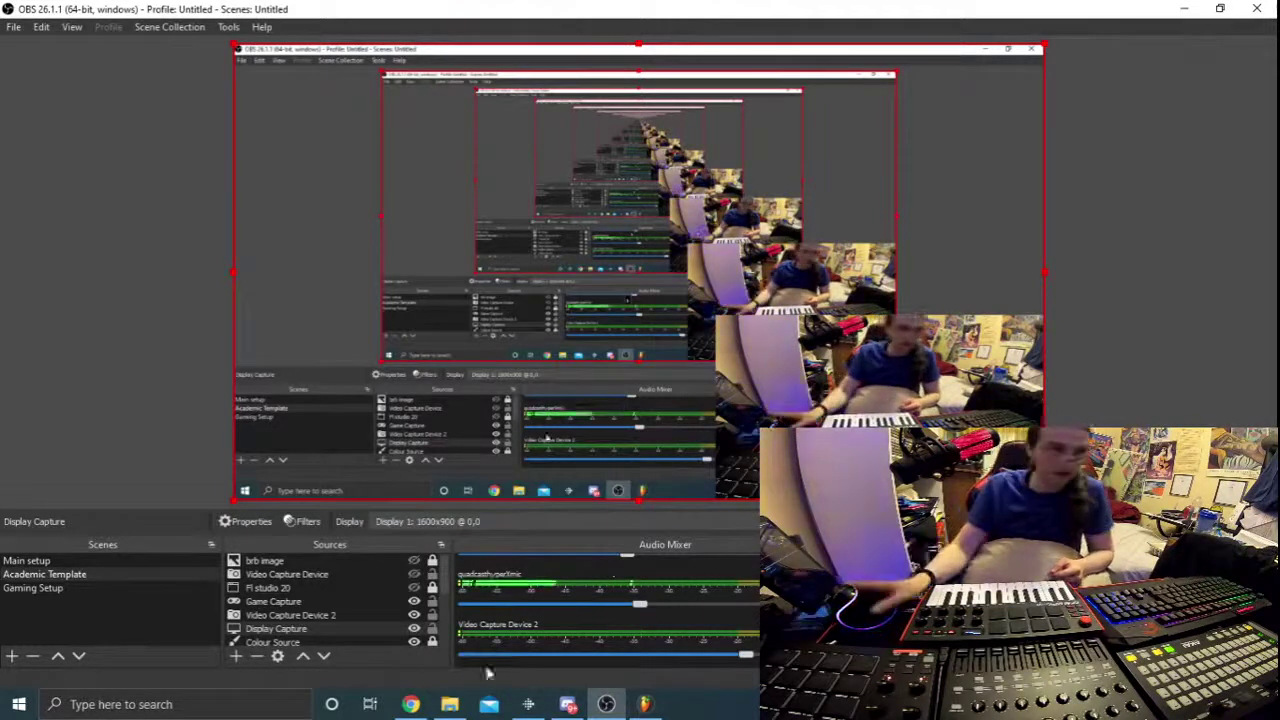
Switch to FL Studio and move the channel rack down so the playlist clips are uncovered.
click(645, 704)
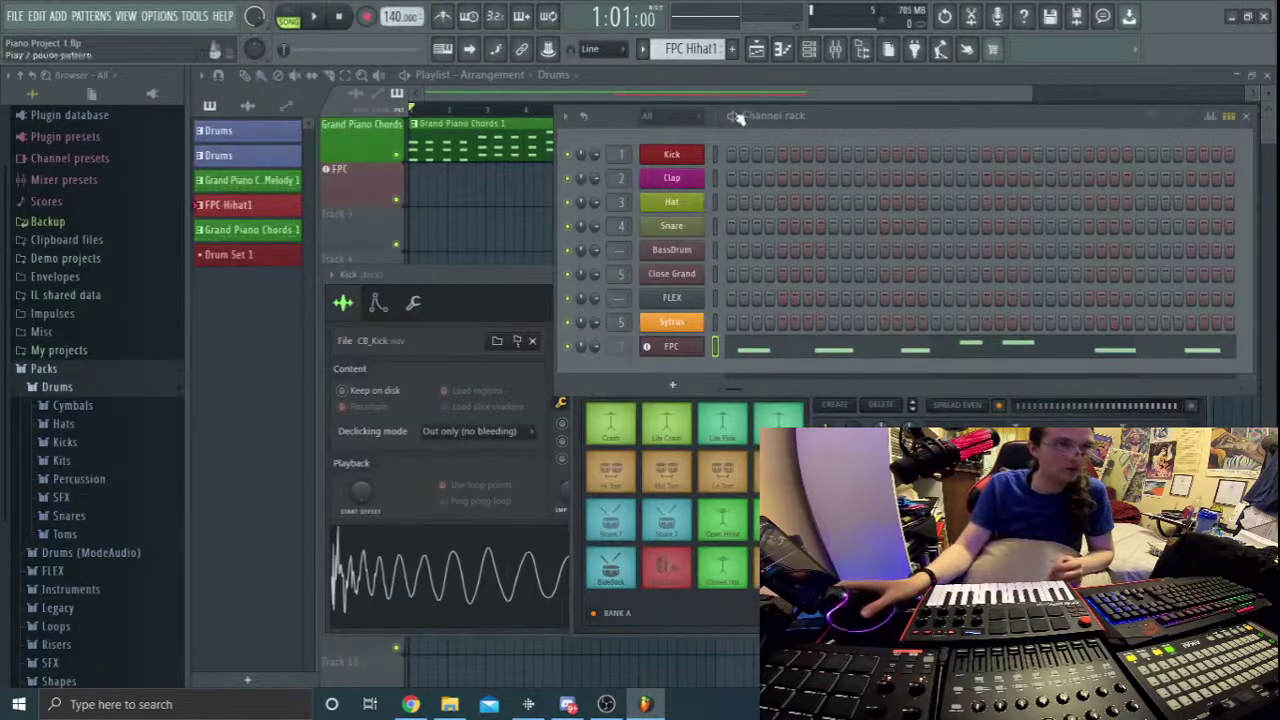
drag(943, 124, 577, 399)
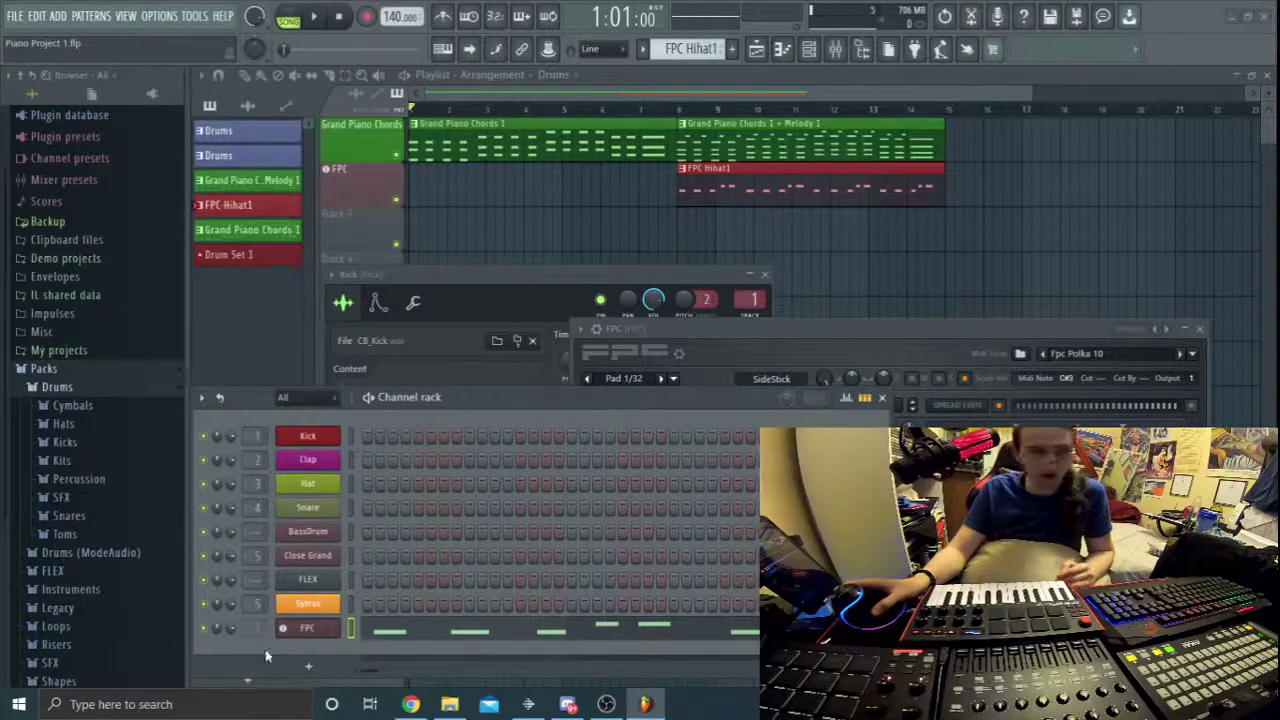
Switch to the YouTube Studio stream page in Chrome and pop out the live chat.
click(411, 704)
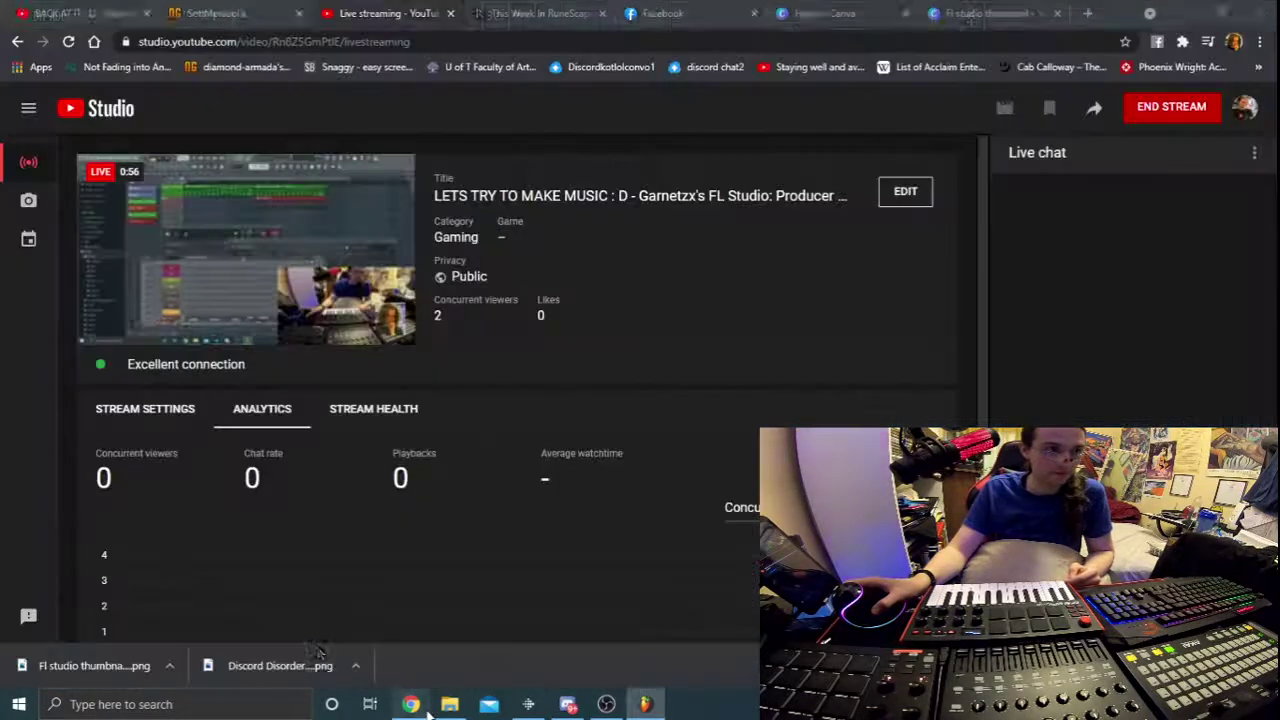
click(1253, 152)
click(1140, 220)
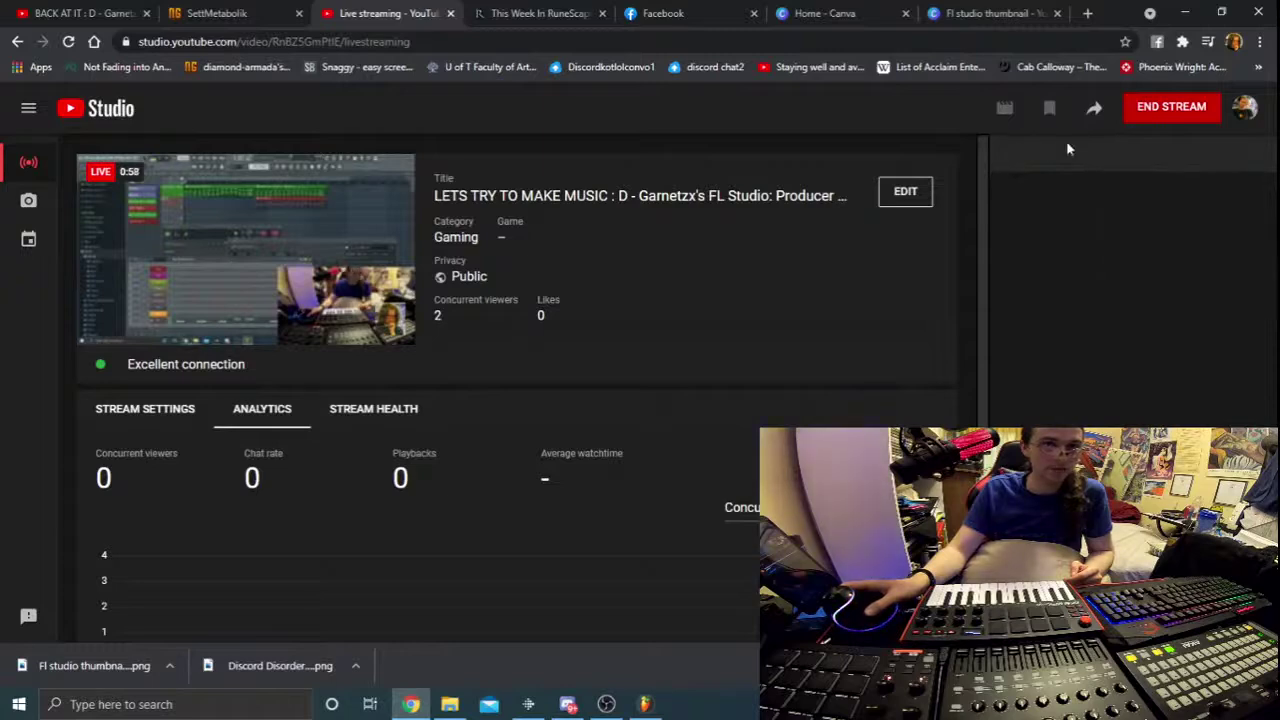
Return to FL Studio and reposition the channel rack below the playlist tracks, over the lower part of the Kick settings.
click(645, 704)
drag(637, 403, 925, 473)
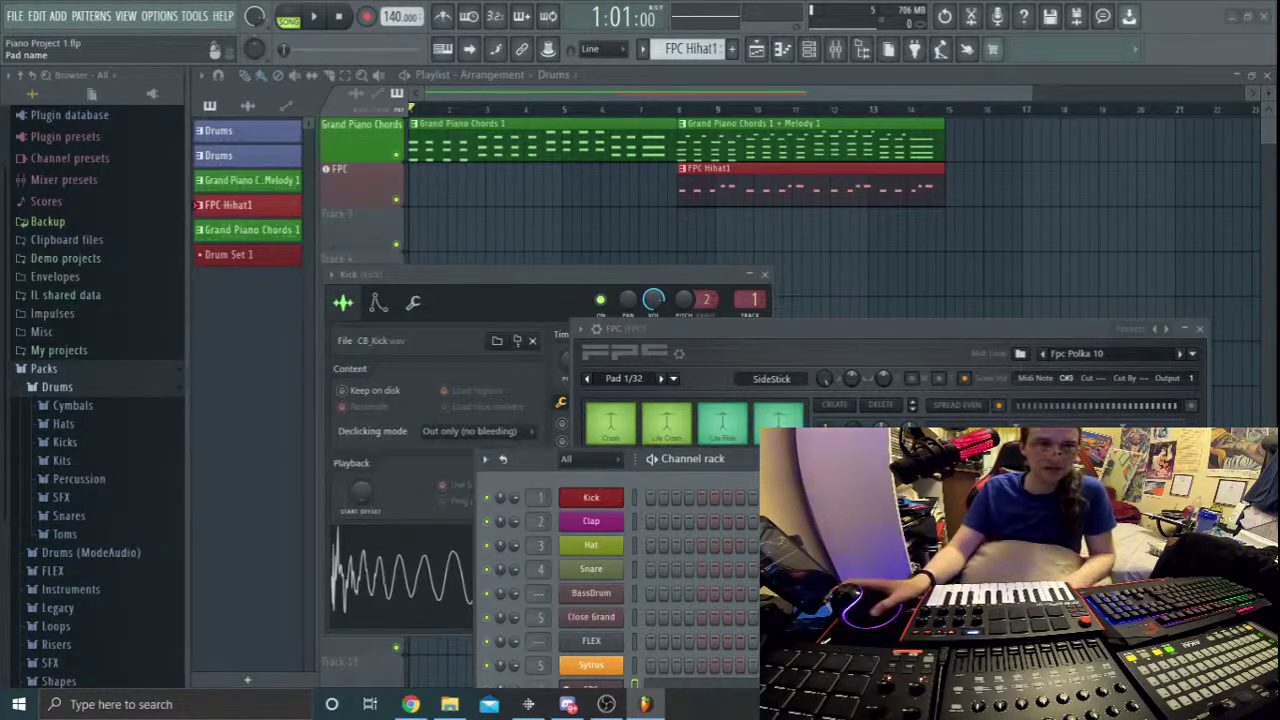
drag(931, 461, 645, 414)
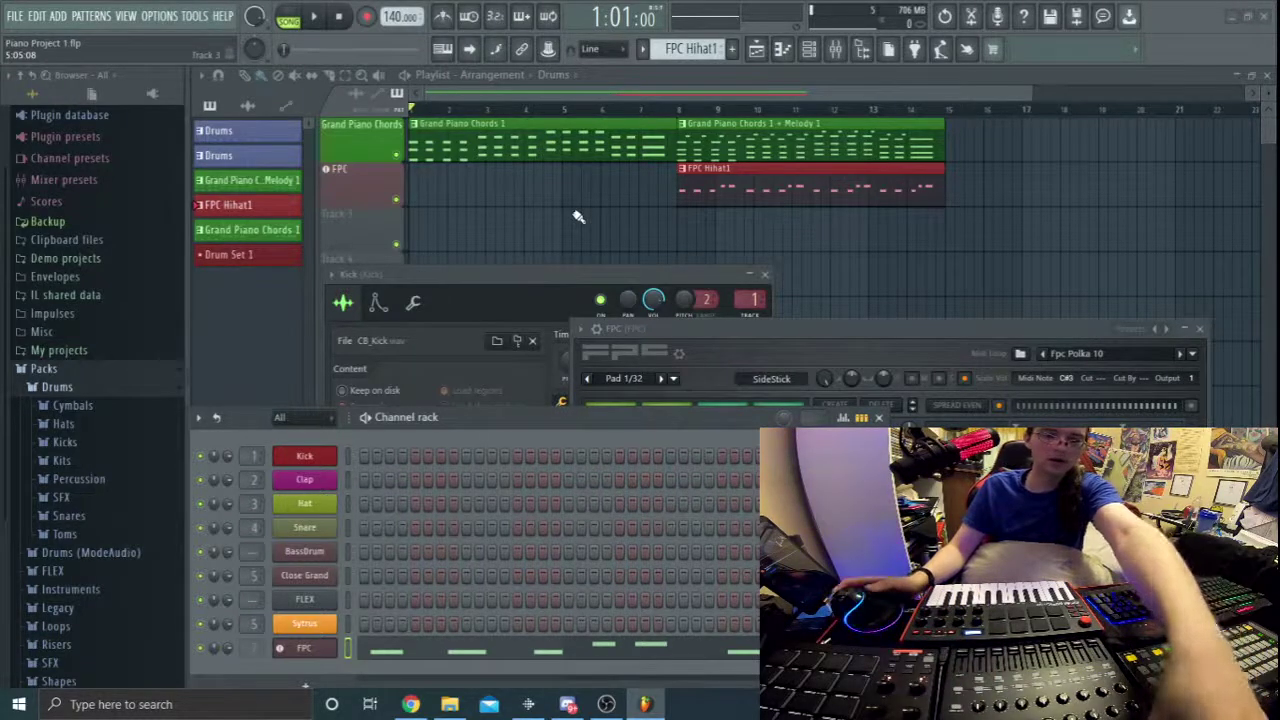
Review the connected input and output devices in the MIDI settings, and close the settings.
click(146, 17)
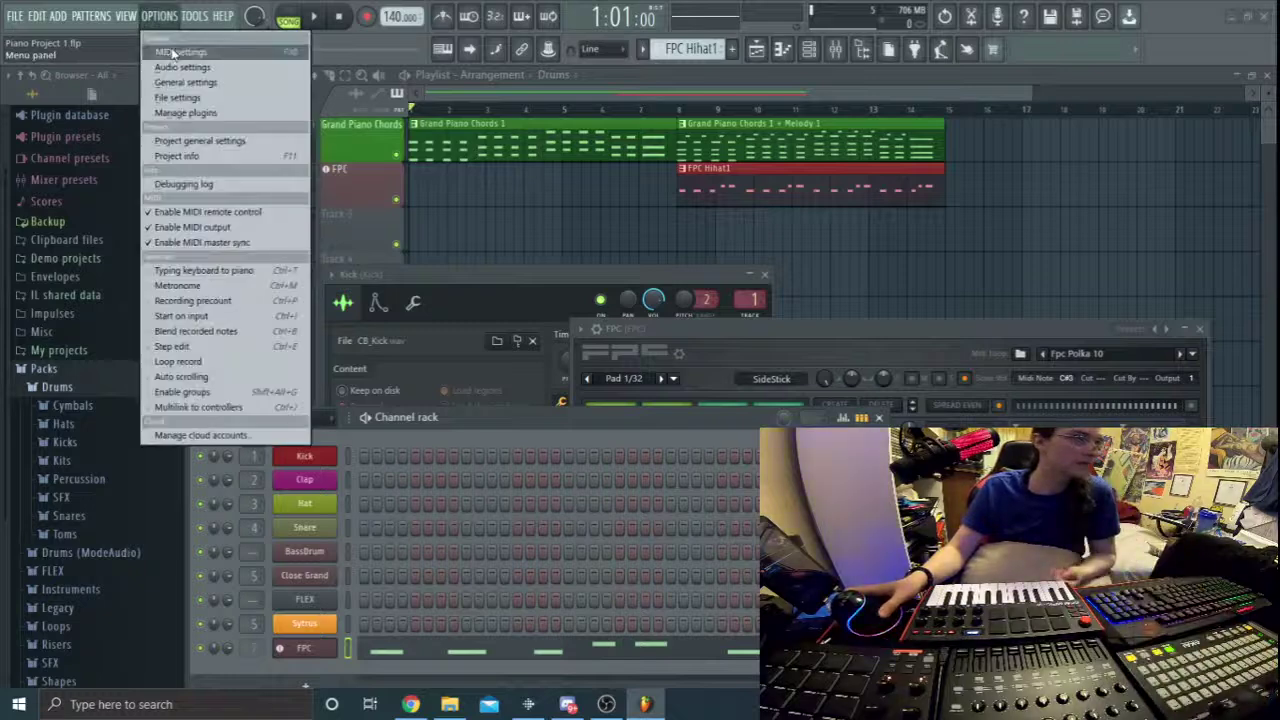
click(180, 51)
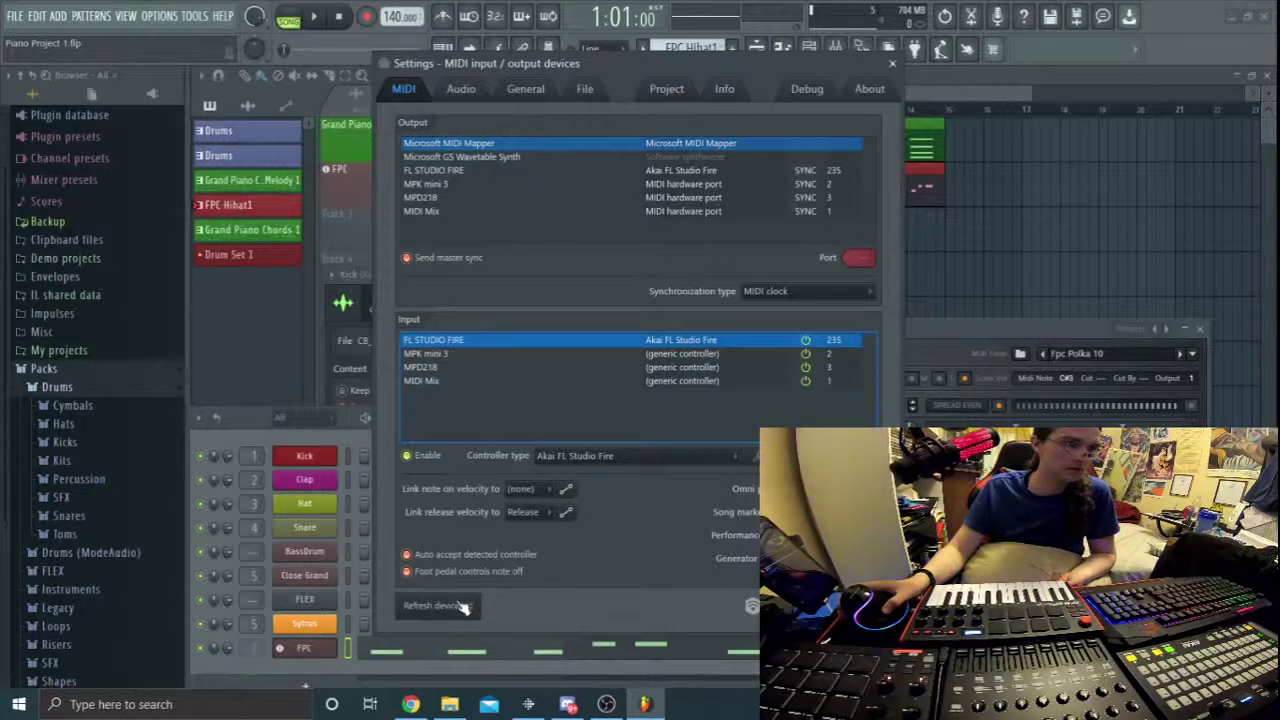
click(892, 63)
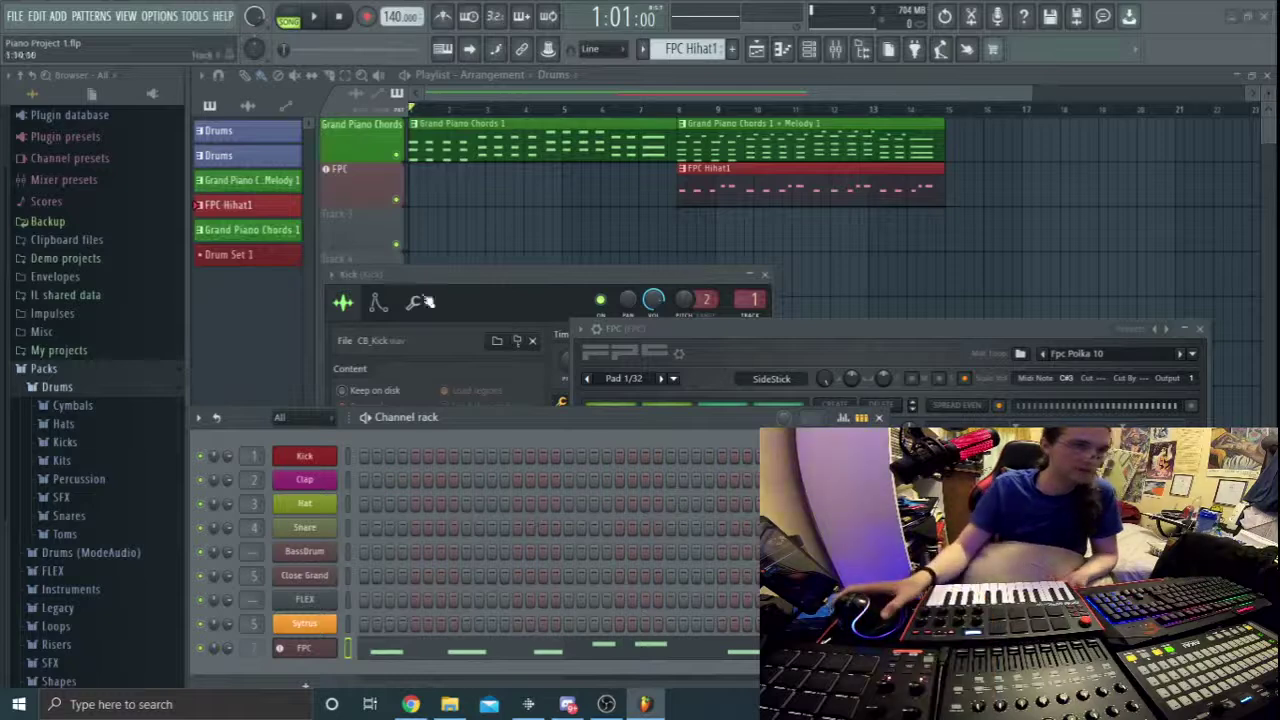
Show the mixer and move the channel rack up so it does not cover the mixer's track faders.
drag(511, 412, 818, 282)
click(835, 49)
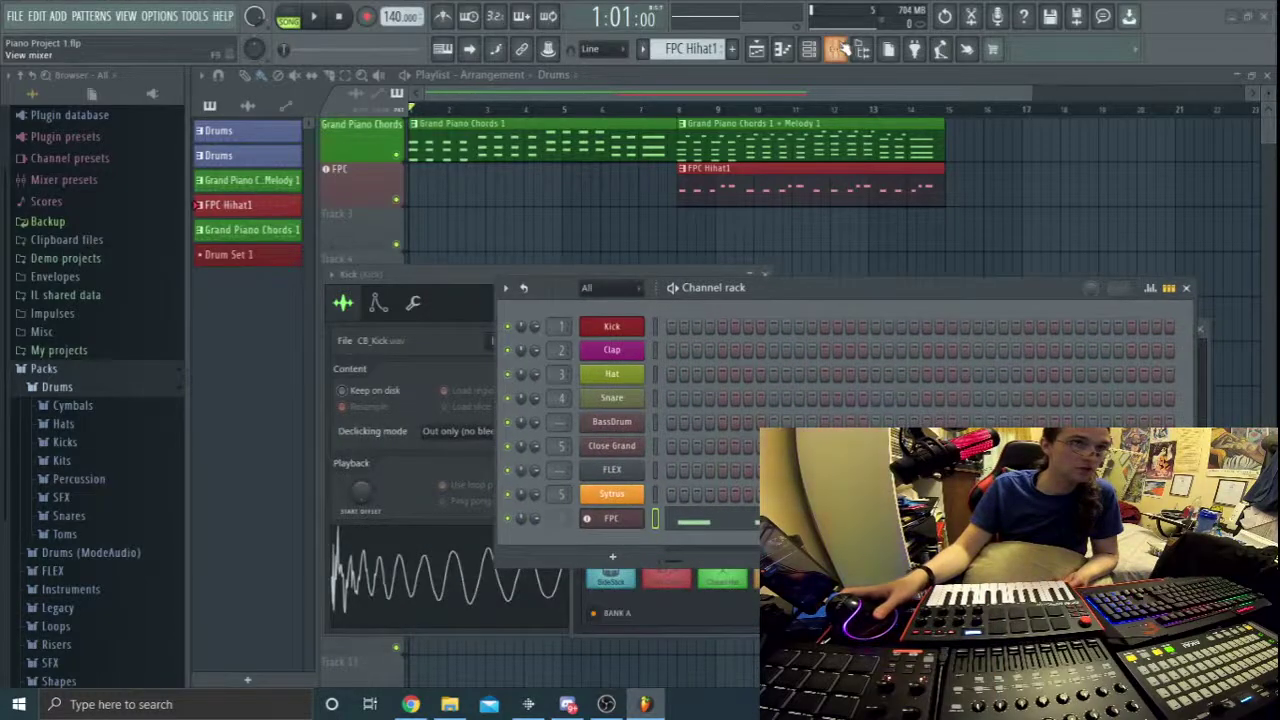
drag(895, 288, 996, 128)
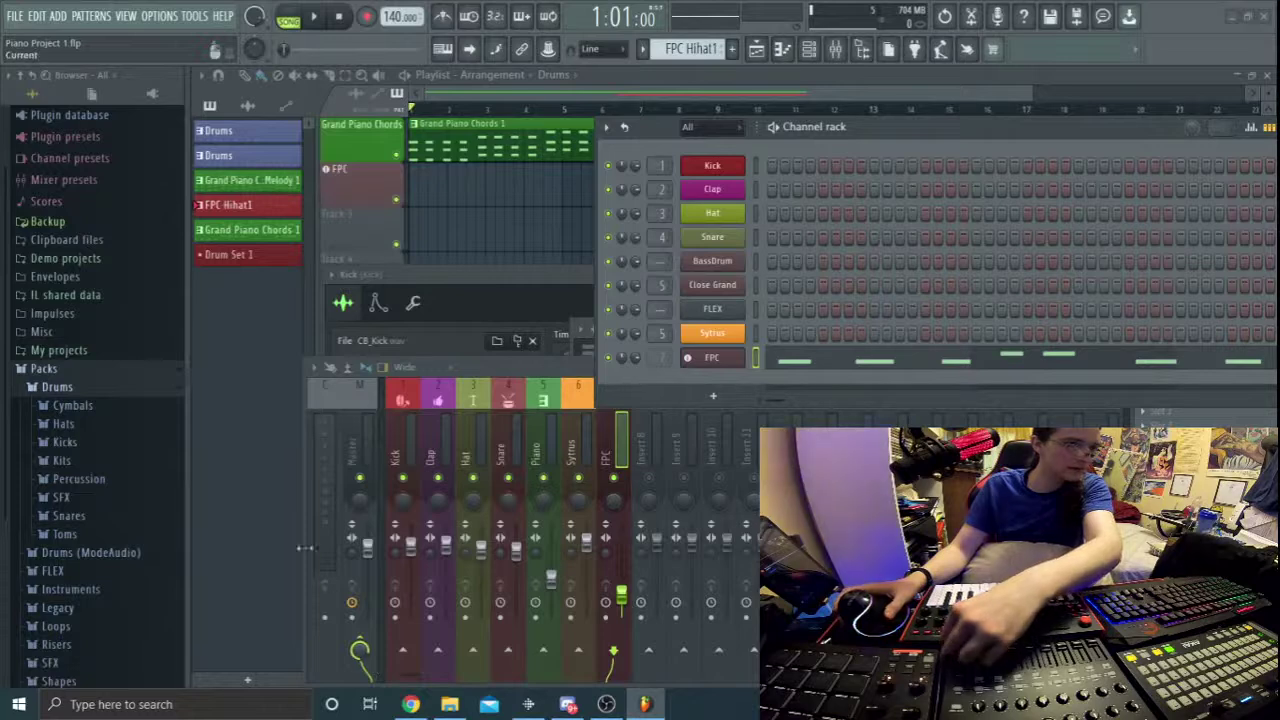
Open the controller link of the Master volume fader and accept it on port 1, channel 1, control 62.
right_click(369, 545)
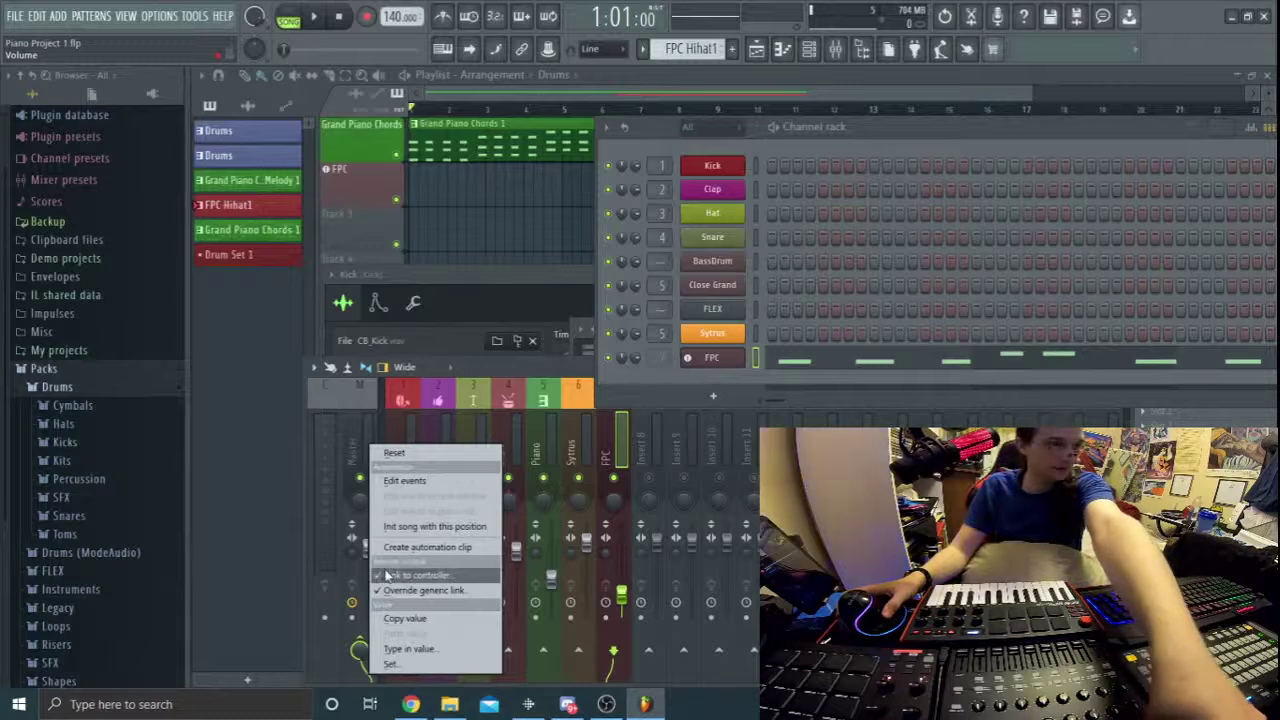
click(388, 576)
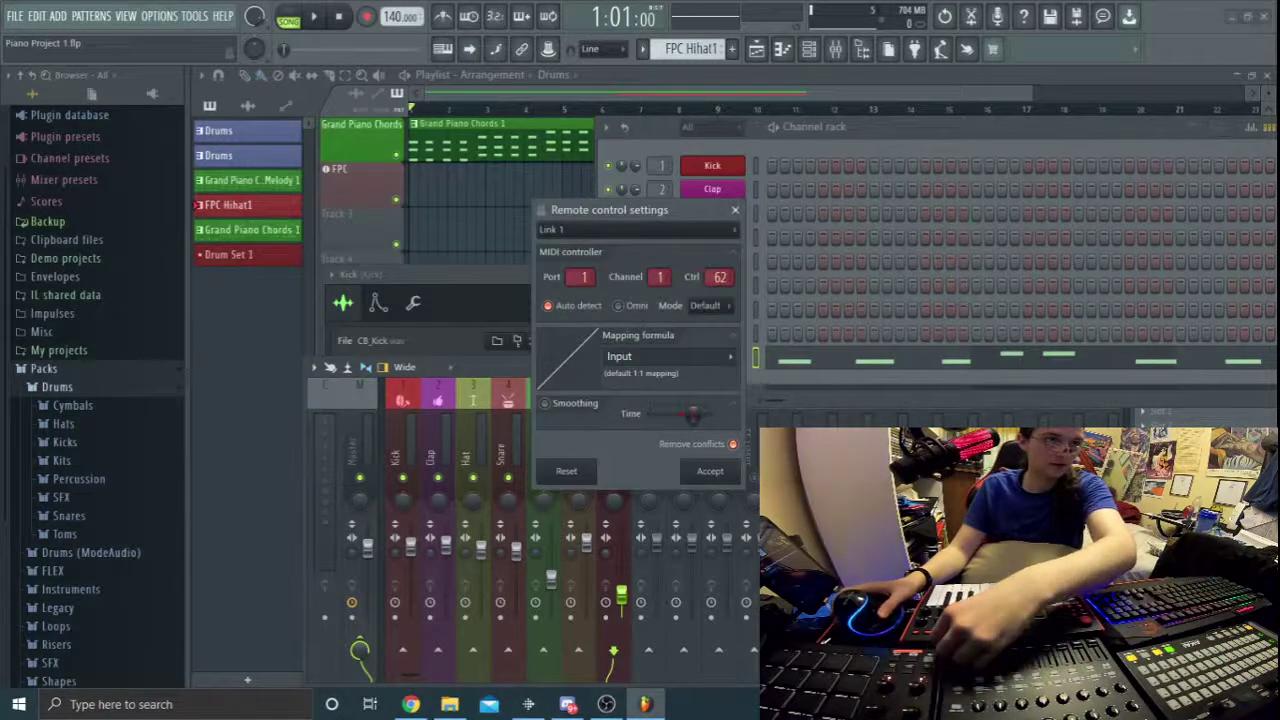
click(710, 472)
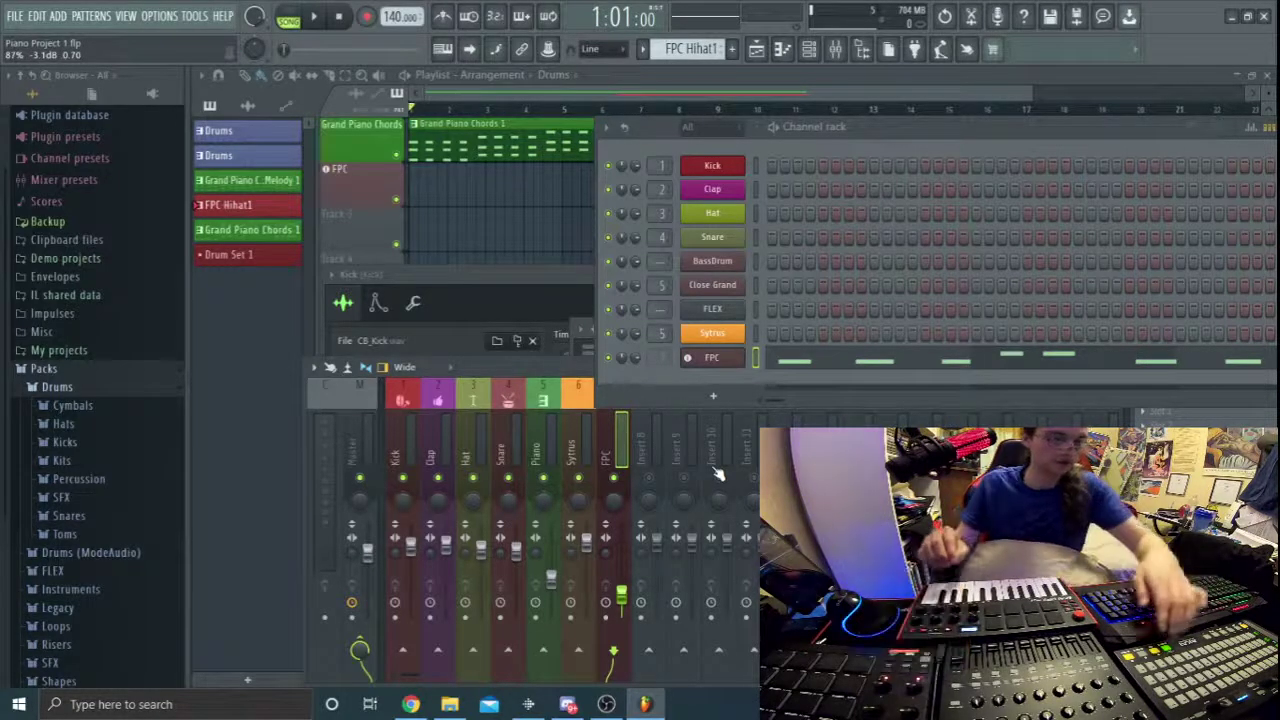
key(space)
key(space)
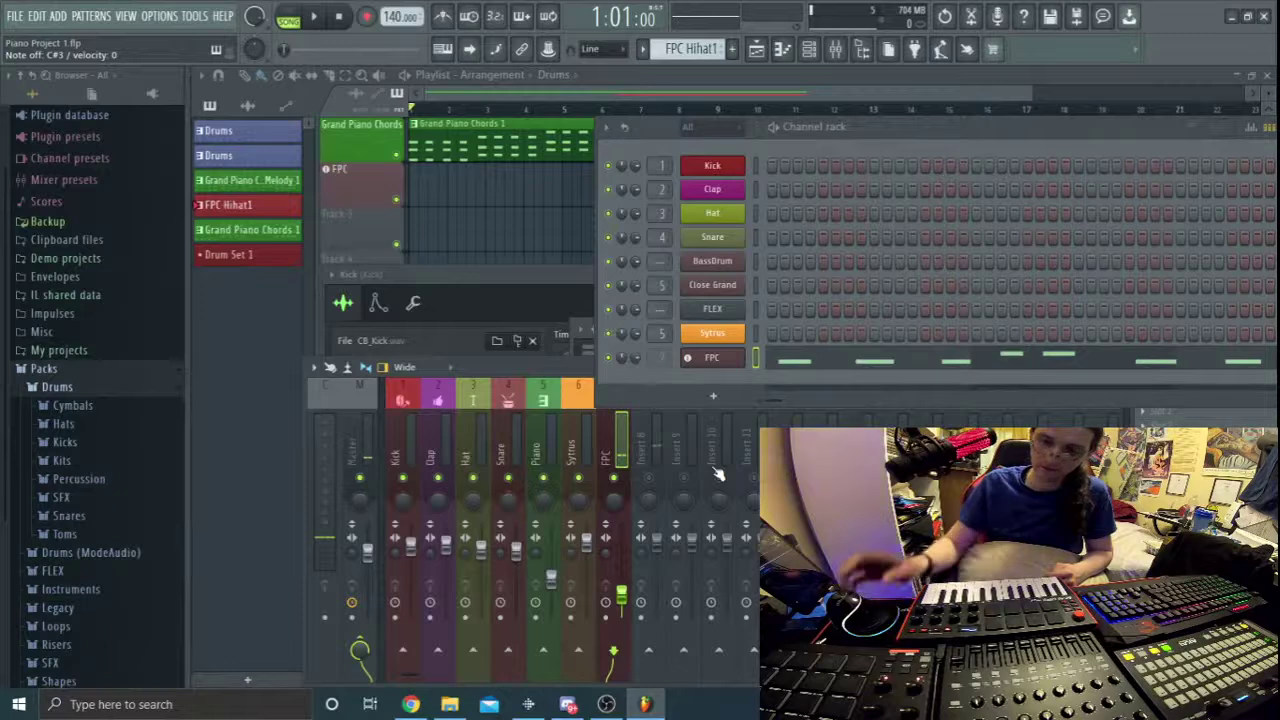
Examine the MIDI Mix, MPD218 and MPK mini 3 entries in the MIDI settings, and close the settings.
click(192, 16)
click(190, 48)
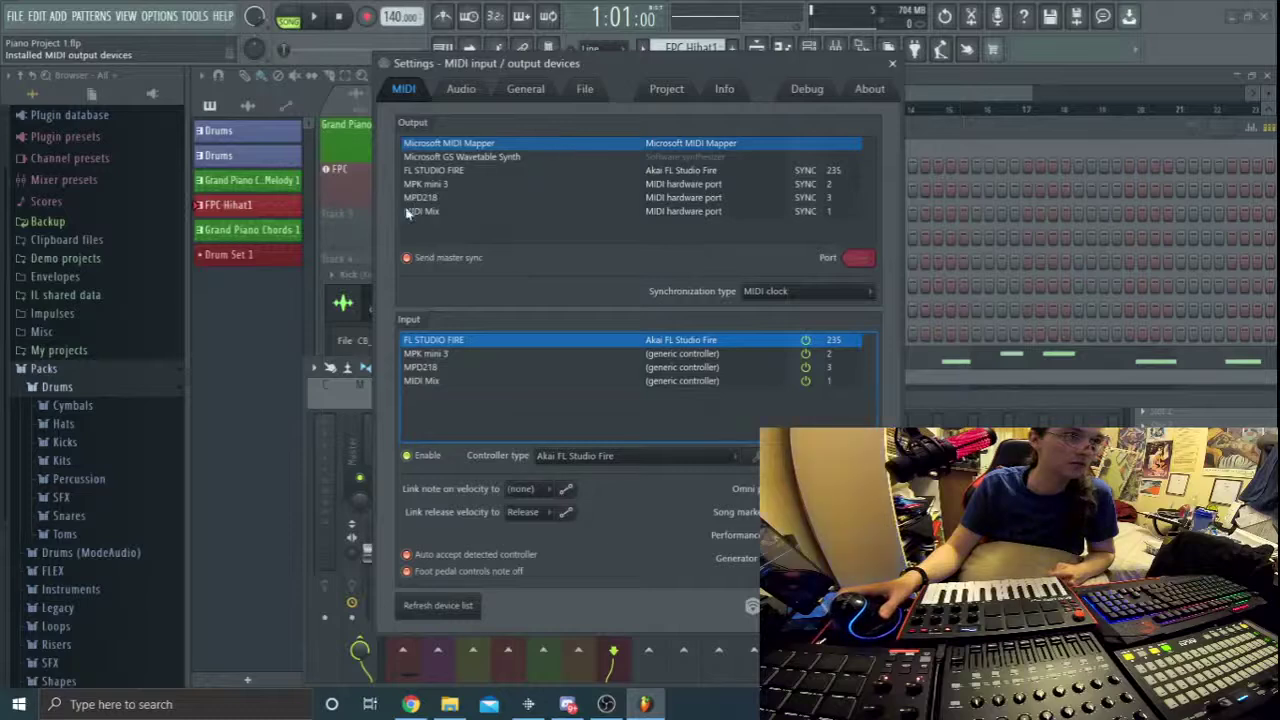
click(408, 211)
click(422, 197)
click(436, 184)
click(428, 381)
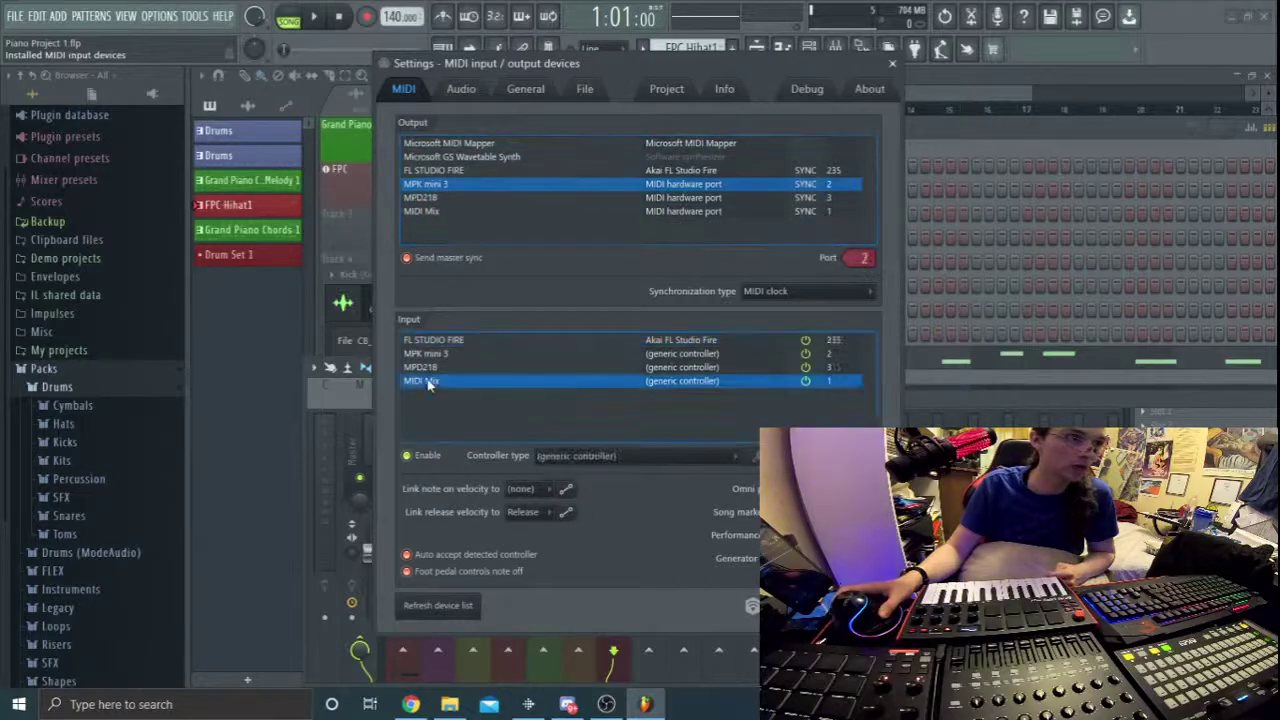
click(424, 354)
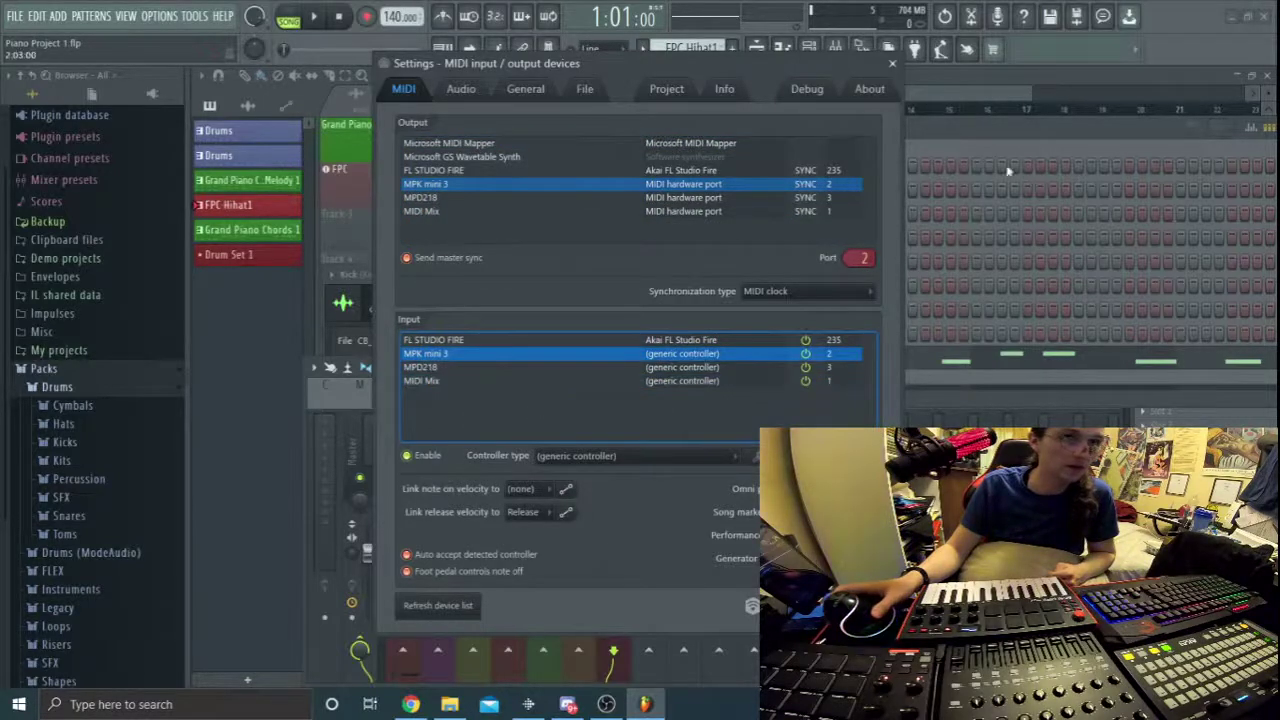
click(1037, 120)
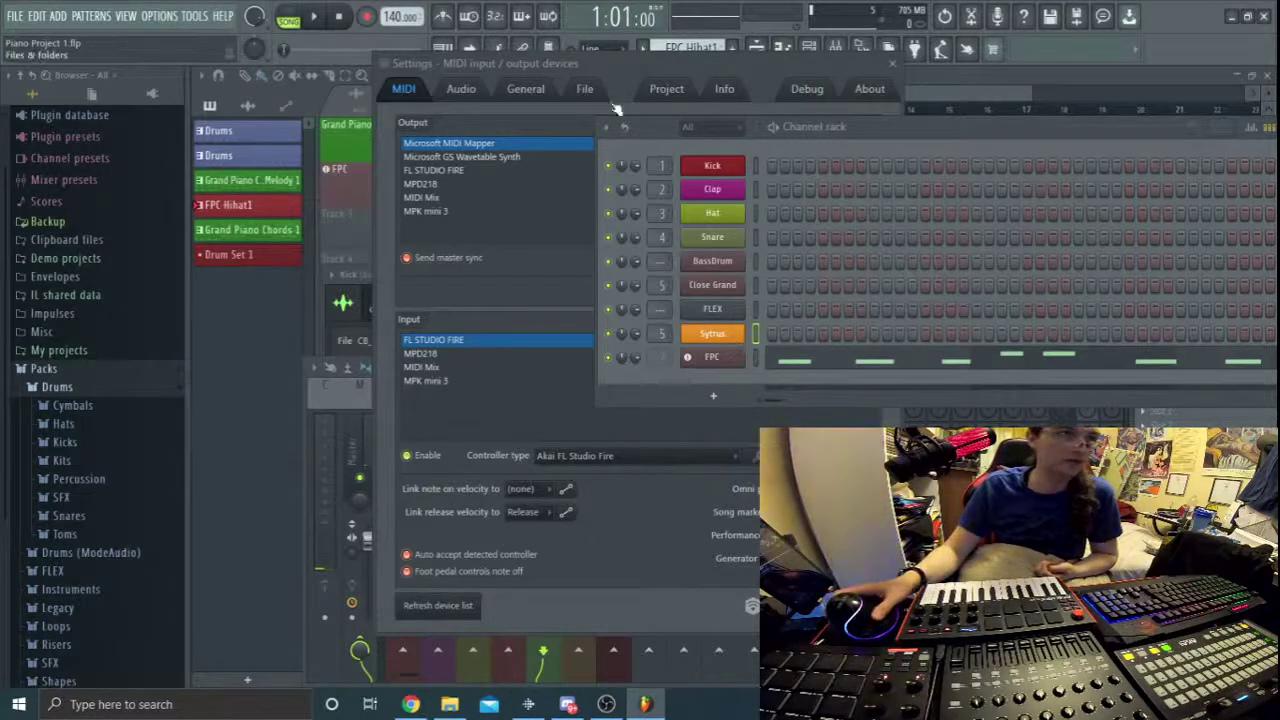
click(892, 62)
Move the channel rack down and bring the mixer forward above it so all track faders are accessible.
drag(965, 136, 640, 515)
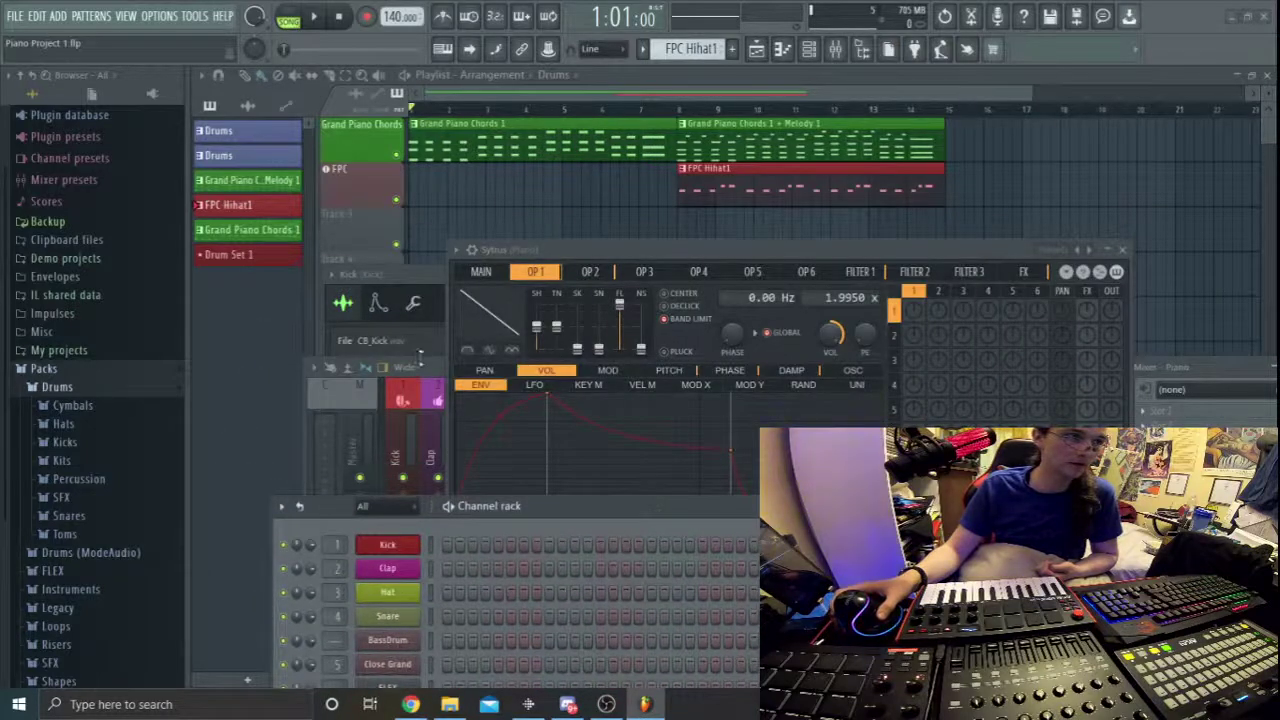
click(440, 368)
drag(780, 365, 798, 201)
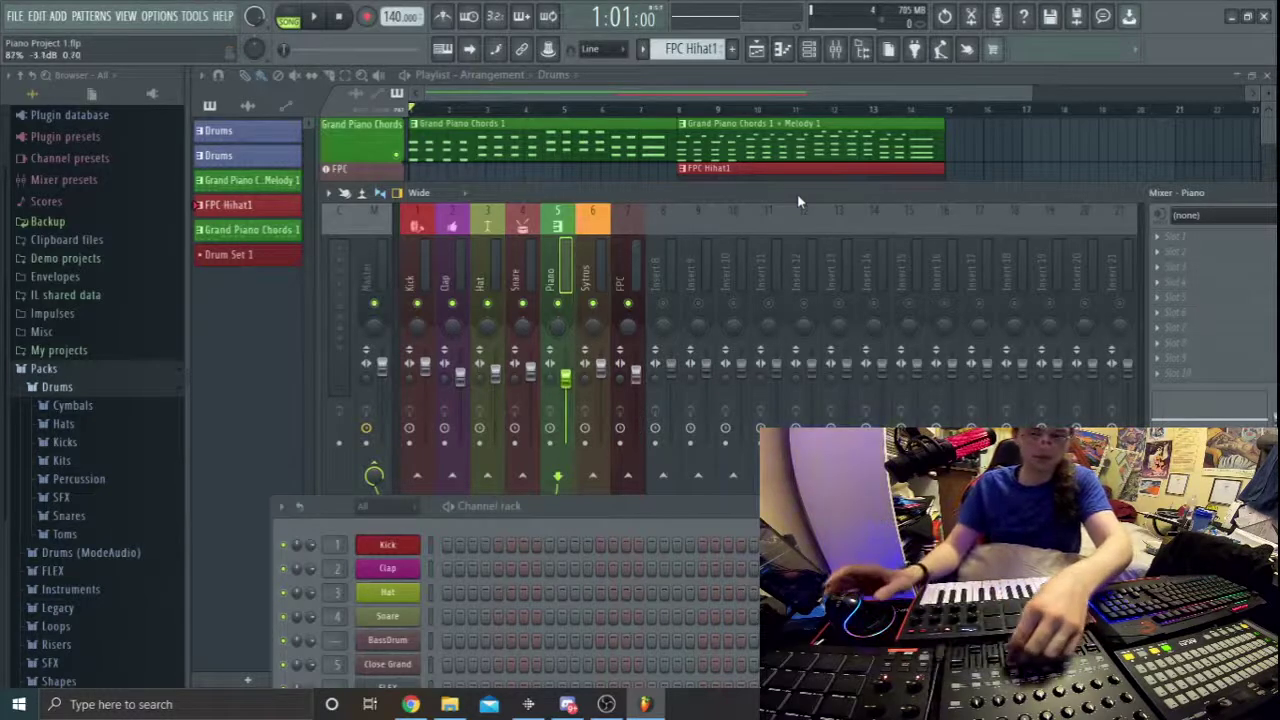
Link the Sytrus mixer track's volume fader to a hardware MIDI controller fader.
right_click(603, 380)
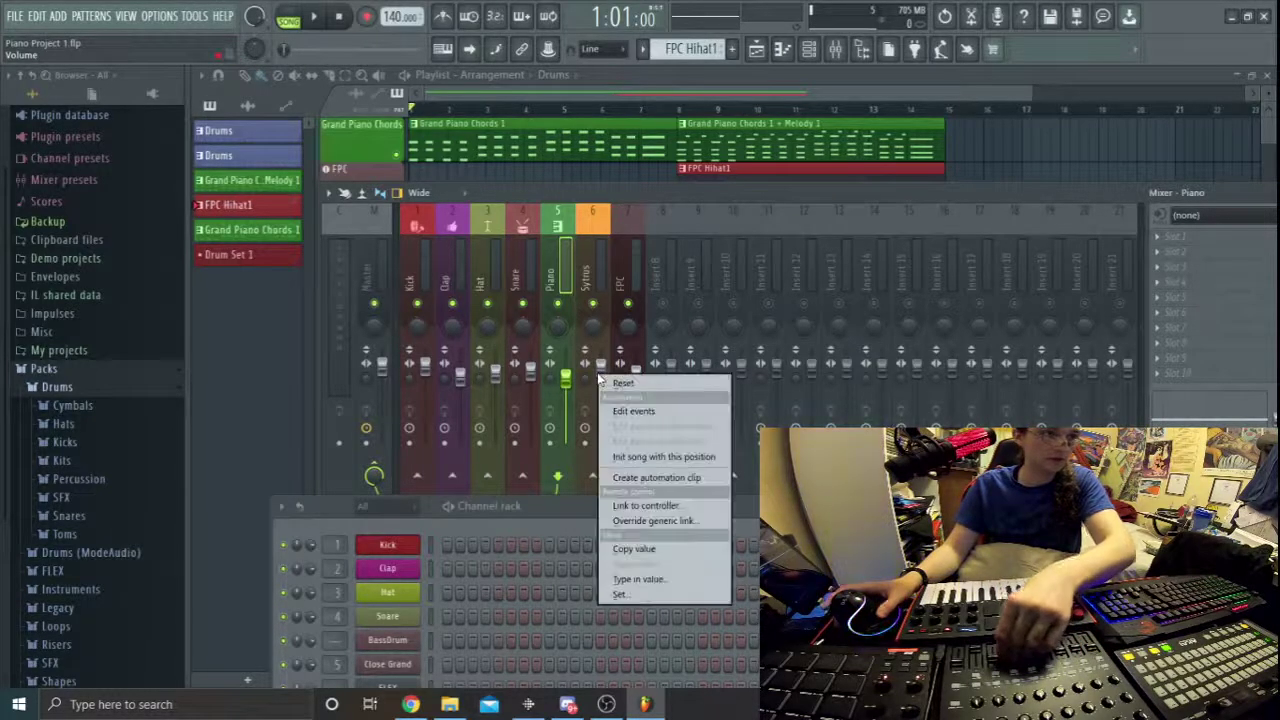
click(645, 504)
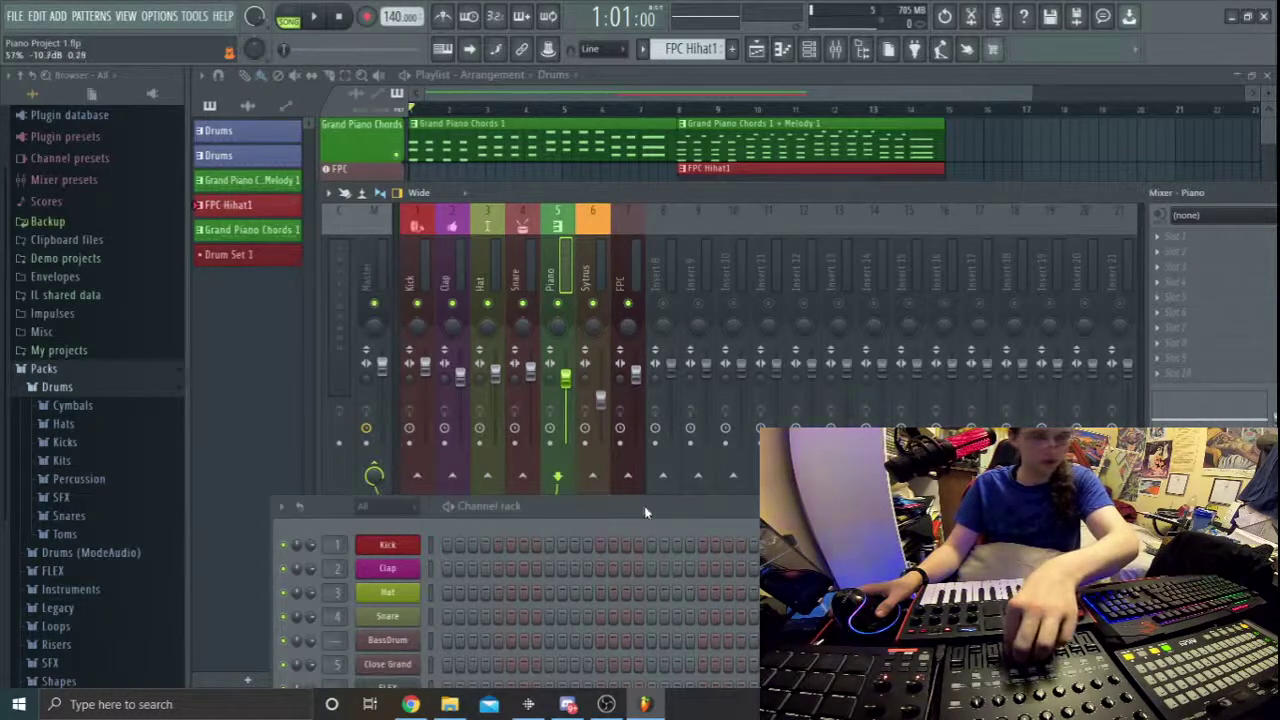
click(606, 704)
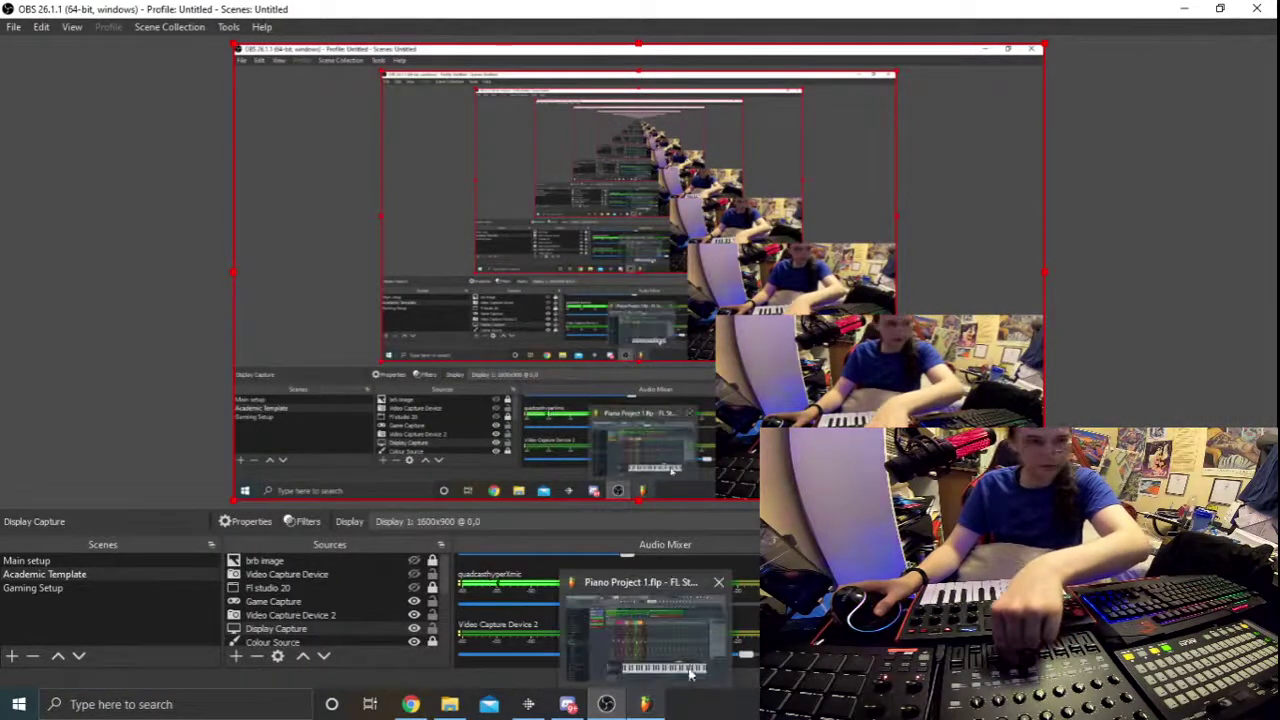
click(645, 704)
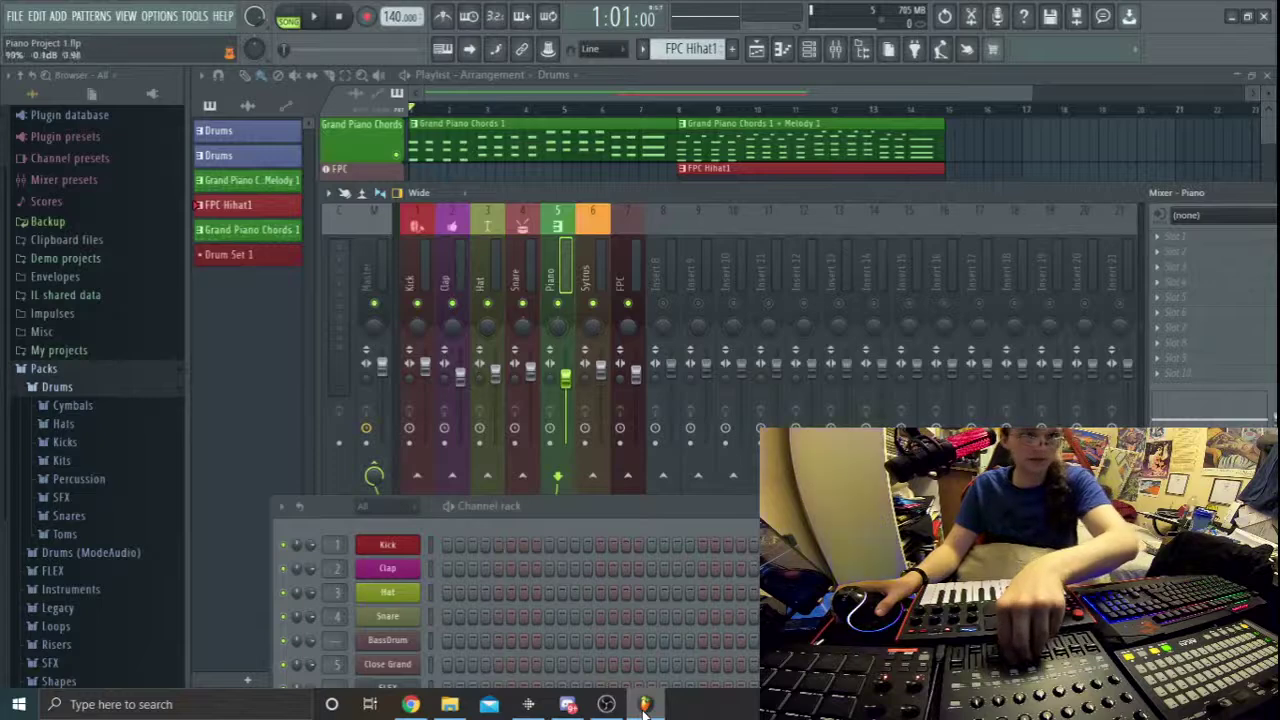
Rearrange the mixer and channel rack so the rack overlaps only the unused inserts and the named tracks stay clear.
drag(1113, 209, 993, 301)
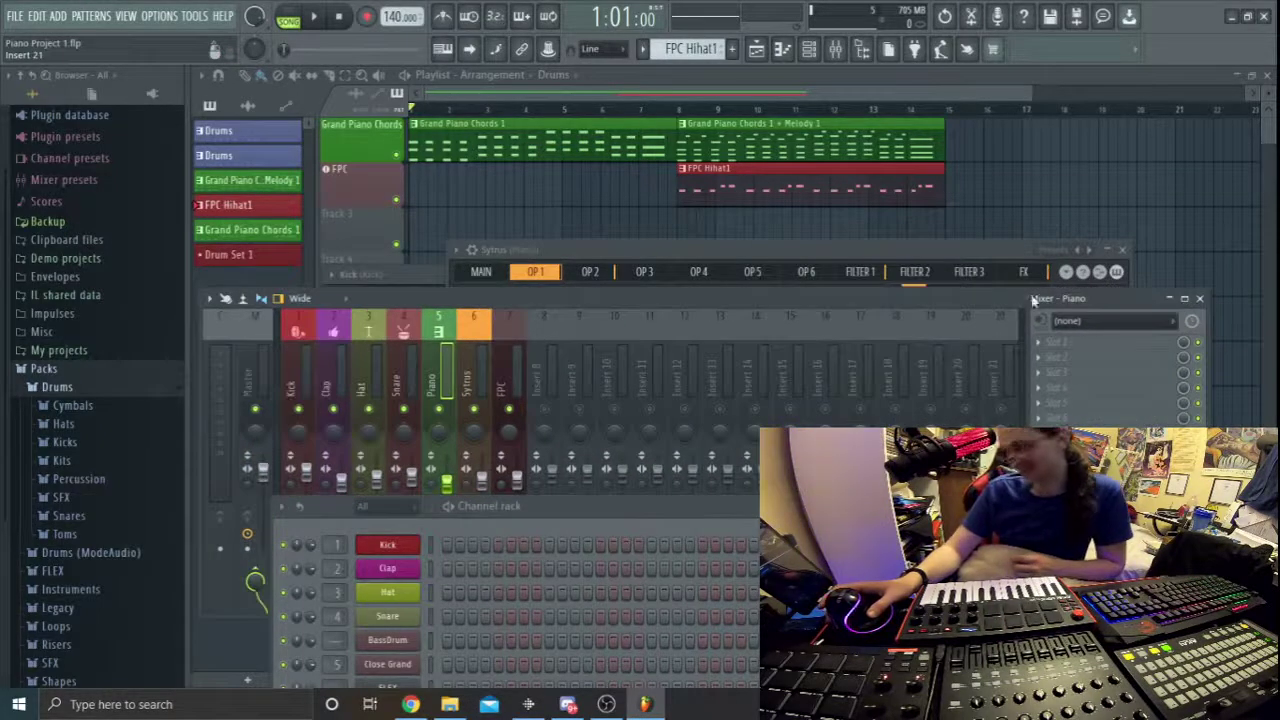
drag(726, 300, 716, 363)
drag(666, 513, 942, 449)
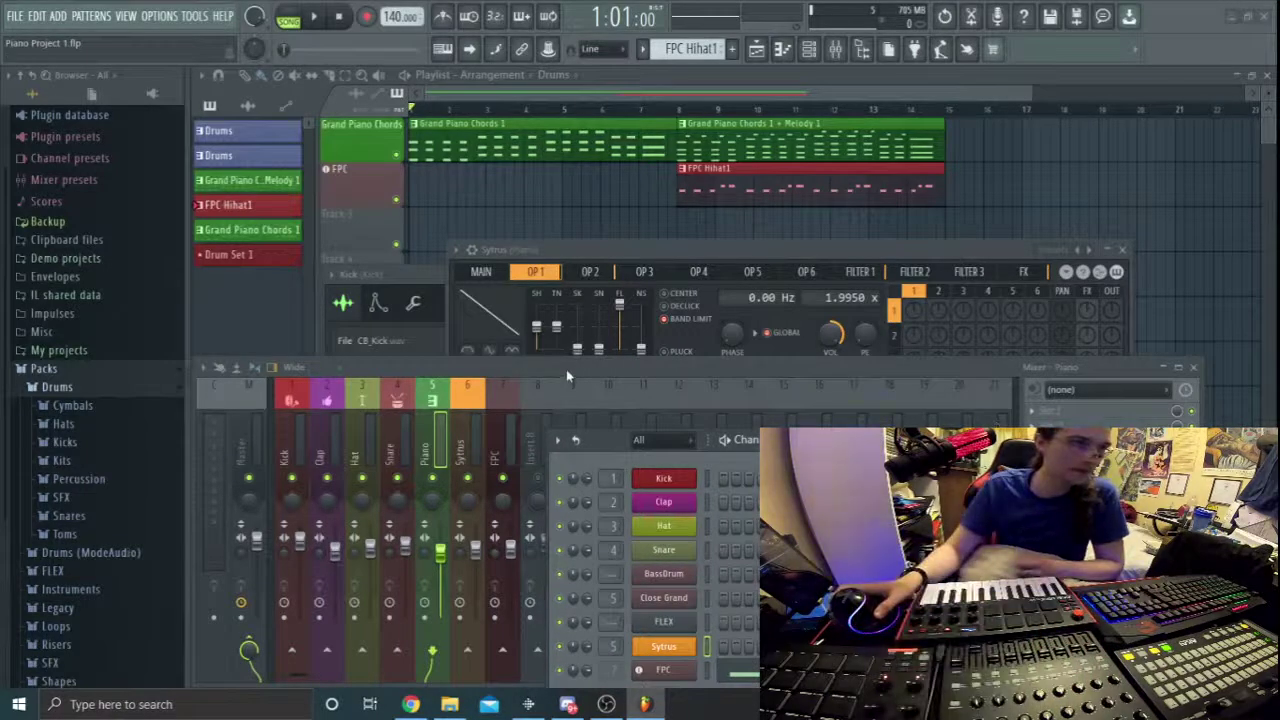
drag(566, 369, 573, 355)
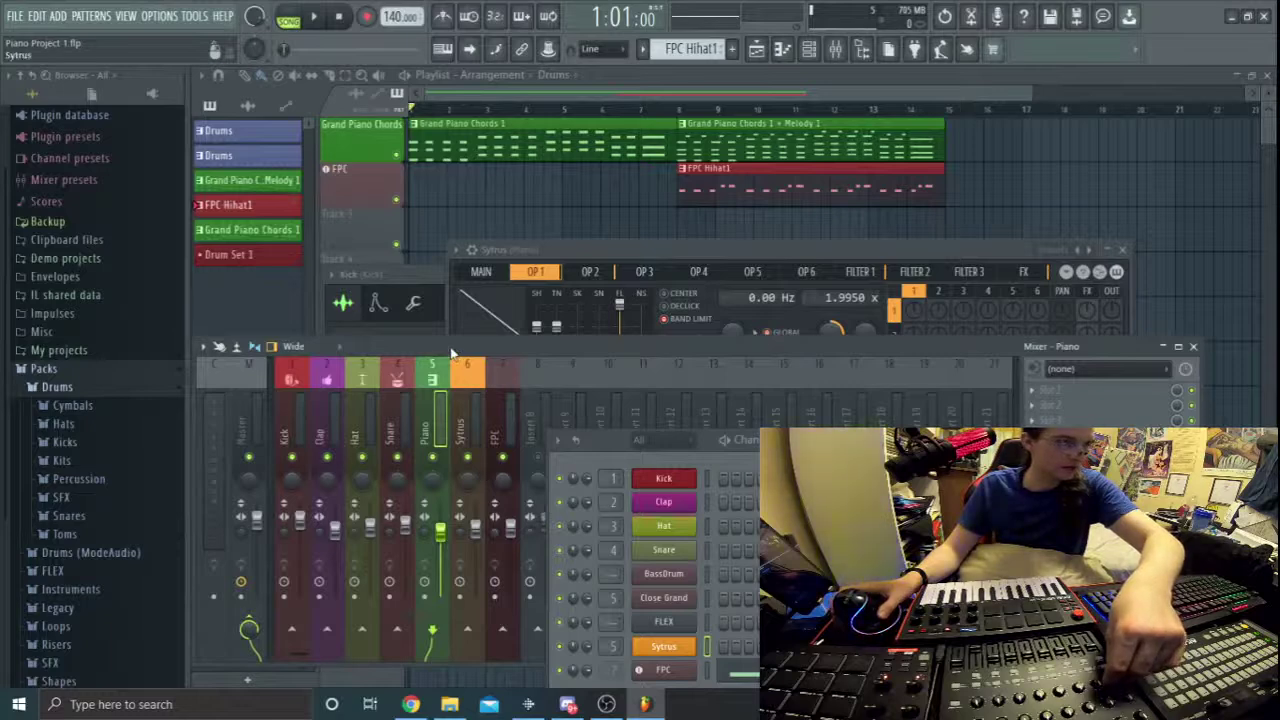
drag(451, 352, 451, 331)
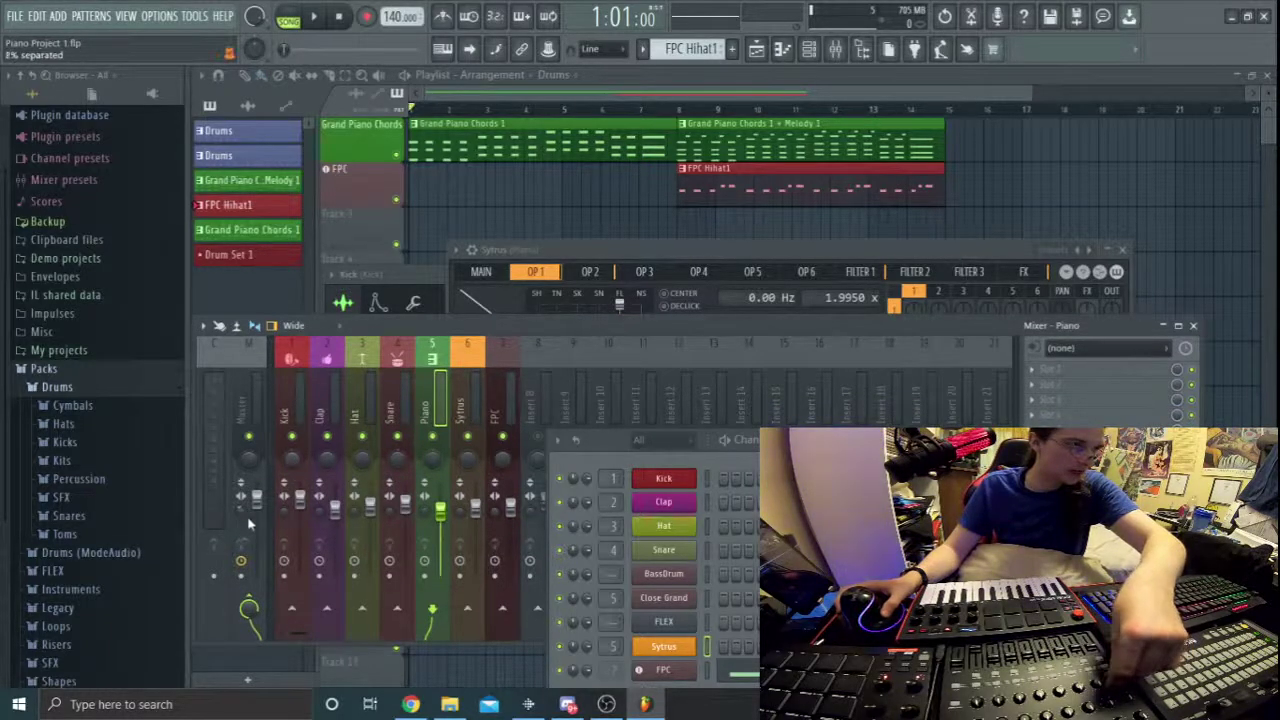
Link the stereo separation controls of the Kick and Clap mixer tracks to hardware MIDI controller knobs.
right_click(291, 519)
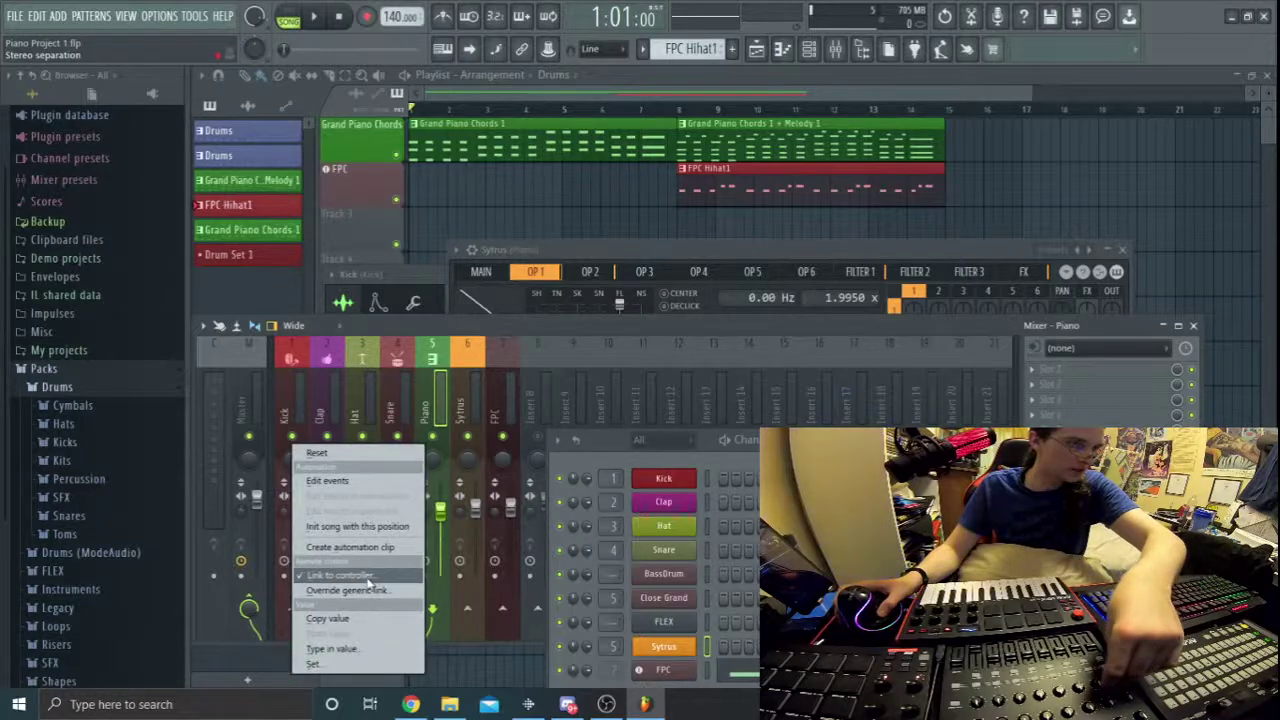
click(369, 582)
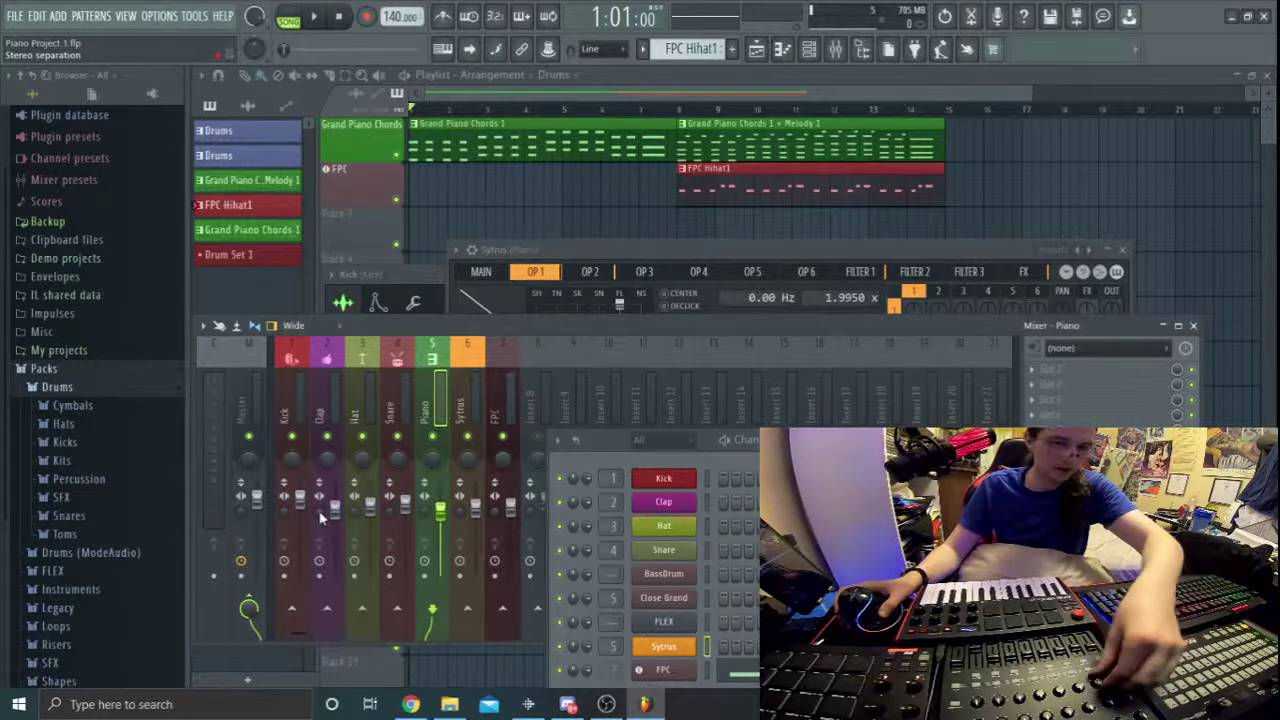
right_click(320, 516)
click(365, 592)
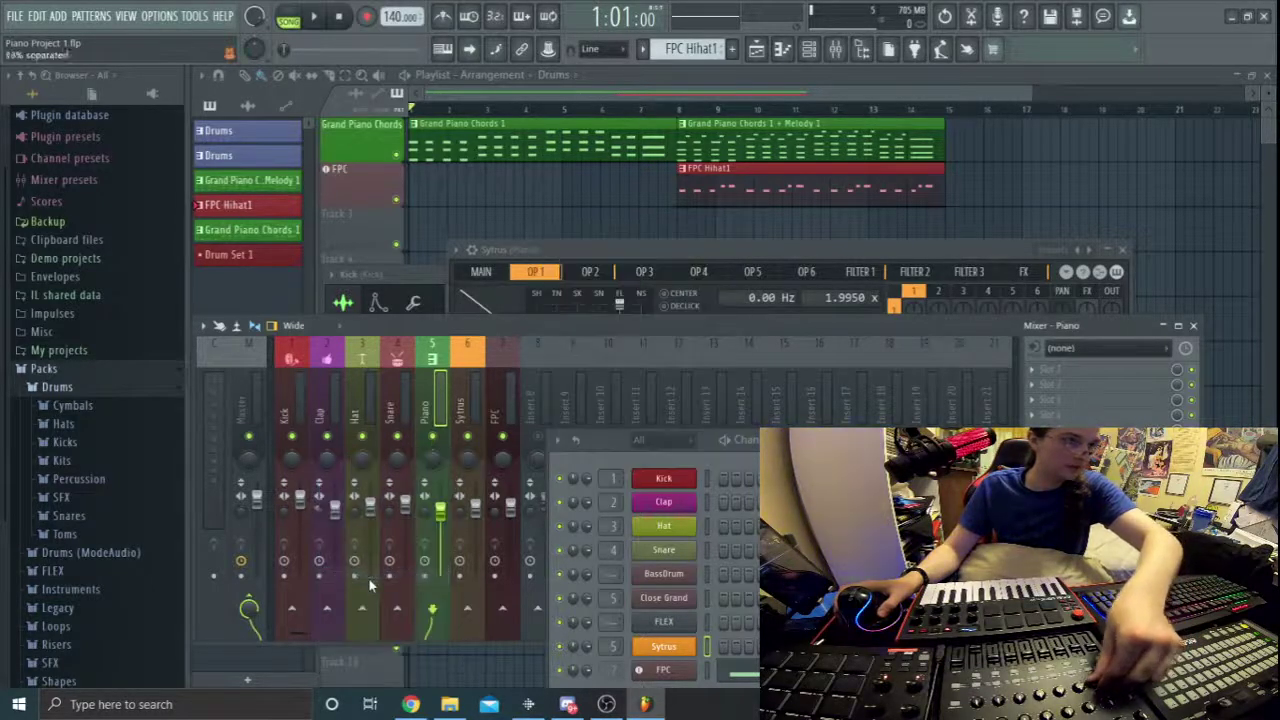
Link the stereo separation controls of the Hat and Snare mixer tracks to hardware MIDI controller knobs.
right_click(361, 514)
click(385, 575)
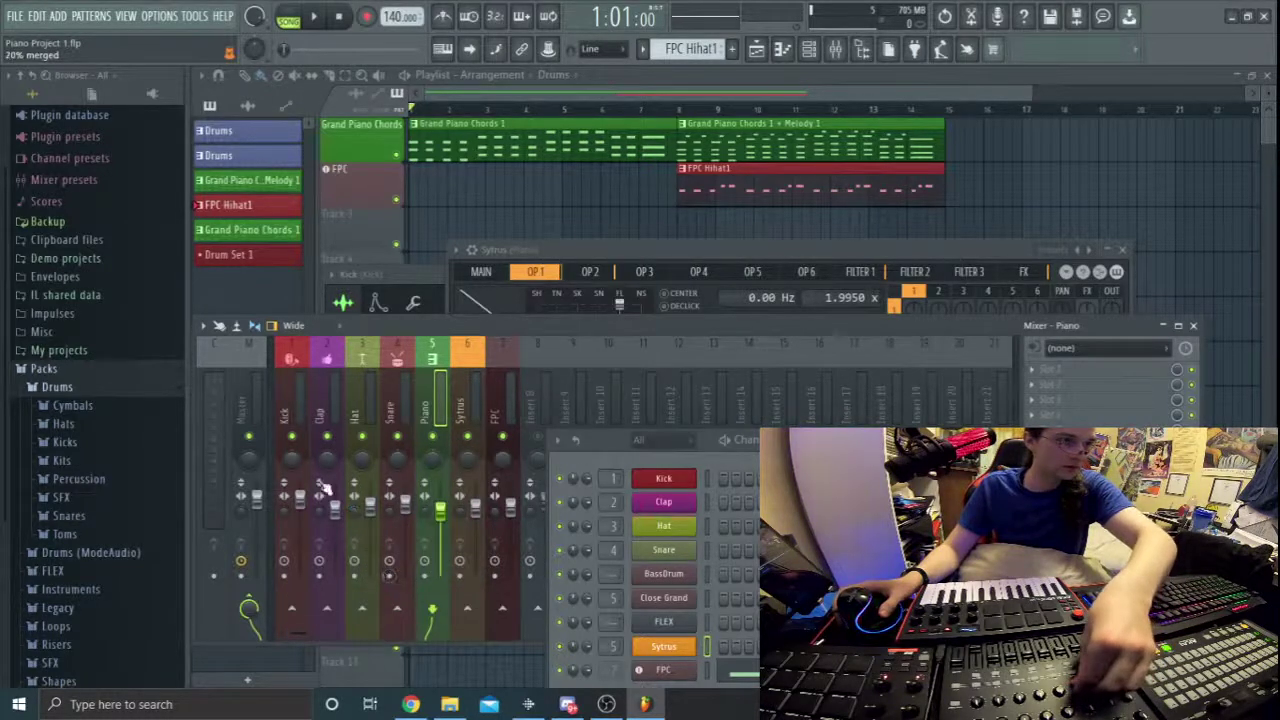
right_click(385, 511)
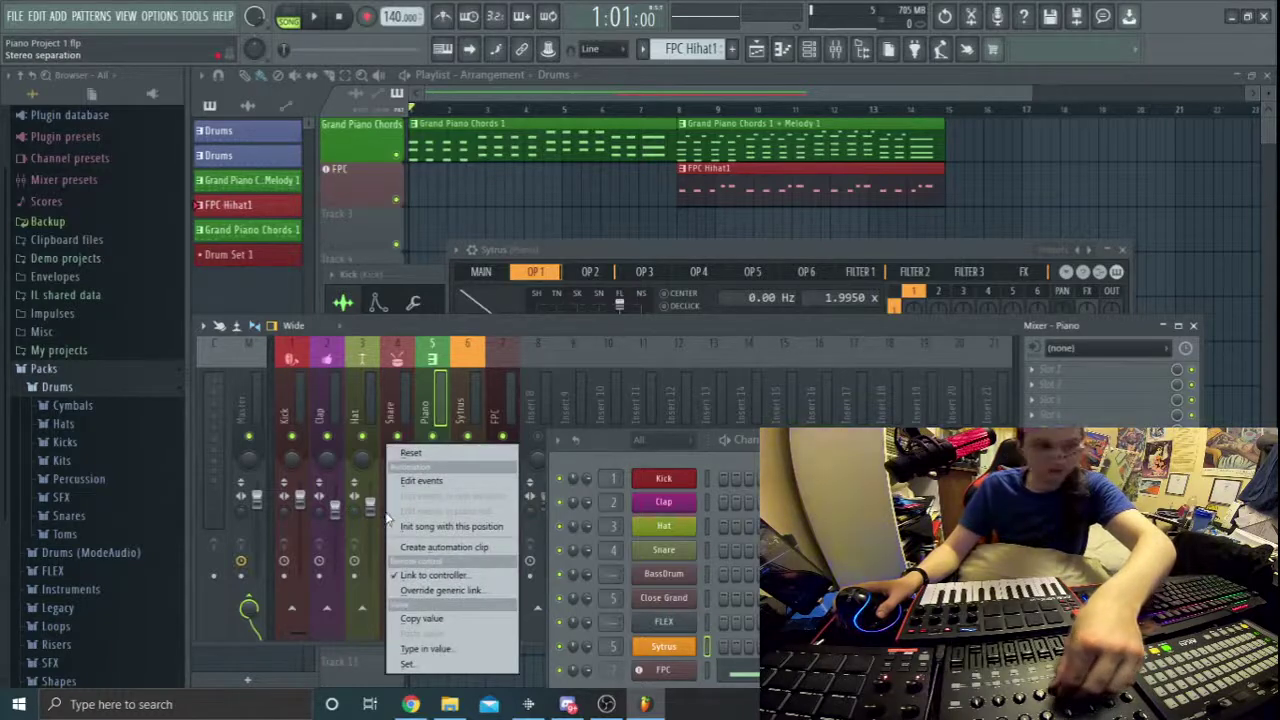
click(436, 576)
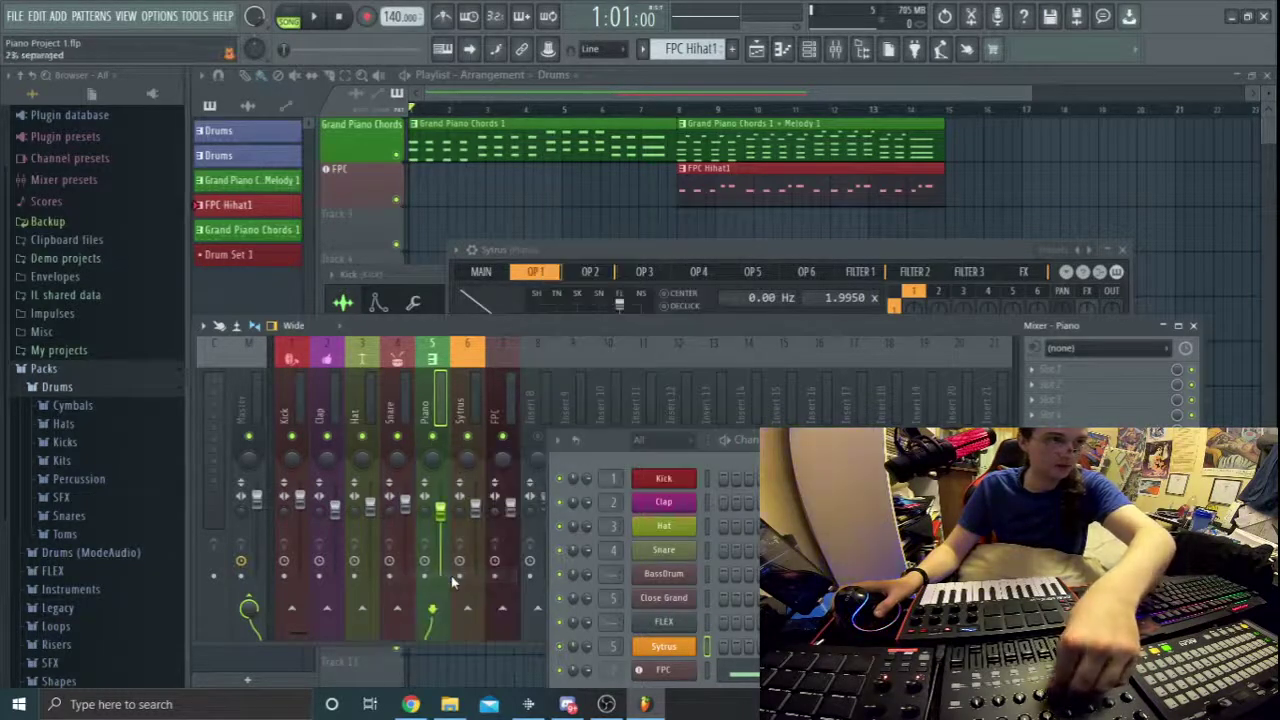
Link the stereo separation controls of the Piano, Sytrus and FPC mixer tracks to hardware MIDI controller knobs.
right_click(425, 515)
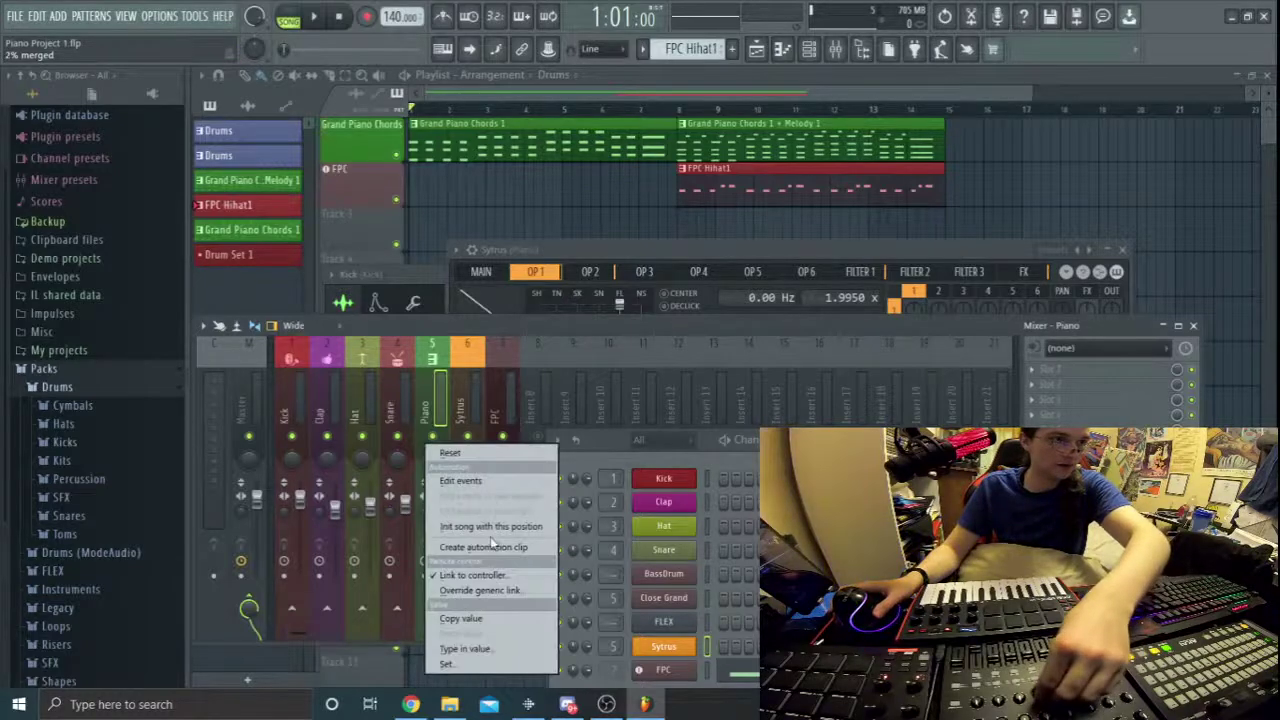
click(478, 575)
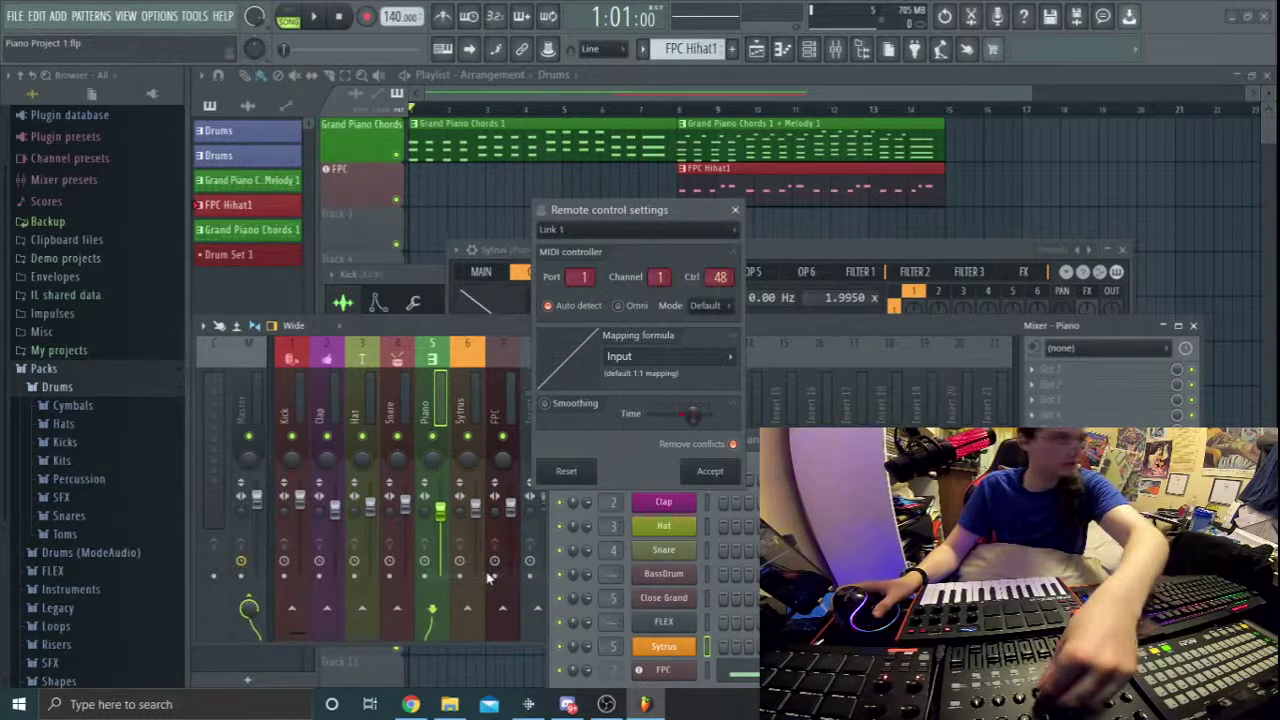
right_click(460, 511)
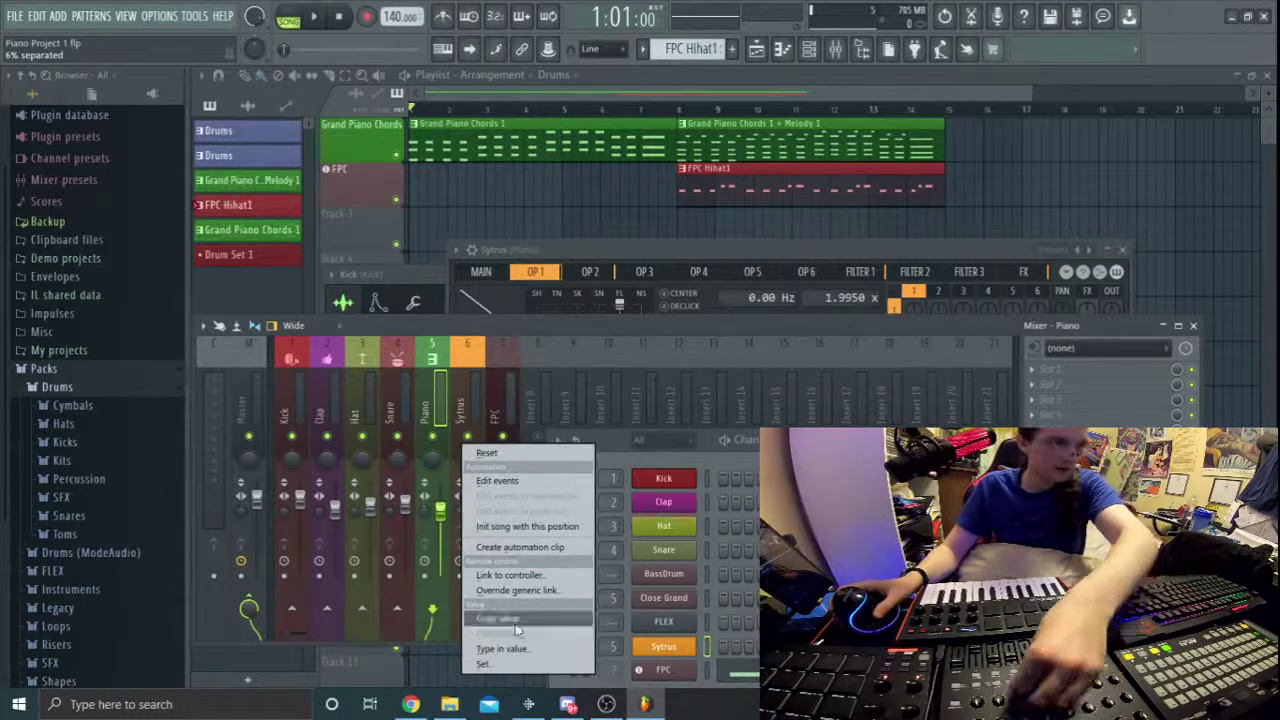
click(508, 576)
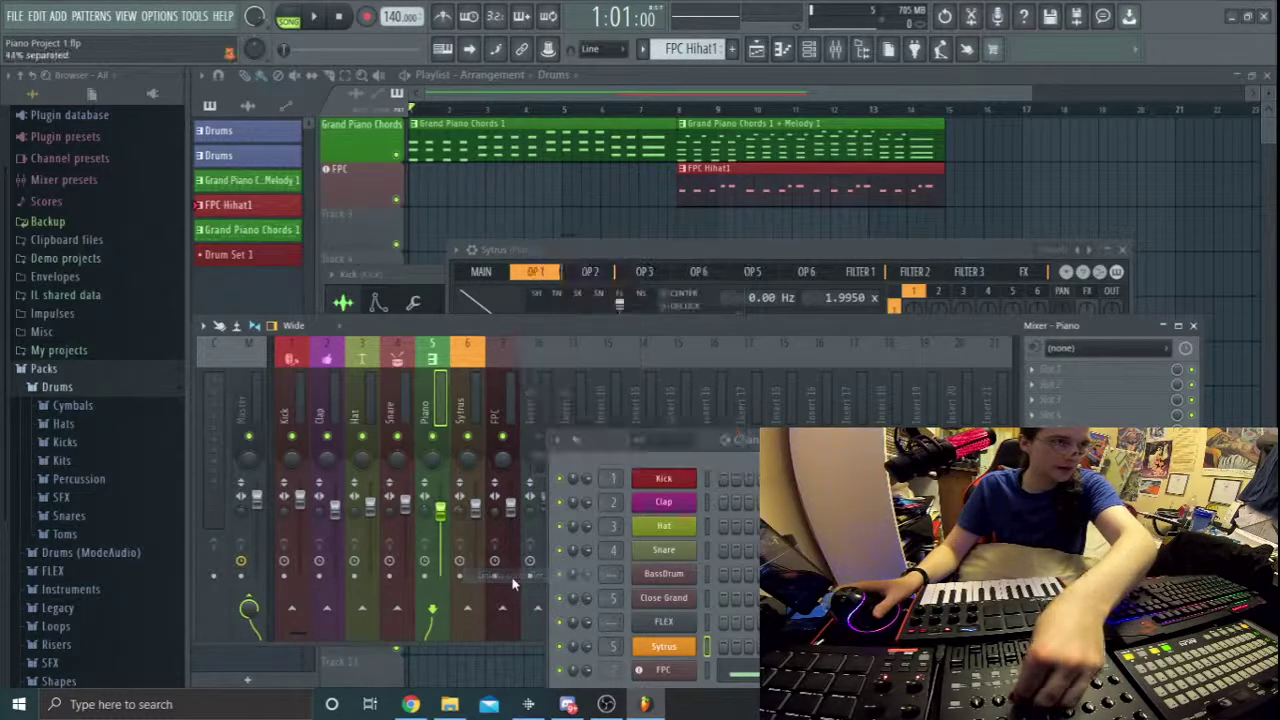
right_click(497, 515)
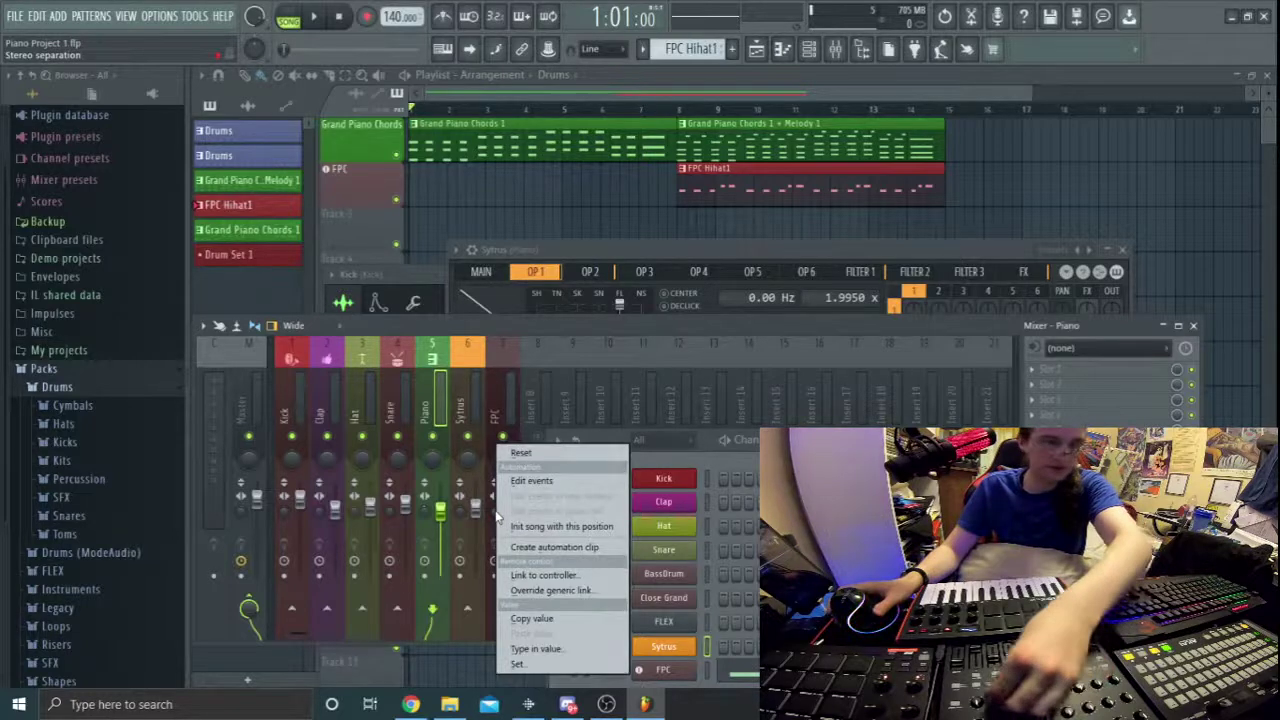
click(543, 575)
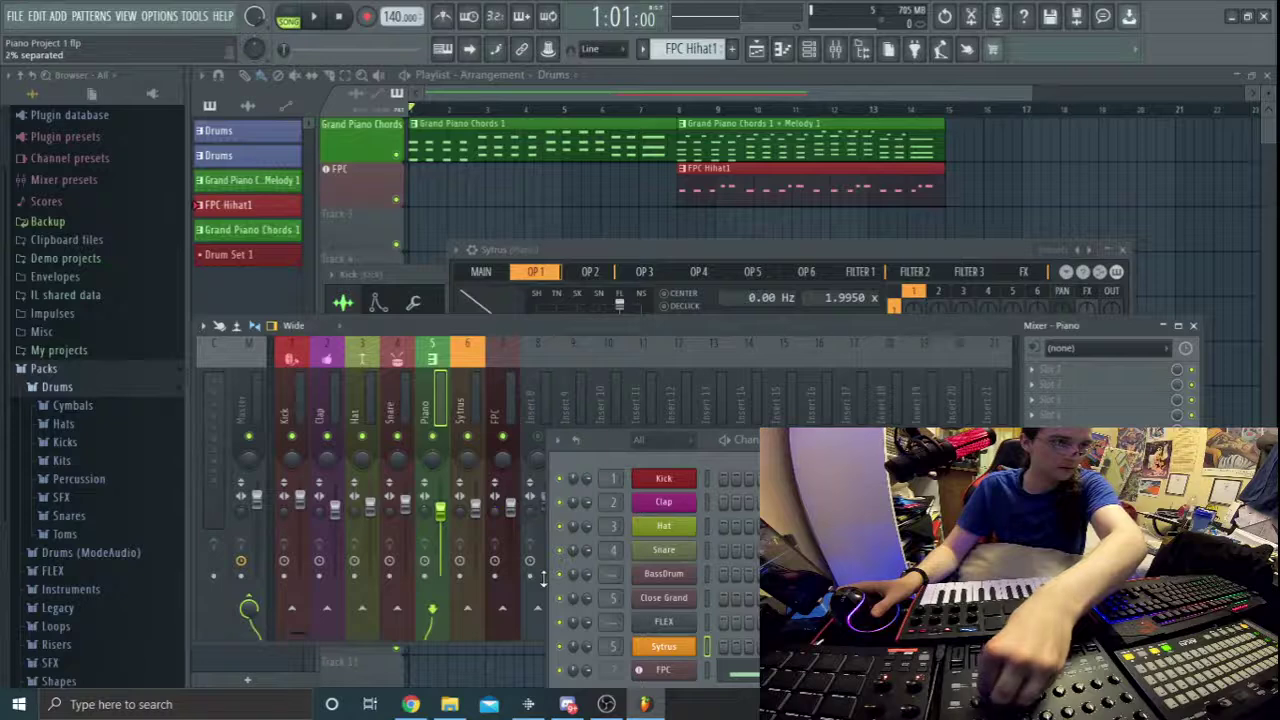
Link the Kick track's panning and the Clap and Hat tracks' stereo separation to another set of hardware MIDI controller knobs.
right_click(296, 463)
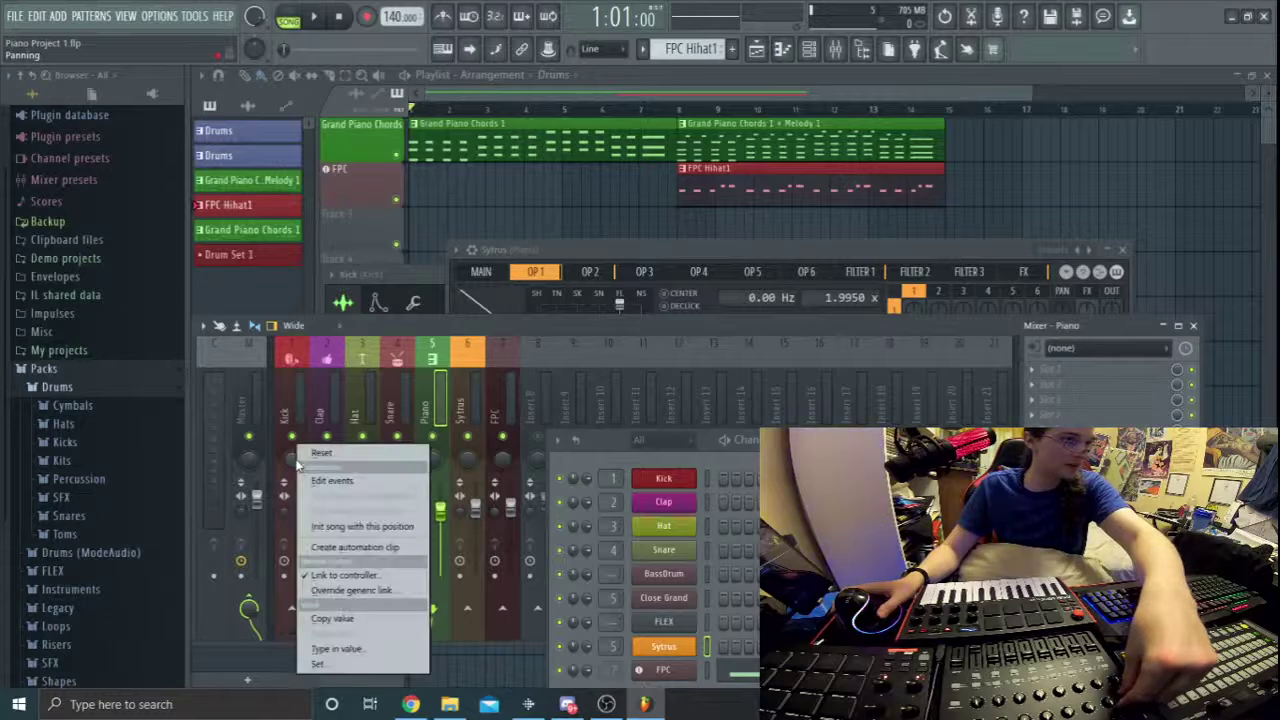
click(336, 578)
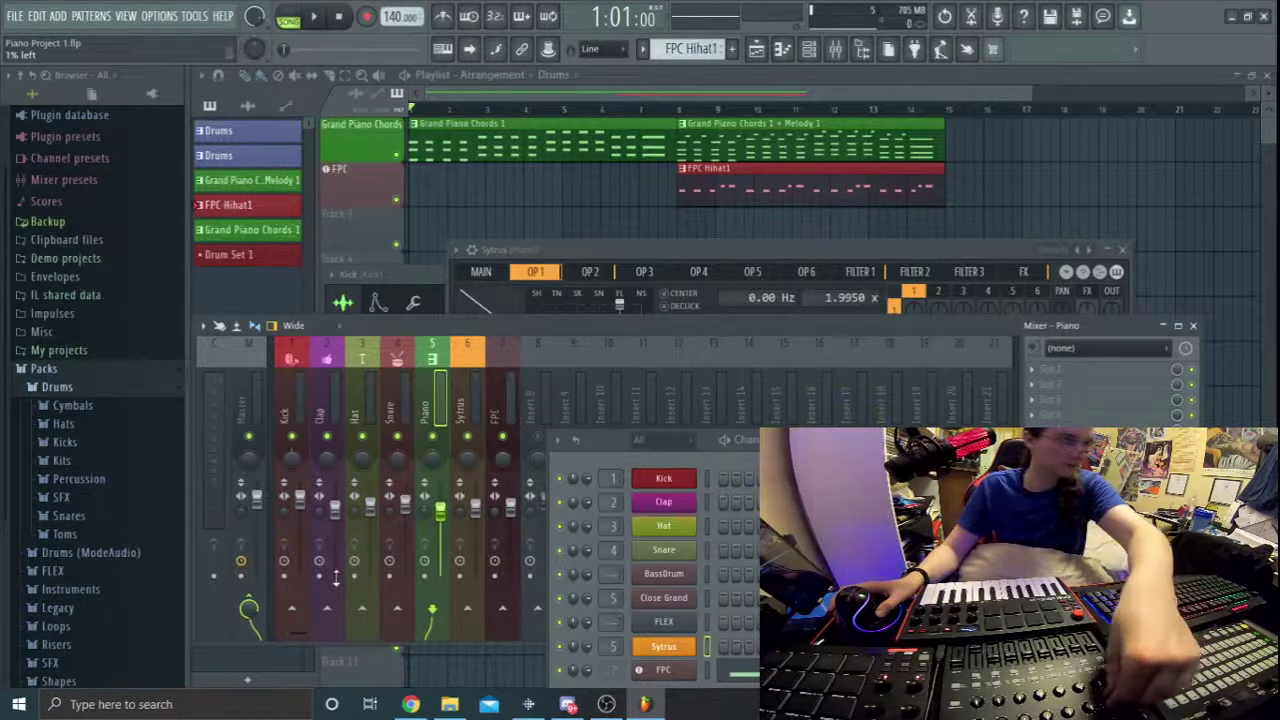
right_click(318, 517)
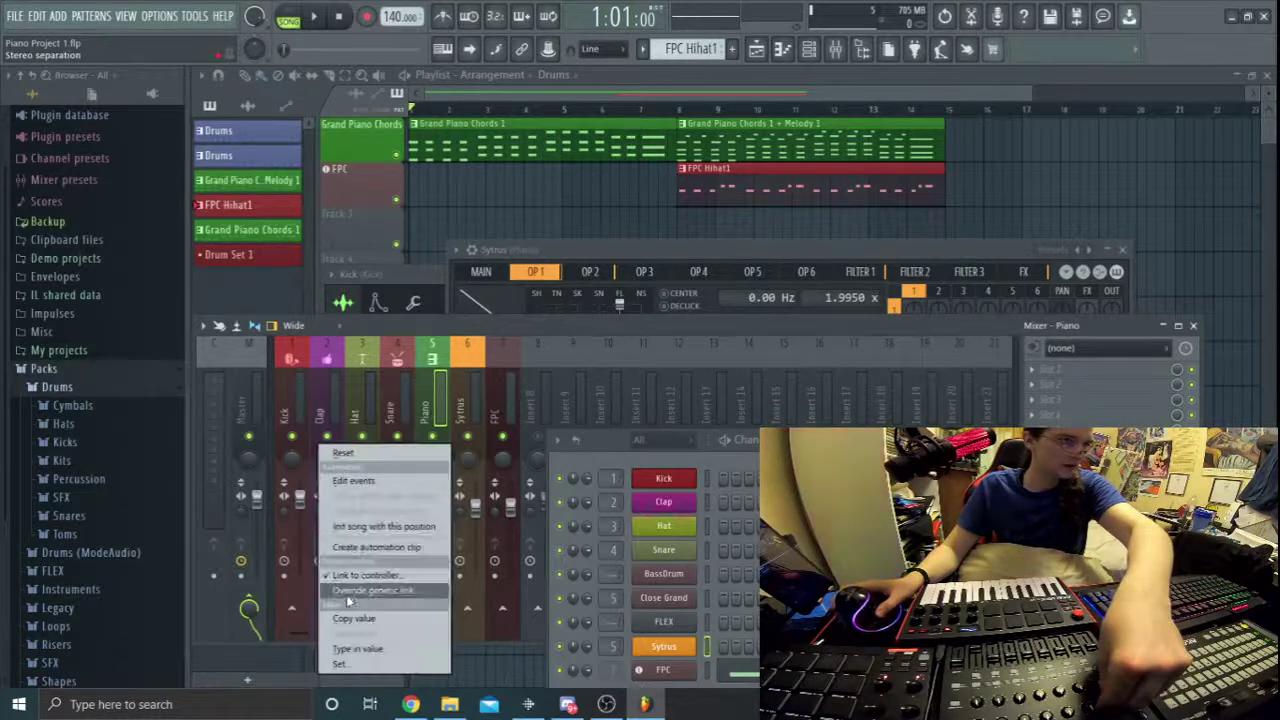
click(340, 580)
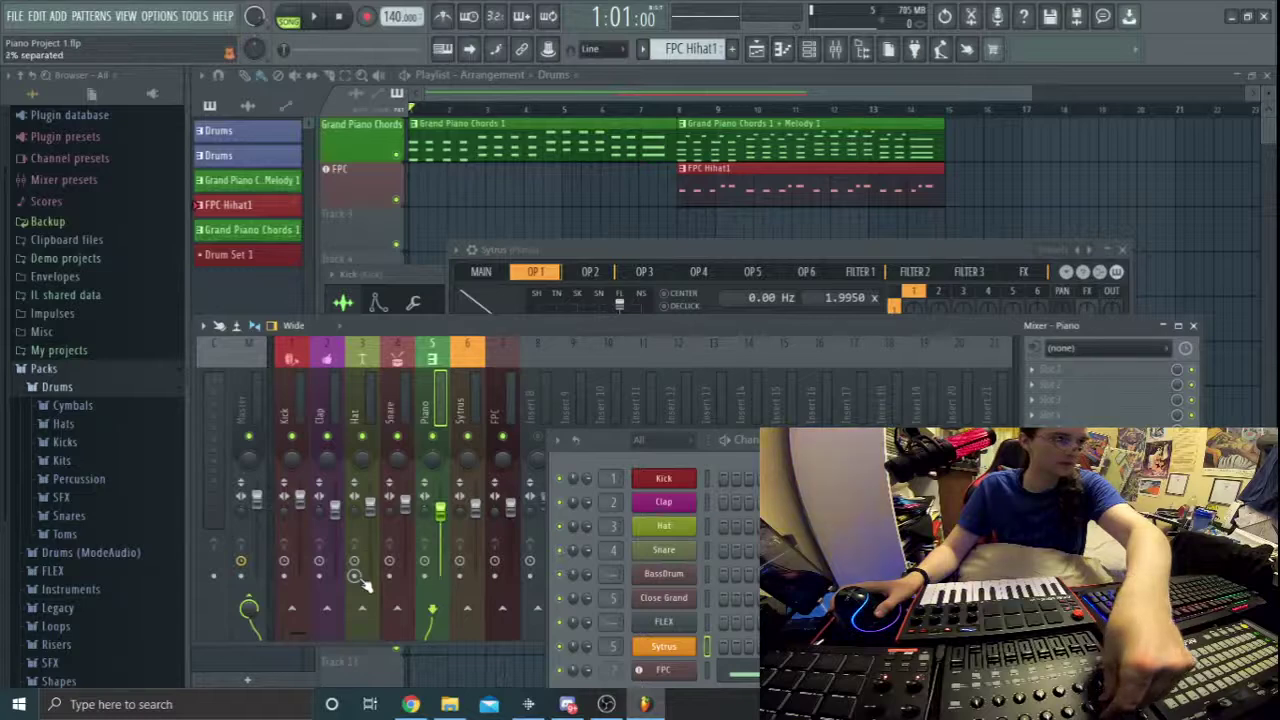
right_click(360, 579)
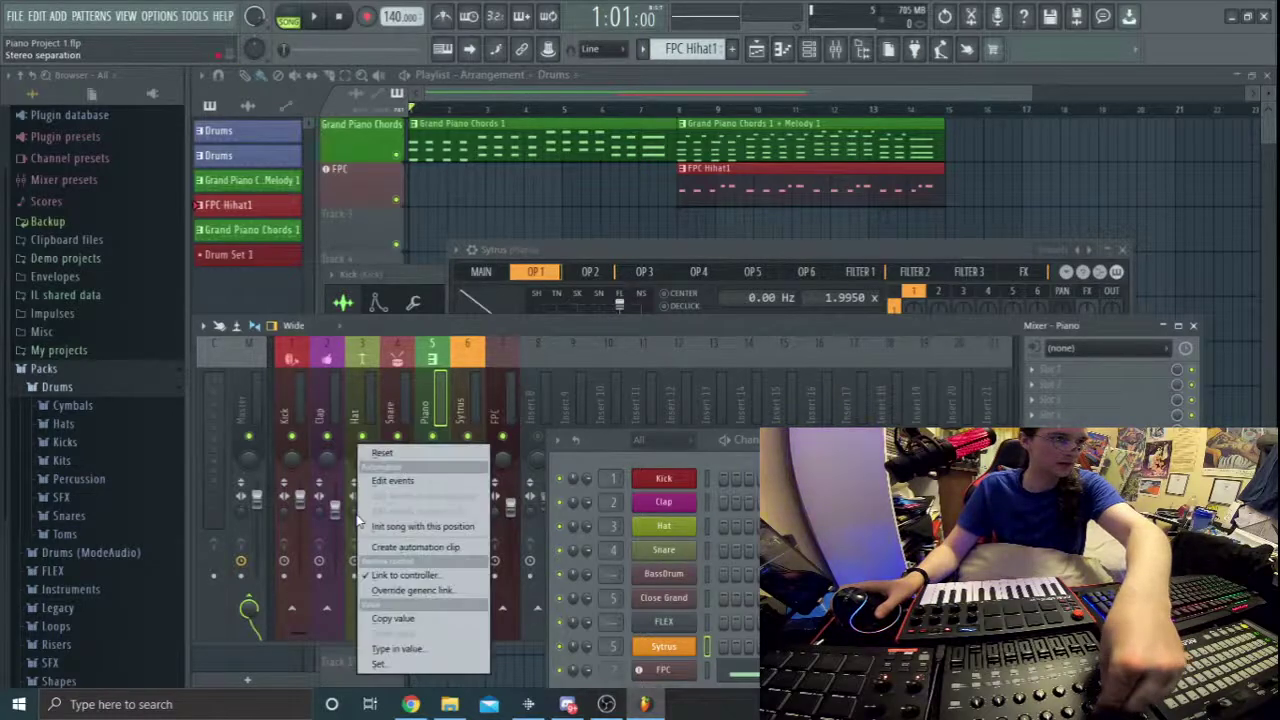
click(420, 577)
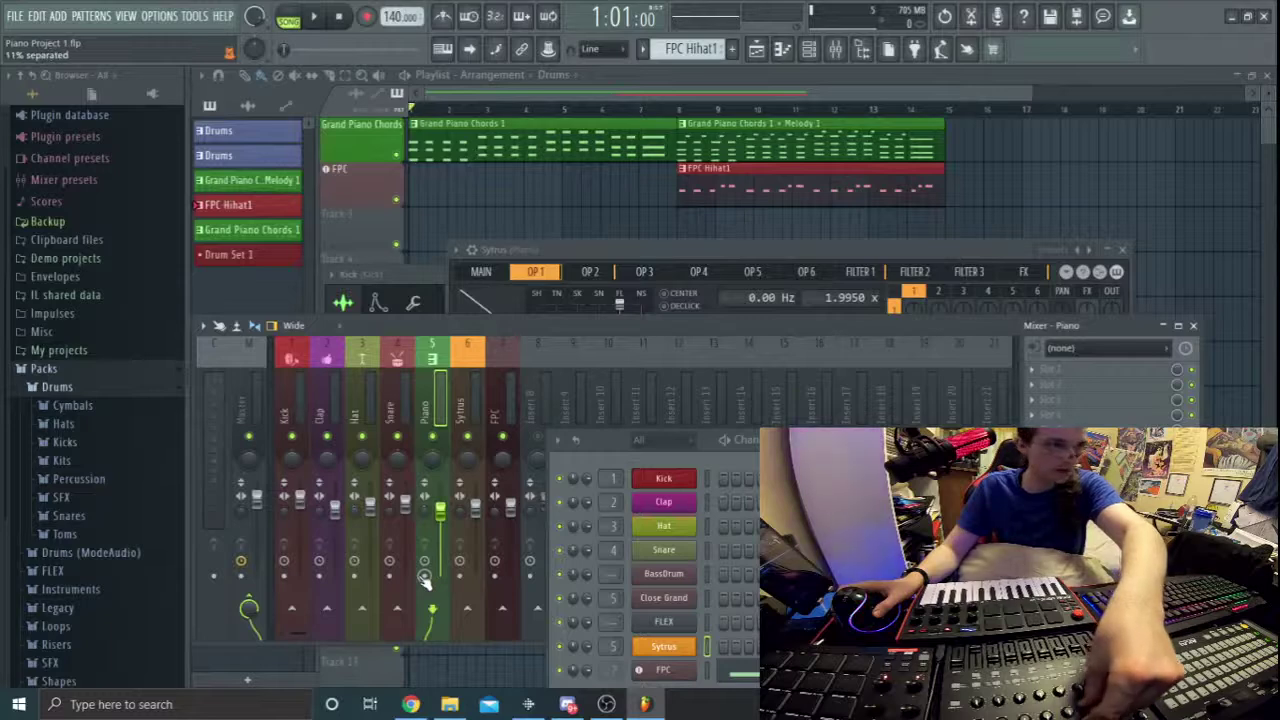
Relink the stereo separation controls of the Piano, Sytrus and FPC mixer tracks to other hardware MIDI controller knobs.
right_click(424, 580)
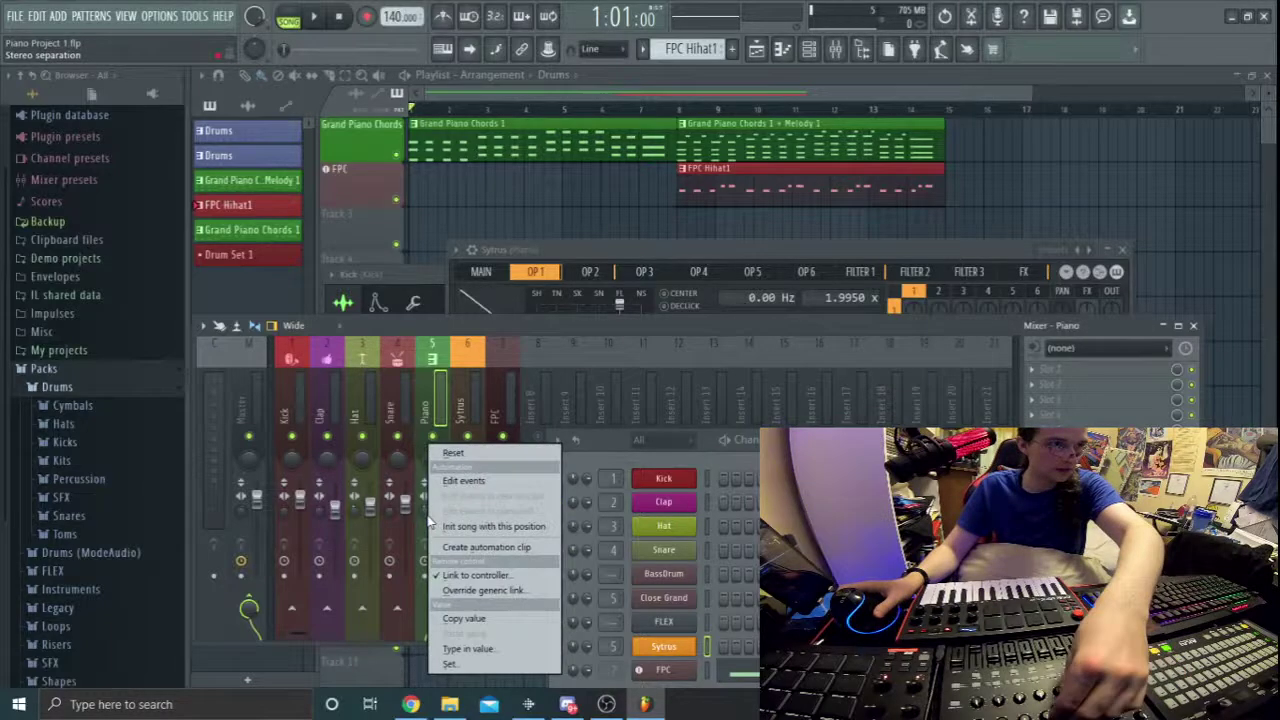
click(465, 585)
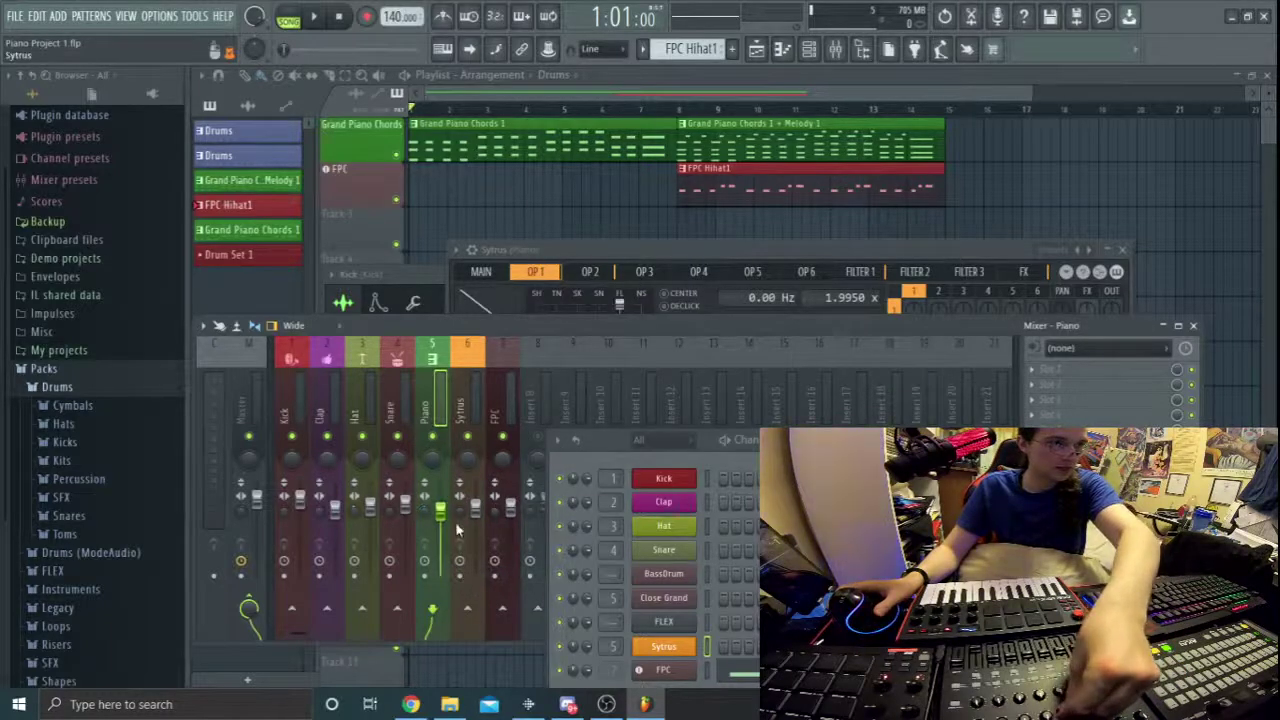
right_click(465, 513)
click(500, 574)
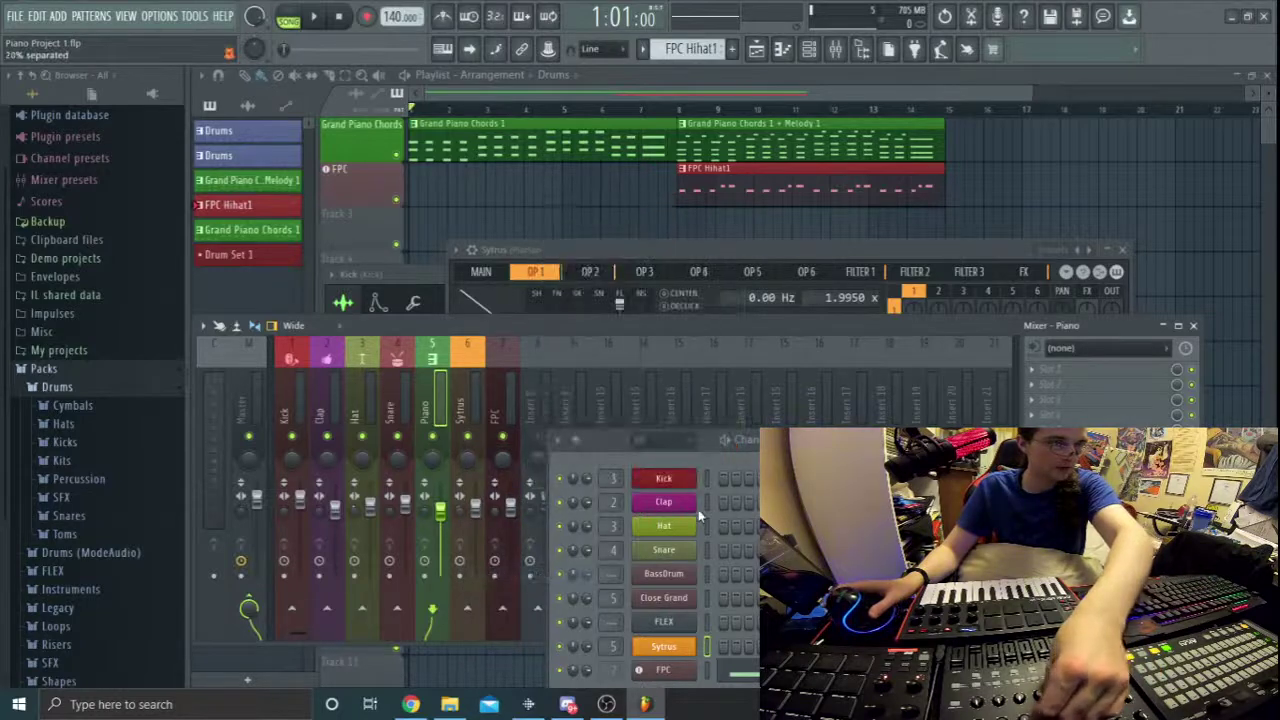
right_click(424, 512)
click(467, 575)
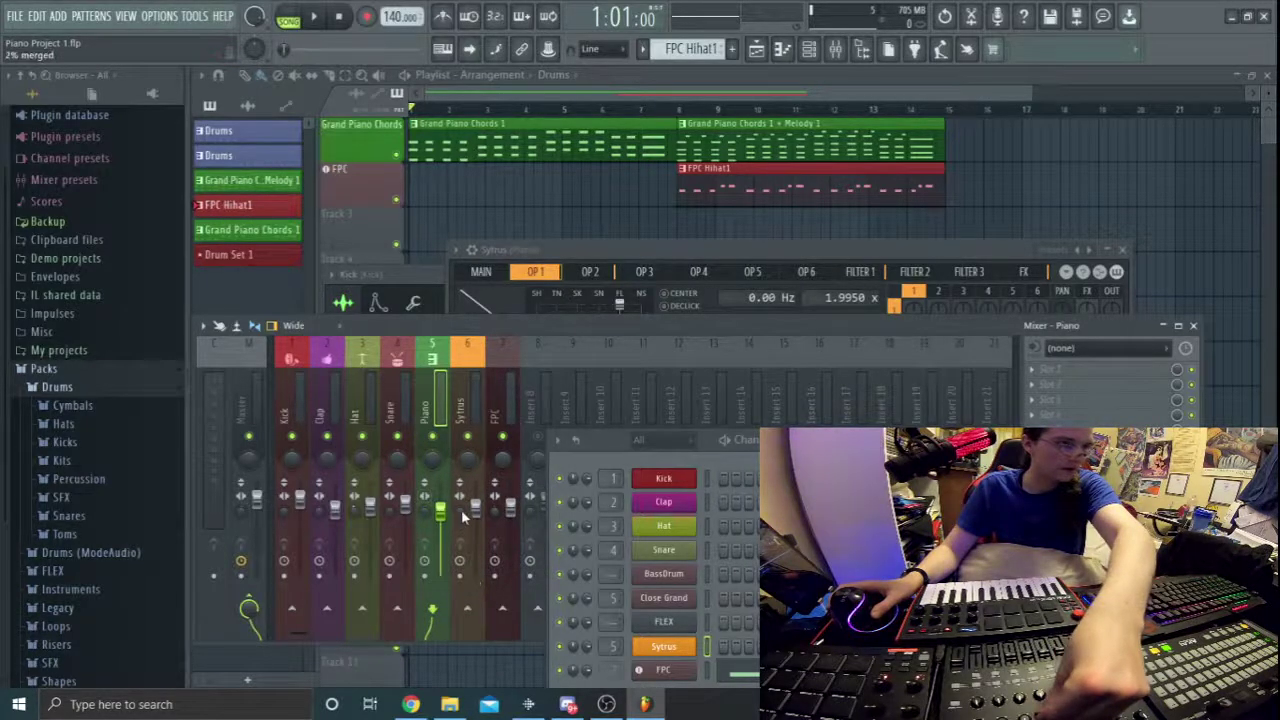
right_click(463, 516)
click(487, 578)
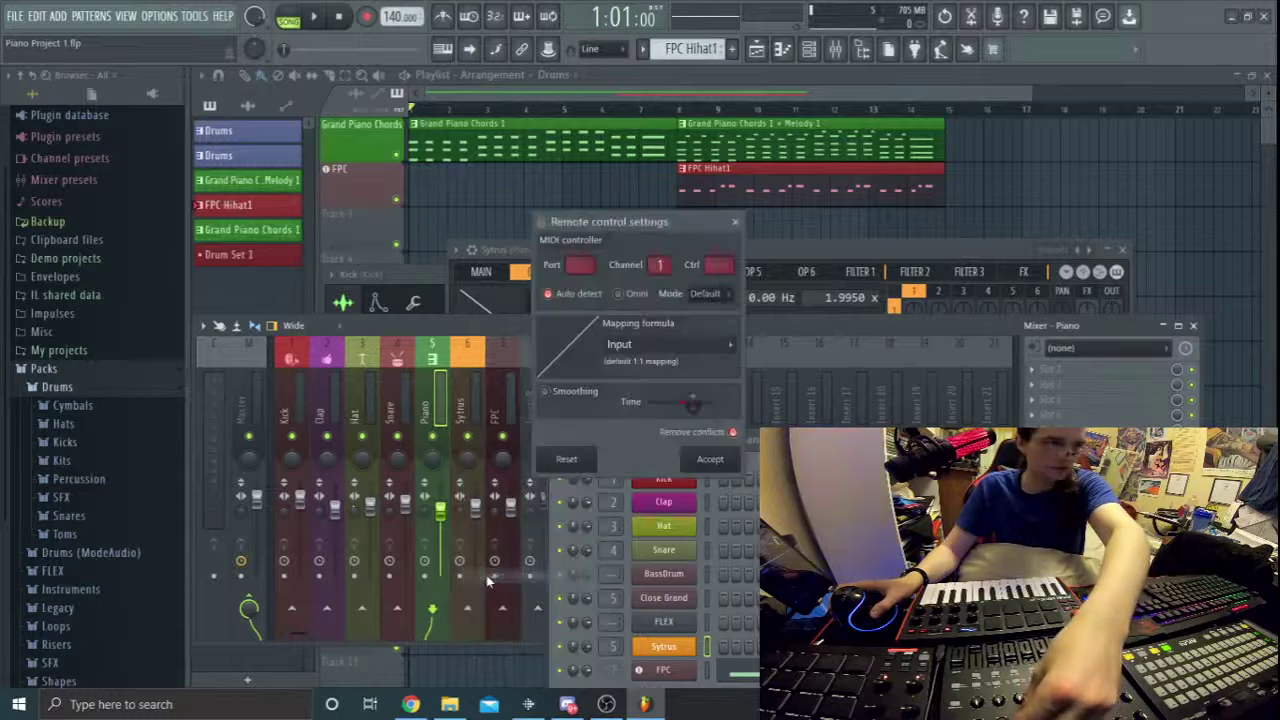
right_click(492, 521)
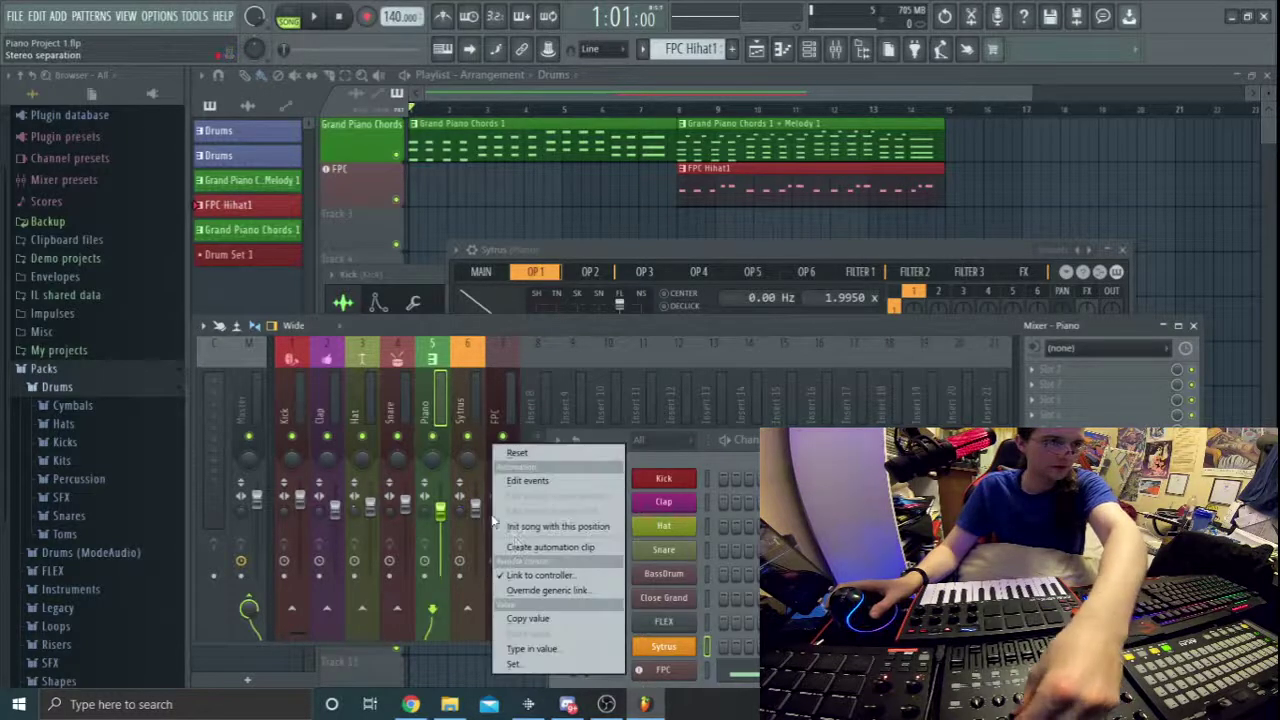
click(531, 572)
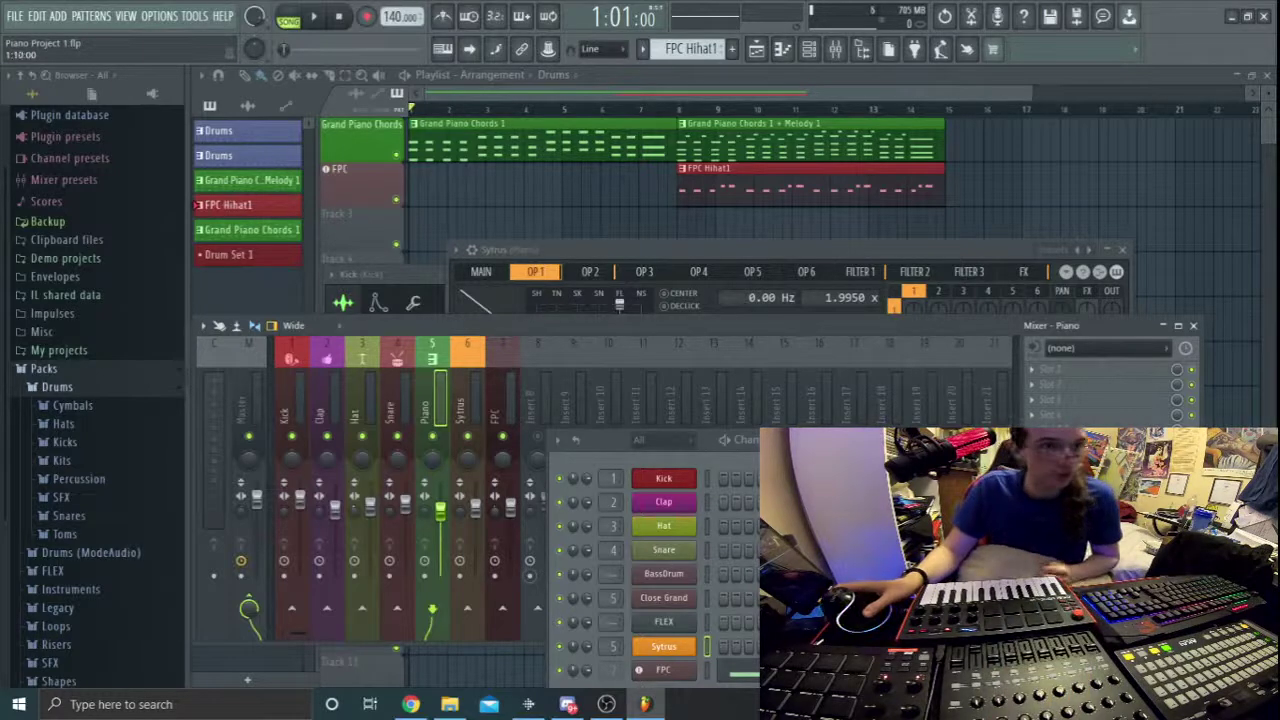
Reposition the mixer and hide the channel rack so the mixer strips are uncovered, and save the piano project.
drag(862, 453, 548, 459)
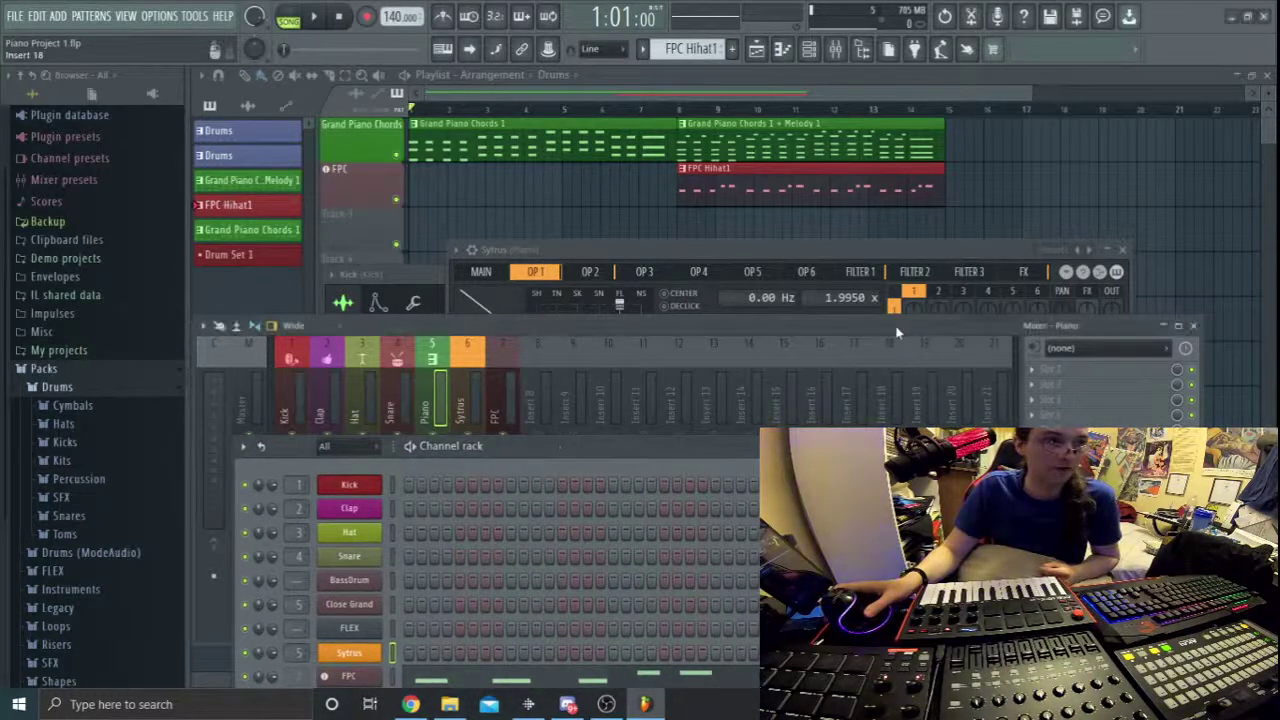
drag(892, 326, 892, 339)
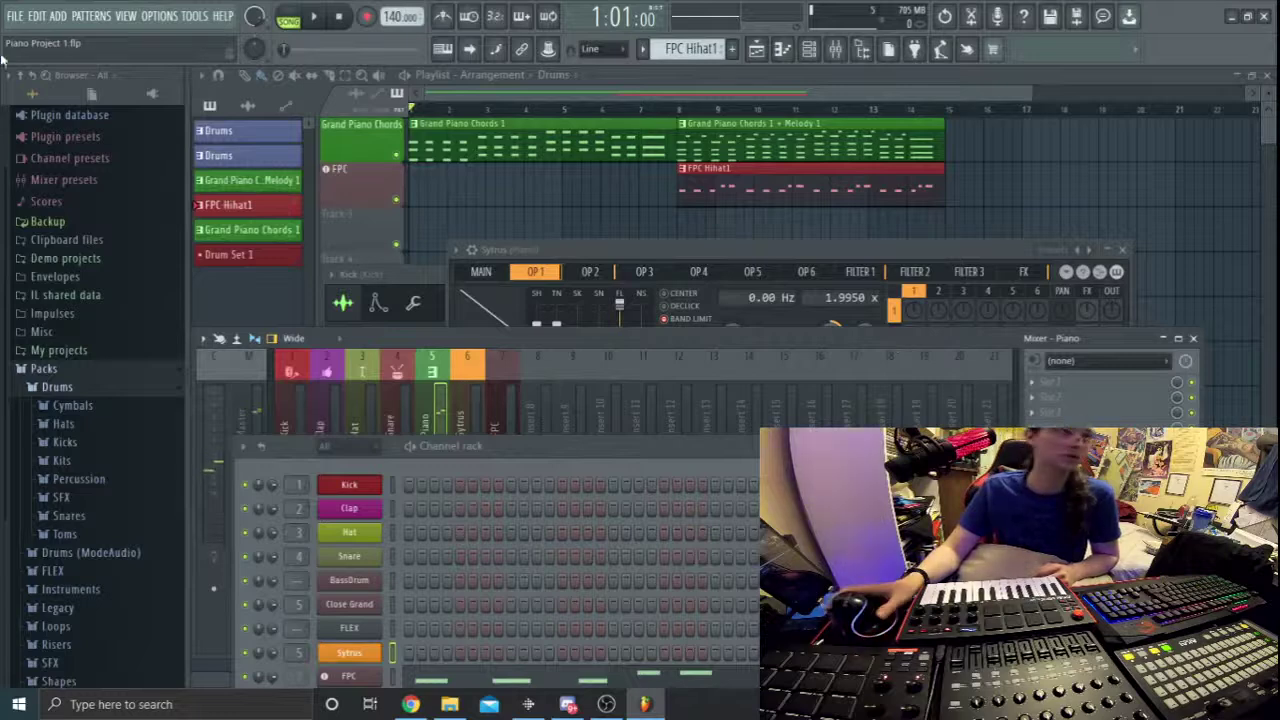
click(28, 20)
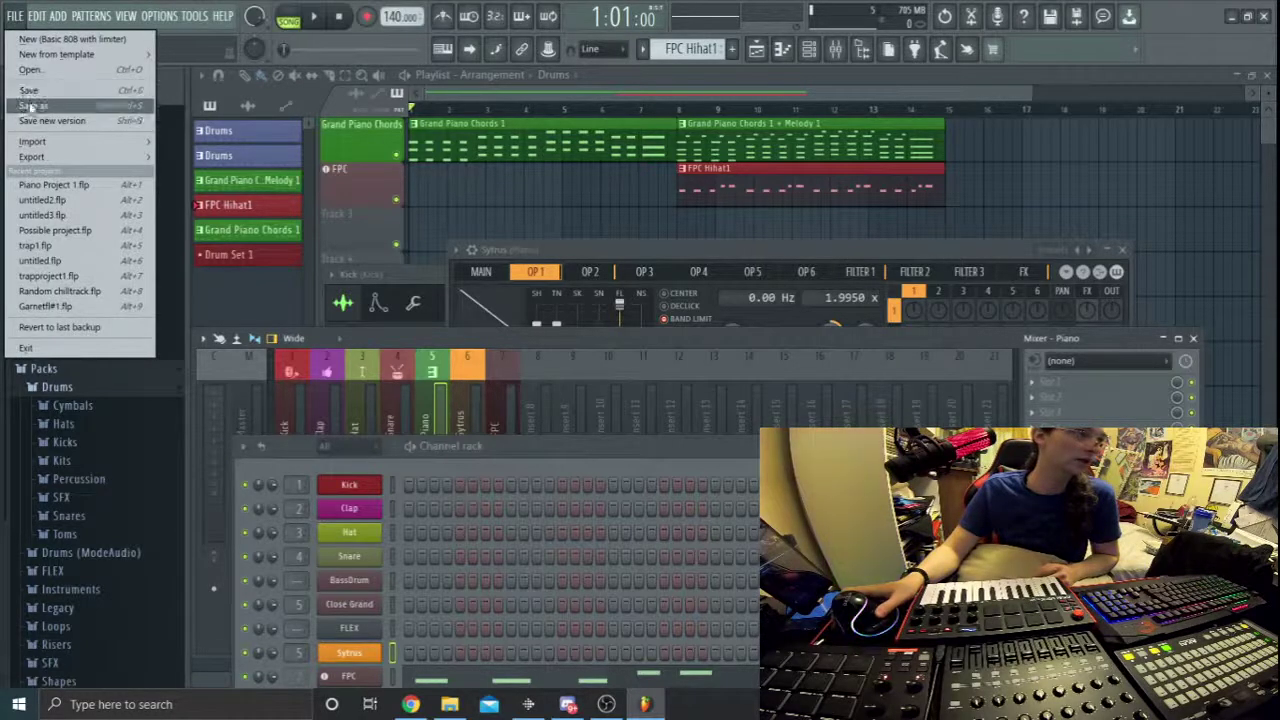
click(40, 108)
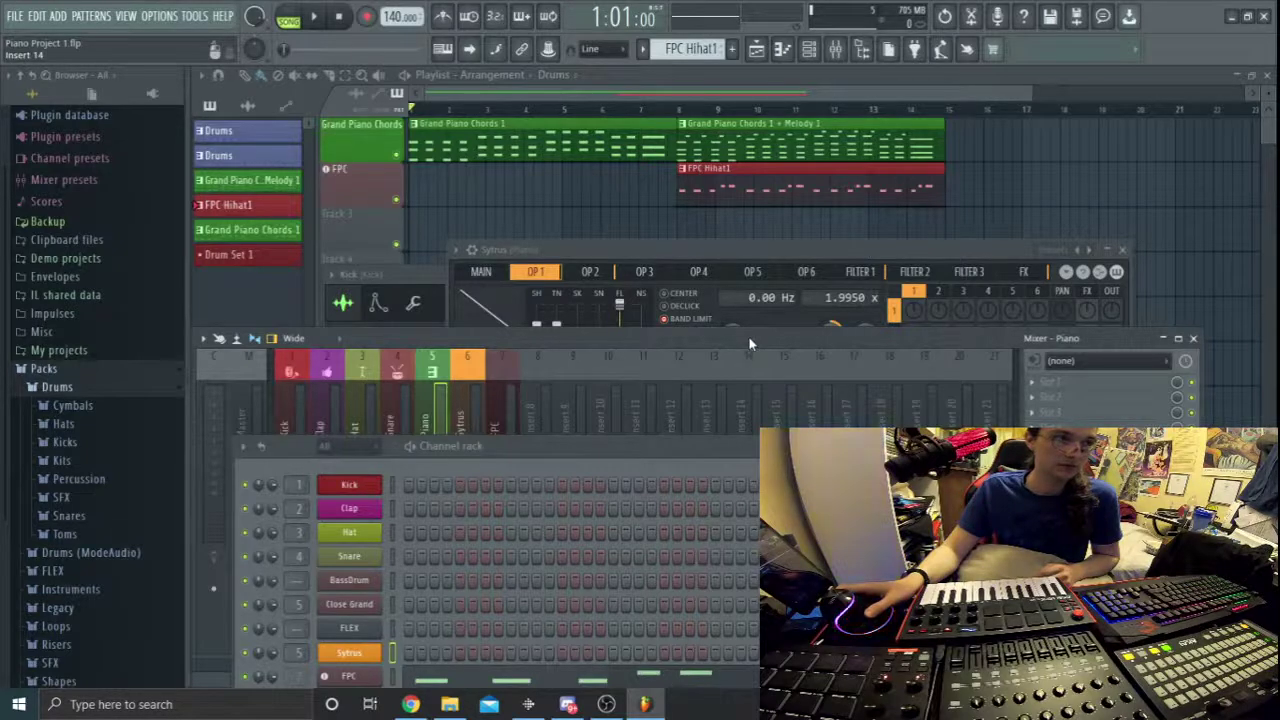
key(F6)
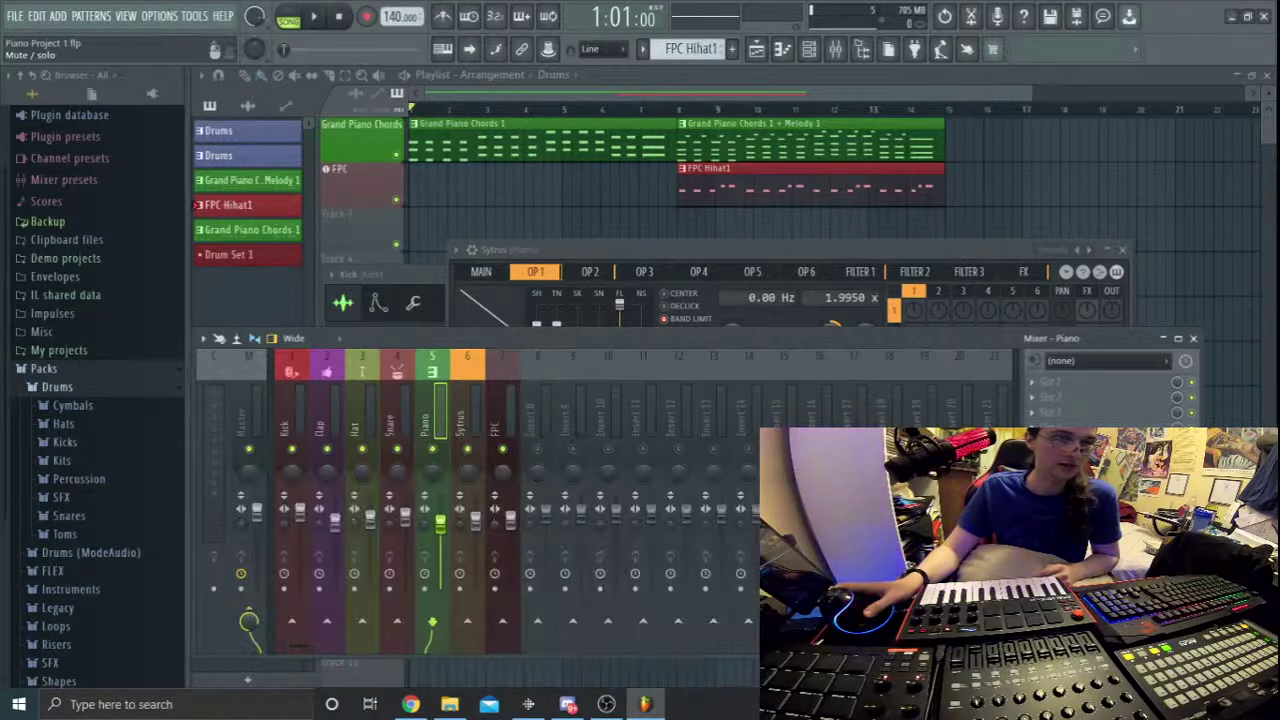
click(15, 16)
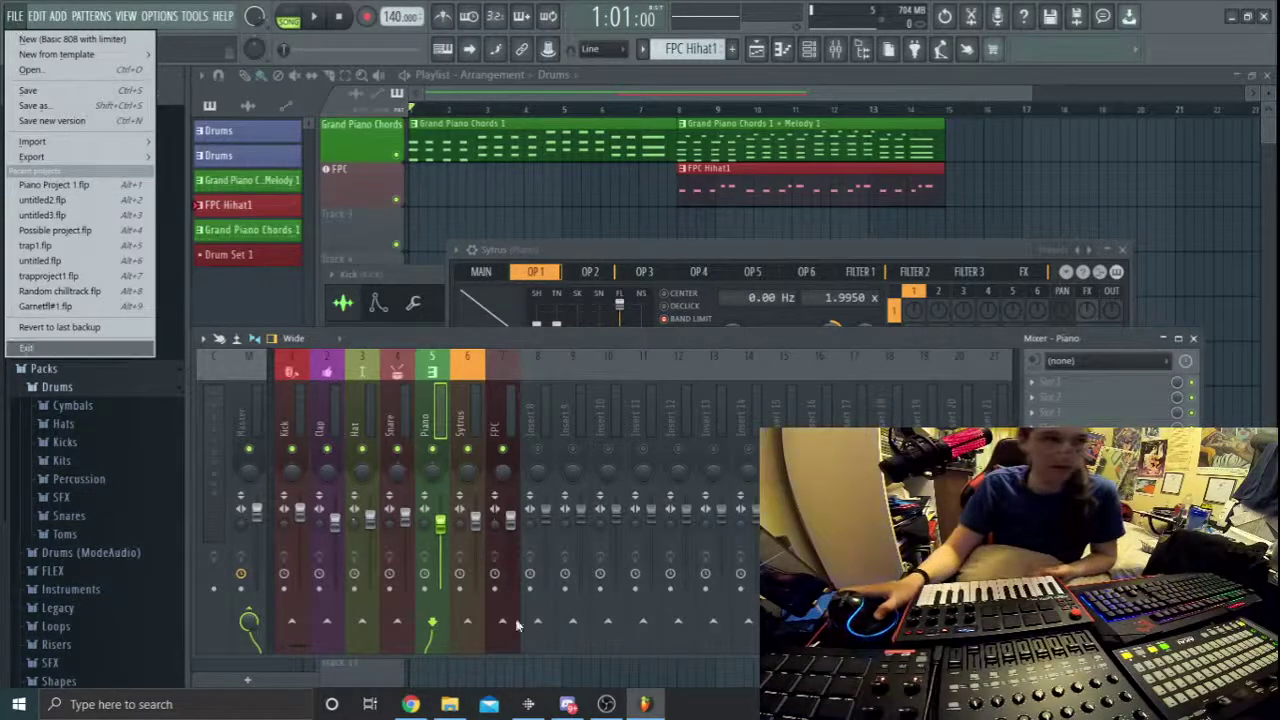
click(57, 95)
Create a new project from the Launchpad performance template.
click(14, 16)
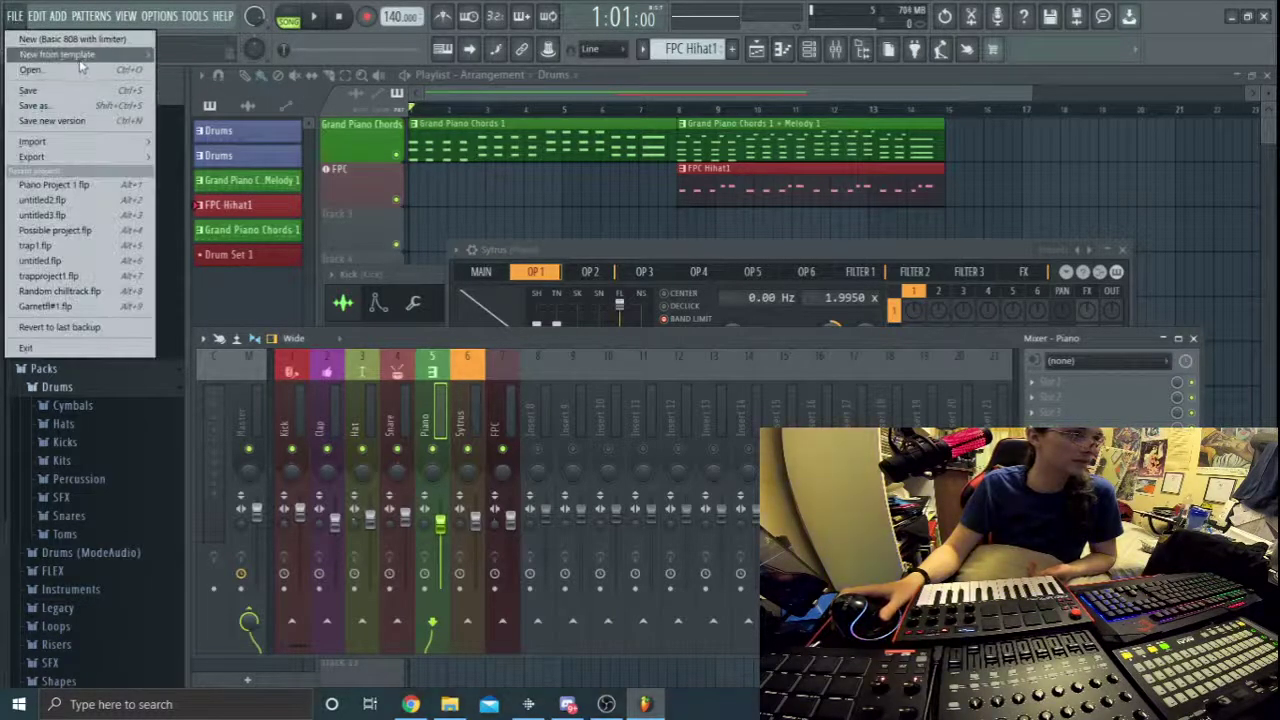
mouse_move(82, 58)
mouse_move(205, 100)
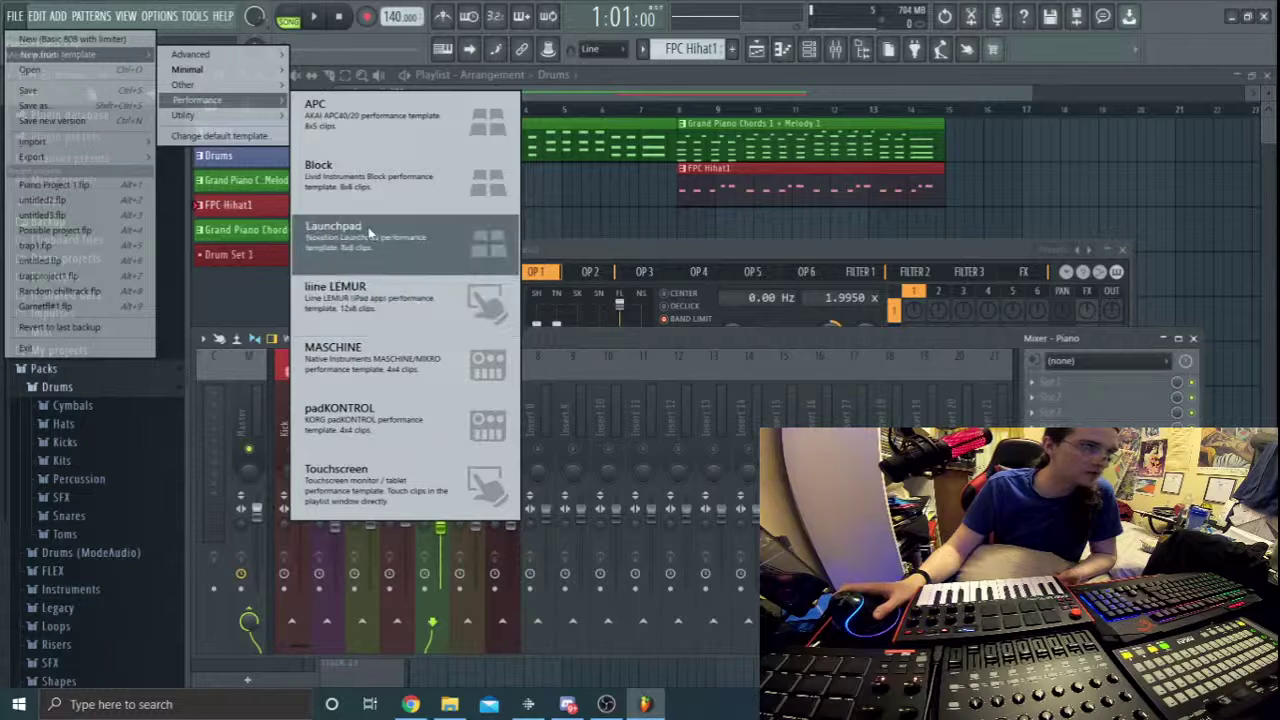
click(418, 236)
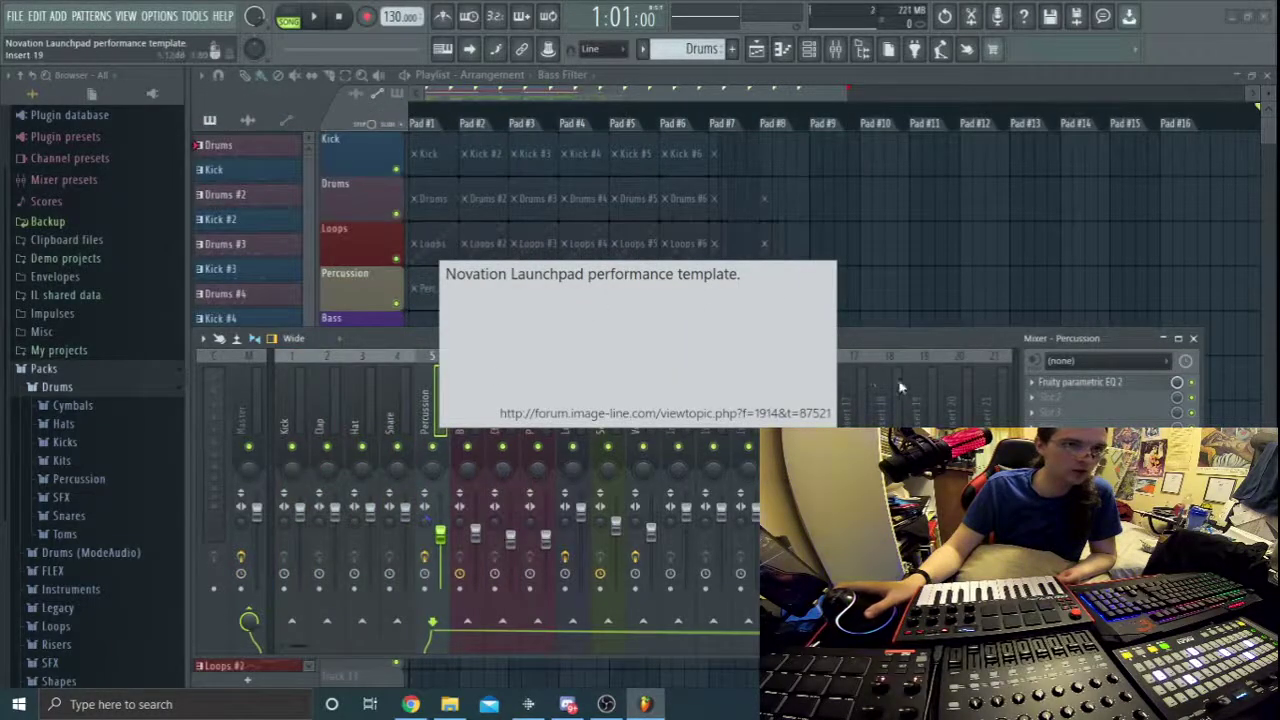
Move the mixer down so the playlist's performance clips are uncovered, from the Kick track to the Vocals (One Shot) track.
drag(937, 348, 937, 377)
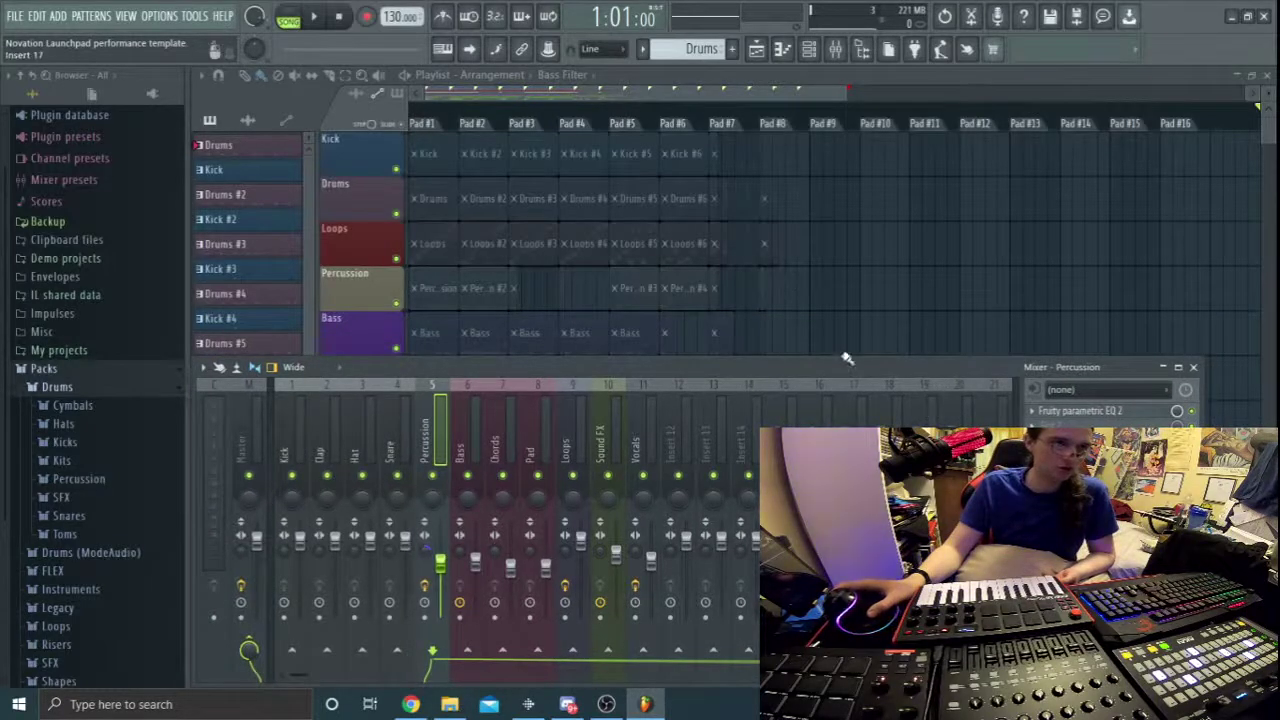
drag(845, 376, 849, 403)
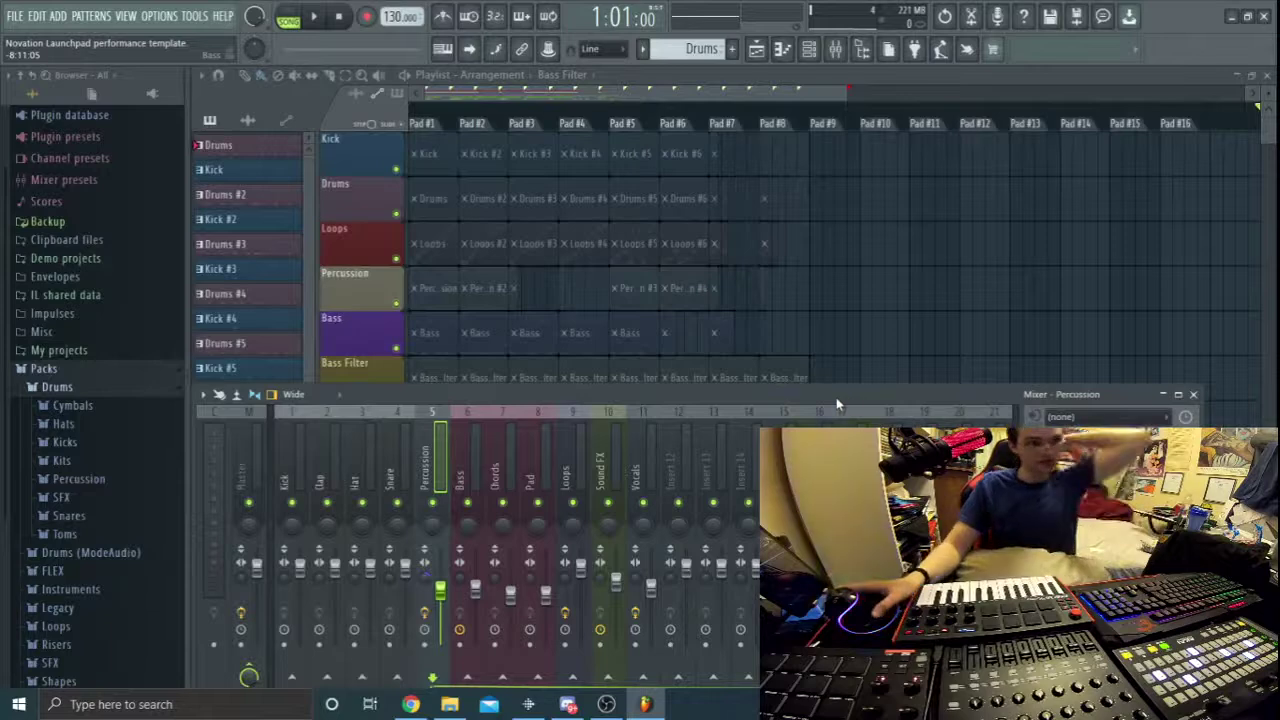
drag(766, 395, 826, 316)
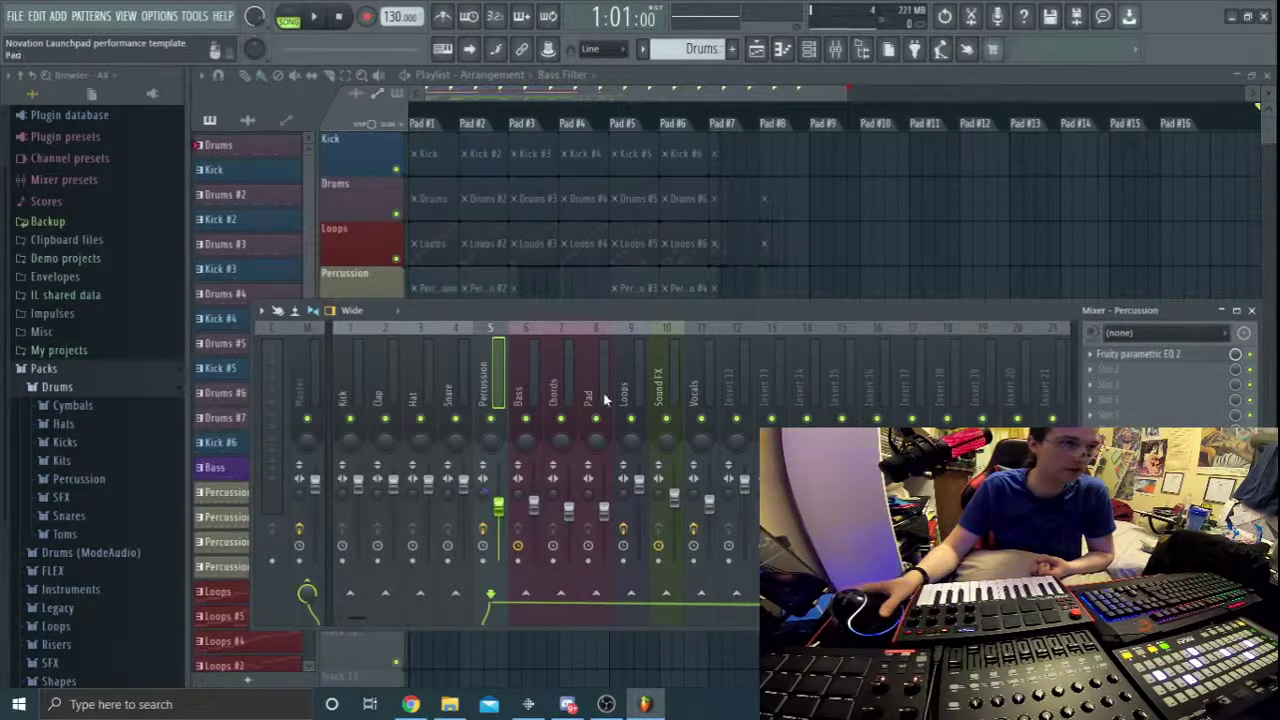
drag(700, 440, 722, 453)
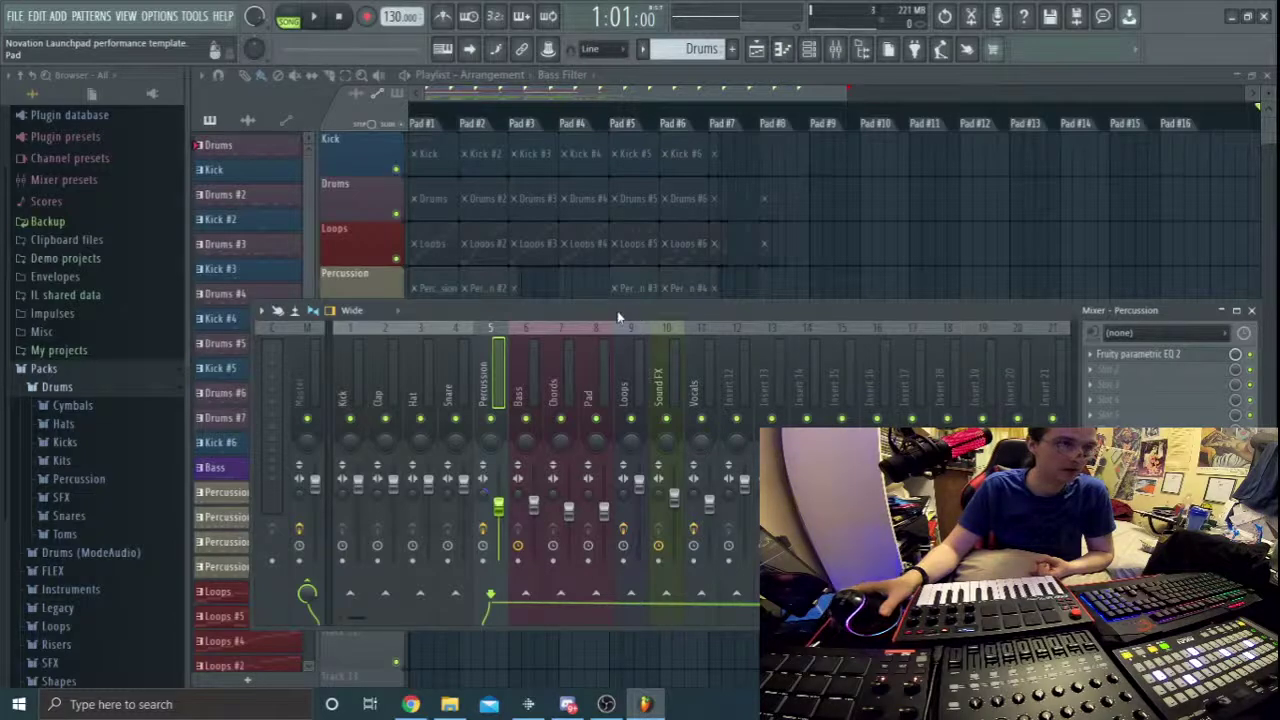
drag(522, 312, 520, 517)
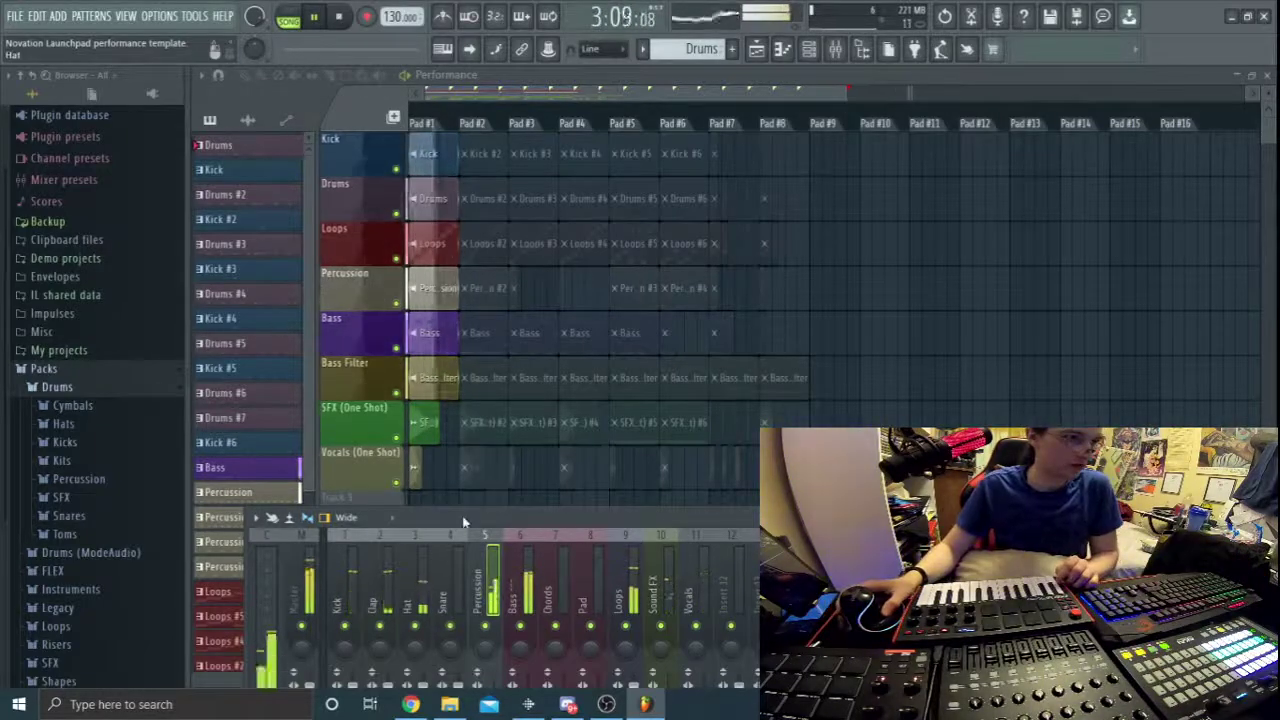
Bring the mixer's faders back into view and link the Master track's volume to a hardware MIDI controller.
drag(462, 521, 529, 289)
right_click(368, 448)
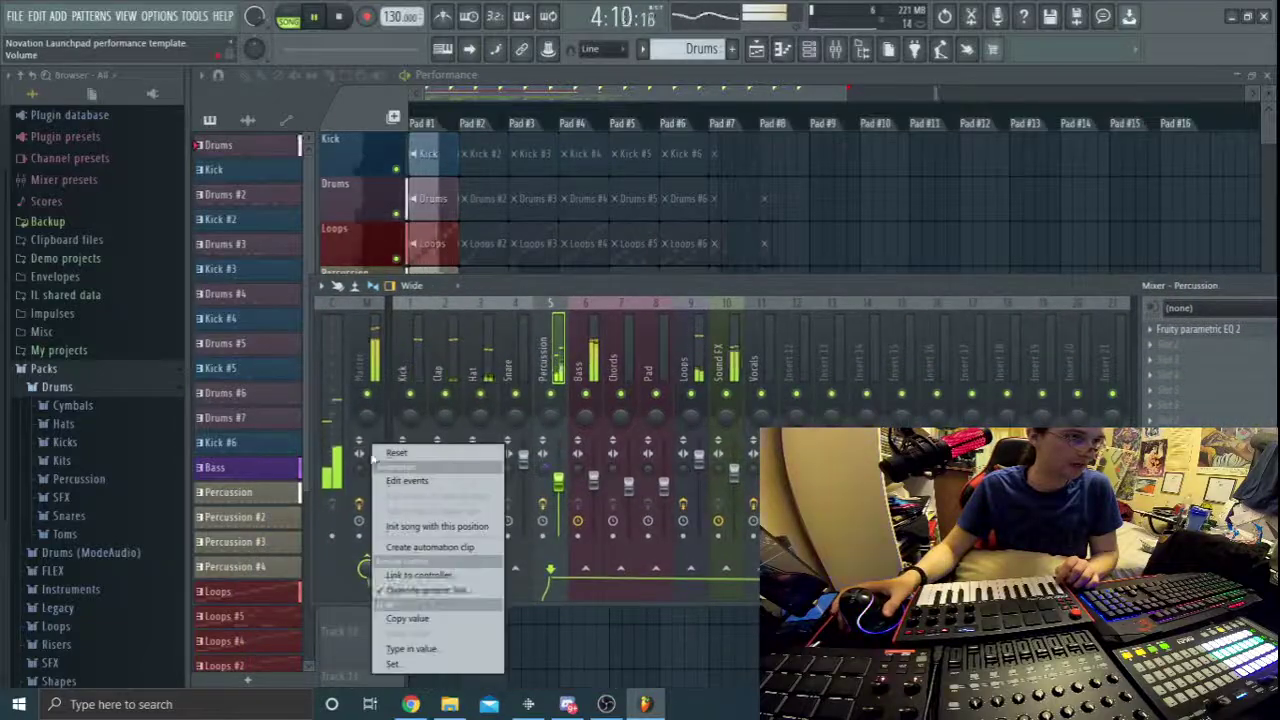
click(418, 575)
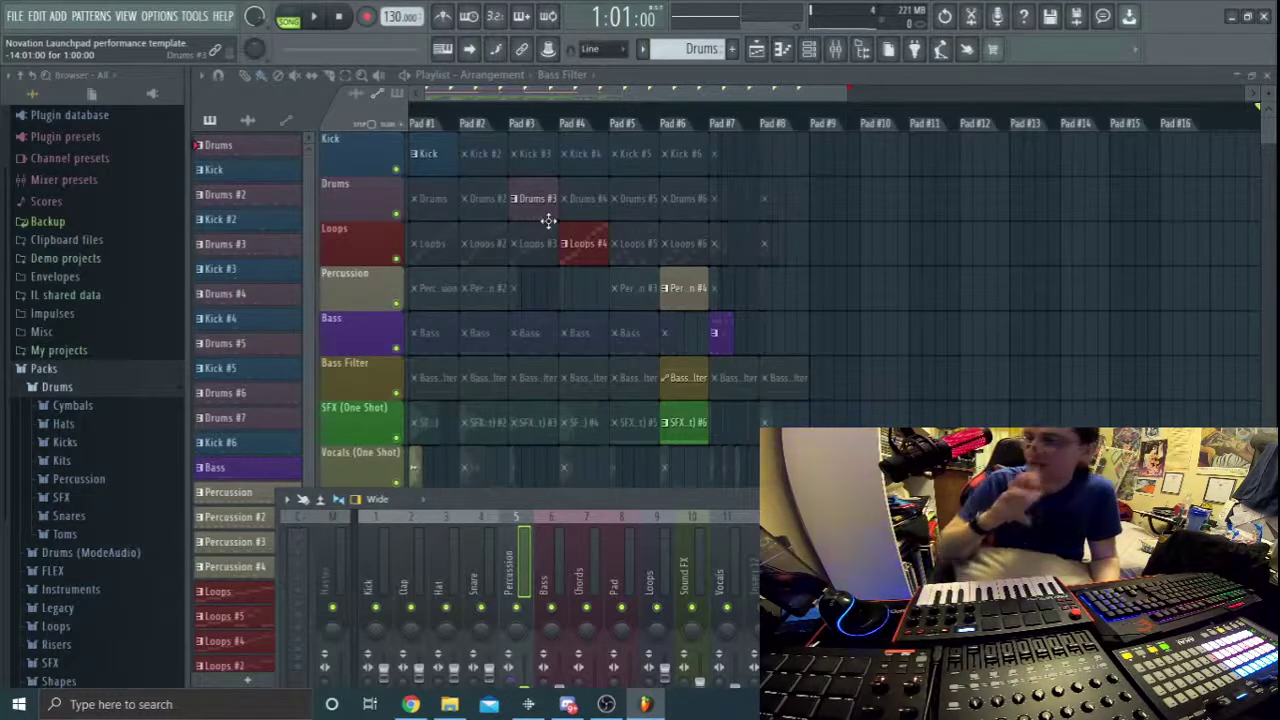
click(16, 17)
mouse_move(53, 63)
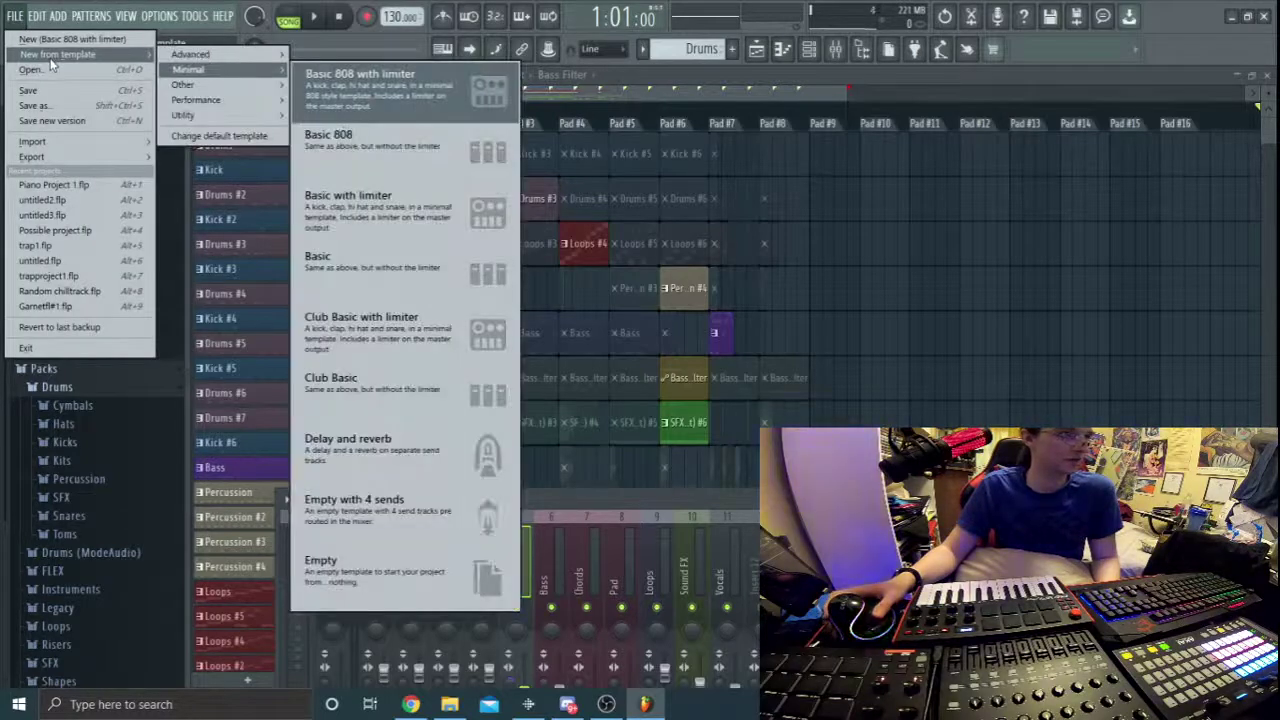
click(40, 70)
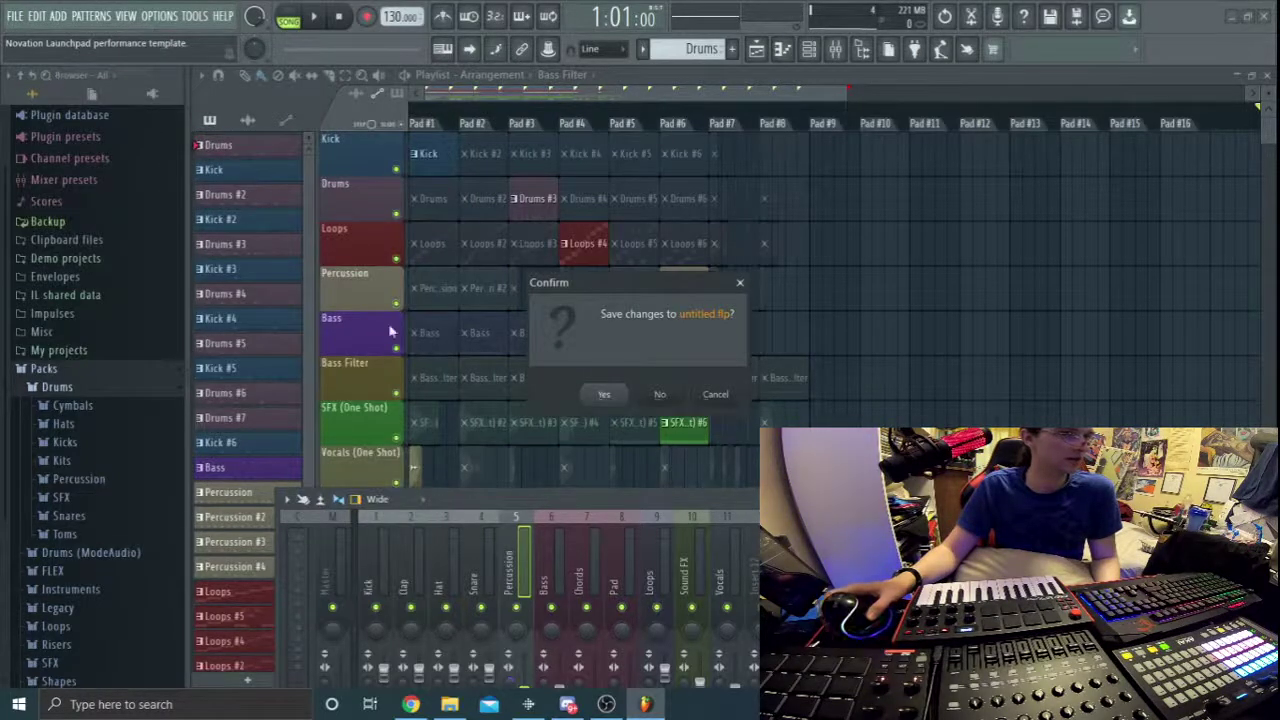
click(659, 395)
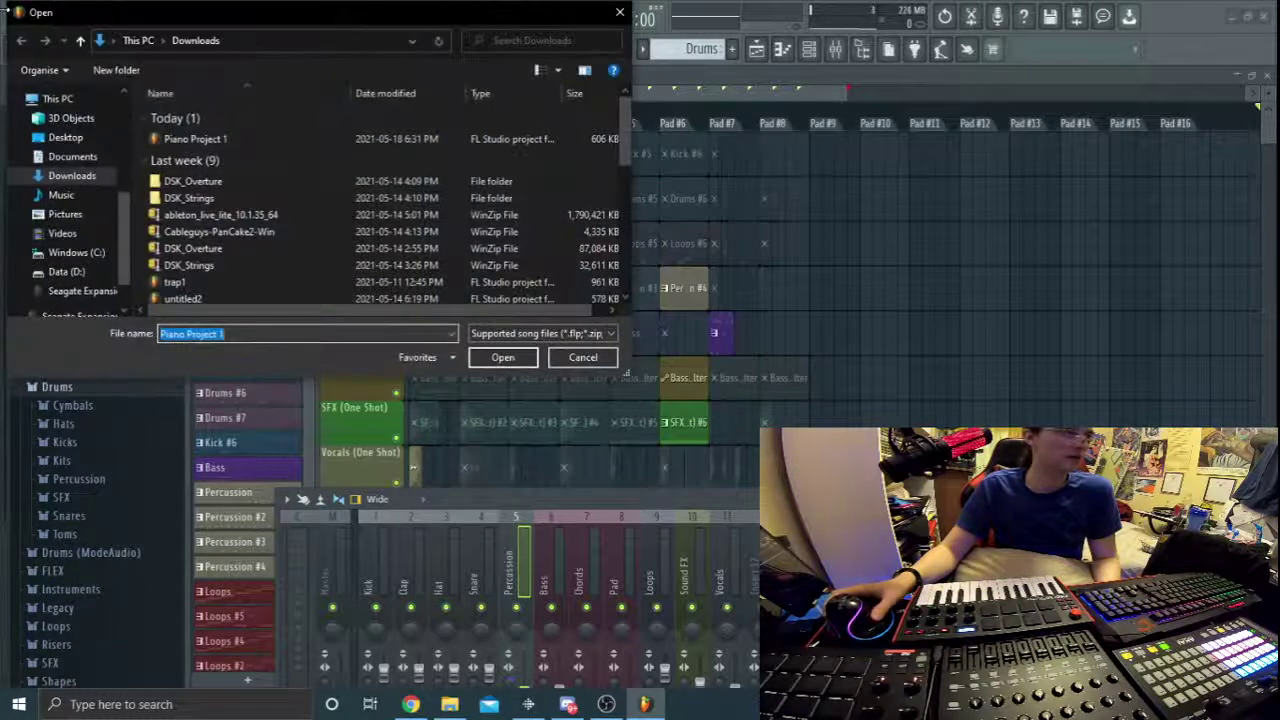
click(14, 16)
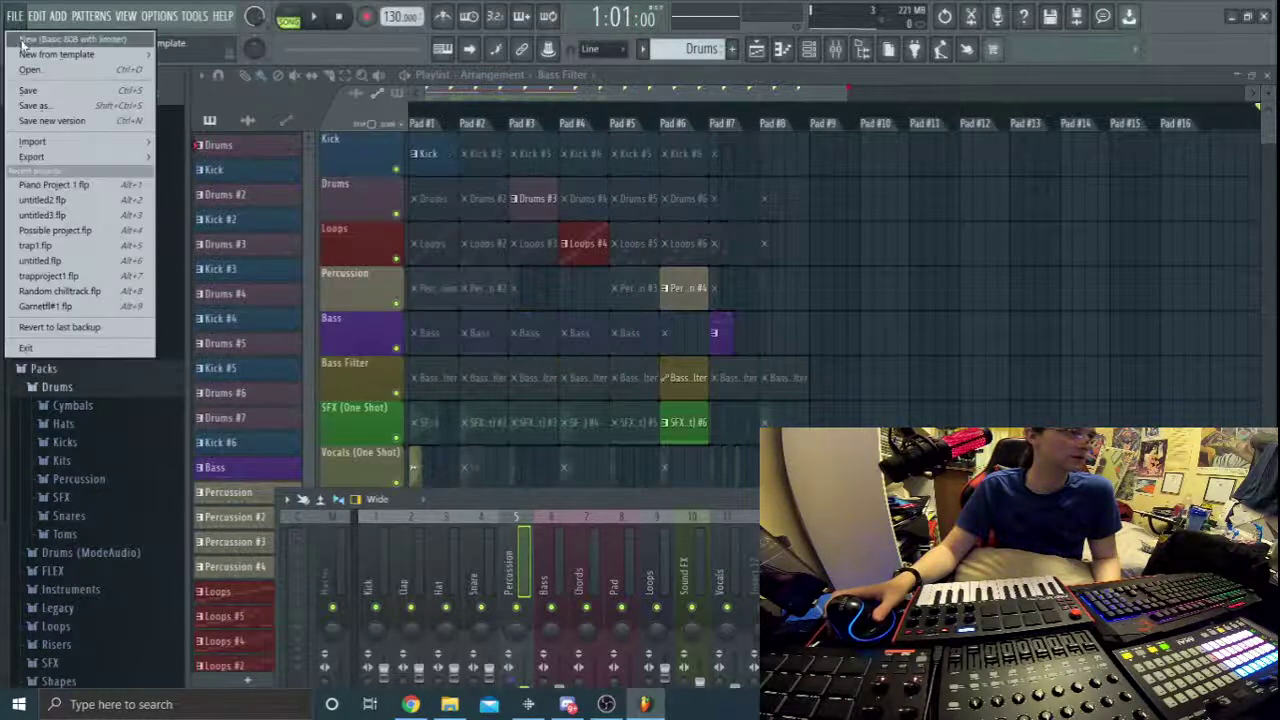
mouse_move(57, 54)
mouse_move(231, 57)
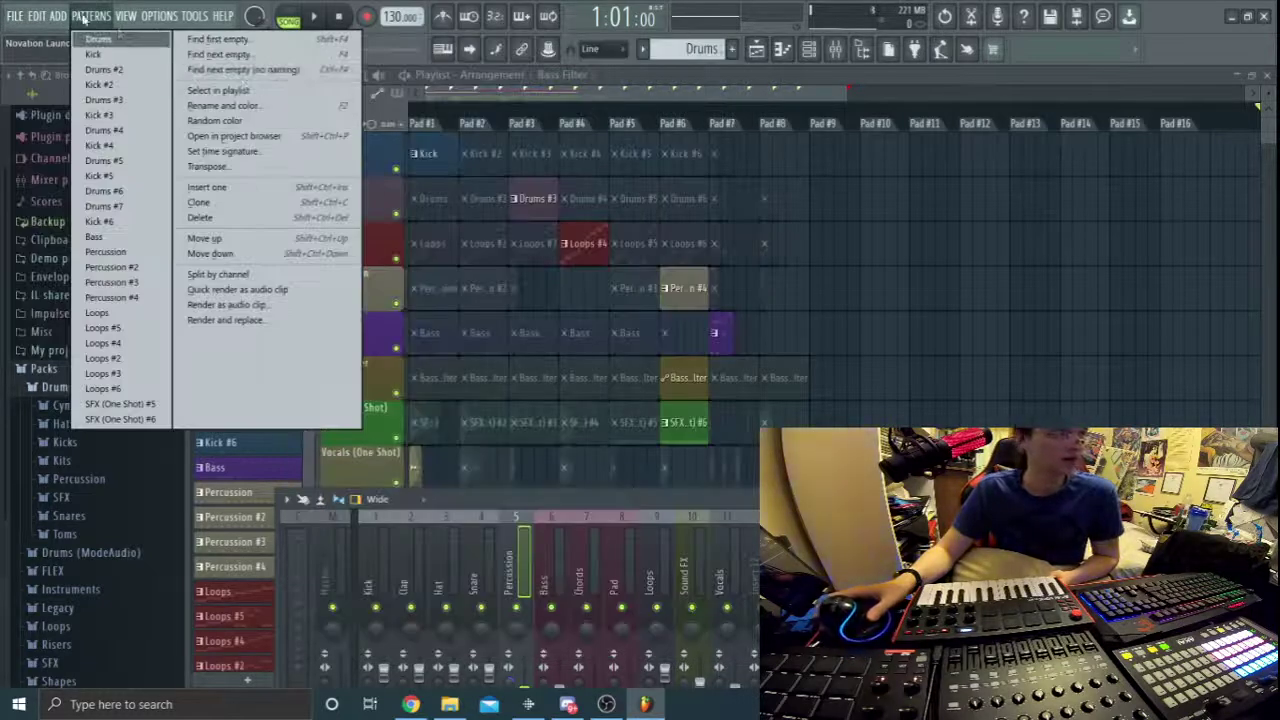
Open the project Piano Project 1 from the Downloads folder.
click(12, 17)
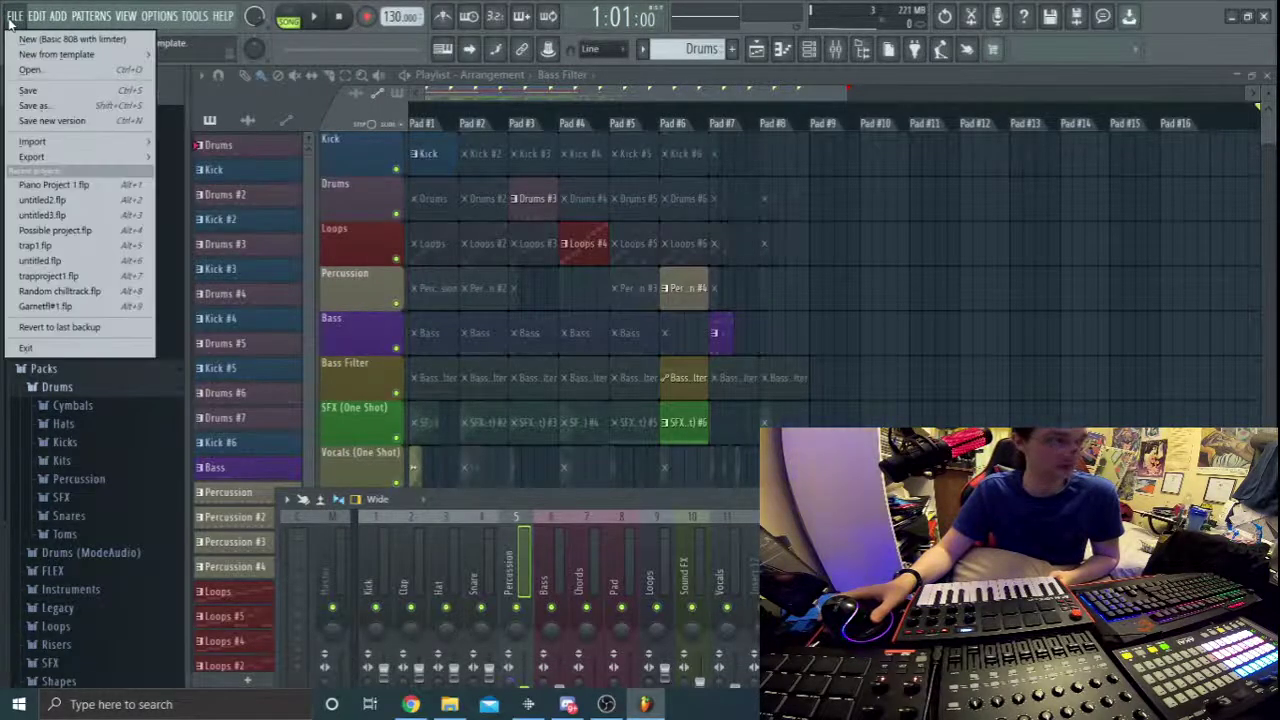
click(30, 69)
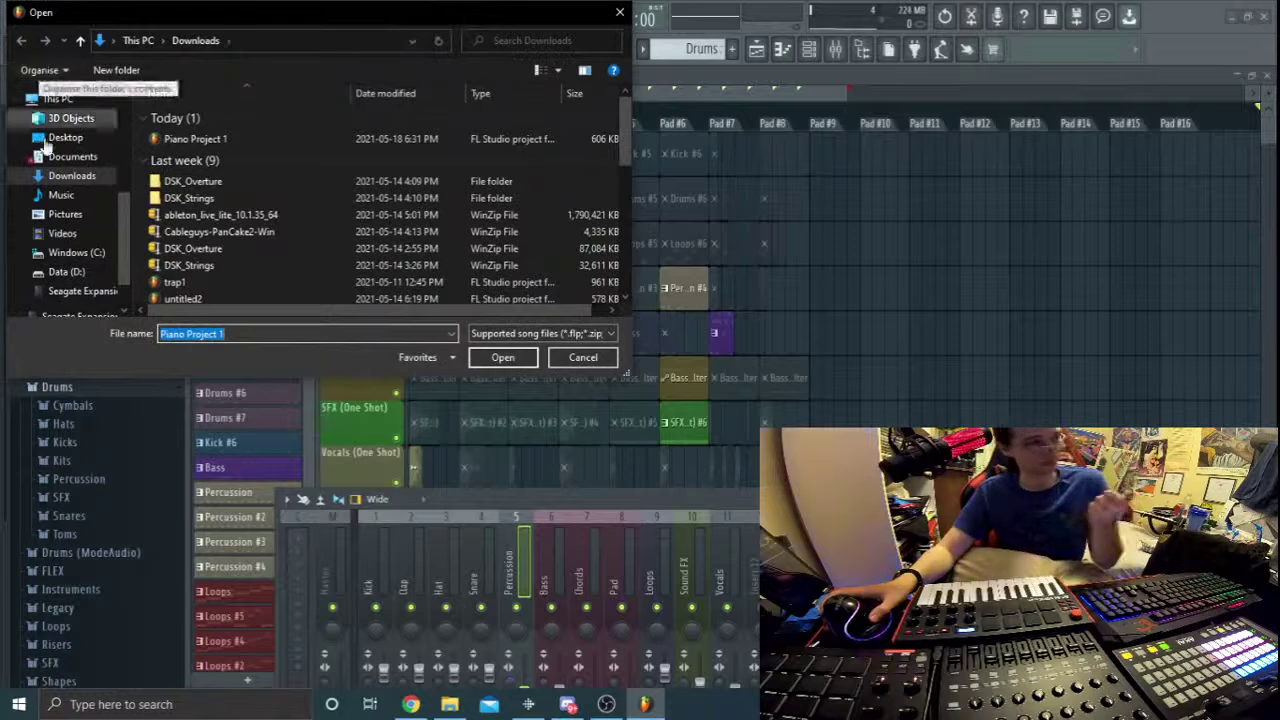
click(195, 139)
click(503, 358)
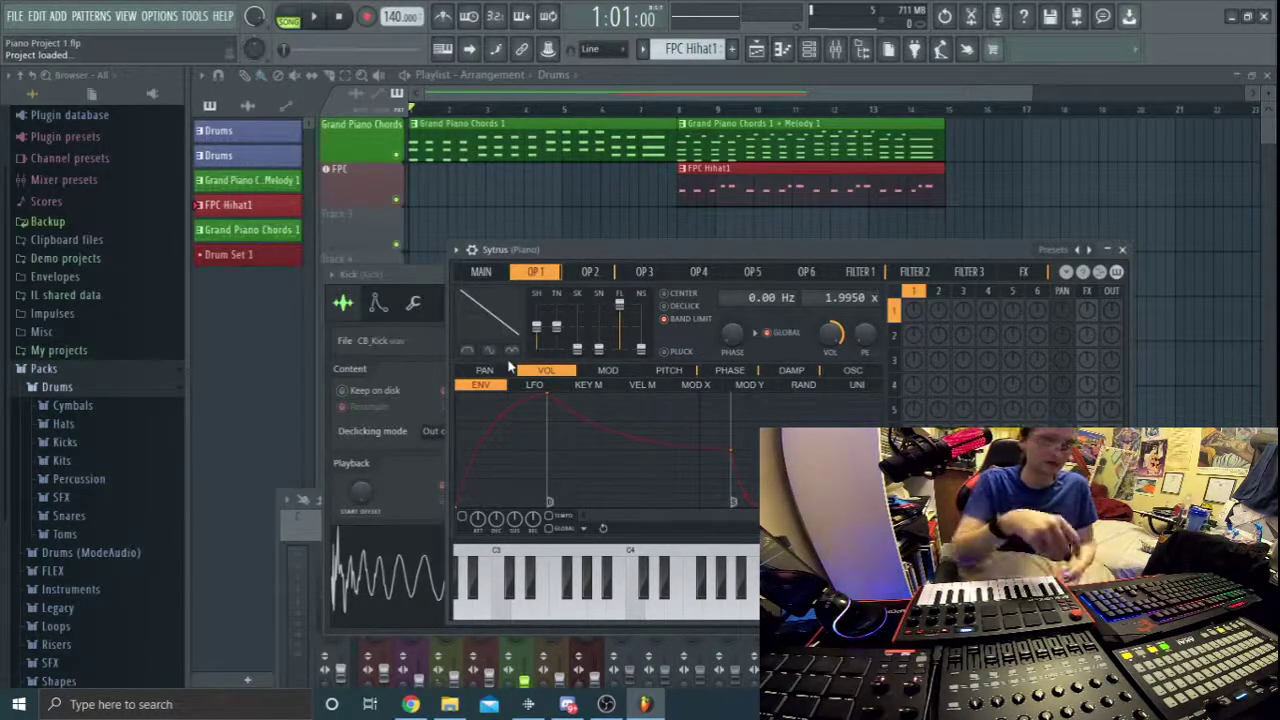
Play the song once from the beginning and twice from bar 8, stopping playback each time.
key(space)
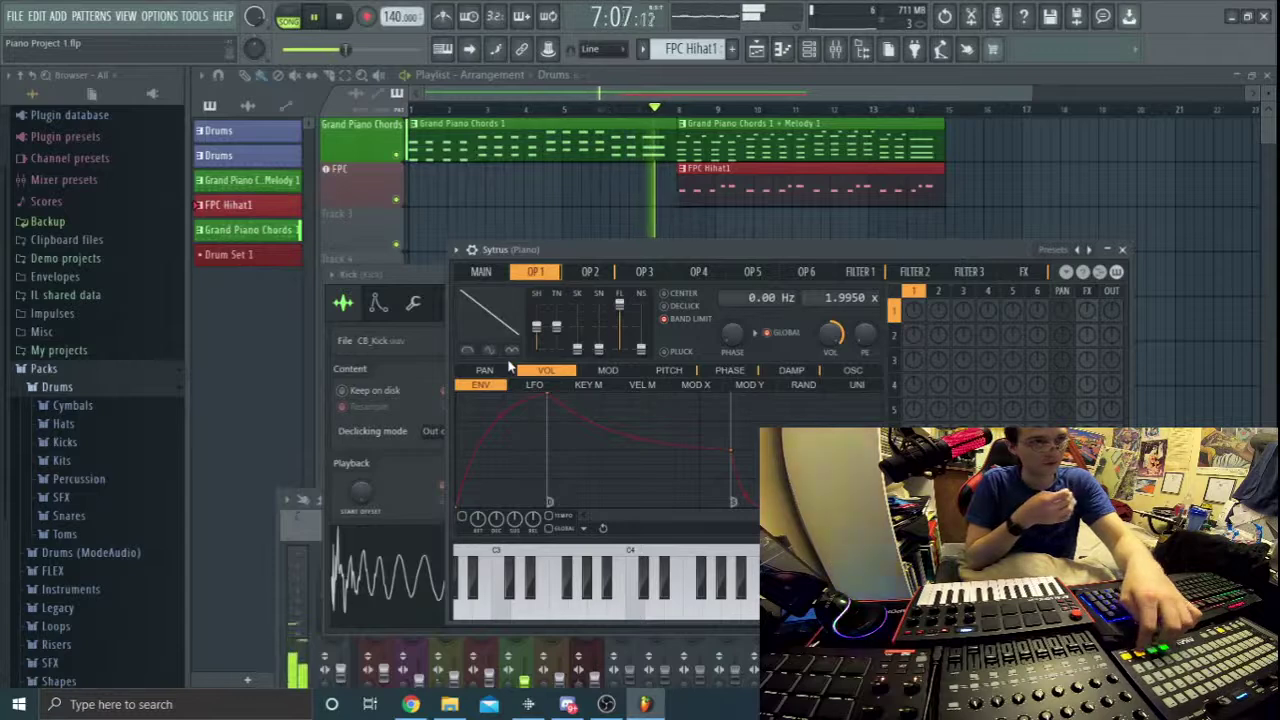
key(space)
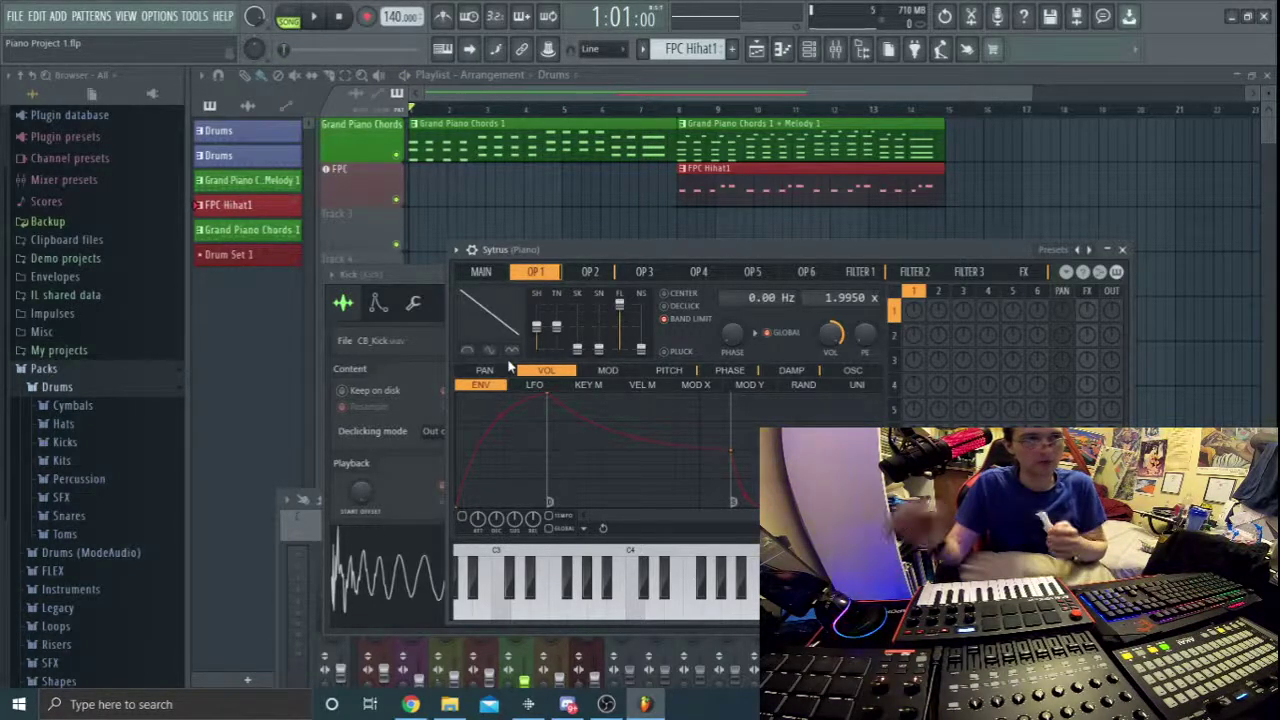
click(683, 108)
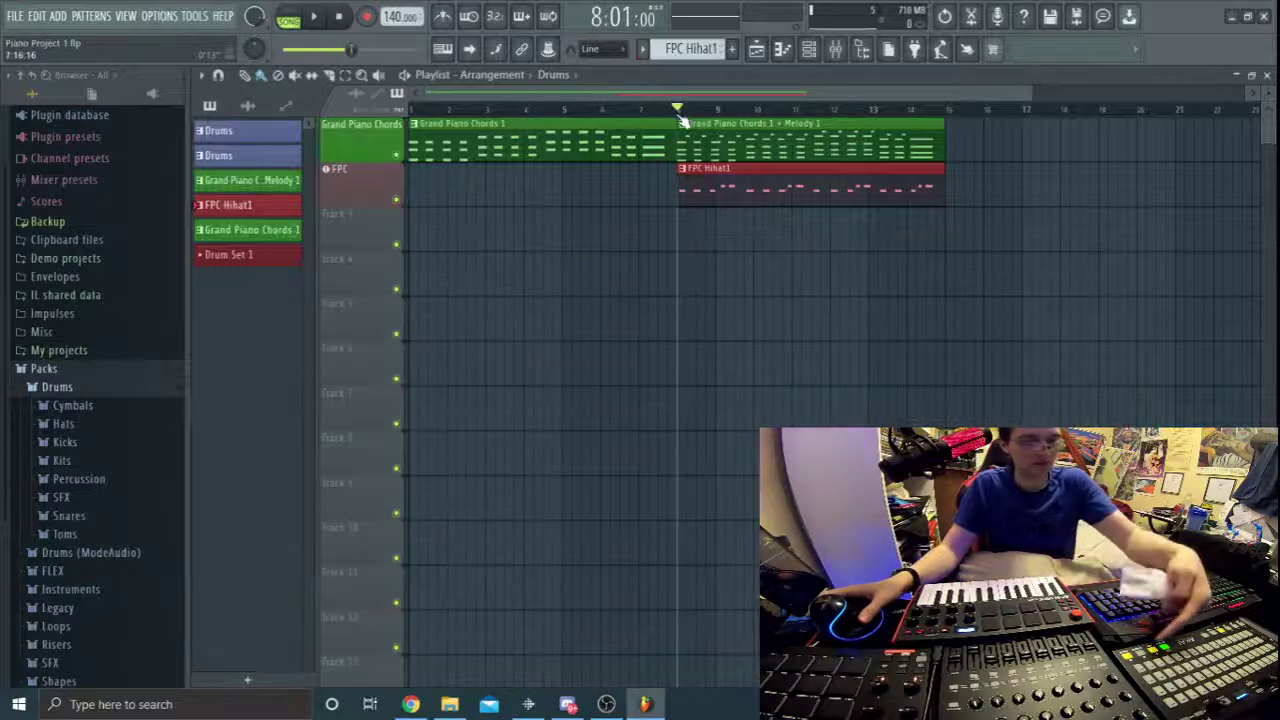
key(space)
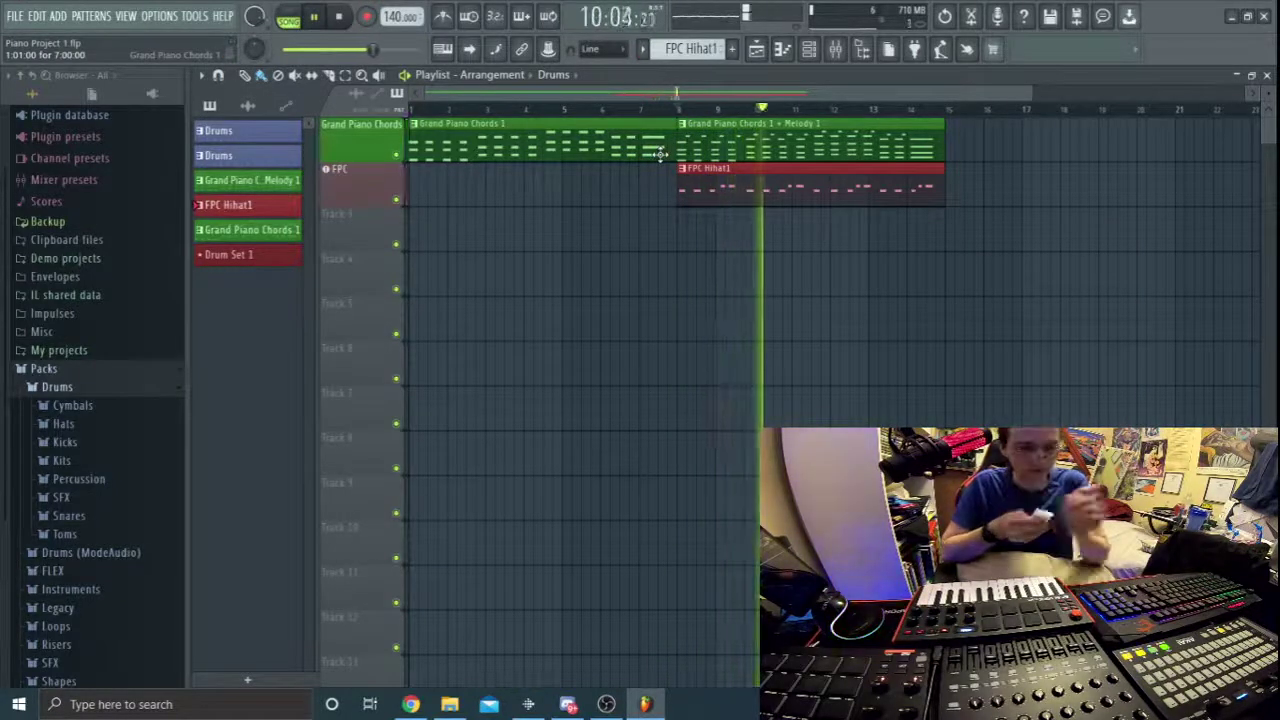
key(space)
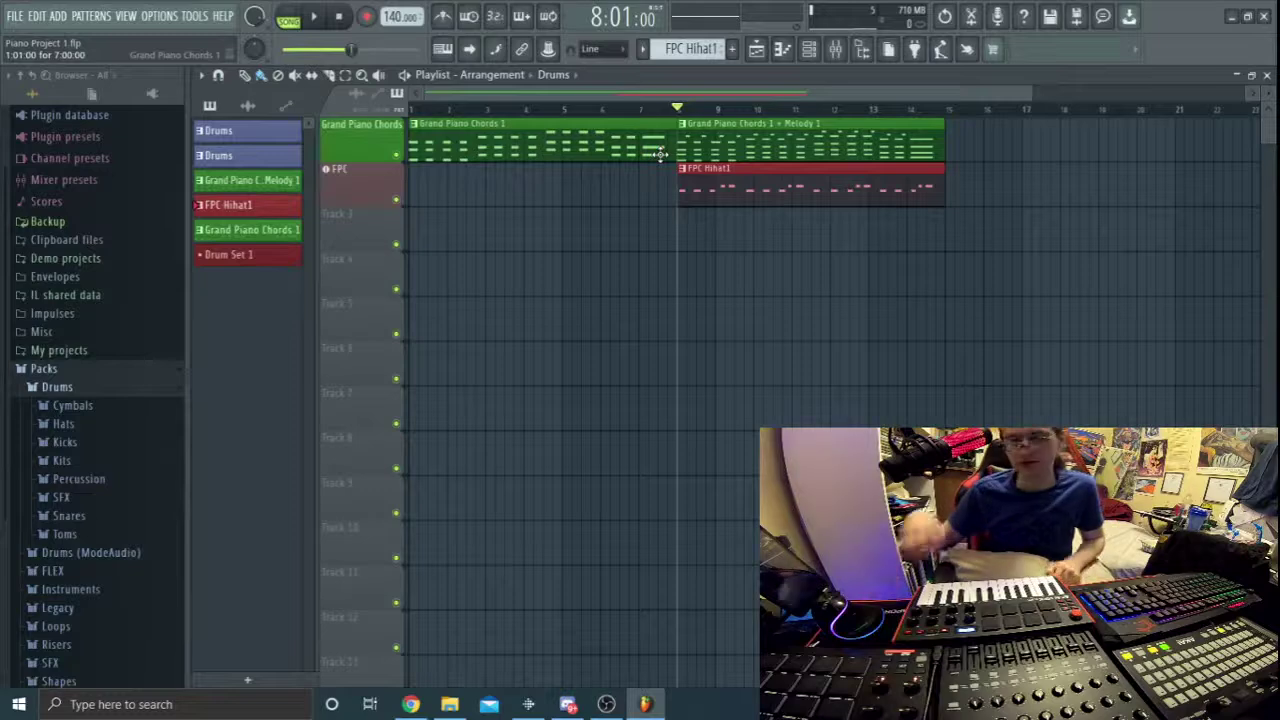
key(space)
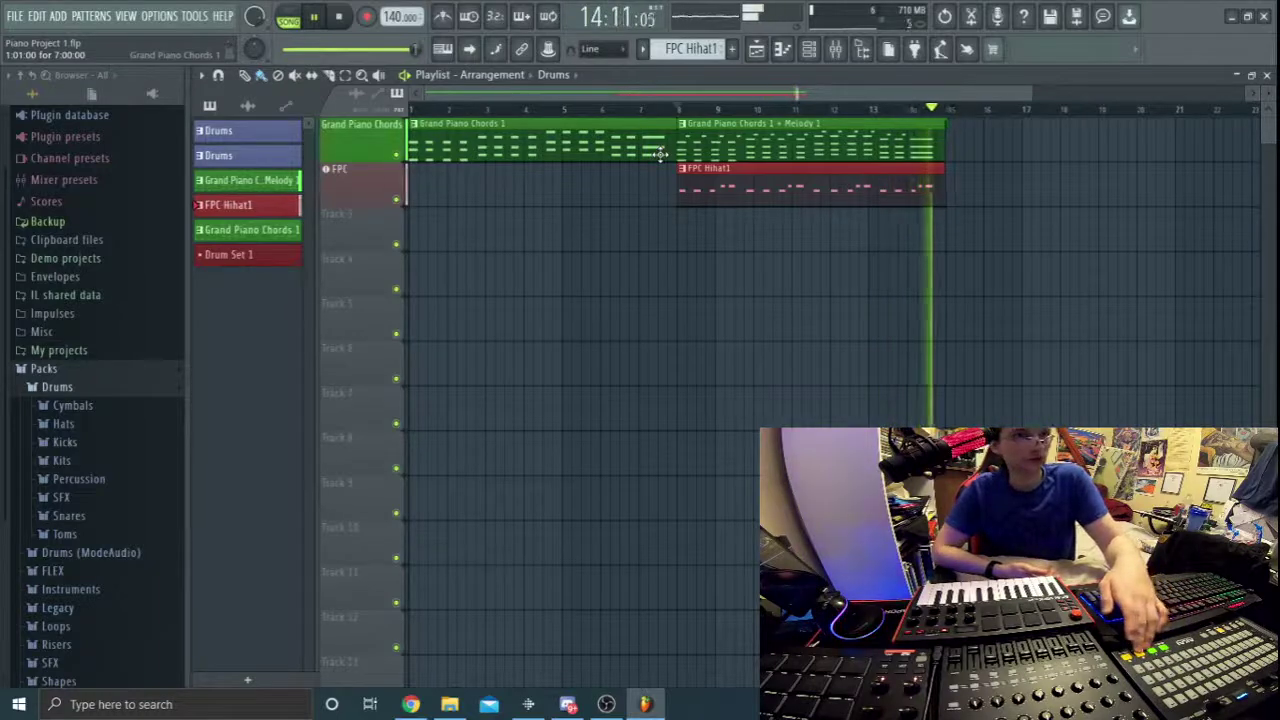
key(space)
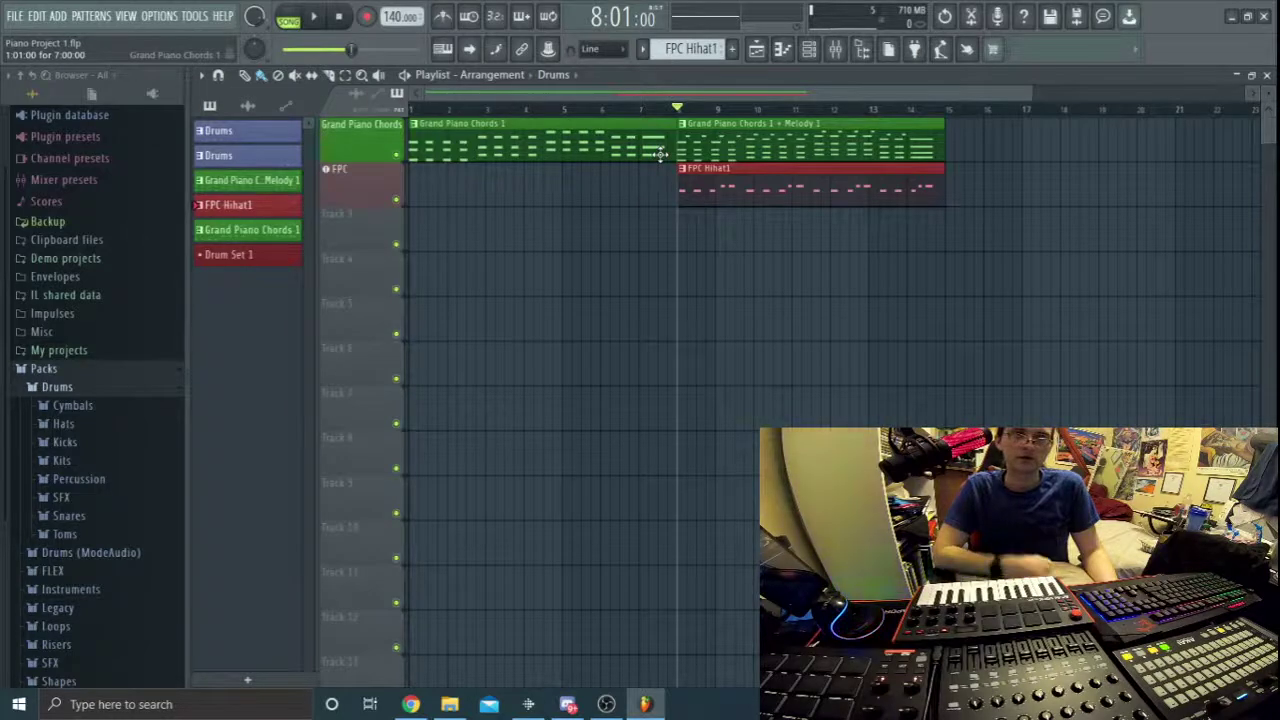
Show the channel rack and the mixer over the playlist.
click(757, 49)
click(757, 49)
click(808, 49)
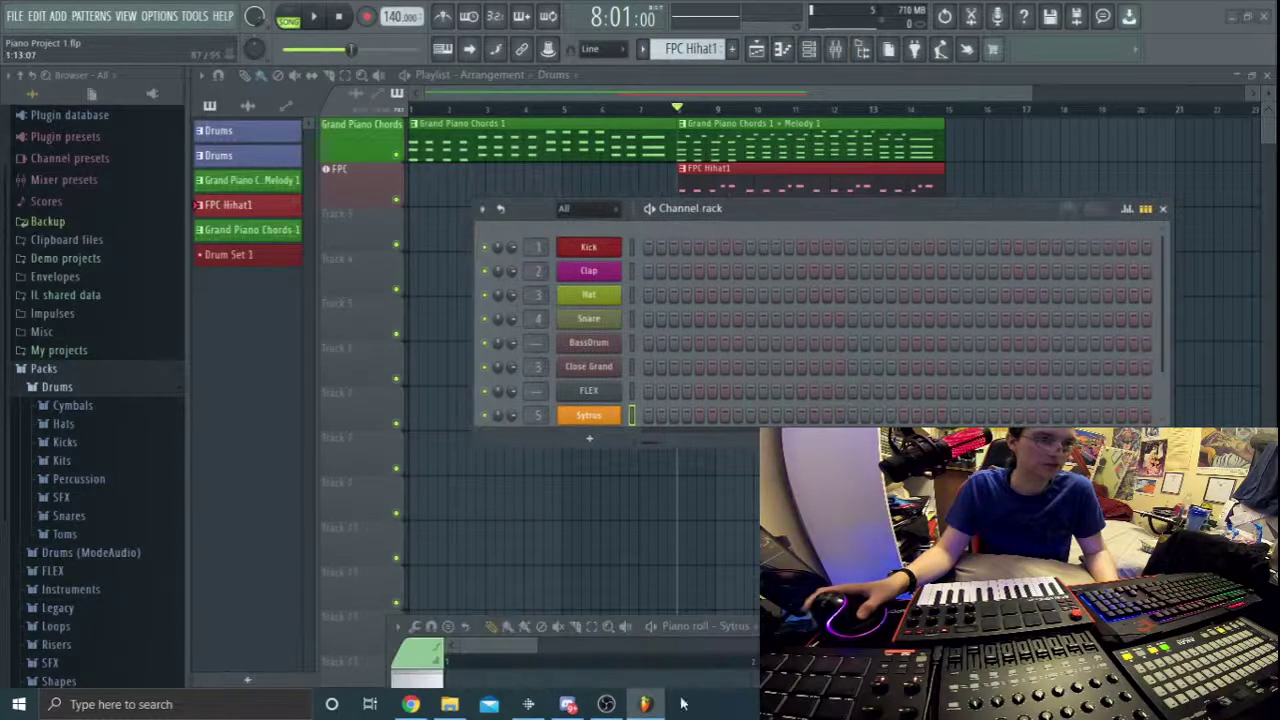
click(835, 49)
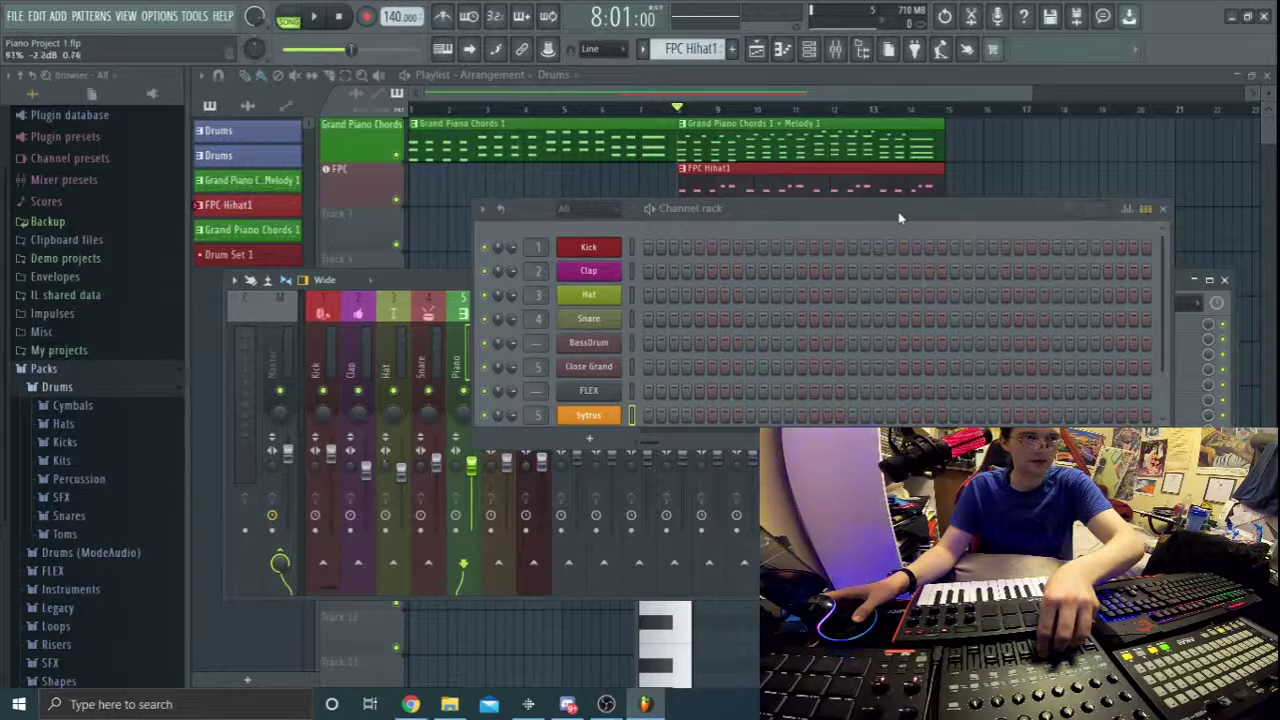
Switch to OBS to check the stream's display capture and audio levels, and return to FL Studio.
click(606, 704)
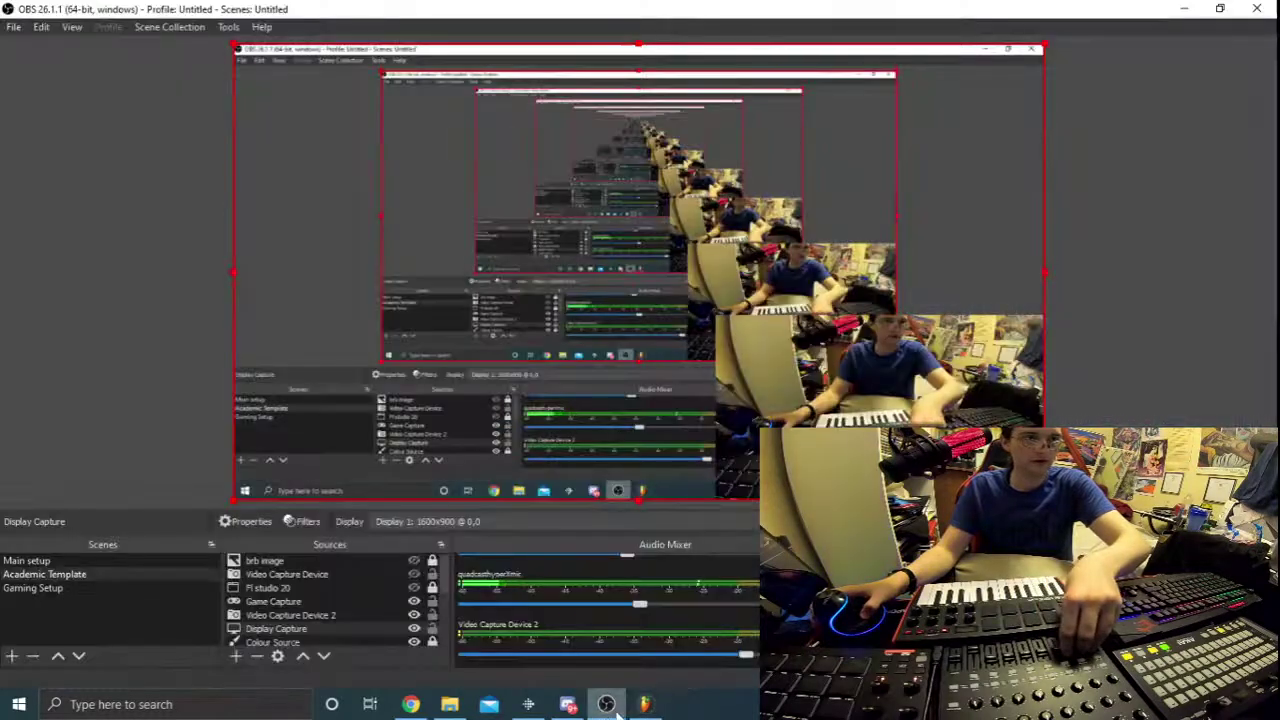
click(640, 705)
mouse_move(628, 705)
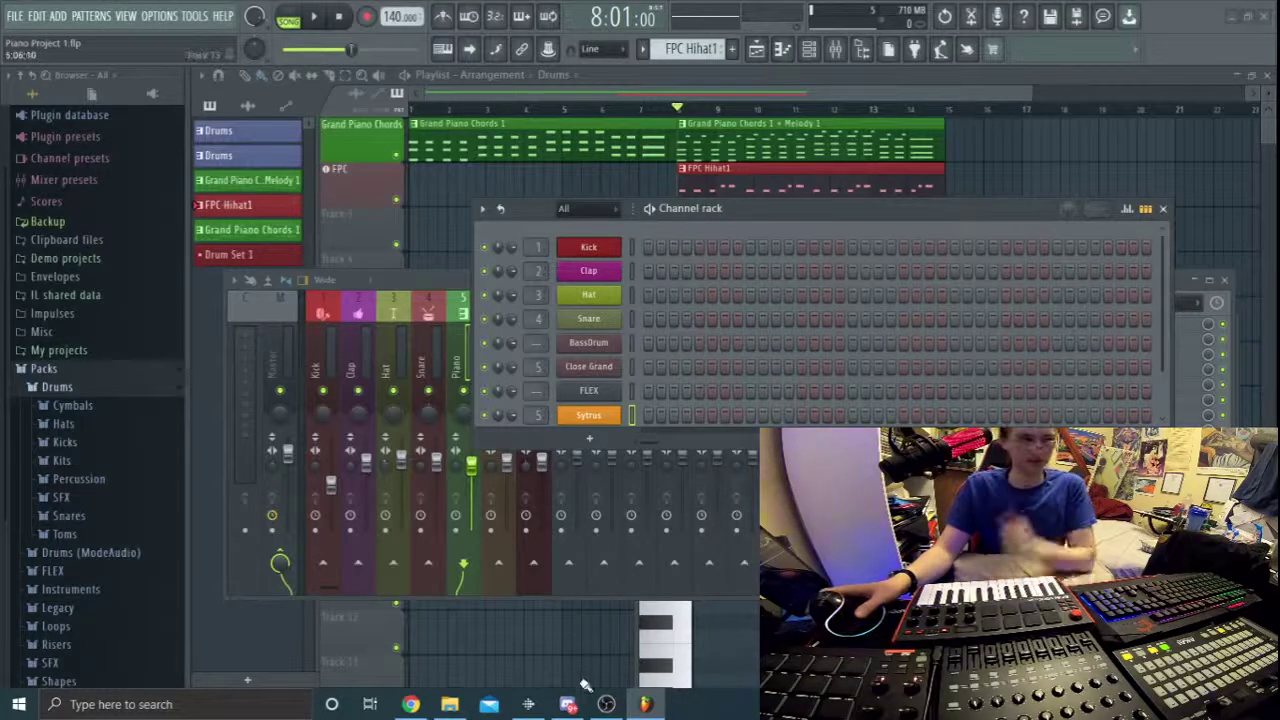
Switch to Chrome and load the Long & McQuade Akai products page in a new tab.
mouse_move(535, 708)
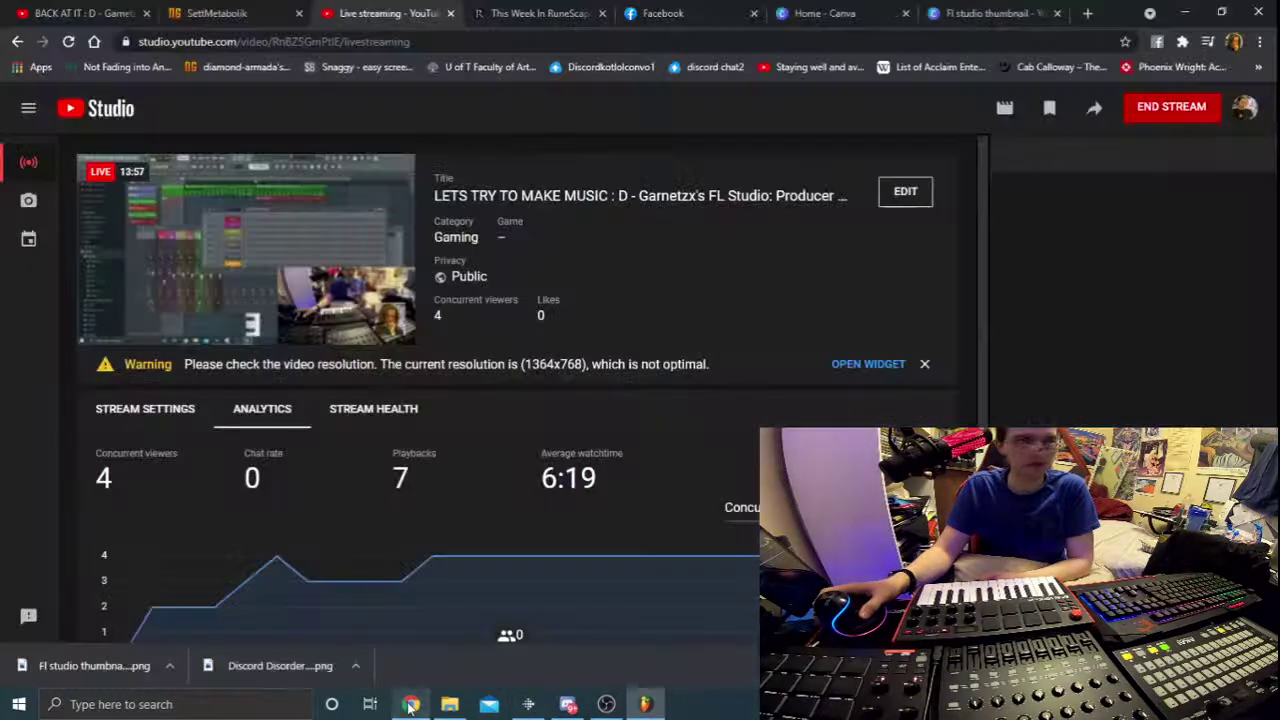
click(410, 704)
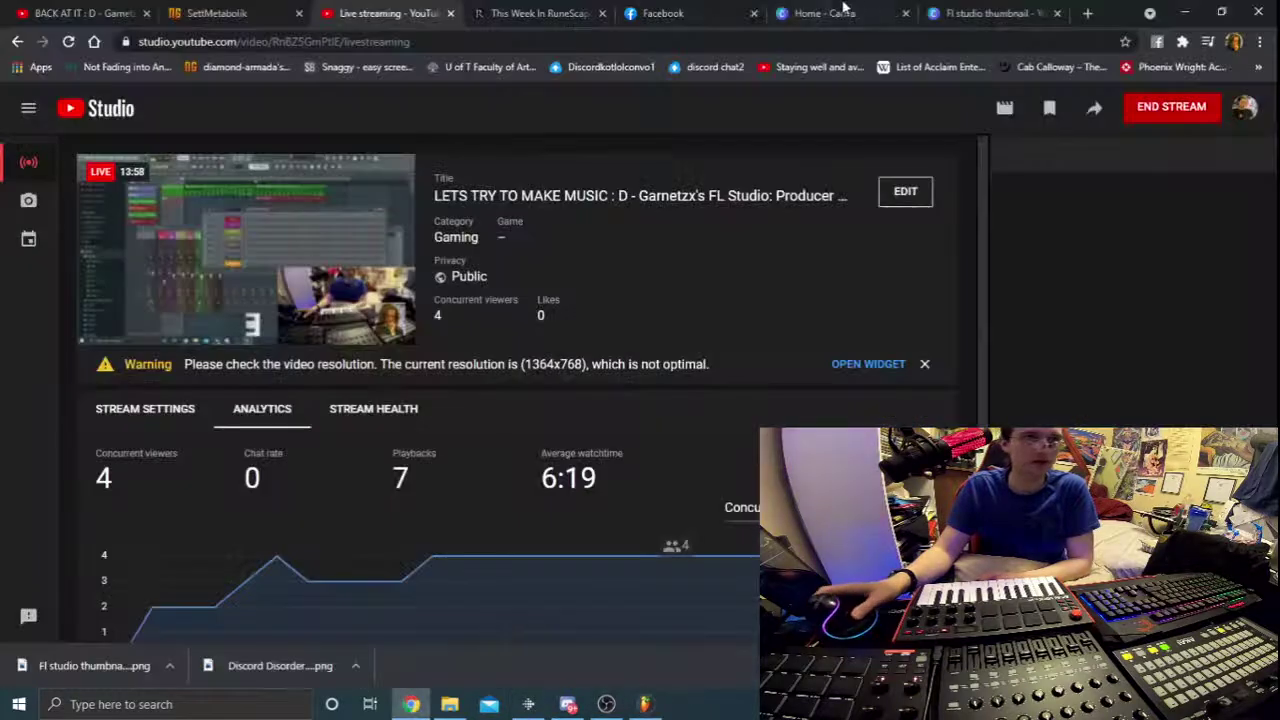
click(1085, 12)
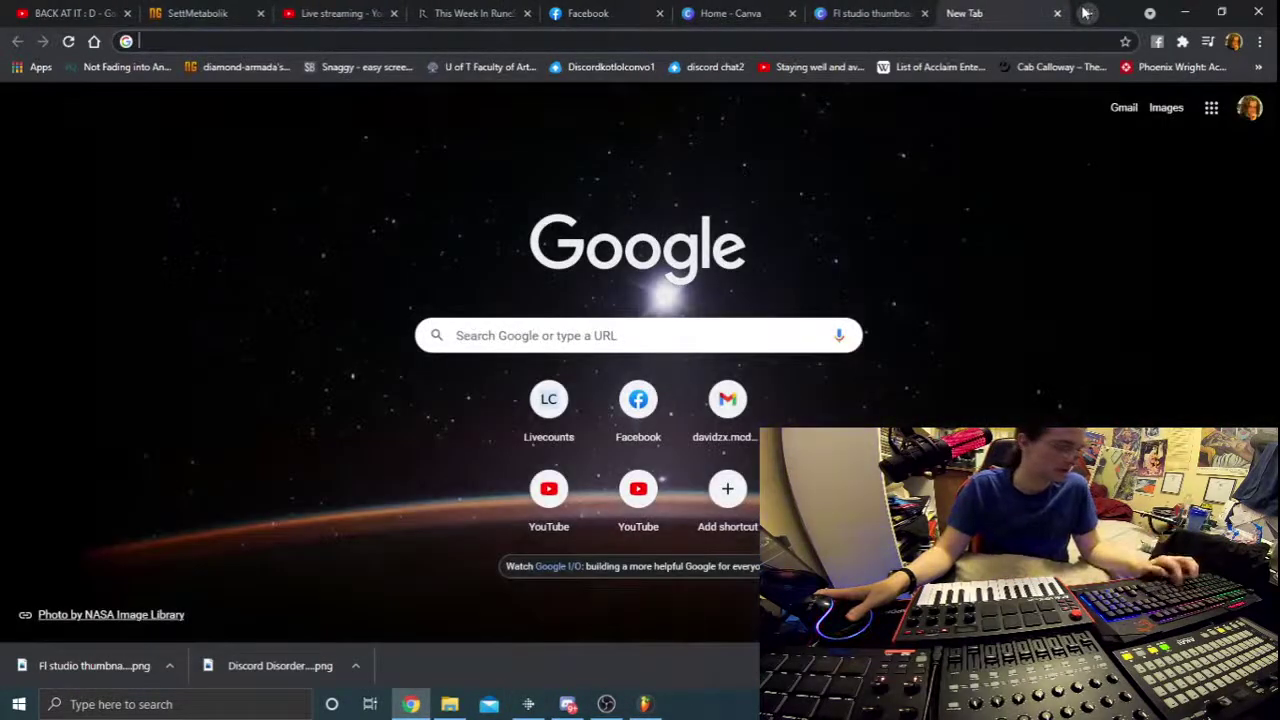
text(l)
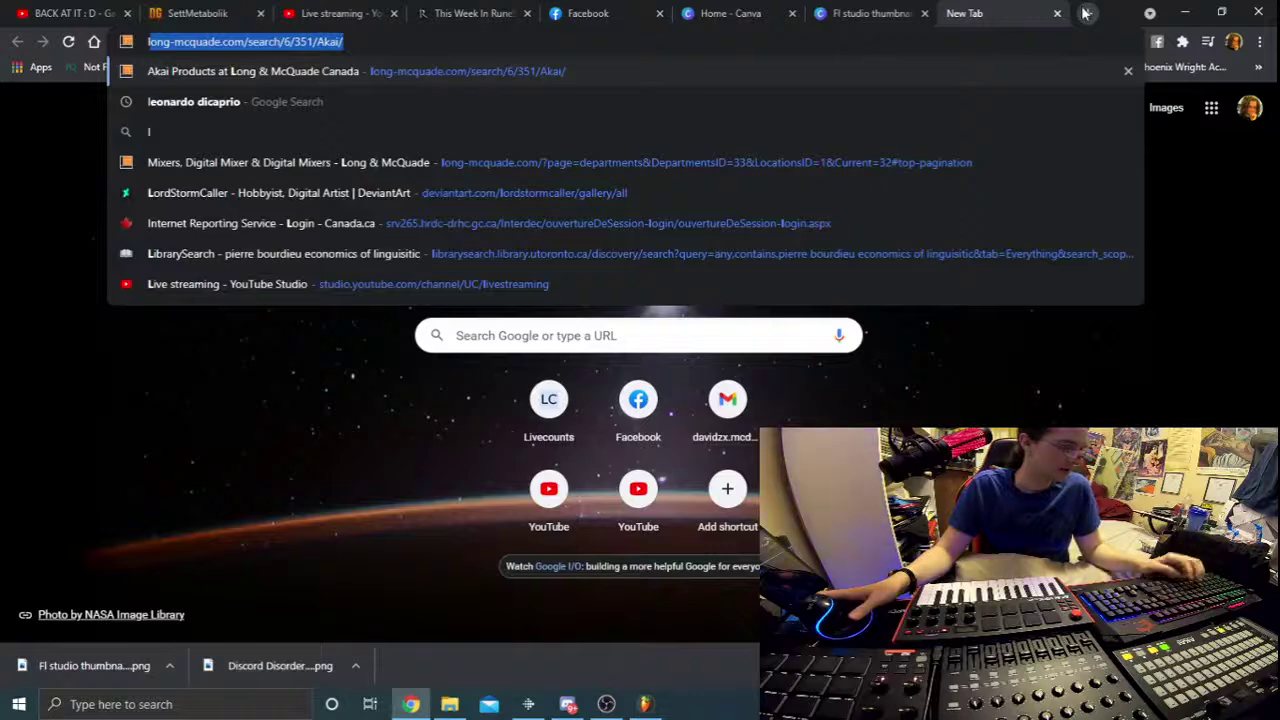
text(on)
click(511, 80)
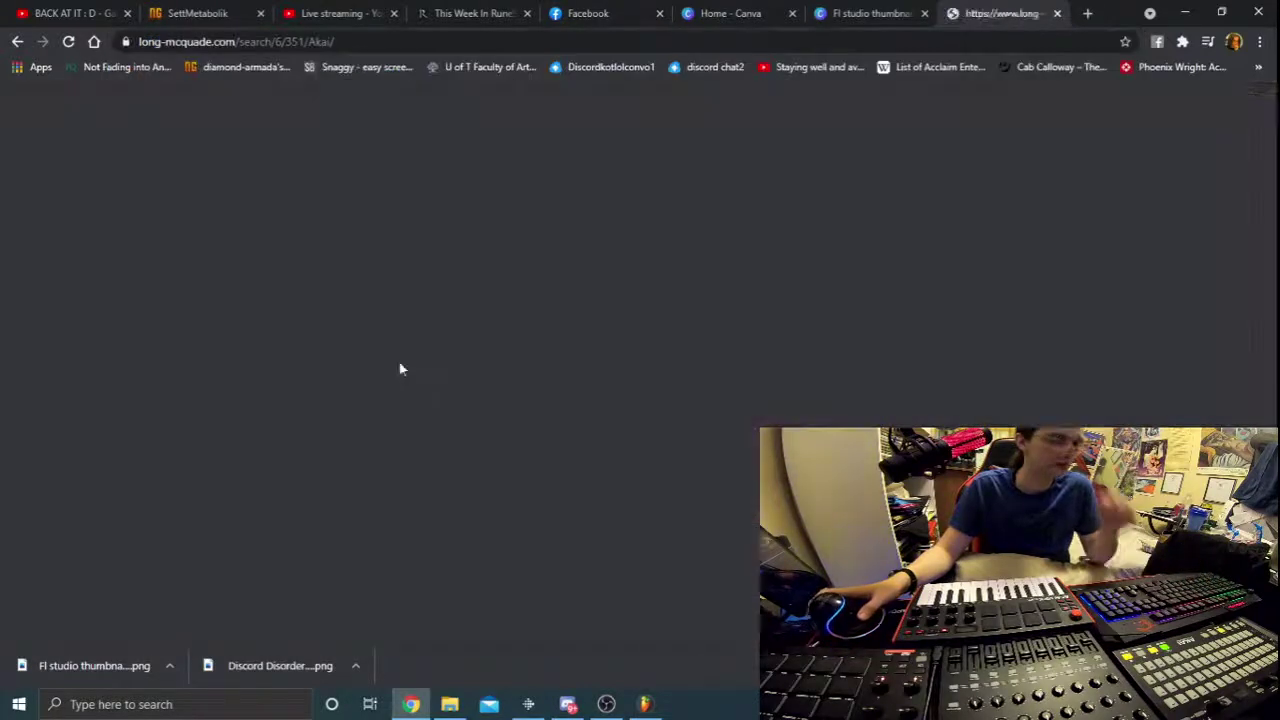
Search the Long & McQuade store for "mixer" and look through the listed models and prices.
click(767, 140)
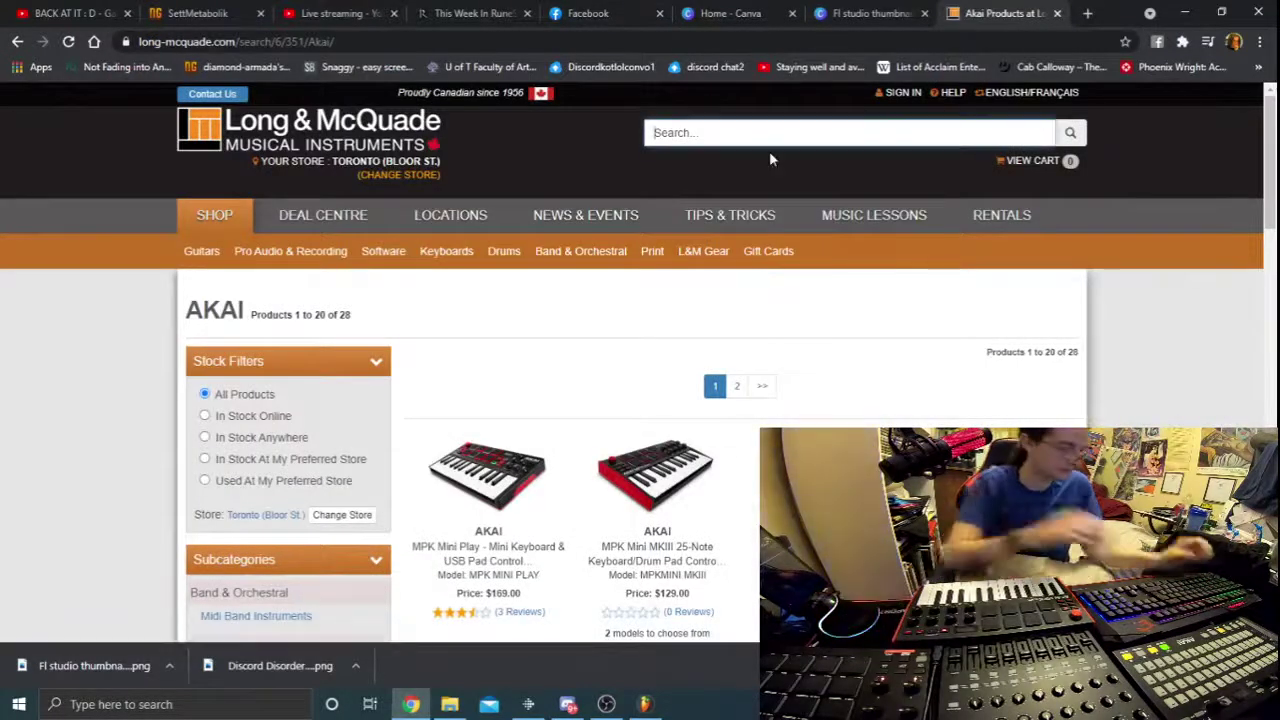
text(mixer)
key(Return)
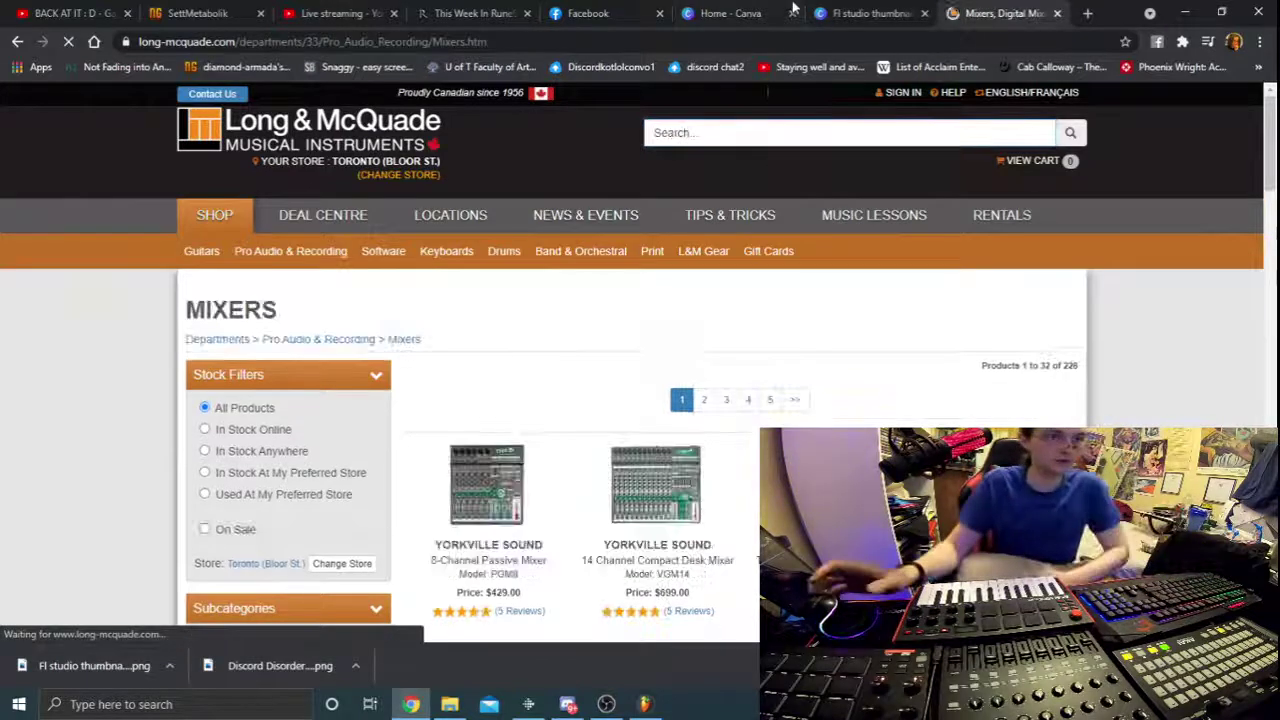
scroll(920, 402, down, 5)
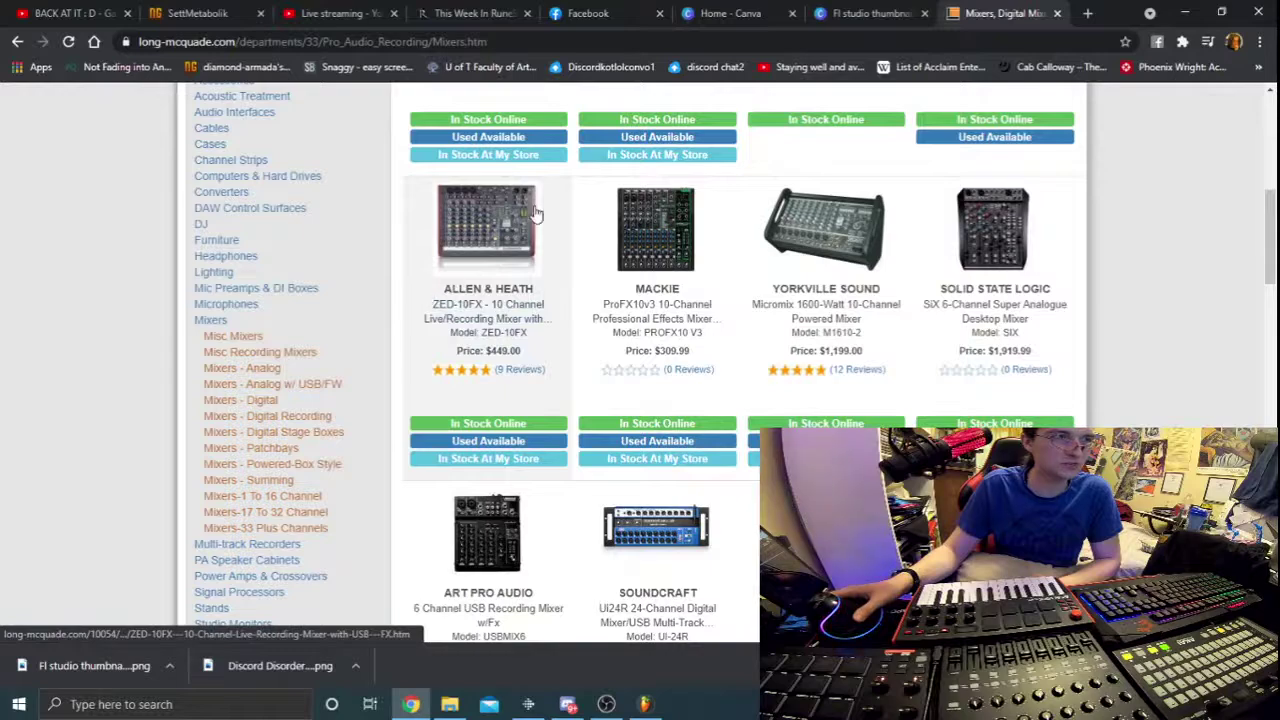
scroll(600, 320, down, 5)
scroll(663, 420, up, 3)
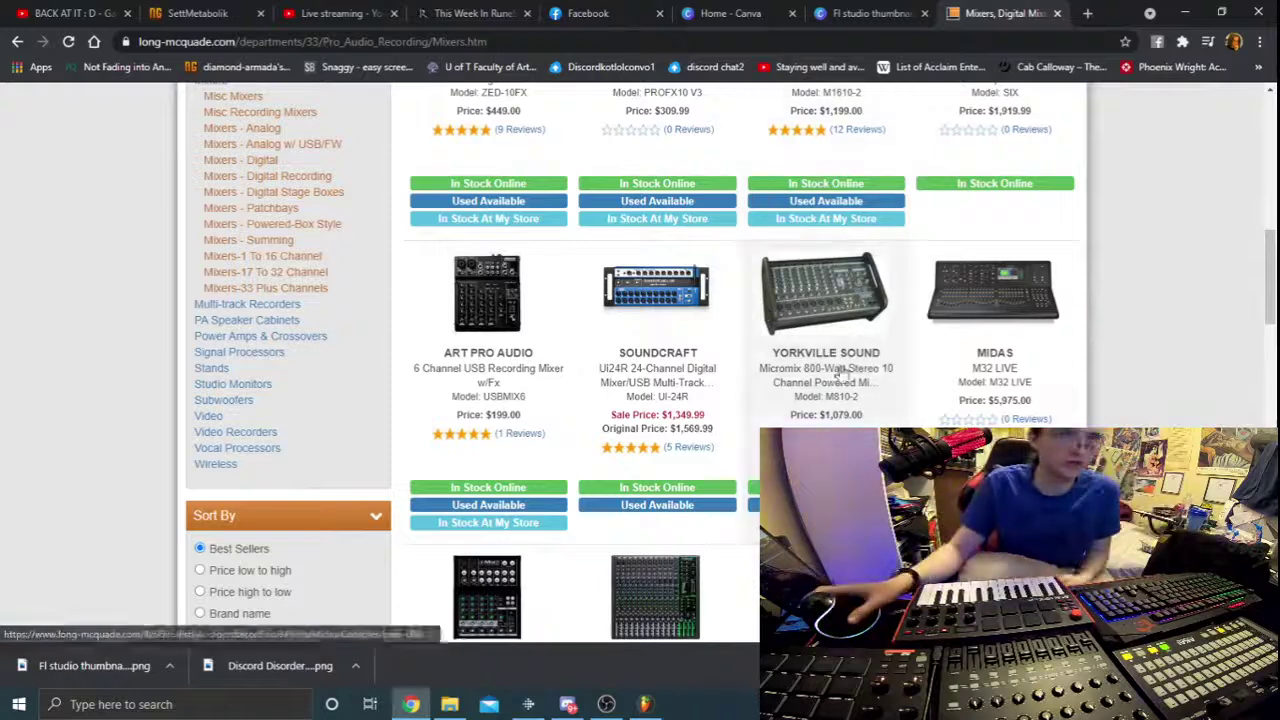
scroll(1000, 305, down, 2)
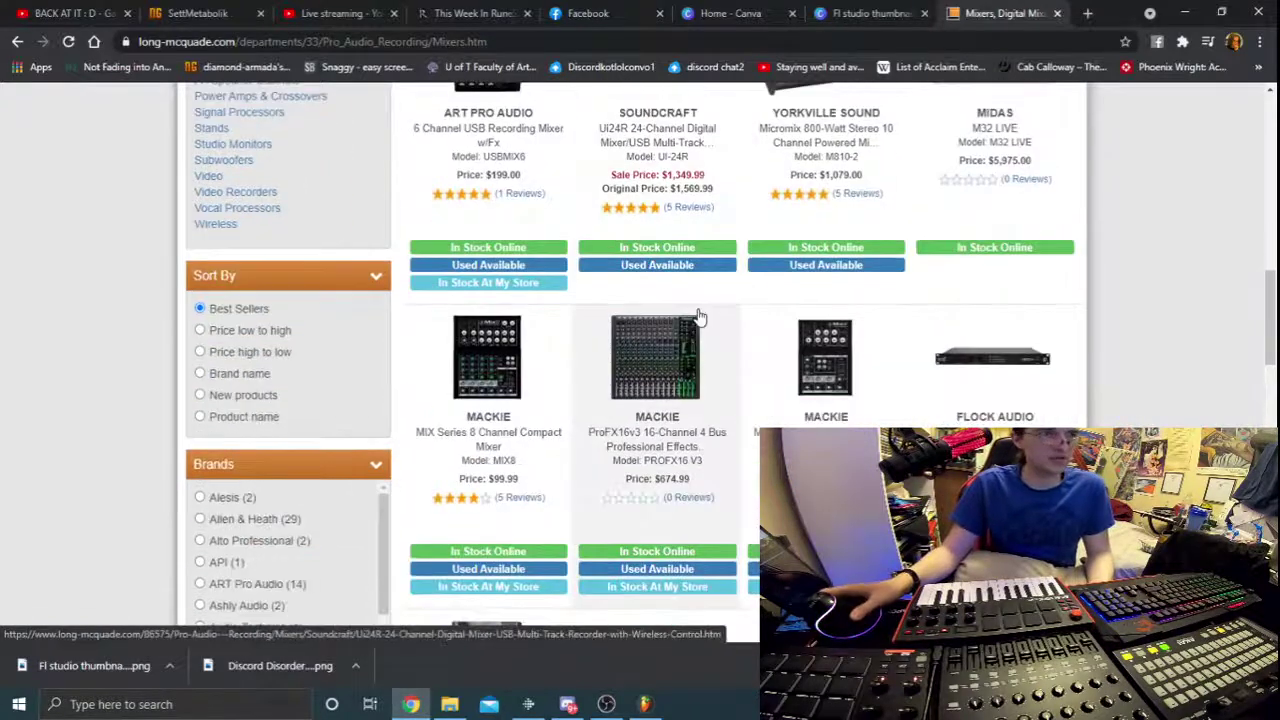
Open the product page of the Mackie MIX Series 8 Channel Compact Mixer and examine its picture and details.
click(503, 380)
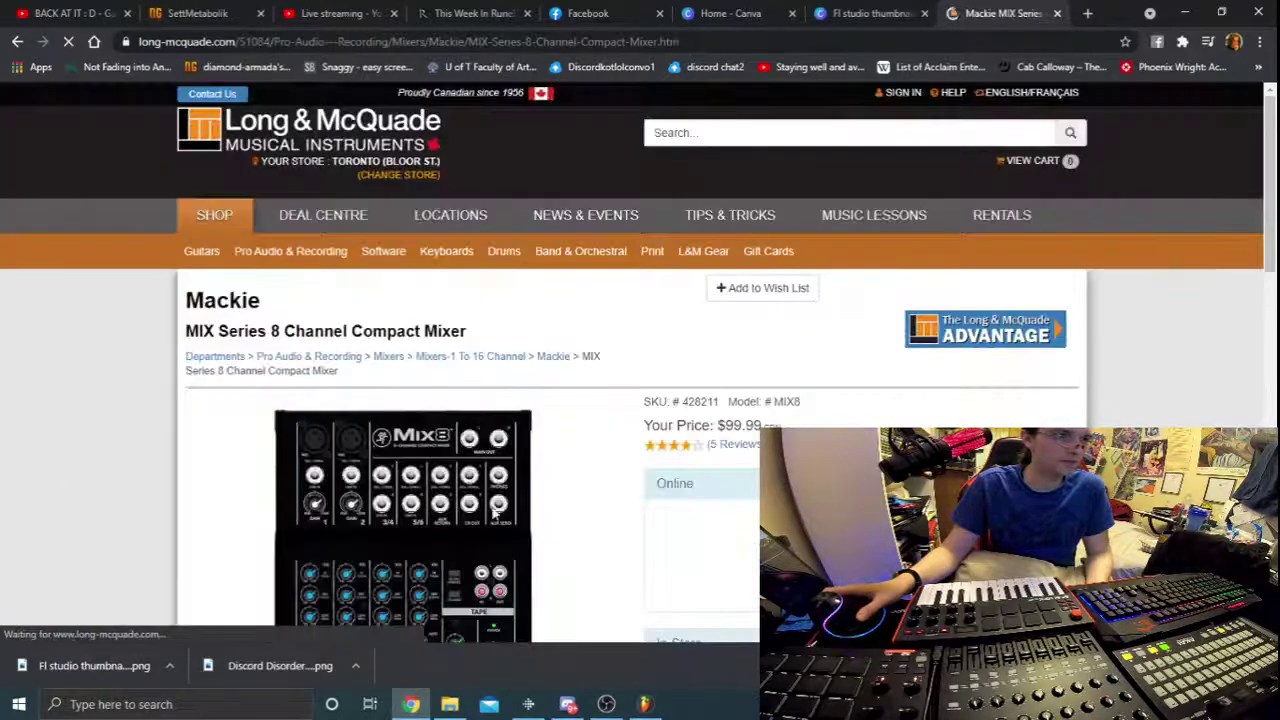
scroll(400, 420, down, 5)
scroll(393, 422, up, 2)
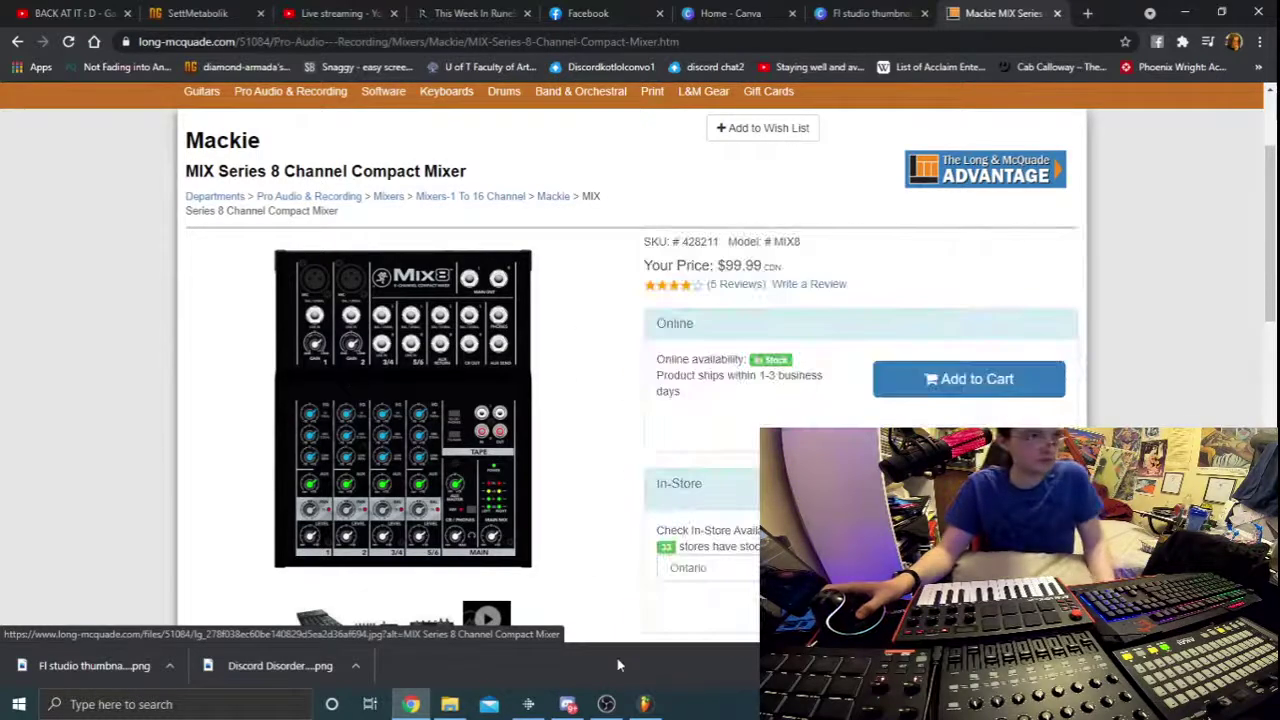
Return to FL Studio, move the channel rack below the playlist's upper tracks, and hide the mixer.
click(606, 704)
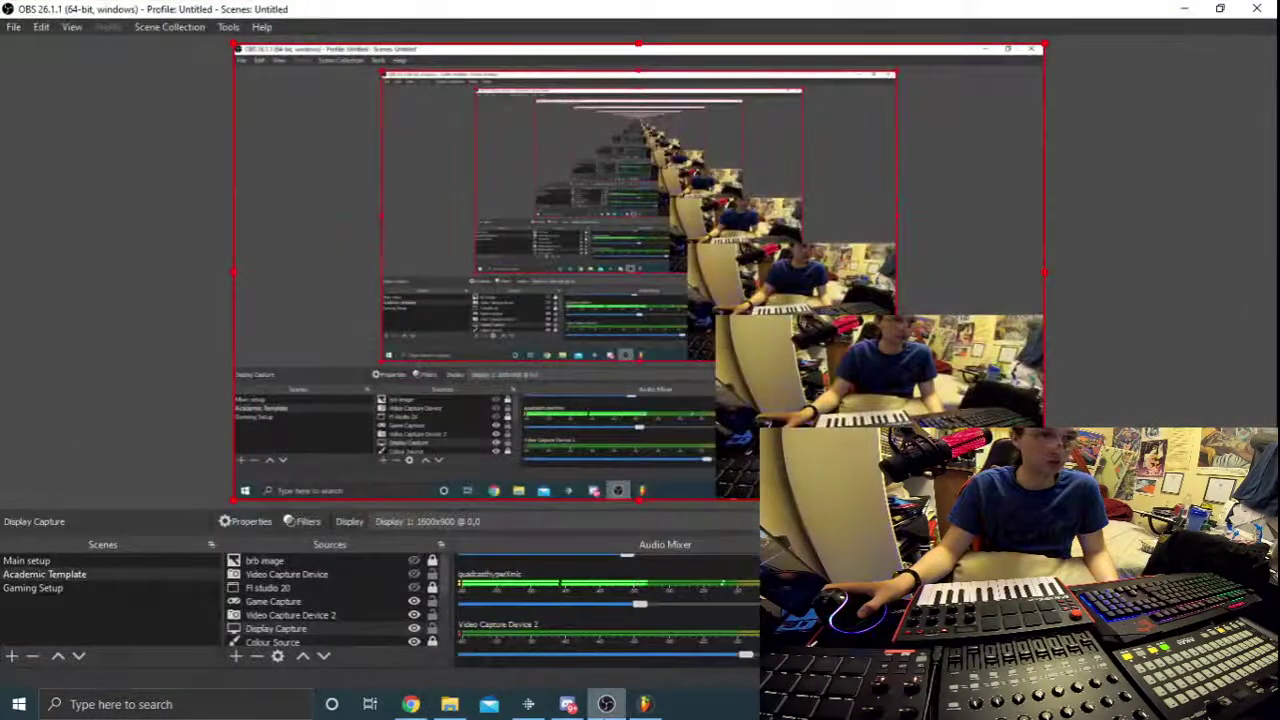
click(646, 705)
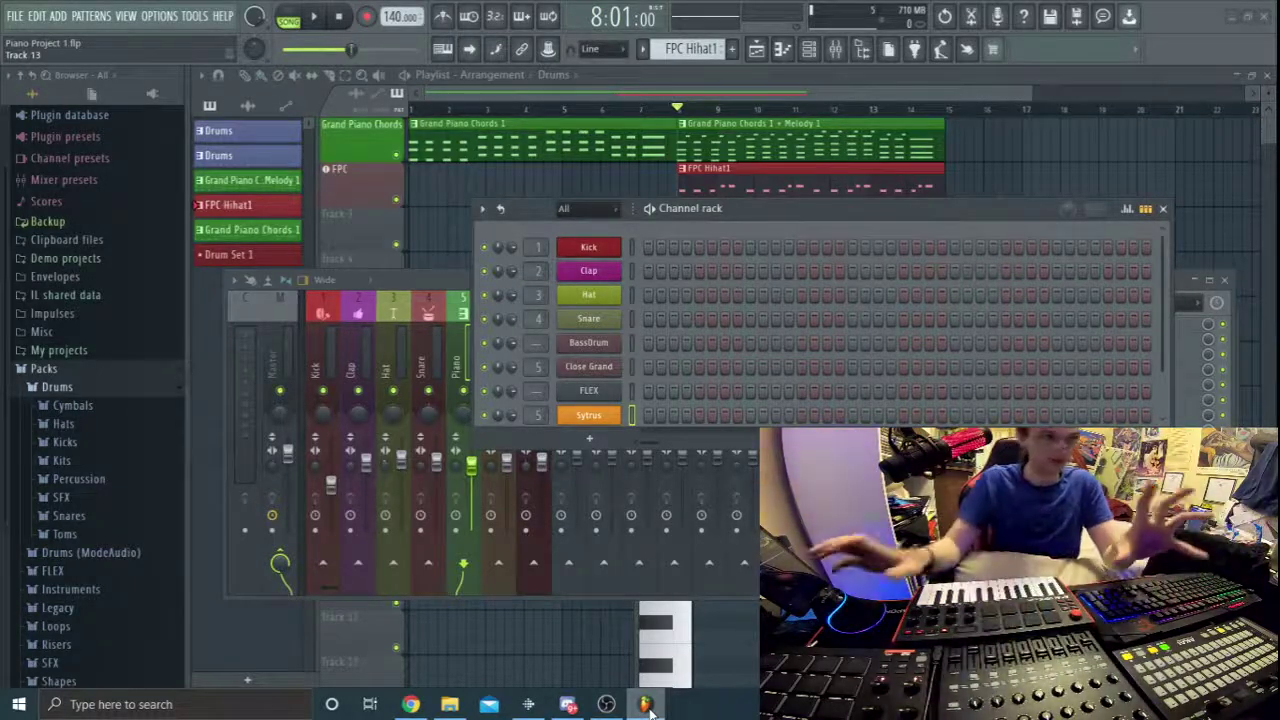
drag(928, 218, 644, 487)
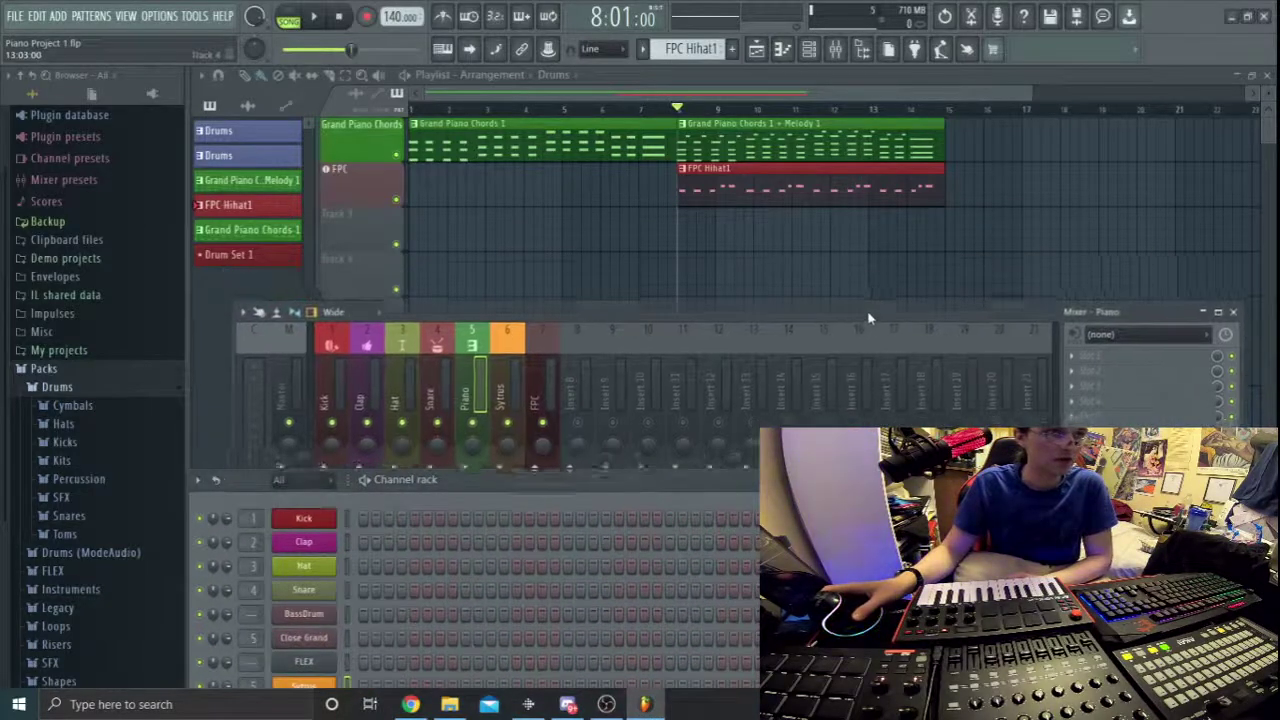
click(237, 296)
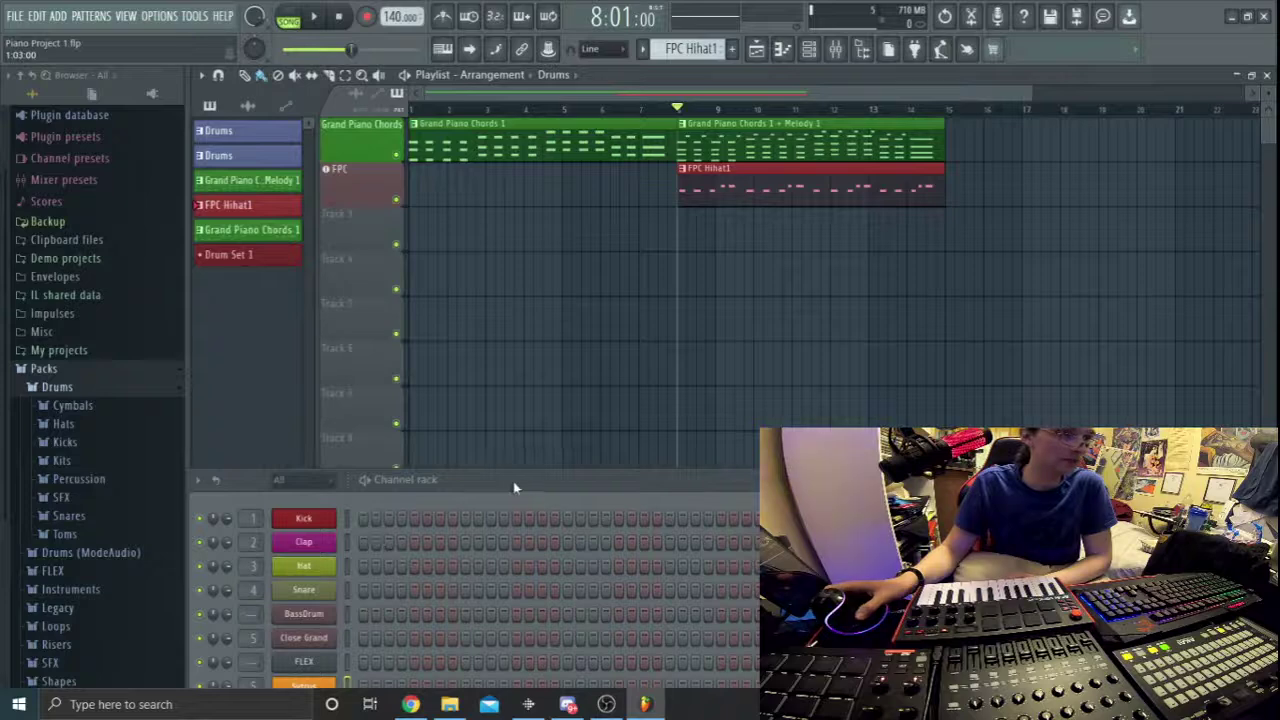
Open the FPC drum channel from the channel rack and arrange both windows so all its pads are visible.
drag(514, 487, 564, 357)
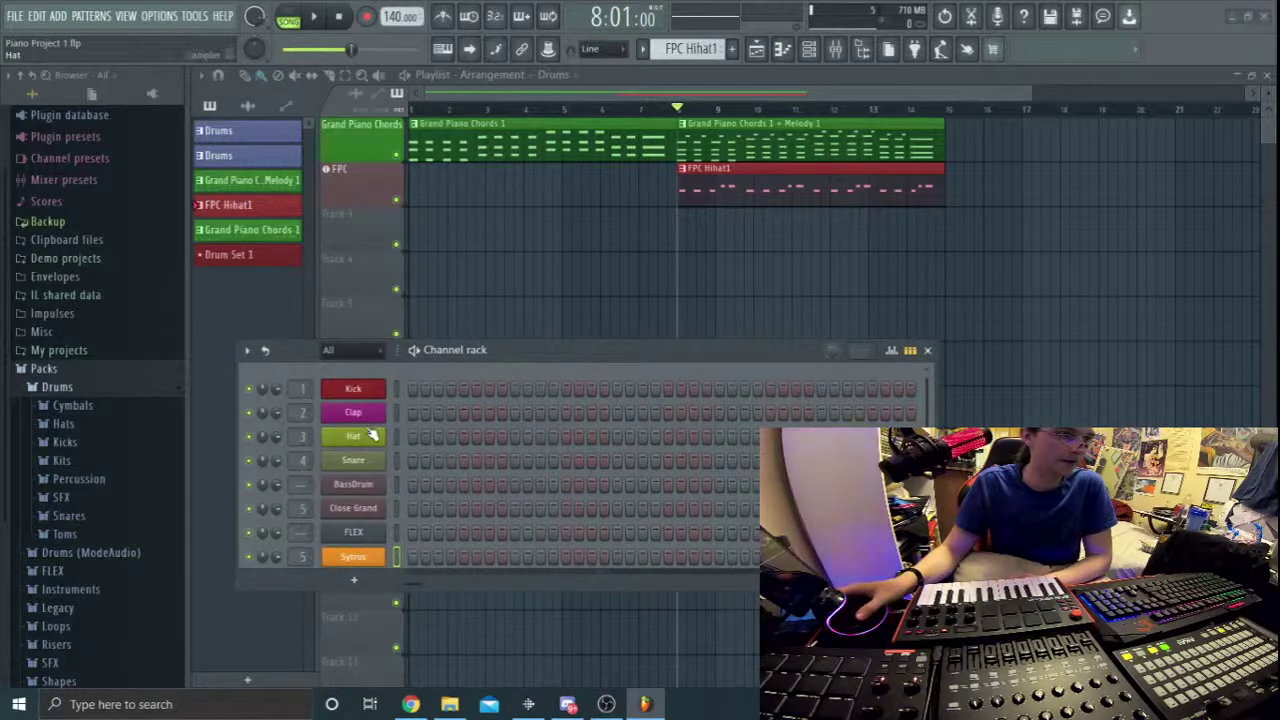
click(368, 395)
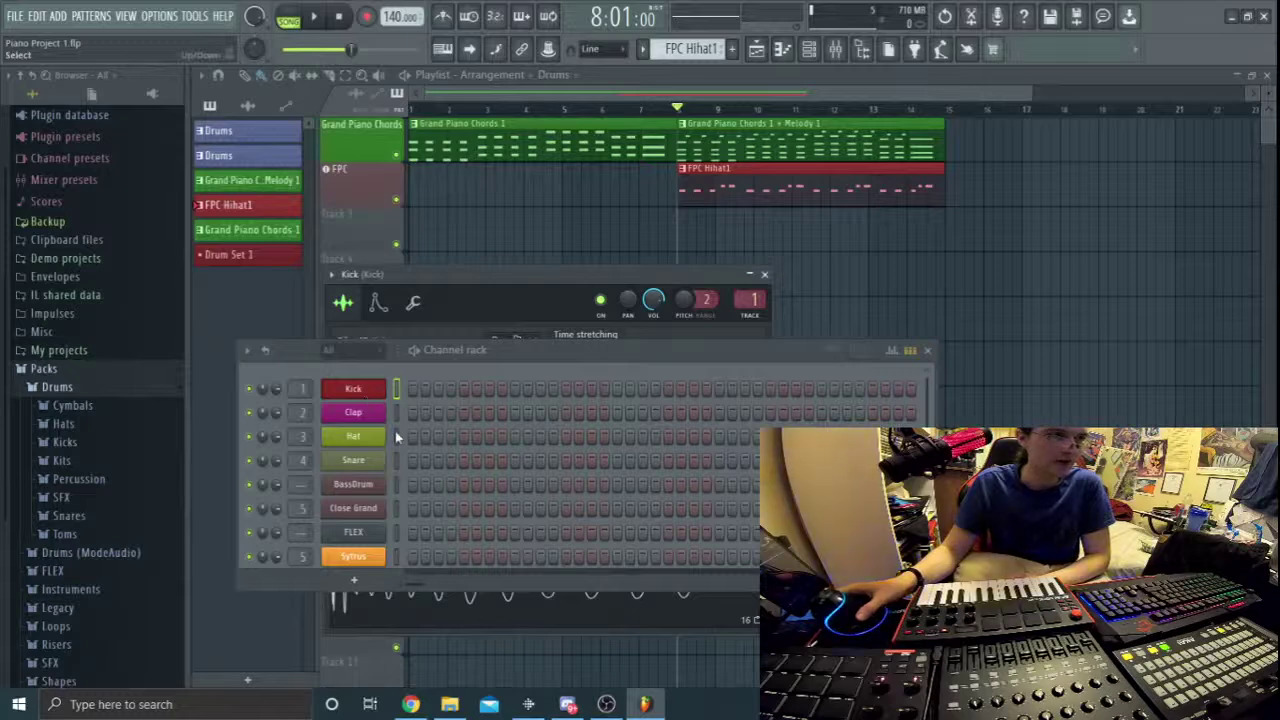
scroll(372, 470, down, 2)
click(352, 546)
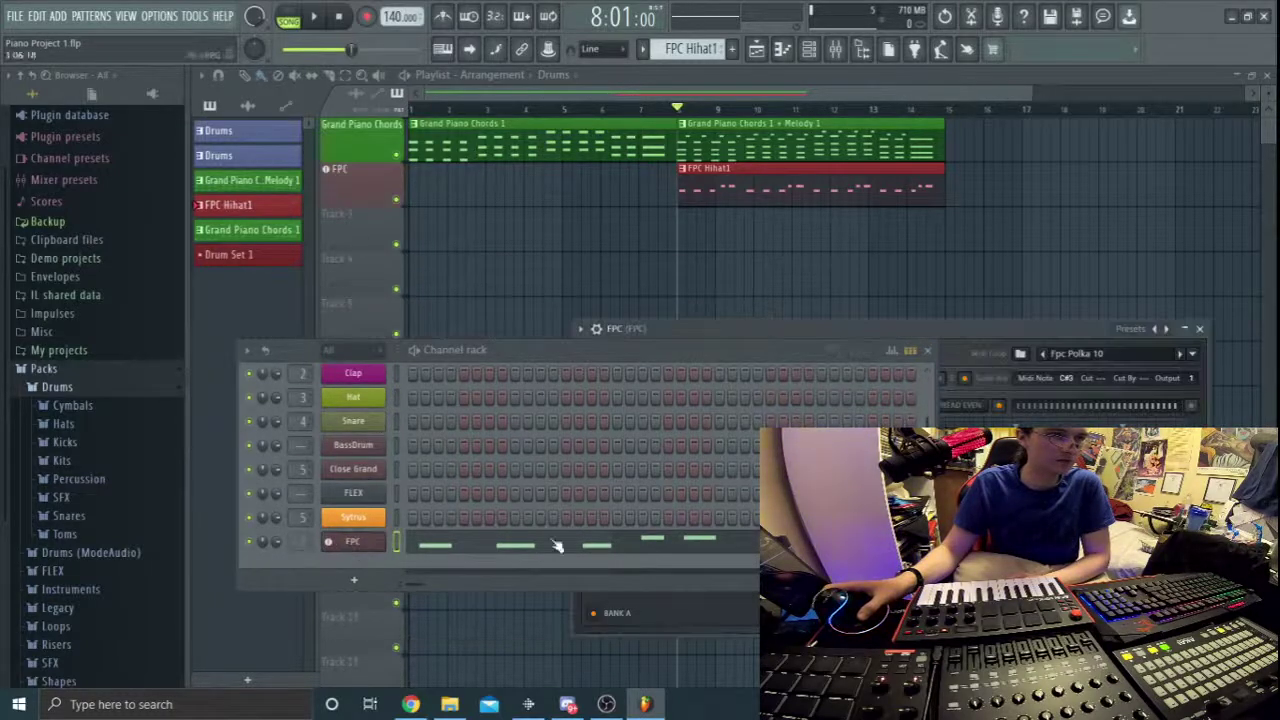
drag(738, 338, 712, 519)
drag(898, 326, 984, 203)
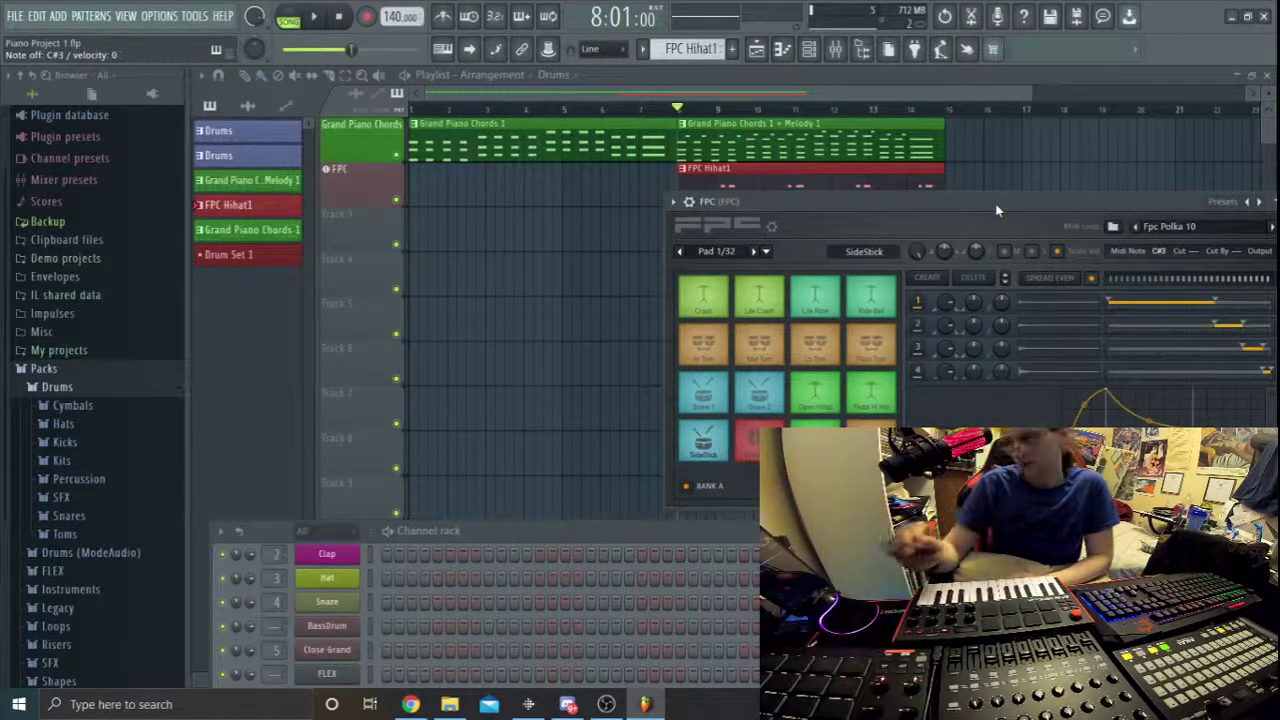
drag(1058, 207, 1032, 100)
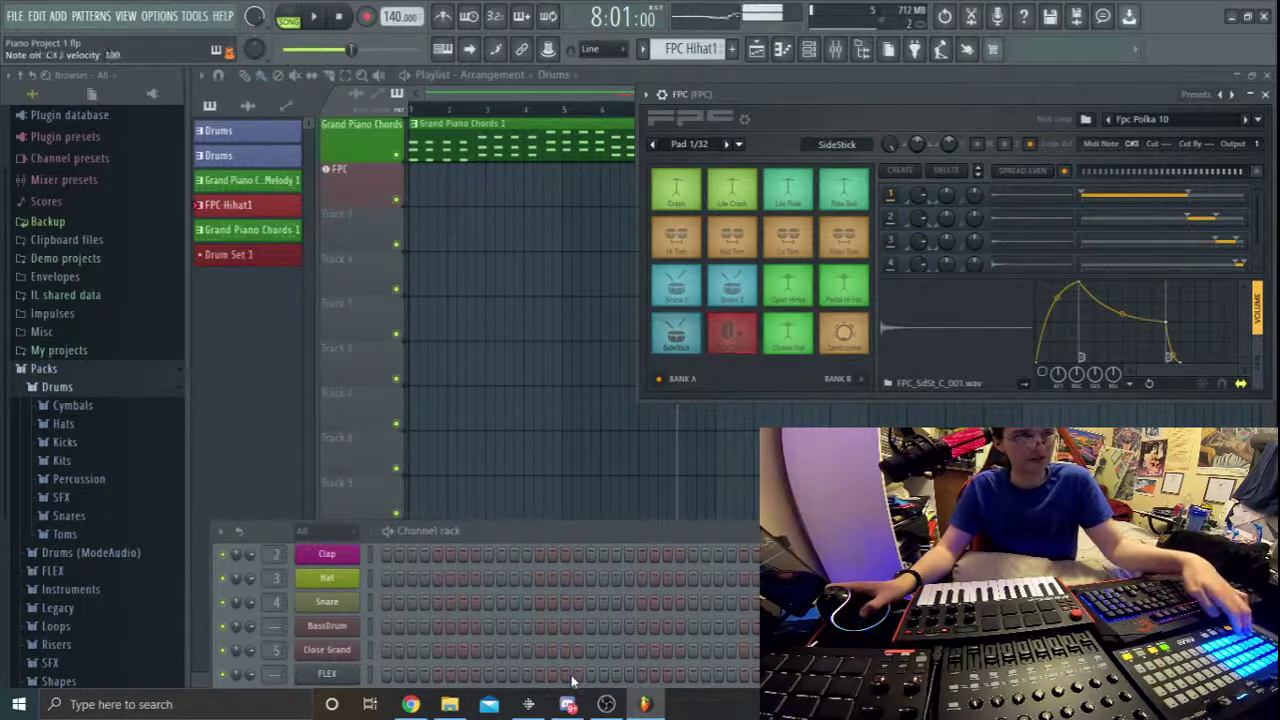
Map the MIDI notes for the entire FPC pad bank using the hardware pads.
mouse_move(603, 700)
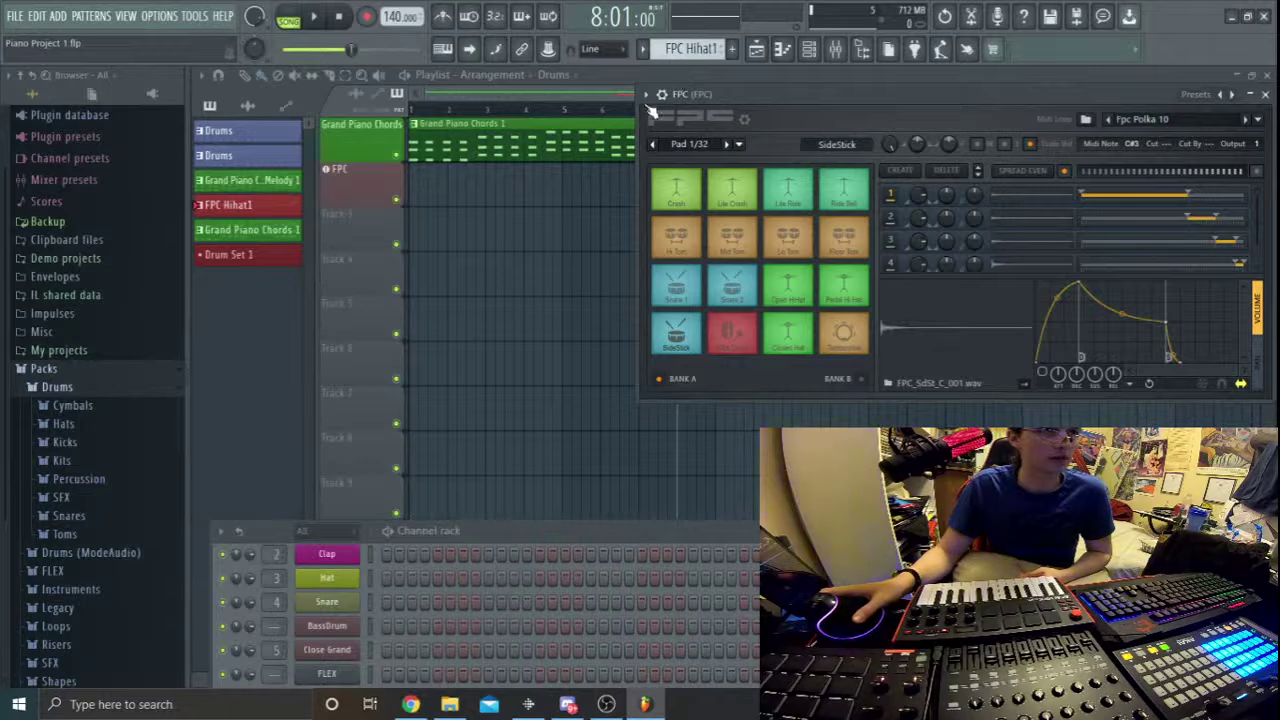
click(739, 145)
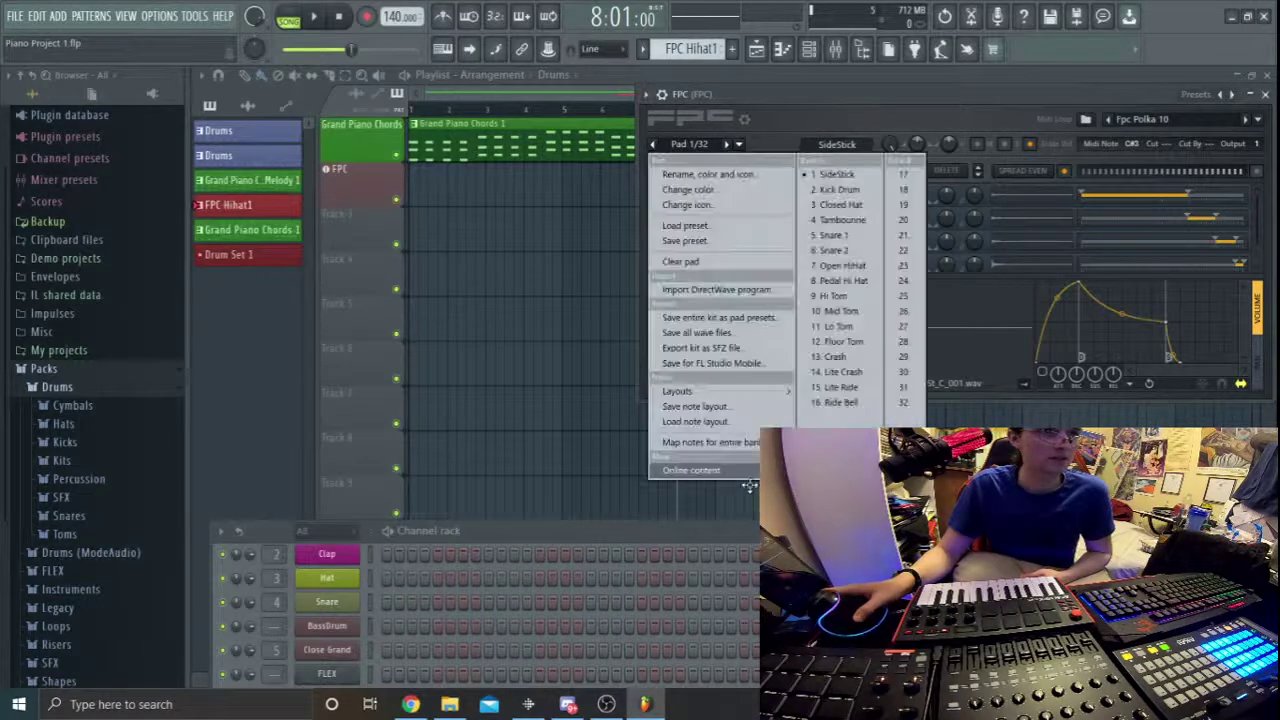
click(715, 443)
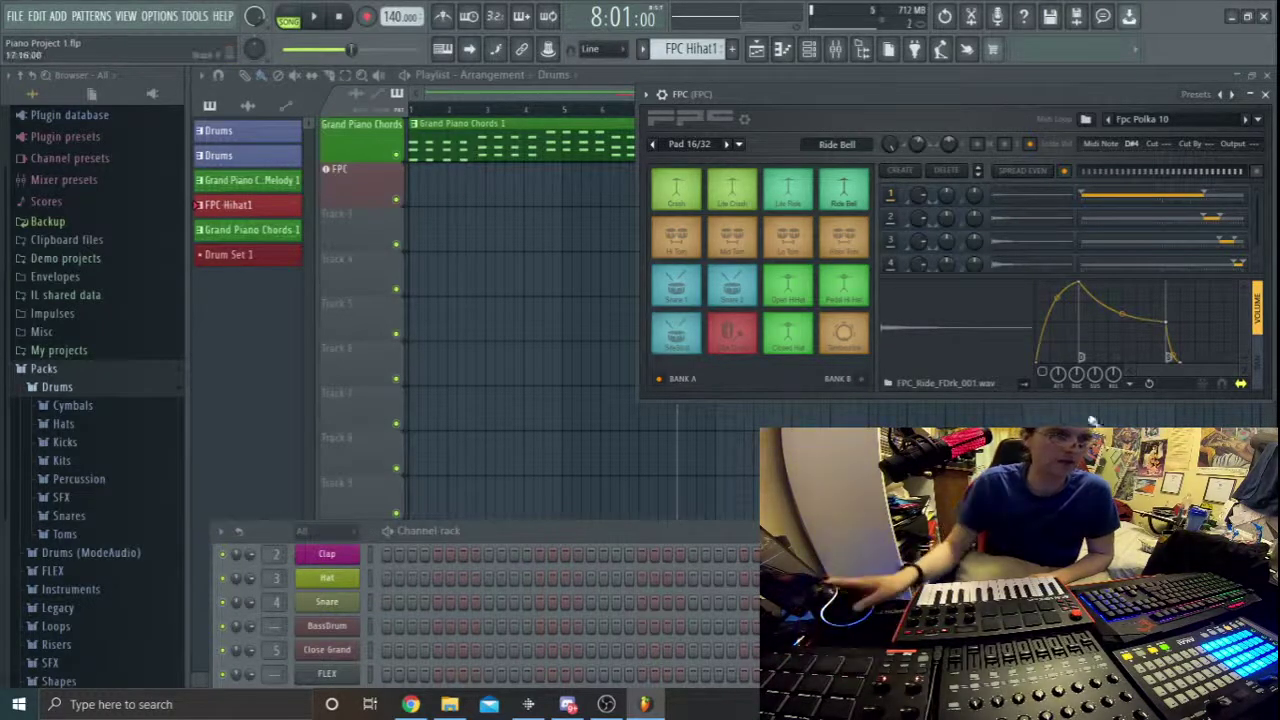
Audition the SideStick, Kick Drum and Tambourine pads in FPC to check their new note mapping.
click(680, 348)
click(683, 344)
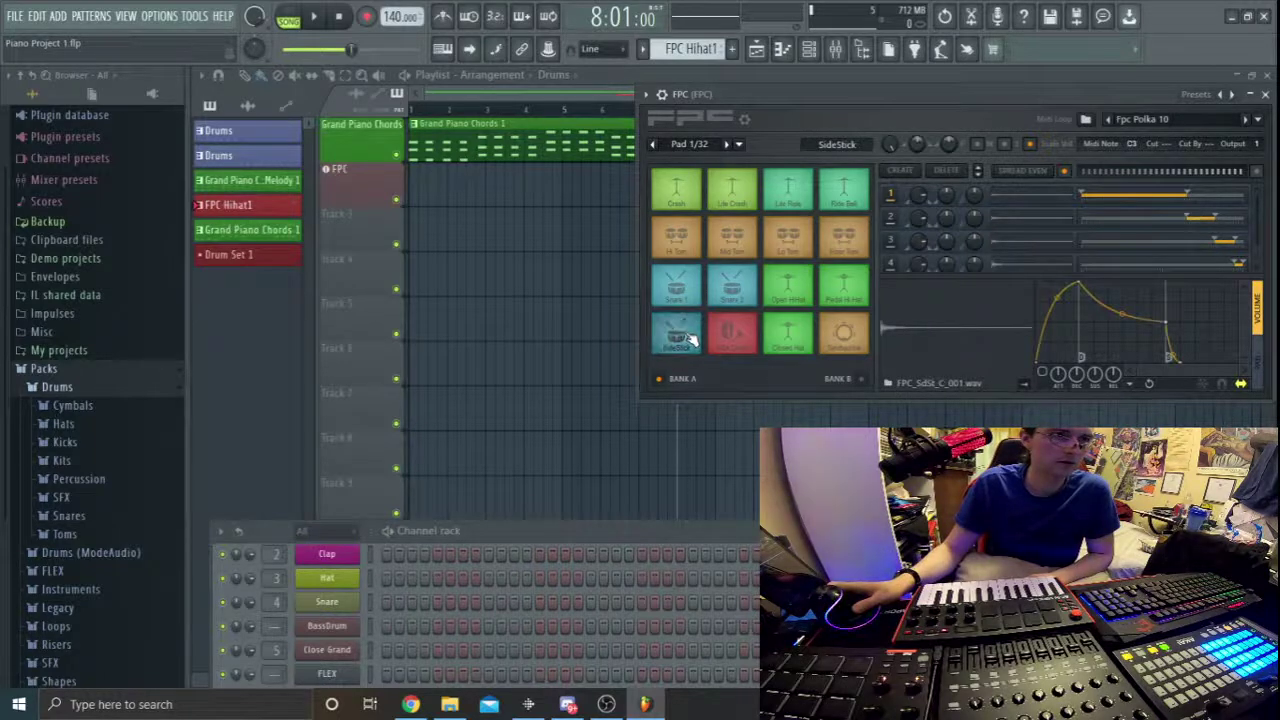
click(687, 340)
click(691, 341)
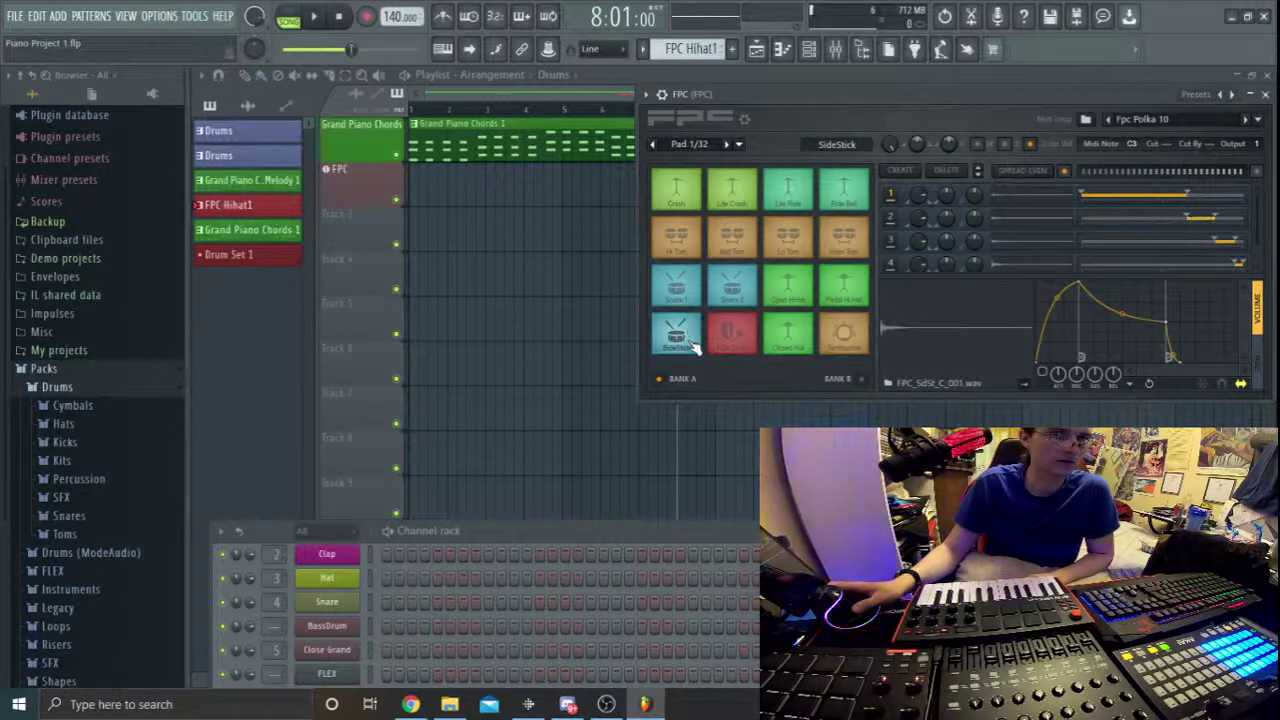
click(689, 344)
click(688, 350)
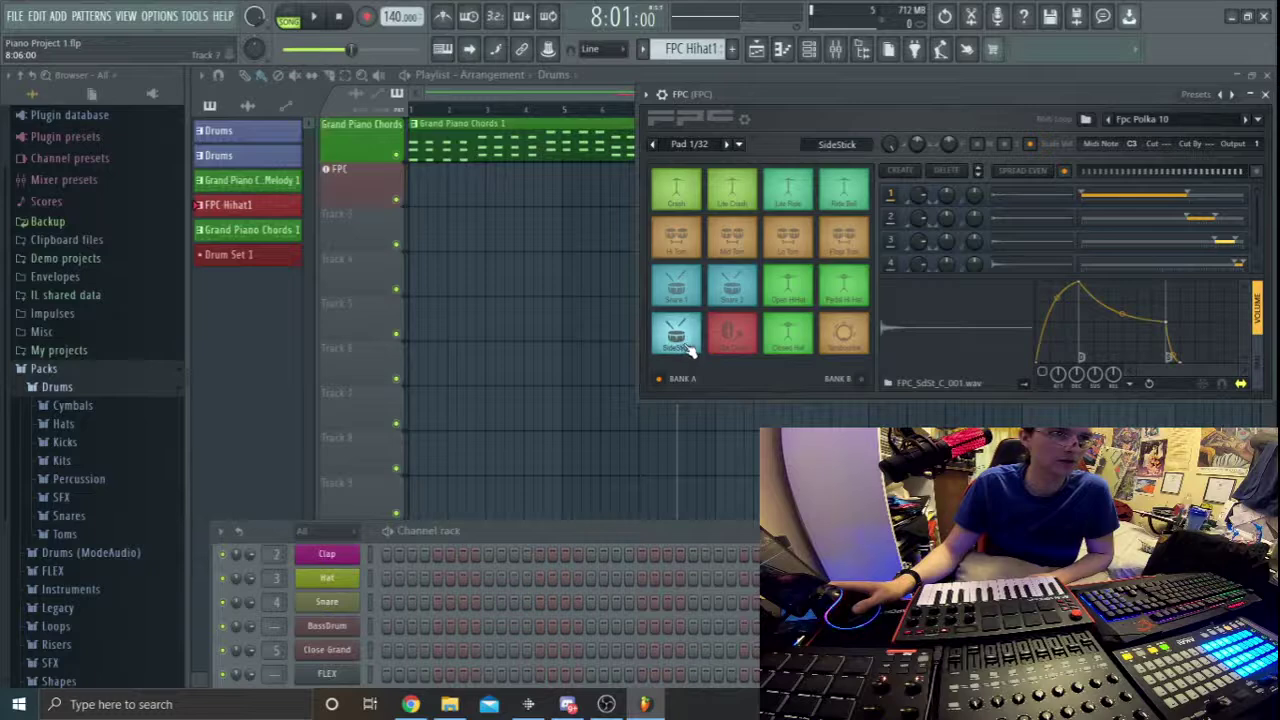
click(688, 350)
click(735, 345)
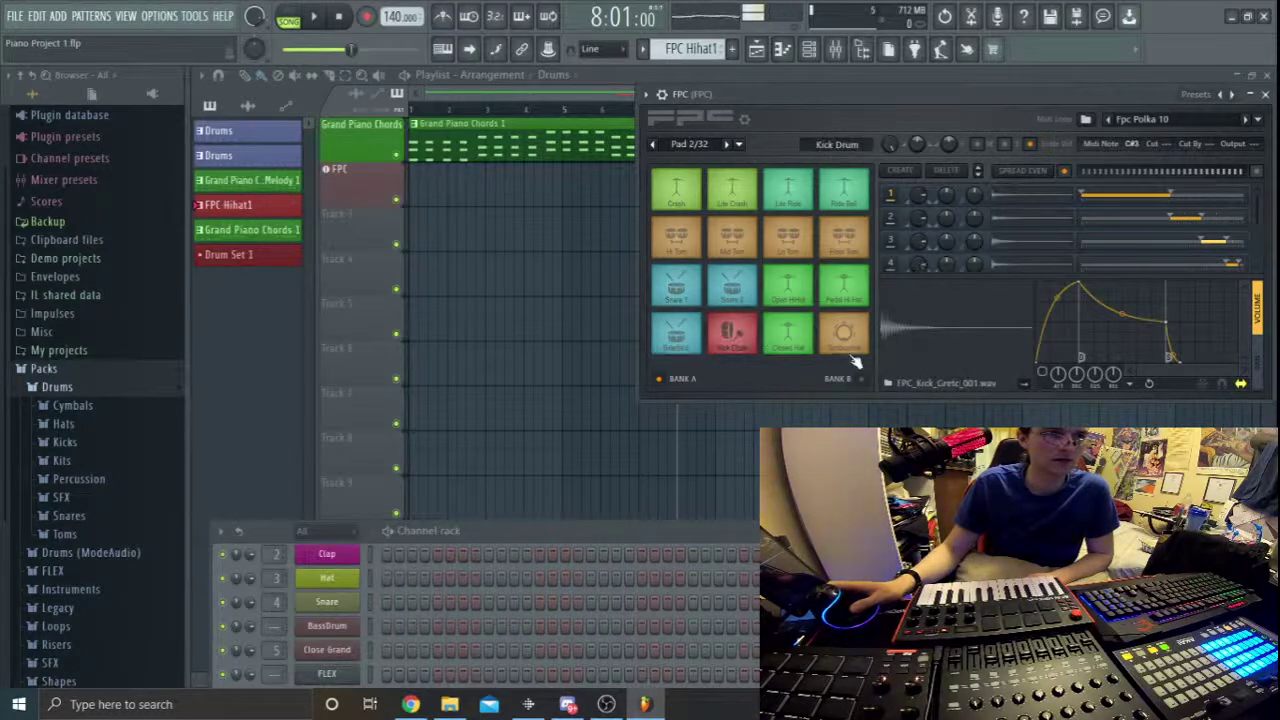
click(848, 345)
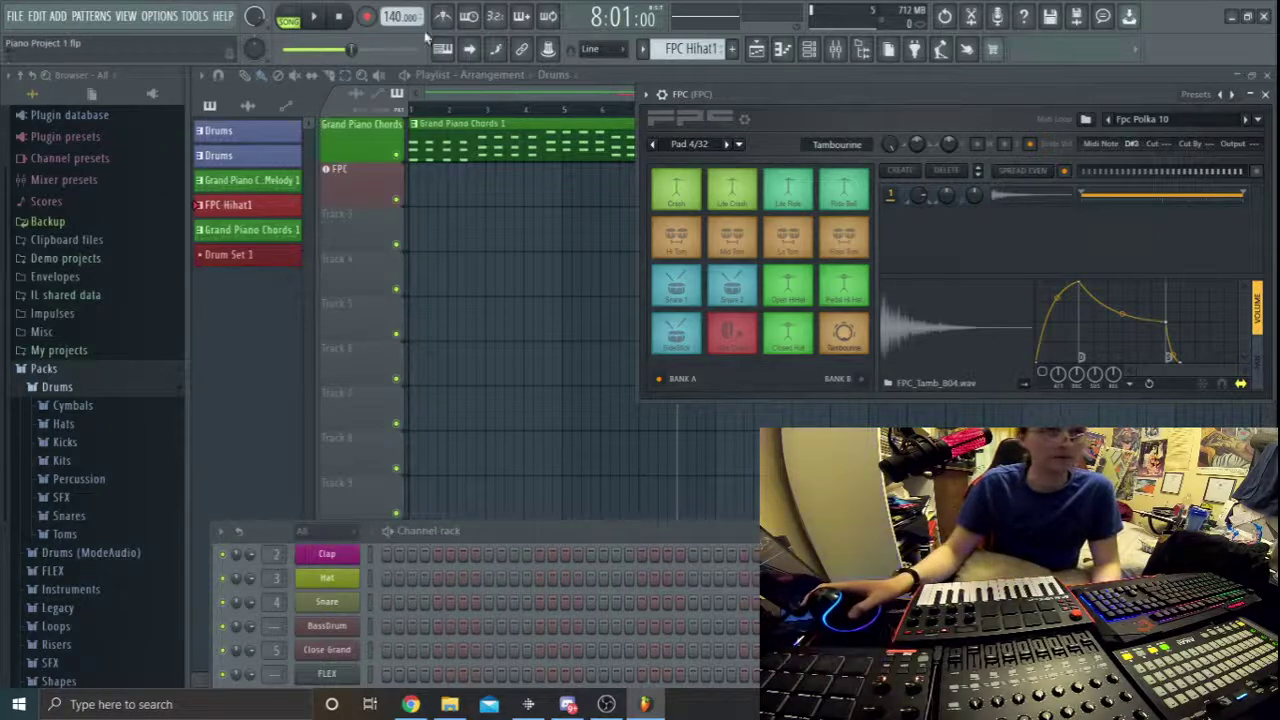
Move FPC below the playlist clips and create a new pattern named FPC1.
drag(819, 90, 793, 224)
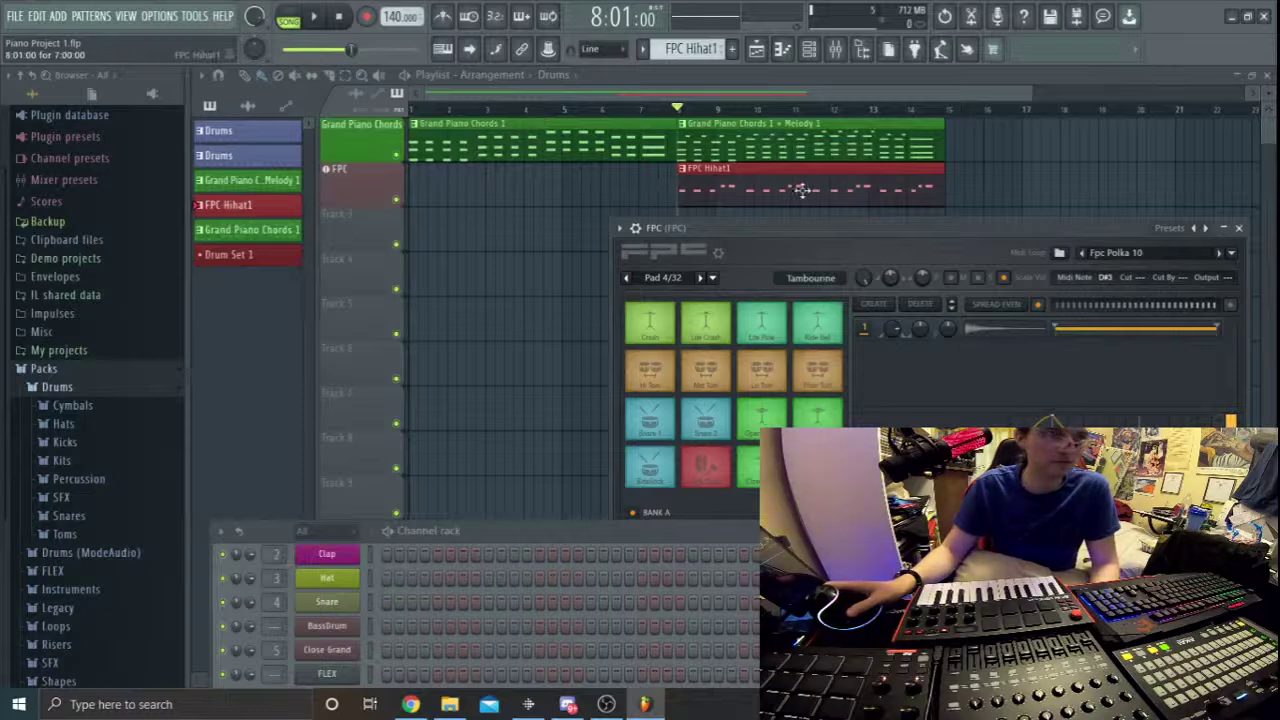
click(731, 49)
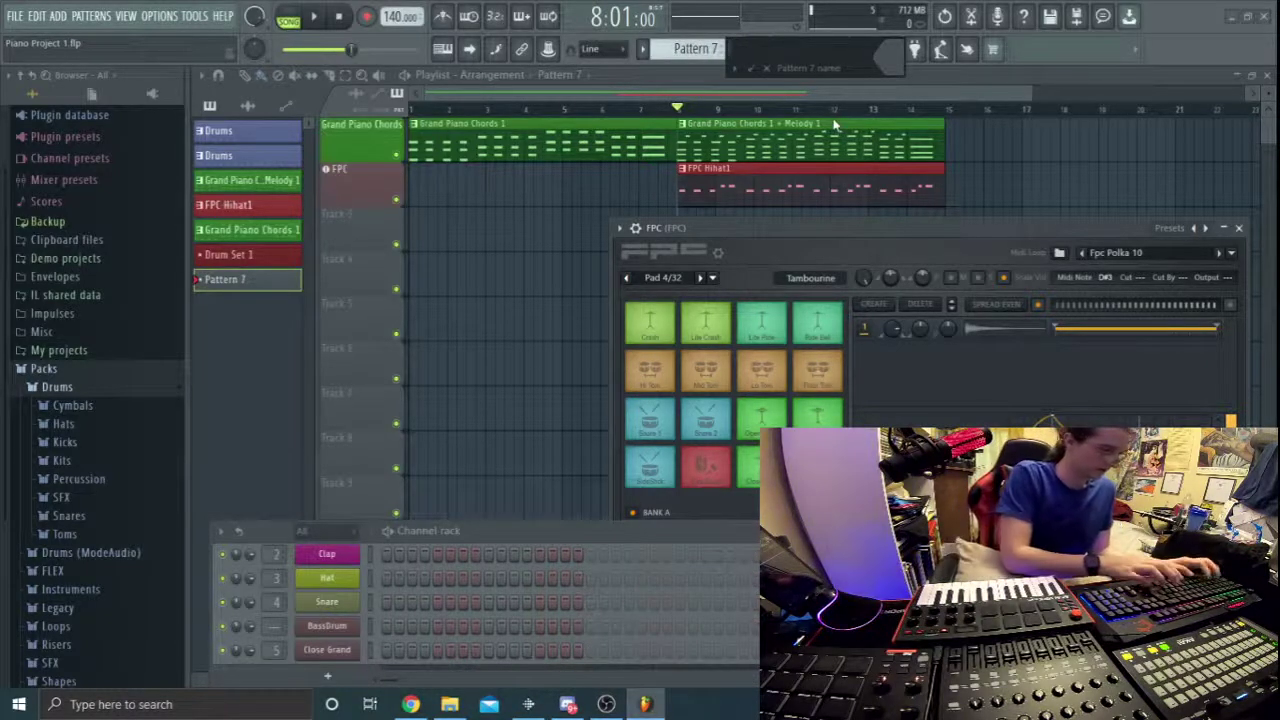
text(FPC1)
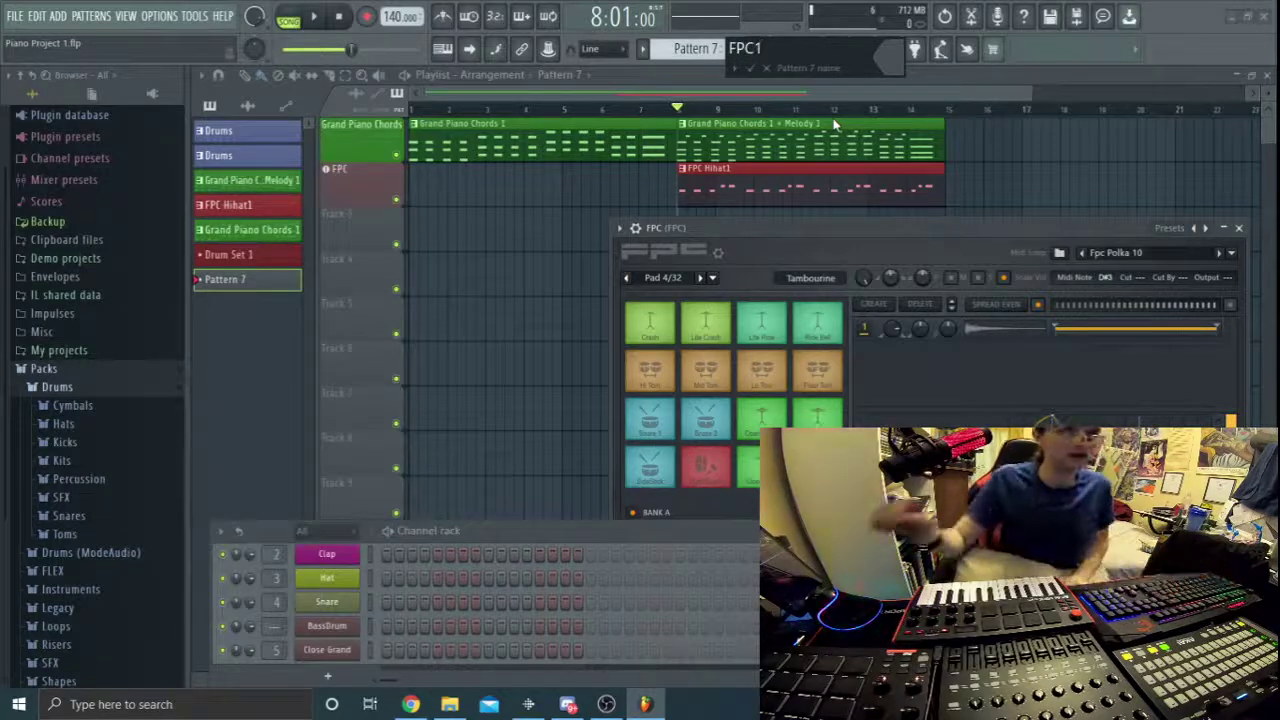
key(Return)
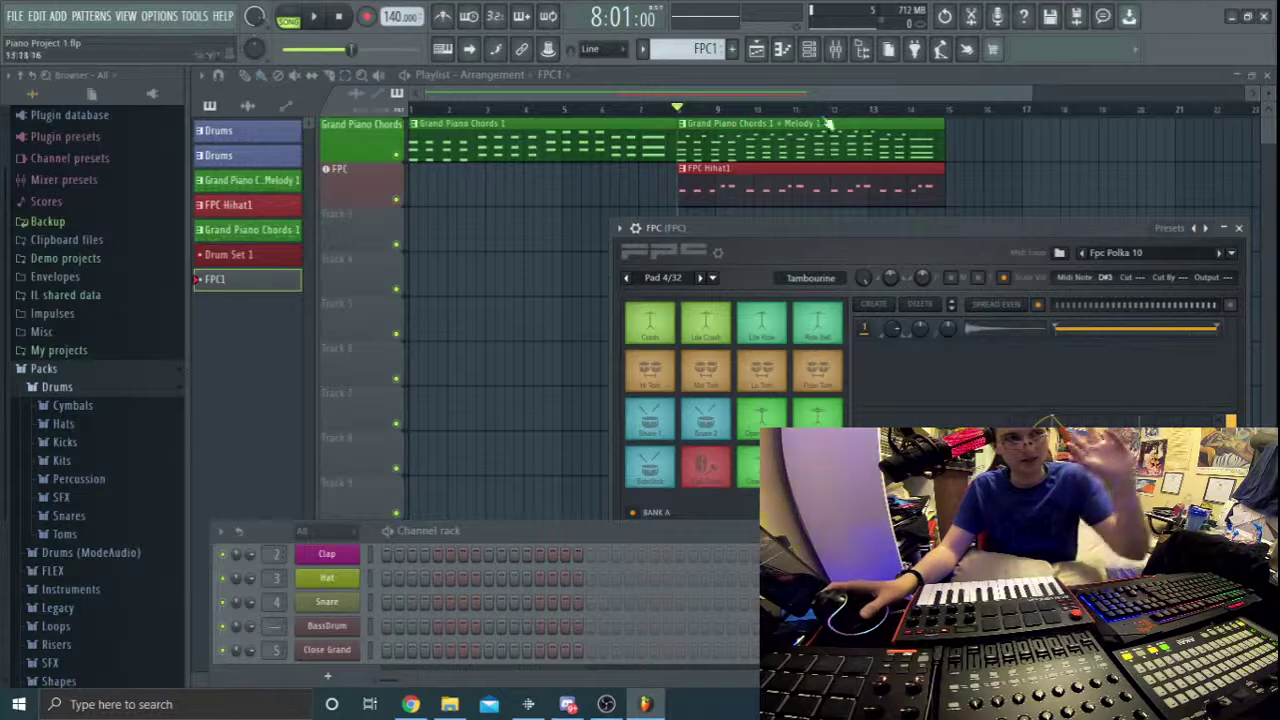
Move the song position to 14:13:00, near the end of the Grand Piano Chords 1 + Melody 1 clip.
click(727, 109)
drag(727, 109, 953, 125)
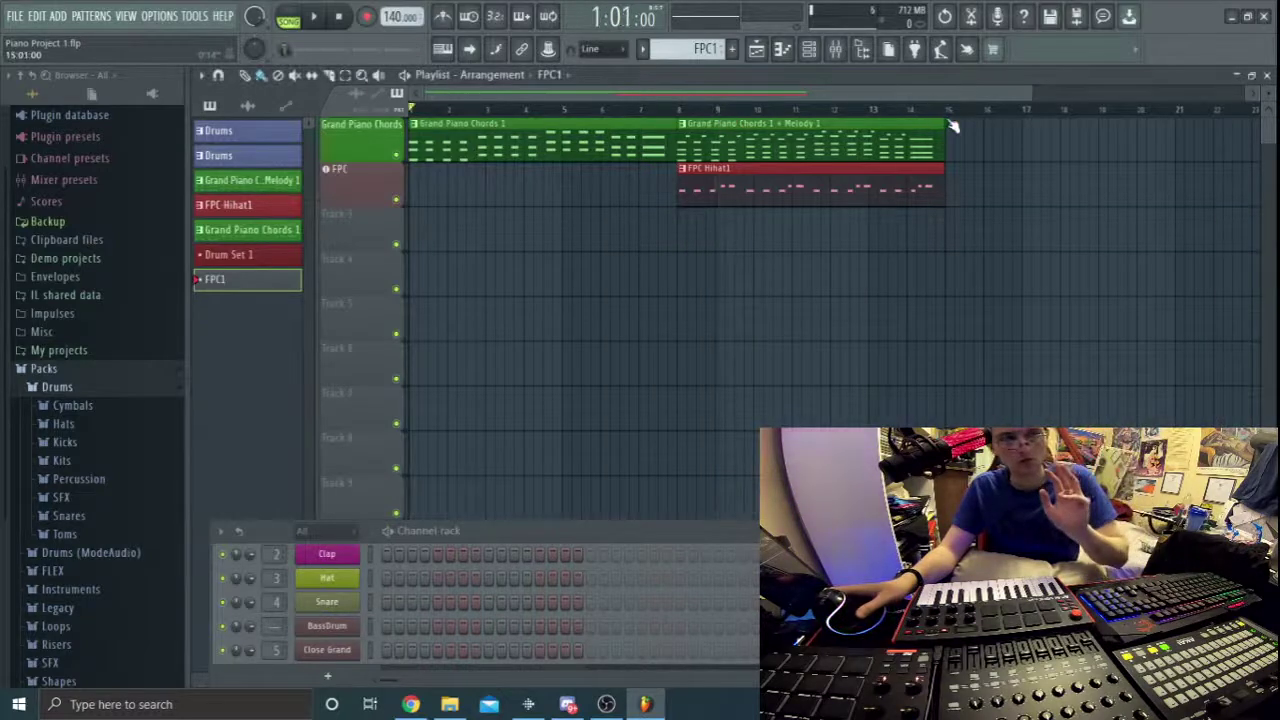
click(938, 110)
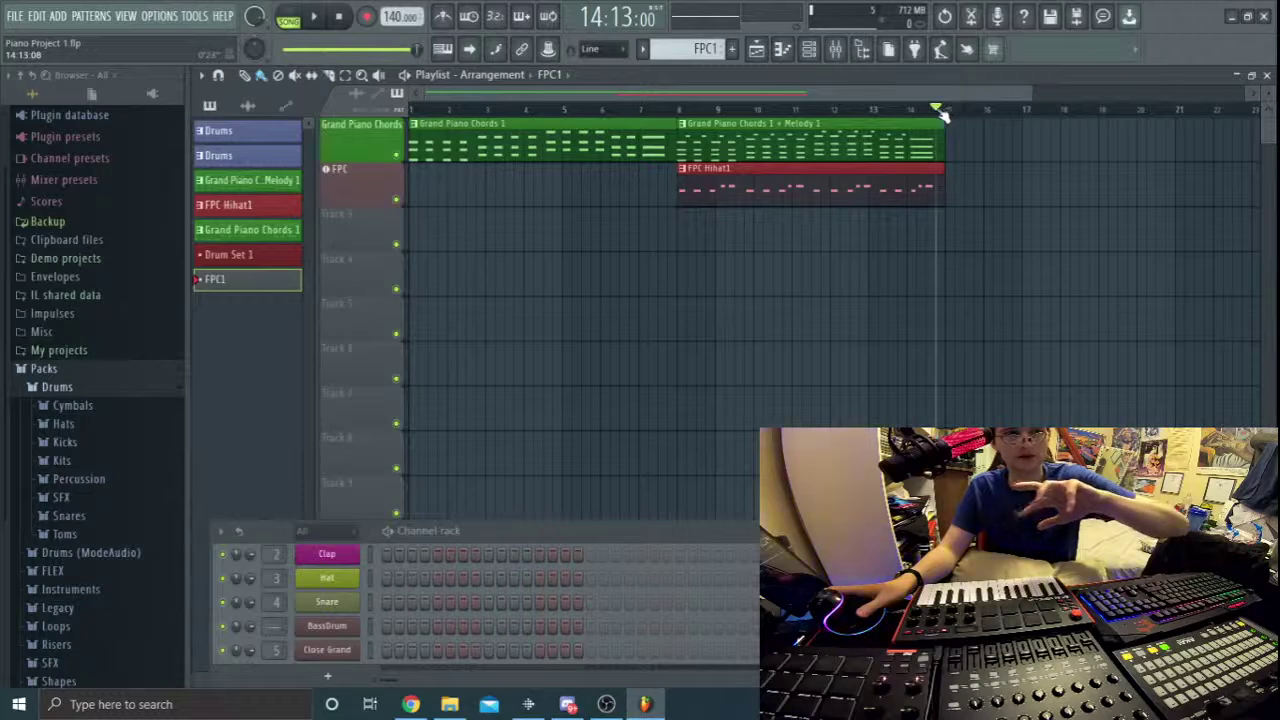
drag(941, 115, 950, 117)
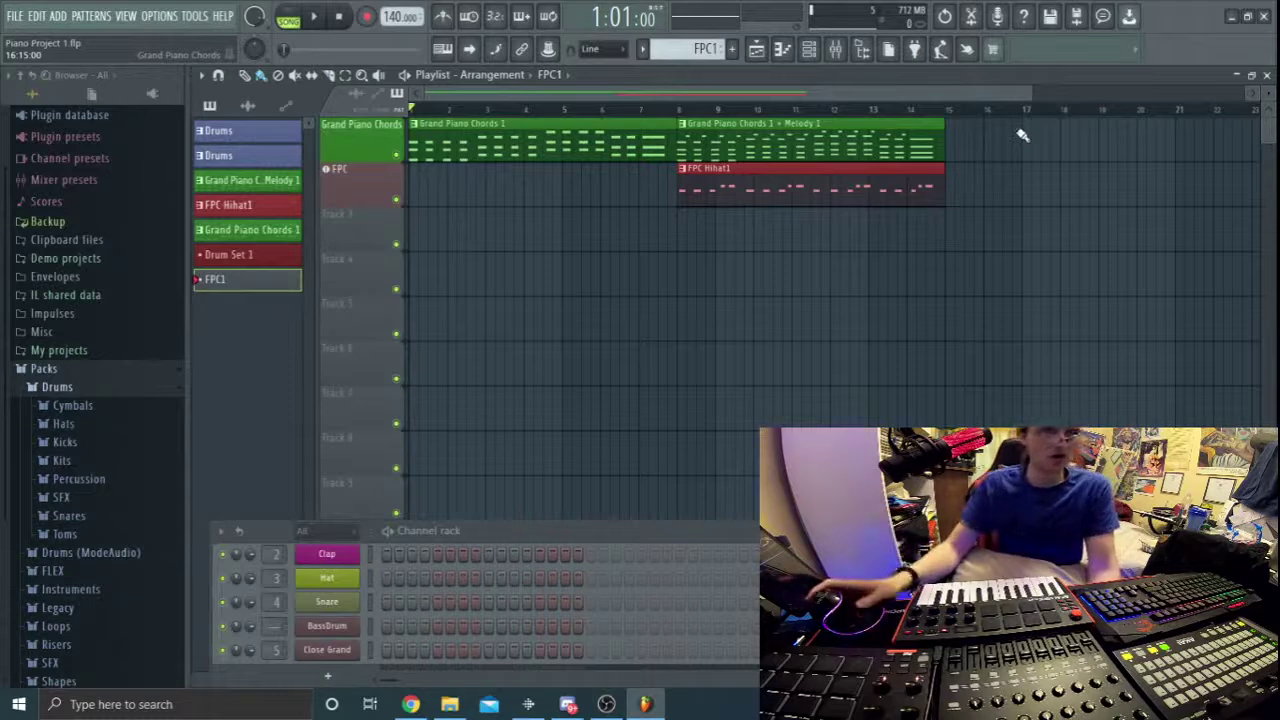
click(942, 113)
mouse_move(942, 113)
mouse_down()
mouse_move(850, 110)
mouse_move(951, 118)
mouse_up()
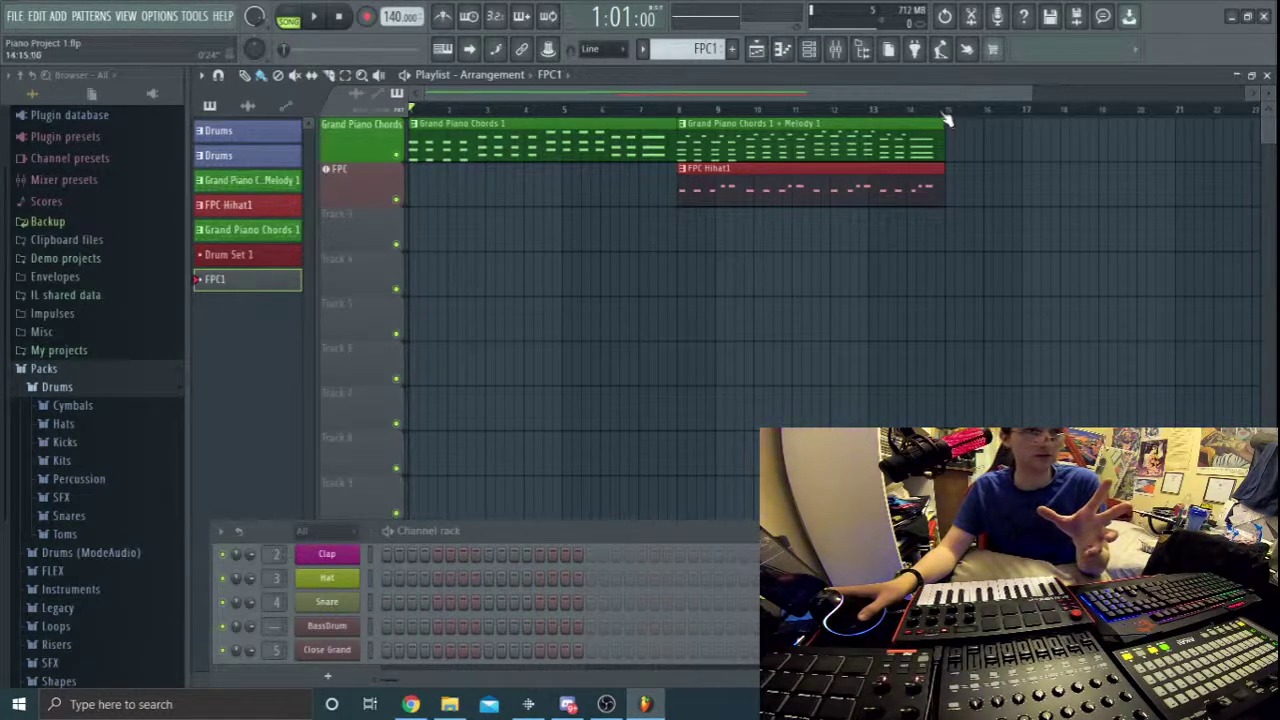
click(945, 117)
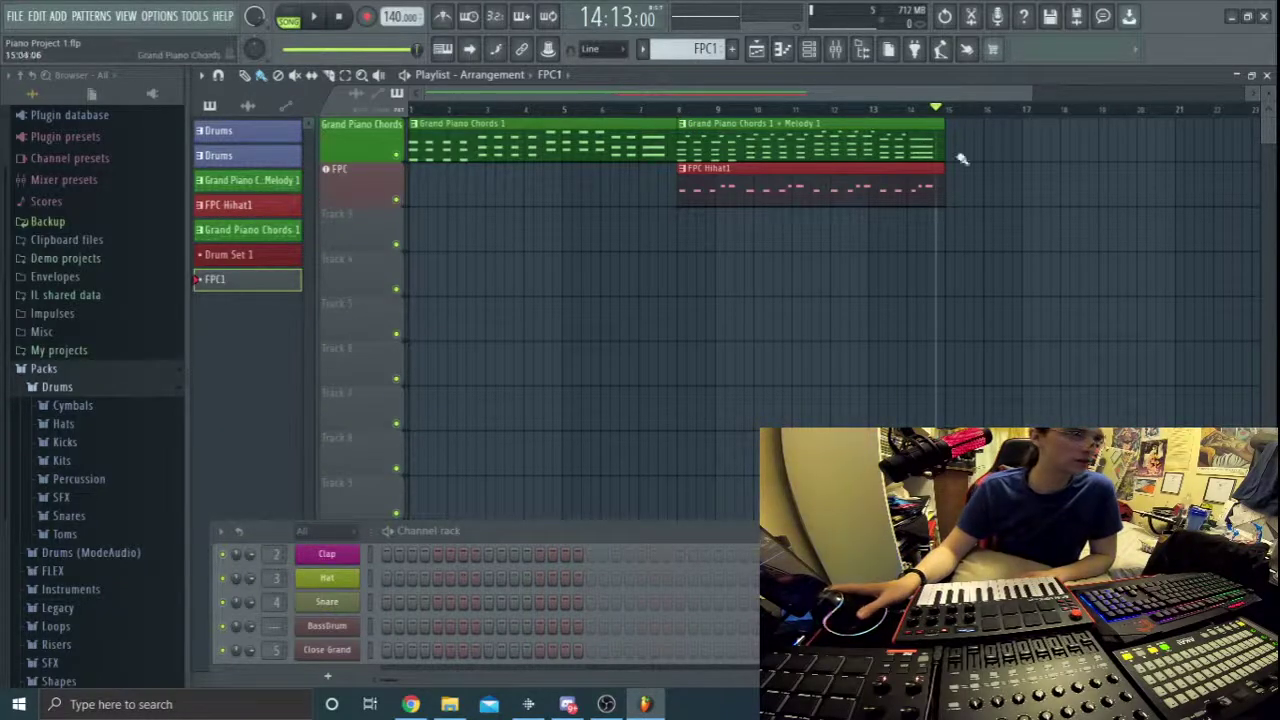
Clone the Grand Piano Chords 1 pattern.
right_click(238, 282)
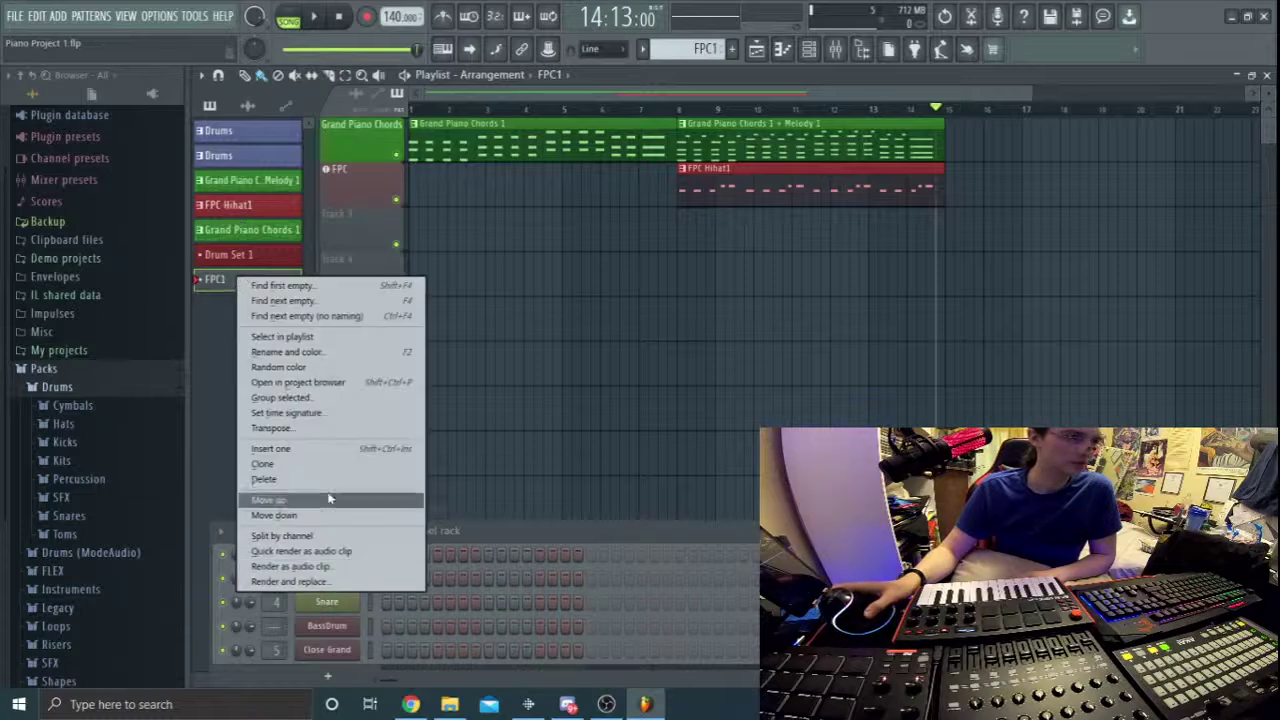
click(225, 246)
click(237, 231)
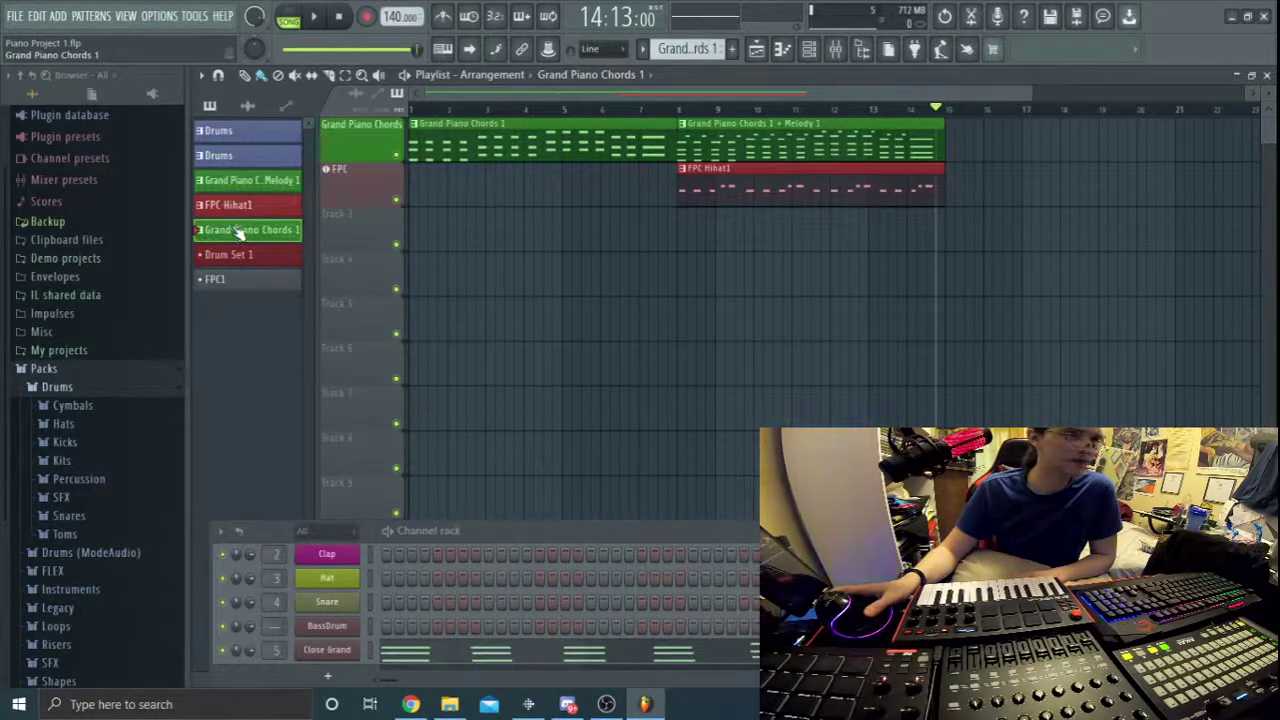
right_click(238, 231)
click(300, 416)
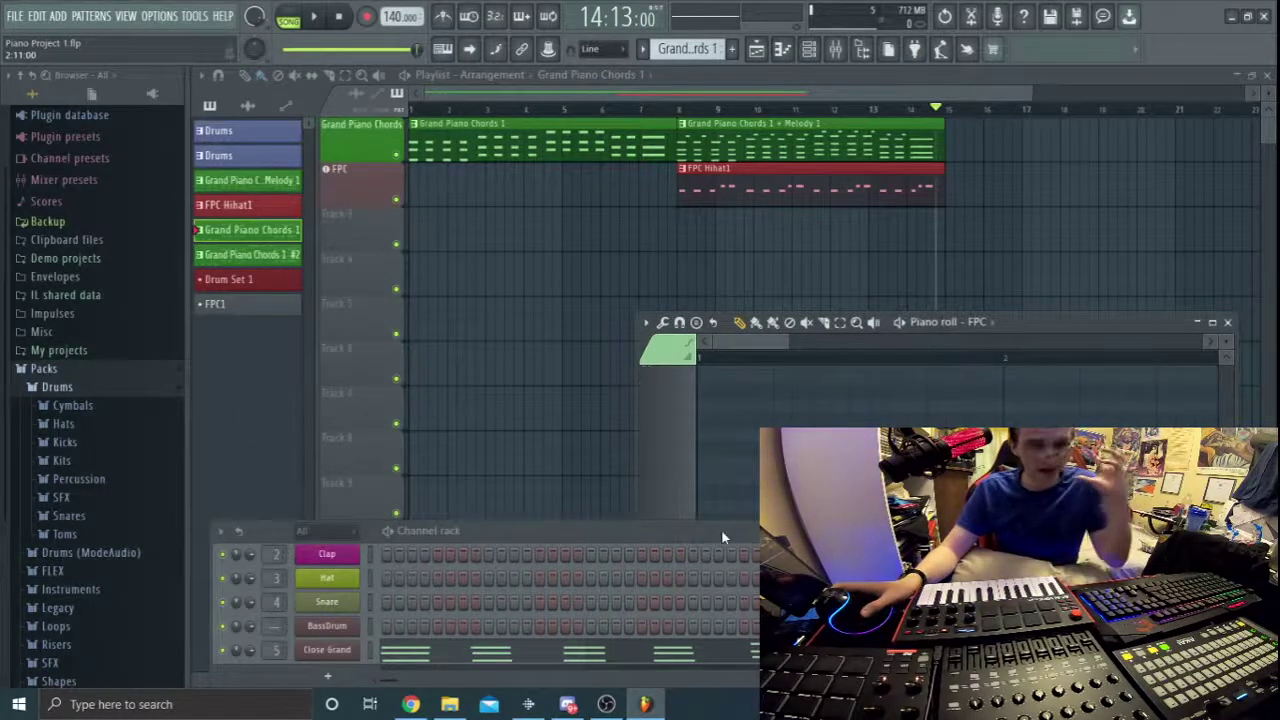
Show the Close Grand notes in the piano roll, and move the piano roll and channel rack below the playlist clips.
drag(1036, 328, 1004, 206)
scroll(871, 409, down, 5)
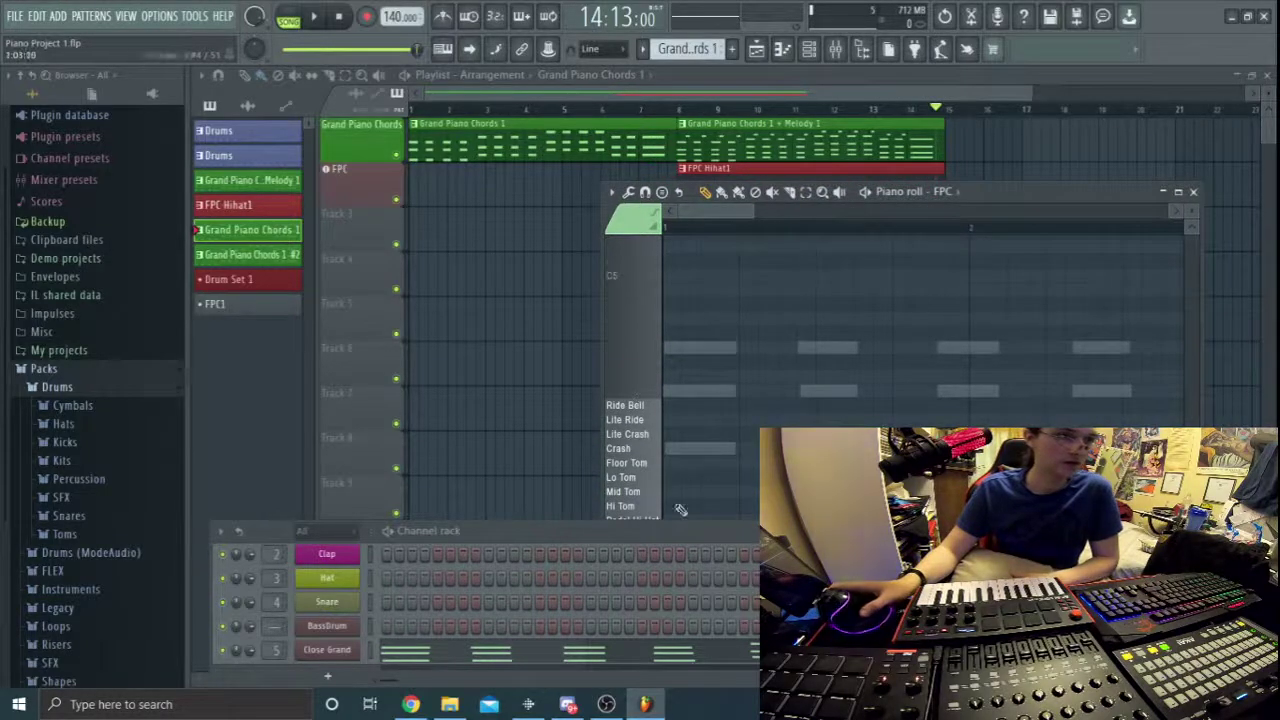
drag(633, 540, 682, 351)
scroll(528, 434, down, 4)
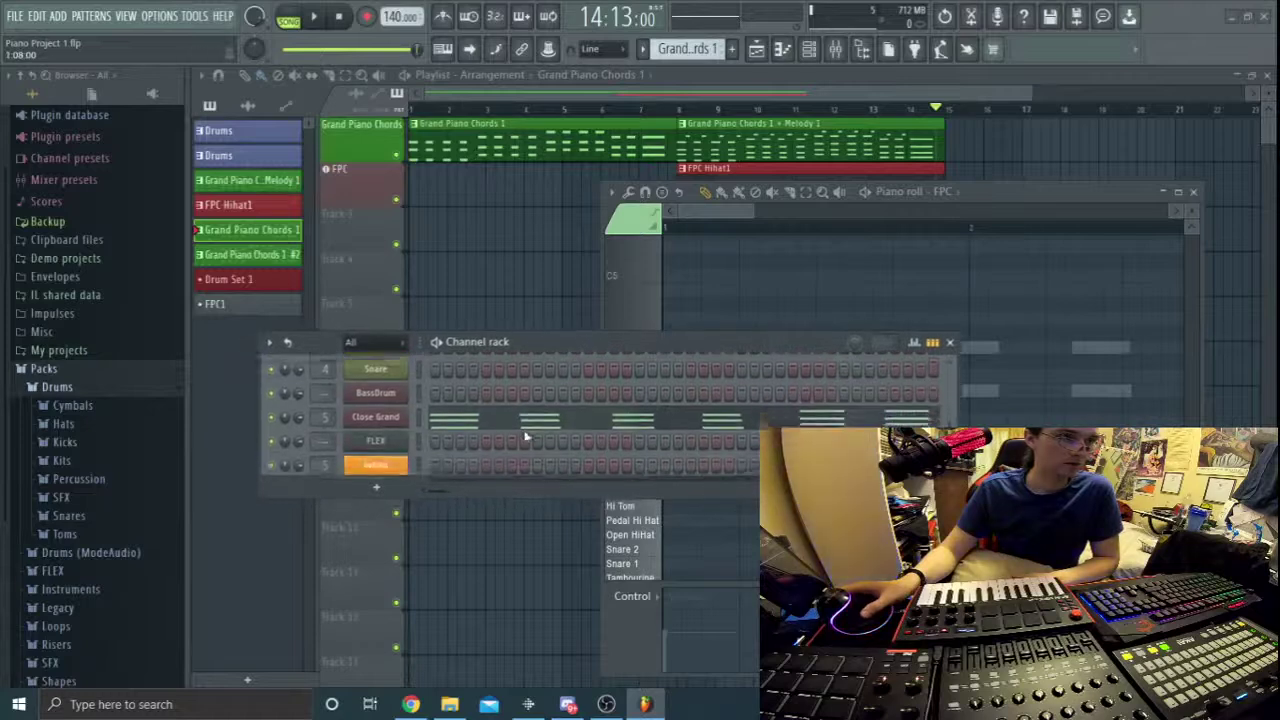
scroll(517, 432, up, 2)
click(518, 430)
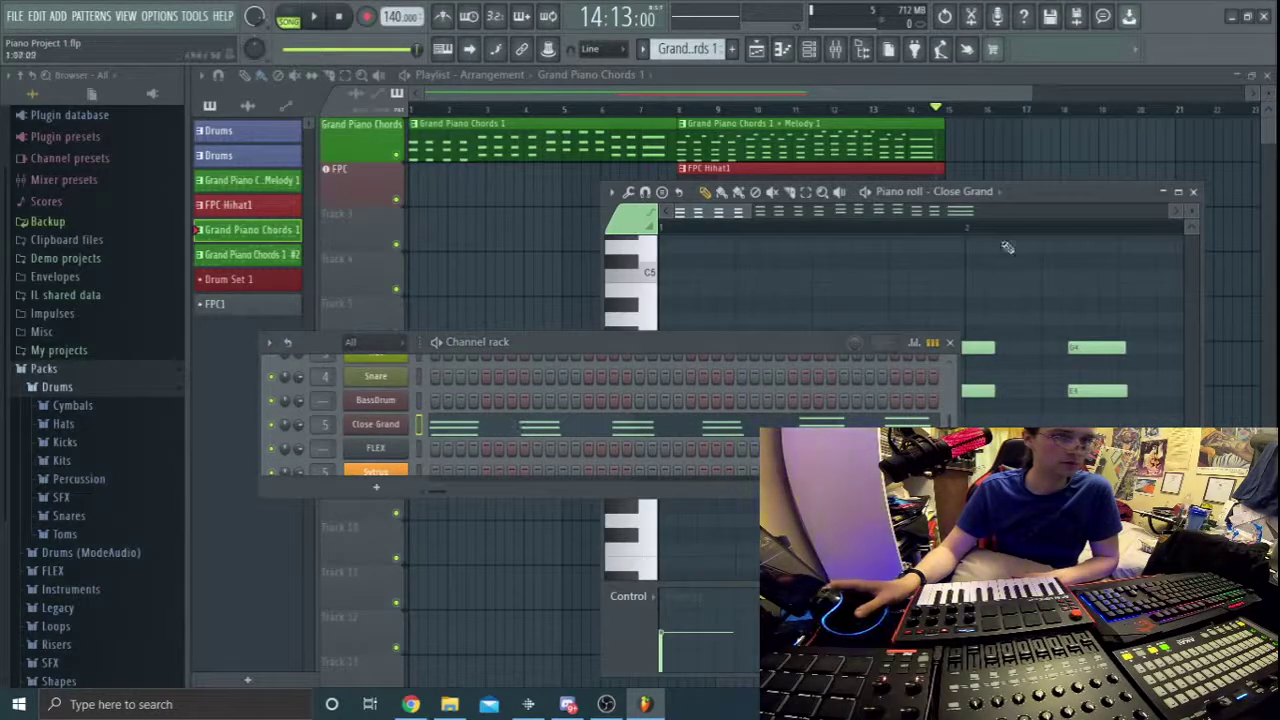
drag(788, 343, 634, 639)
drag(1071, 190, 1094, 296)
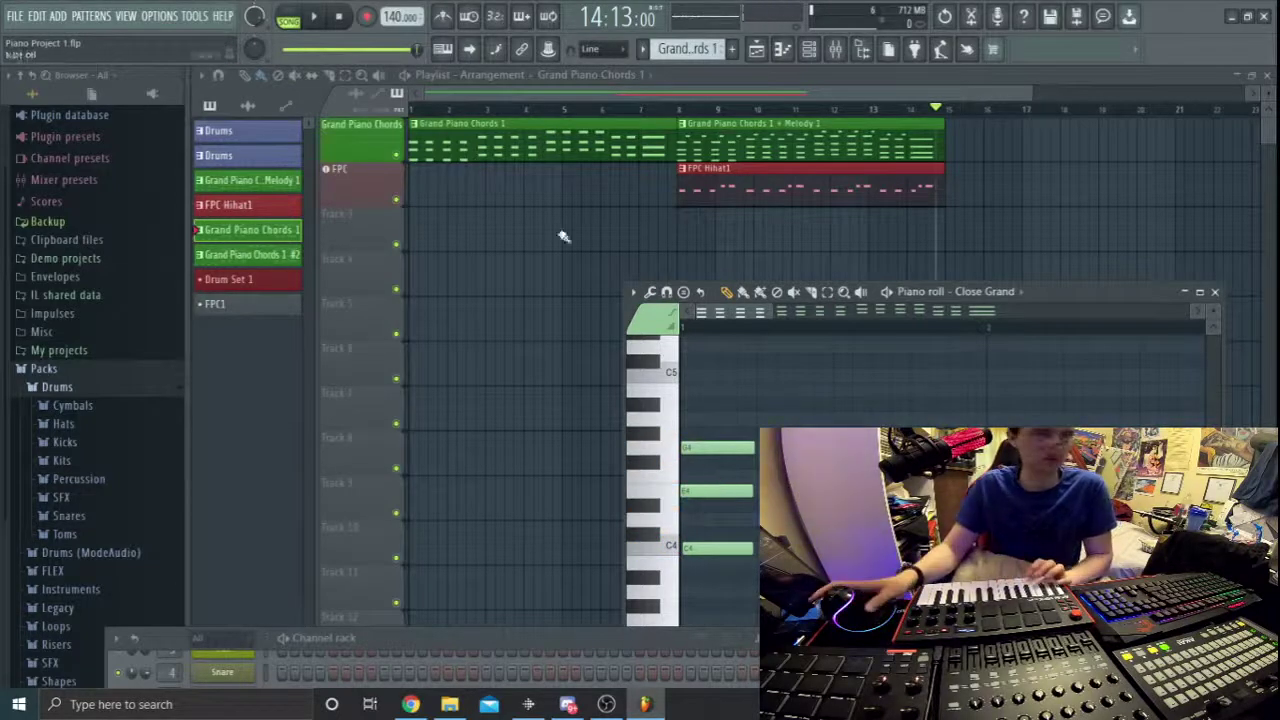
In the MIDI settings, link note on velocity to Velocity for the FL STUDIO FIRE input, keeping release velocity on Release.
click(168, 16)
click(172, 57)
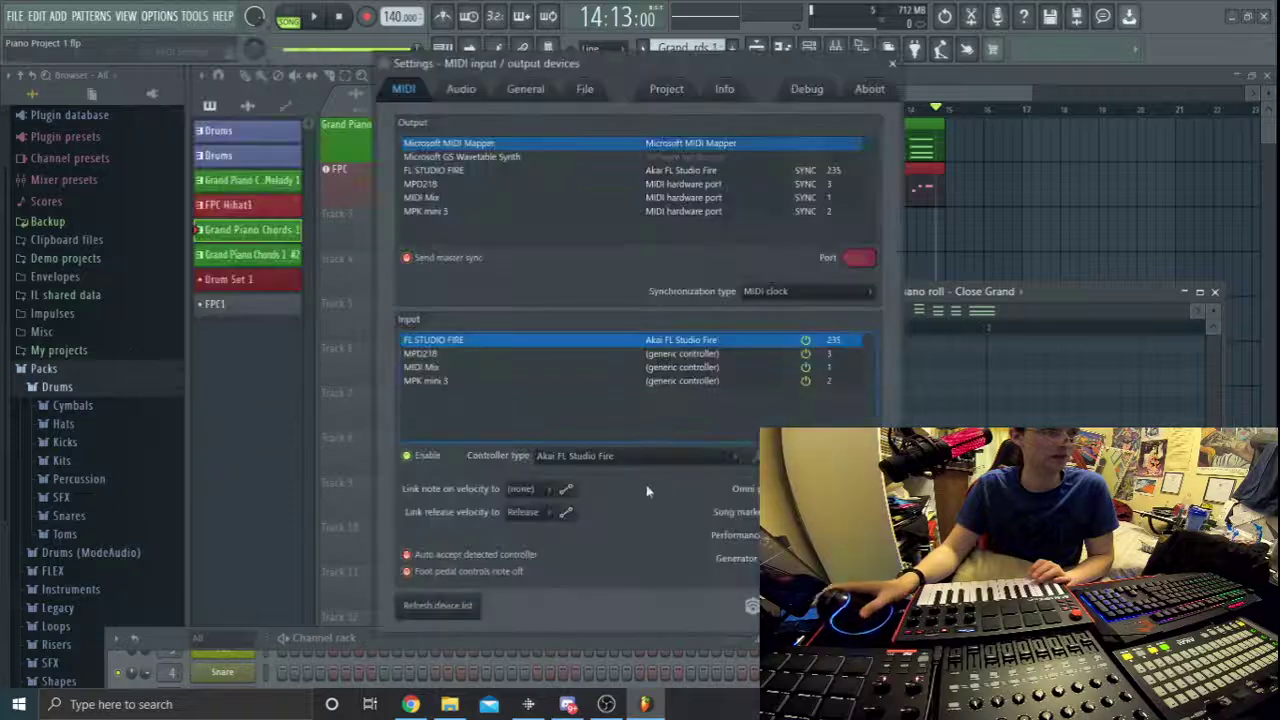
click(540, 490)
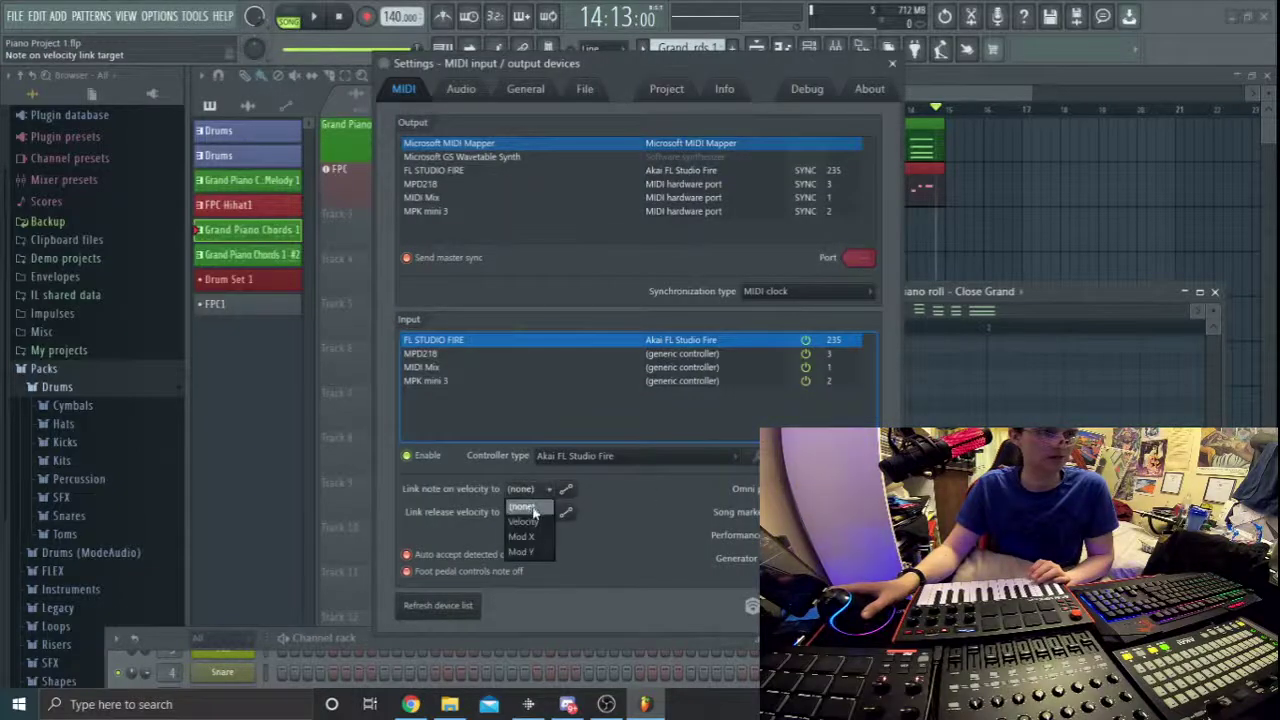
click(522, 521)
click(522, 511)
click(538, 537)
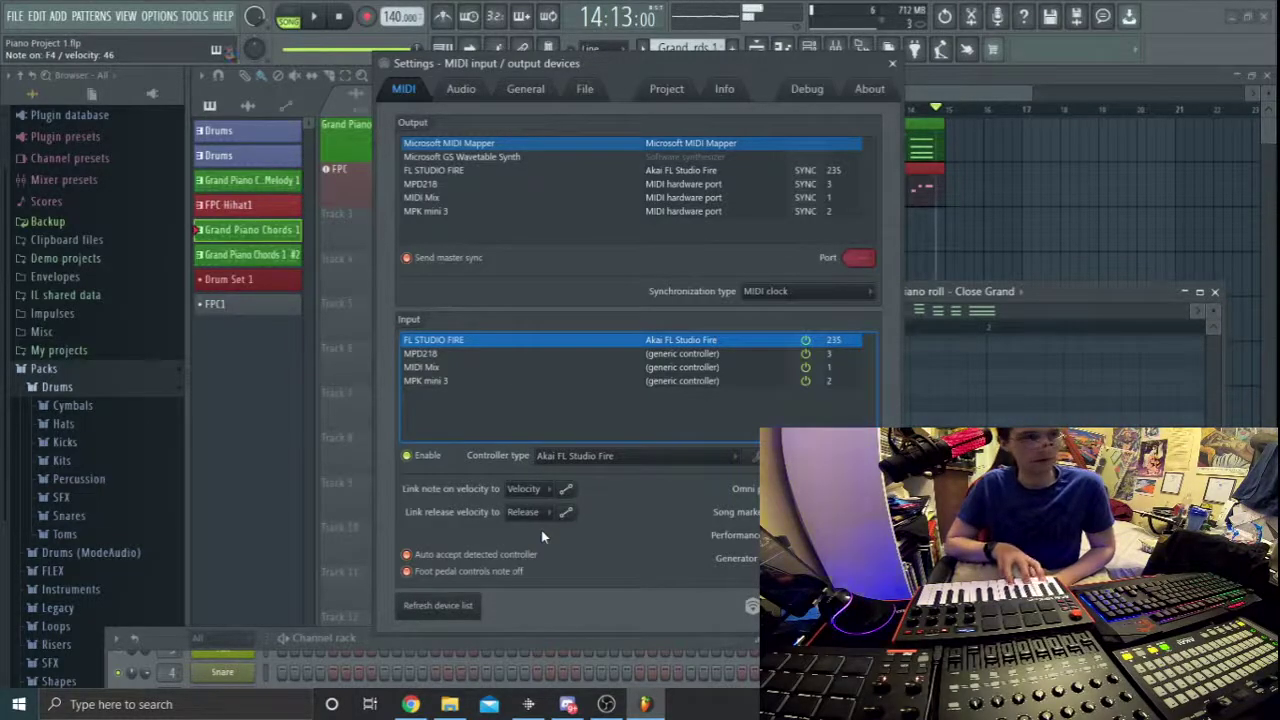
click(893, 64)
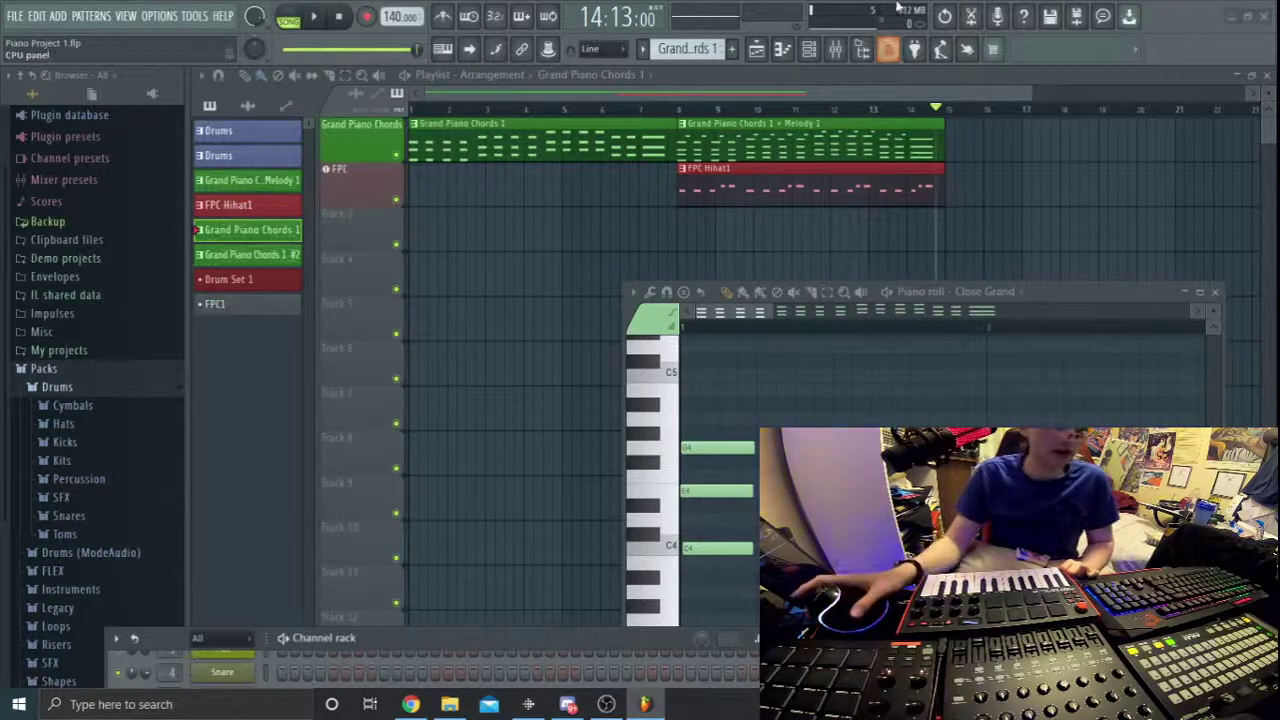
scroll(850, 480, up, 4)
scroll(690, 470, down, 2)
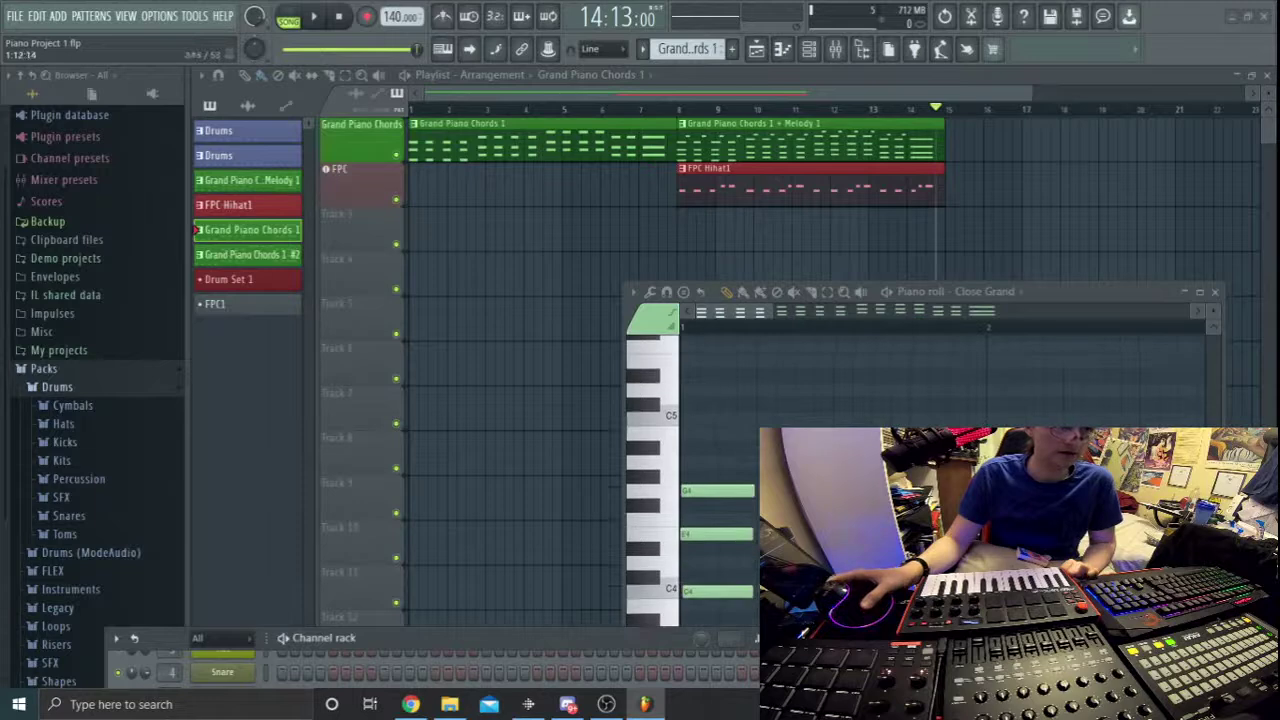
scroll(690, 470, down, 6)
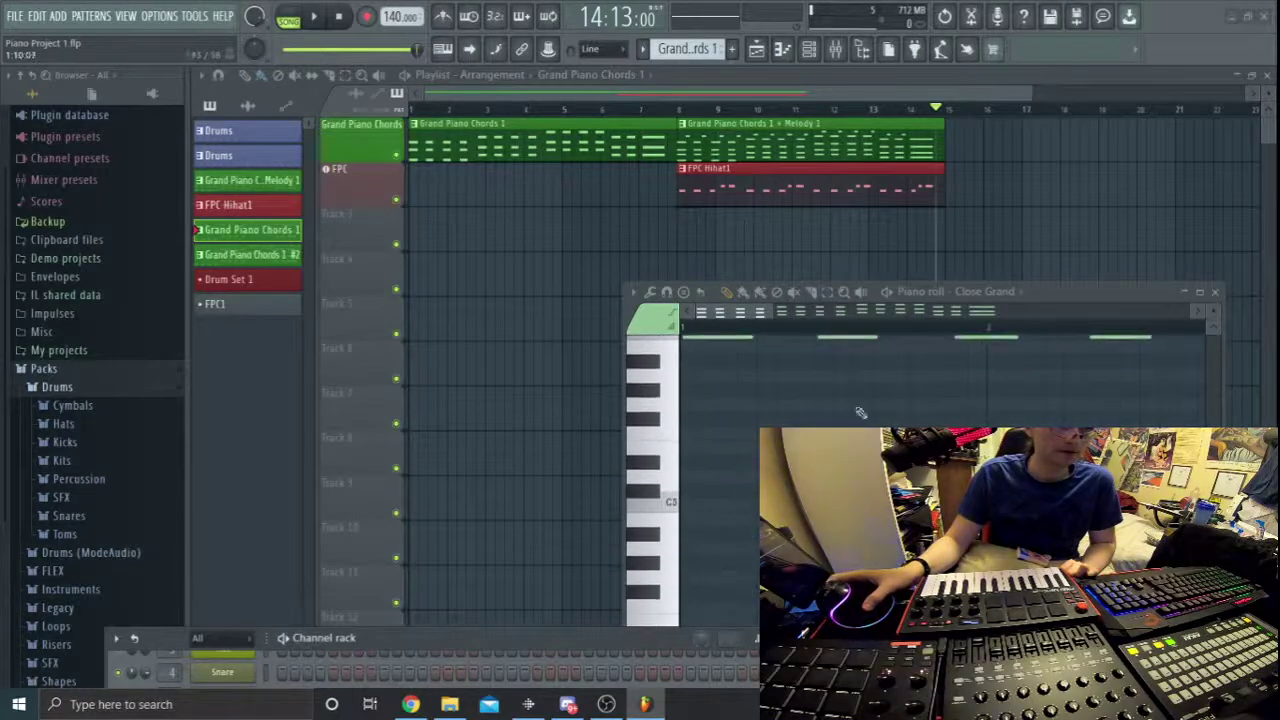
Move the channel rack up over the playlist and show its Close Grand and FPC channels.
drag(659, 631, 830, 317)
scroll(720, 417, down, 4)
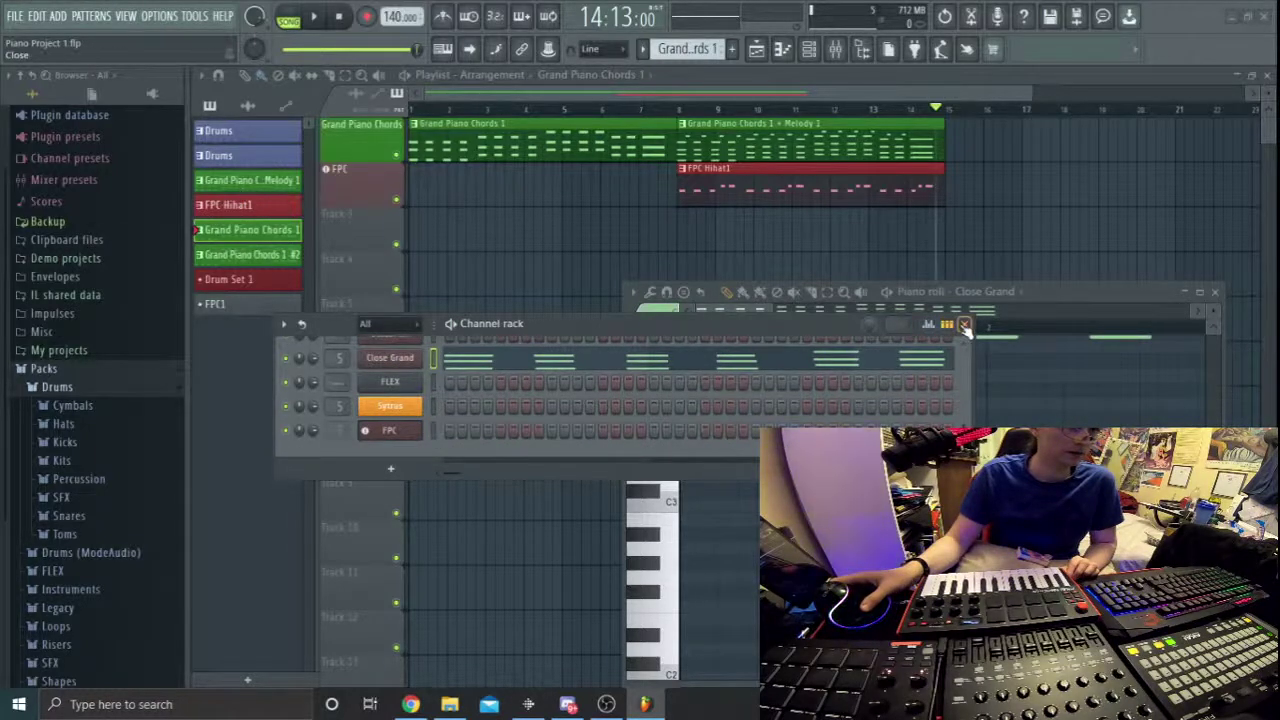
right_click(252, 231)
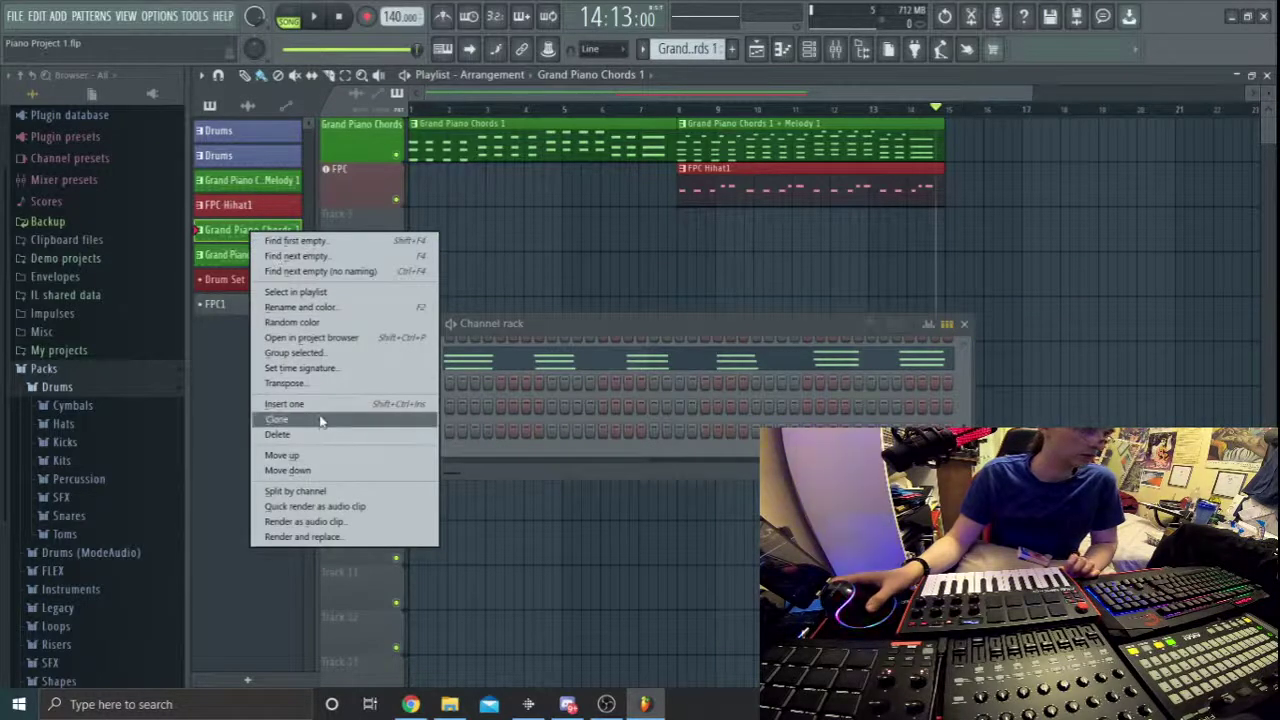
click(333, 312)
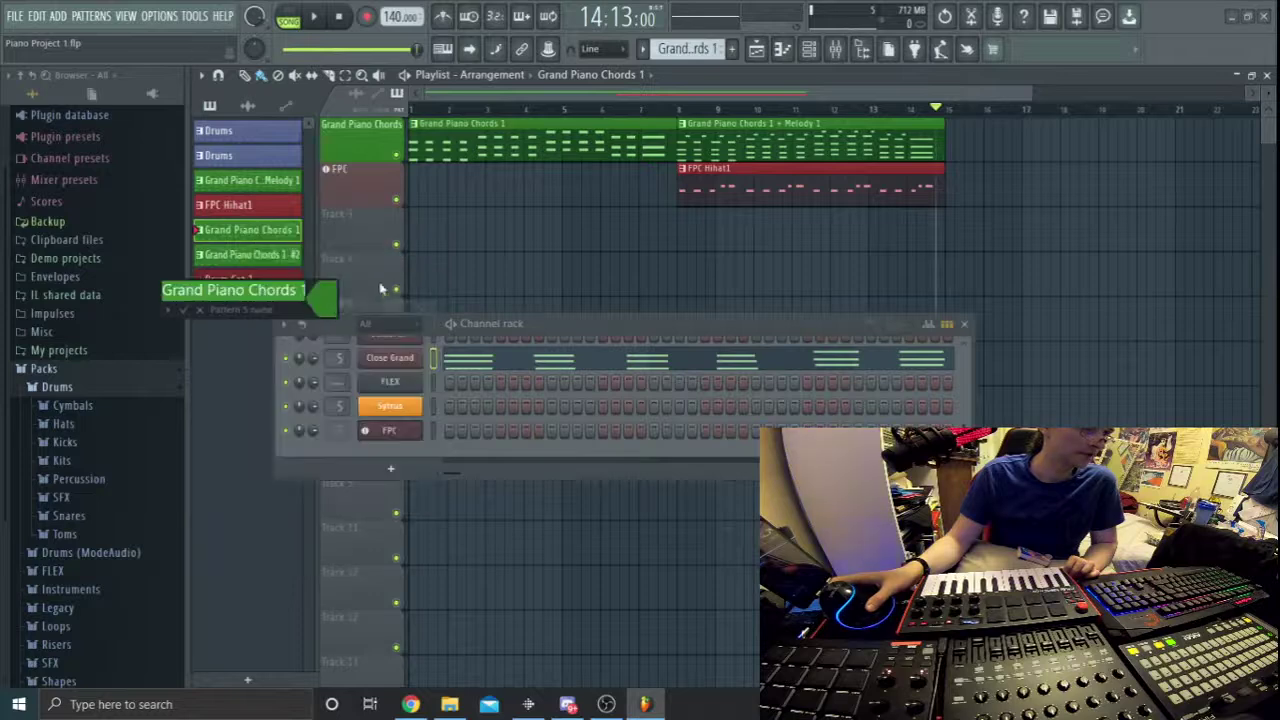
key(Left)
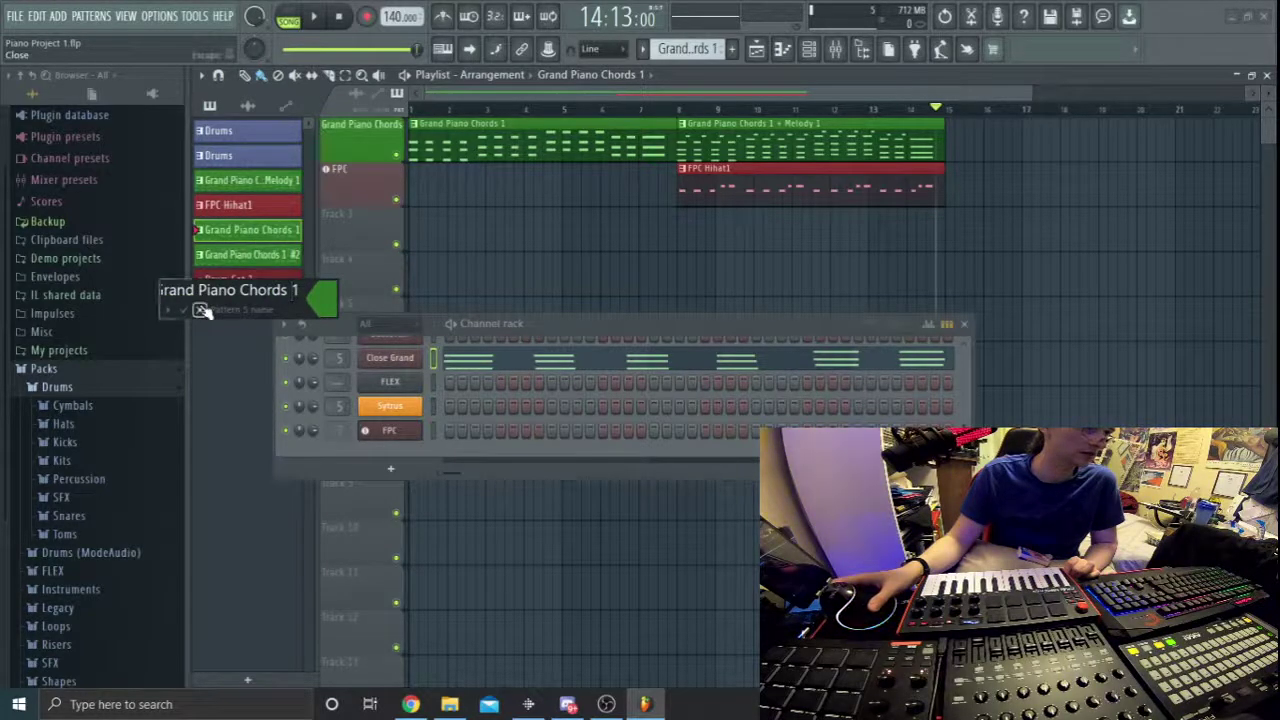
key(Escape)
Rename the cloned pattern Grand Piano Chords 1 #2 as Grand Piano Chords 2.
click(245, 258)
right_click(247, 259)
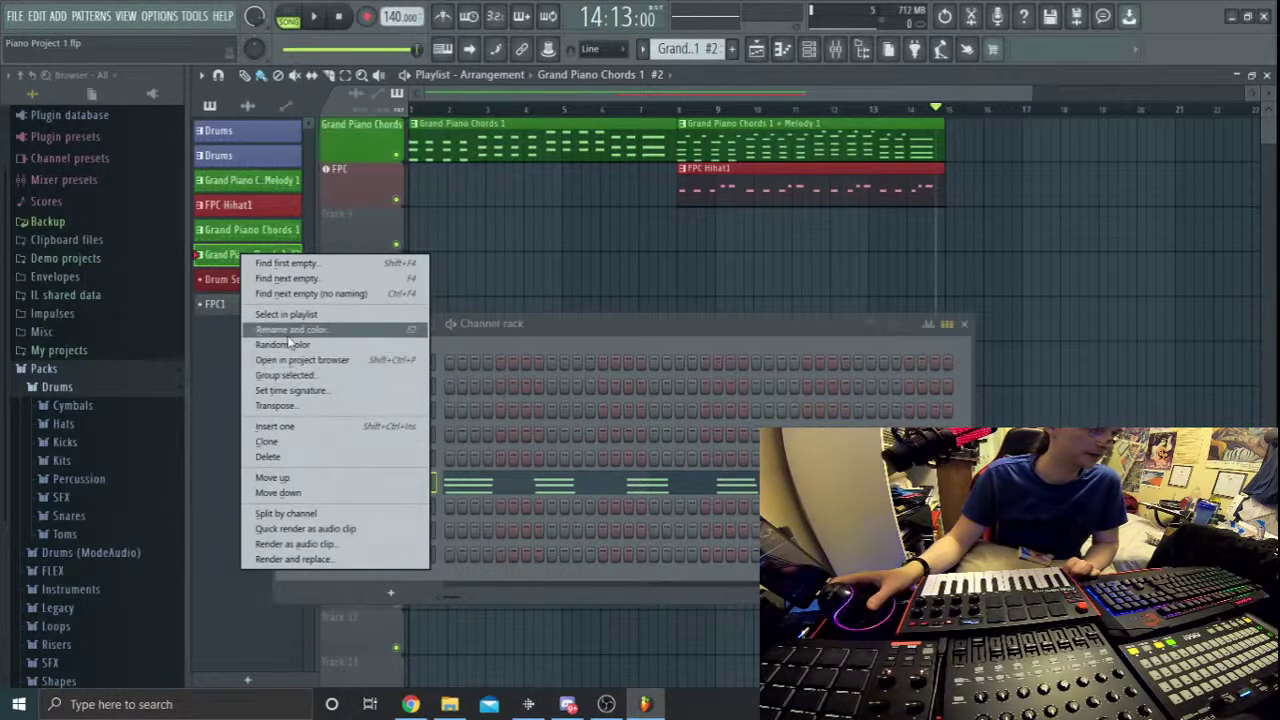
click(290, 329)
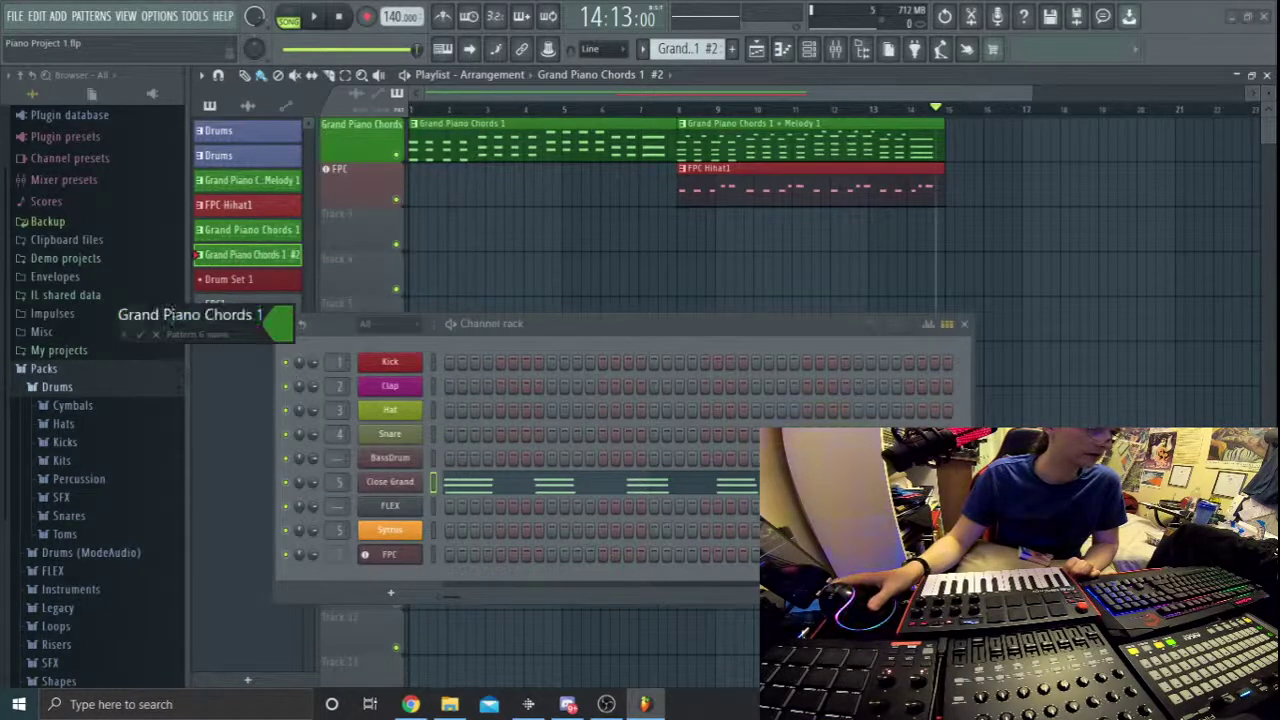
text(#2)
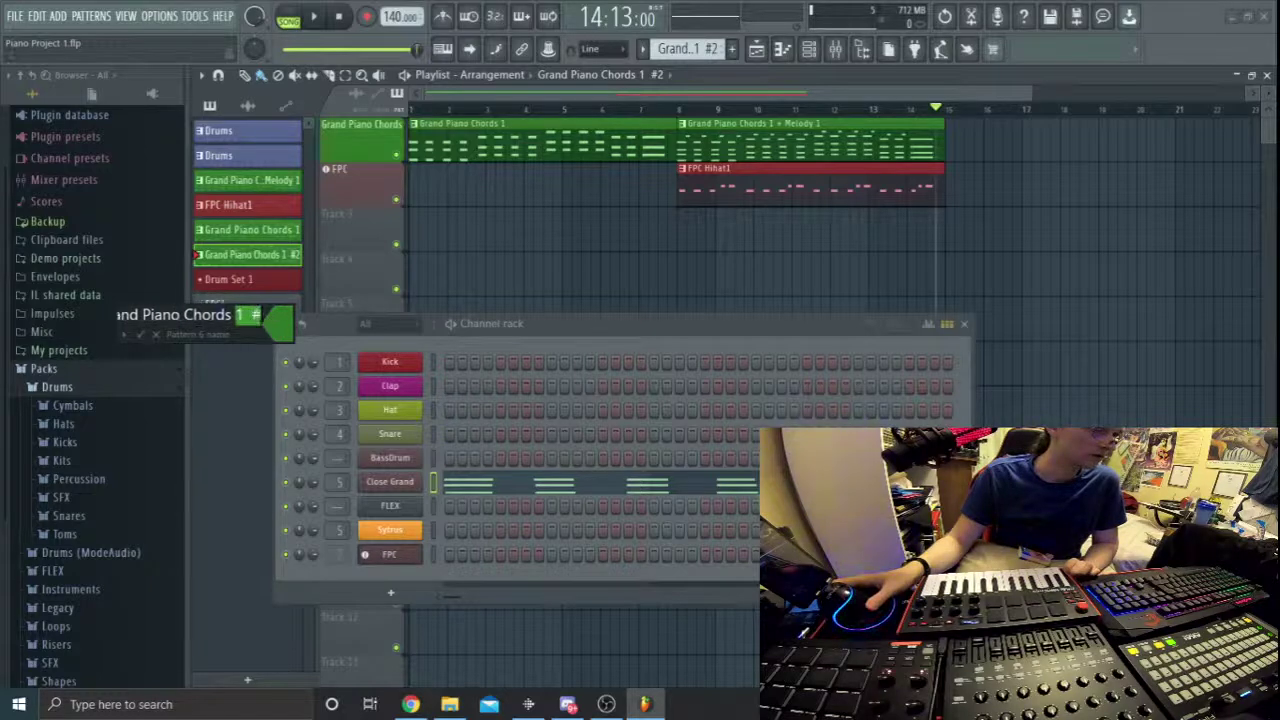
key(shift+Left)
key(shift+Left)
key(shift+Left)
key(shift+Left)
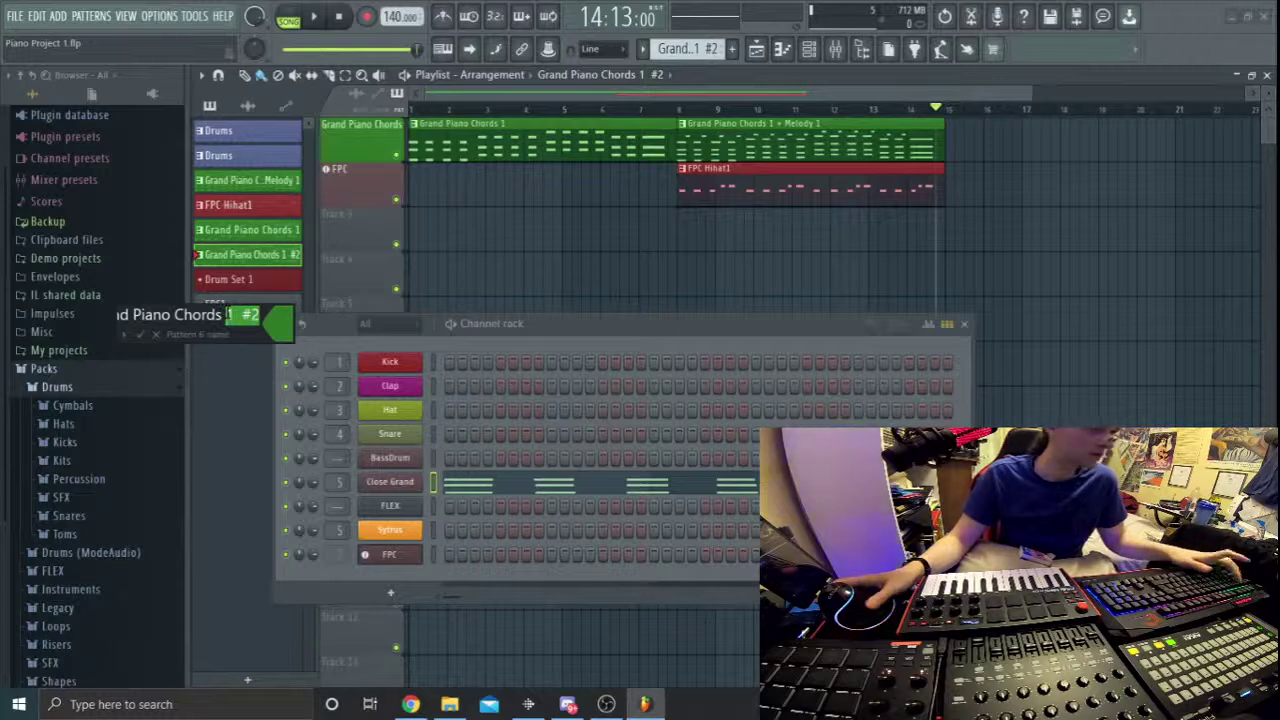
text(2)
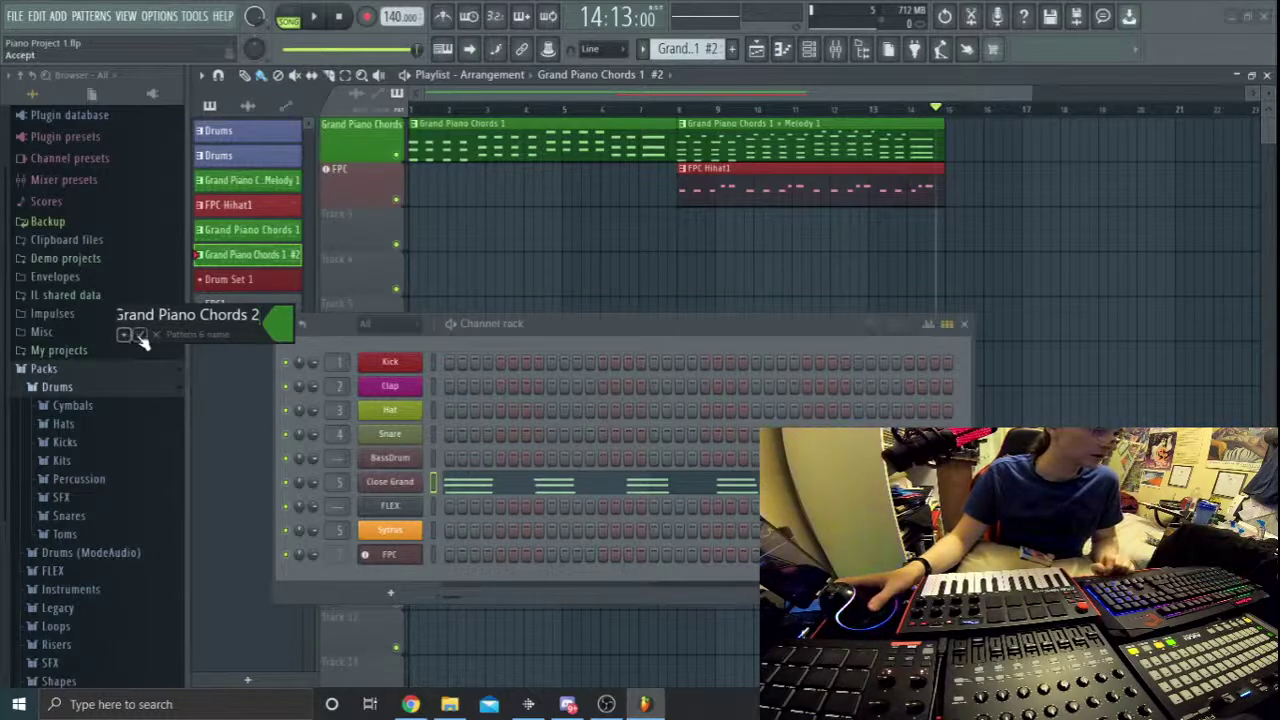
key(Return)
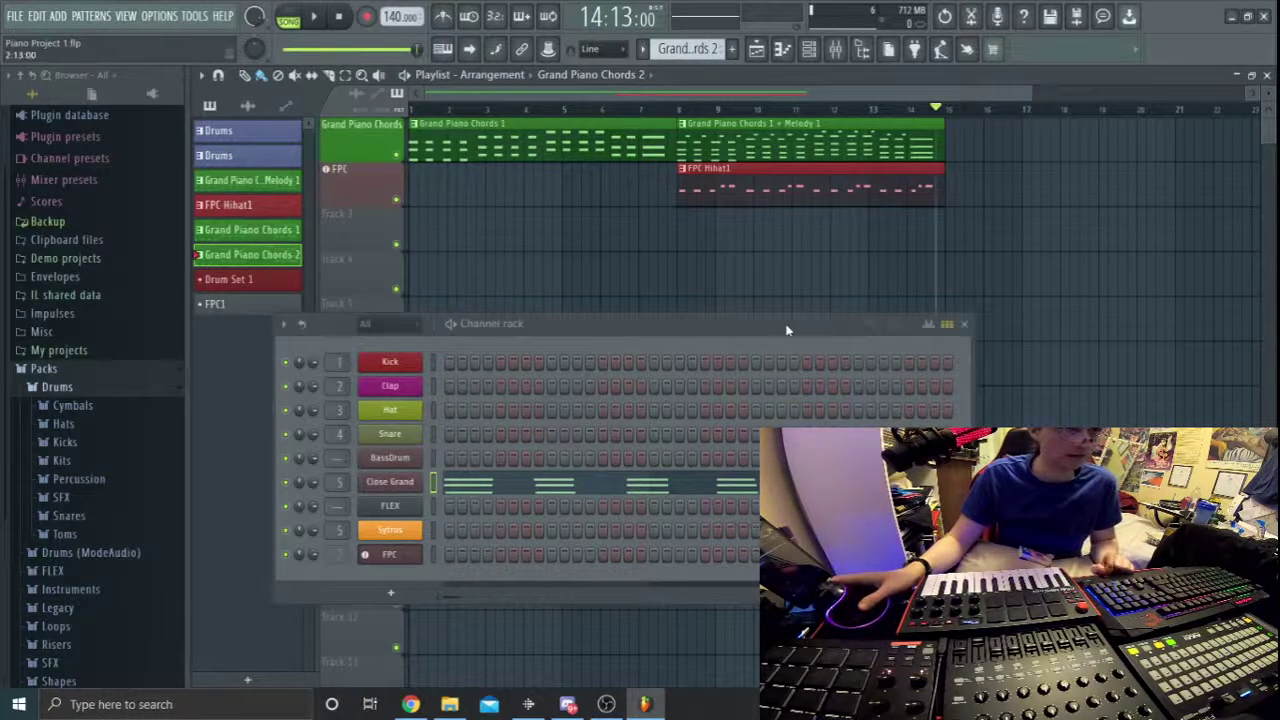
Show the Close Grand instrument and move the channel rack aside so its zone list is visible.
drag(400, 323, 444, 293)
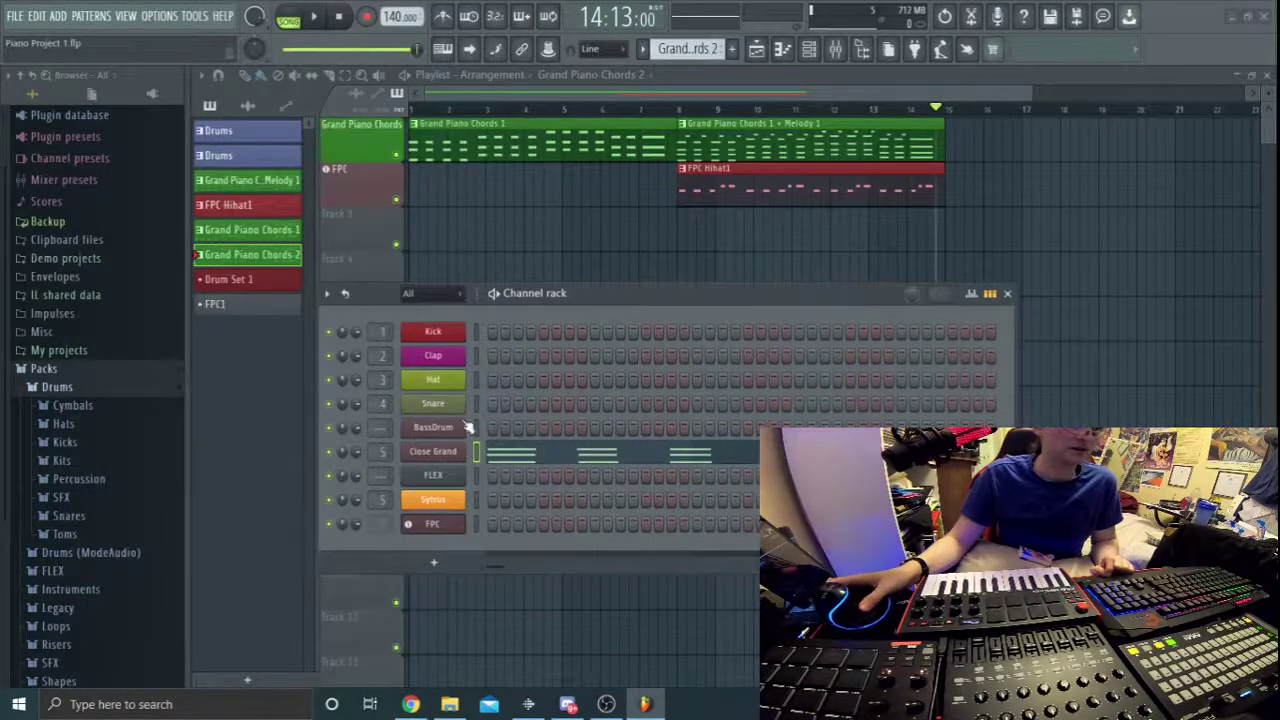
click(440, 453)
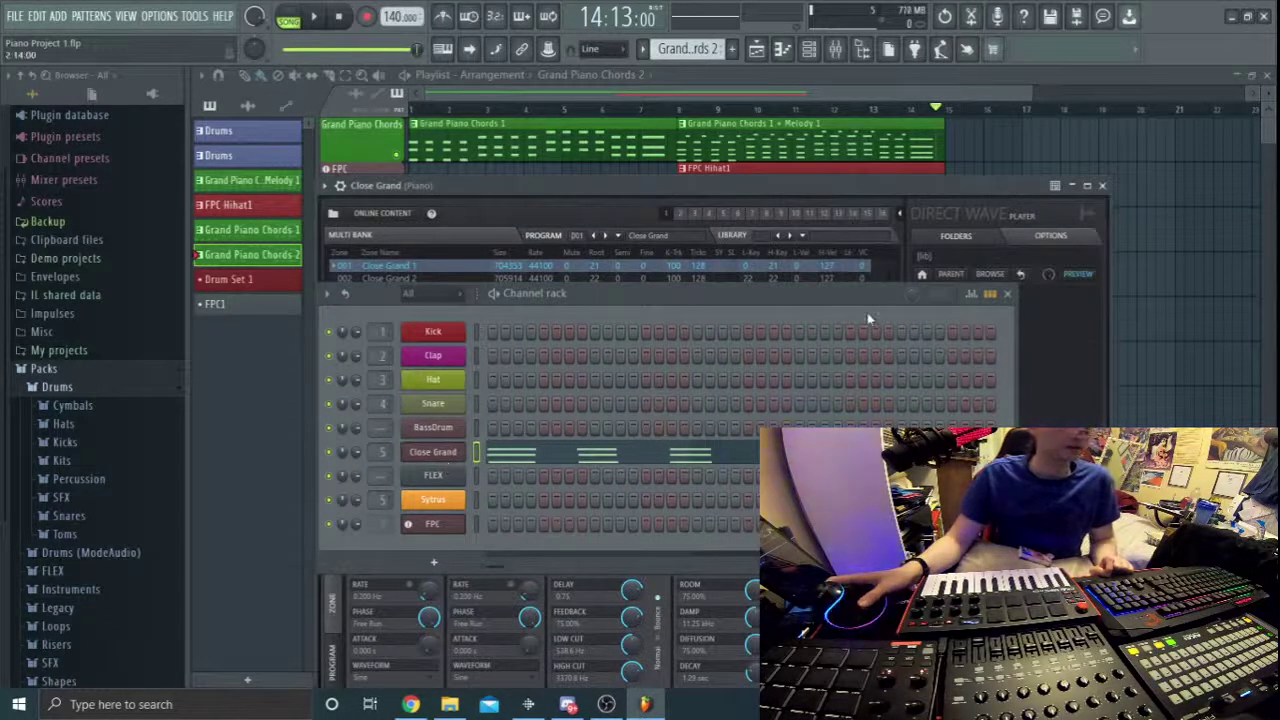
drag(822, 295, 1094, 187)
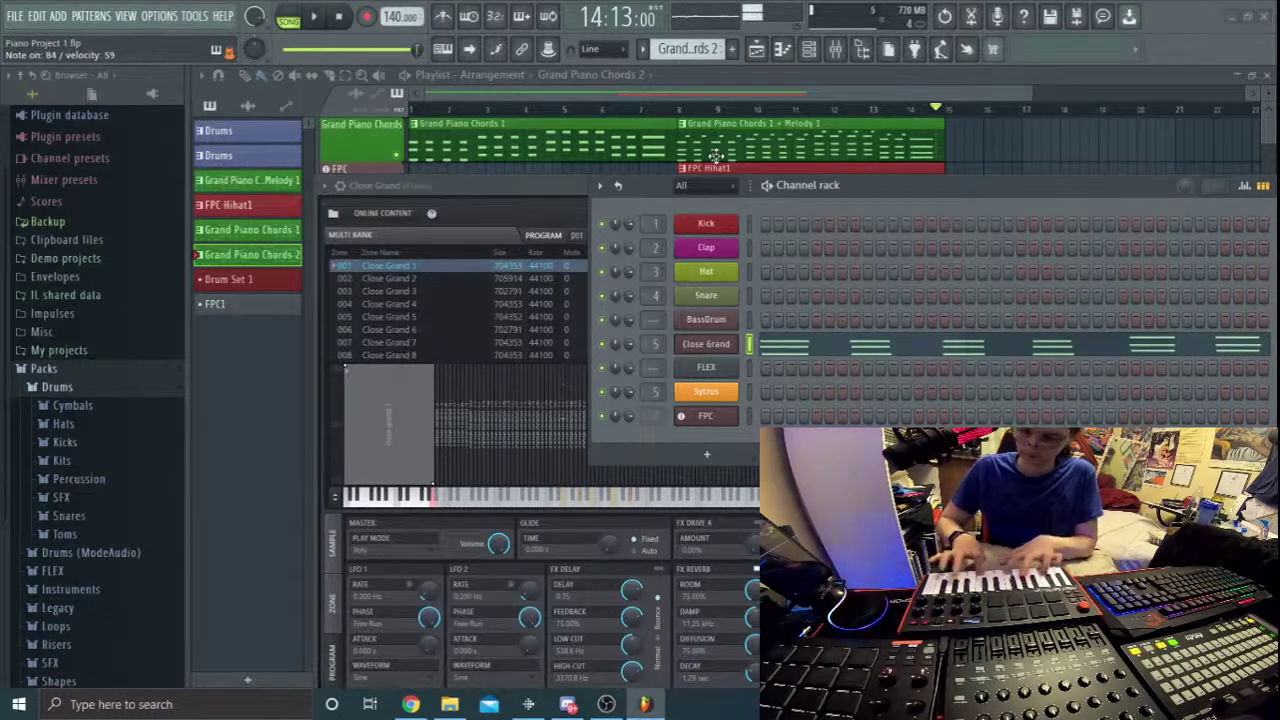
In the MIDI settings, set link note on velocity to (none) for the FL STUDIO FIRE input and close the settings.
click(155, 16)
click(210, 50)
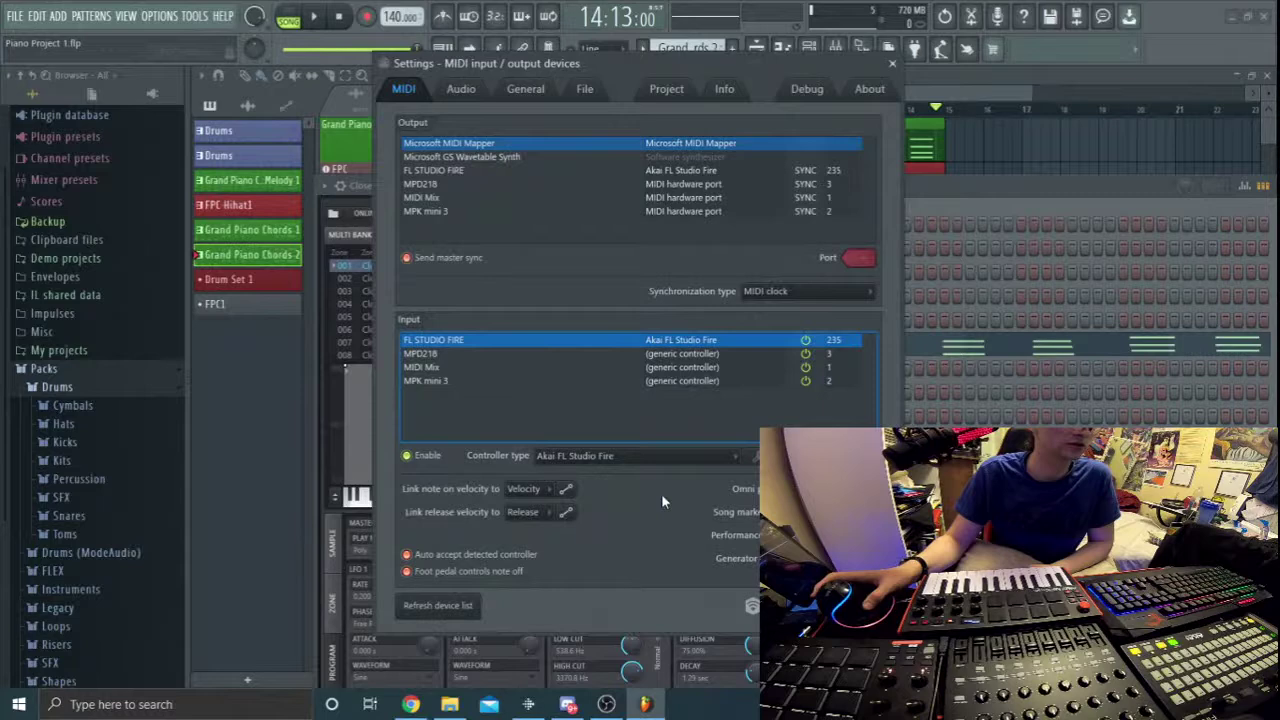
click(524, 488)
click(531, 504)
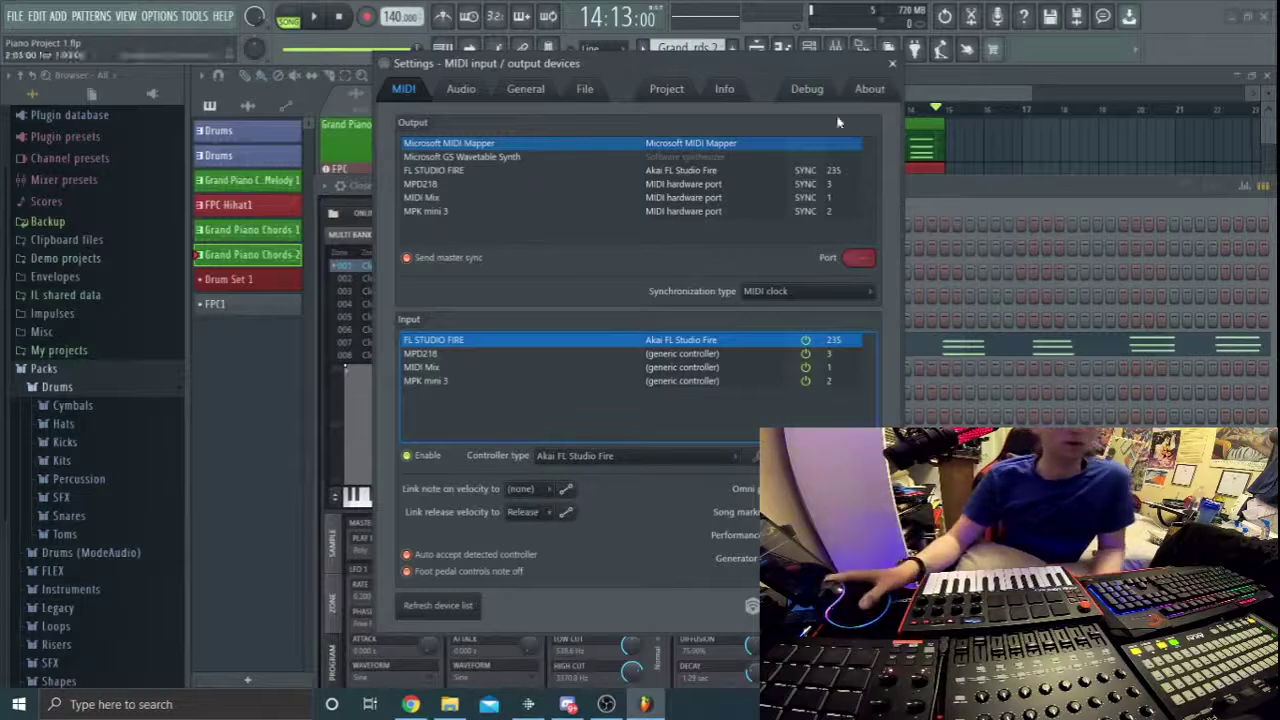
drag(787, 65, 568, 181)
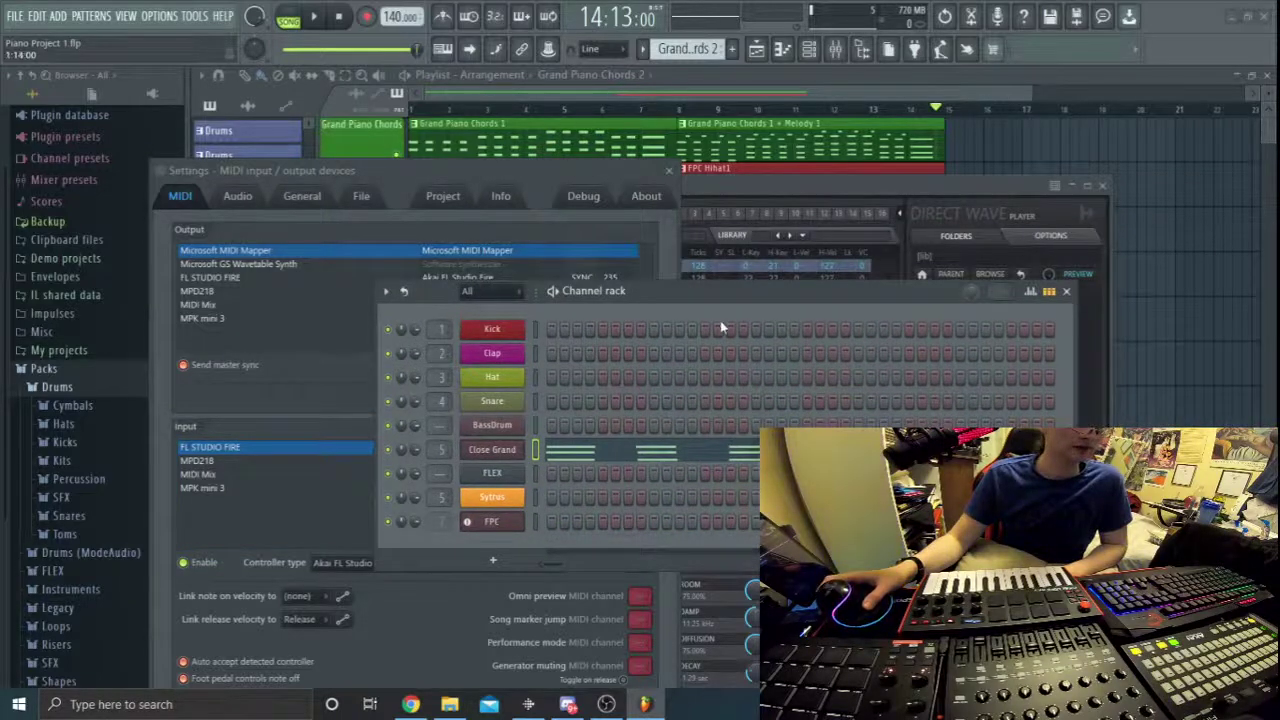
drag(727, 285, 994, 298)
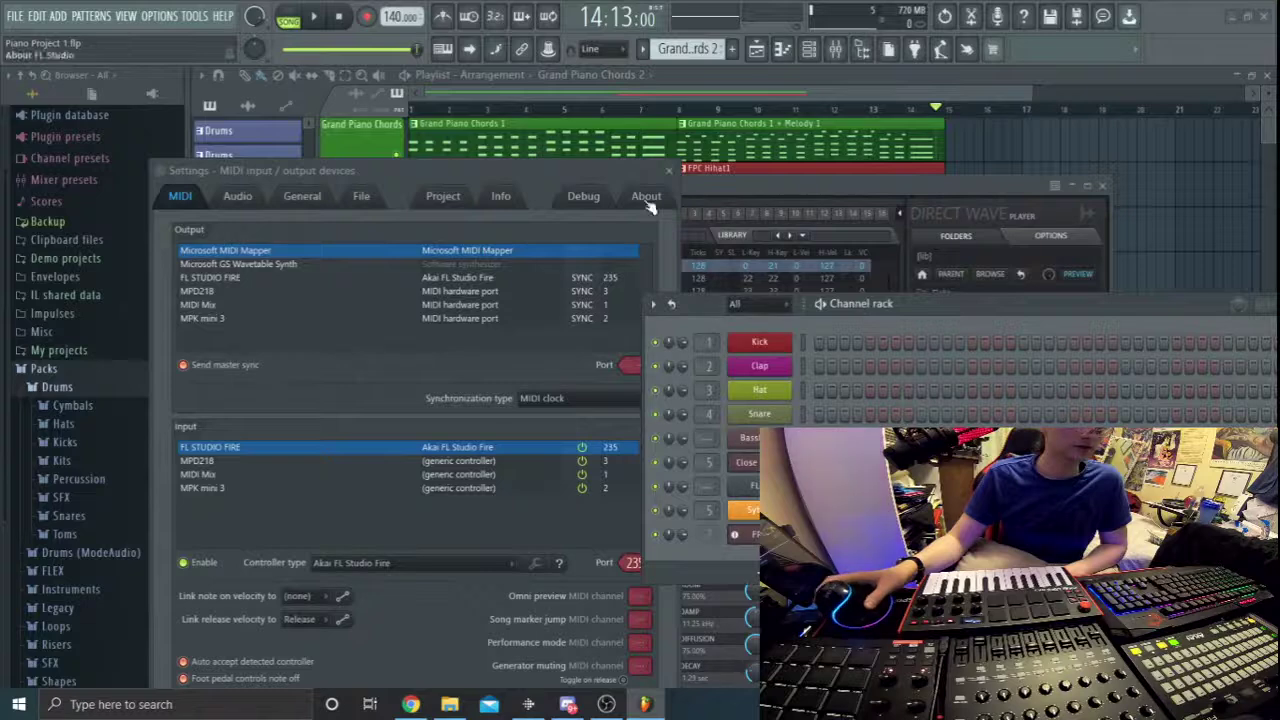
click(681, 188)
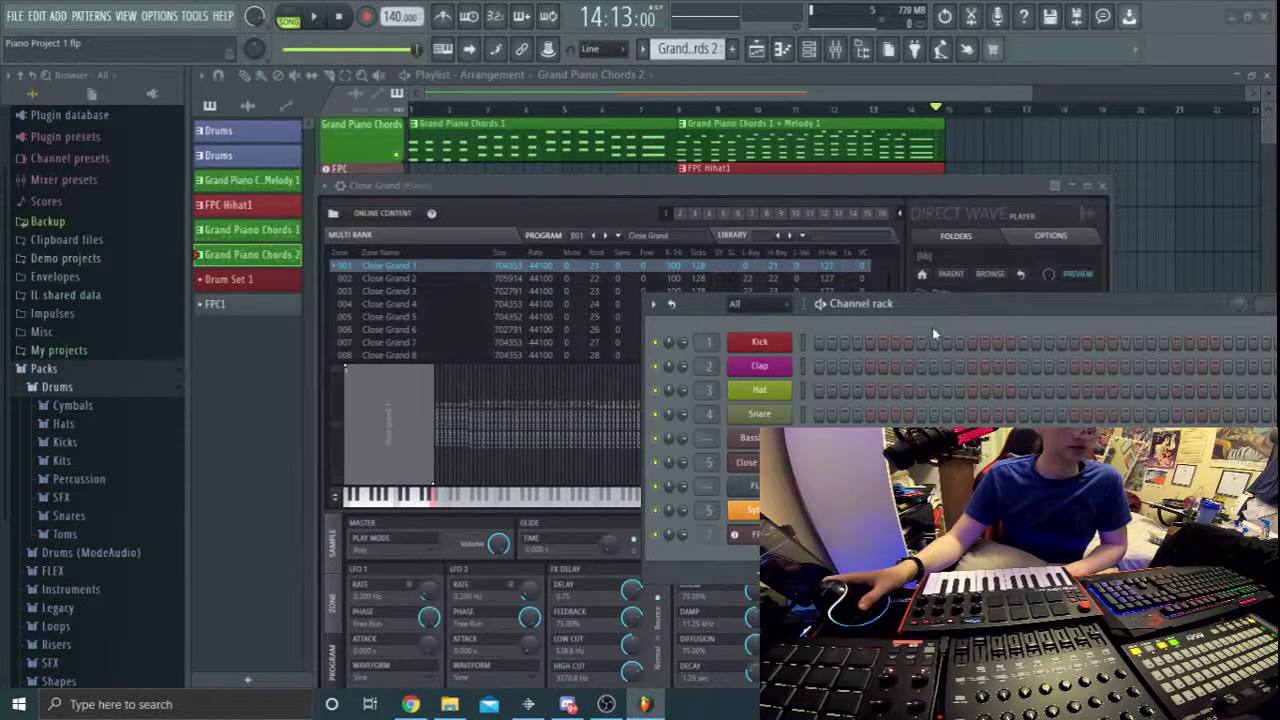
Open the Close Grand notes in the piano roll and move it up next to the instrument, with the channel rack below.
key(F6)
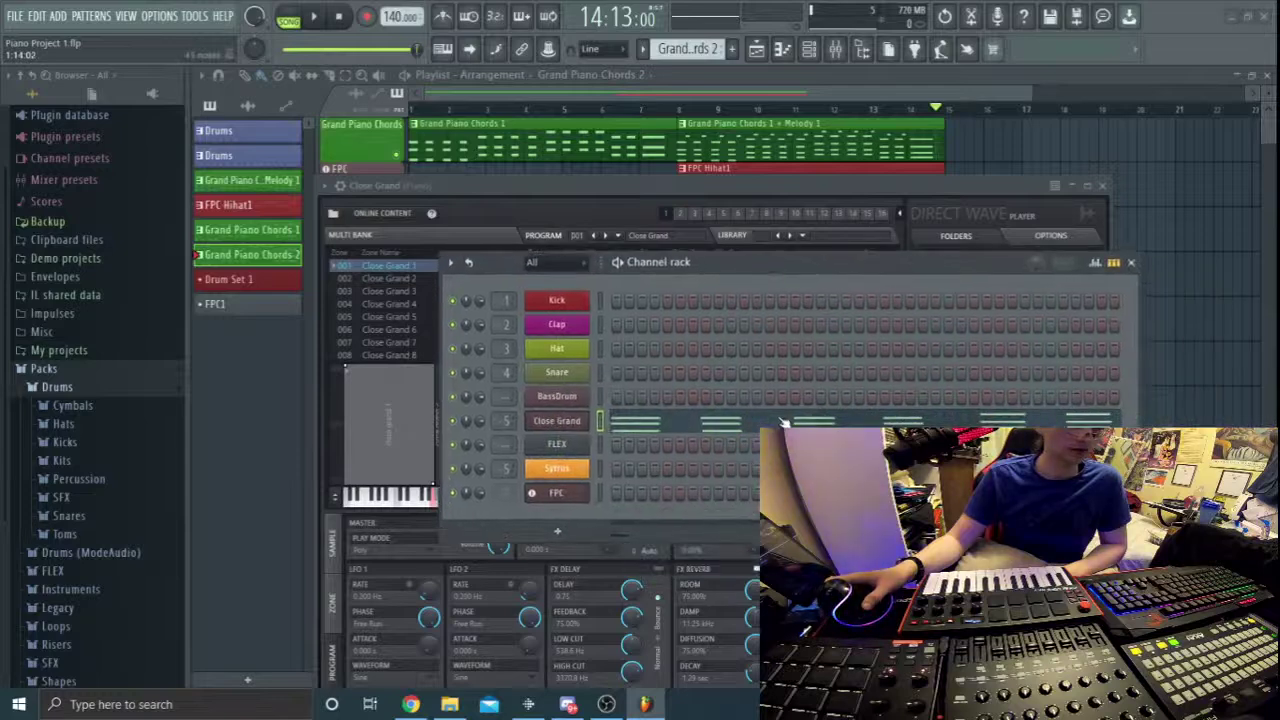
click(810, 600)
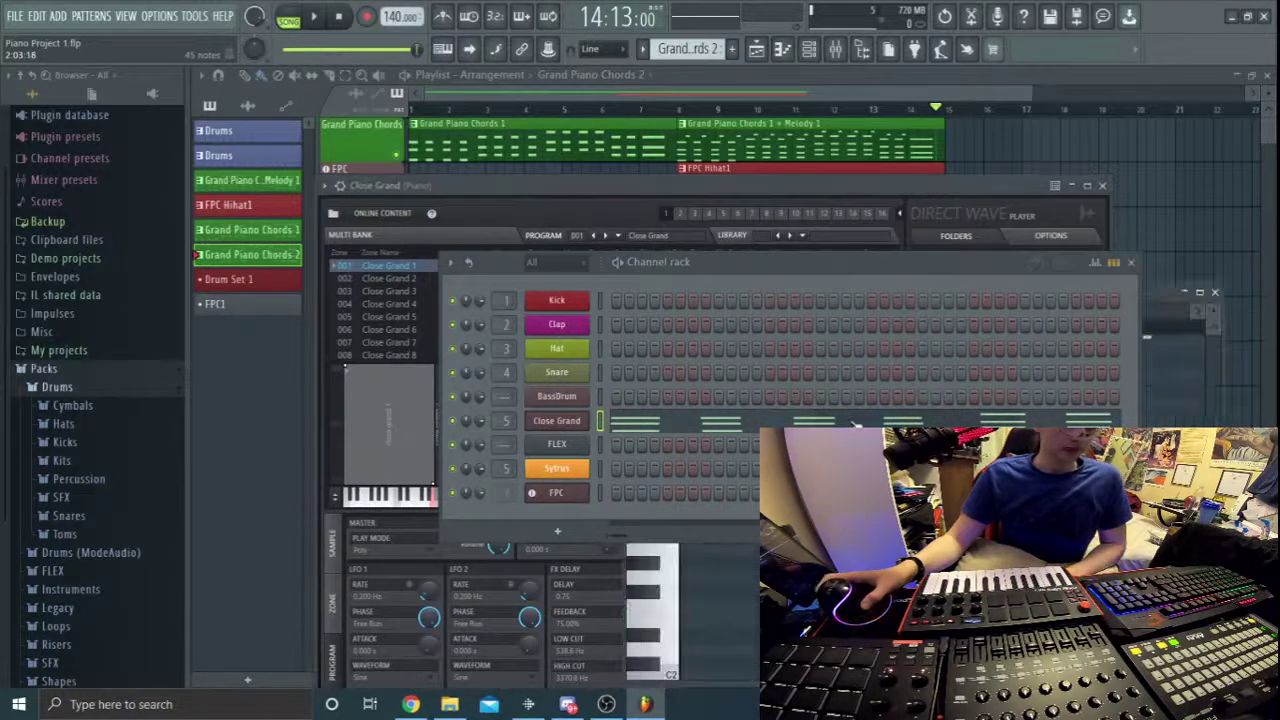
drag(960, 264, 1000, 55)
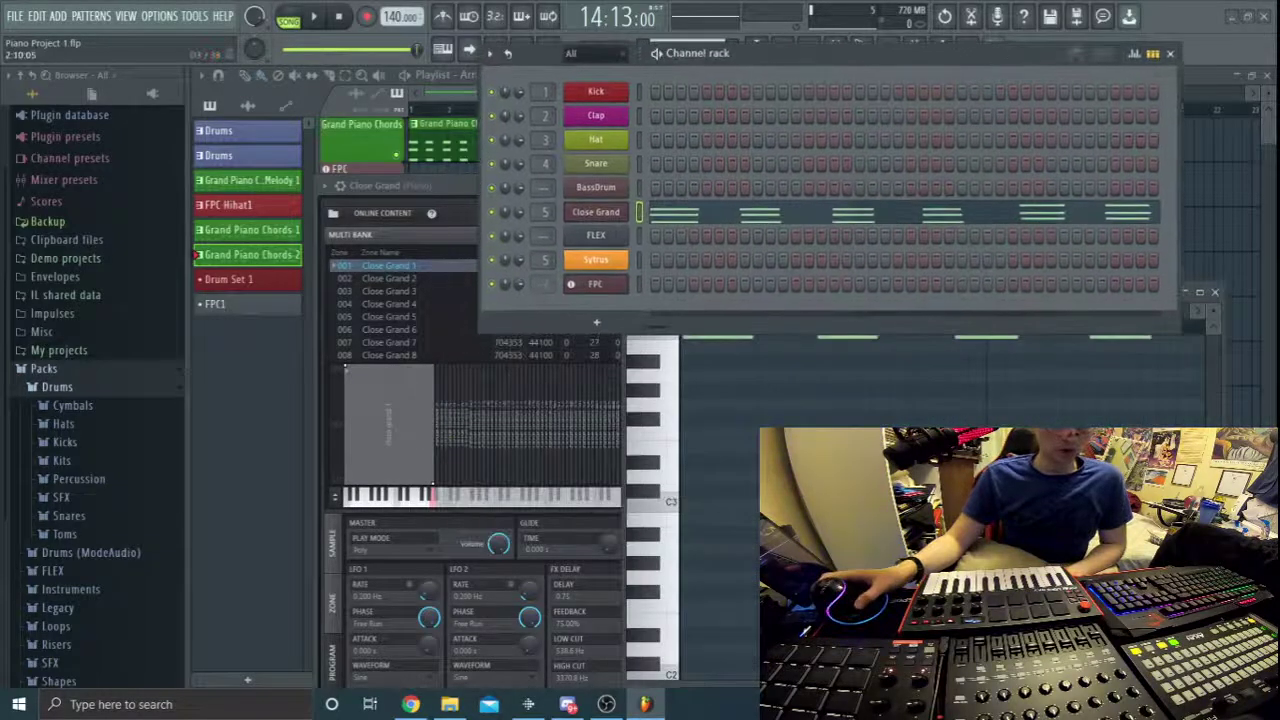
click(1212, 310)
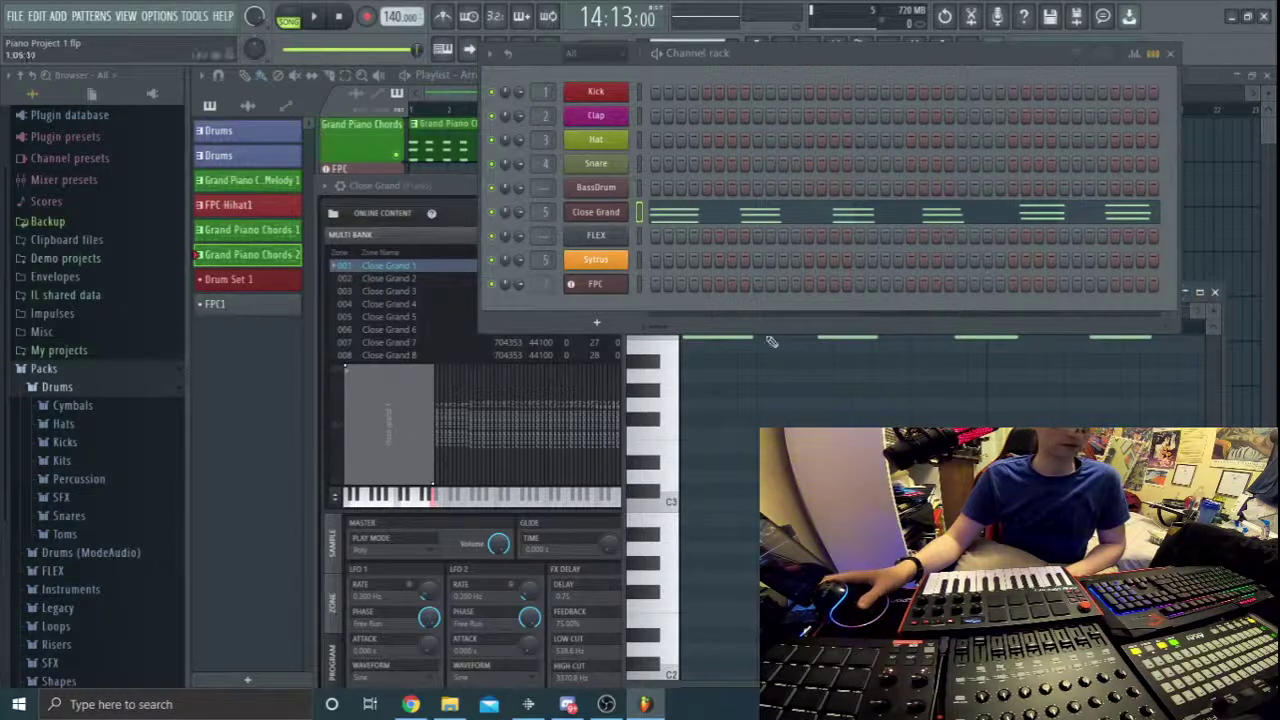
drag(697, 53, 507, 408)
drag(1150, 310, 1143, 98)
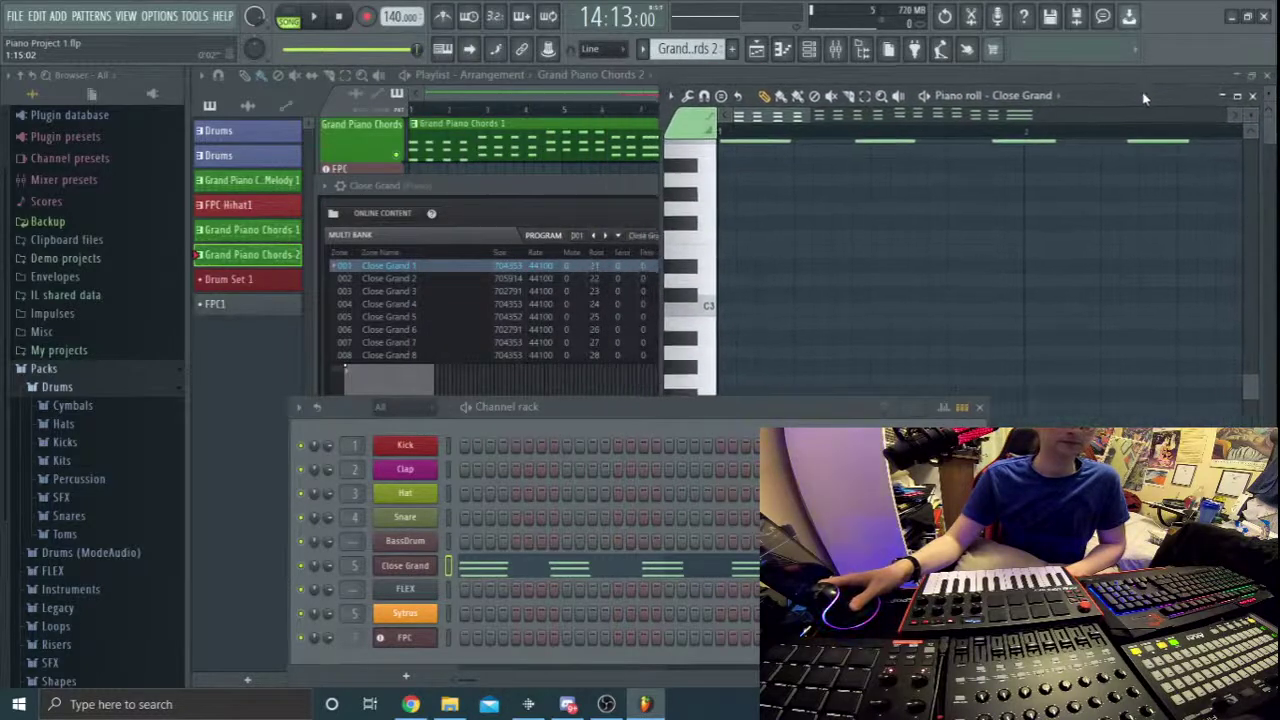
Place the channel rack beside the piano roll and show the Close Grand chord notes around C4.
drag(790, 416, 486, 392)
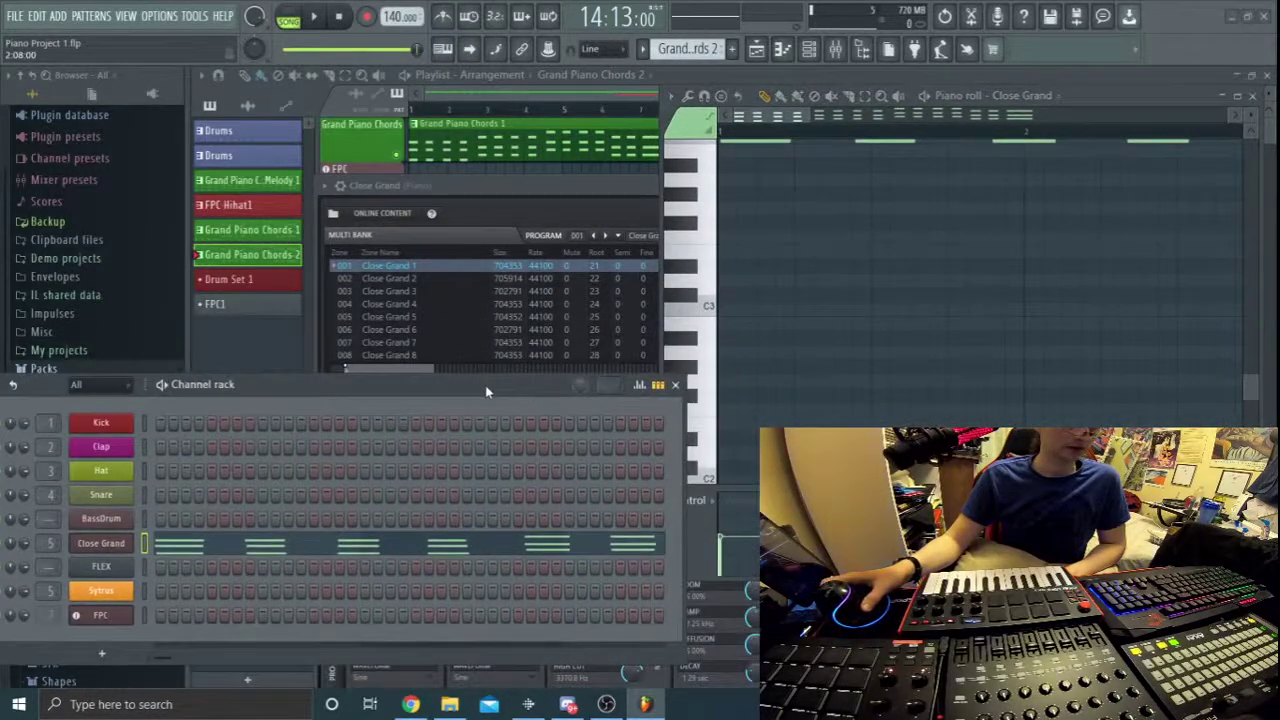
click(675, 384)
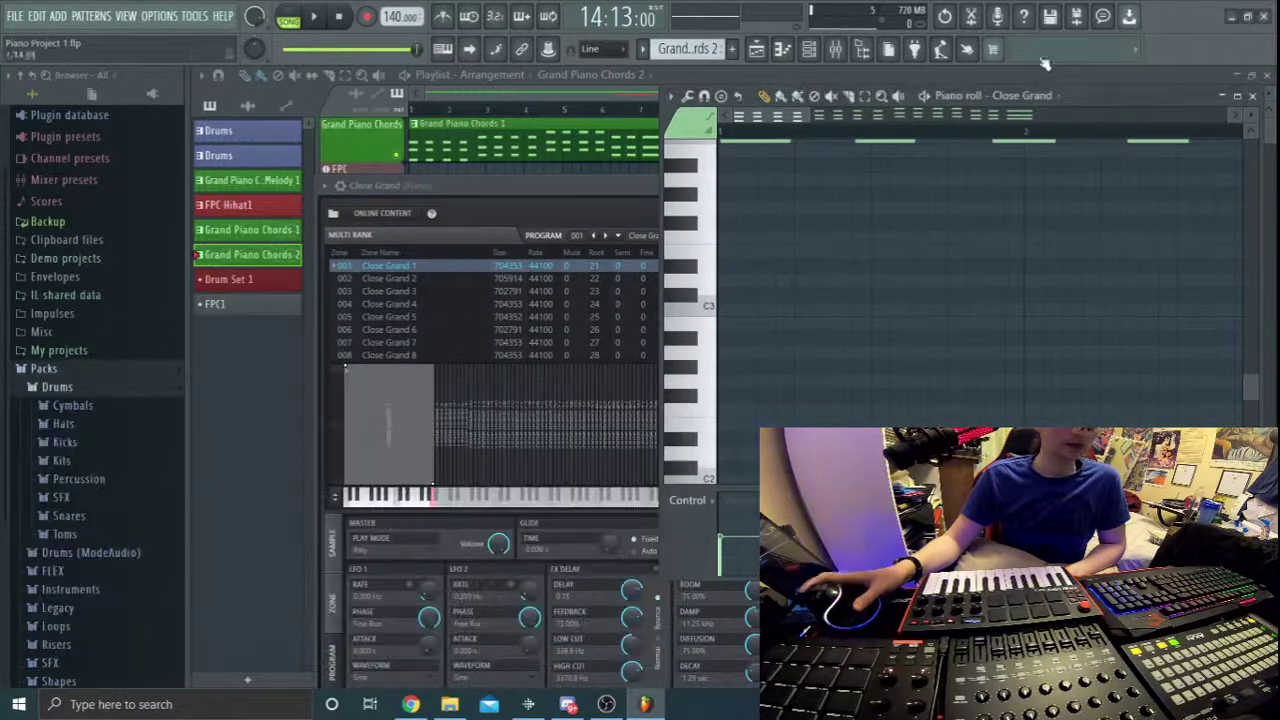
click(800, 48)
drag(540, 384, 500, 109)
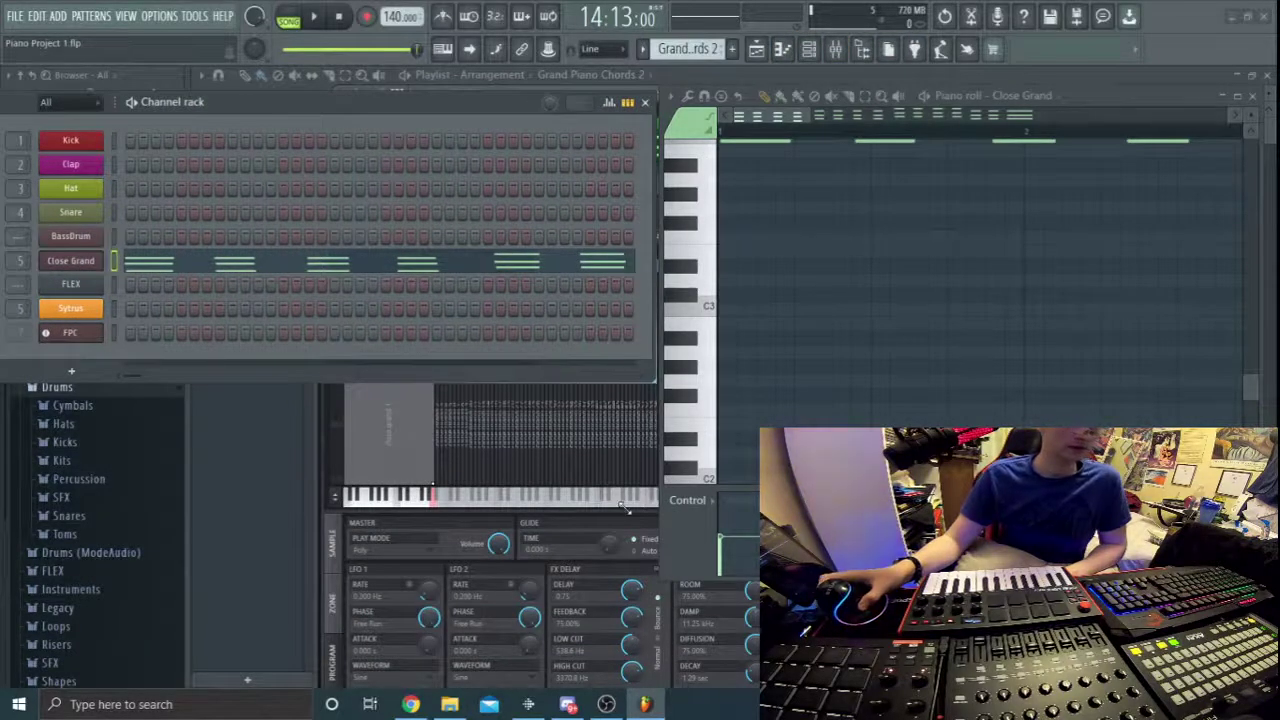
scroll(895, 421, up, 2)
scroll(895, 421, up, 1)
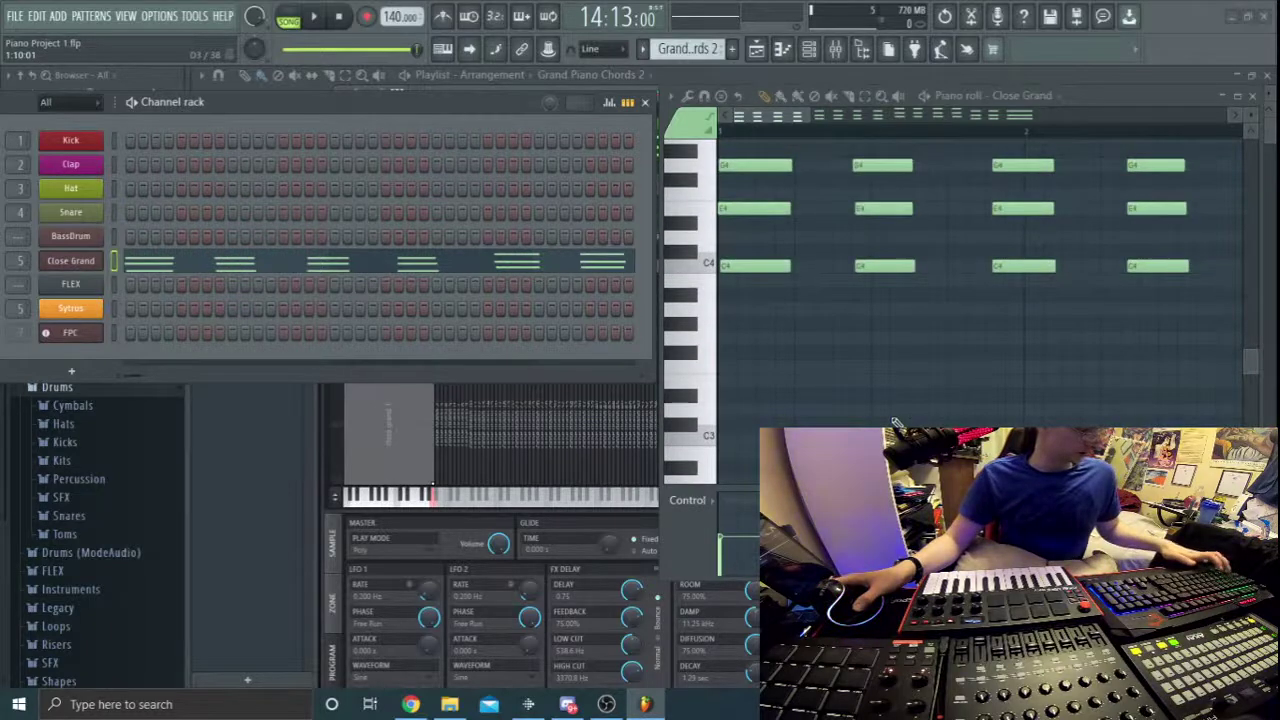
click(993, 77)
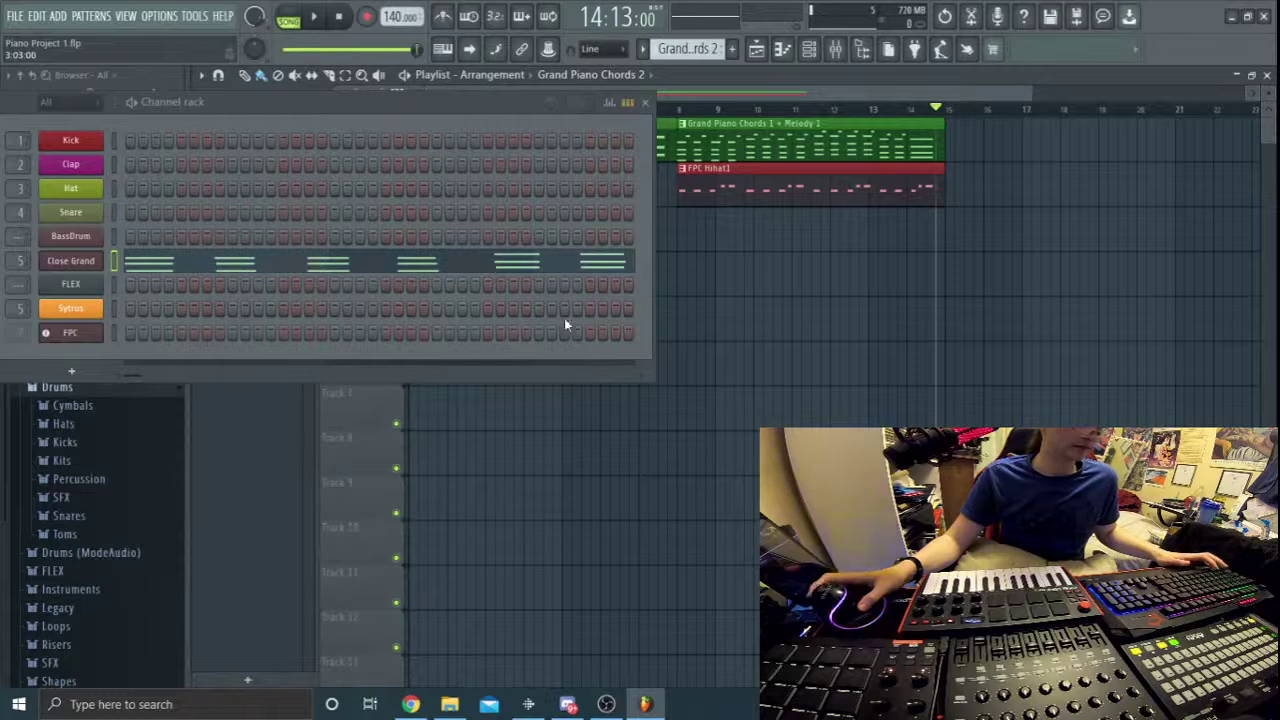
click(567, 268)
click(833, 294)
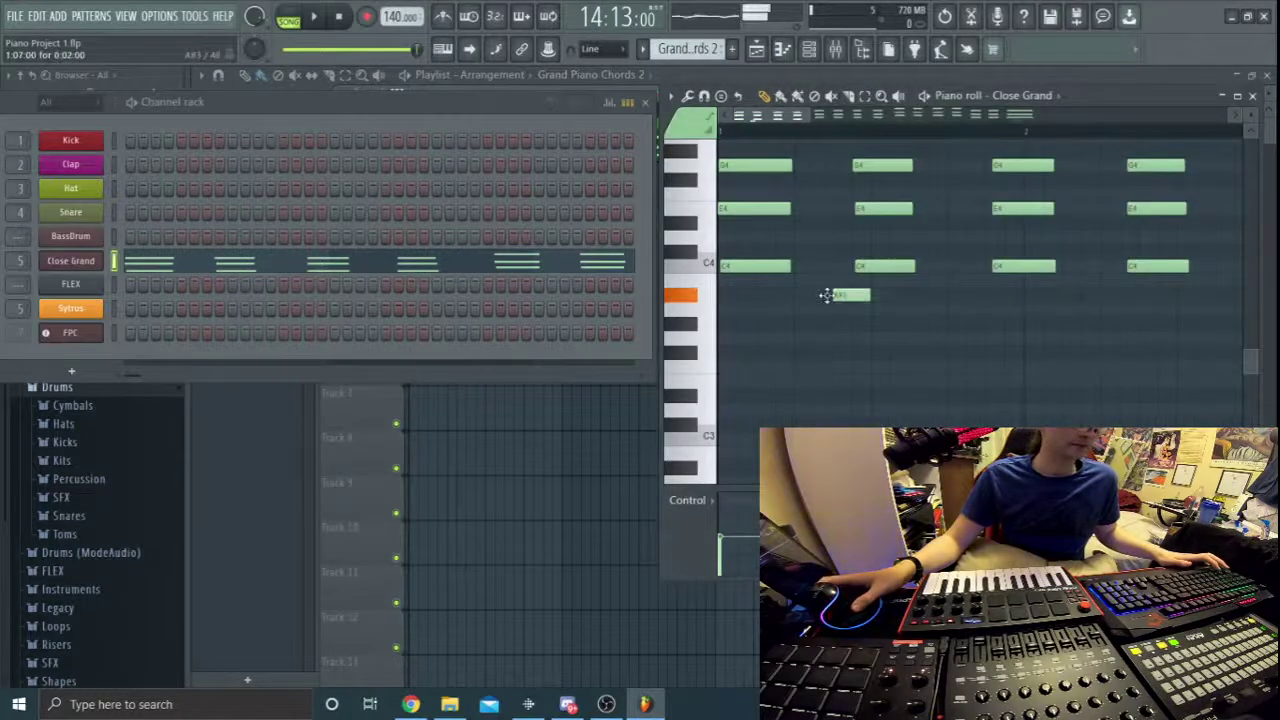
right_click(833, 294)
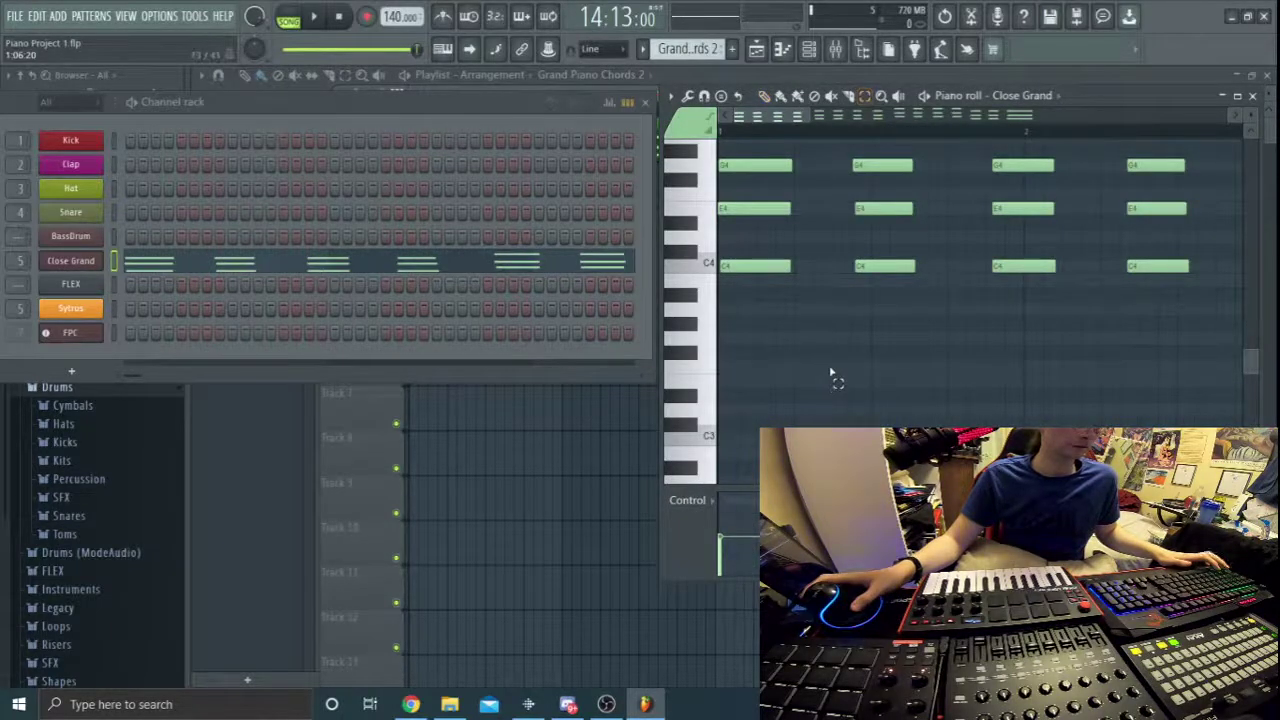
Delete all Close Grand notes from Grand Piano Chords 2, and lower the channel rack and piano roll to uncover the playlist.
key(ctrl+a)
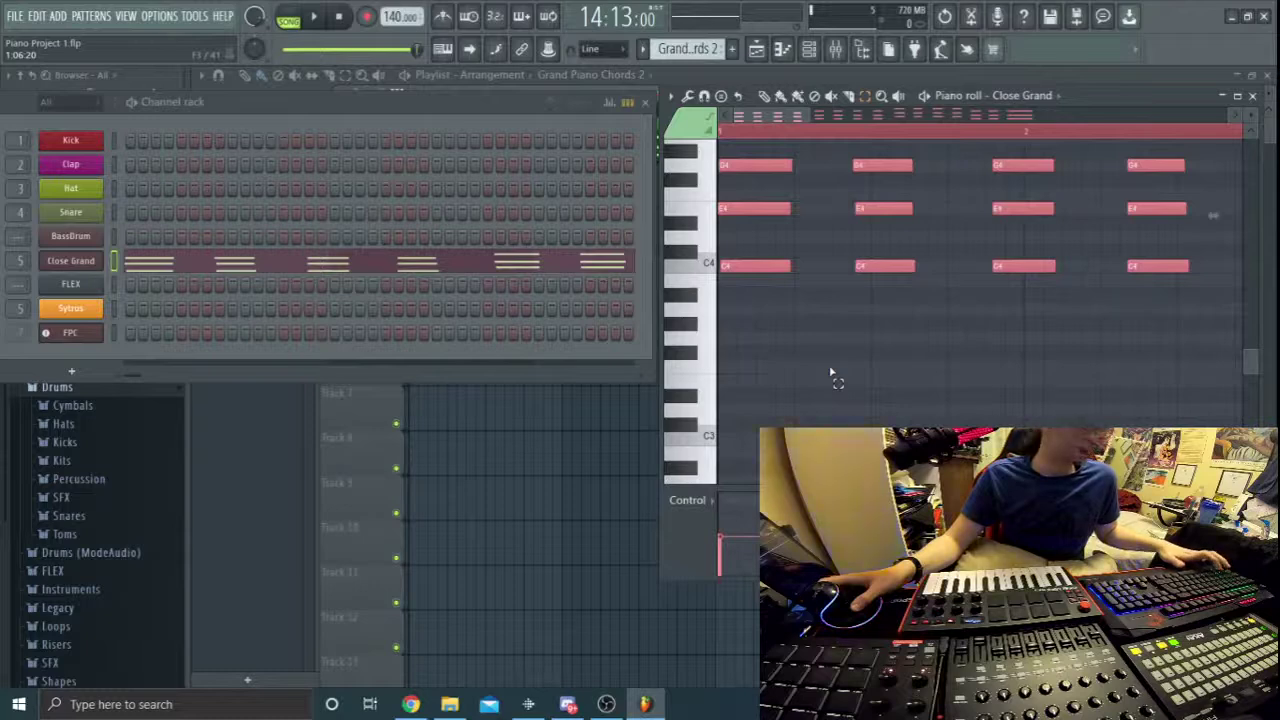
key(Delete)
drag(517, 103, 512, 412)
drag(1069, 96, 1048, 158)
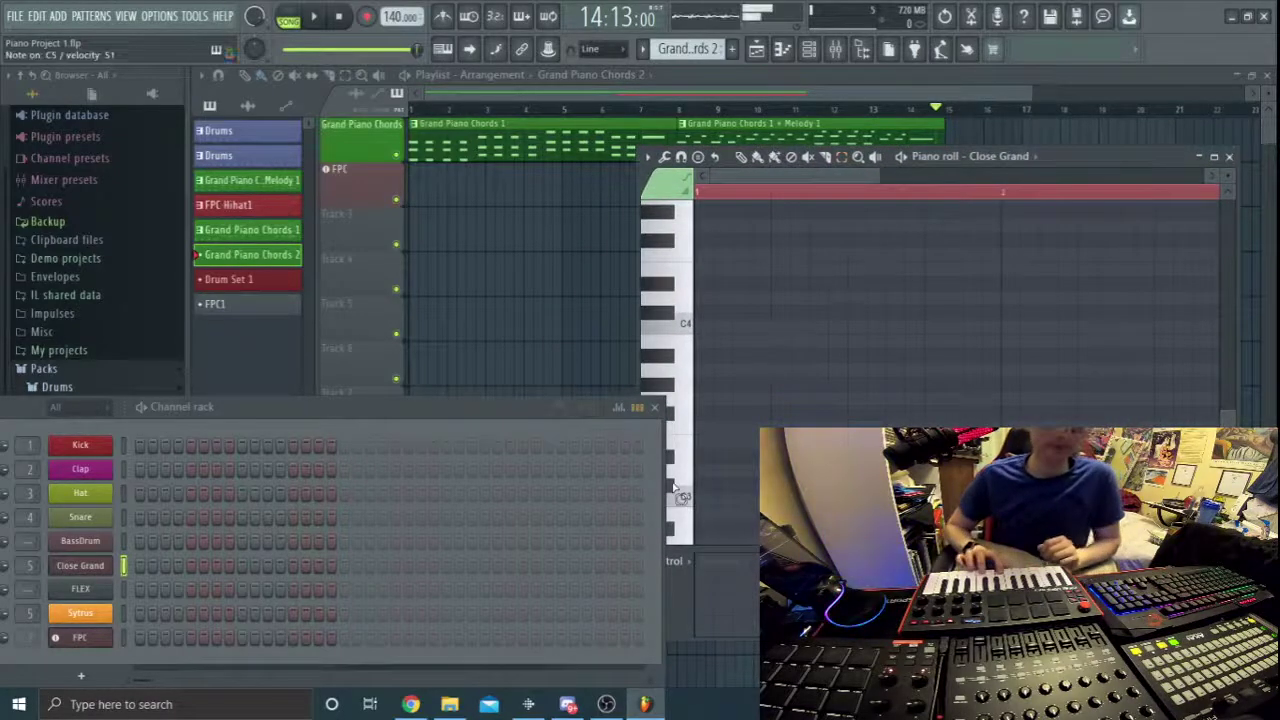
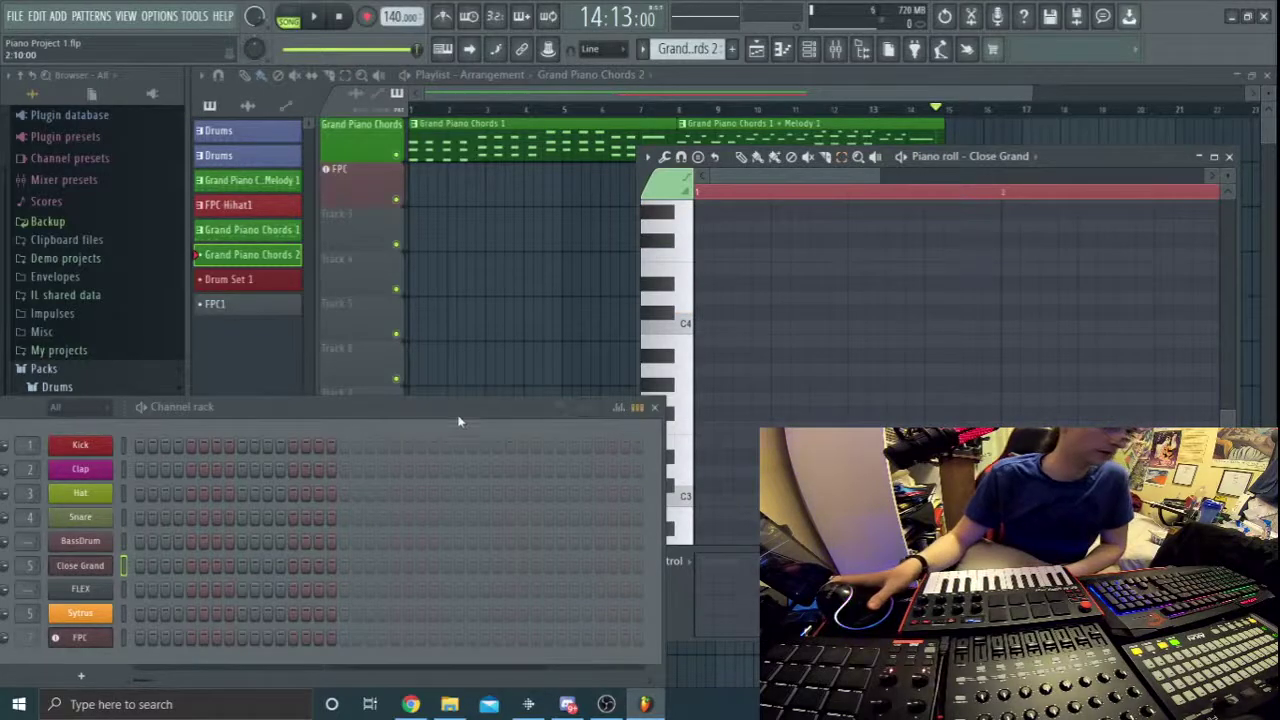
Move the channel rack further down and start recording the keyboard performance from 14:13:00.
drag(463, 410, 399, 477)
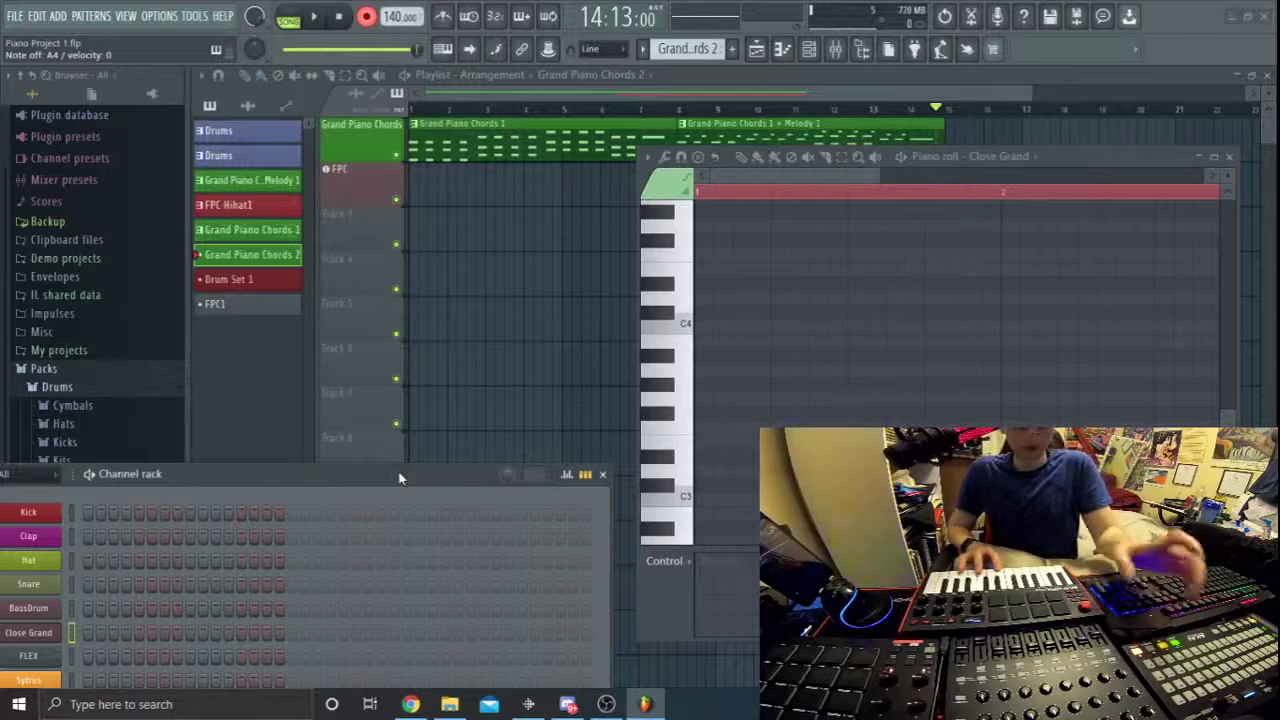
key(space)
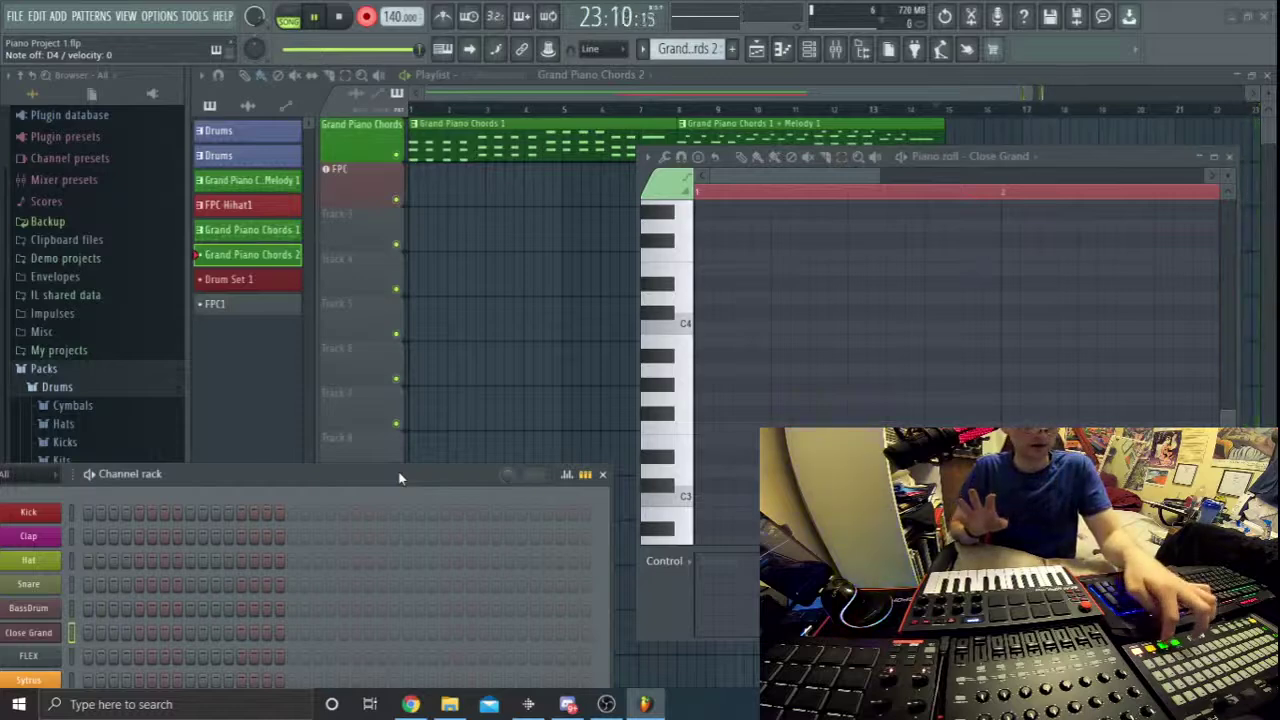
Stop recording and shift all the recorded Close Grand notes earlier so the first chord starts at bar 1.
key(space)
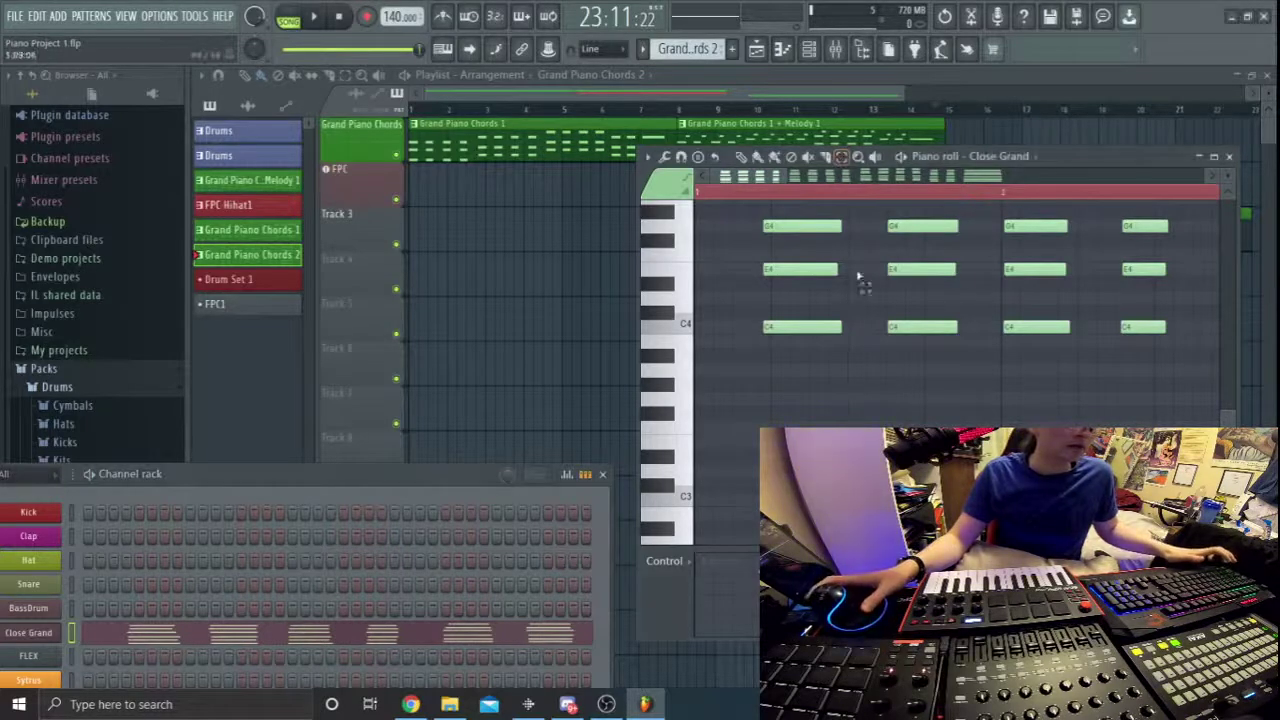
scroll(1000, 418, up, 3)
scroll(1000, 418, up, 3)
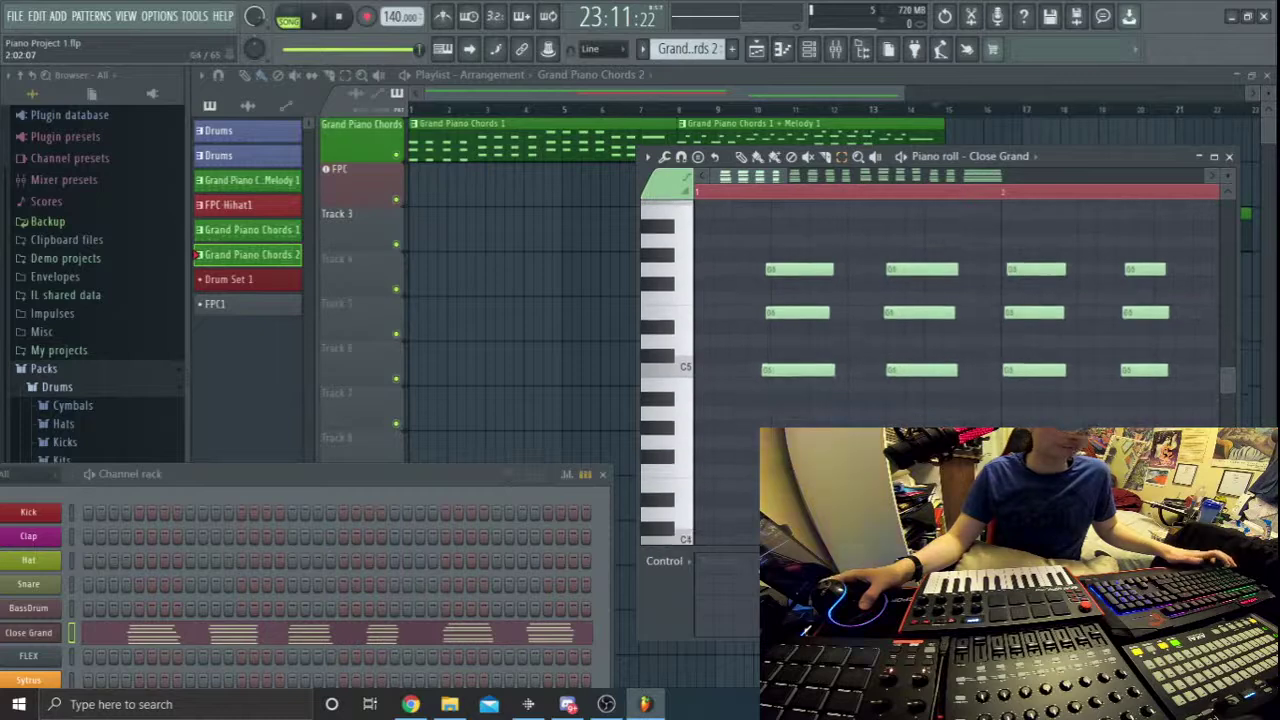
key(ctrl+a)
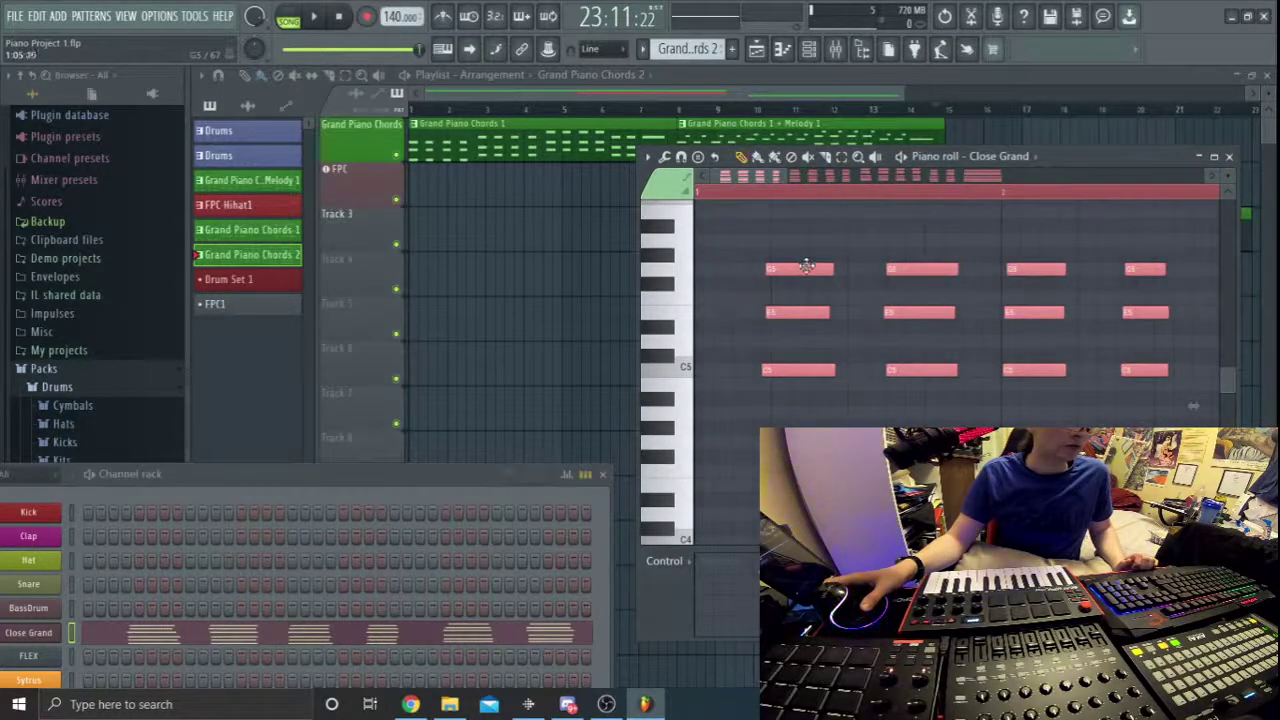
drag(806, 267, 723, 271)
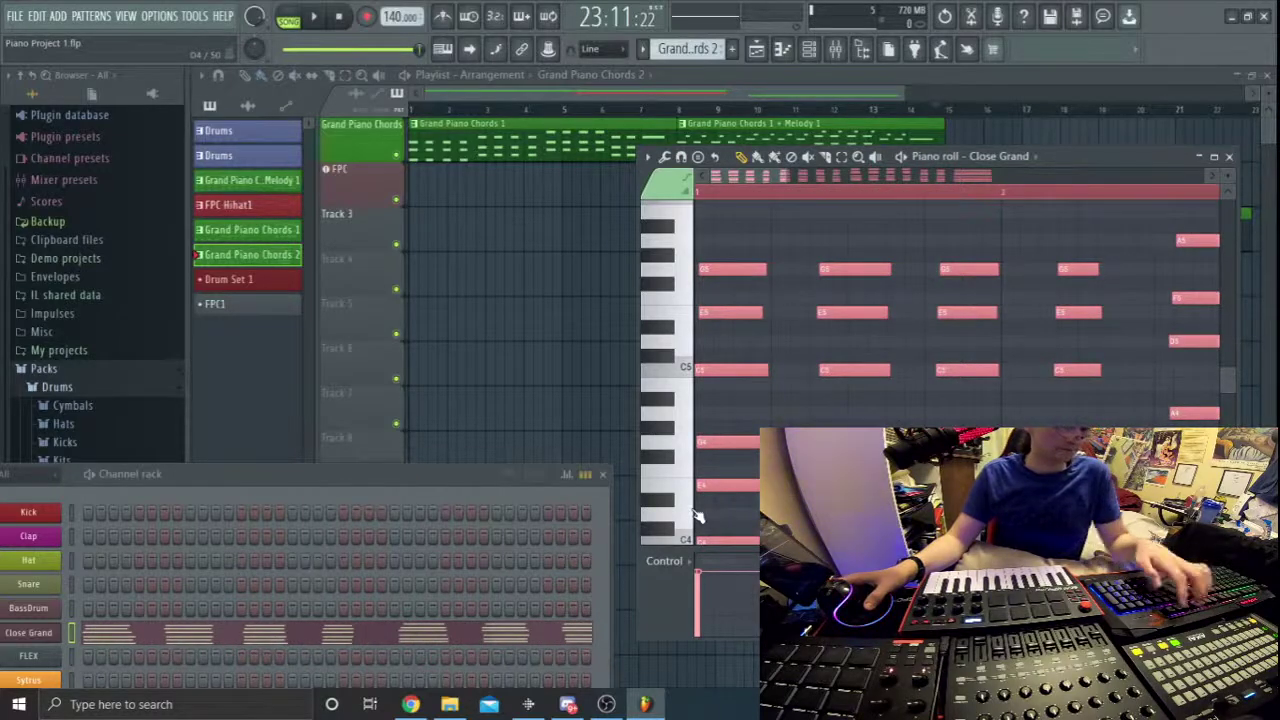
Switch playback to pattern mode, play through the Grand Piano Chords 2 pattern, and stop it.
key(l)
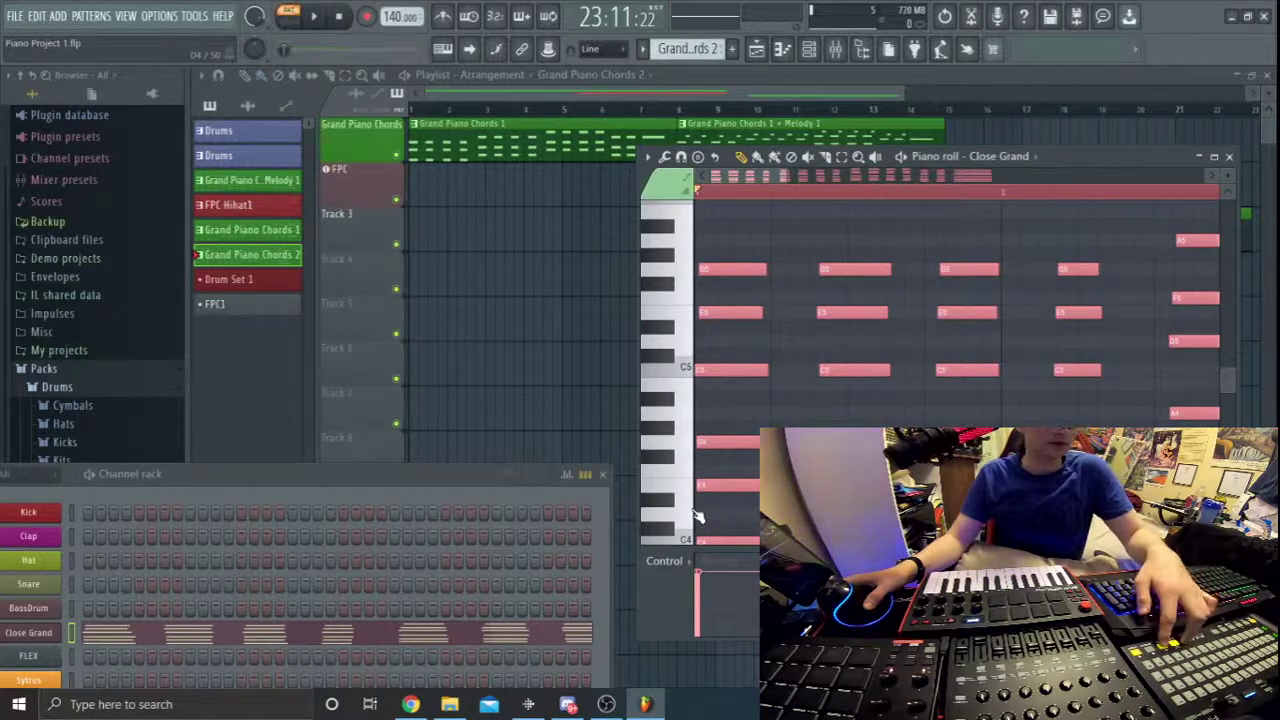
key(space)
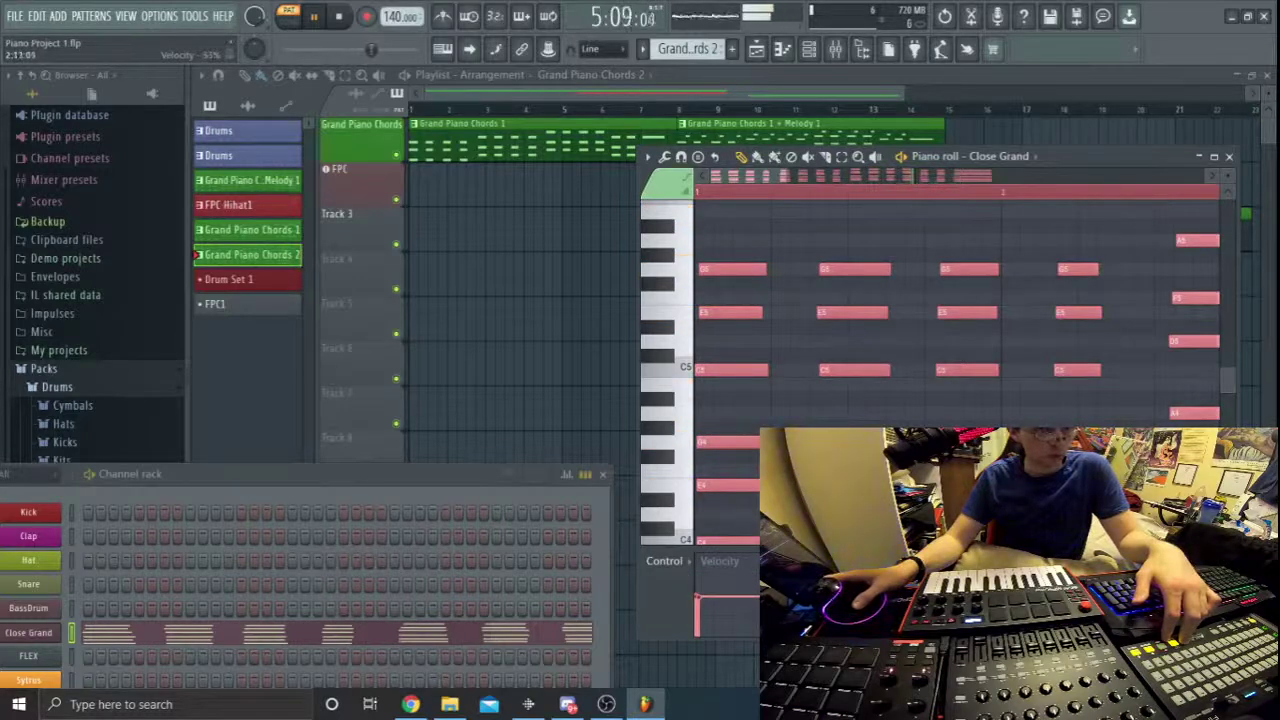
key(ctrl+z)
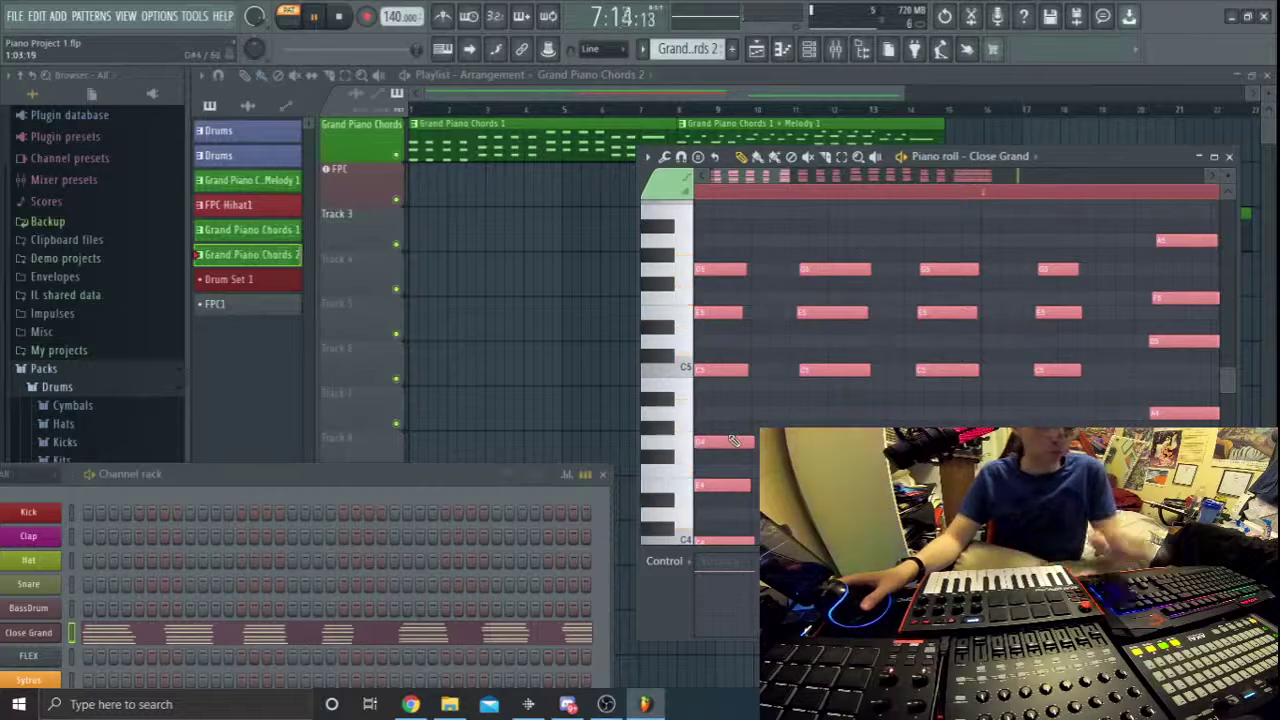
key(space)
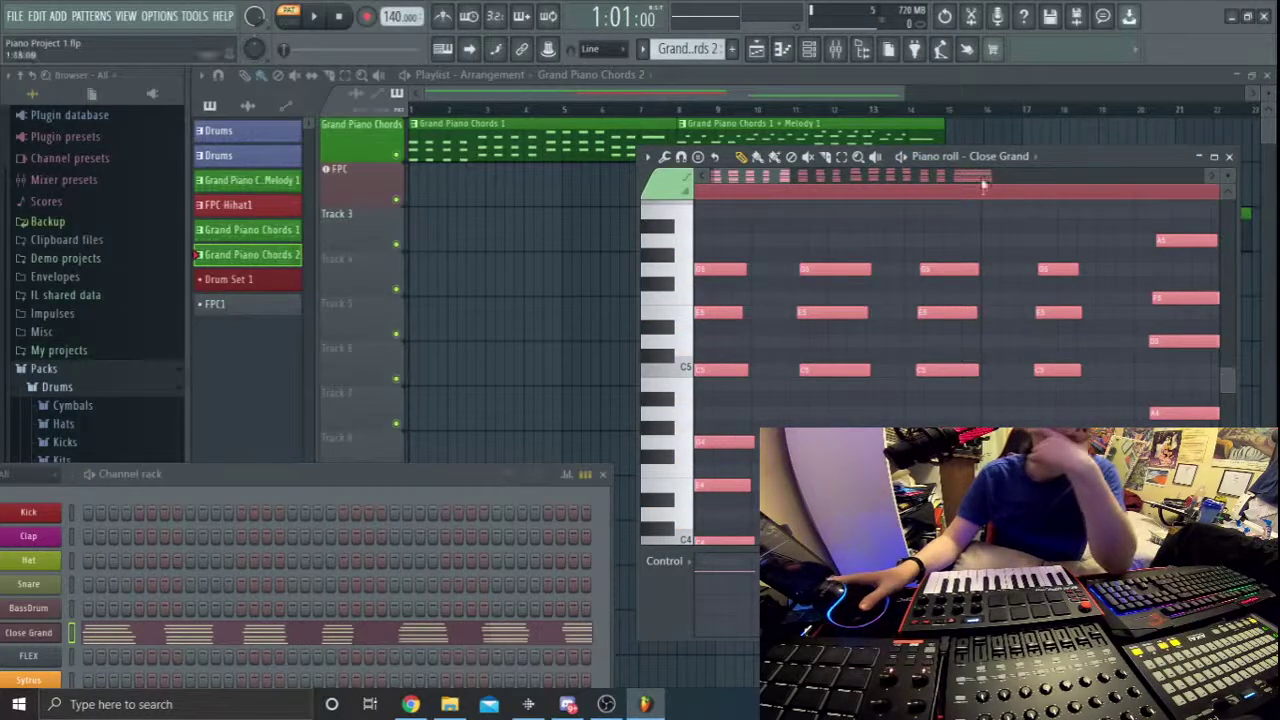
Move the Grand Piano Chords 2 clip from Track 3 to bar 15 of the first track, clearing the piano roll and repositioning the channel rack.
drag(1074, 159, 964, 418)
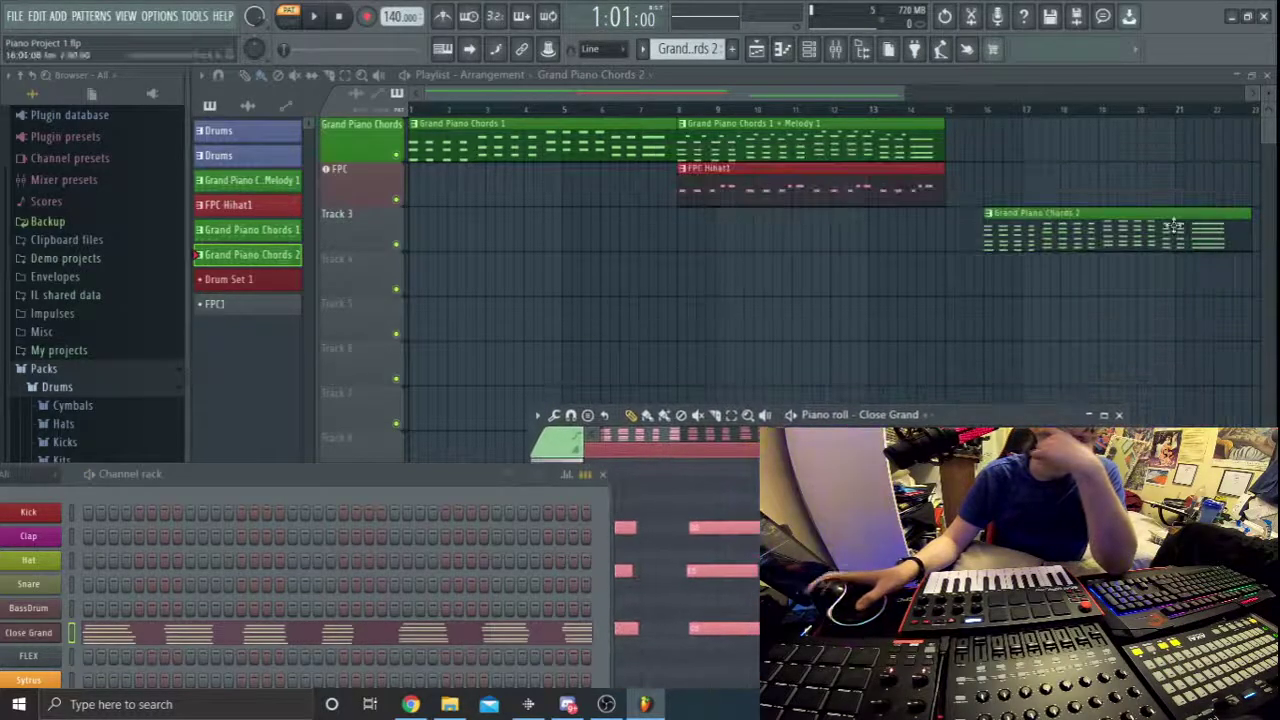
drag(1175, 227, 907, 228)
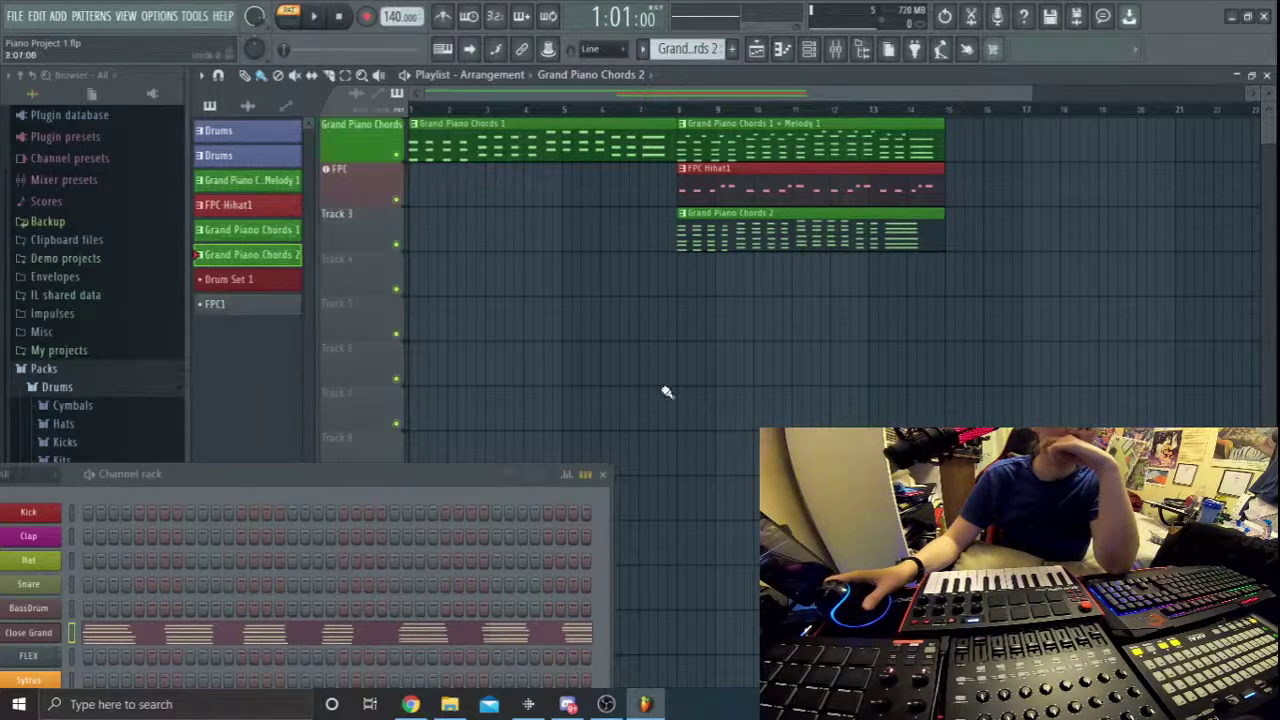
drag(435, 474, 763, 335)
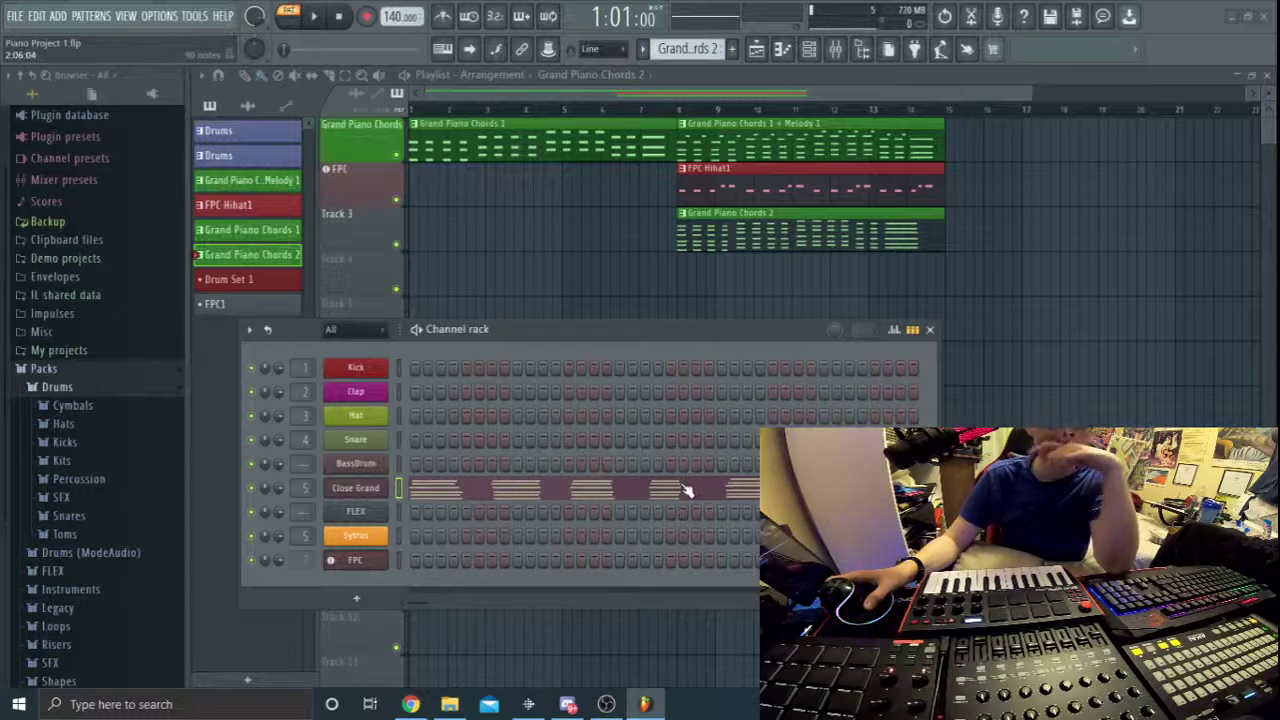
drag(804, 206, 1066, 118)
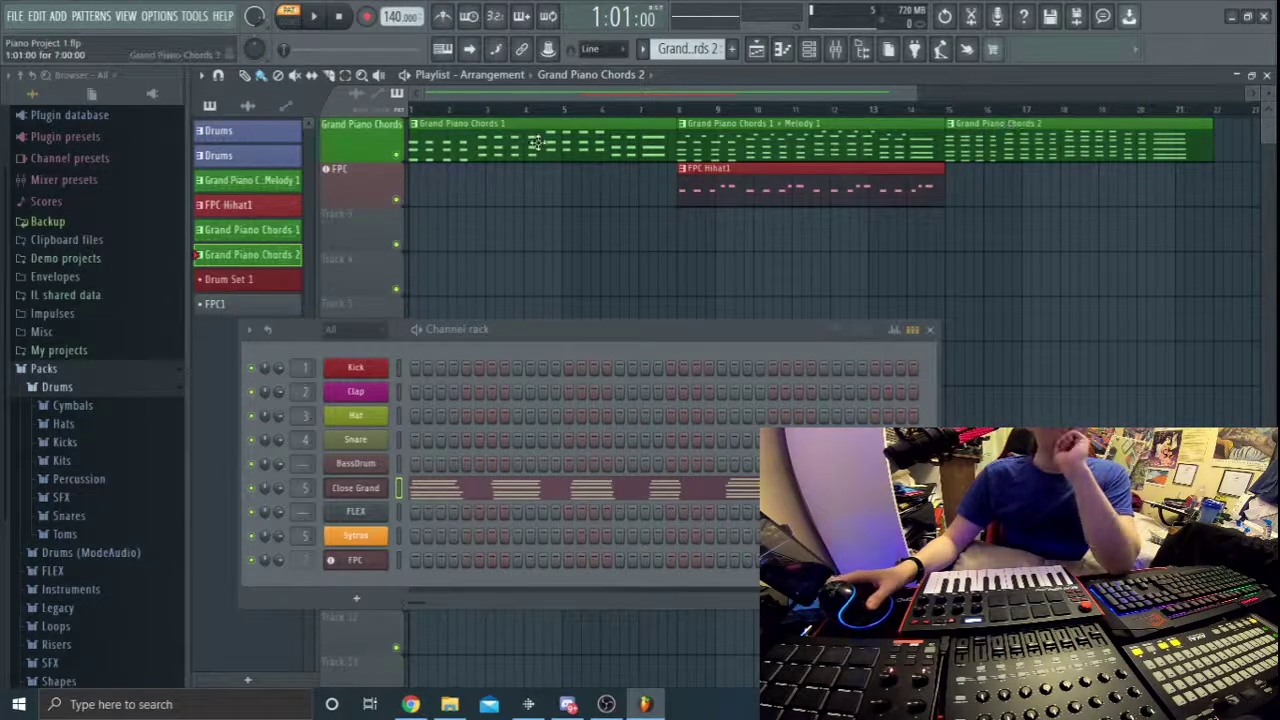
Shift every playlist clip down one track, placing the three piano clips on the second track and FPC Hihat1 on Track 3.
drag(537, 130, 540, 187)
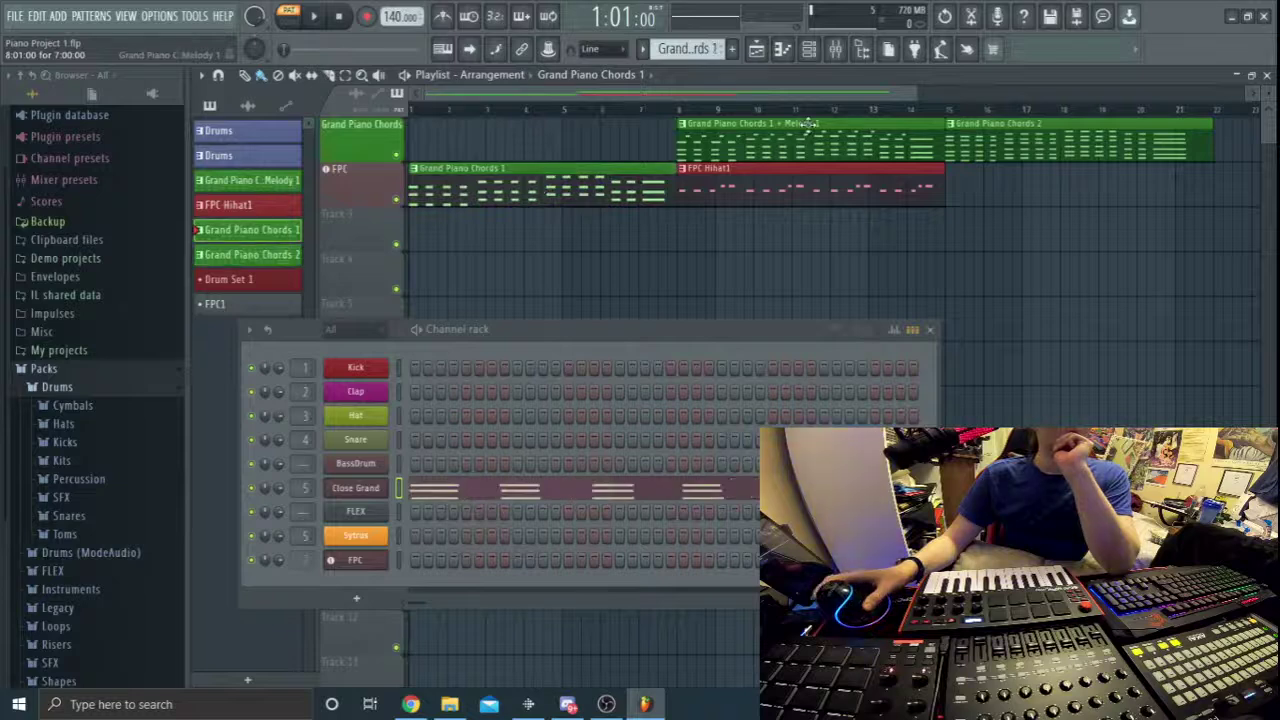
drag(782, 187, 786, 240)
drag(786, 131, 796, 183)
click(1050, 132)
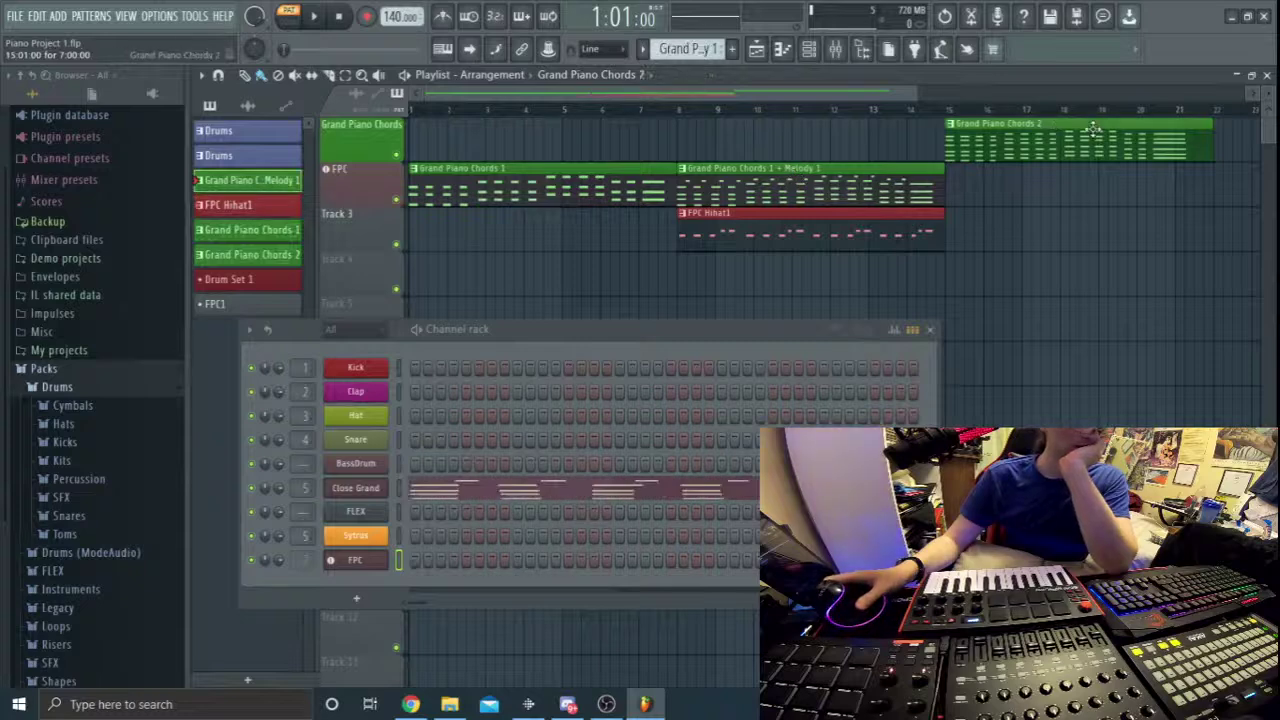
drag(1093, 128, 1092, 184)
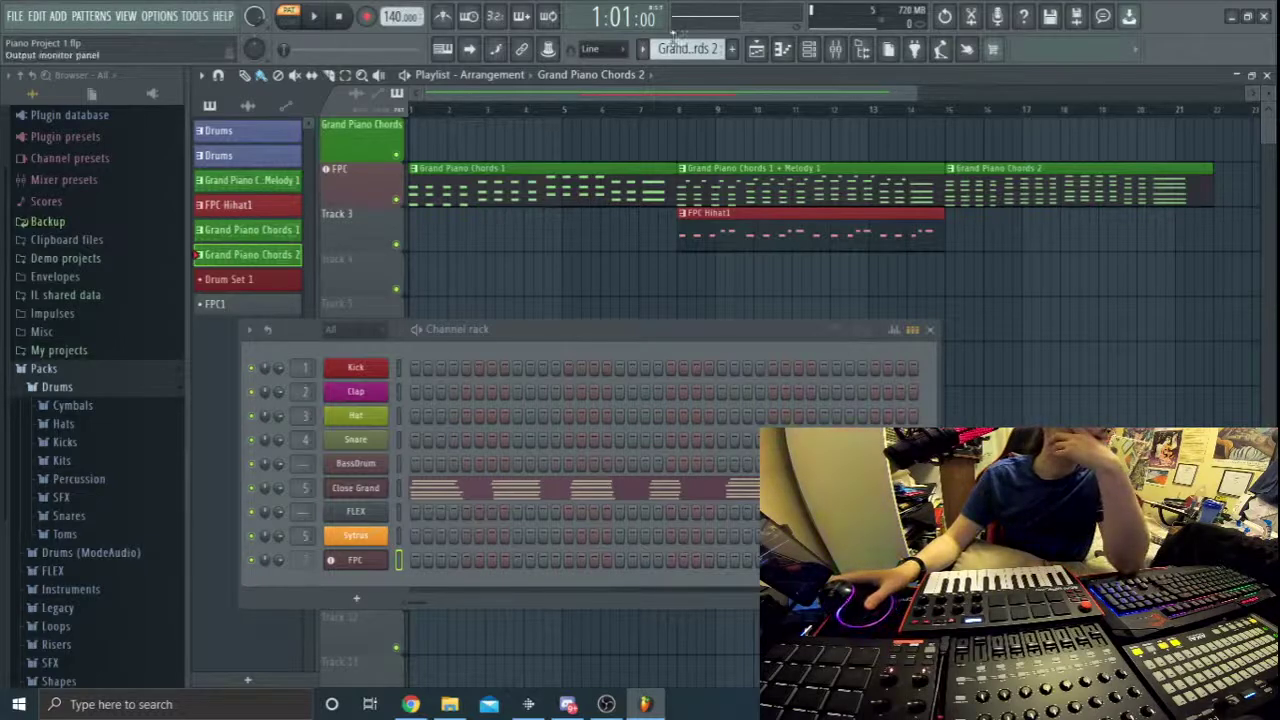
click(732, 50)
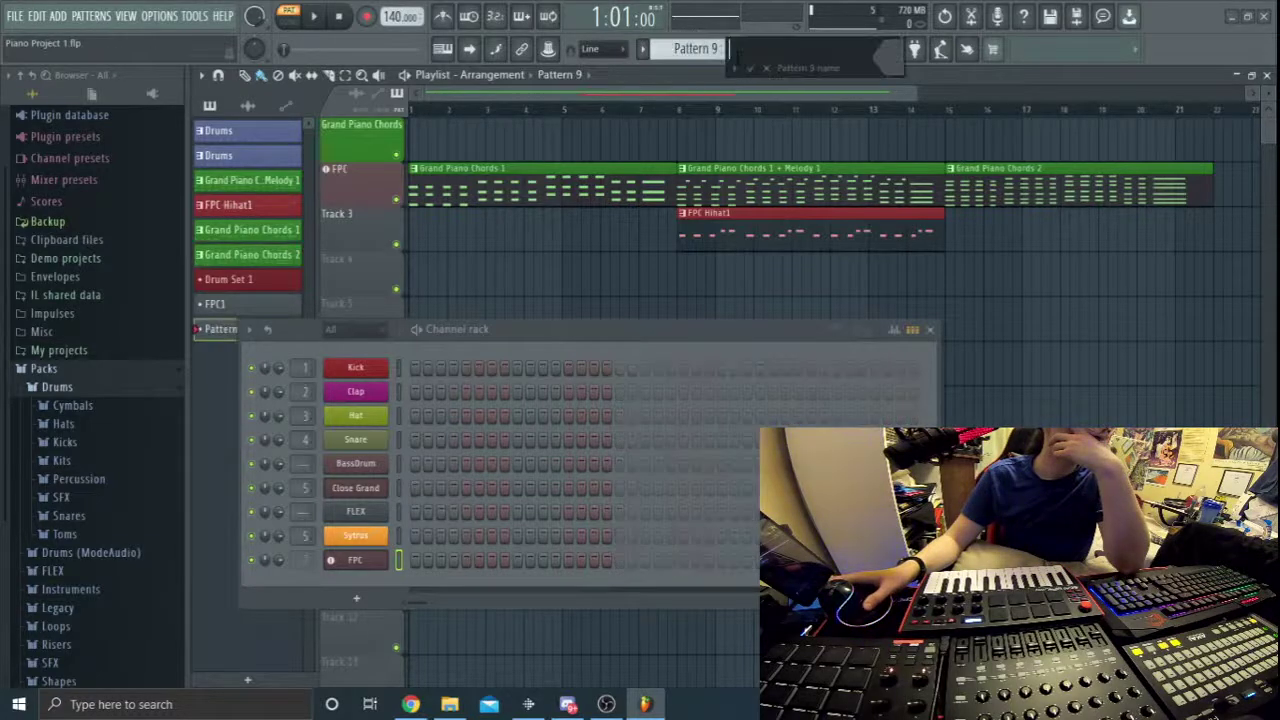
click(766, 69)
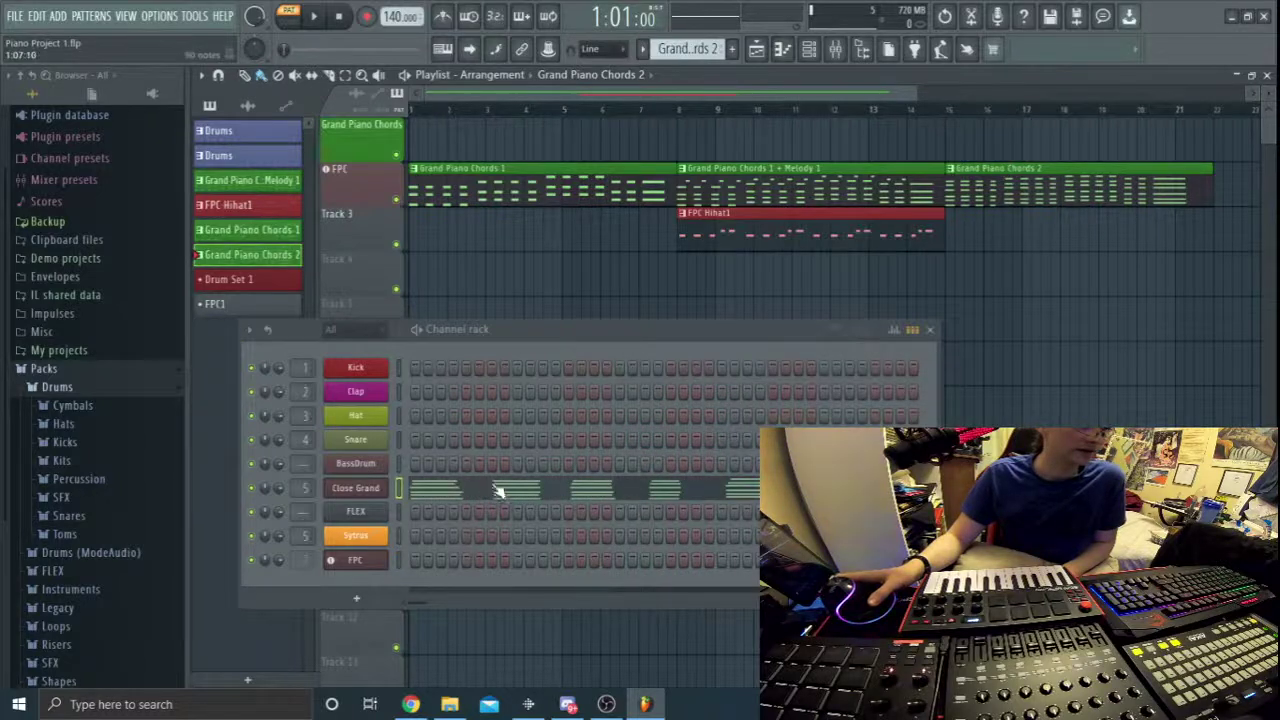
click(498, 490)
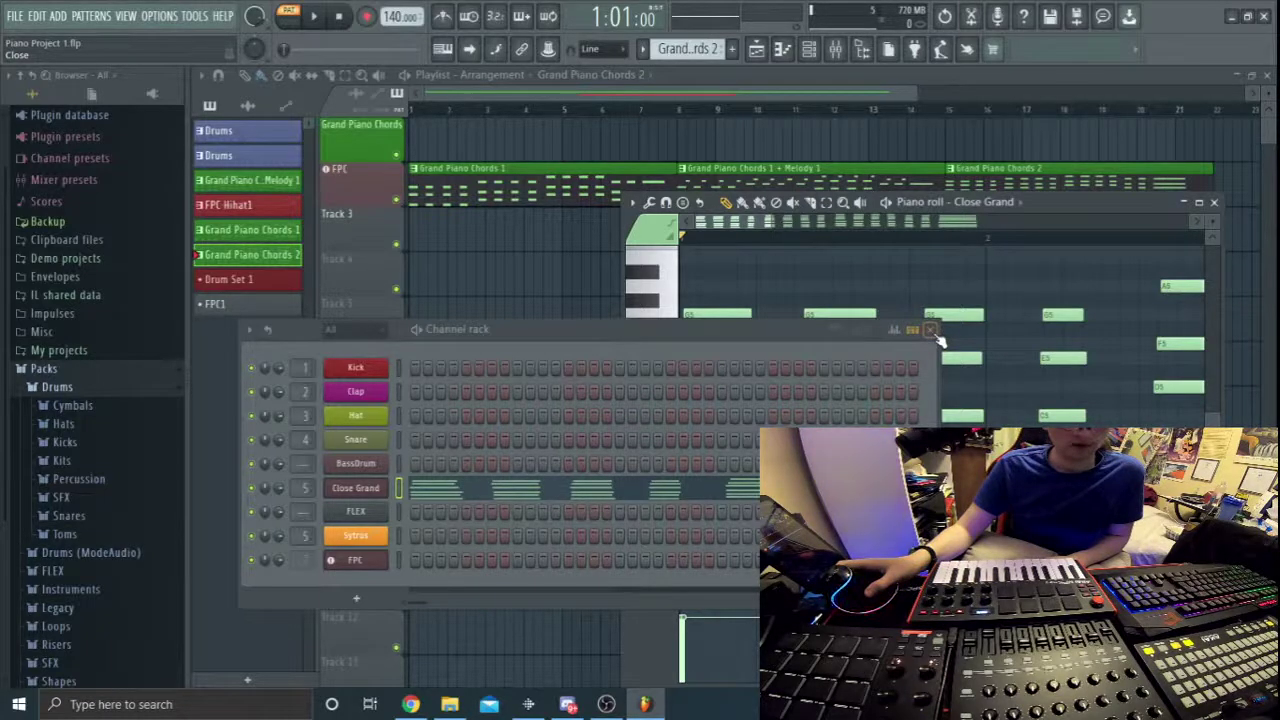
click(606, 704)
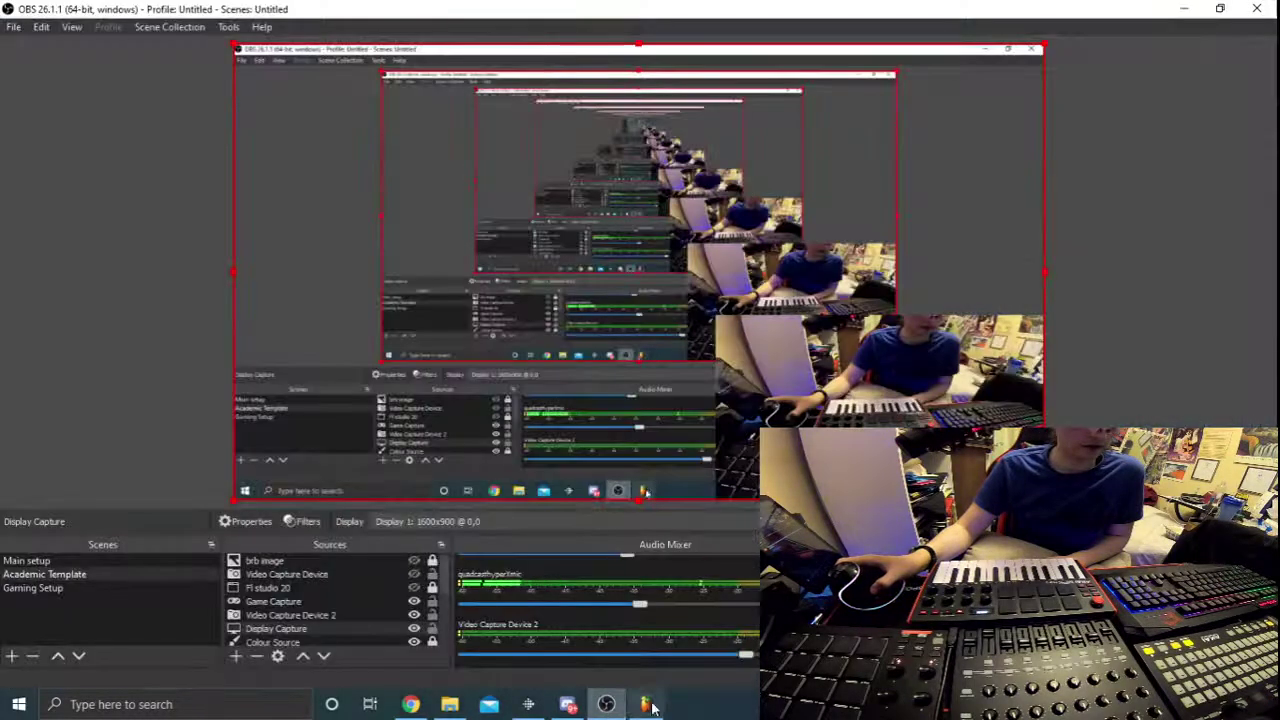
click(649, 702)
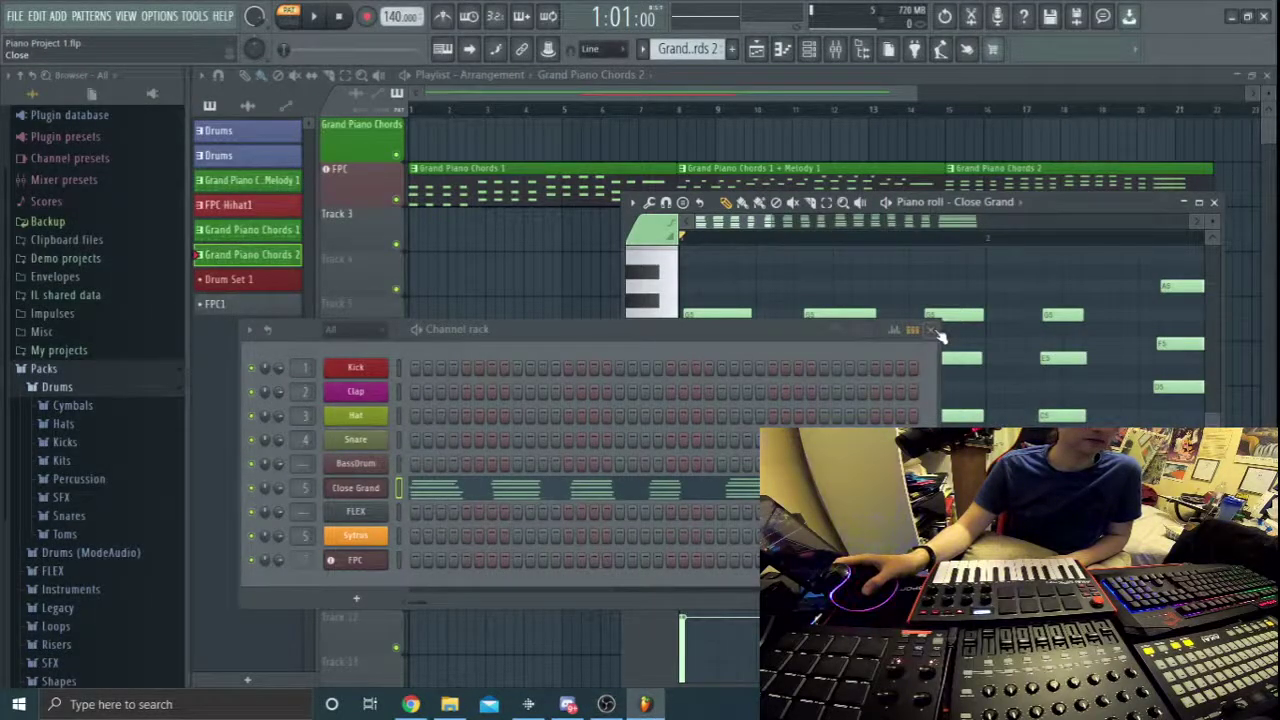
Close the piano roll and channel rack, and delete the Grand Piano Chords 2 clip at bar 15 from the playlist.
click(1214, 202)
right_click(1078, 188)
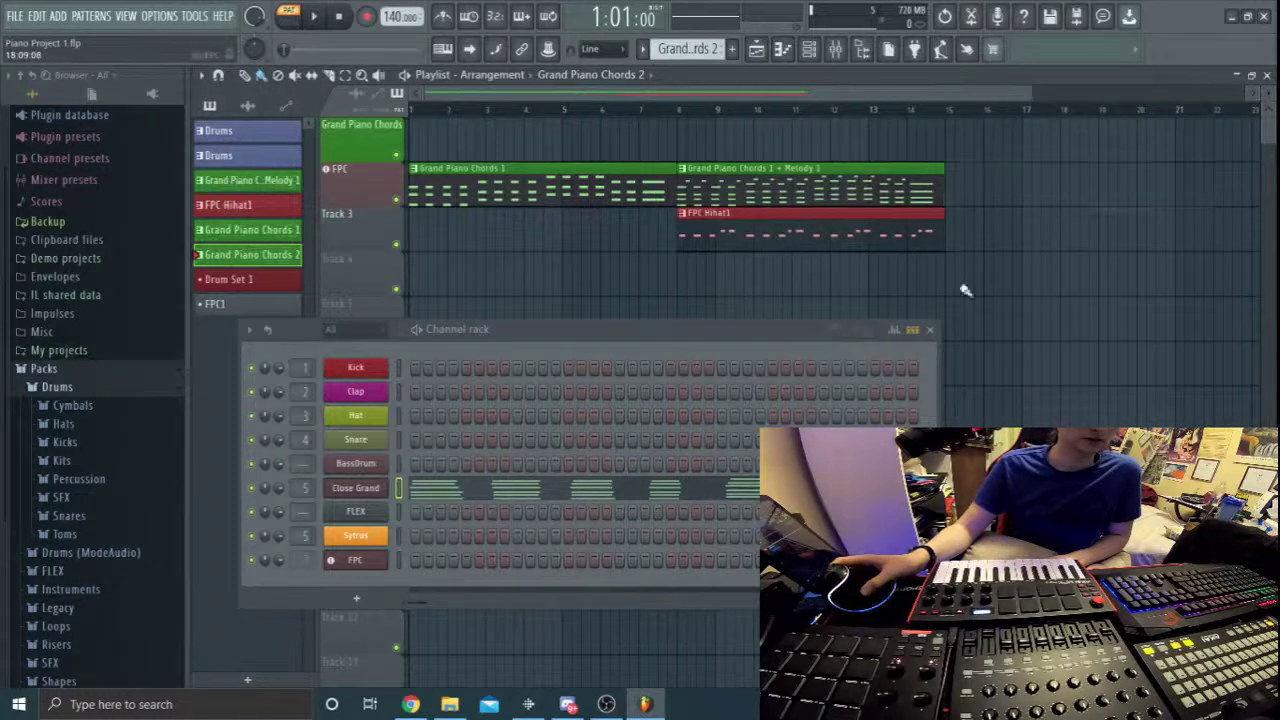
click(930, 330)
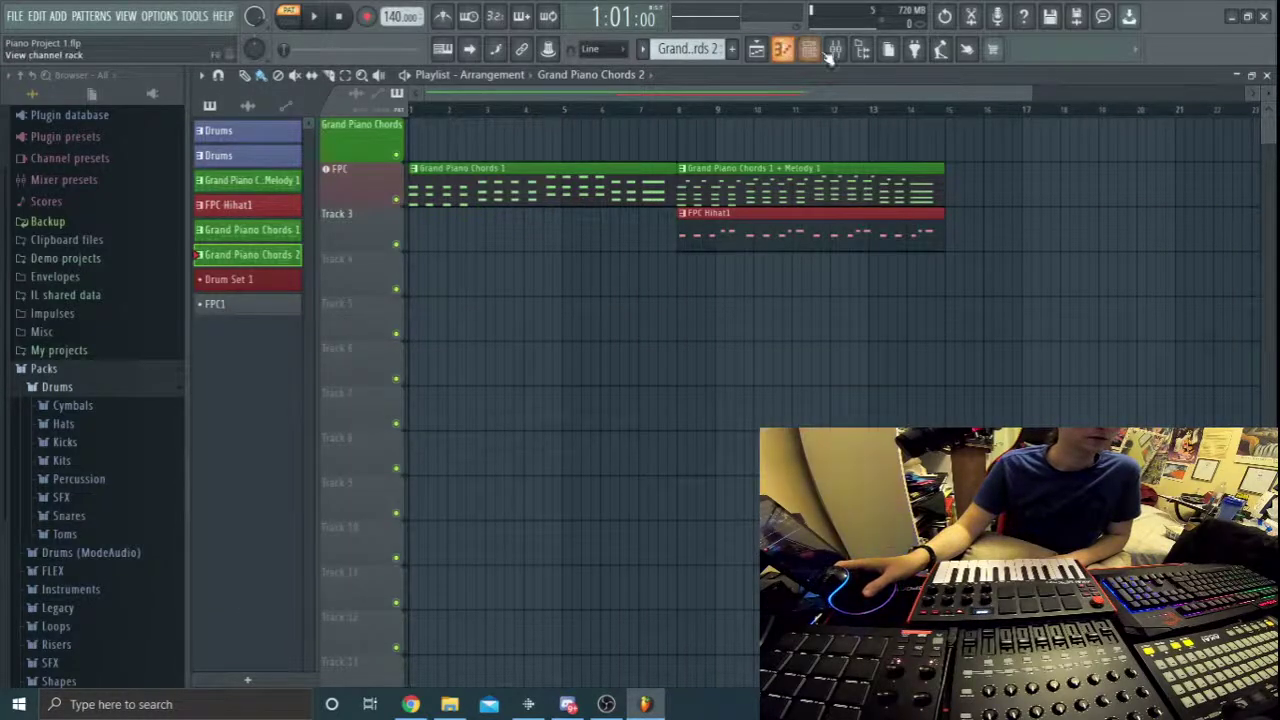
Create a new pattern, enter the name Grand Piano Chords 2 Melody 2, and choose the suggested name Grand Piano Chords 1 instead.
click(733, 50)
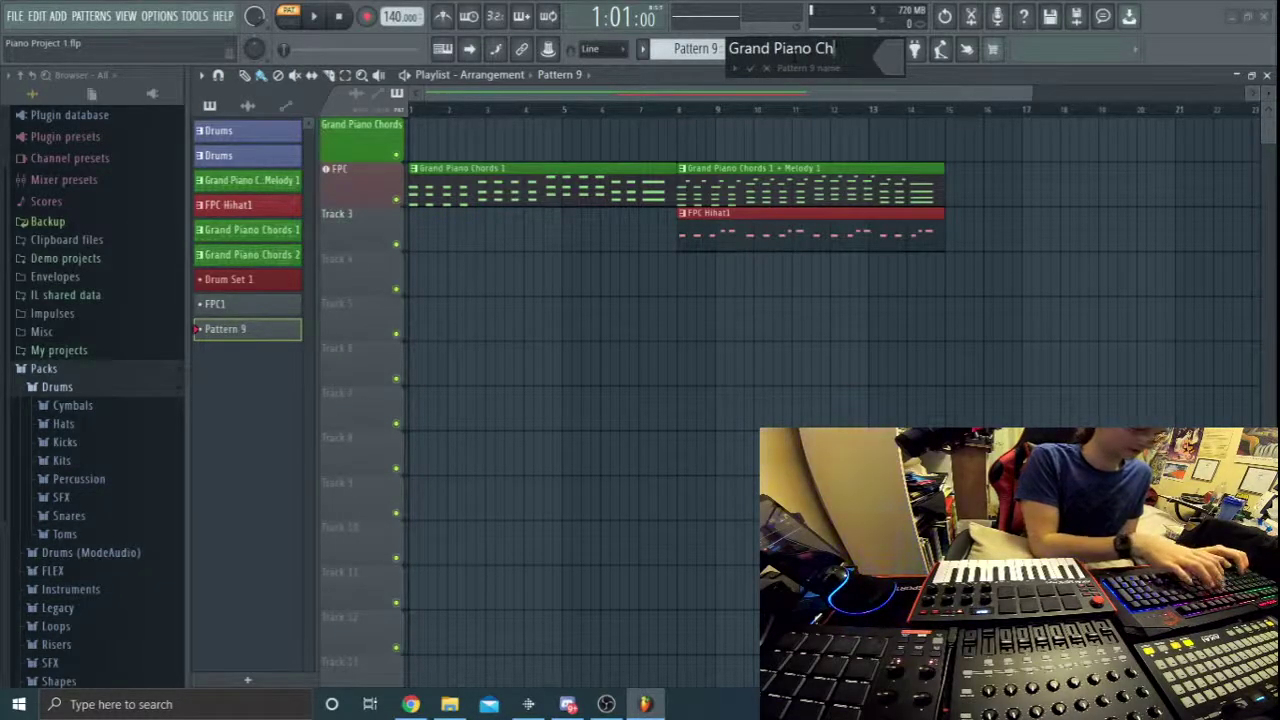
text(2)
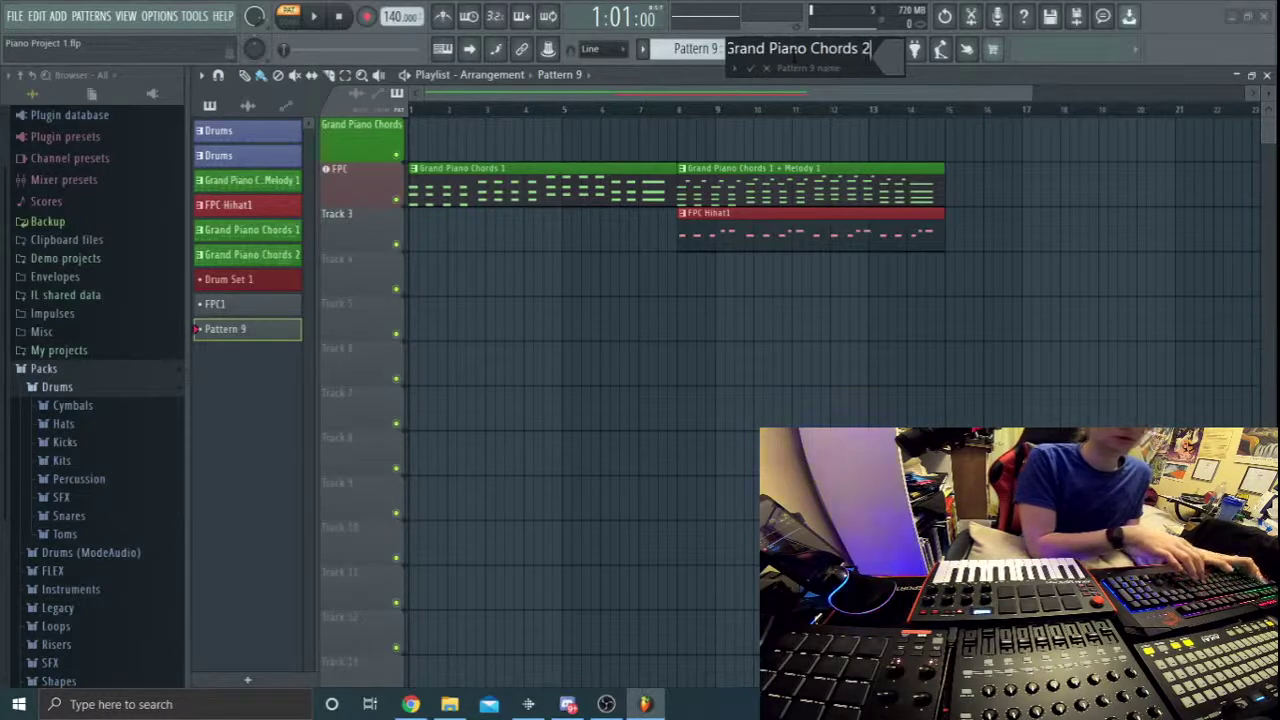
text( Melo)
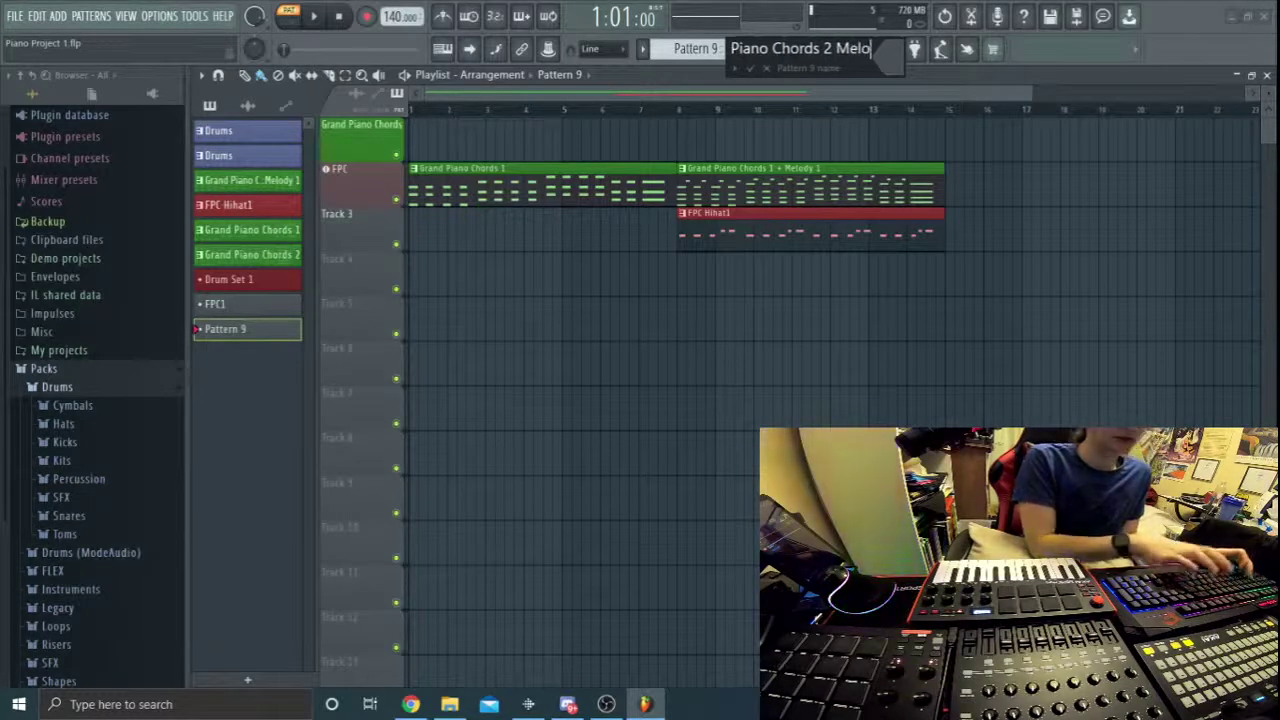
text(dy 2)
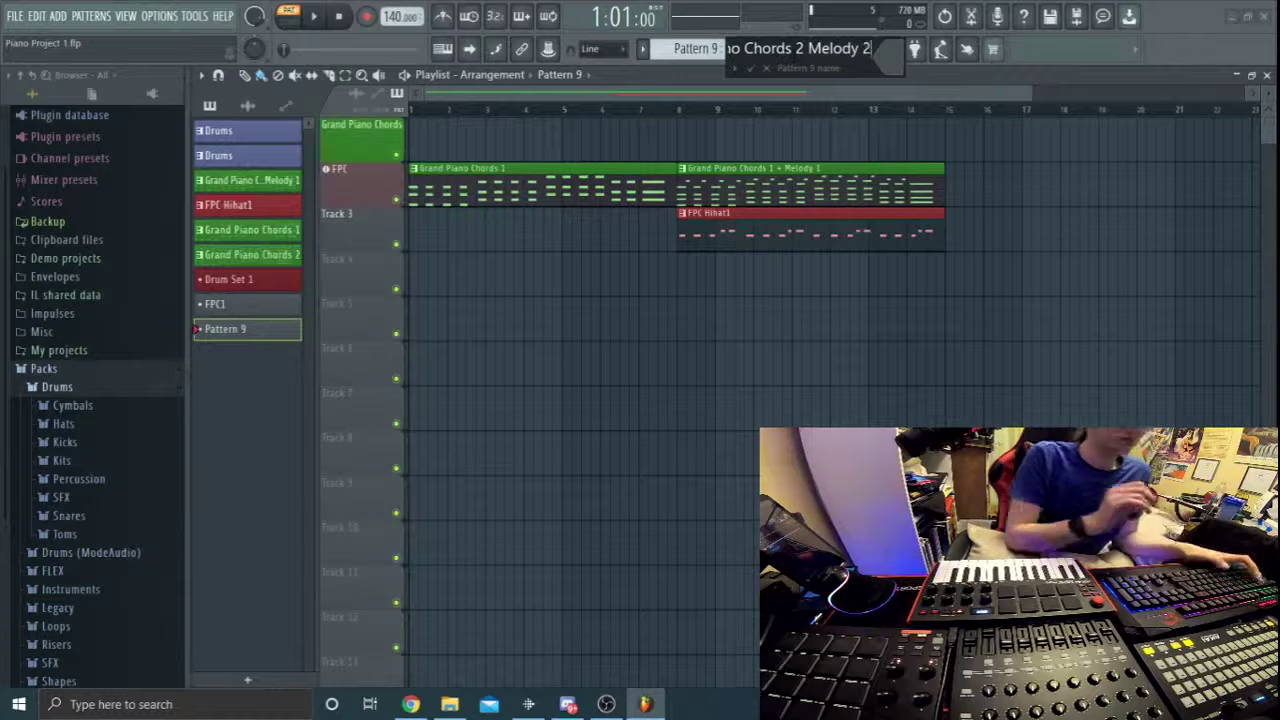
click(737, 67)
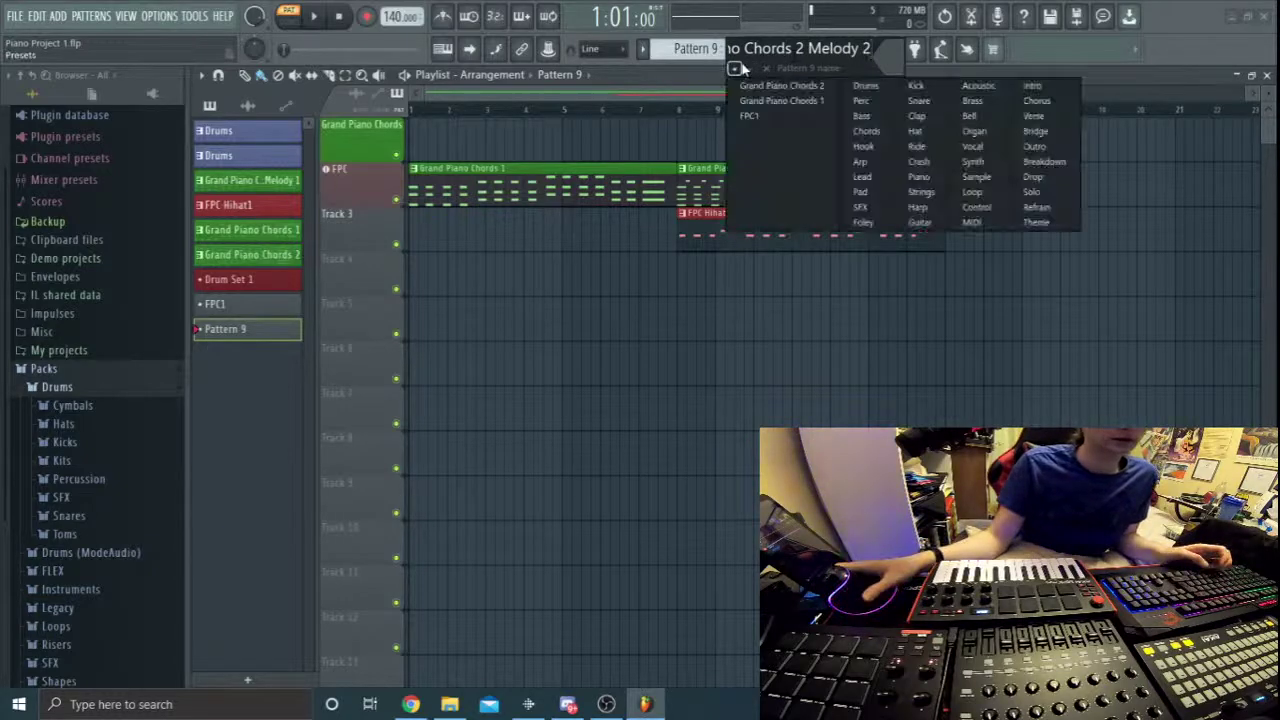
click(785, 102)
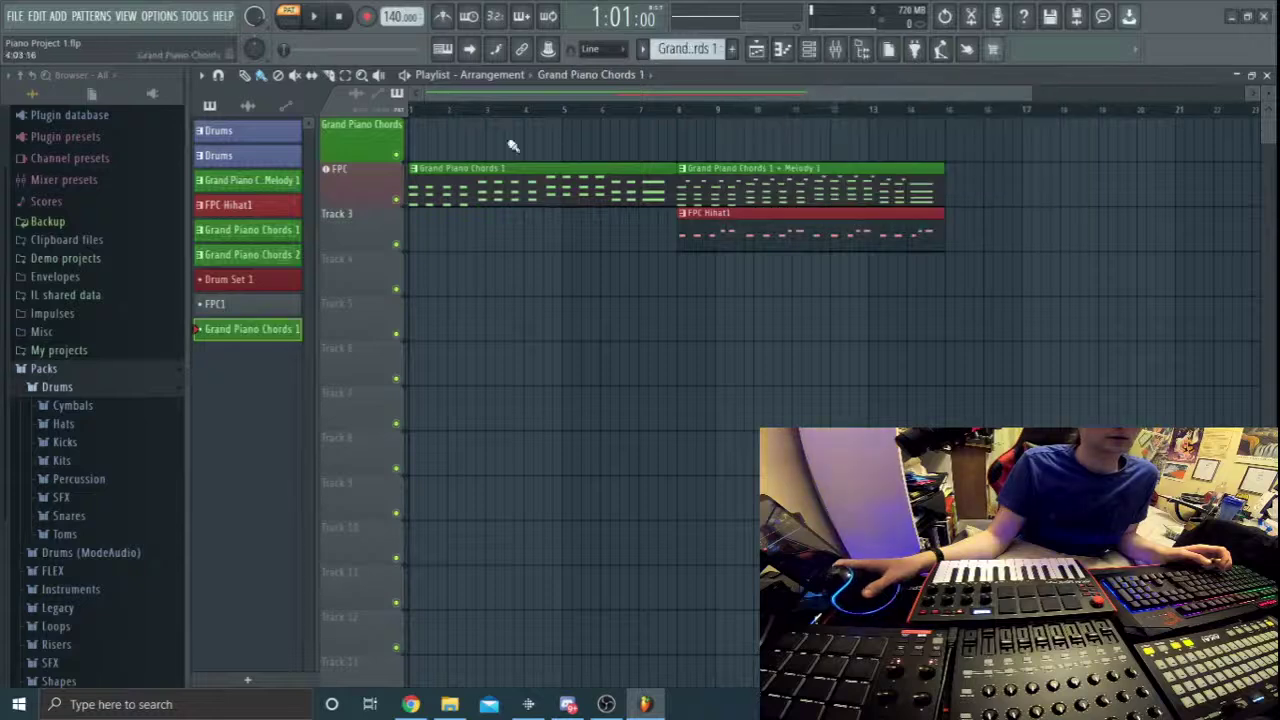
Rename the selected Grand Piano Chords 1 pattern as Grand Piano Chords 2 Melody 2.
right_click(270, 330)
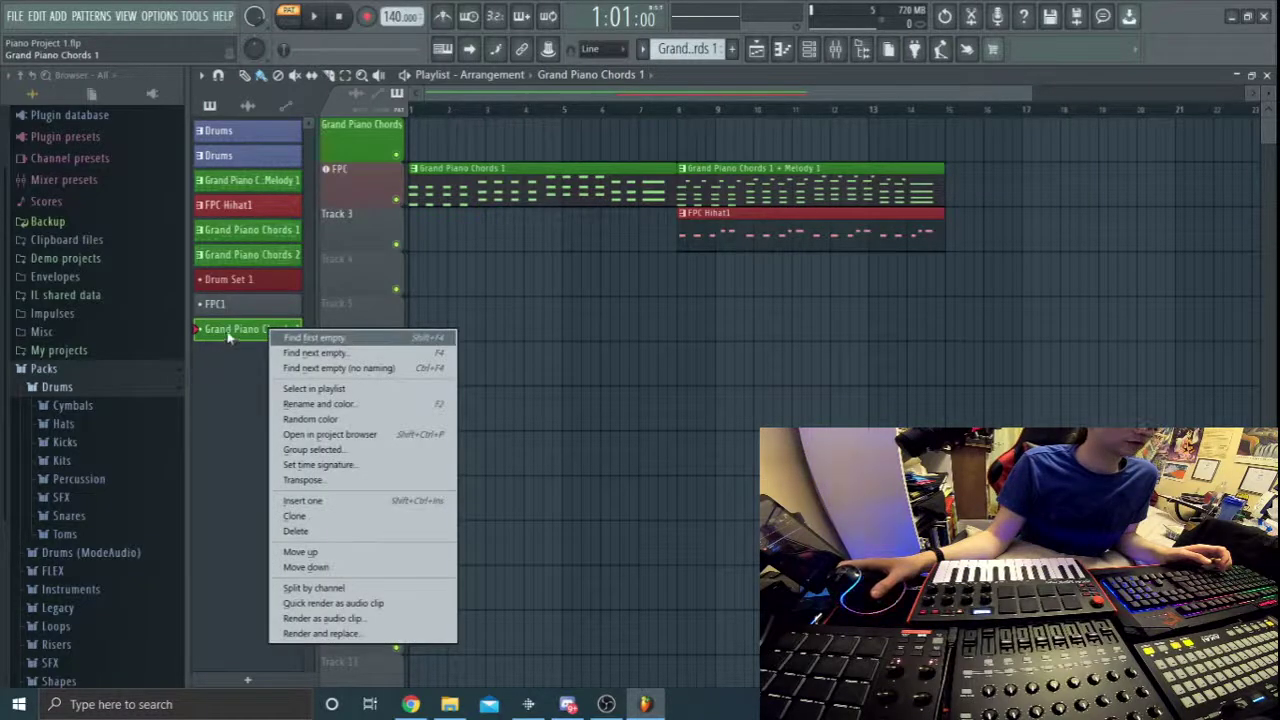
right_click(228, 335)
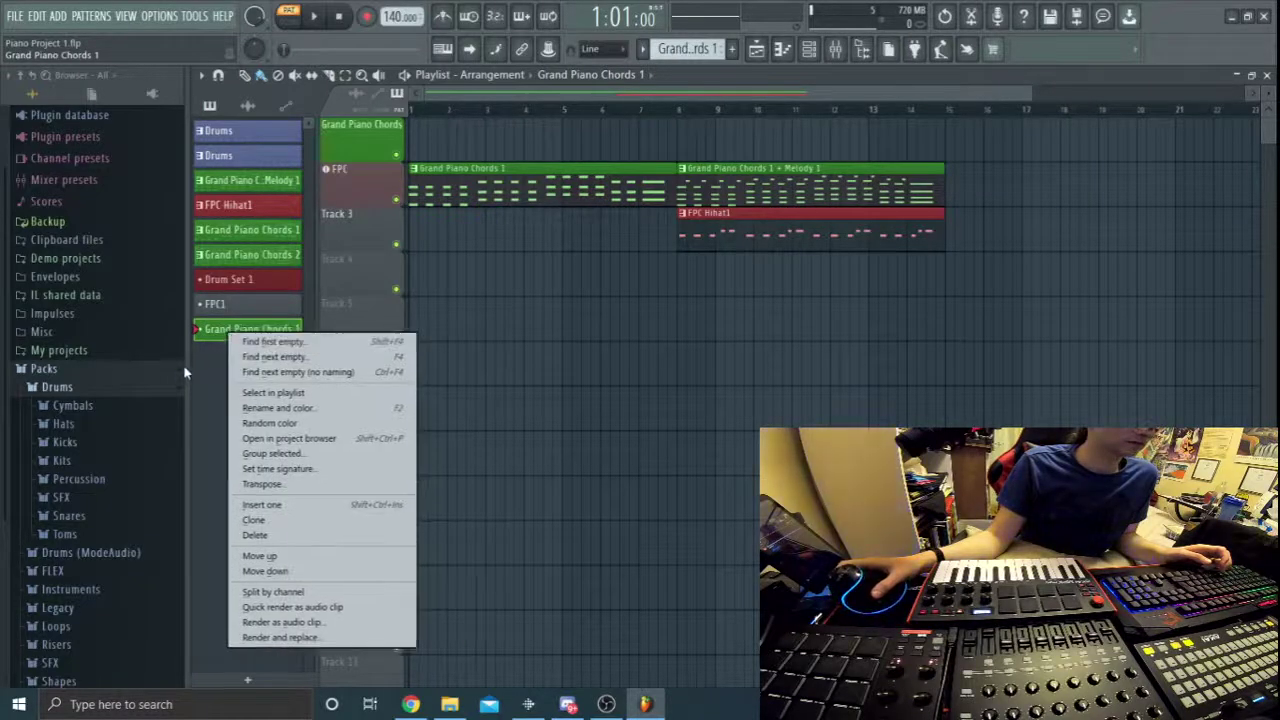
click(278, 407)
drag(232, 386, 291, 398)
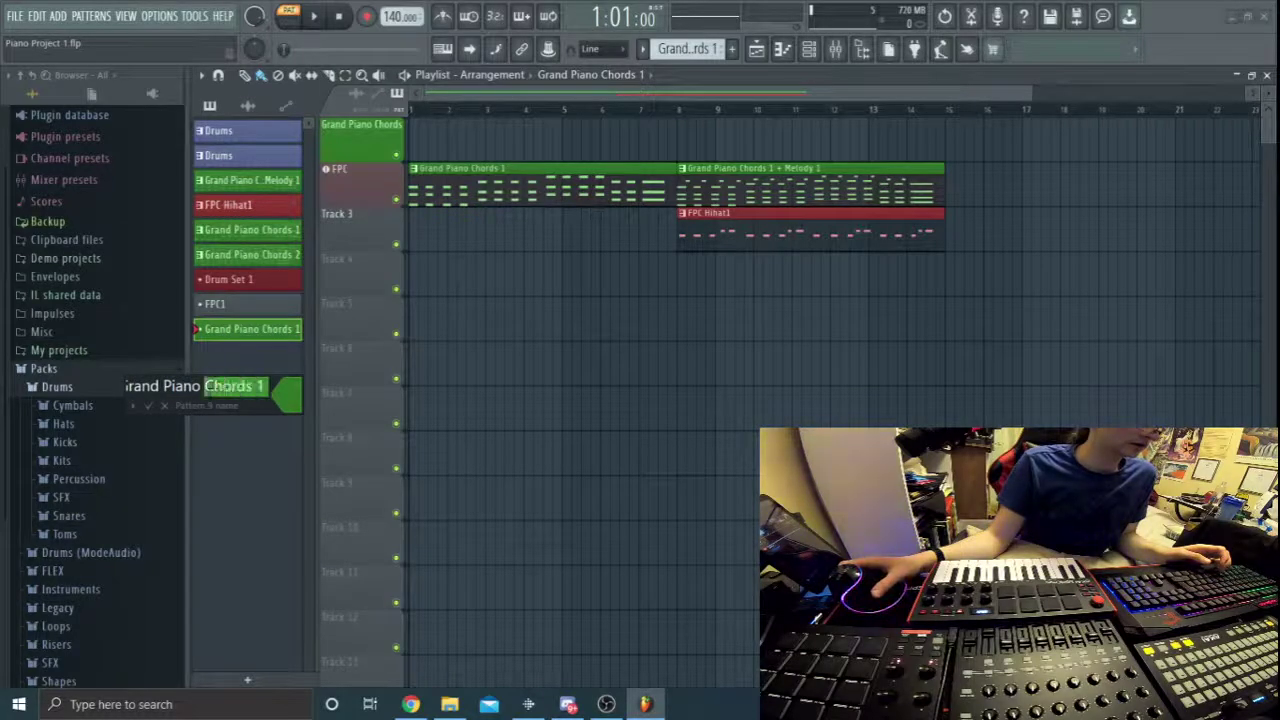
click(283, 386)
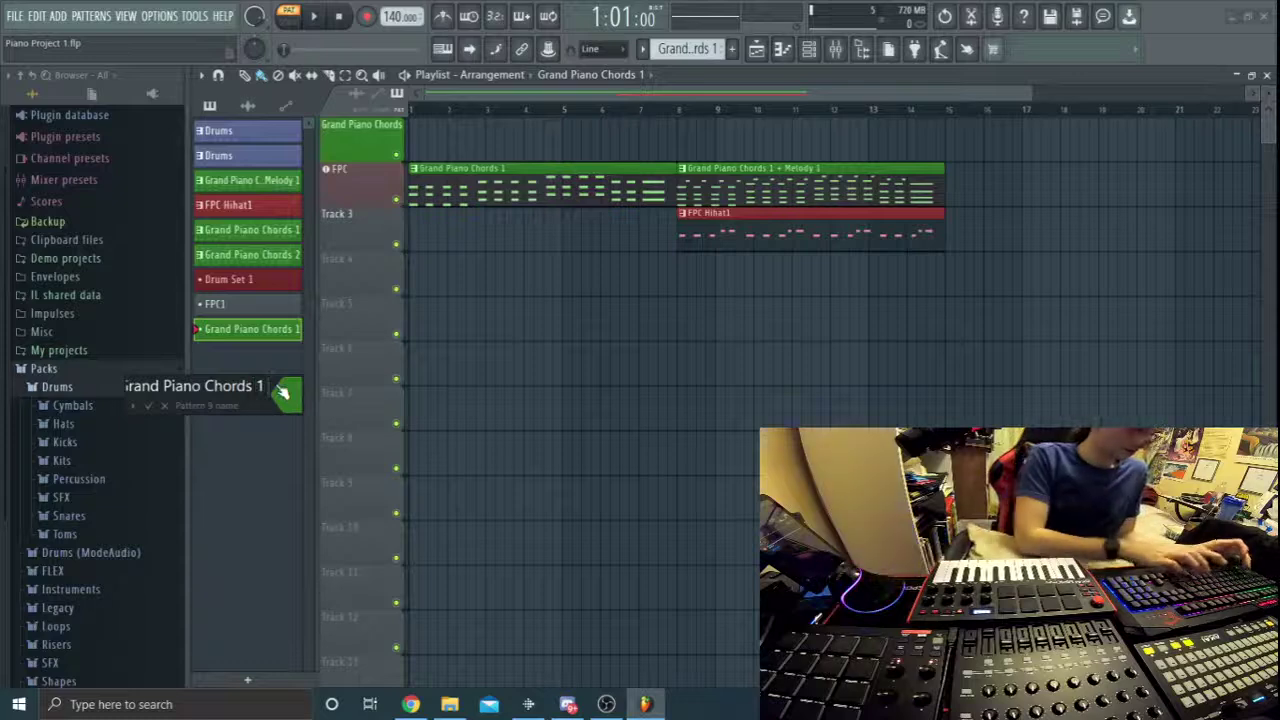
text(Melo)
key(BackSpace)
key(BackSpace)
key(BackSpace)
key(BackSpace)
key(BackSpace)
key(BackSpace)
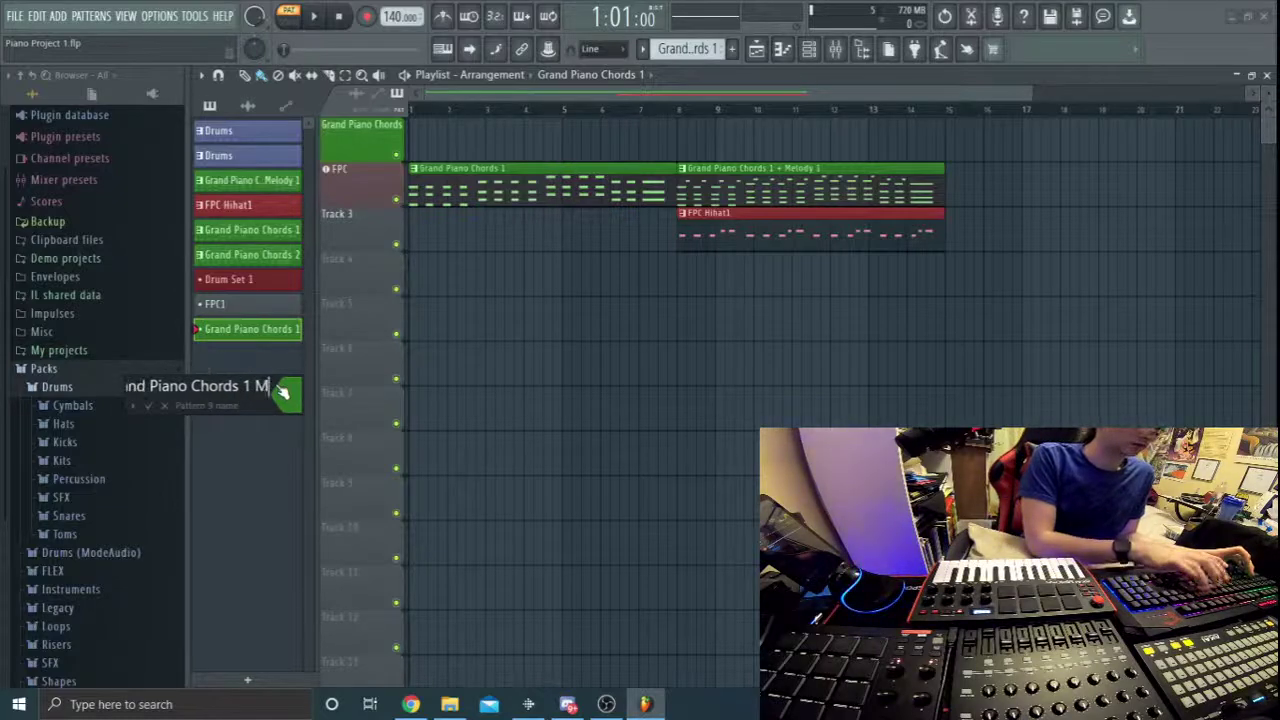
text(2)
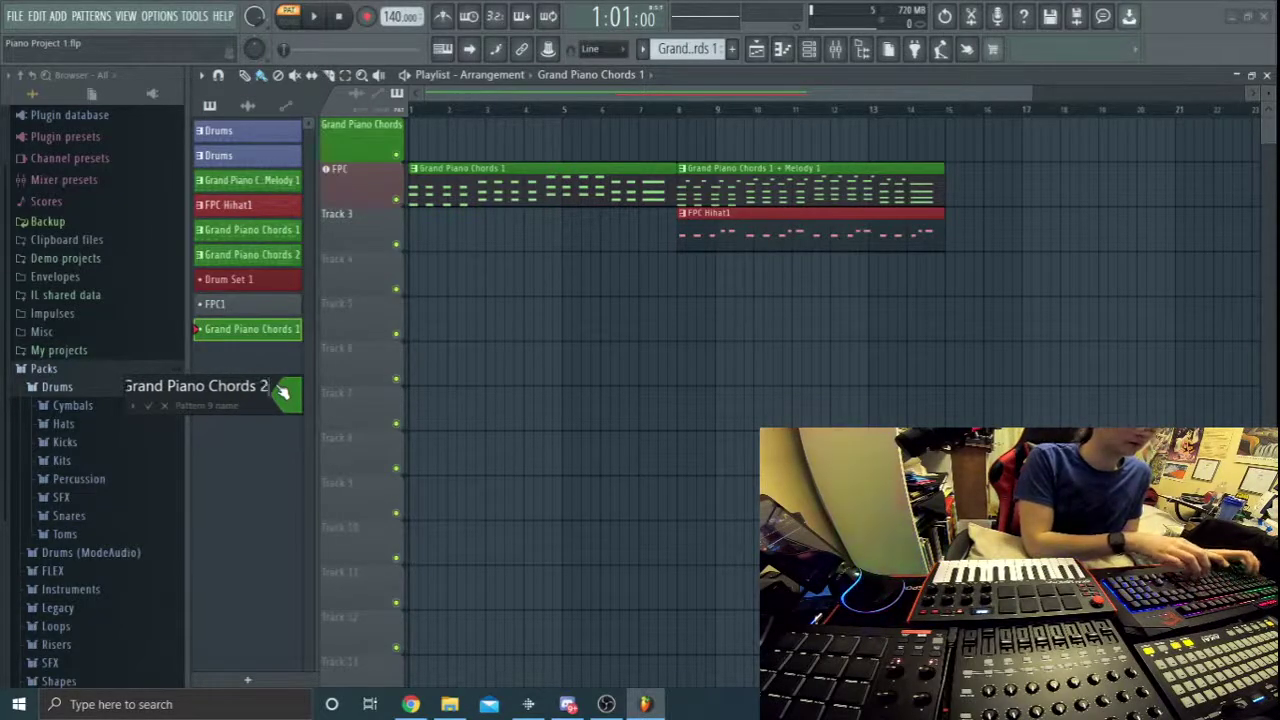
text( Melody 2)
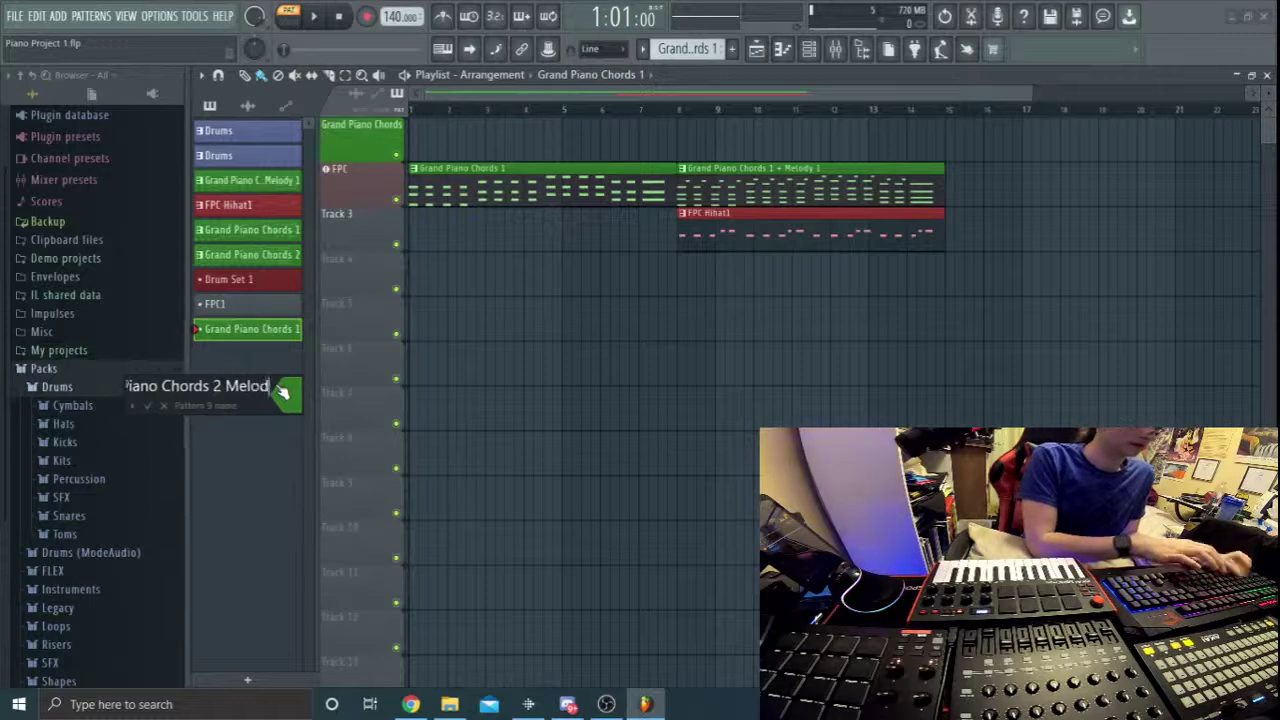
key(Return)
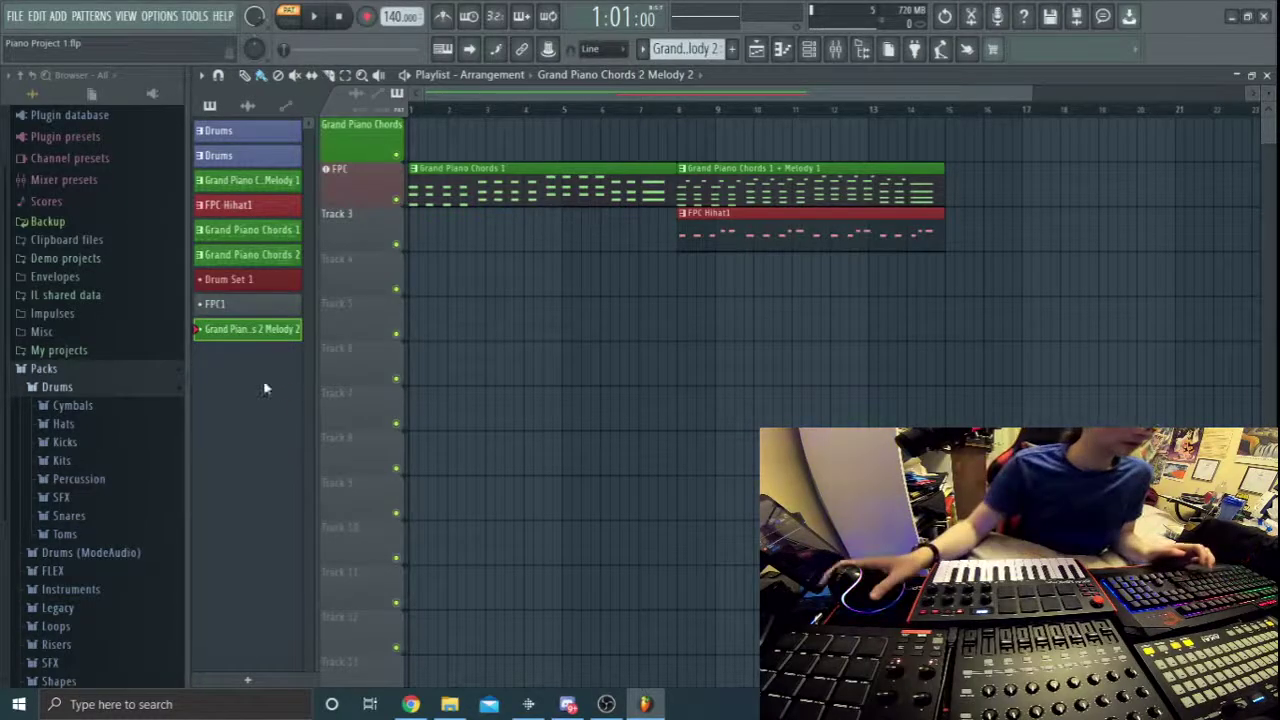
Open the Close Grand instrument and its empty piano roll from the channel rack, and move the rack aside to uncover the note grid.
click(809, 49)
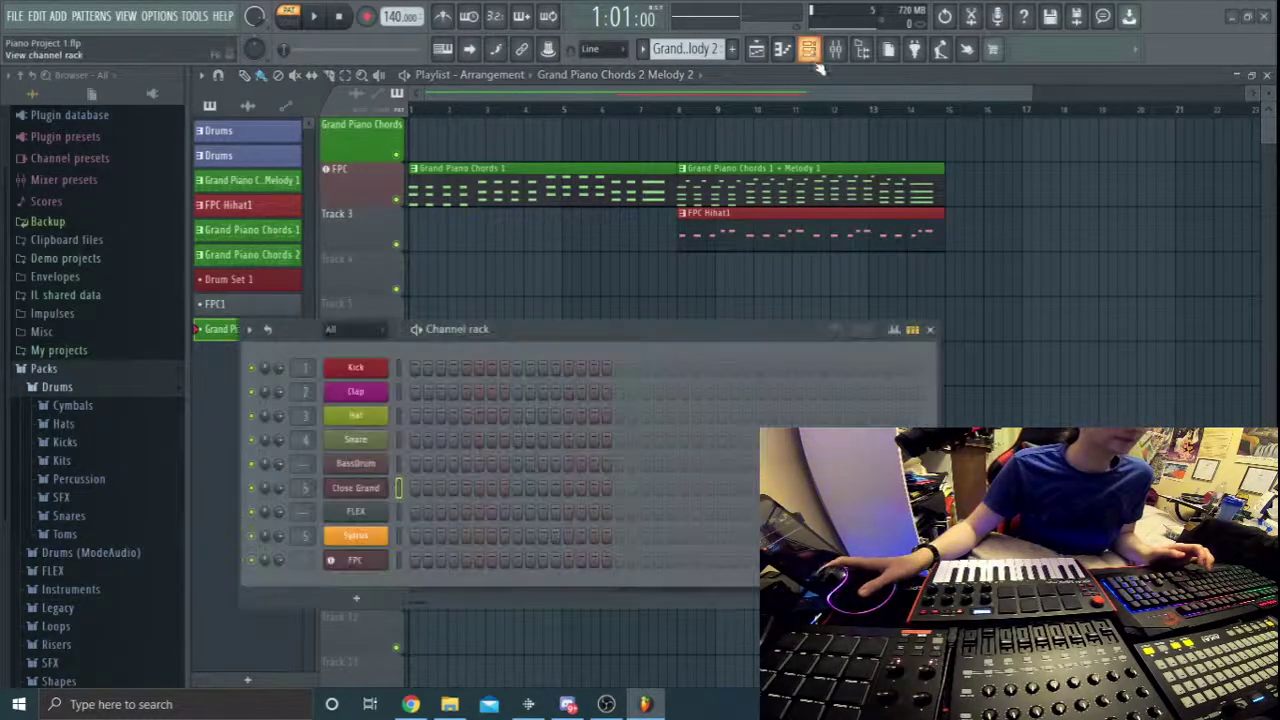
drag(670, 325, 672, 319)
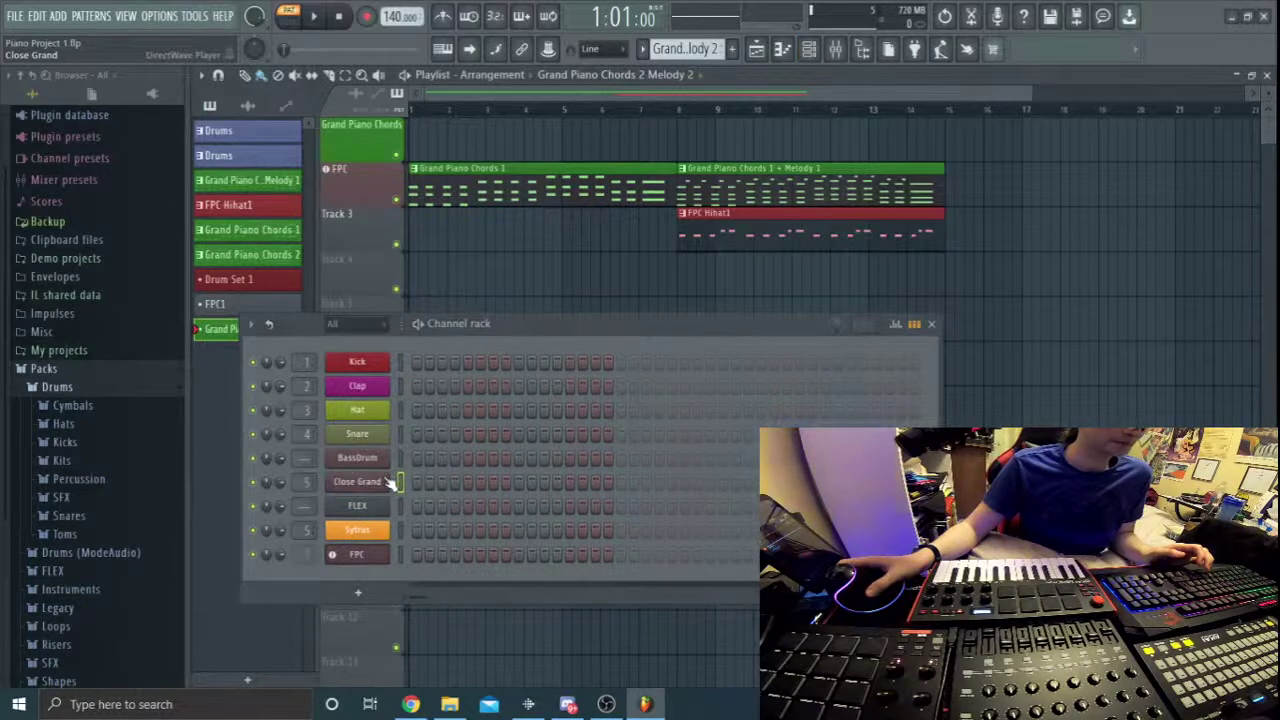
click(388, 482)
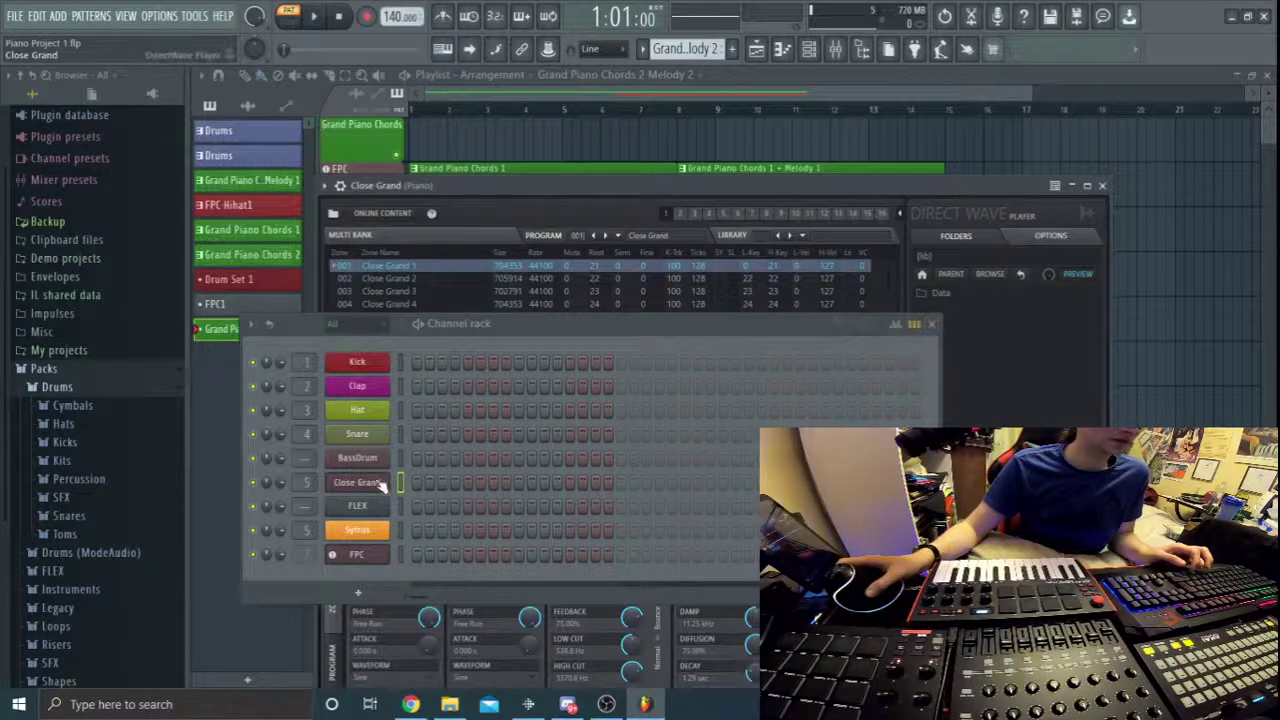
click(782, 49)
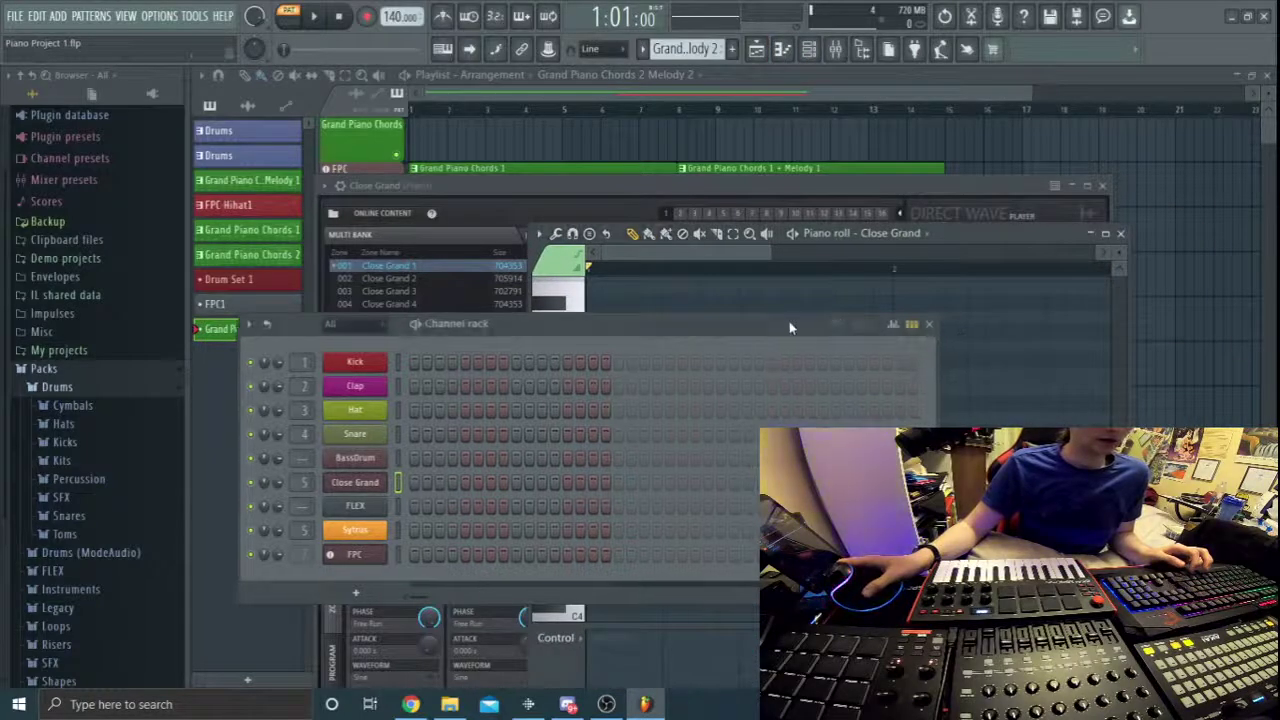
drag(789, 321, 357, 256)
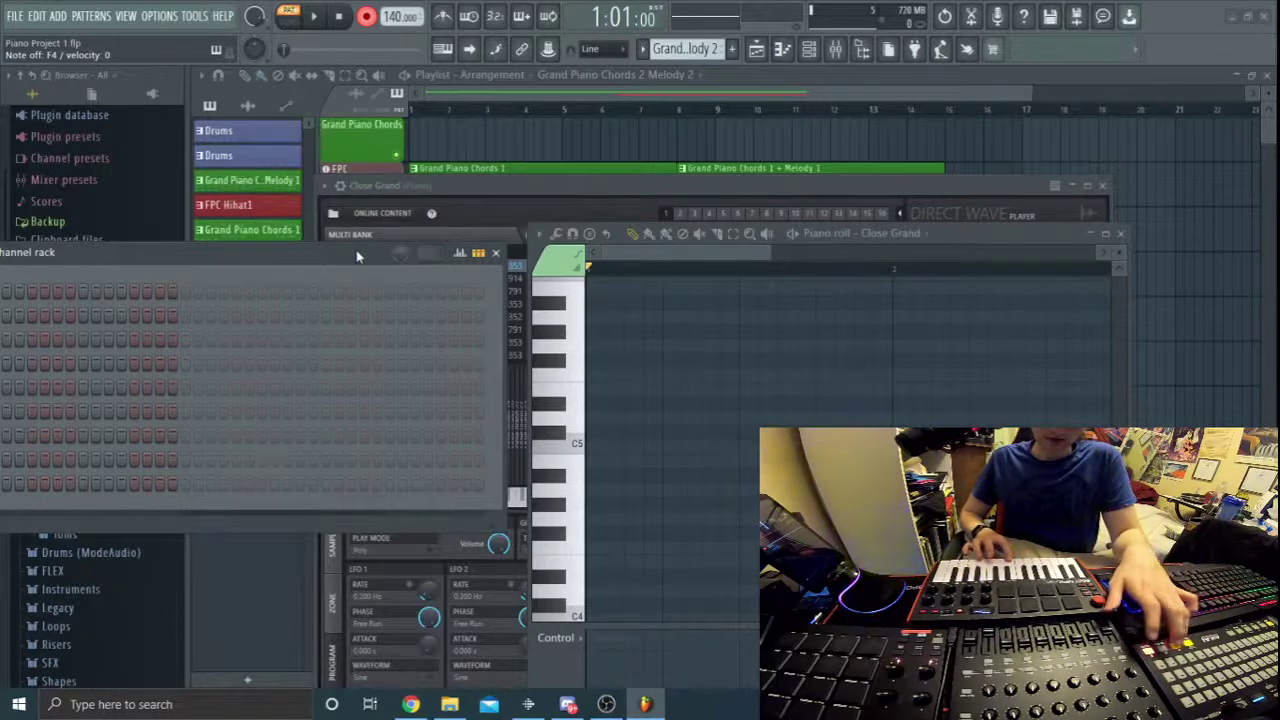
Record two trial takes of the chords and melody on the Close Grand channel, undoing each take.
key(space)
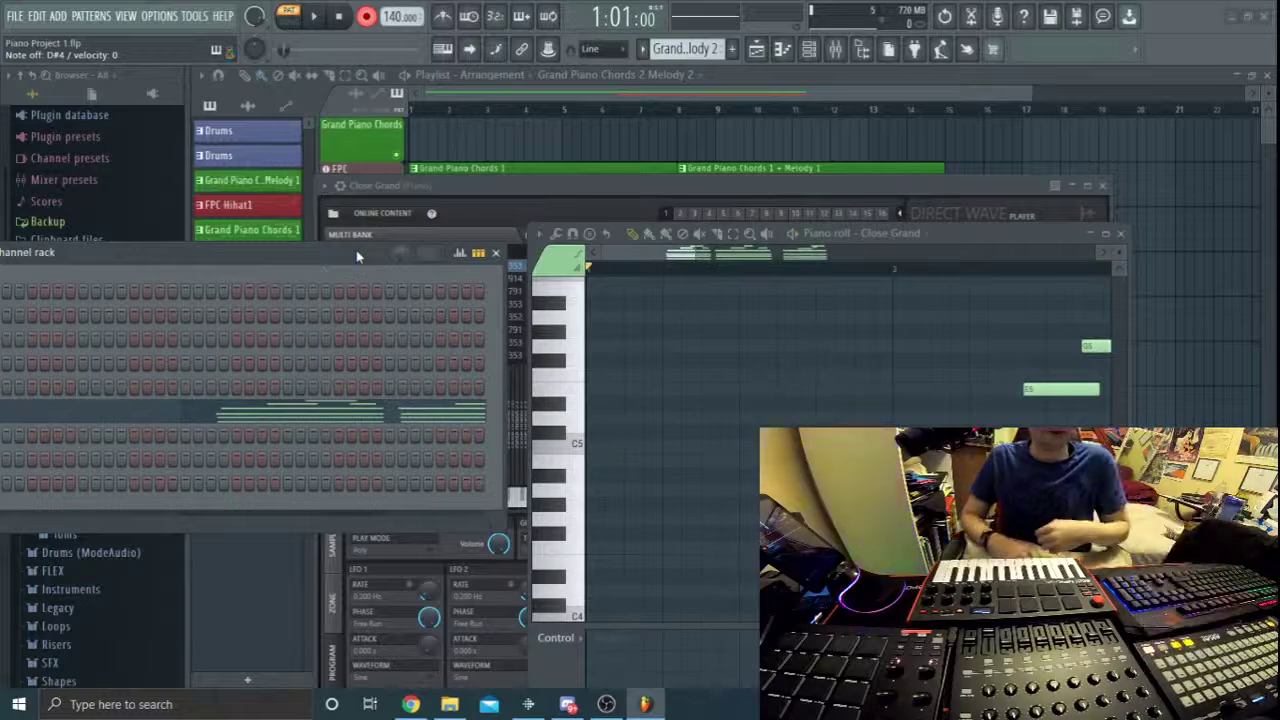
key(ctrl+z)
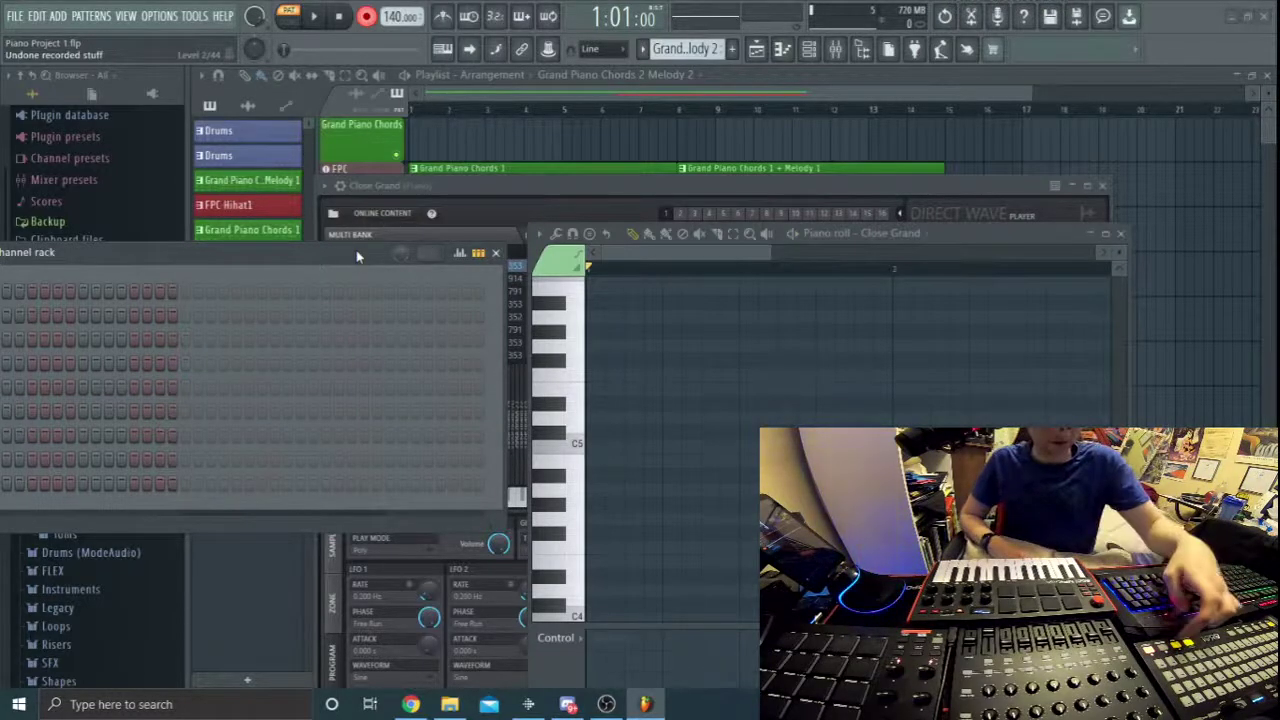
key(space)
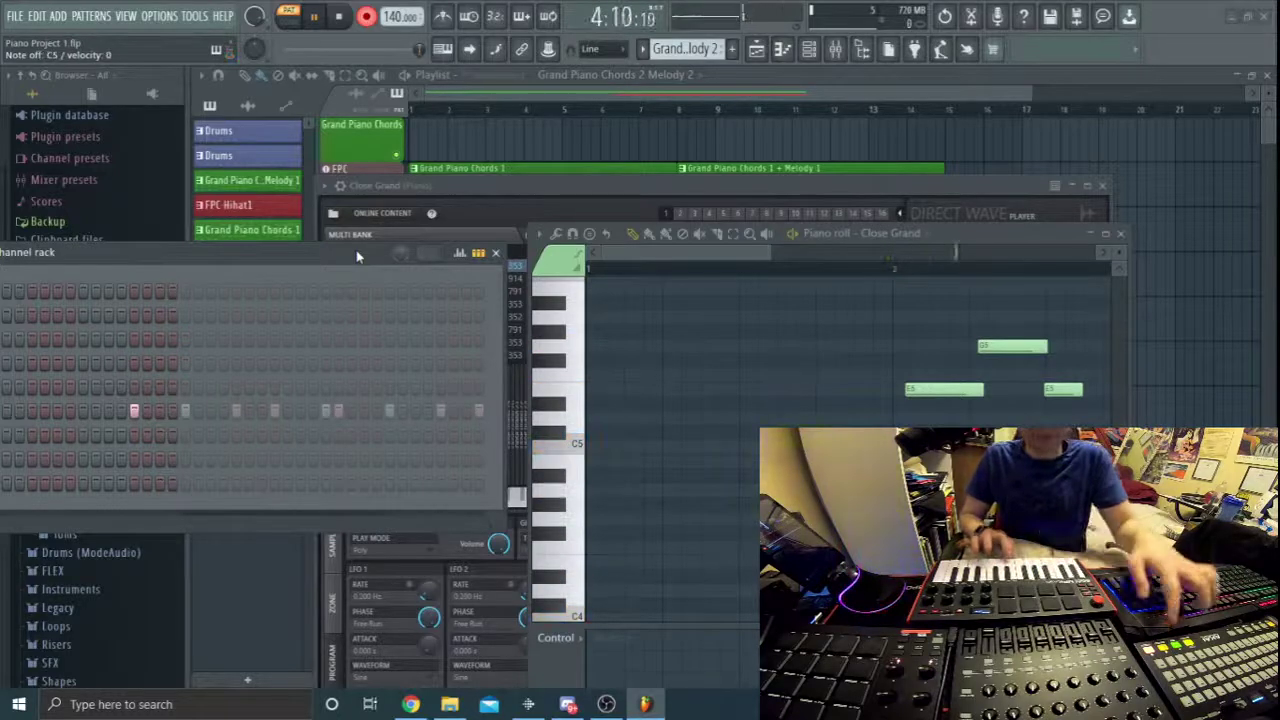
key(space)
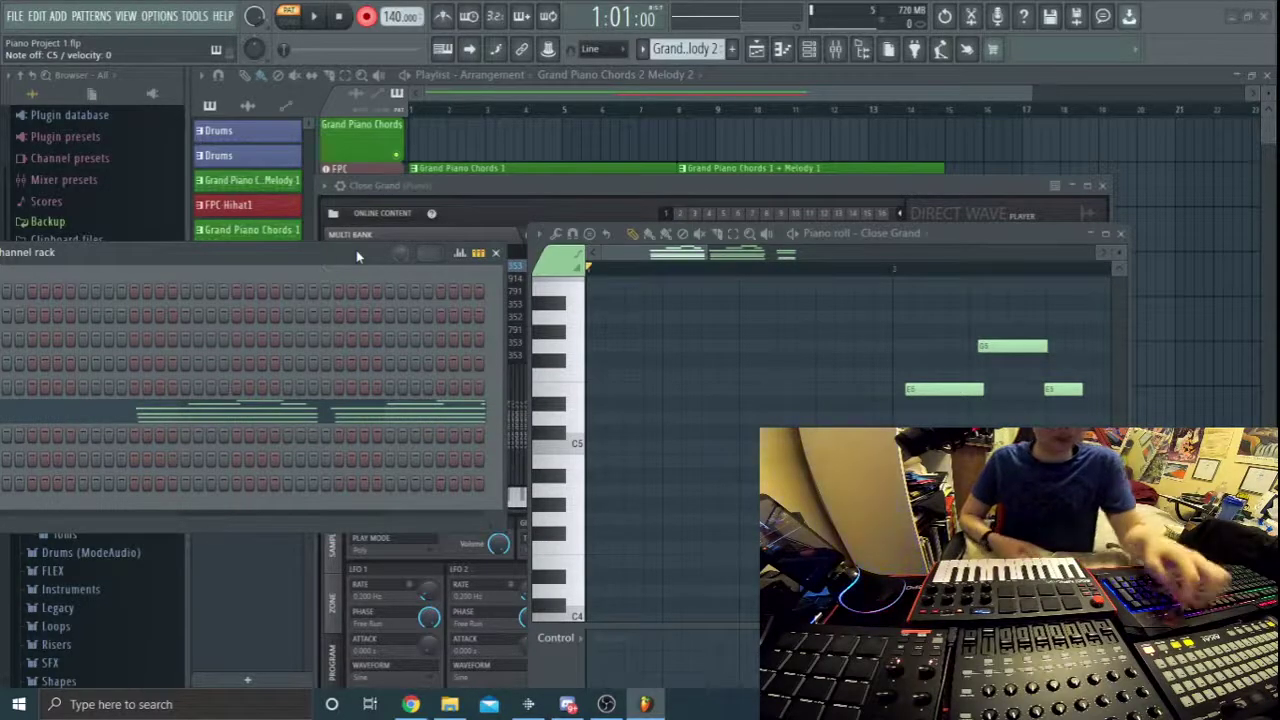
key(ctrl+z)
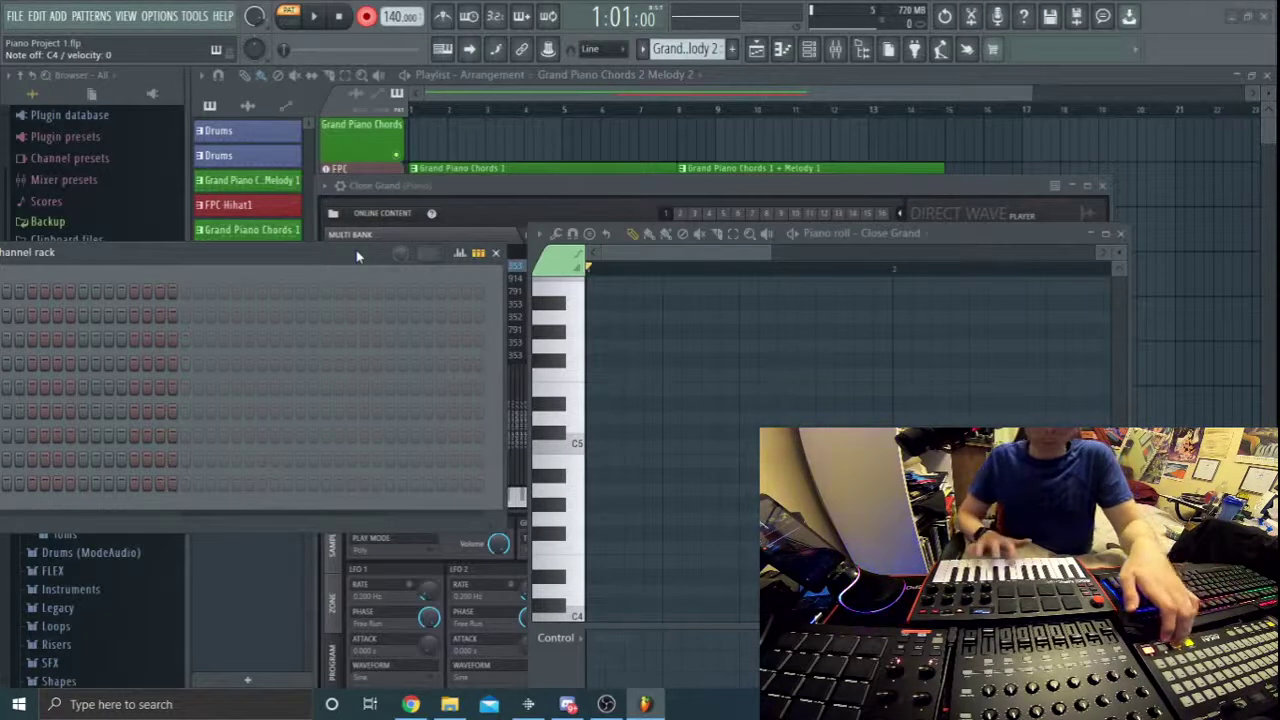
Record a new take of the chords and melody on the Close Grand channel, and play it back from the first bar.
key(space)
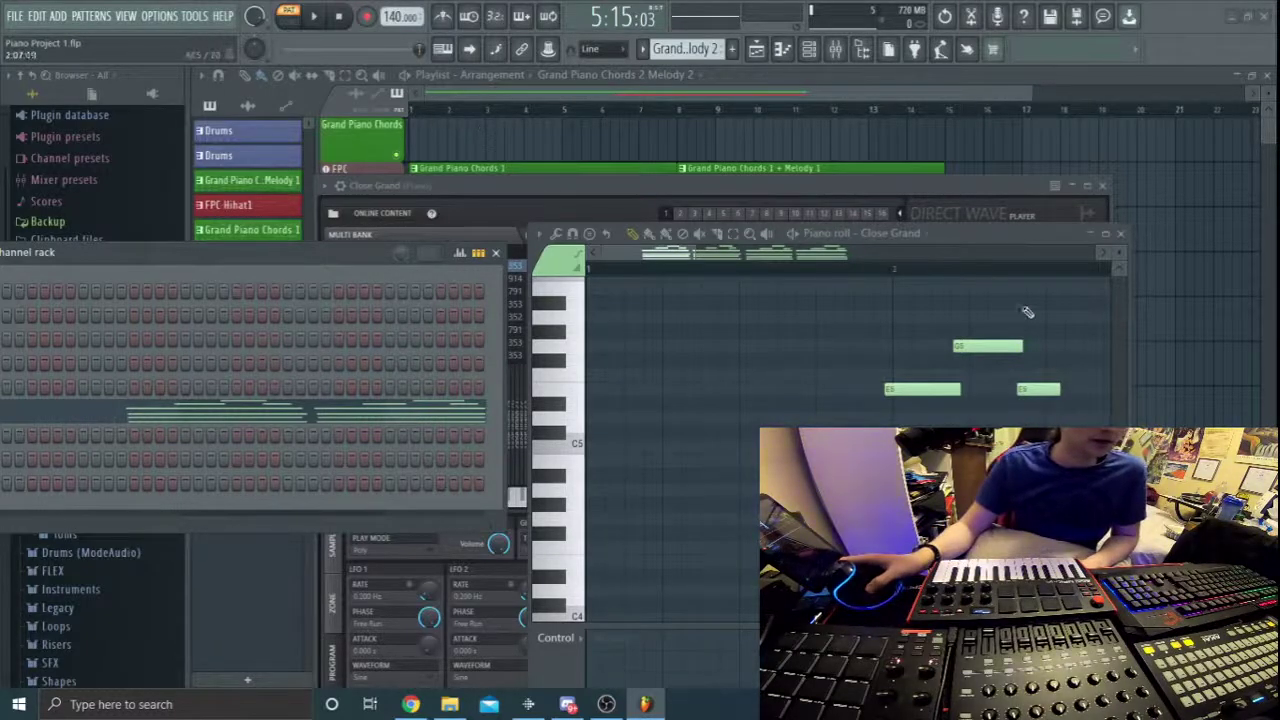
drag(708, 268, 752, 303)
click(597, 270)
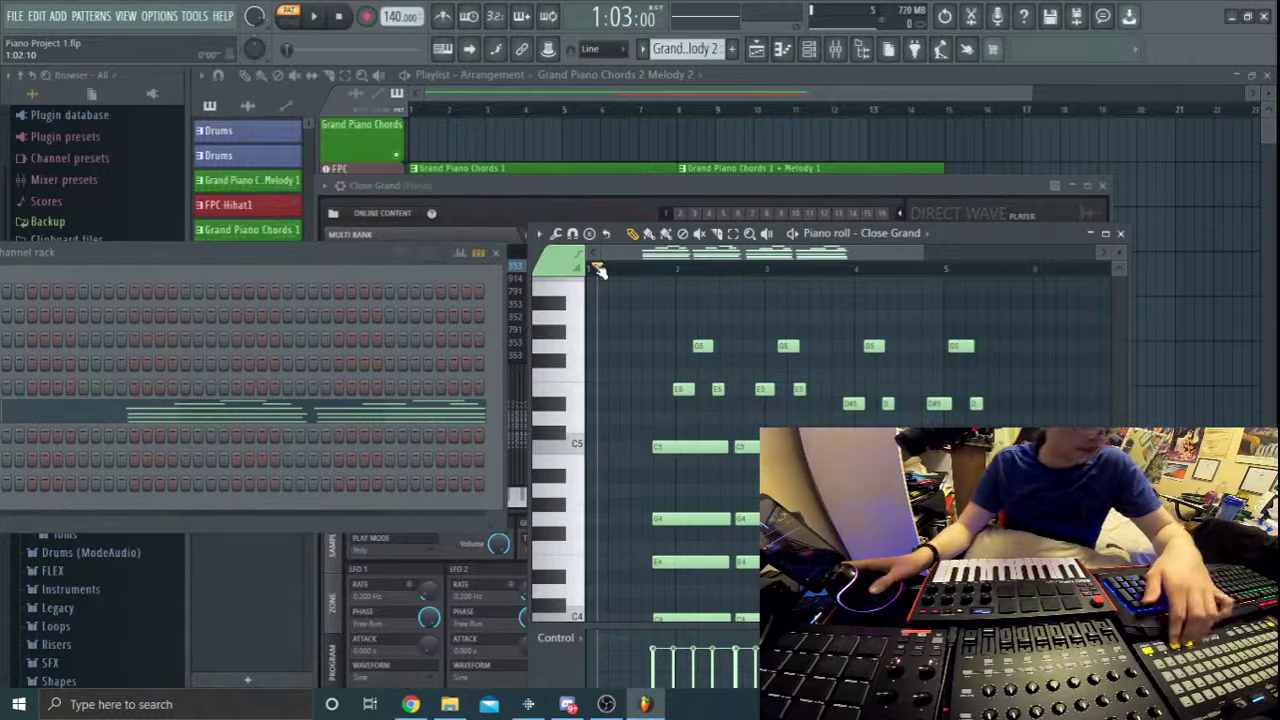
key(l)
key(l)
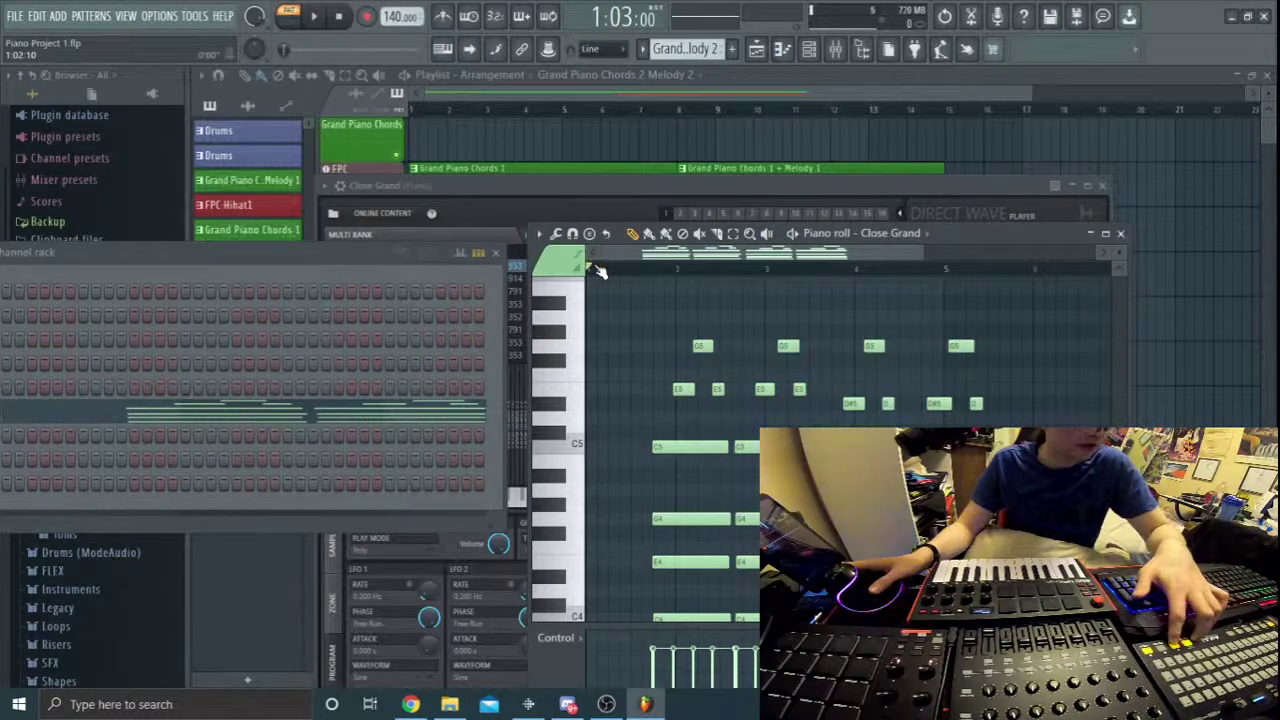
key(space)
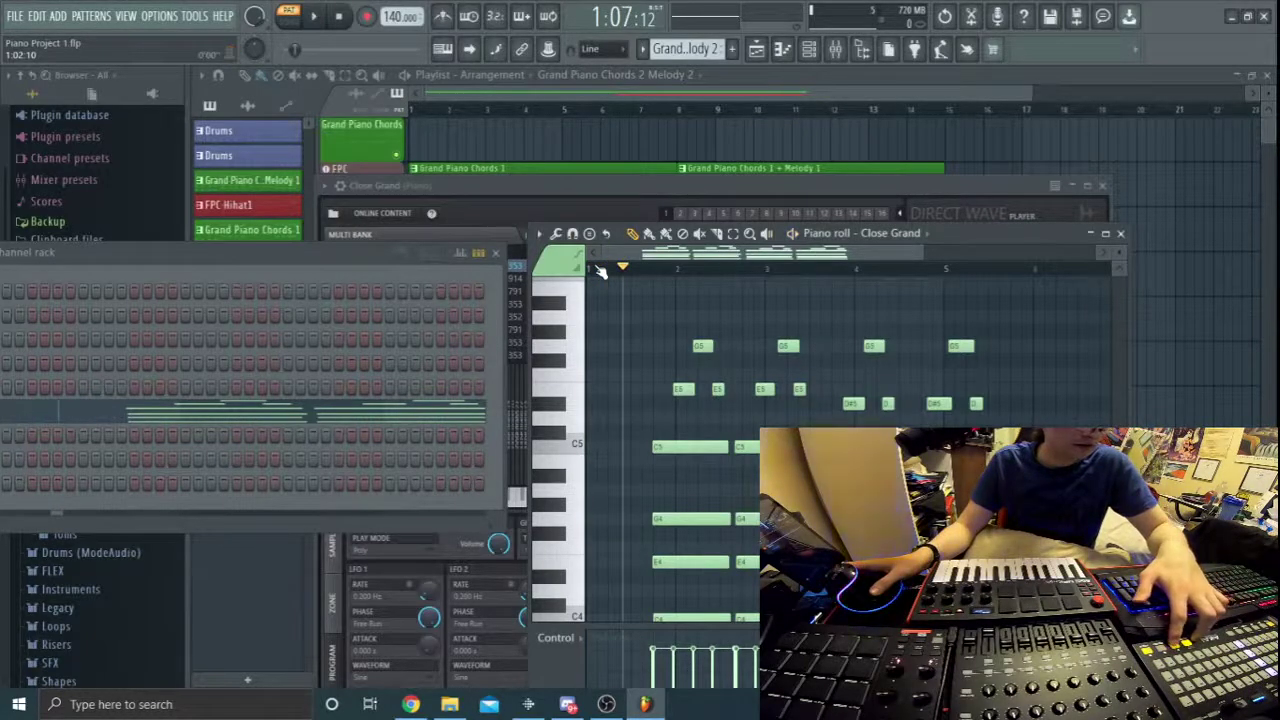
key(space)
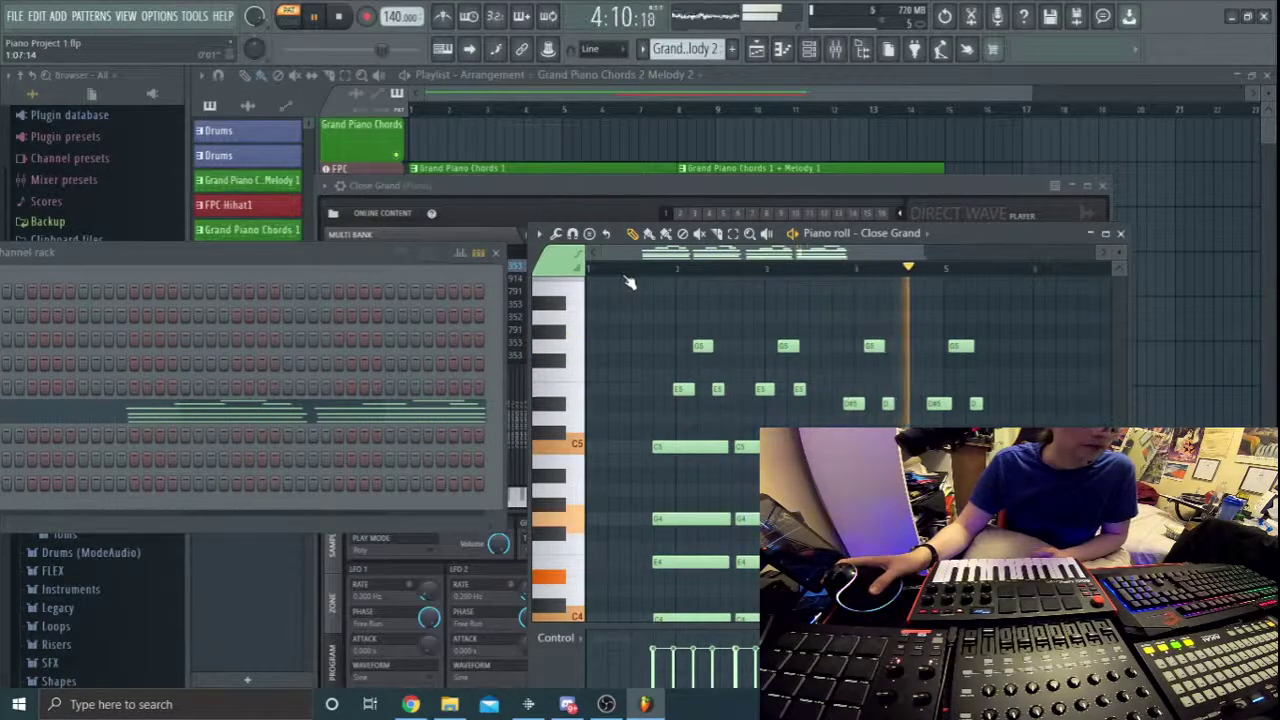
key(space)
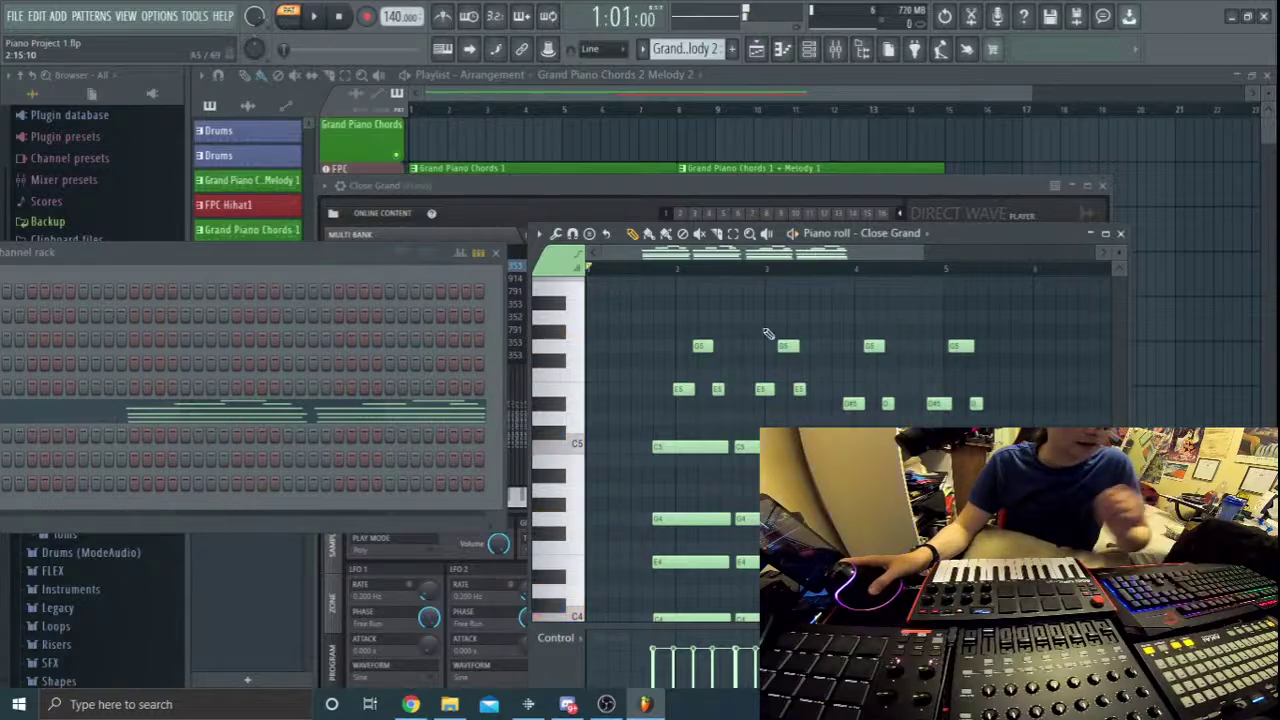
Replace the second E5 melody note in bar 3 with one starting slightly further on, and play back the pattern.
right_click(801, 389)
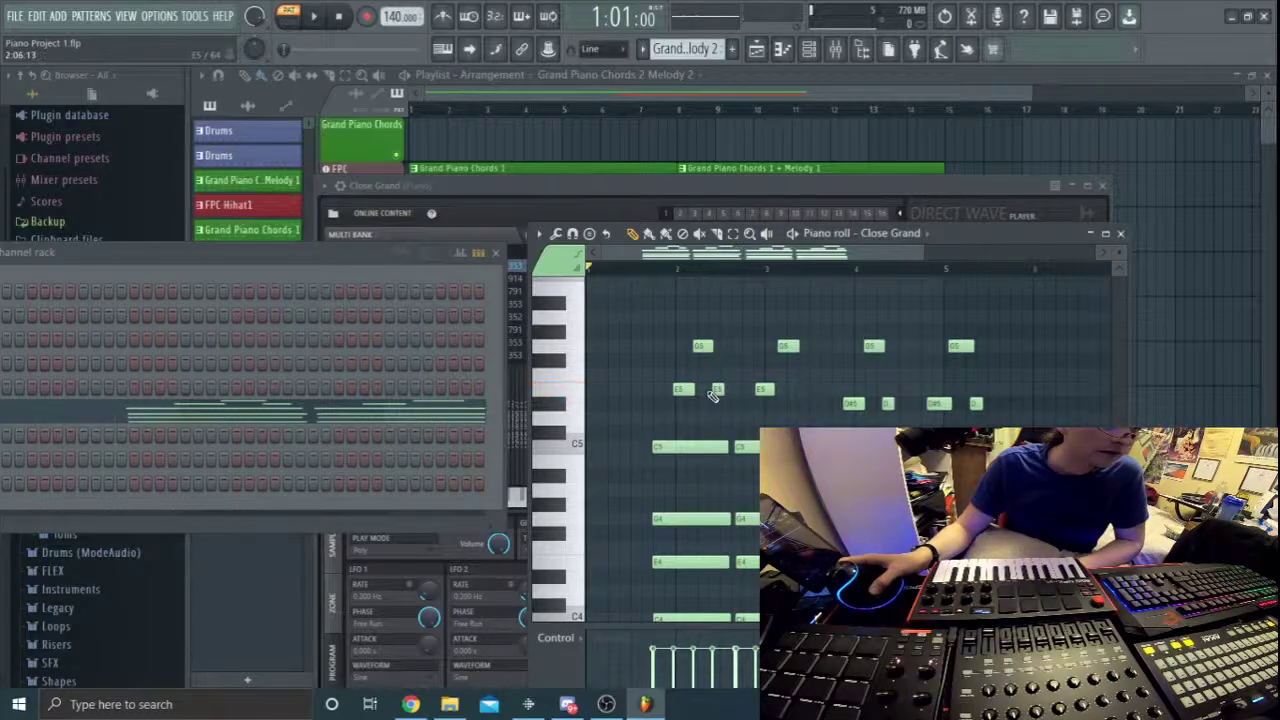
click(800, 390)
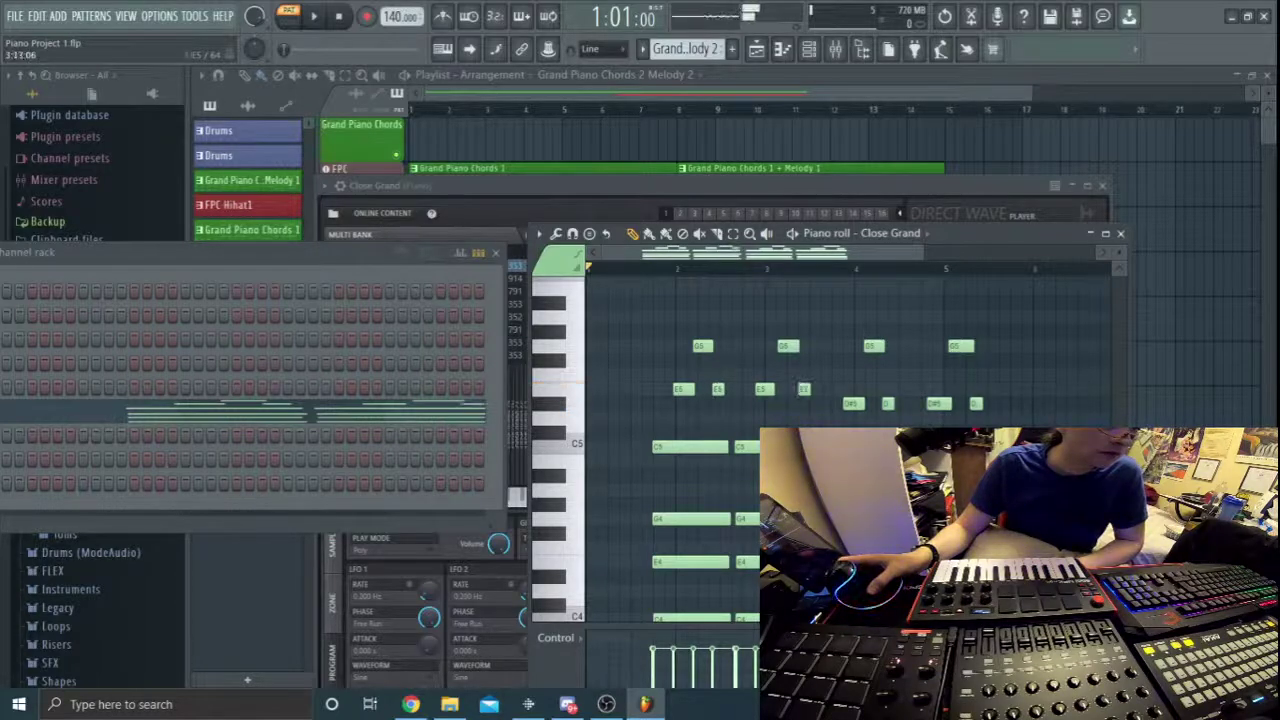
click(621, 276)
key(space)
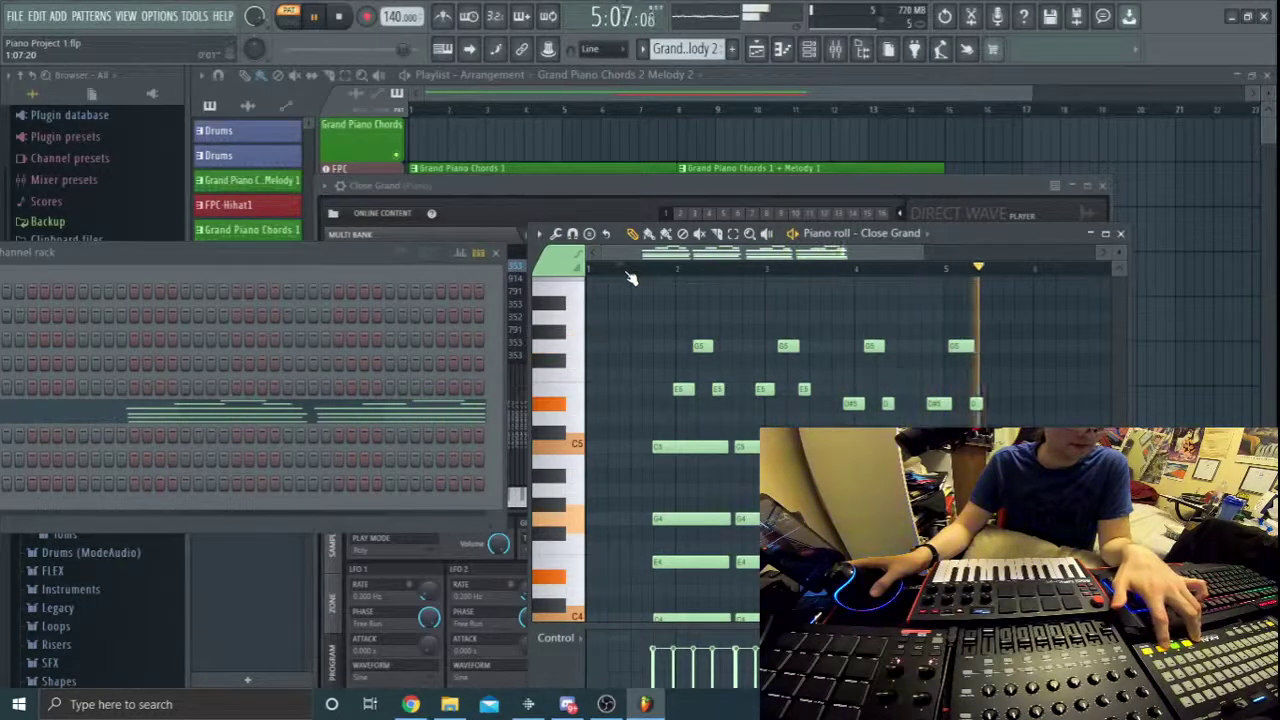
key(space)
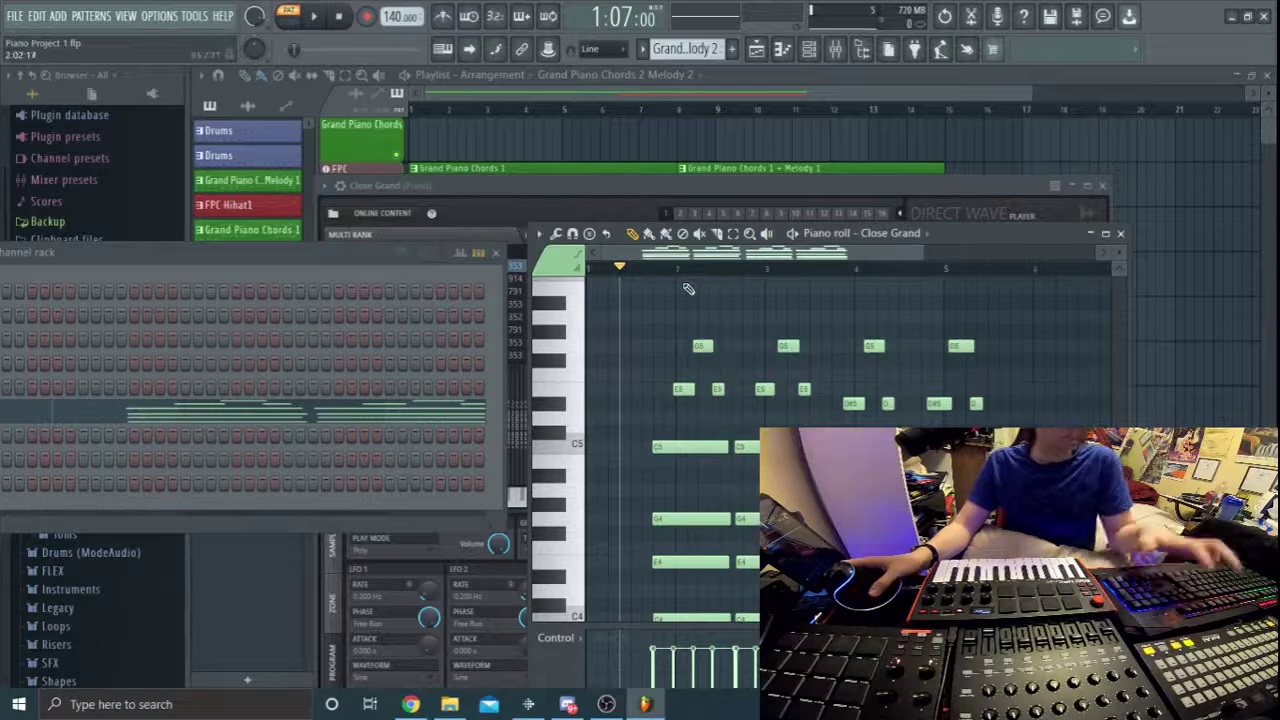
Shift all recorded notes earlier so the first chord starts at bar 1, and play the pattern from the beginning.
key(ctrl+a)
drag(700, 348, 636, 349)
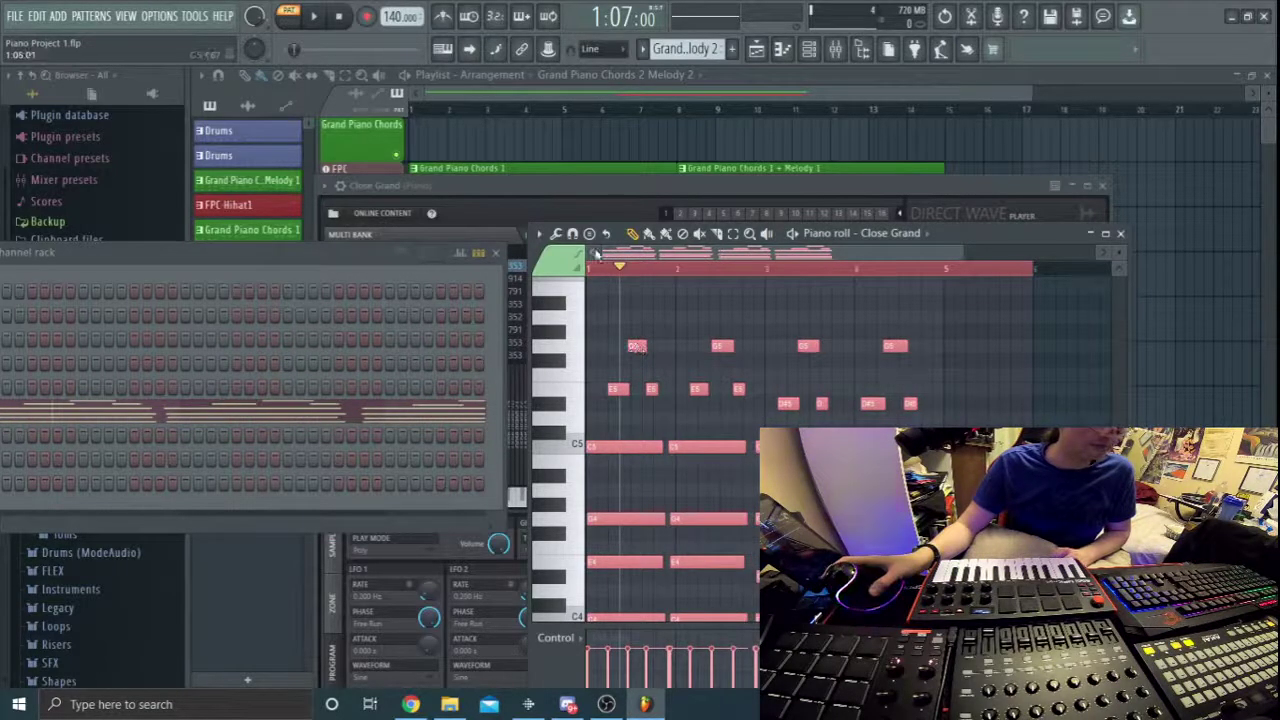
drag(632, 265, 593, 272)
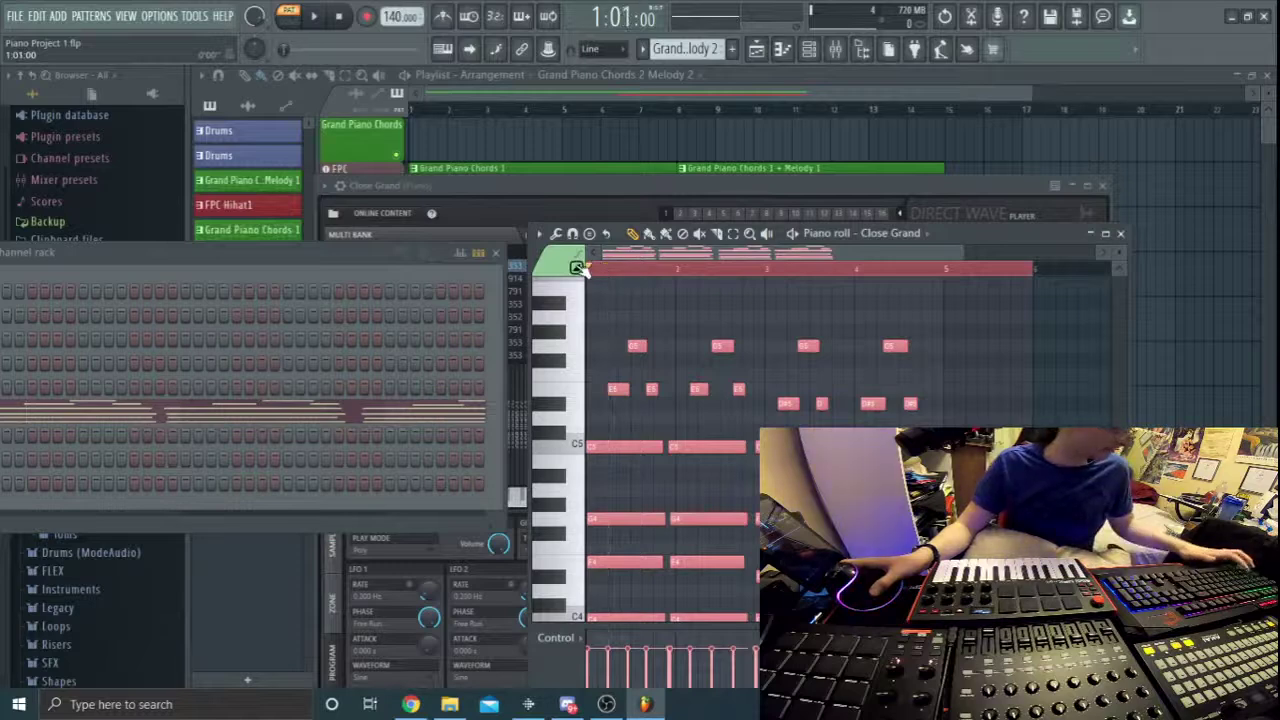
key(space)
key(space)
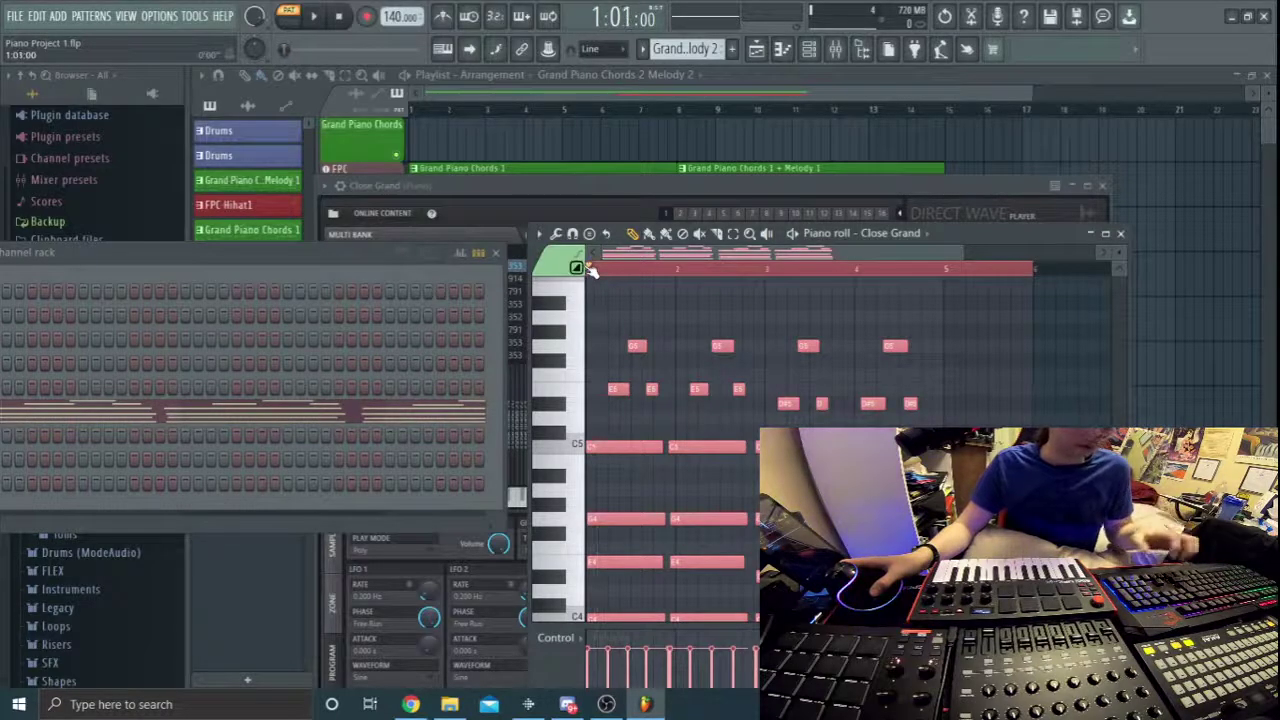
key(space)
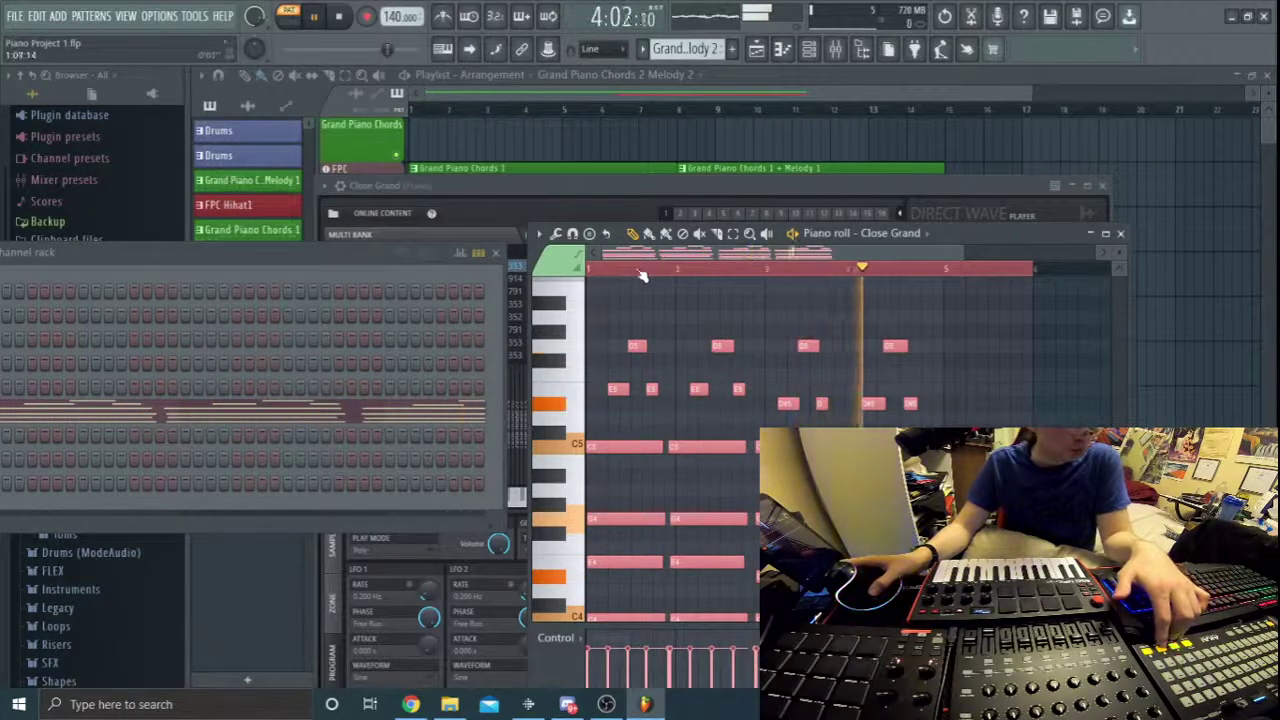
key(space)
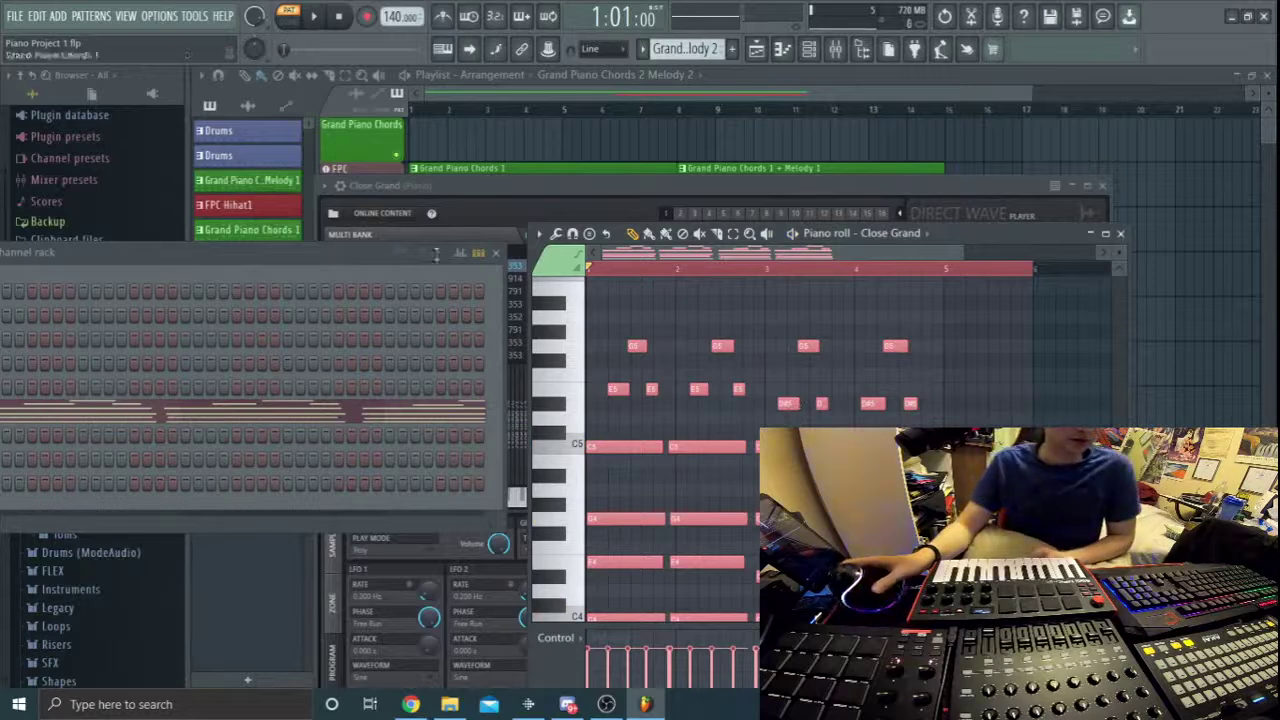
scroll(996, 418, down, 4)
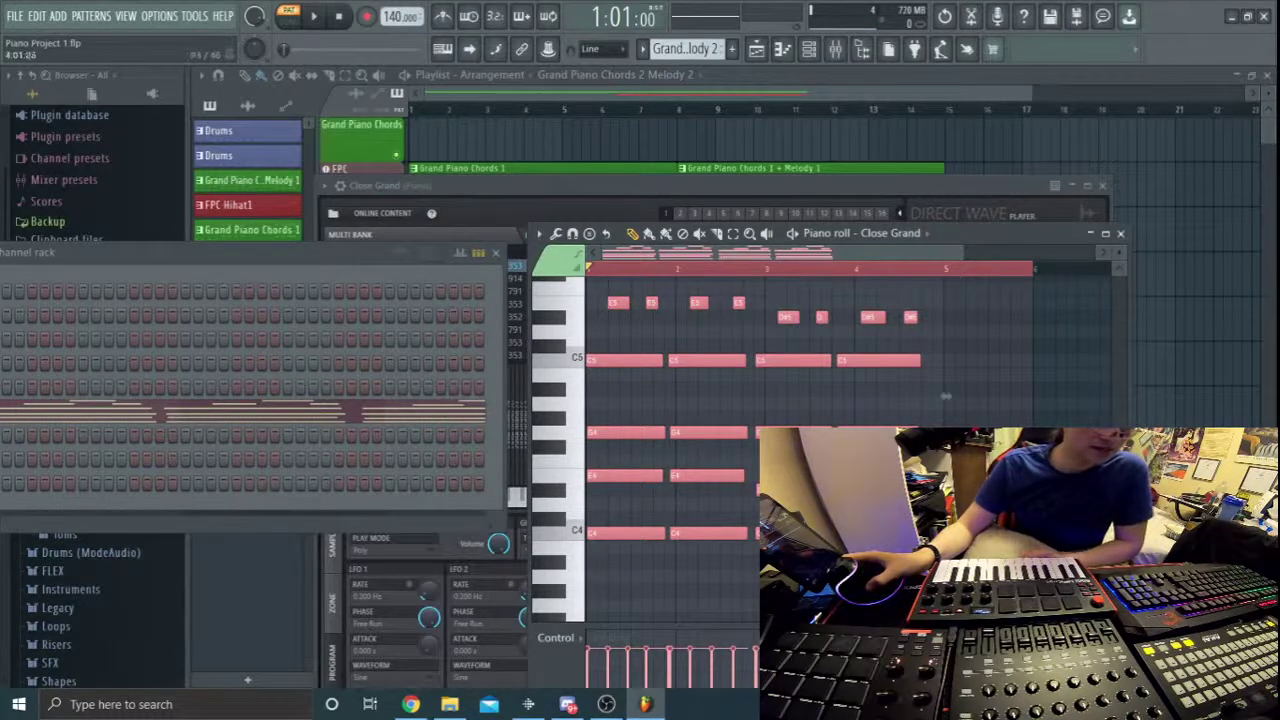
scroll(737, 400, up, 2)
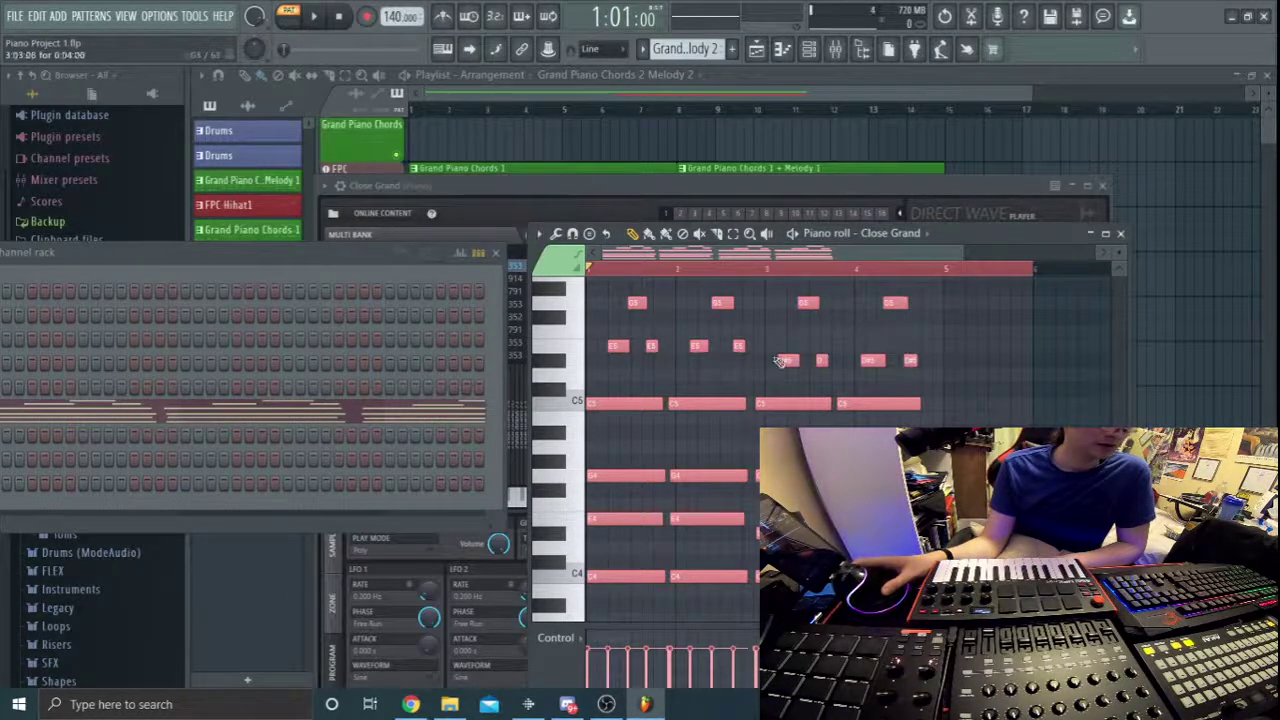
Undo the last change in the Close Grand piano roll and deselect all of its notes.
scroll(670, 450, up, 1)
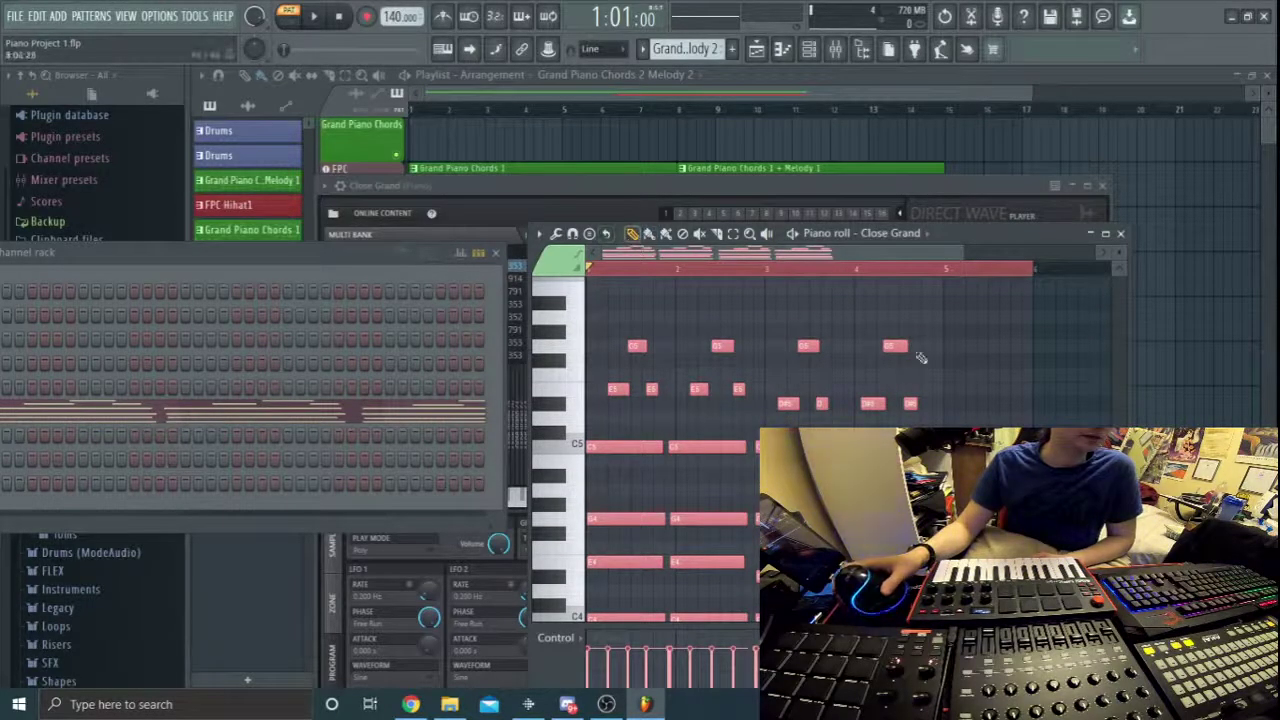
key(ctrl+z)
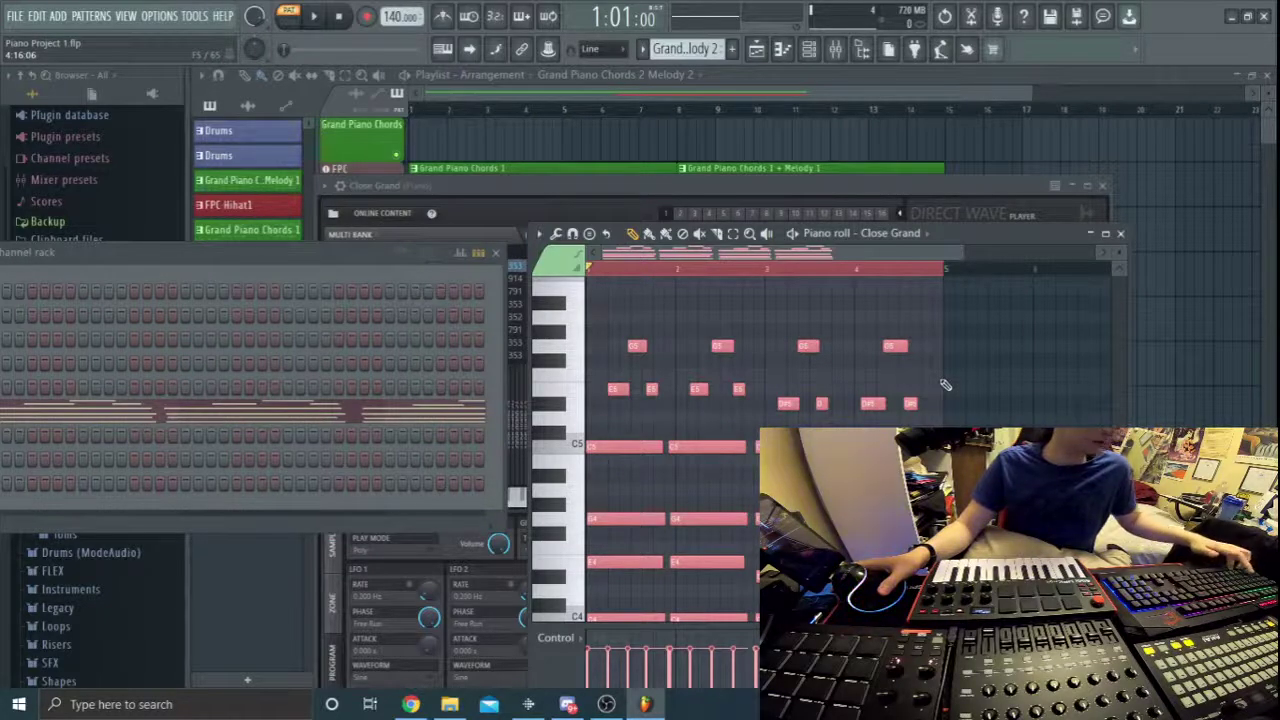
key(ctrl+d)
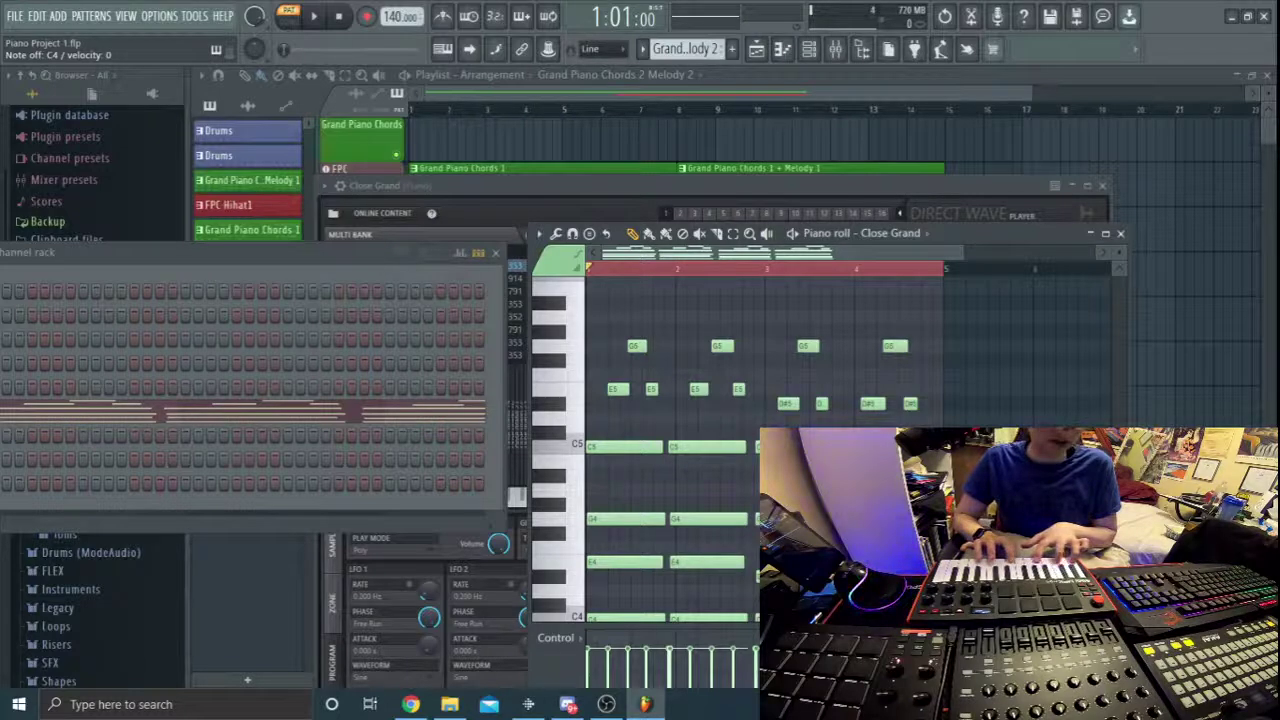
Move the Close Grand plugin window down behind the piano roll, clear of the playlist clips.
drag(849, 185, 1069, 146)
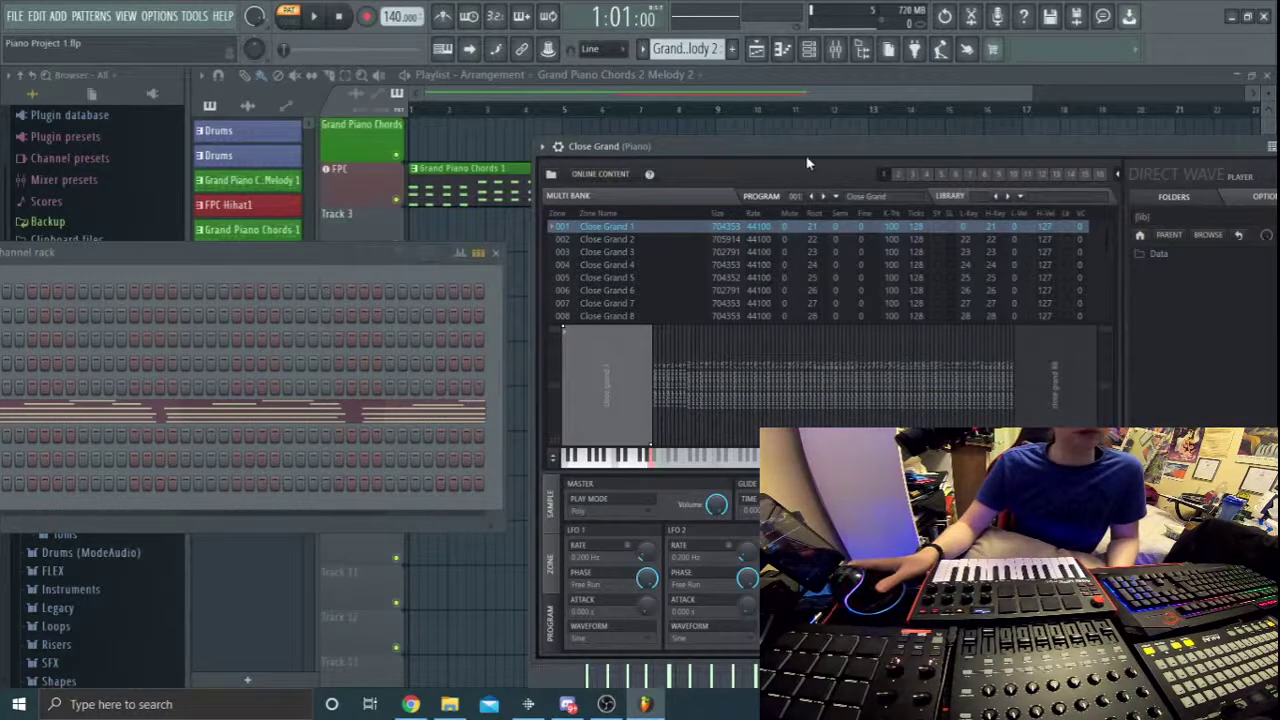
drag(808, 163, 600, 123)
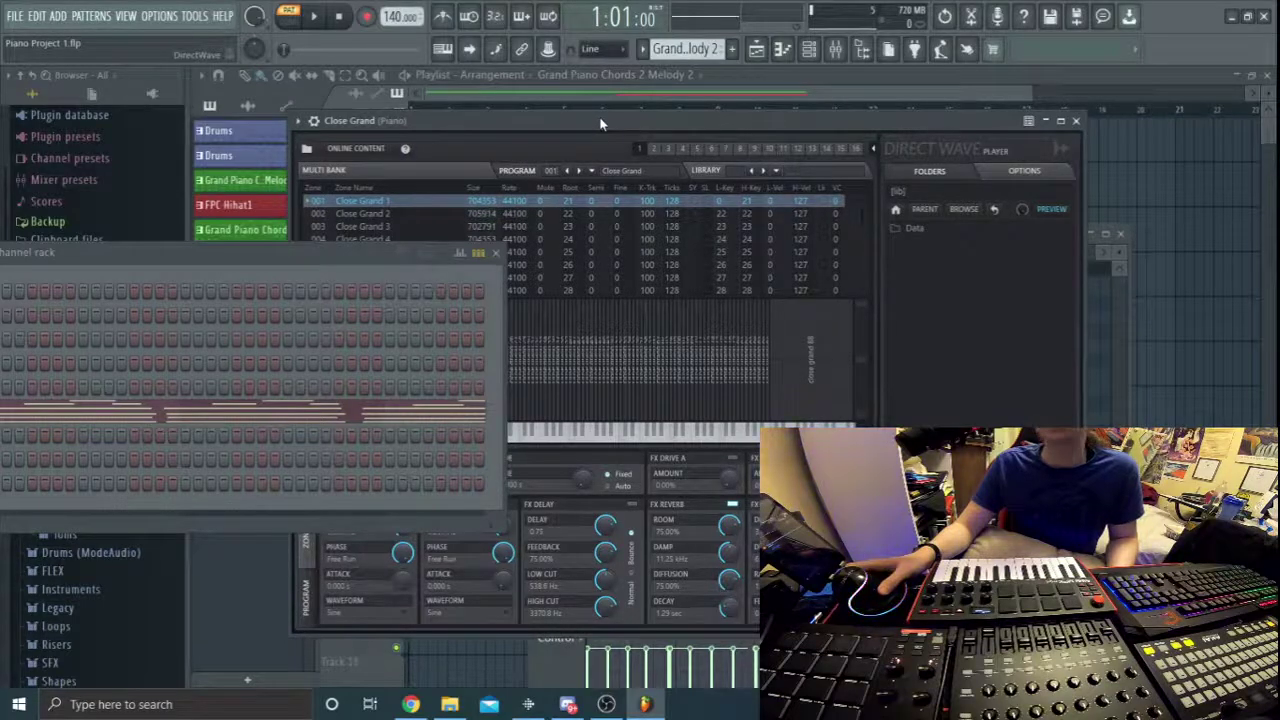
drag(600, 123, 953, 117)
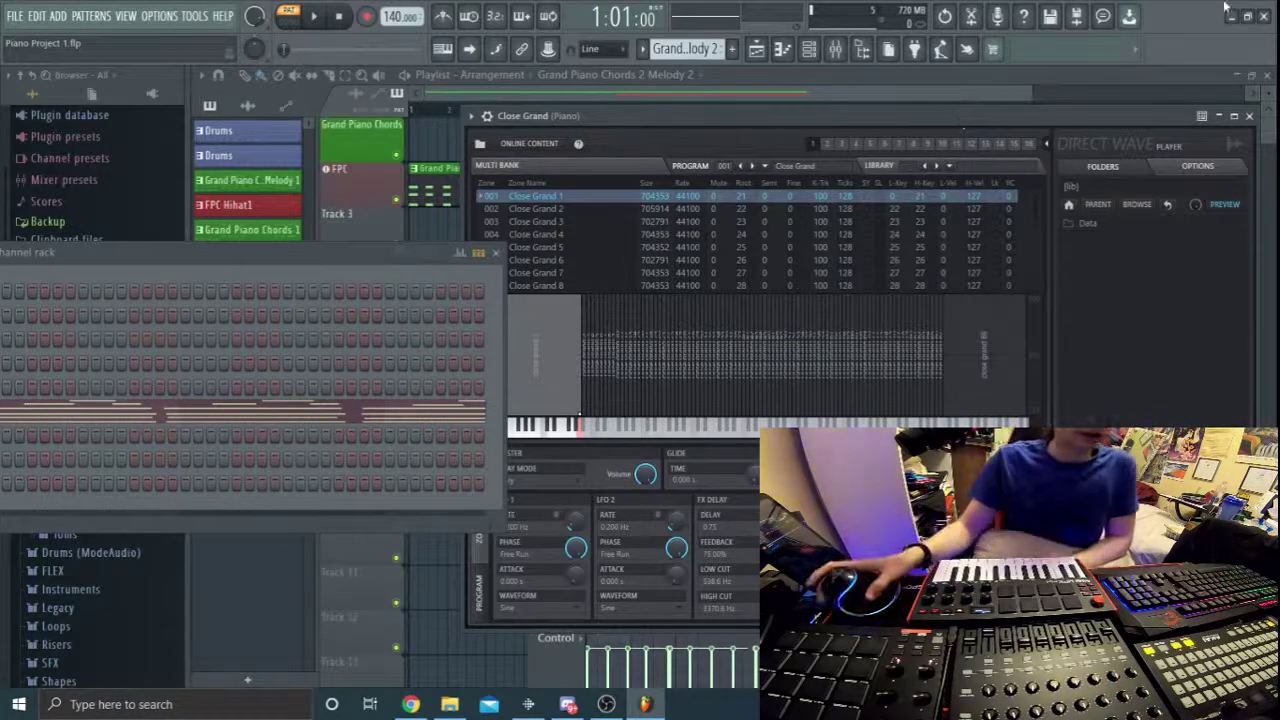
drag(945, 123, 813, 525)
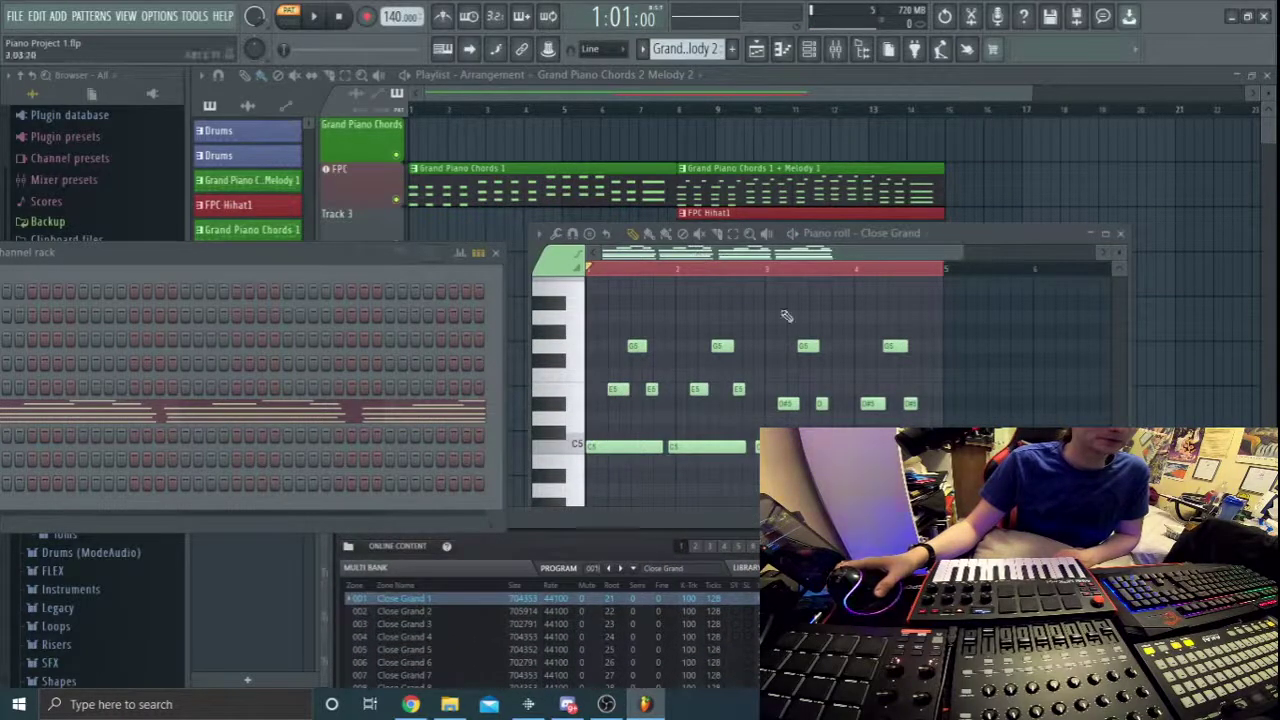
Play the Grand Piano Chords 2 Melody 2 pattern from the beginning, and stop it in bar 4.
click(600, 274)
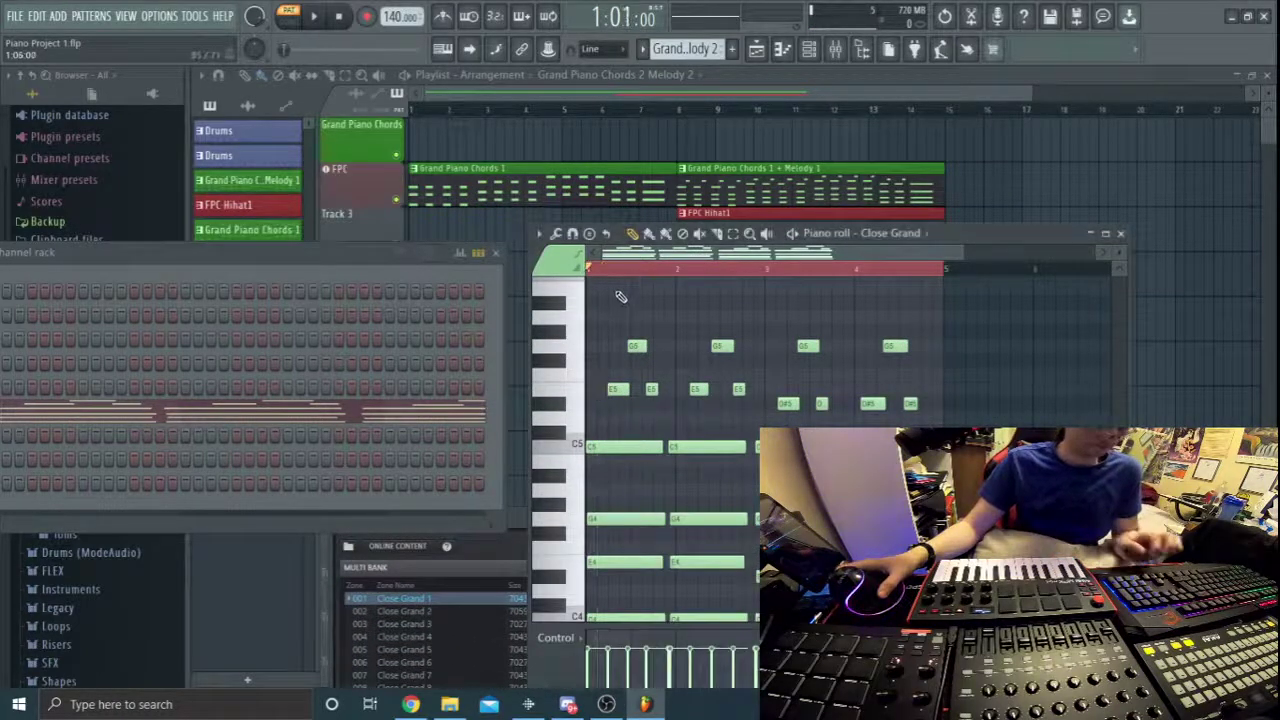
key(space)
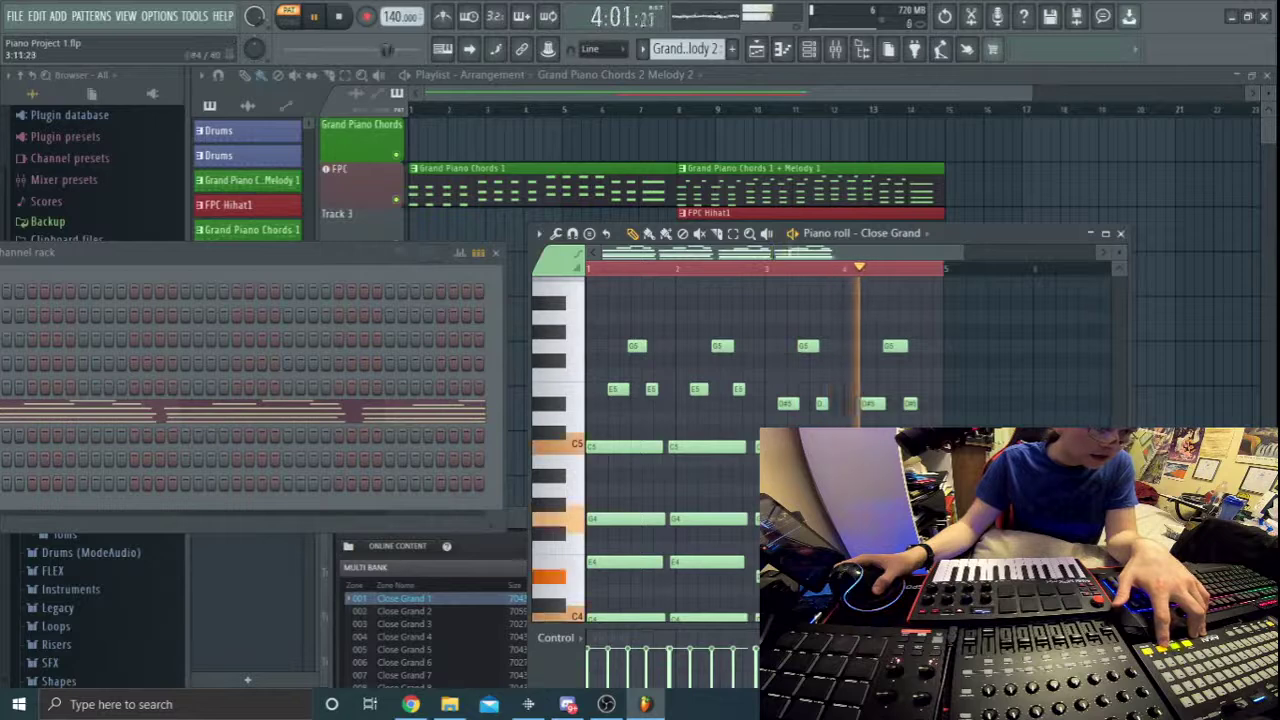
key(space)
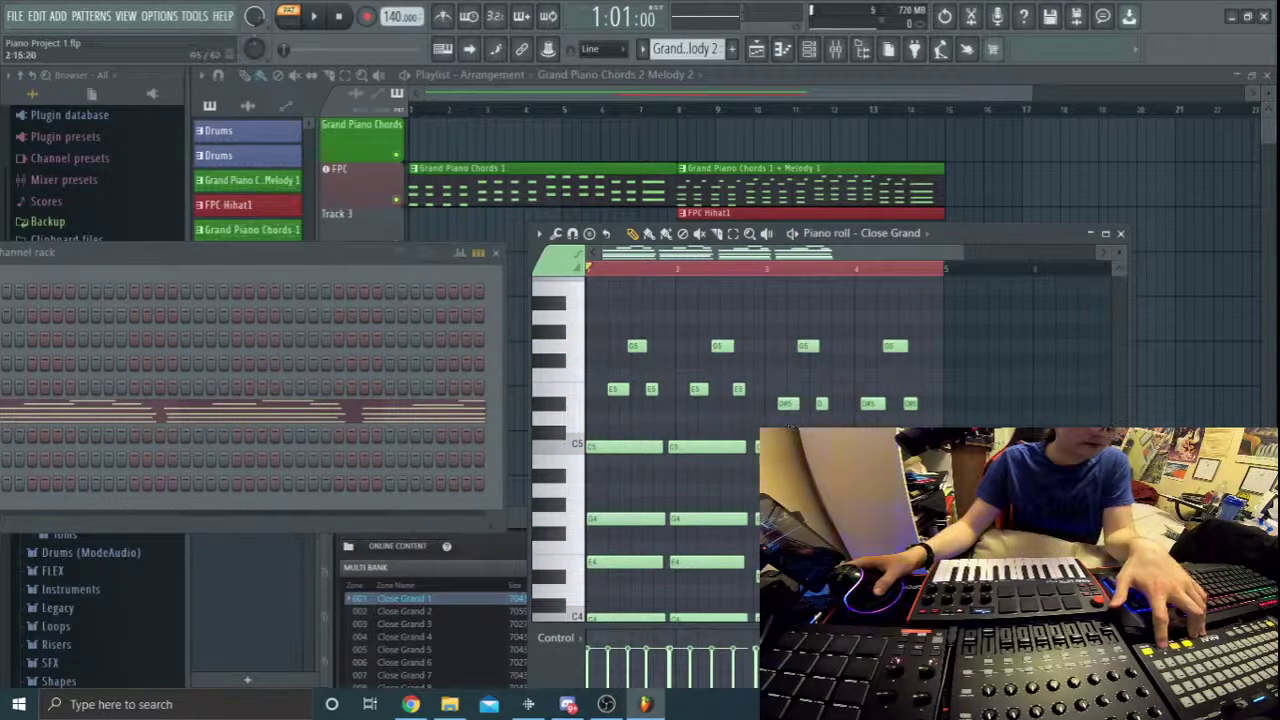
Shift the second half's chords and melody notes slightly later so the third chord starts at bar 3, and play back the pattern.
scroll(727, 450, down, 1)
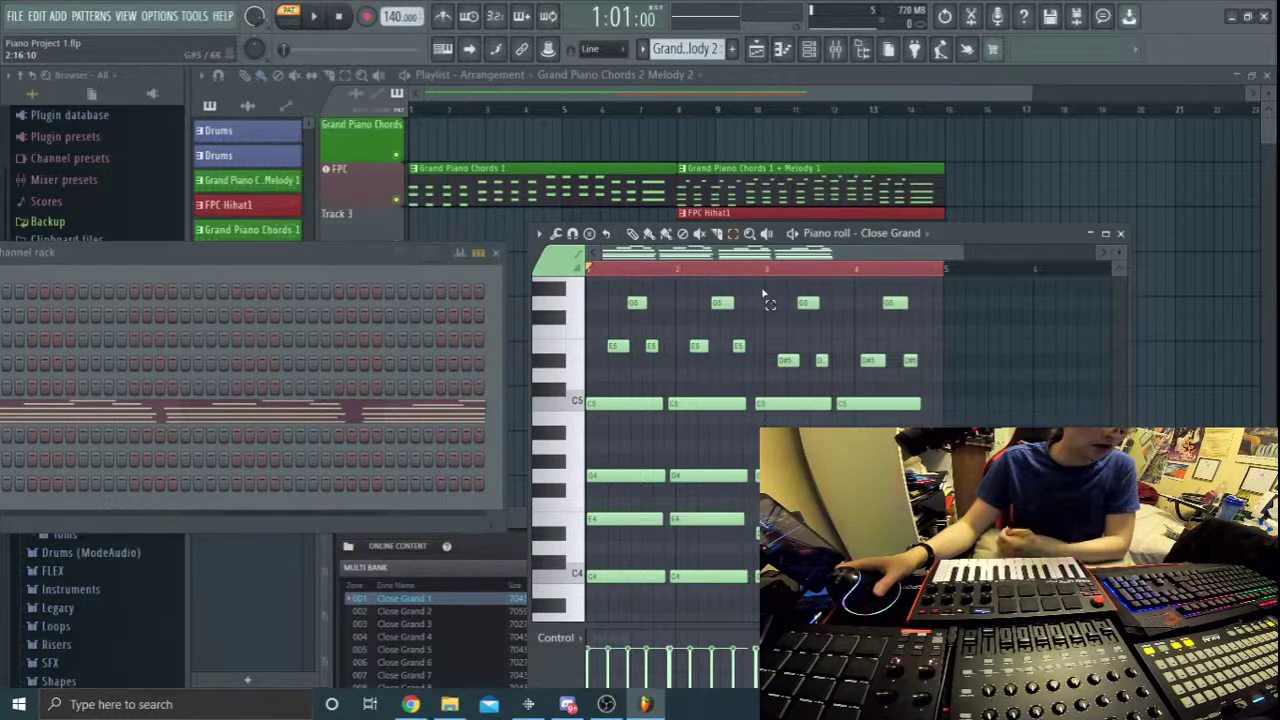
drag(766, 292, 920, 470)
drag(944, 408, 944, 408)
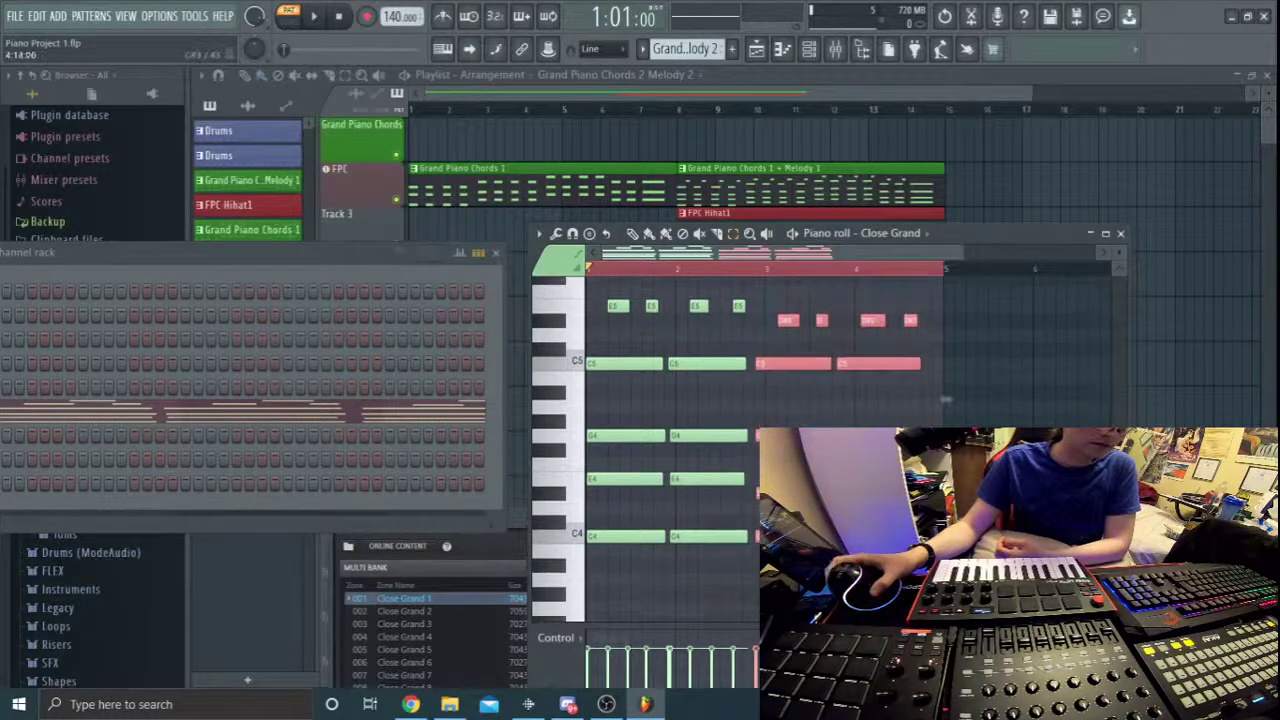
scroll(944, 408, up, 1)
click(644, 234)
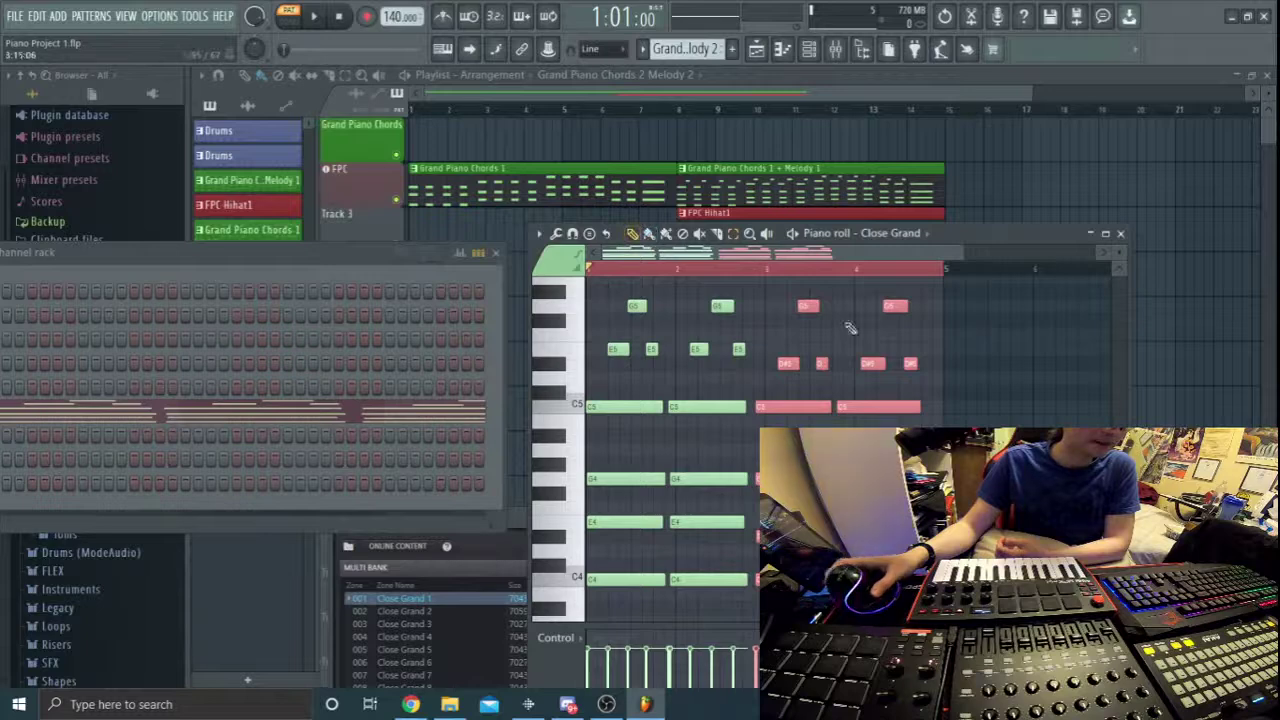
drag(808, 306, 819, 306)
drag(665, 275, 578, 268)
key(space)
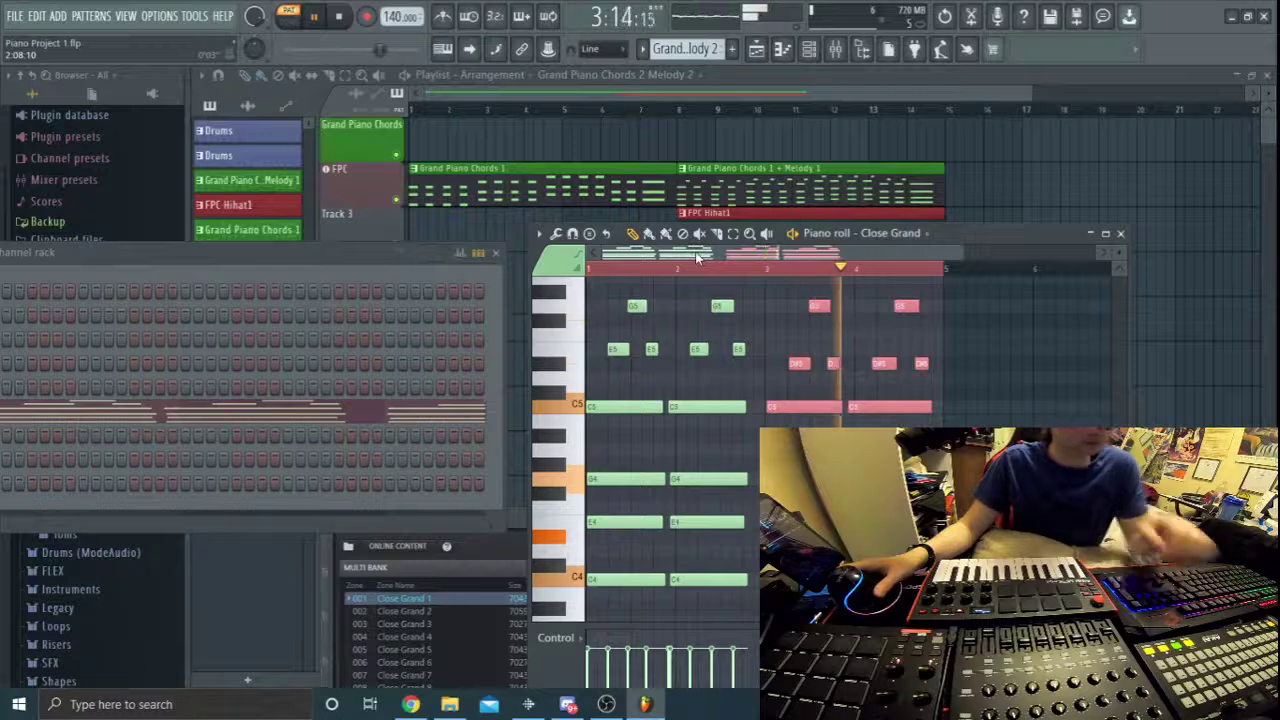
key(space)
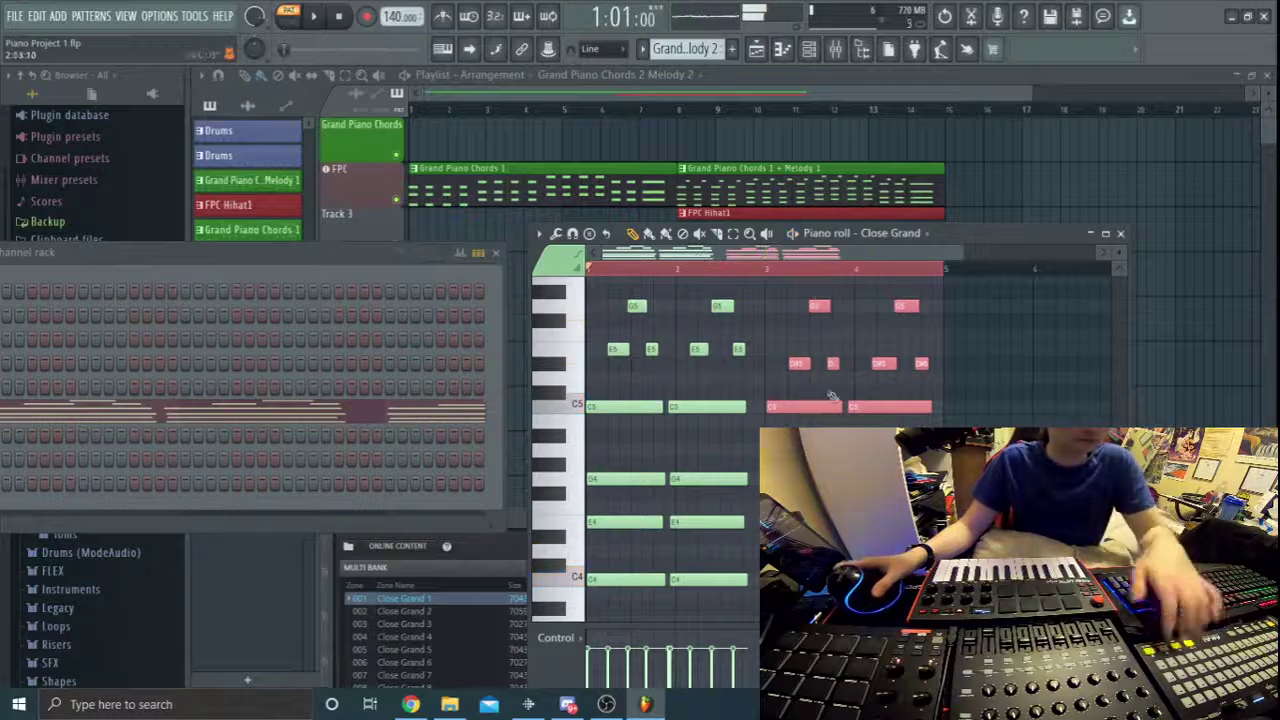
Lengthen the second chord's notes until they meet the third chord at bar 3, and play back the pattern.
click(750, 407)
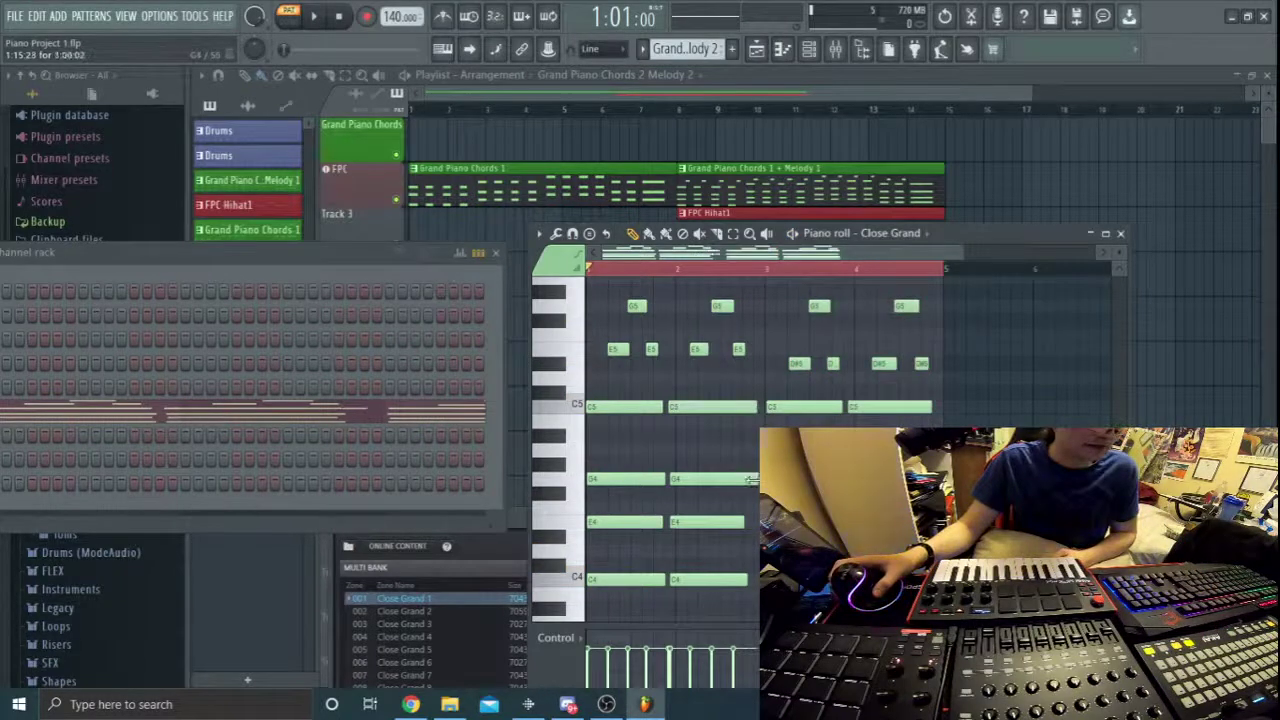
drag(752, 522, 756, 522)
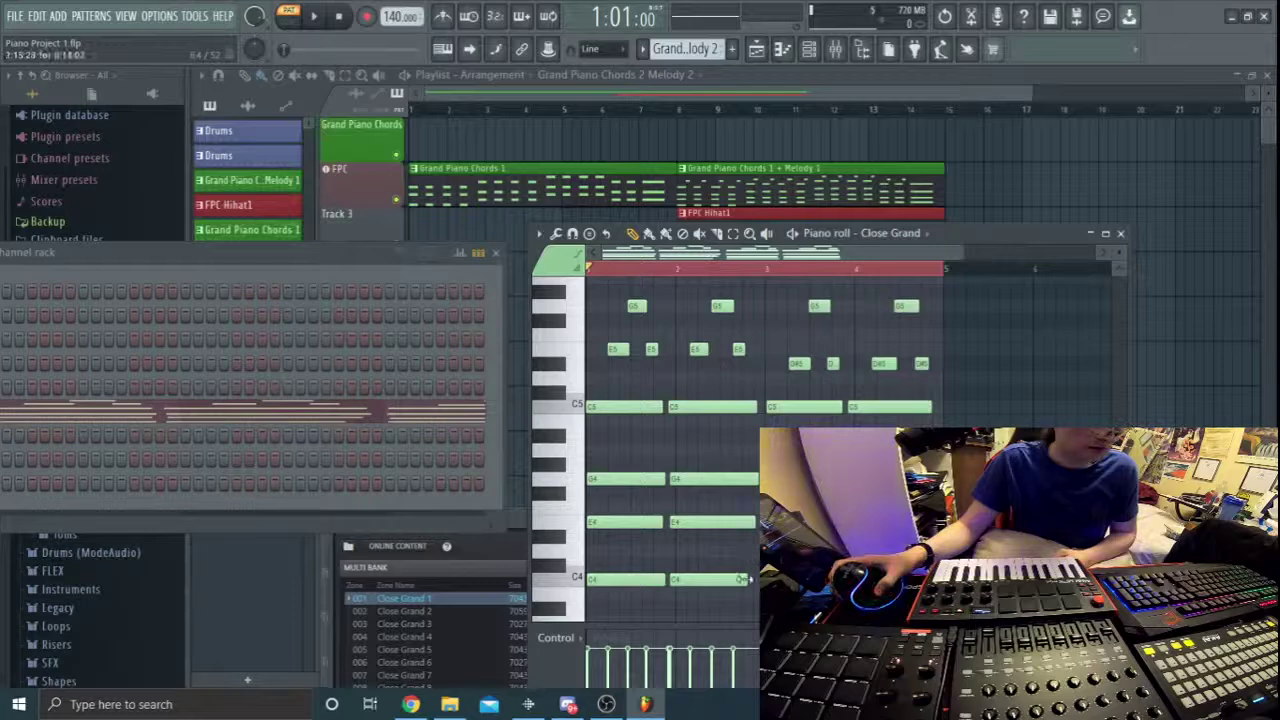
key(space)
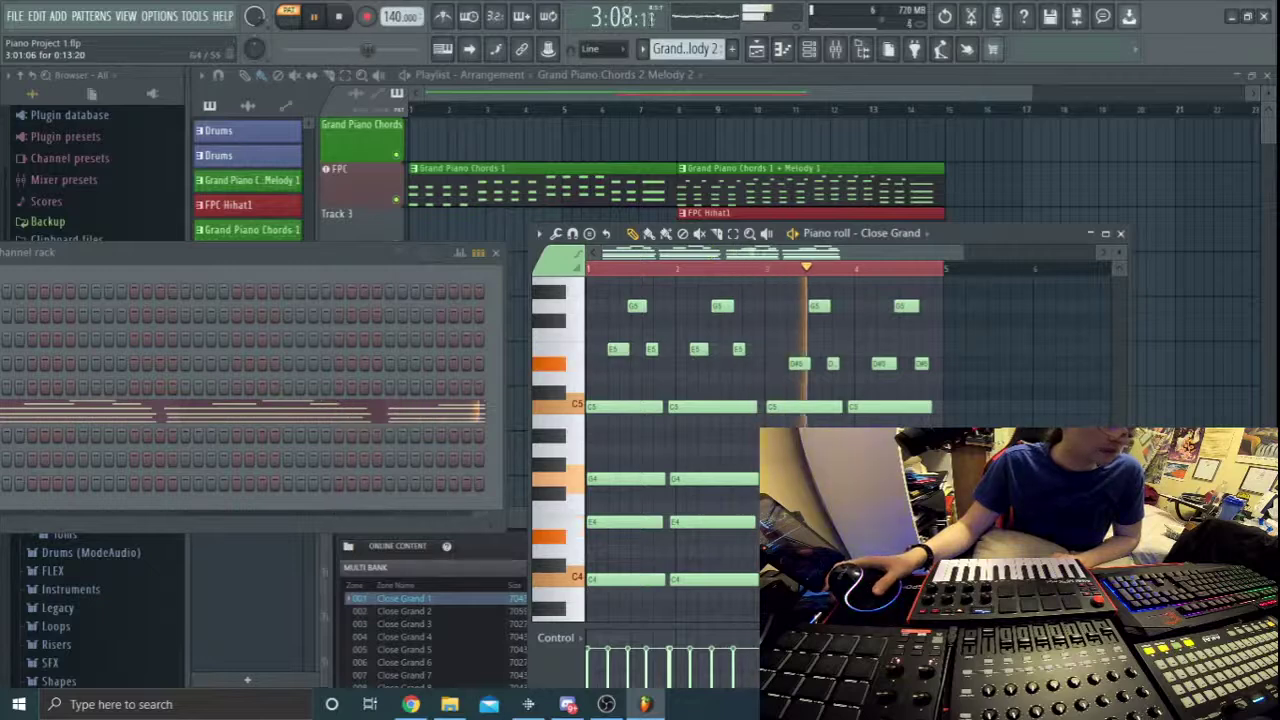
key(space)
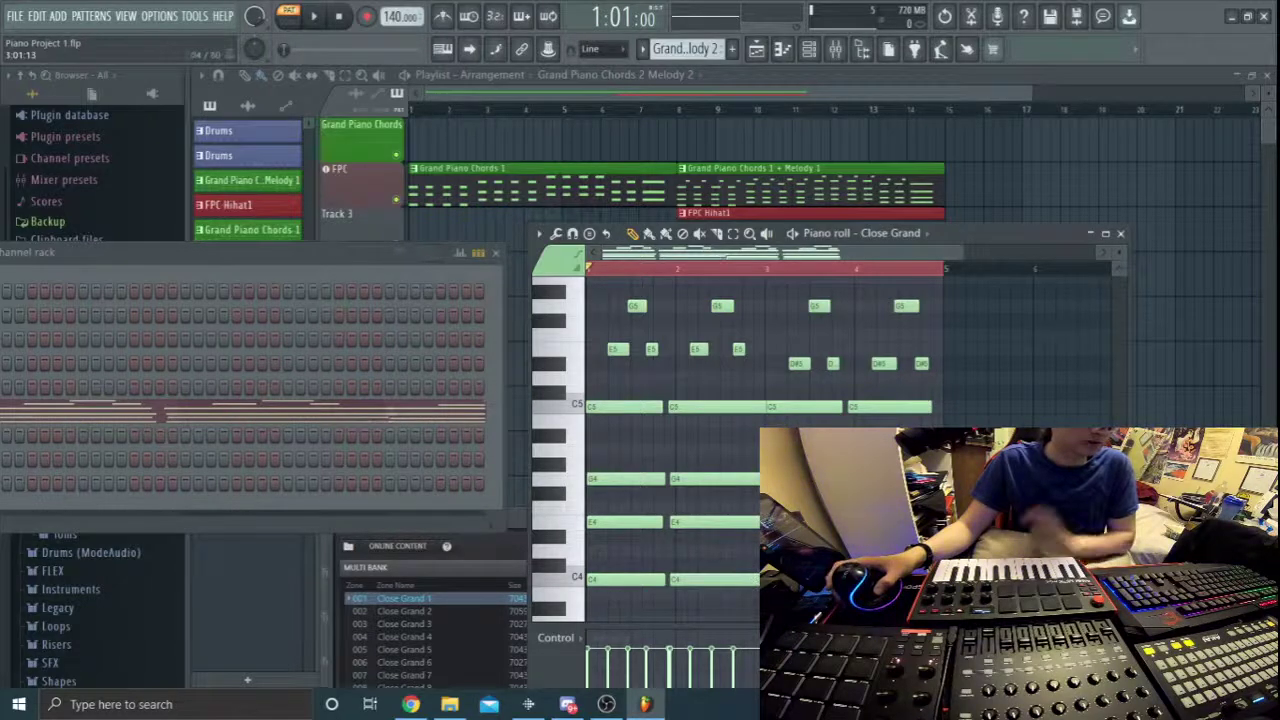
key(space)
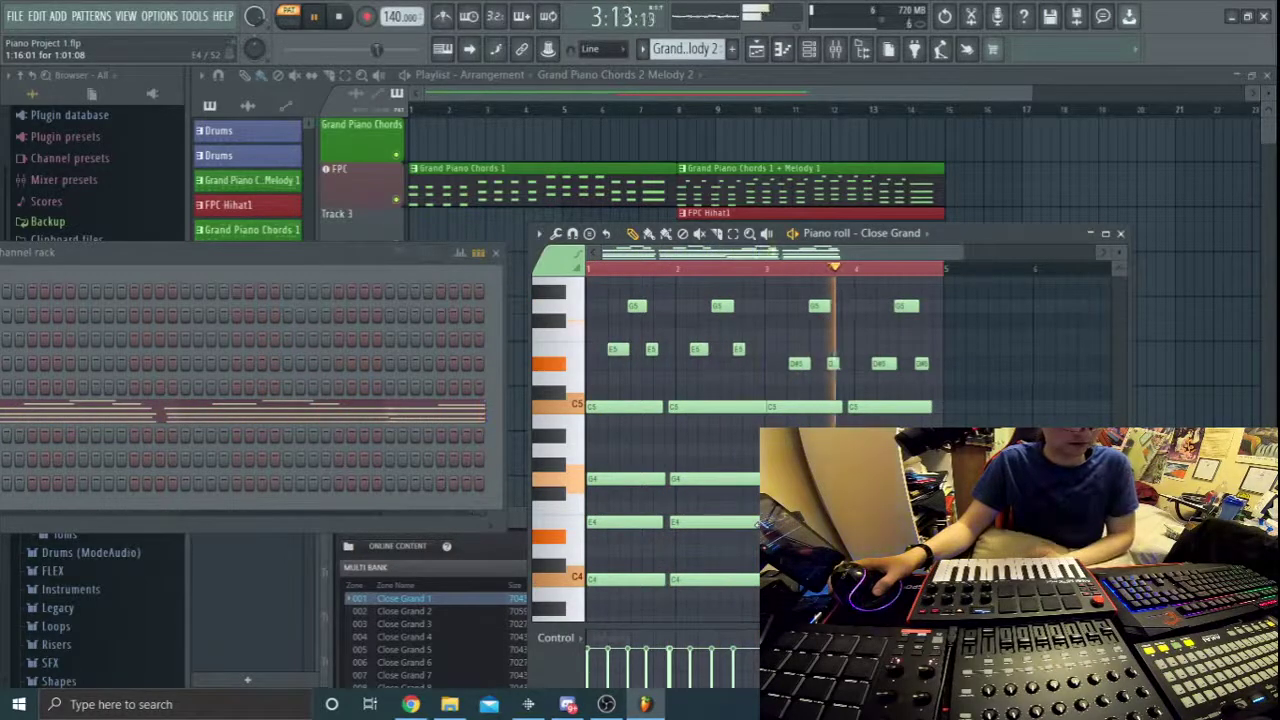
key(space)
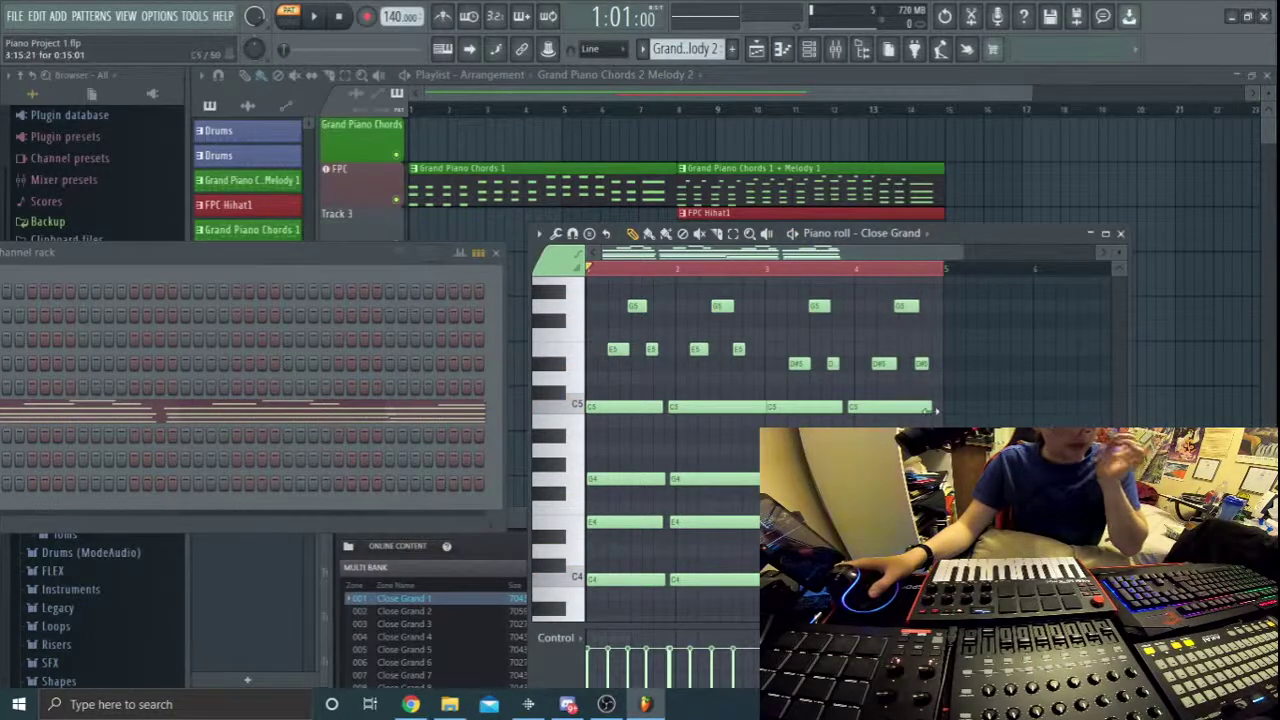
Close the piano roll and place the Grand Piano Chords 2 Melody 2 pattern on the FPC playlist track, starting at bar 15.
click(1121, 235)
click(966, 200)
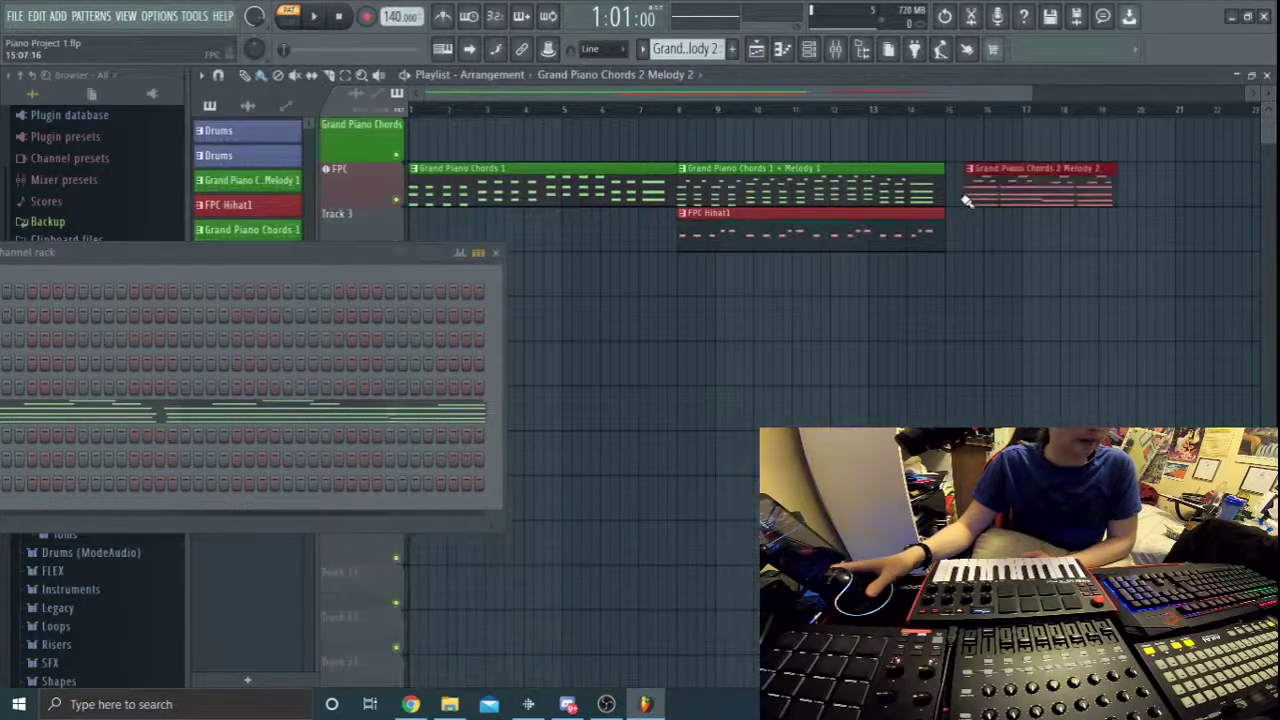
drag(1078, 168, 1058, 168)
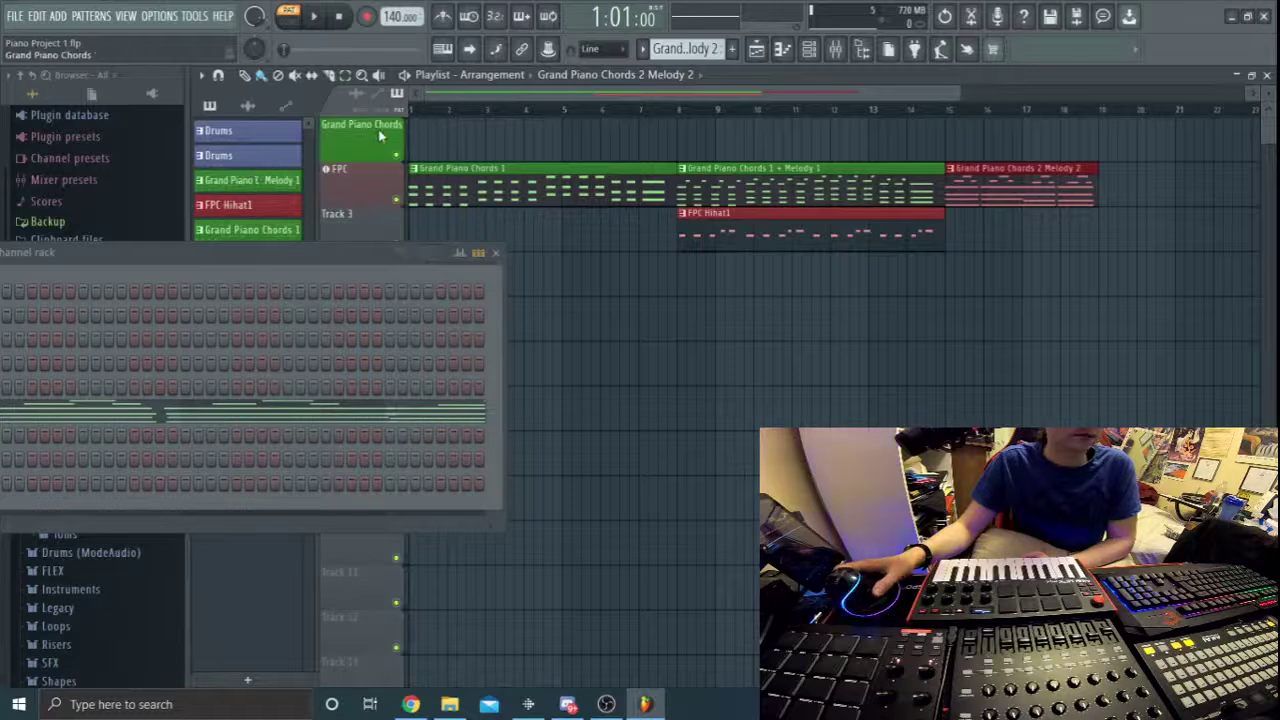
Rename the FPC playlist track to Grand Piano Chords and set its color to forest green.
right_click(372, 184)
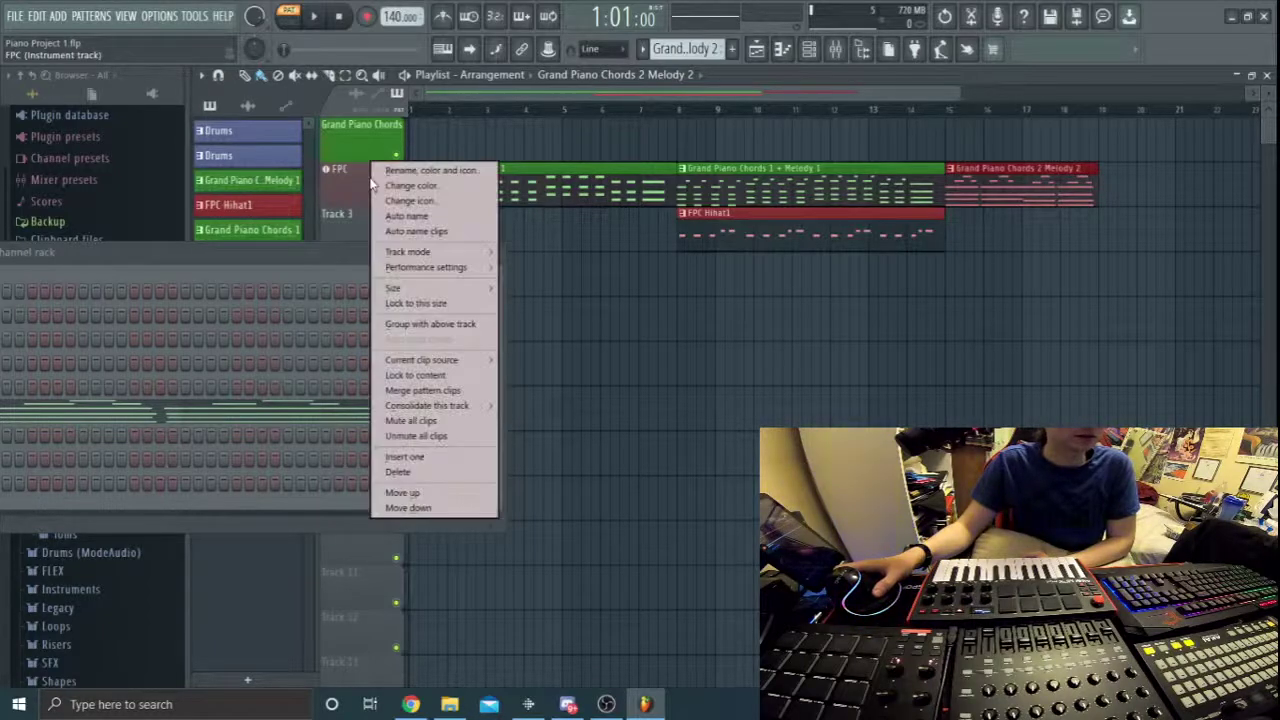
click(435, 171)
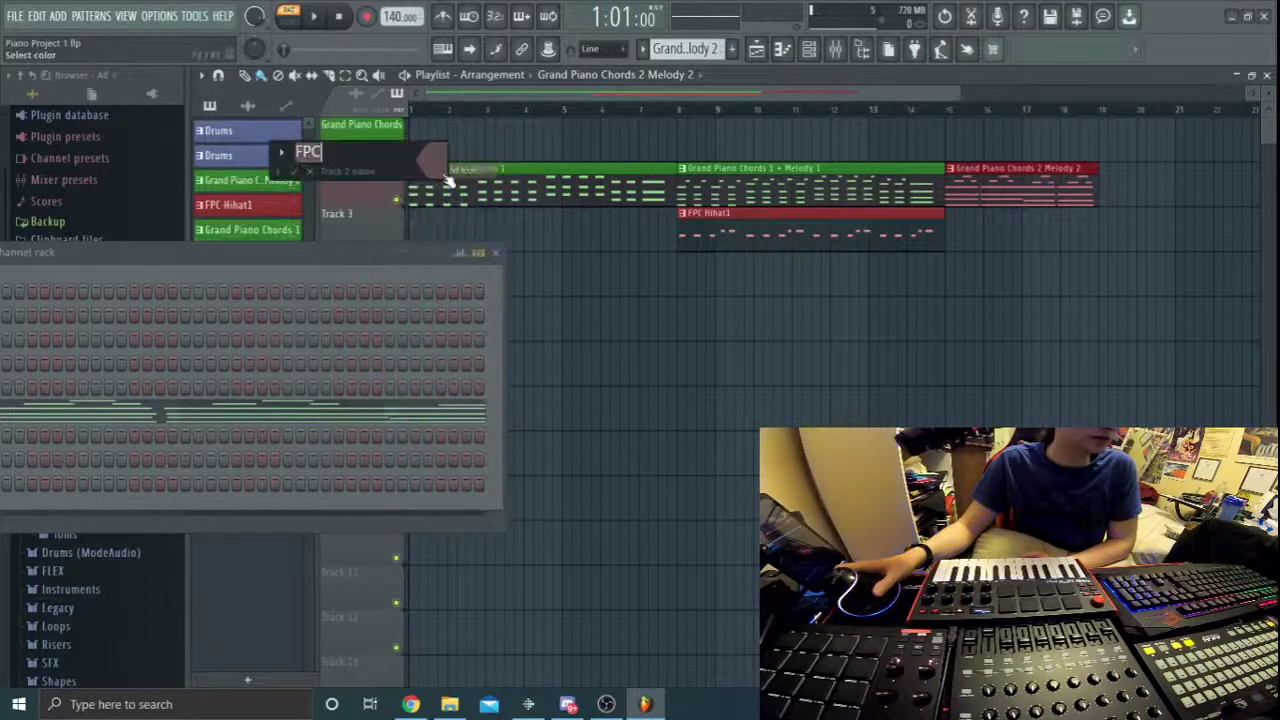
click(432, 162)
click(621, 320)
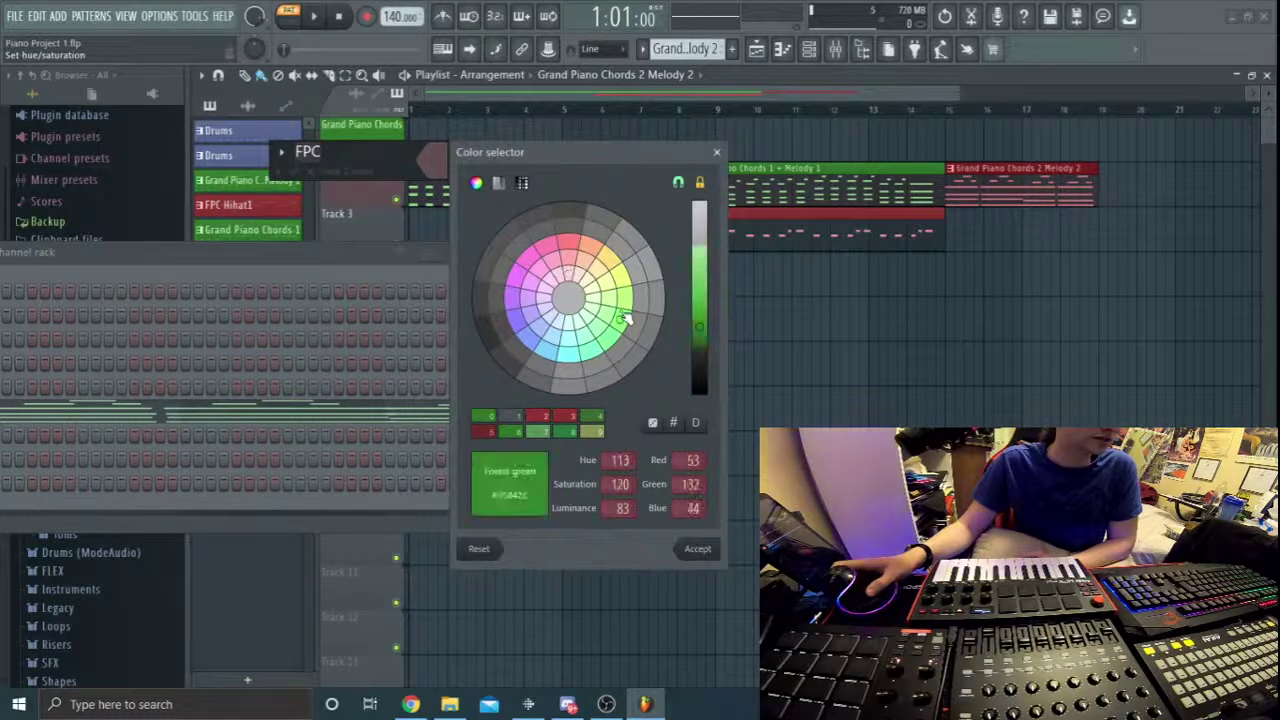
click(715, 545)
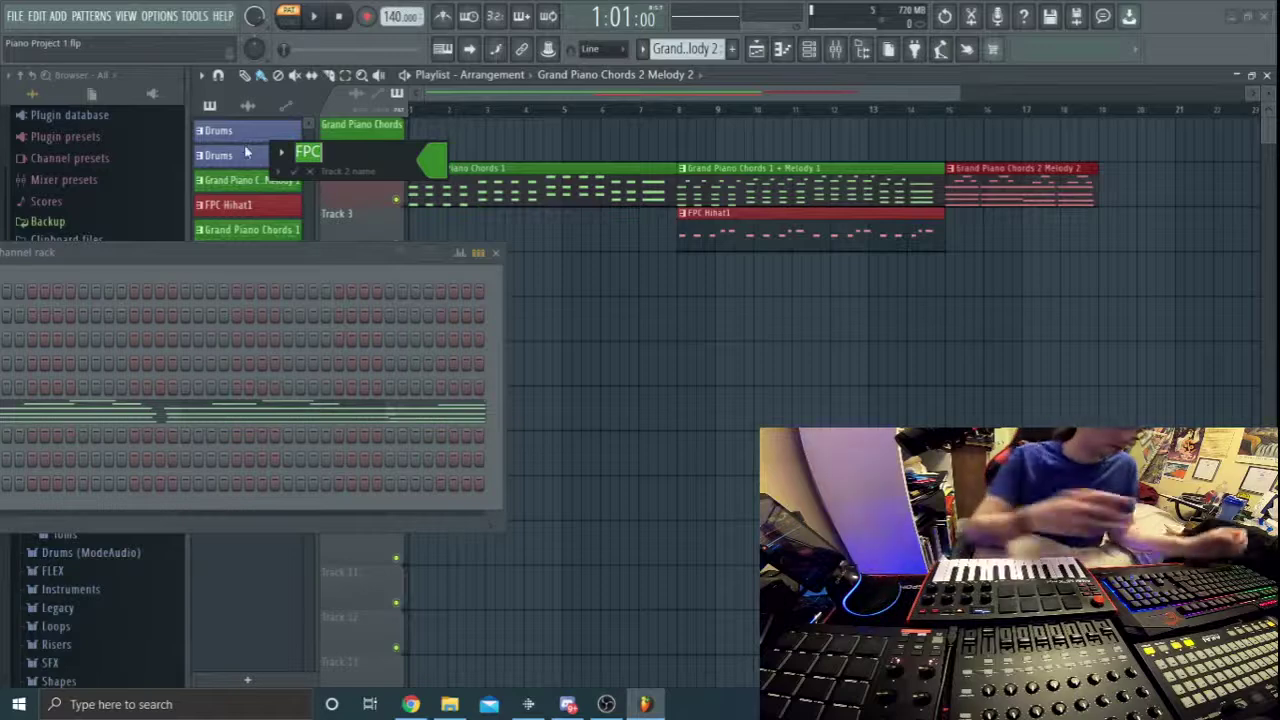
key(BackSpace)
key(BackSpace)
key(BackSpace)
text(Grand Pi)
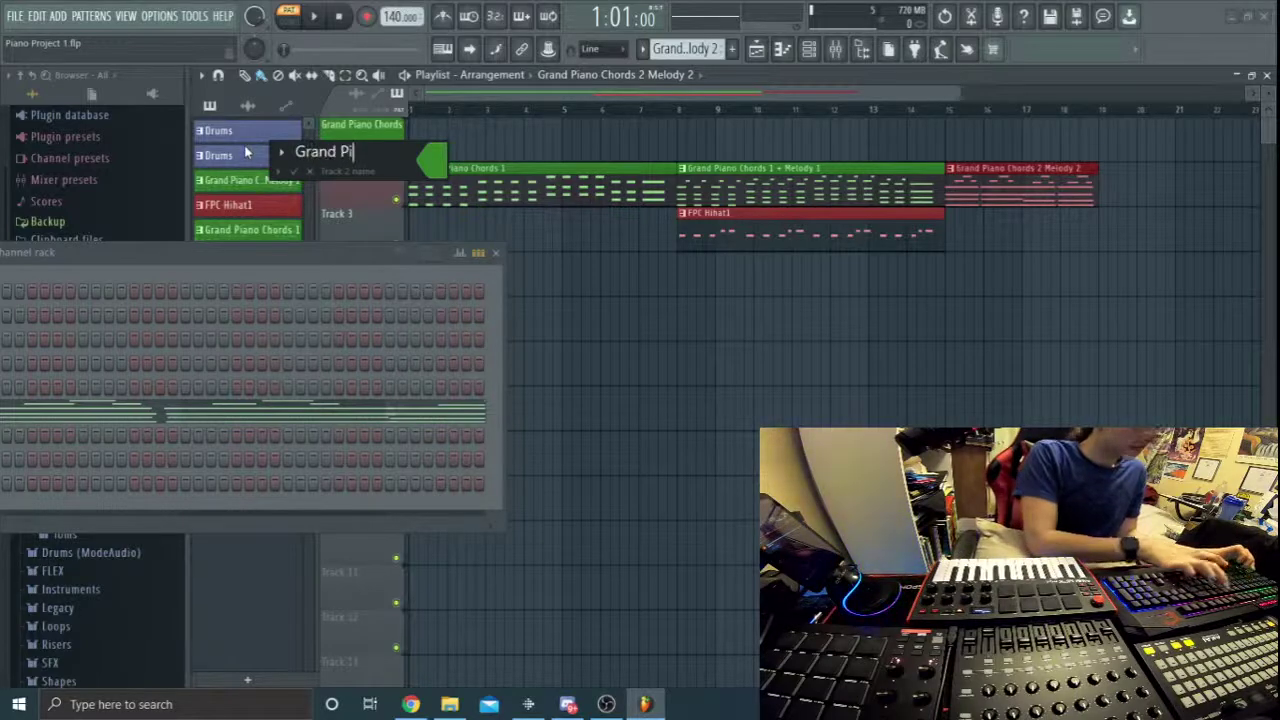
text(ano Chords)
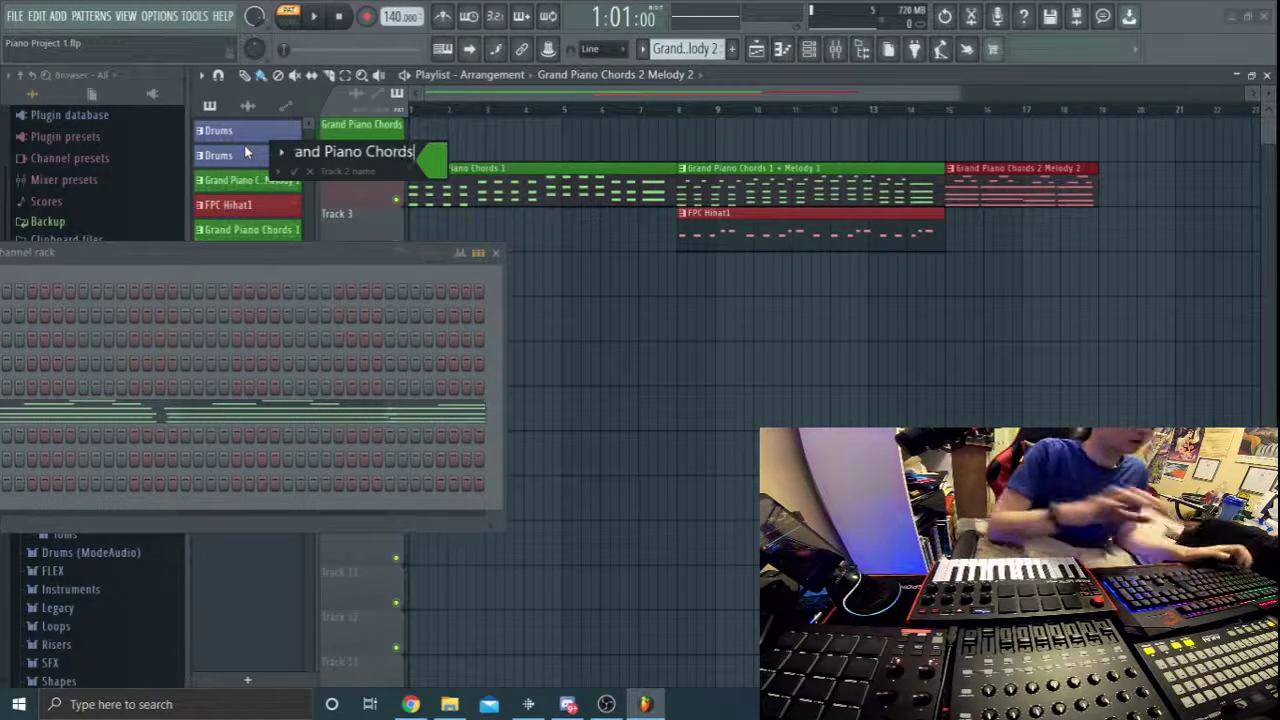
click(296, 172)
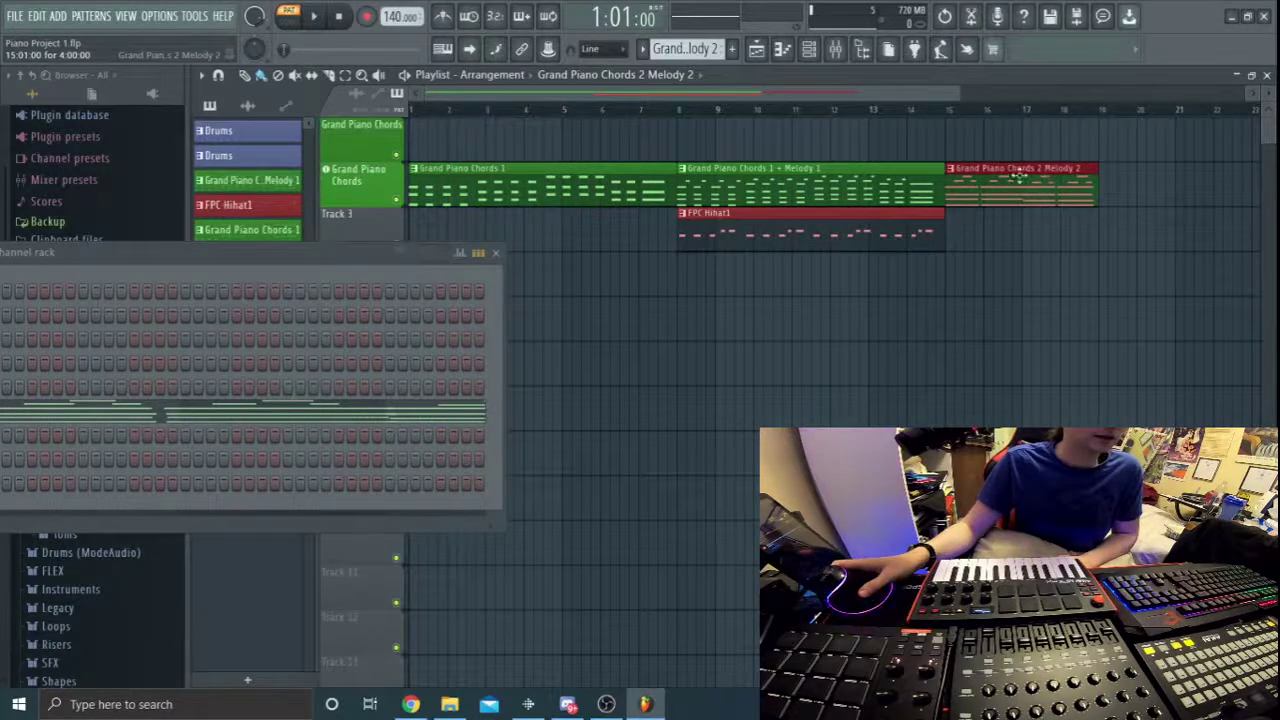
right_click(371, 125)
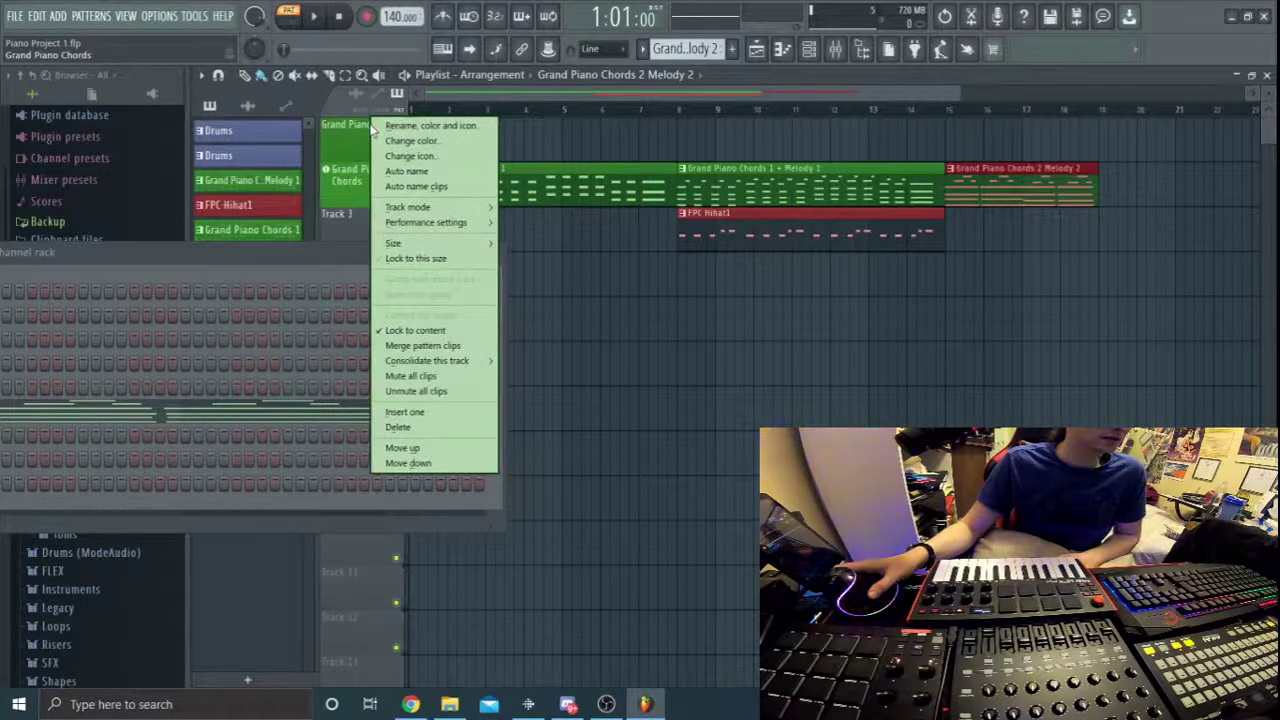
click(347, 178)
scroll(330, 173, down, 2)
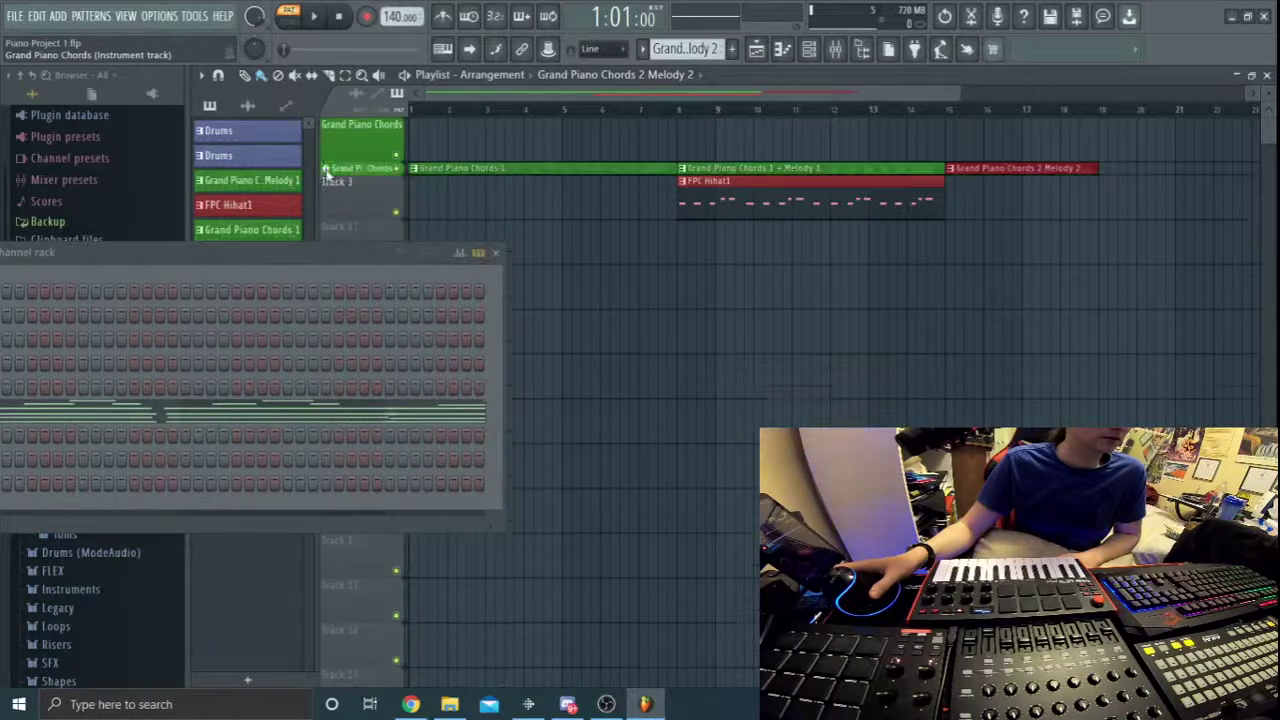
scroll(325, 171, up, 2)
scroll(326, 172, down, 2)
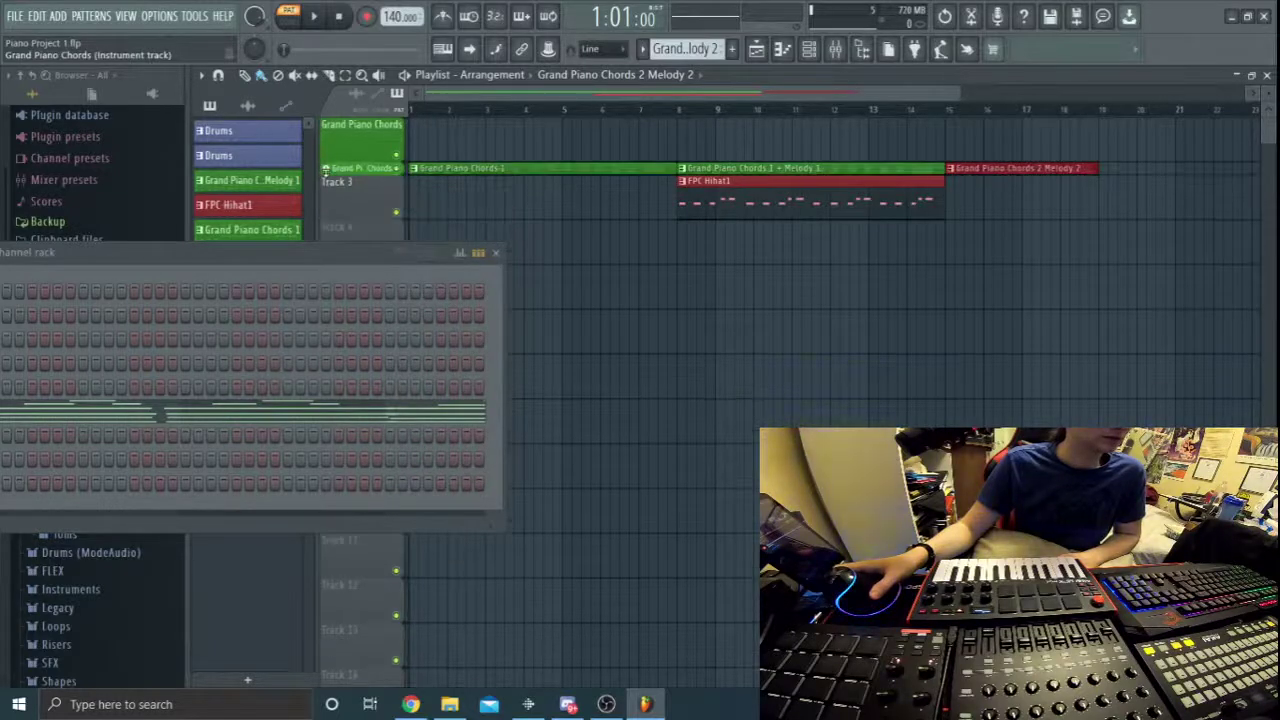
scroll(325, 170, up, 2)
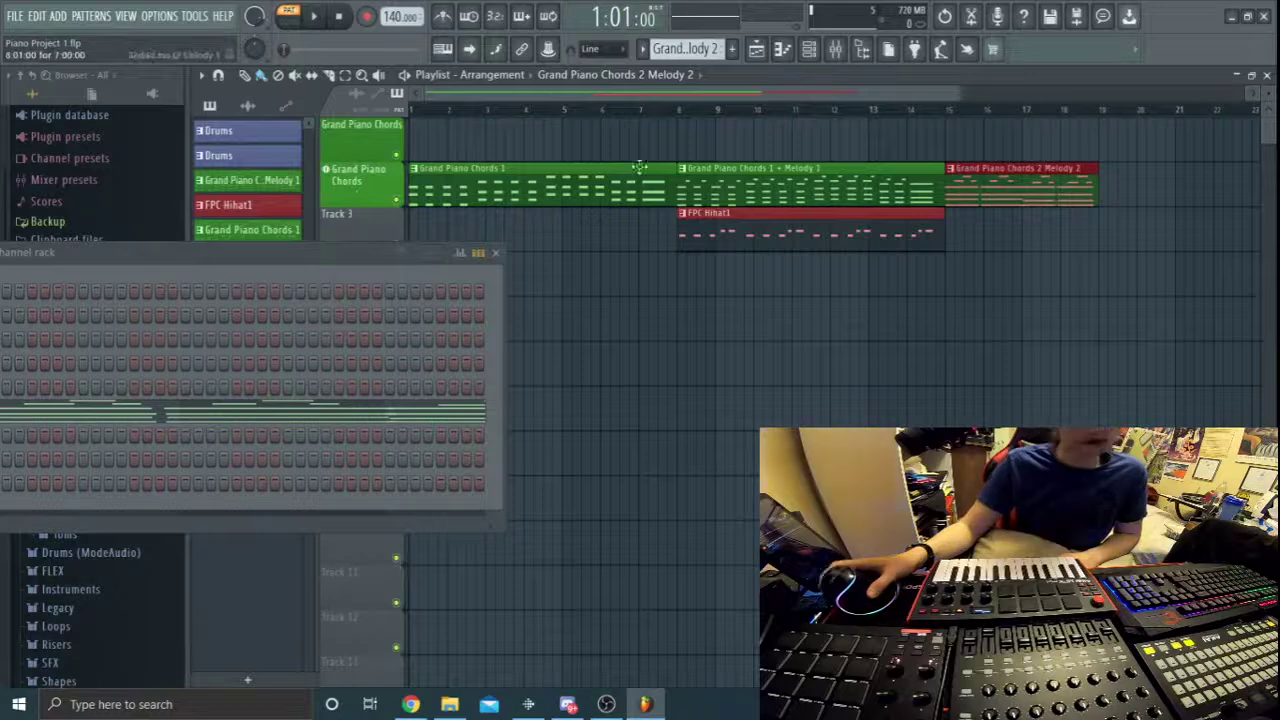
Move the channel rack fully into view below the playlist clips, uncovering its channel names.
drag(363, 257, 700, 322)
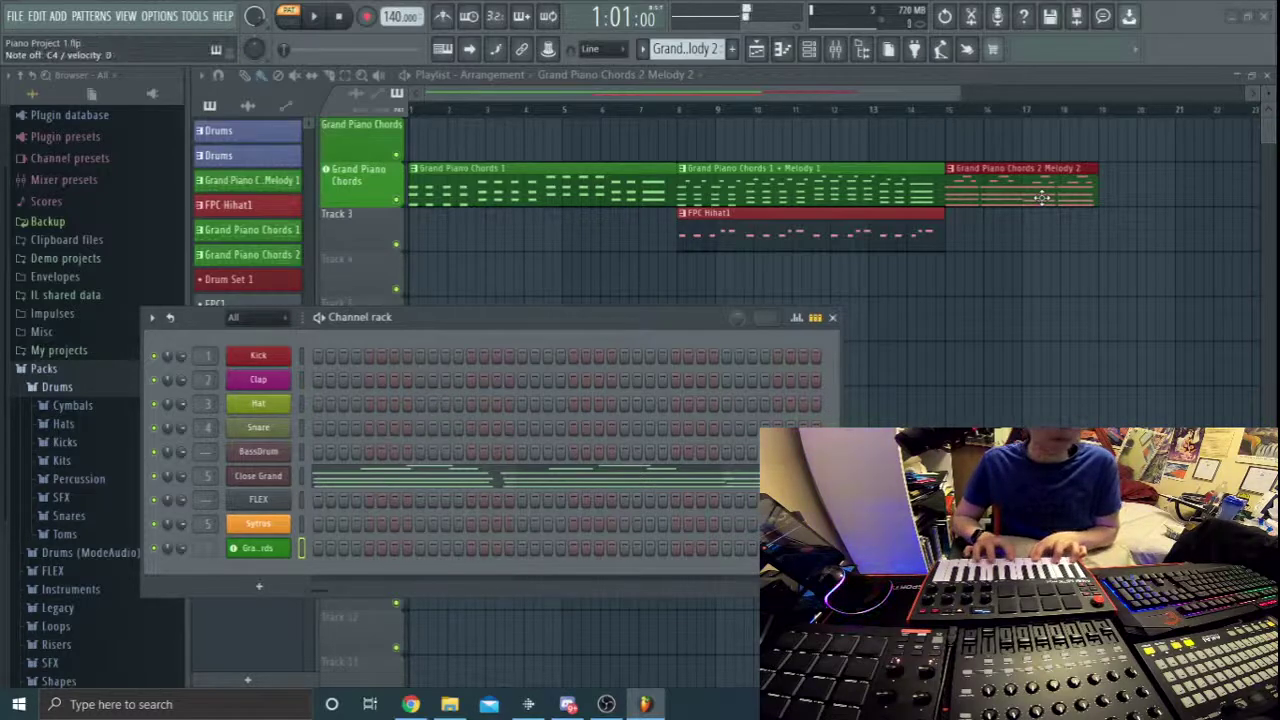
Open the Close Grand channel's instrument window and reposition the channel rack so the whole pattern list is uncovered.
click(247, 482)
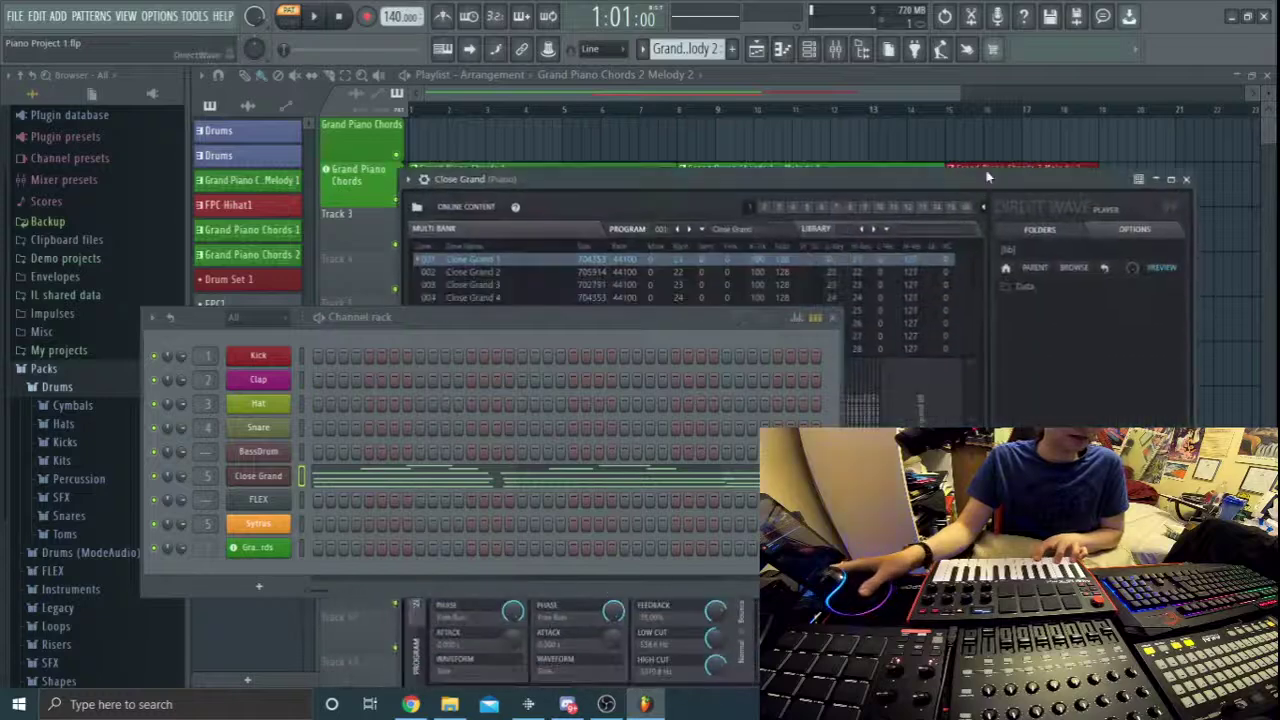
drag(648, 326, 655, 520)
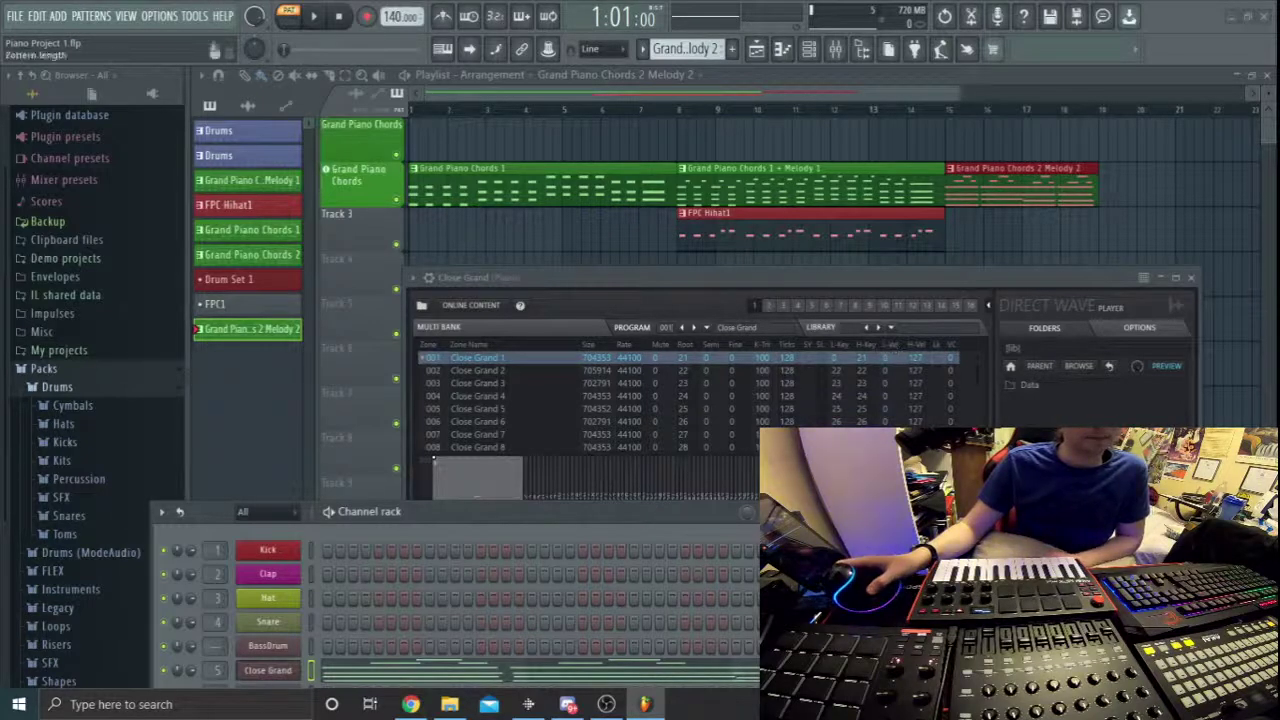
drag(693, 514, 817, 350)
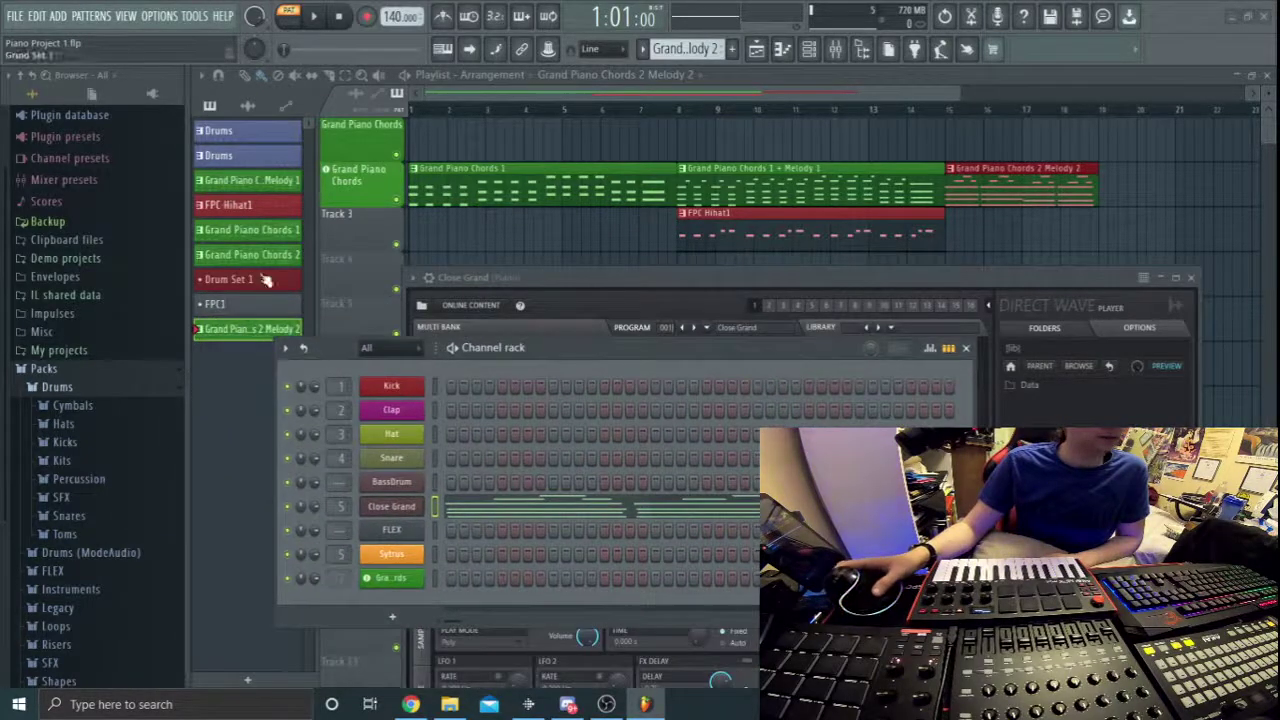
Rename the Grand Piano Chords 2 Melody 2 pattern as Grand Piano C Chords 2 Melody 2.
right_click(252, 331)
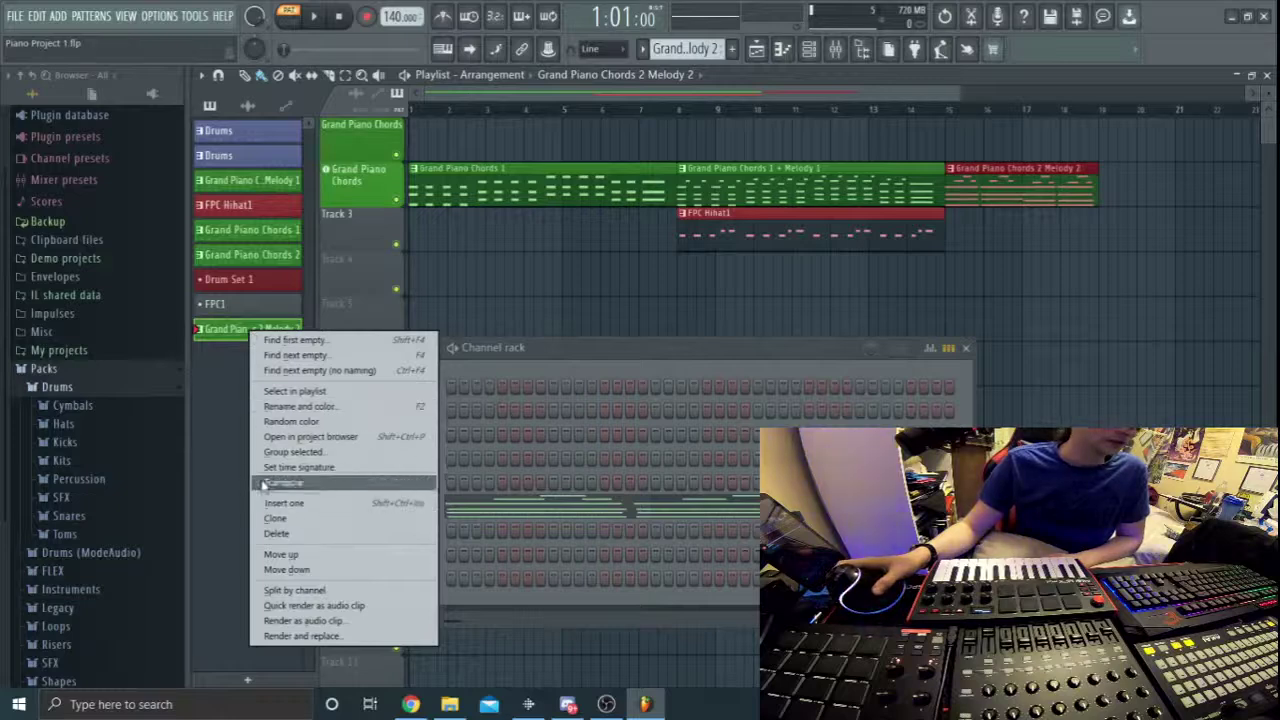
click(303, 408)
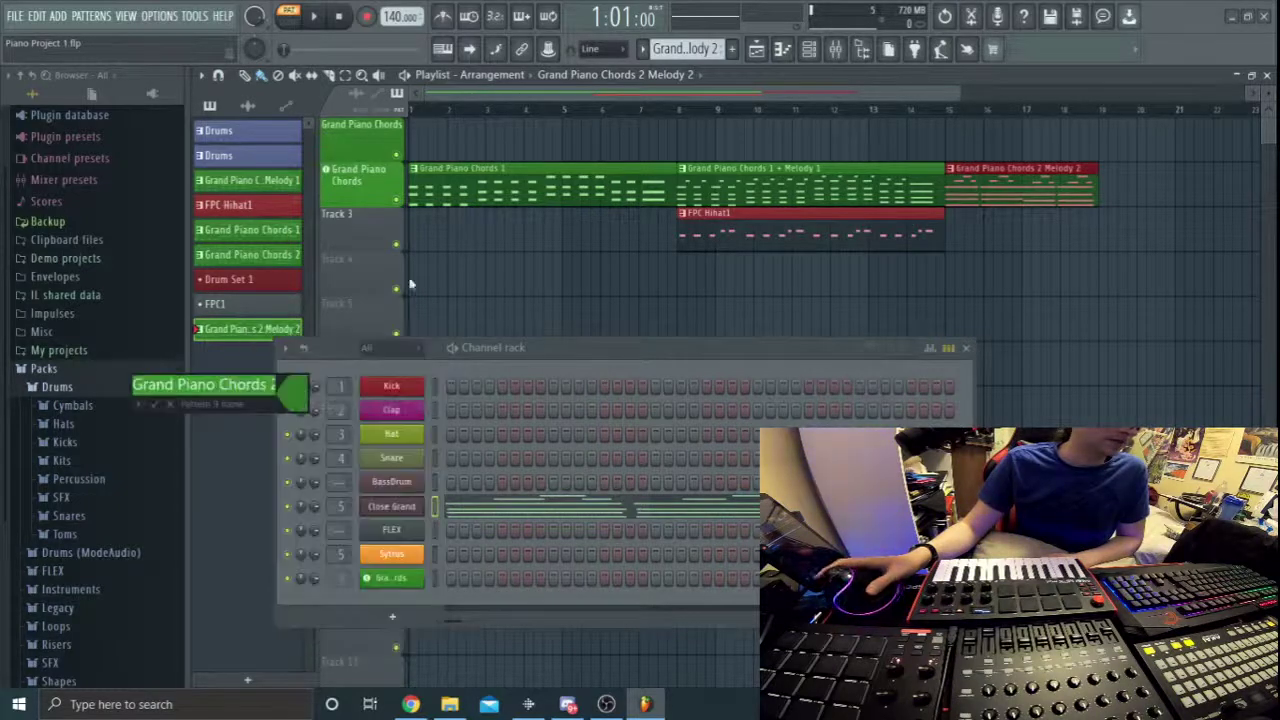
click(227, 398)
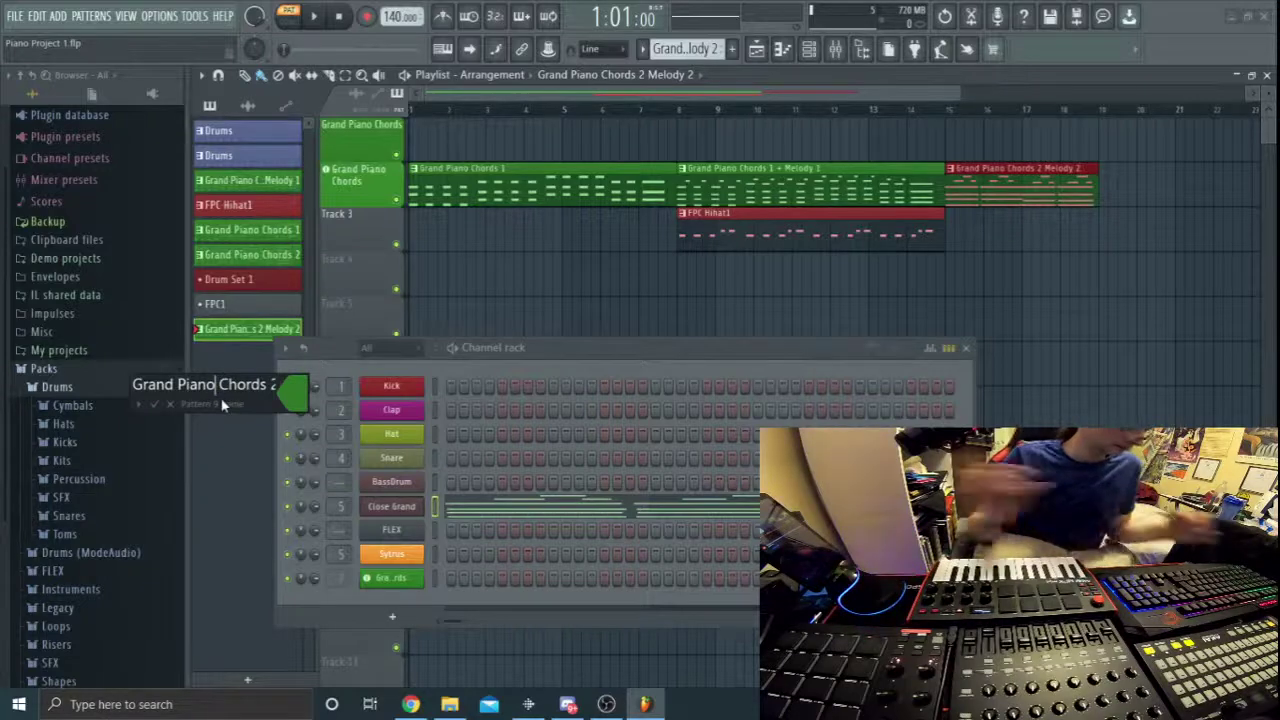
text(C)
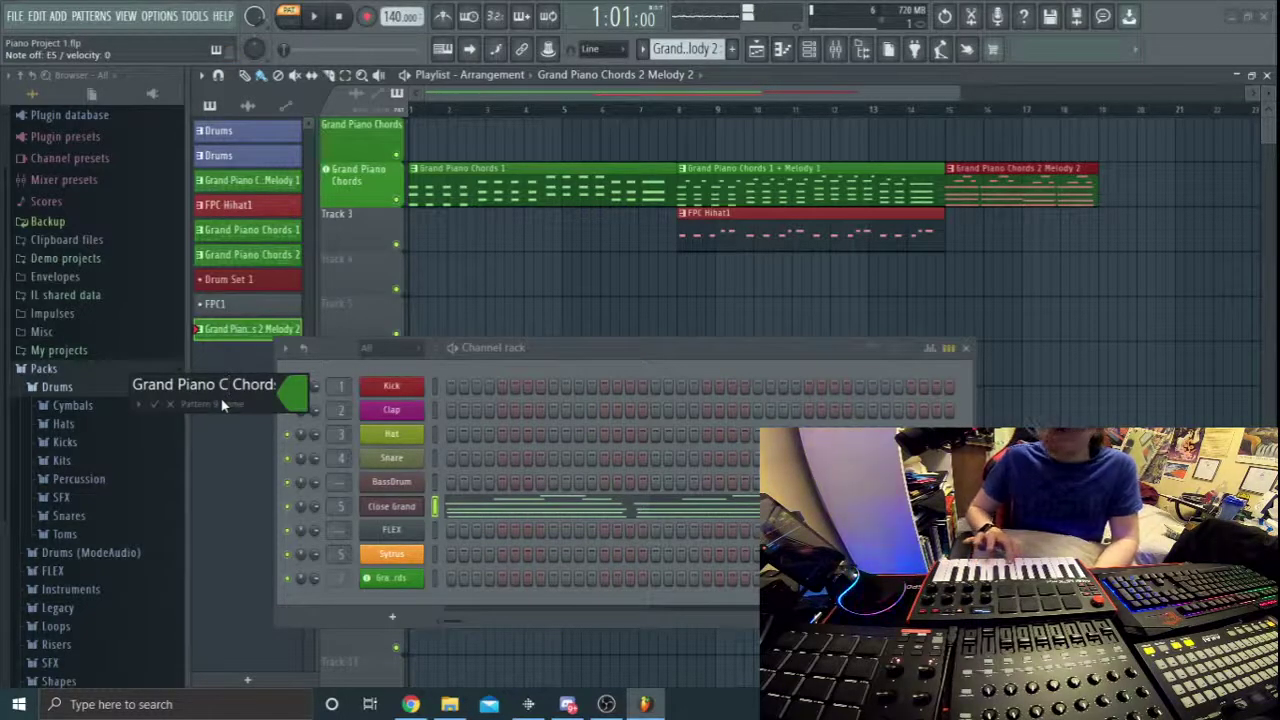
click(155, 412)
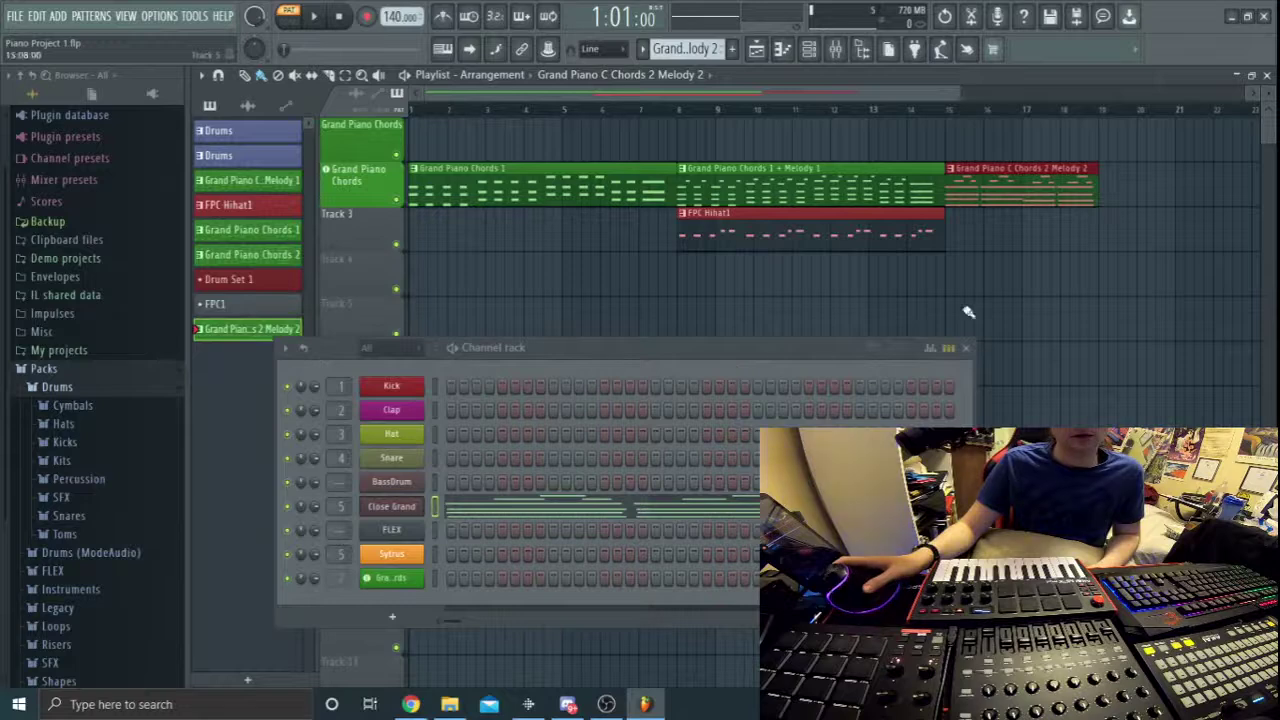
Open the options for the Grand Piano C Chords 2 Melody 2 pattern in the pattern list.
right_click(229, 330)
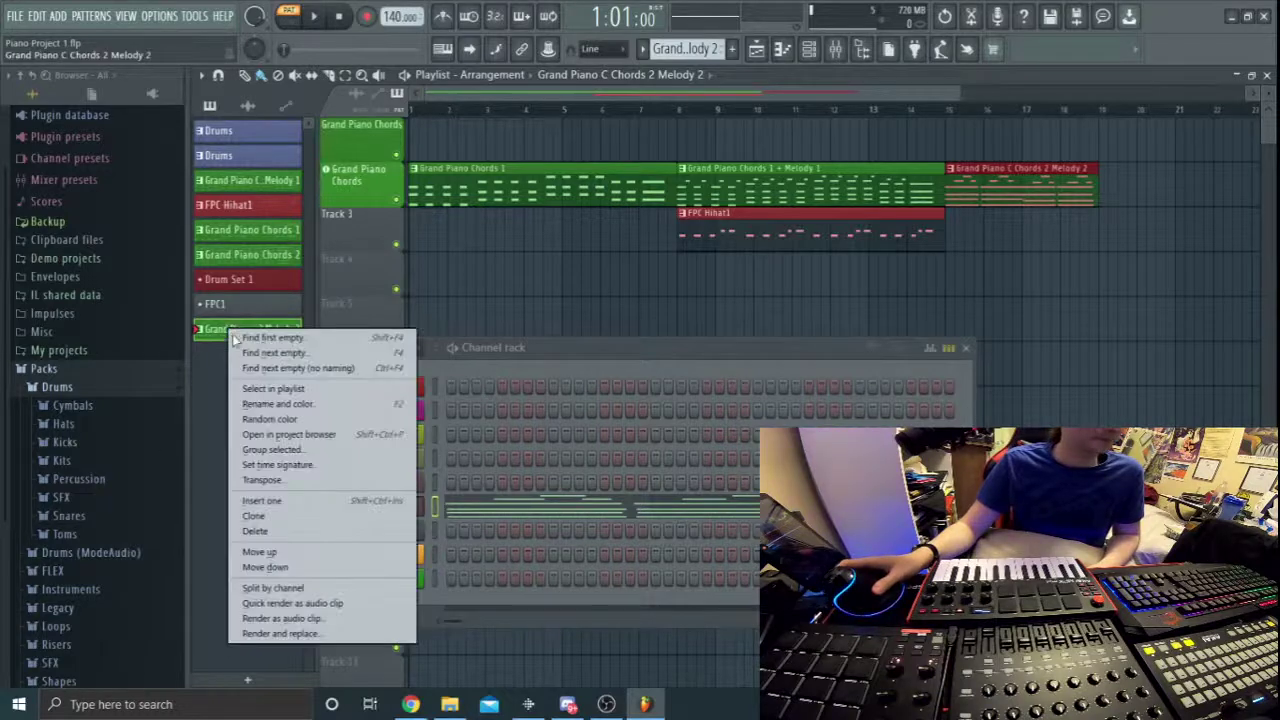
Clone the Grand Piano C Chords 2 Melody 2 pattern and open the clone's Close Grand notes in the piano roll.
click(326, 521)
click(540, 515)
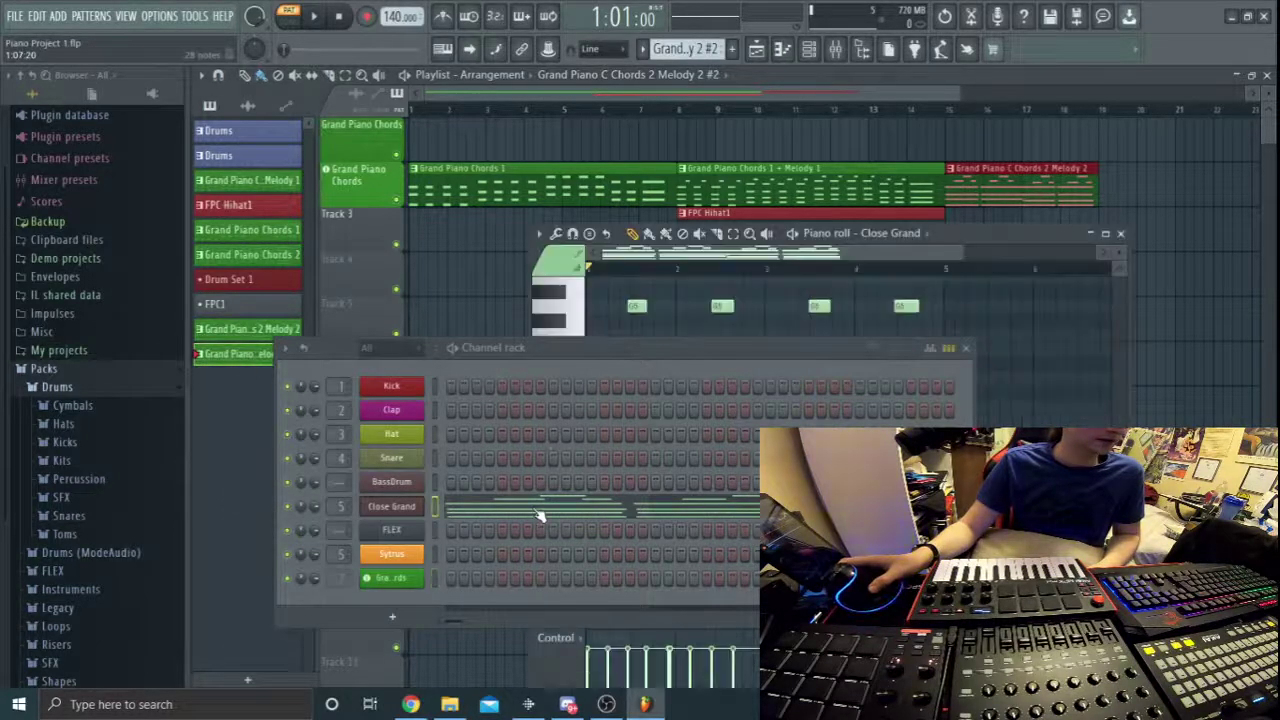
drag(803, 362, 714, 564)
drag(1010, 245, 1090, 137)
Transpose all notes of the cloned pattern up one semitone to C#, undoing any accidental note deletion.
key(ctrl+a)
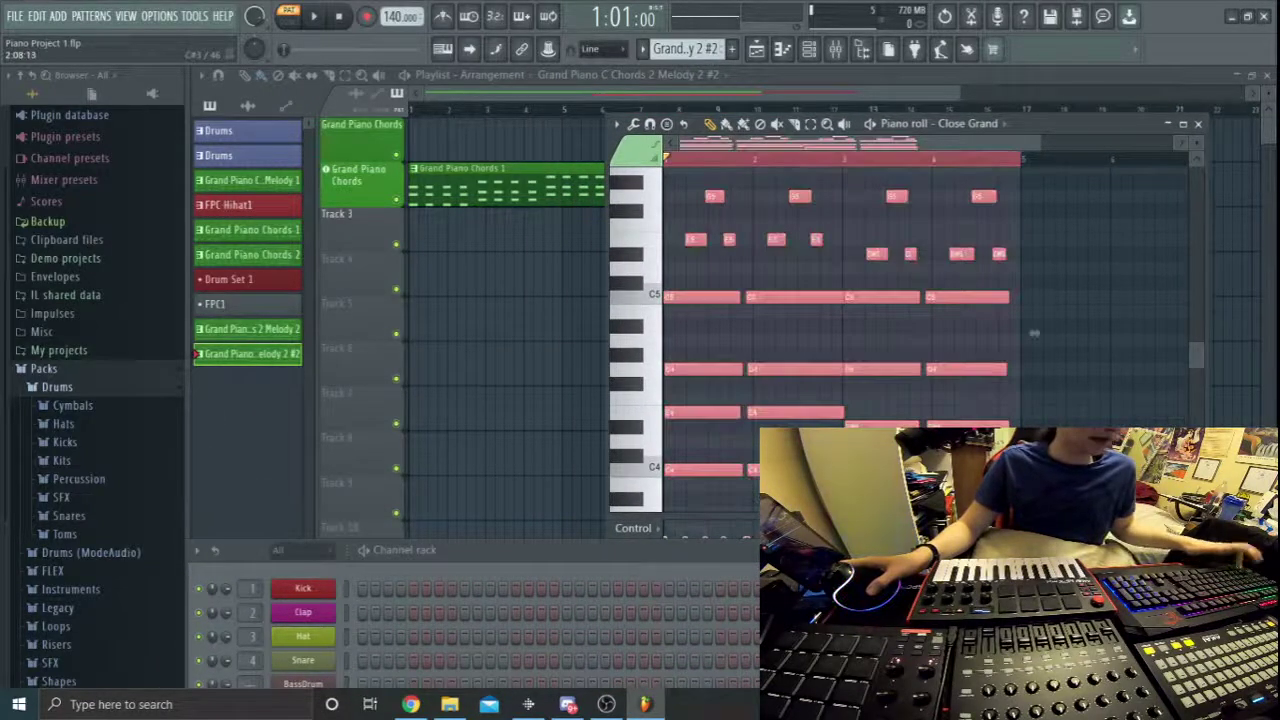
key(shift+Up)
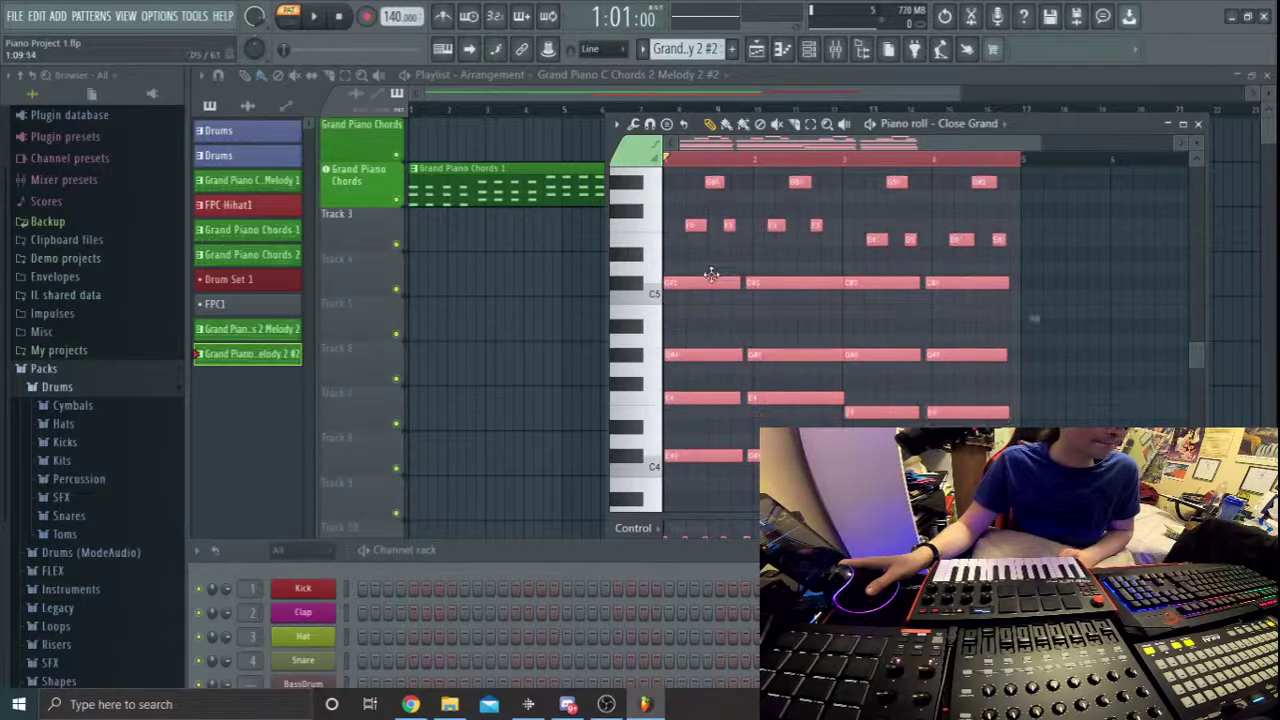
key(space)
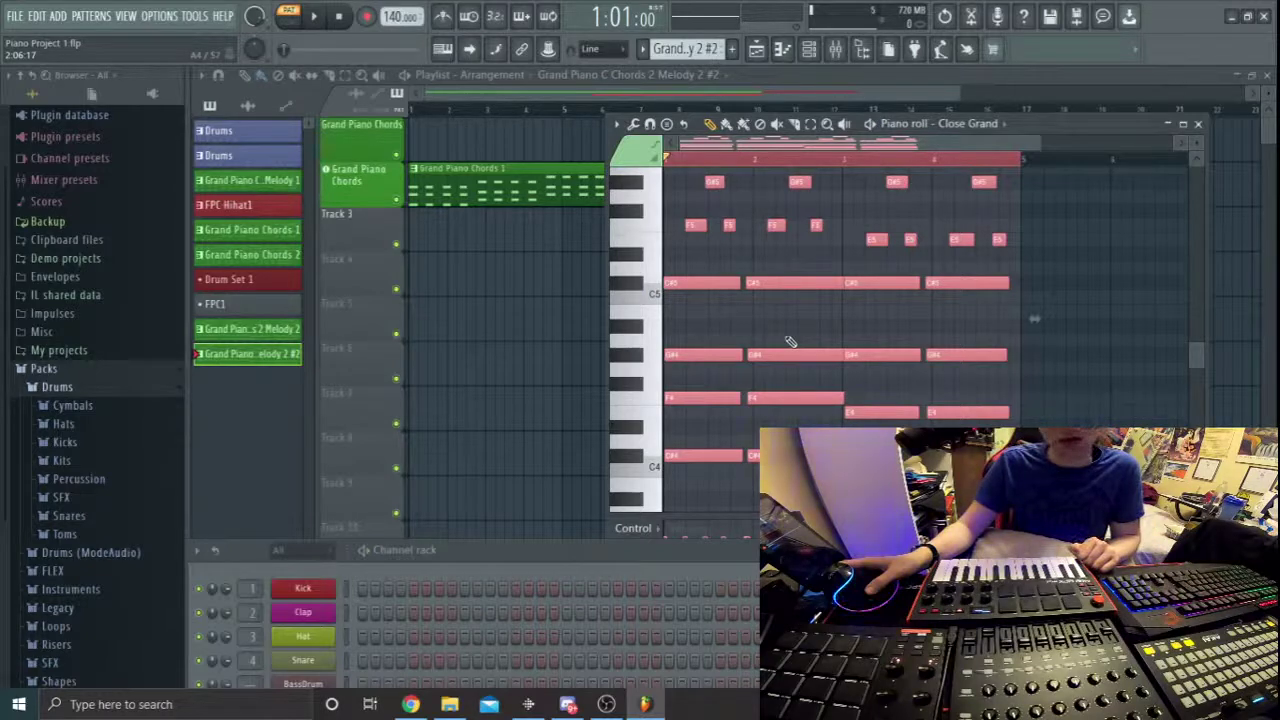
key(ctrl+z)
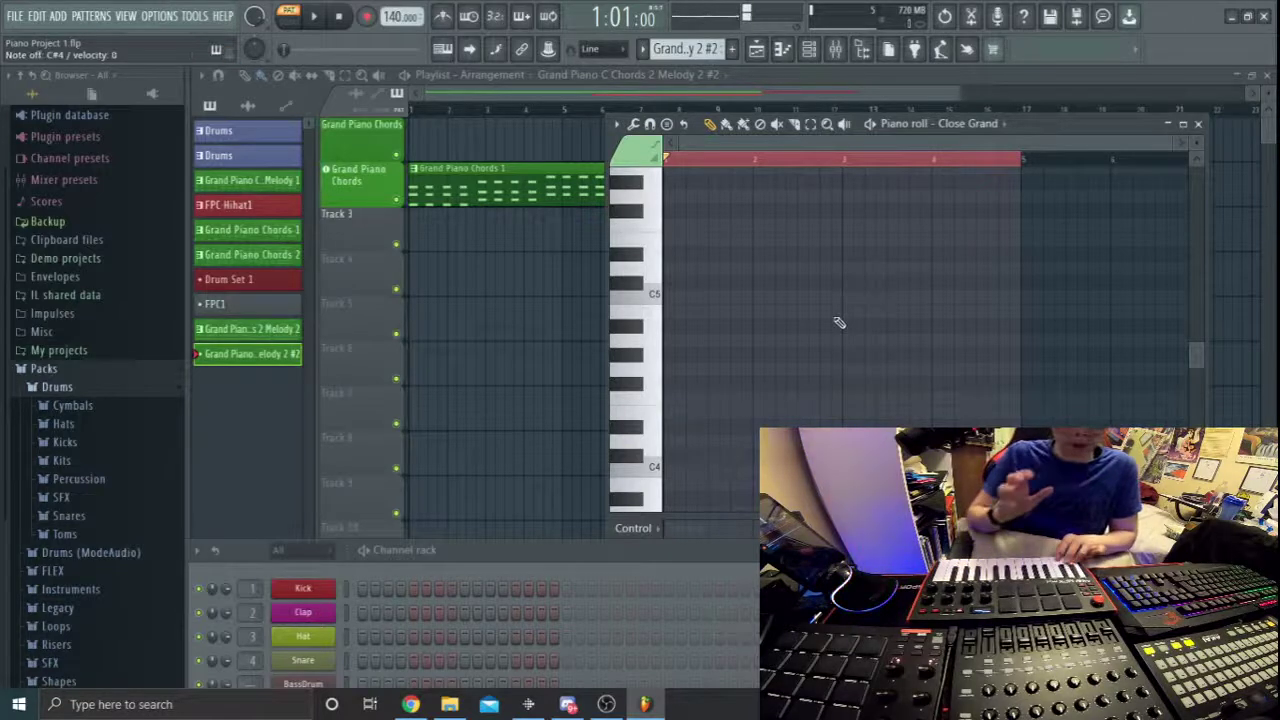
key(ctrl+v)
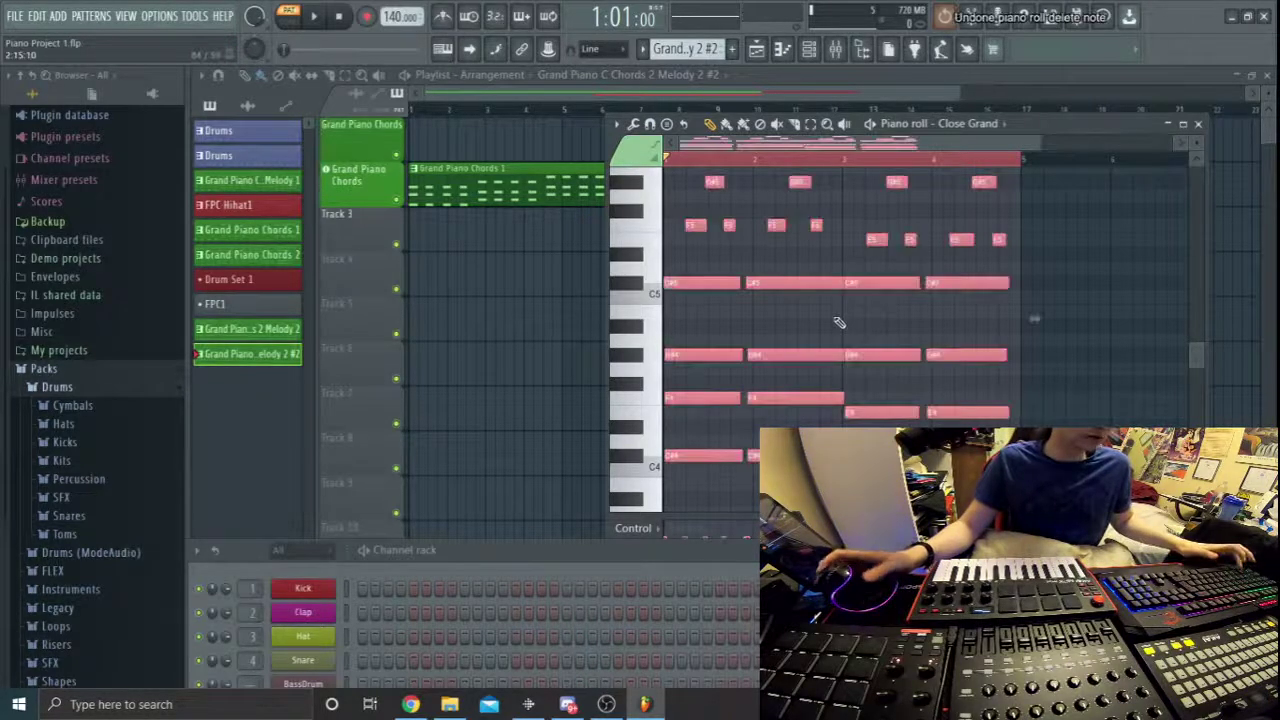
Move all the selected notes up another semitone so the lowest chord note sits on D4, and play the pattern back.
drag(709, 451, 710, 437)
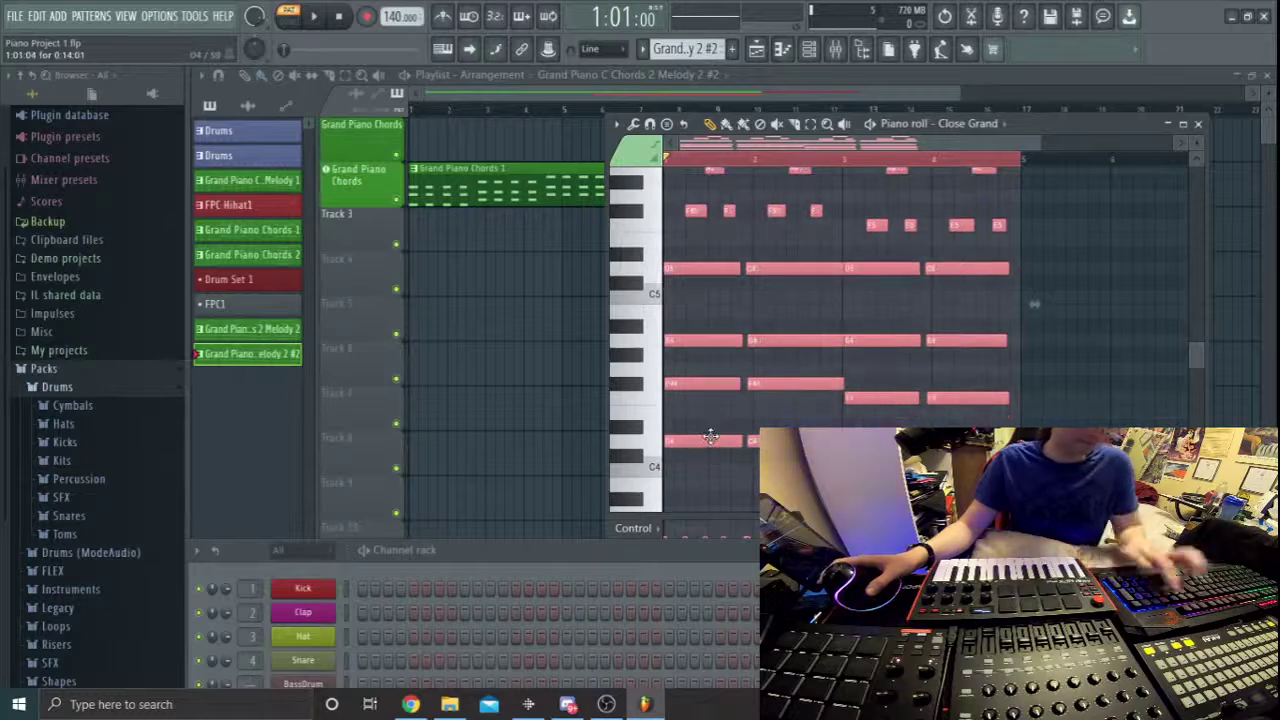
key(space)
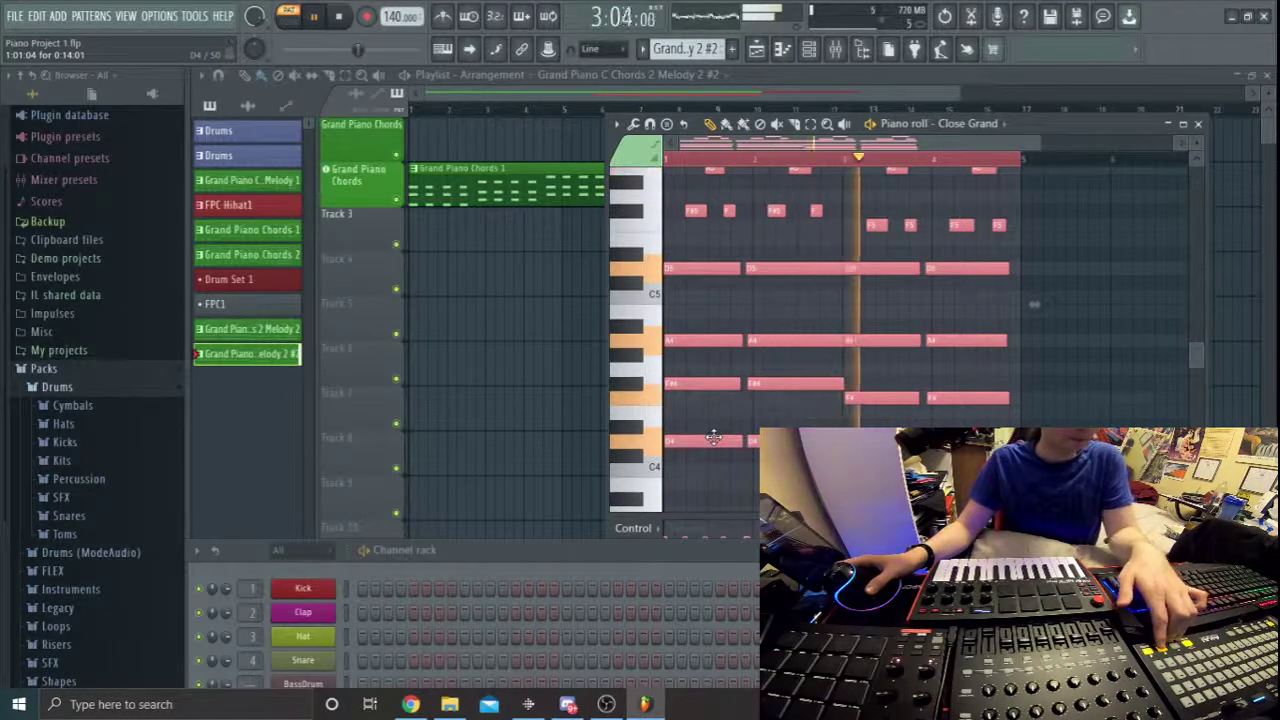
key(space)
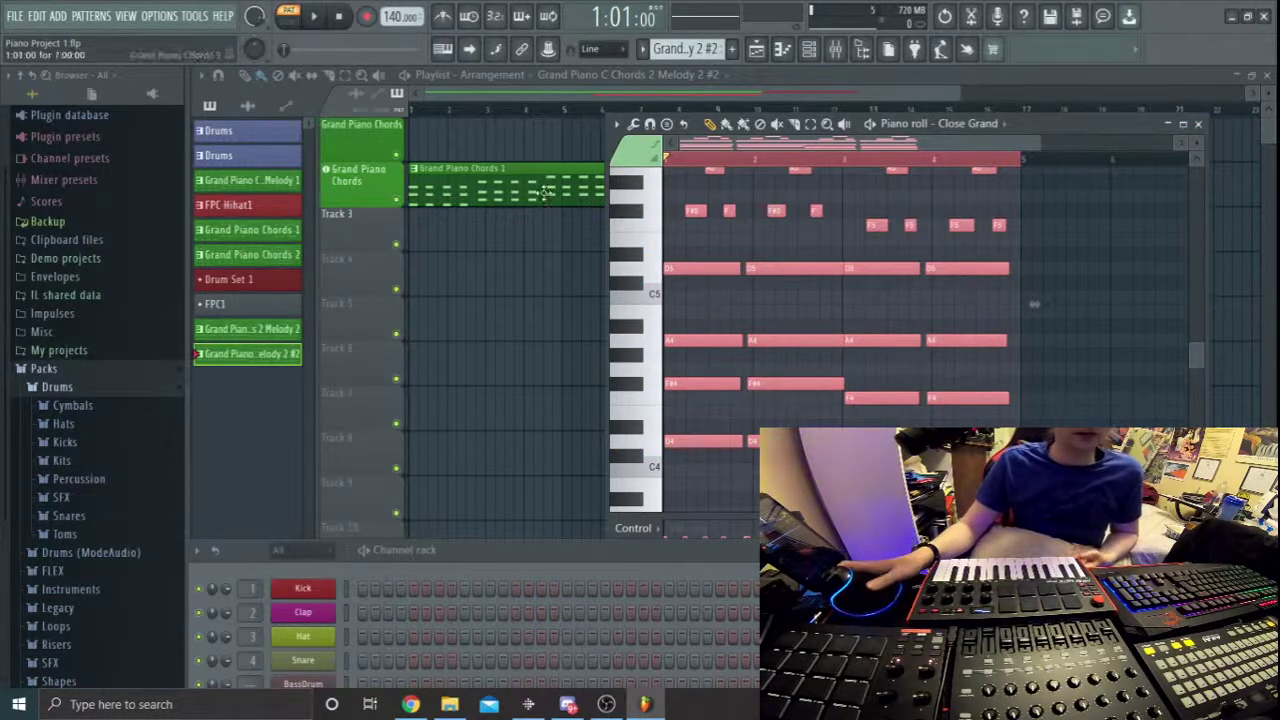
Rename the clone as Grand Piano D Chords 2 Melody 2 #2 and place it at bar 19 on the Grand Piano Chords track.
click(1198, 126)
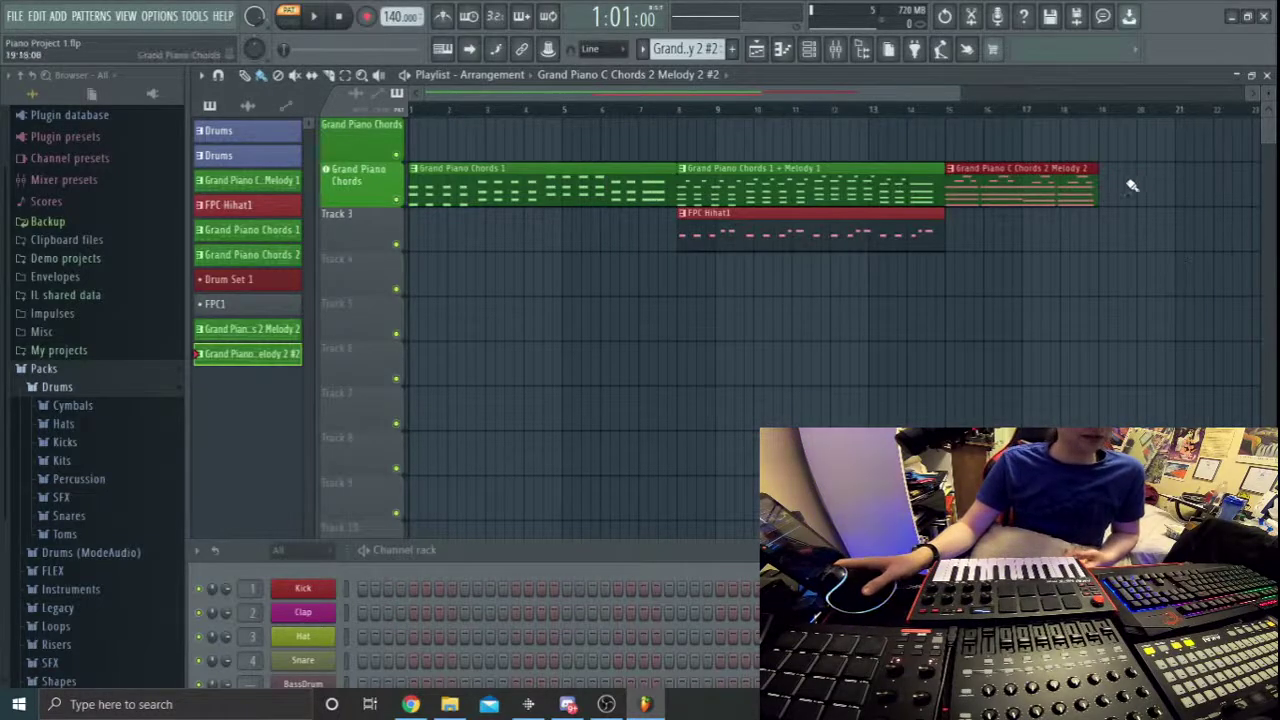
right_click(250, 354)
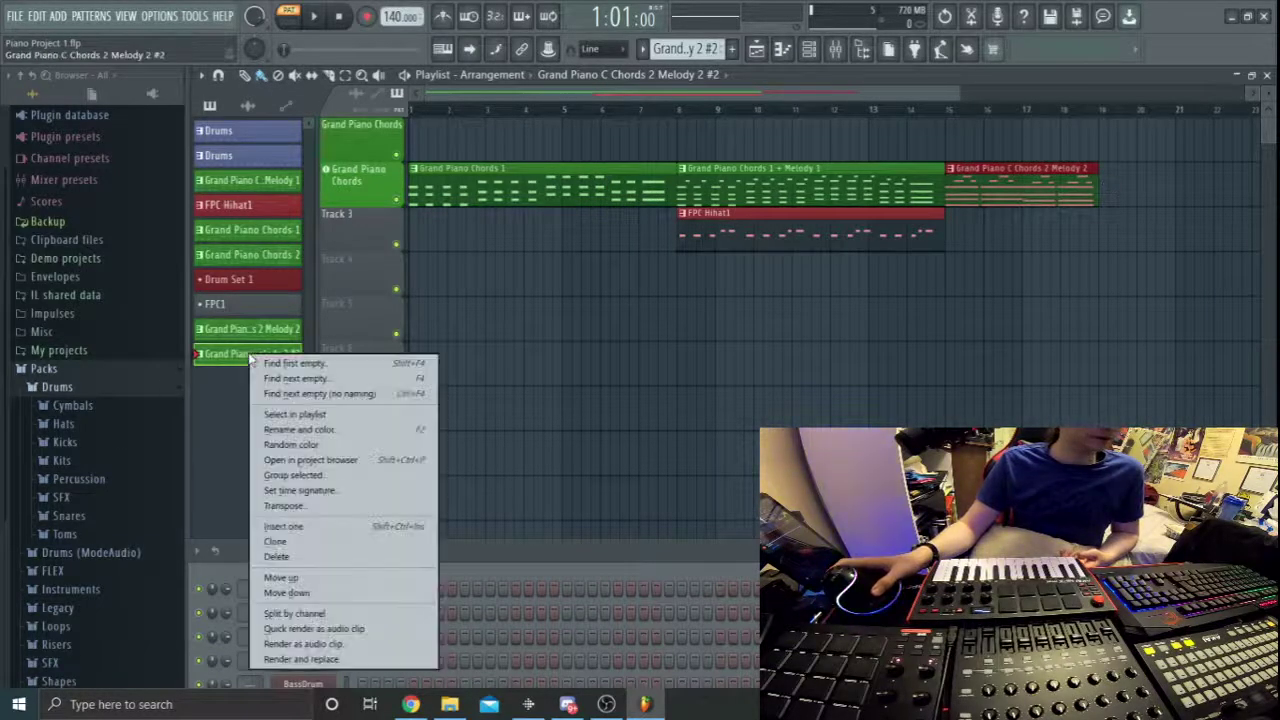
click(300, 429)
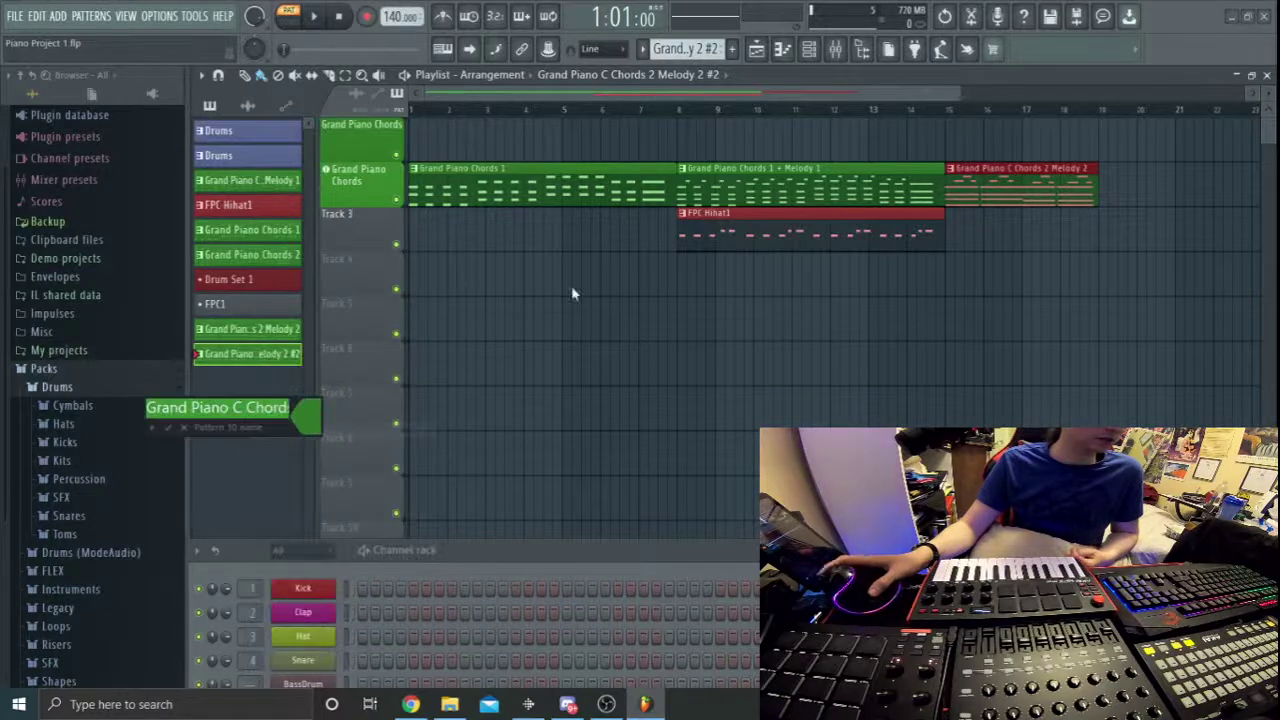
click(244, 407)
key(BackSpace)
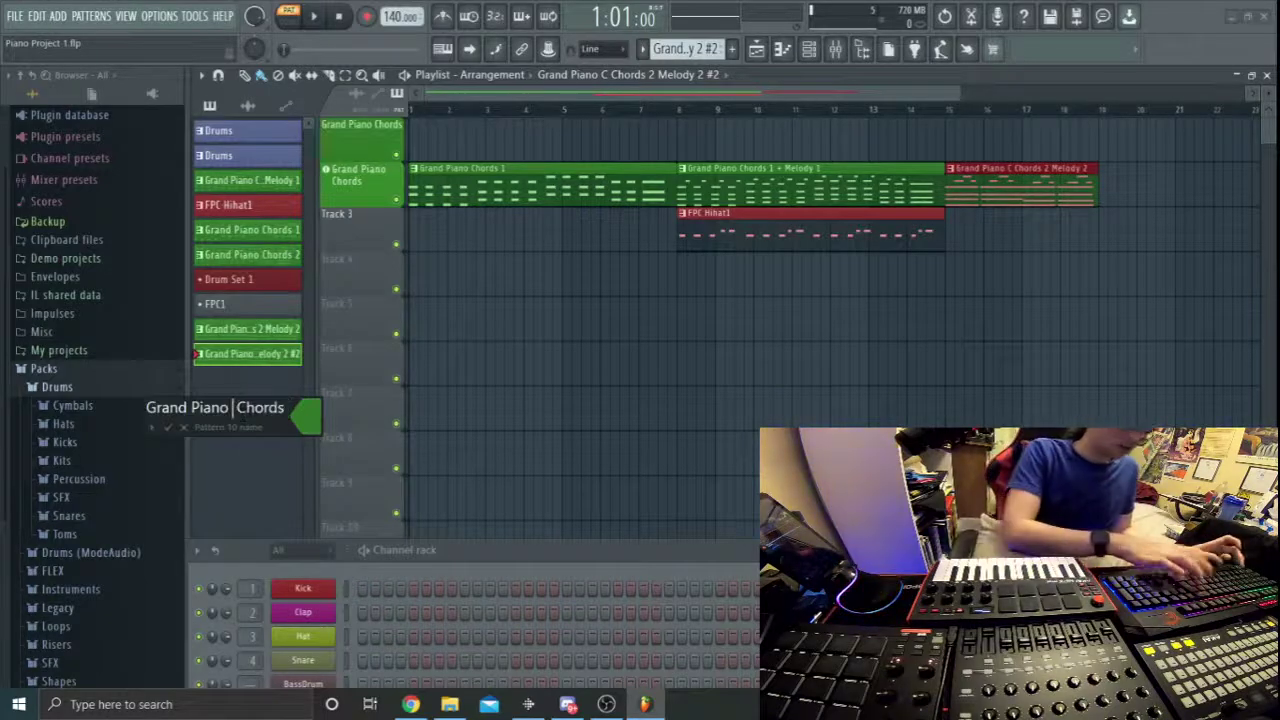
text(D)
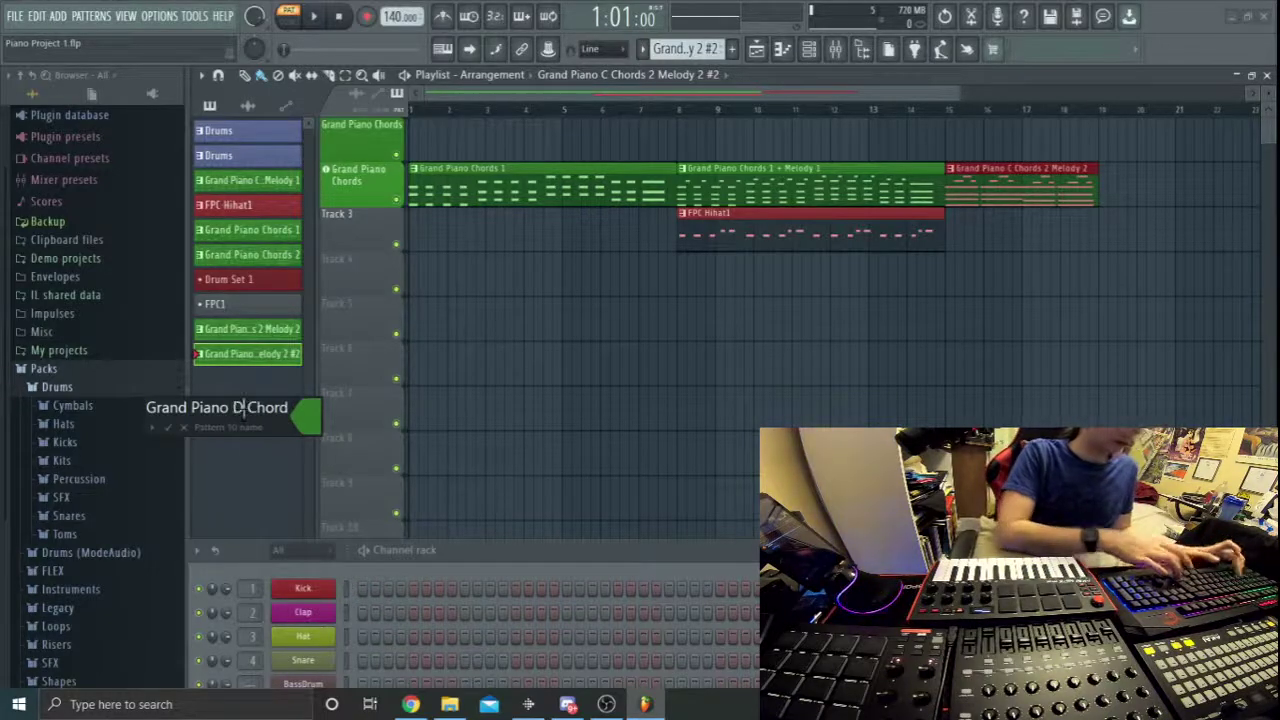
click(168, 428)
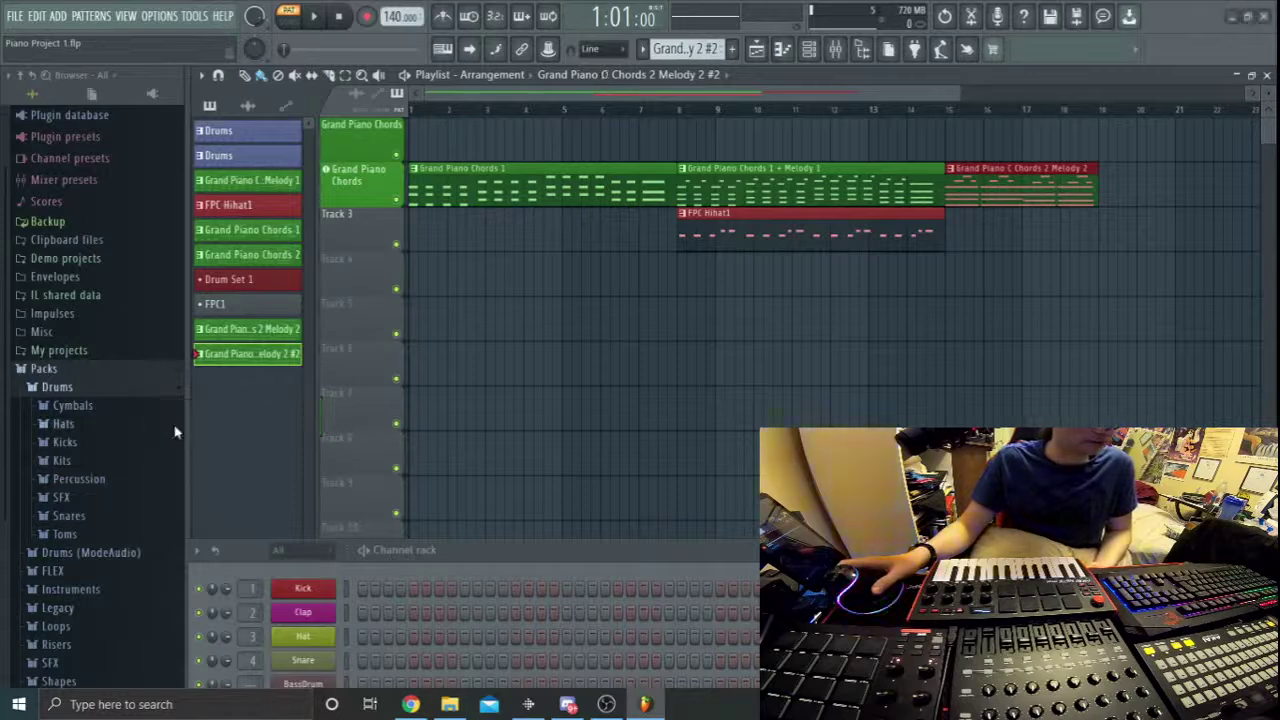
click(1110, 197)
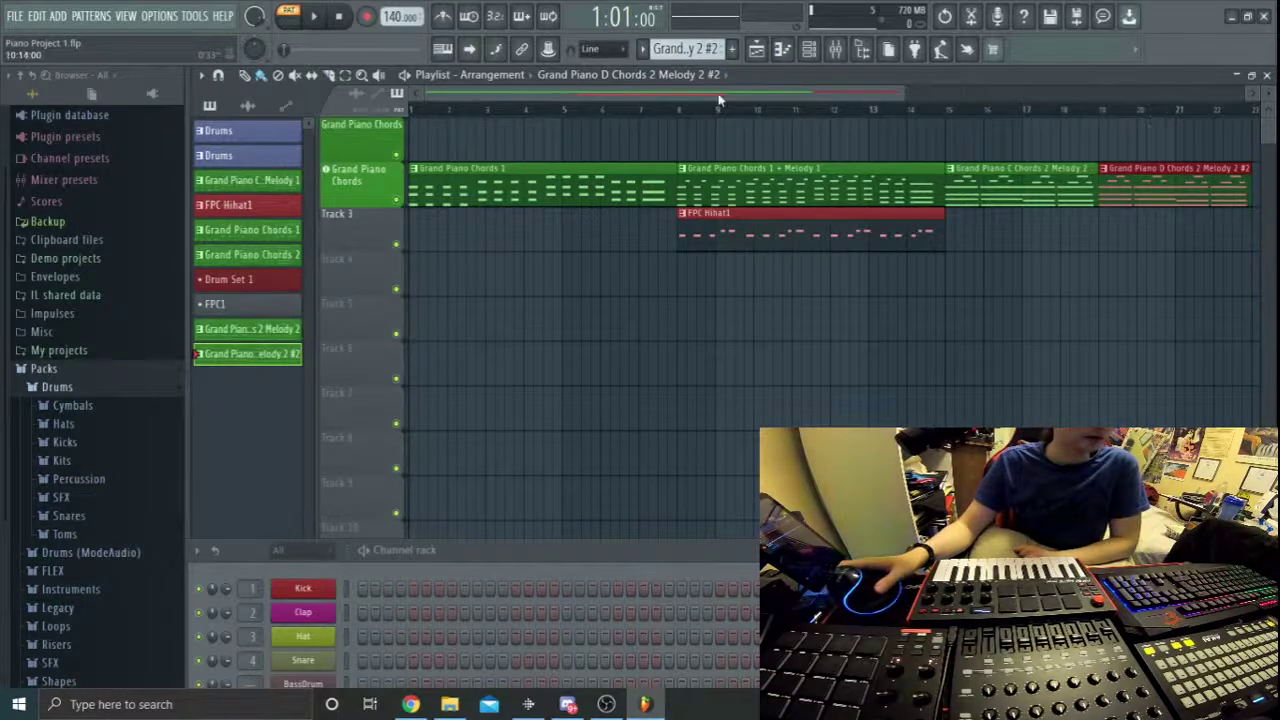
Clone the Grand Piano D Chords pattern and rename the copy as Grand Piano E Chords 2 Melody 2.
drag(718, 100, 1008, 94)
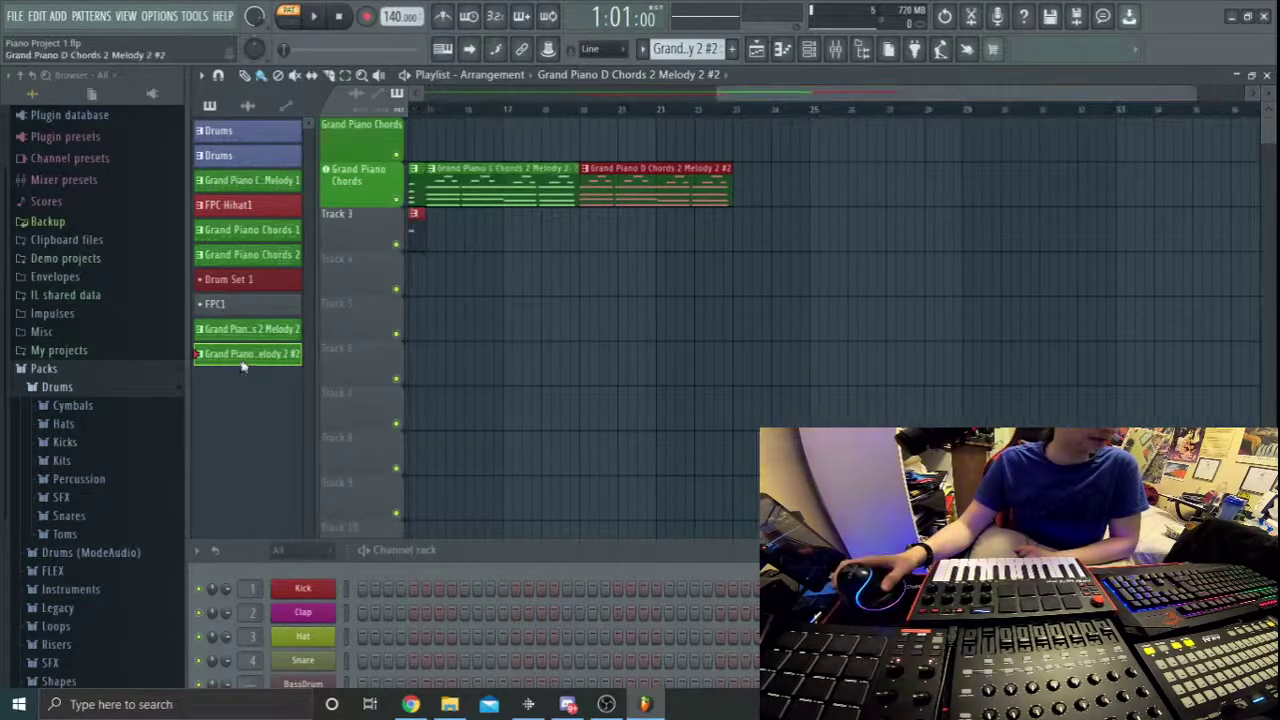
right_click(241, 366)
click(287, 550)
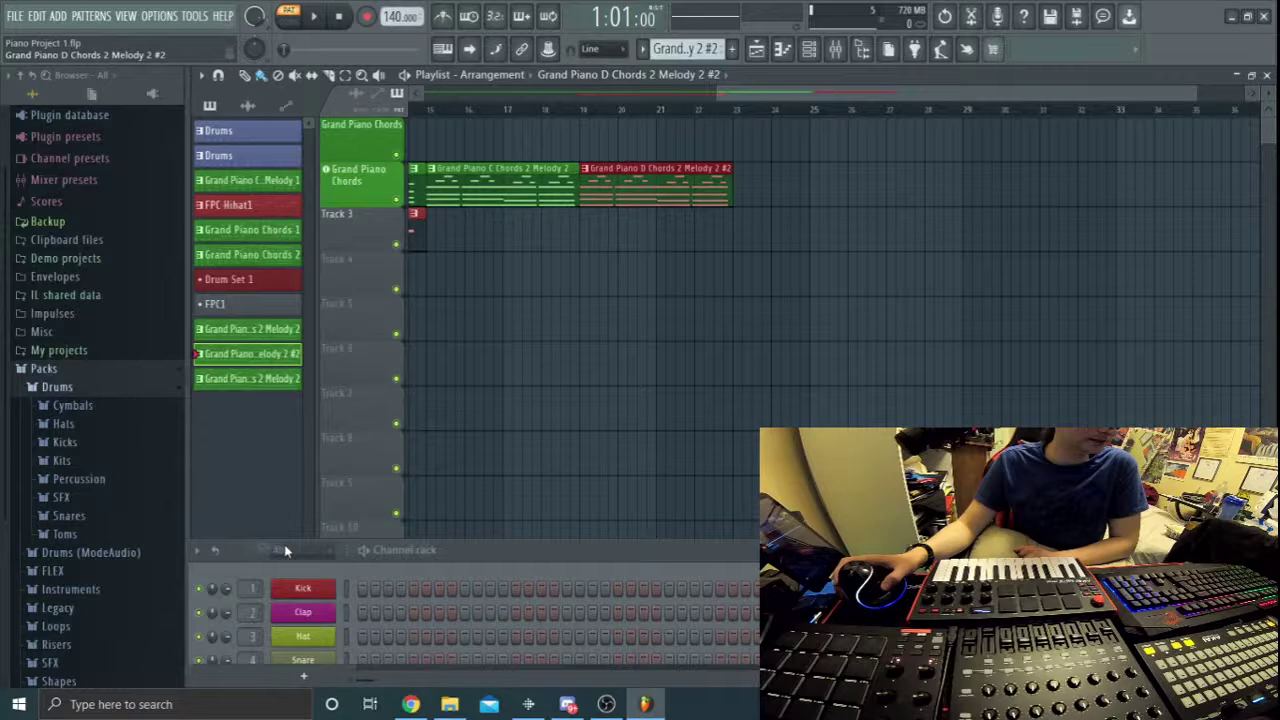
right_click(237, 382)
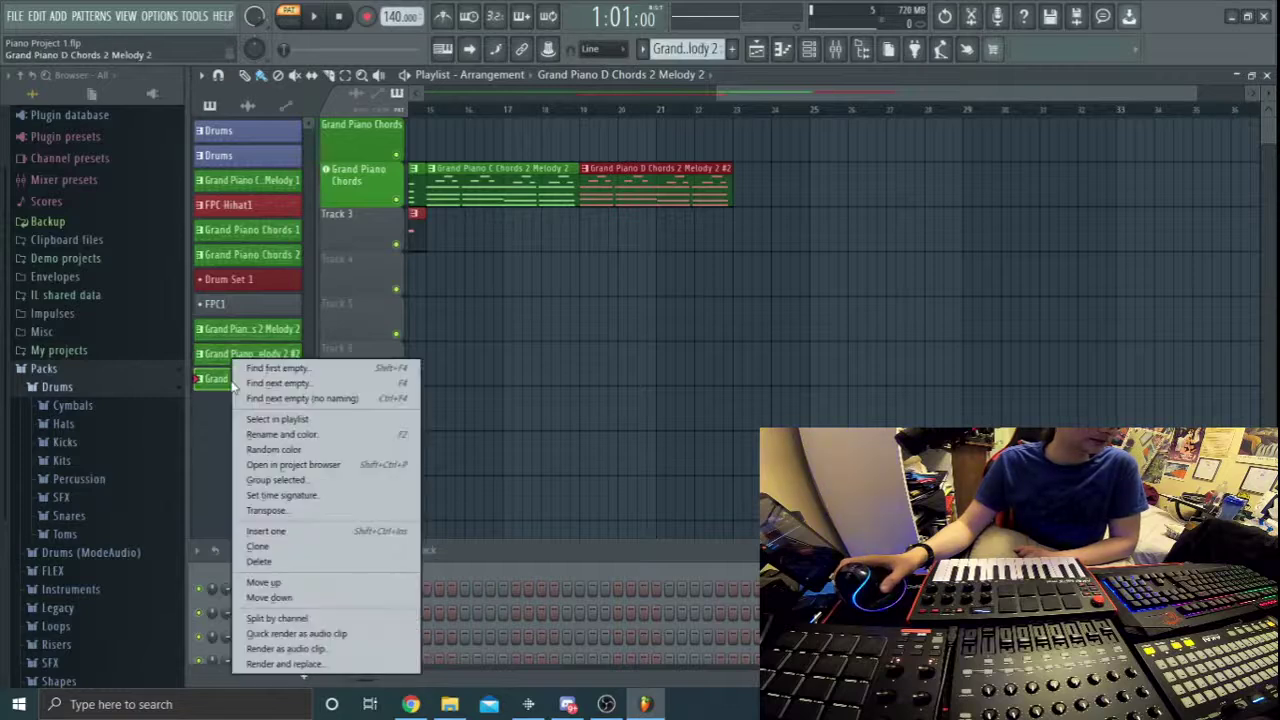
click(286, 437)
click(212, 421)
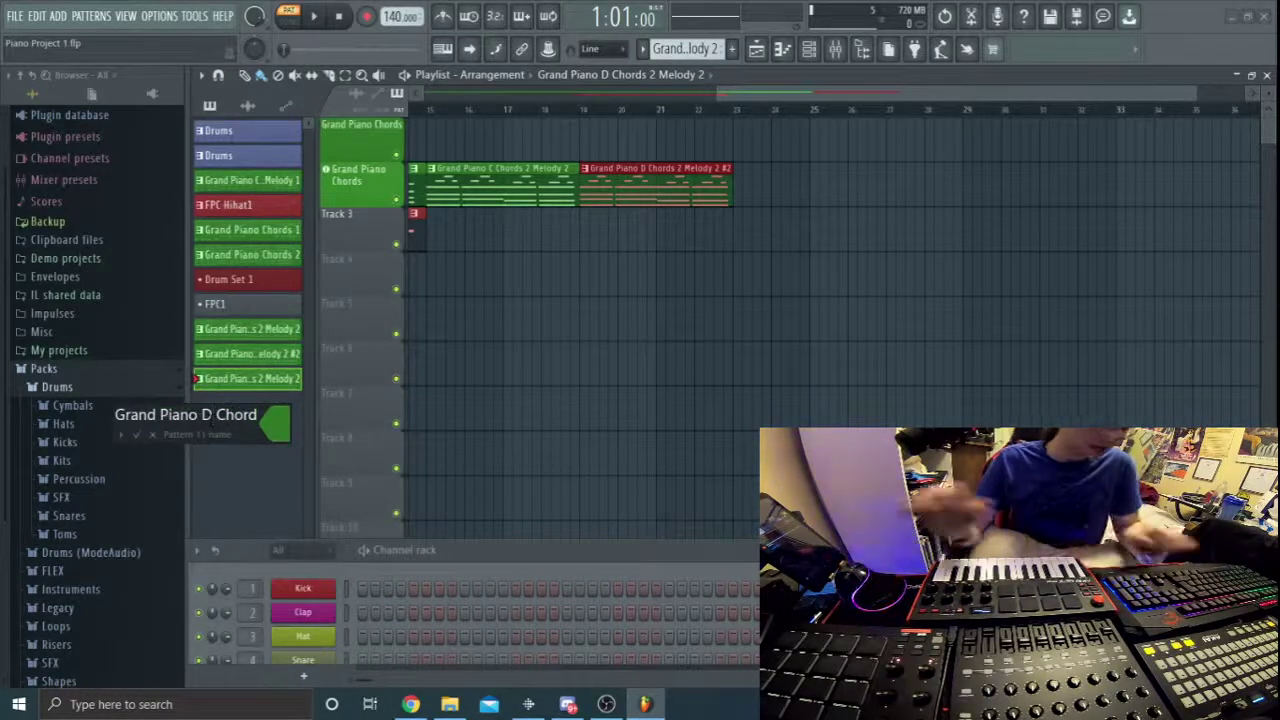
key(BackSpace)
text(E)
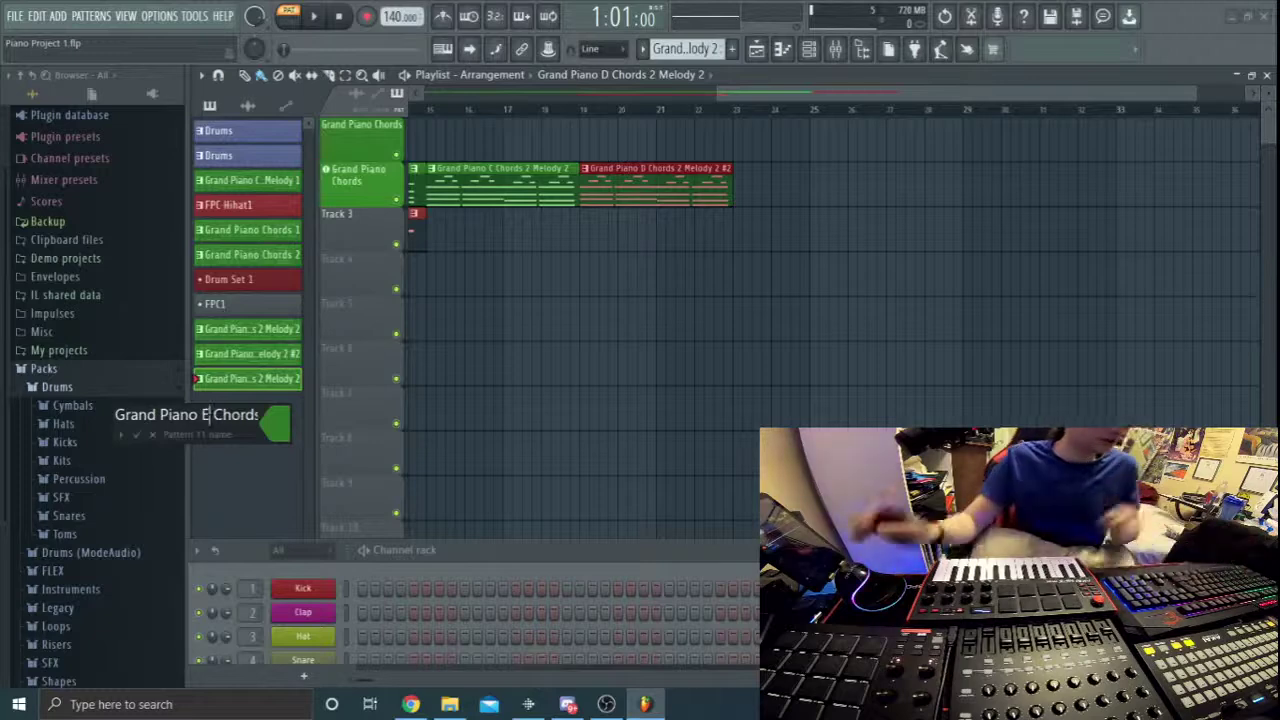
click(145, 445)
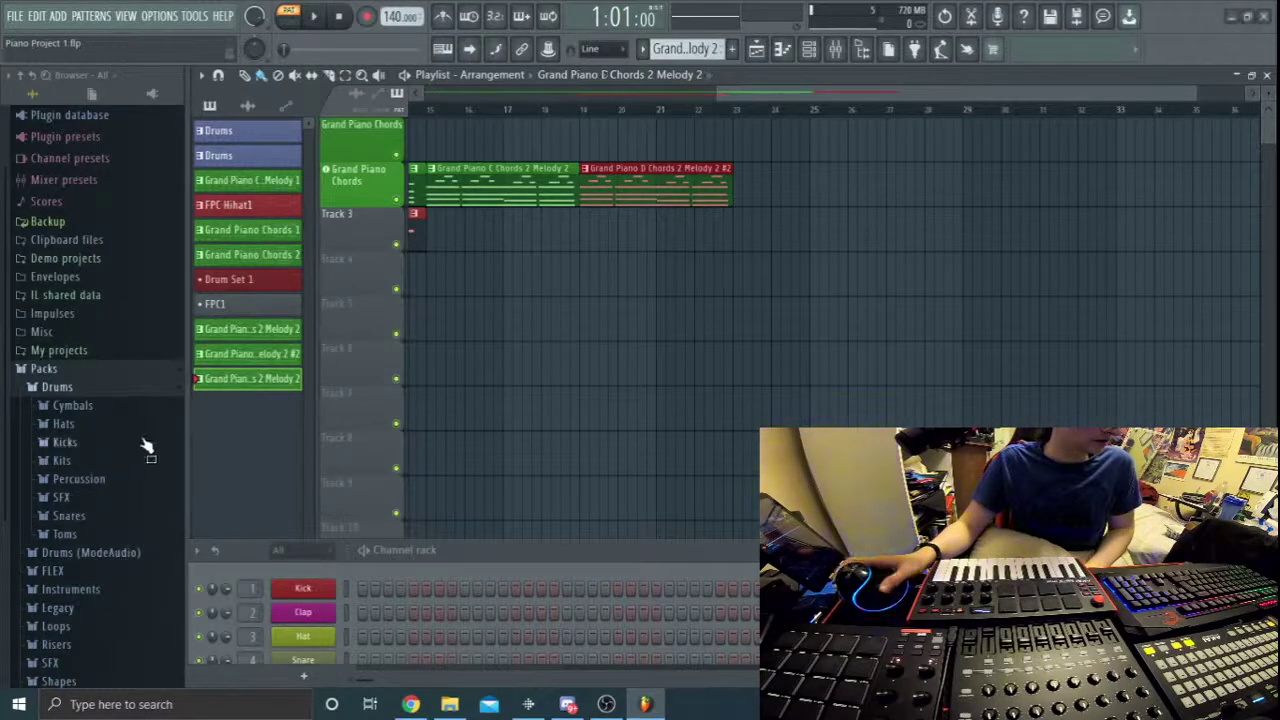
Open the E Chords pattern's Close Grand notes in the piano roll and move the channel rack clear of them.
drag(560, 550, 546, 393)
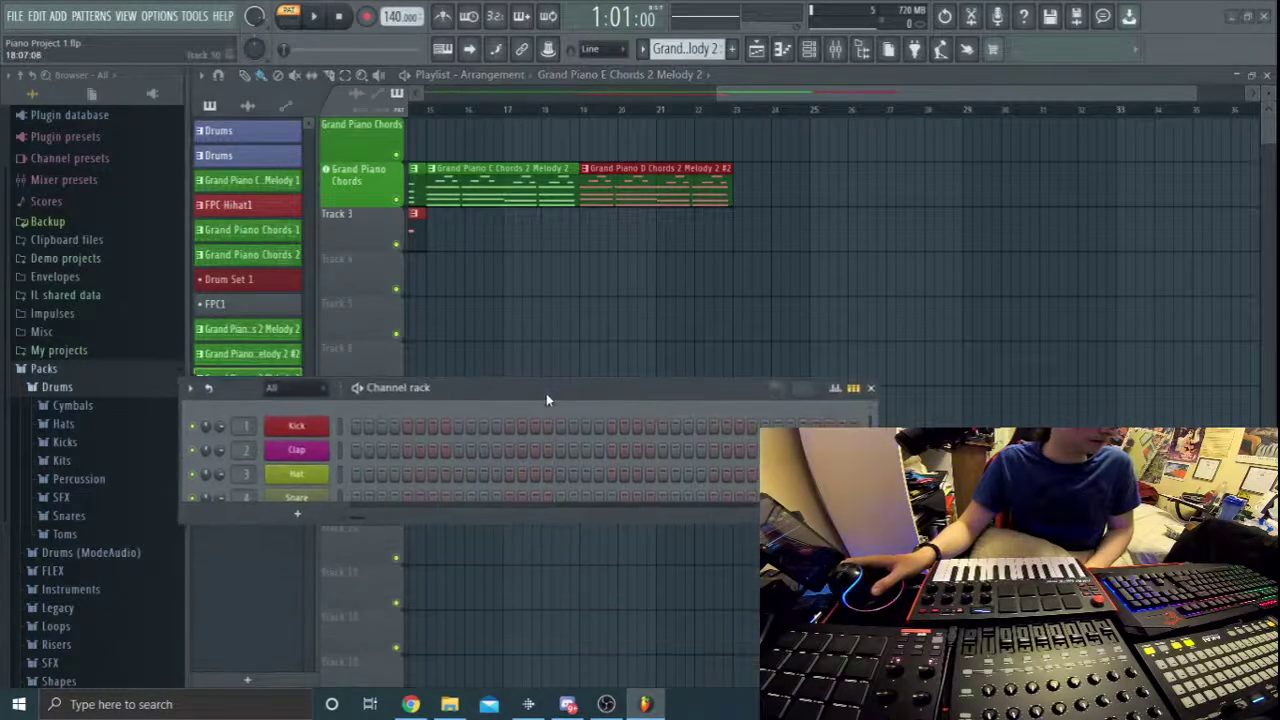
scroll(470, 460, down, 3)
click(470, 478)
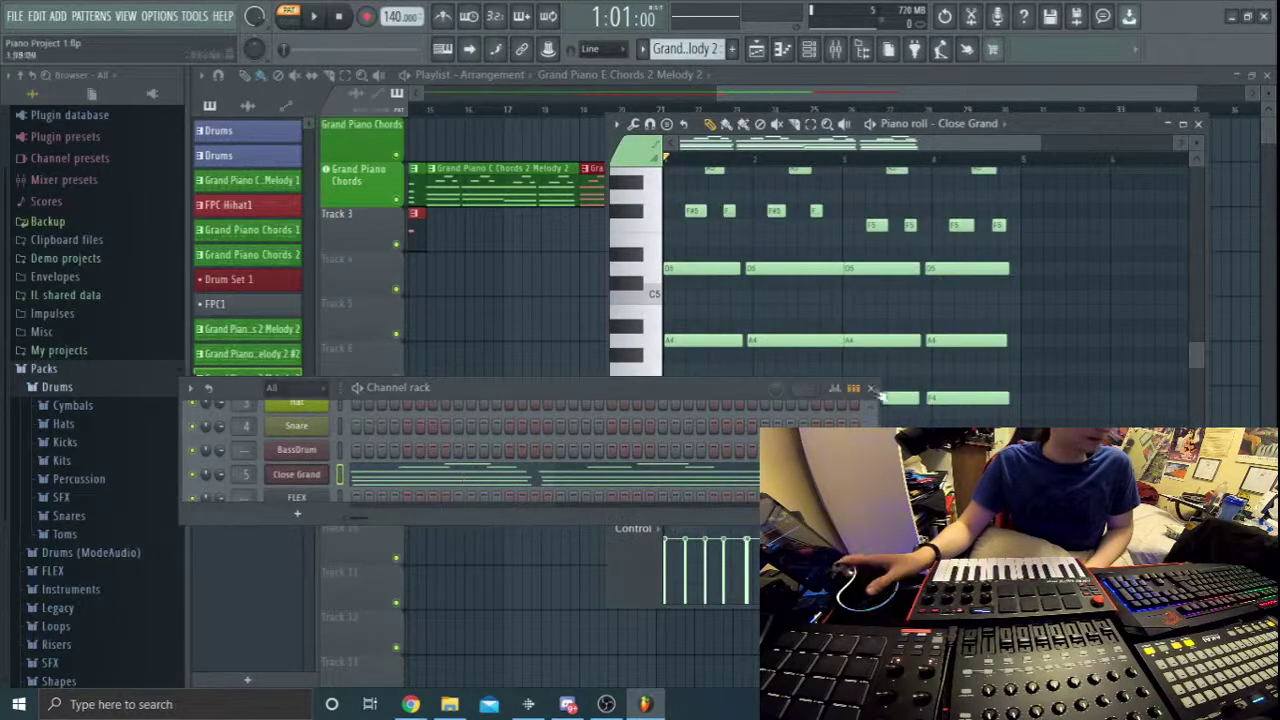
drag(726, 387, 679, 539)
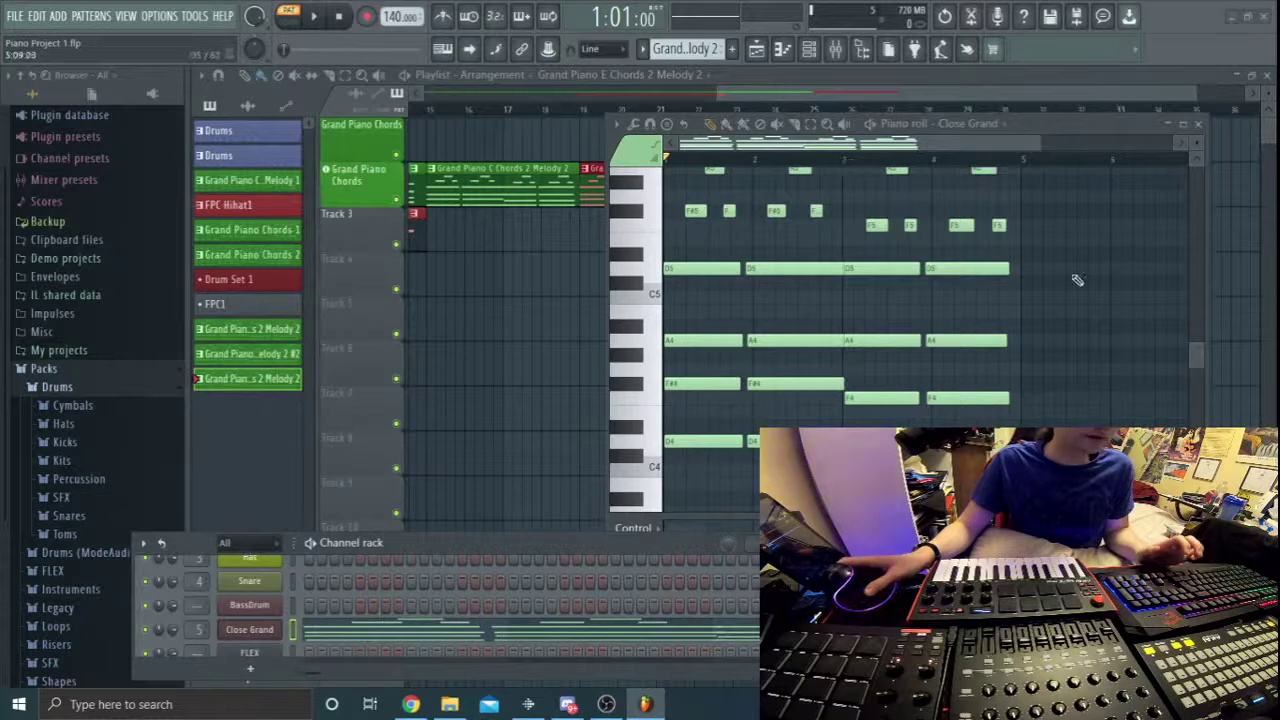
Transpose all notes of the E Chords pattern up two semitones, from D to E, and play the pattern back.
key(ctrl+a)
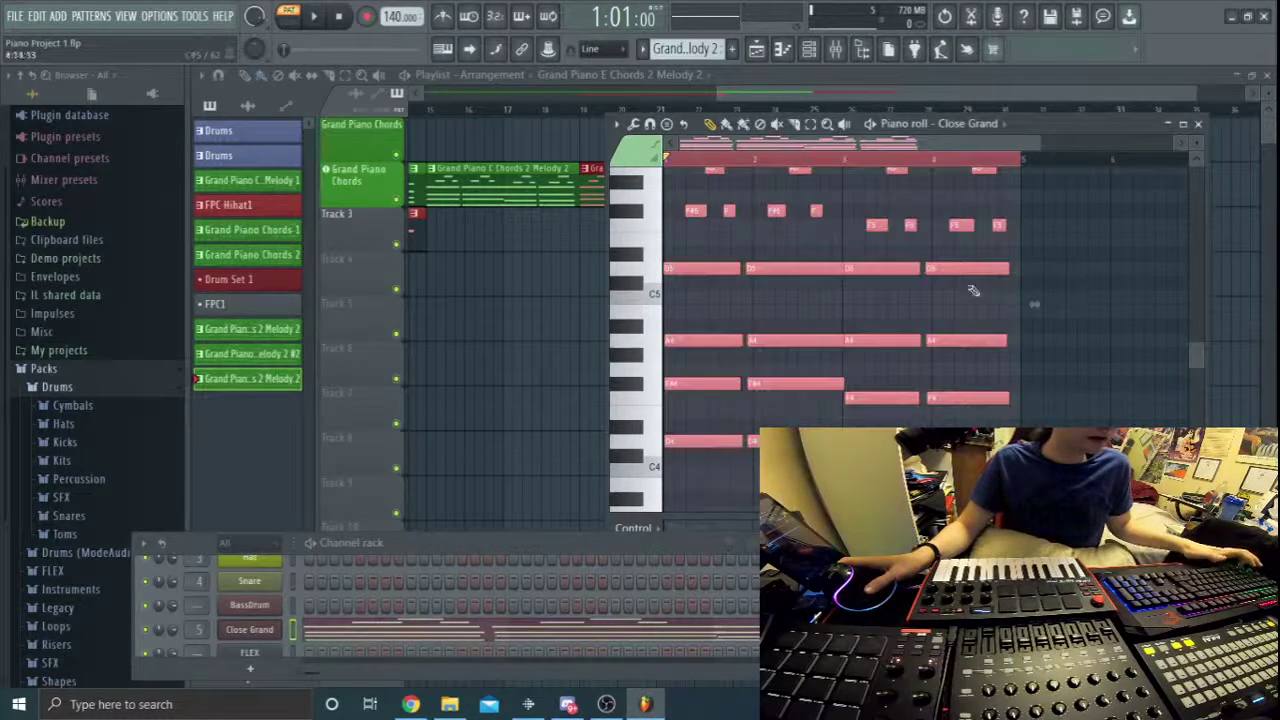
drag(698, 441, 702, 408)
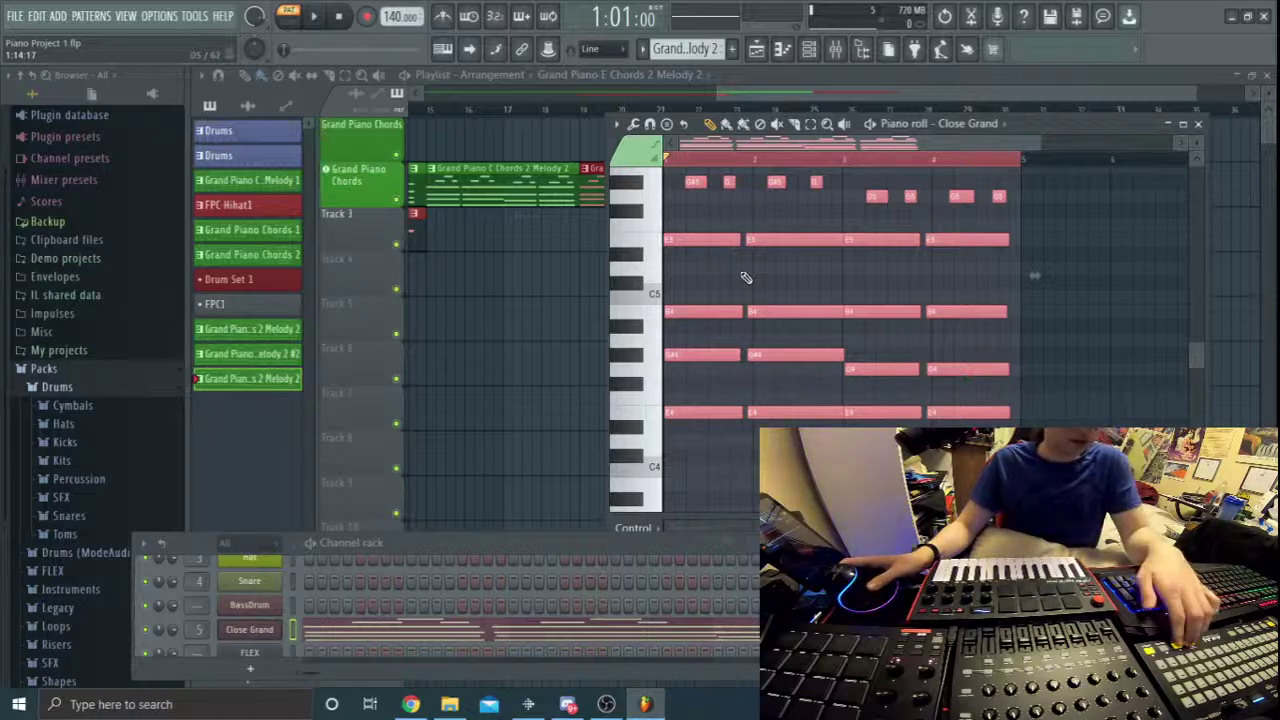
key(space)
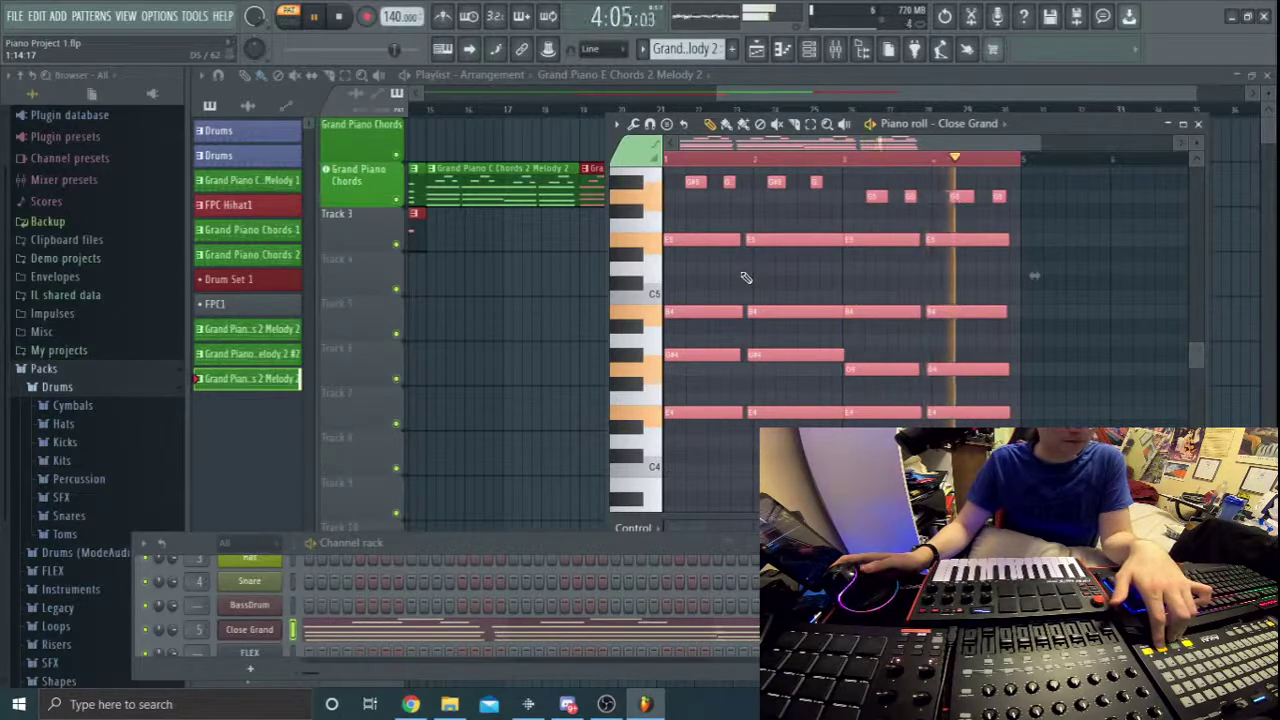
key(space)
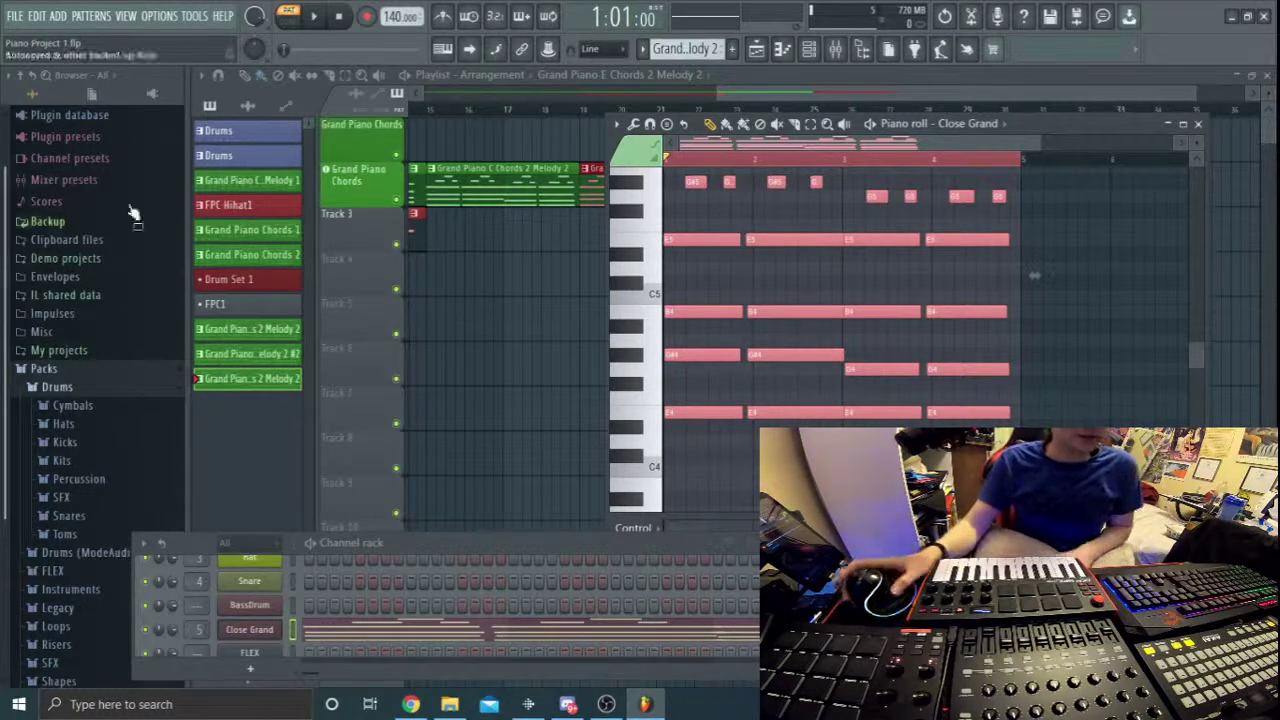
right_click(262, 386)
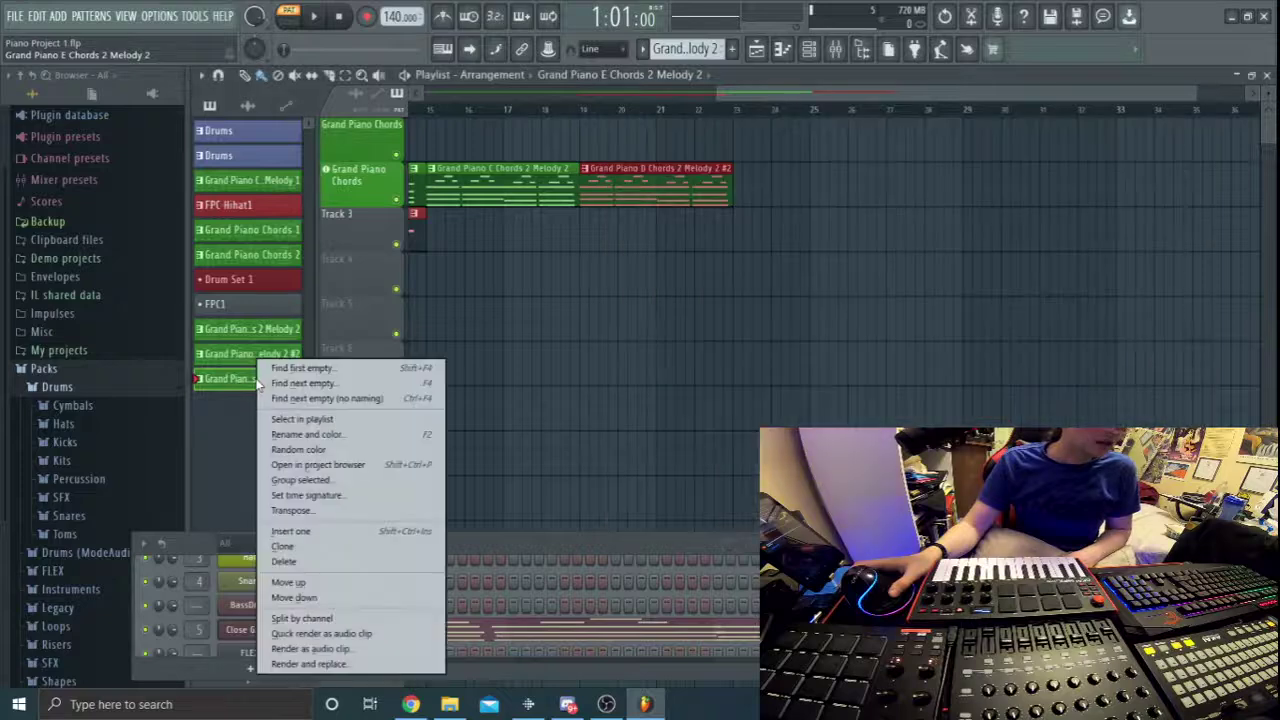
click(320, 441)
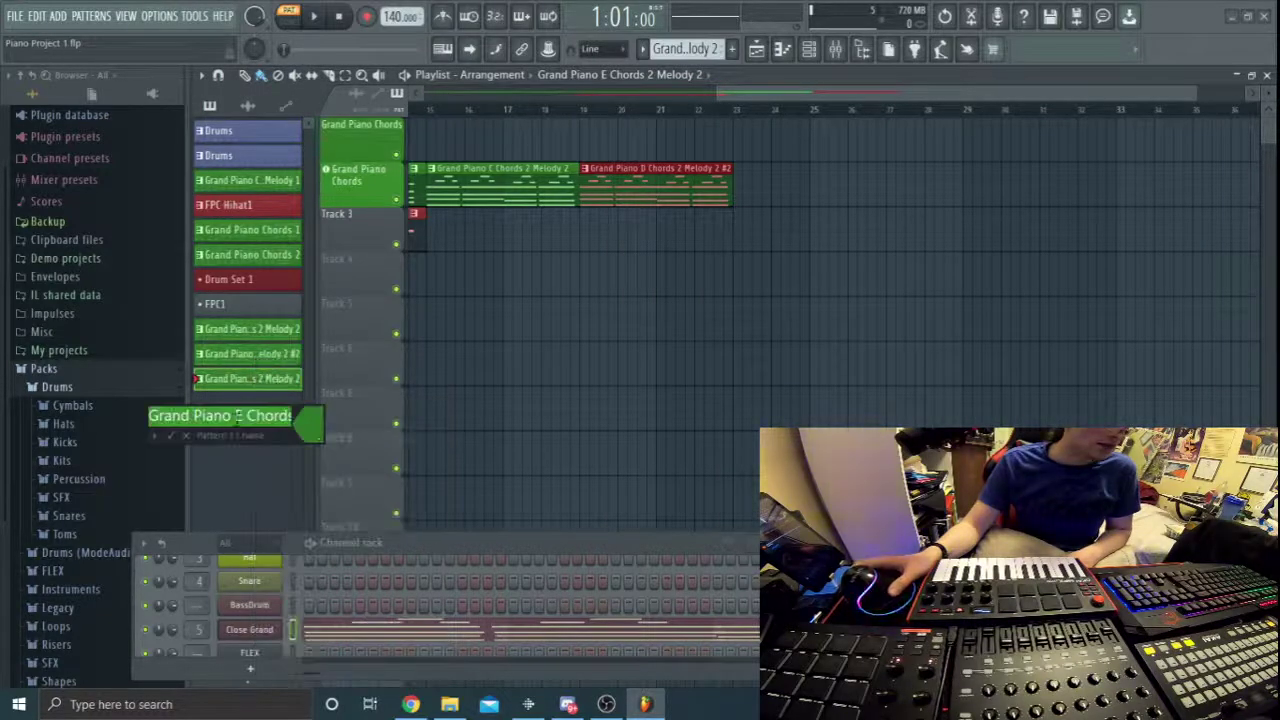
click(181, 439)
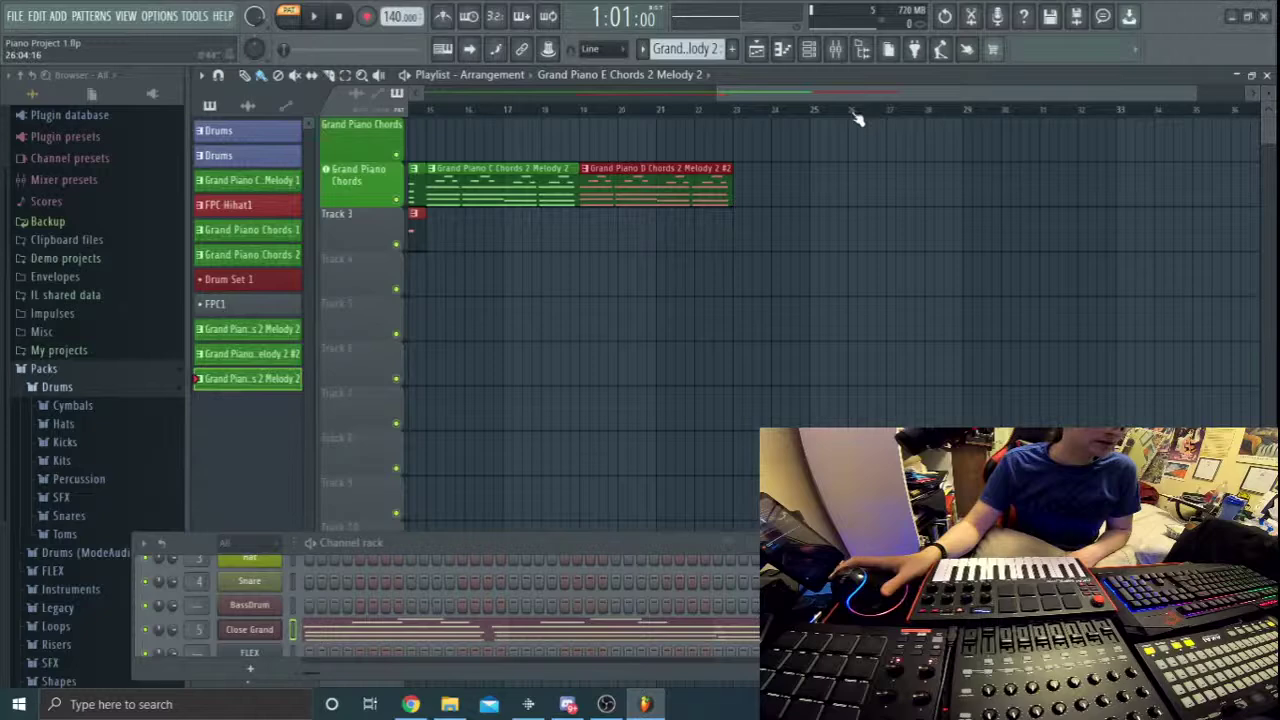
Place the E Chords pattern at bar 23 on the Grand Piano Chords track and return the song playhead to bar 1.
click(742, 197)
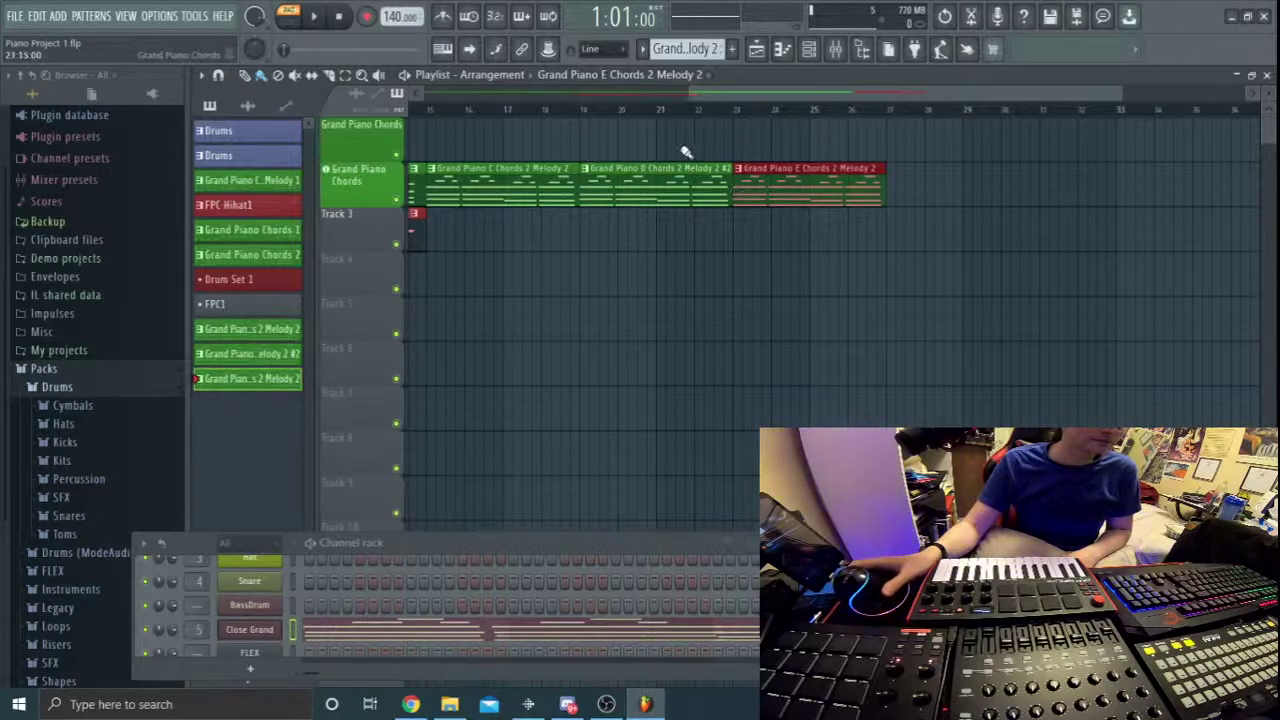
scroll(567, 119, left, 5)
click(457, 117)
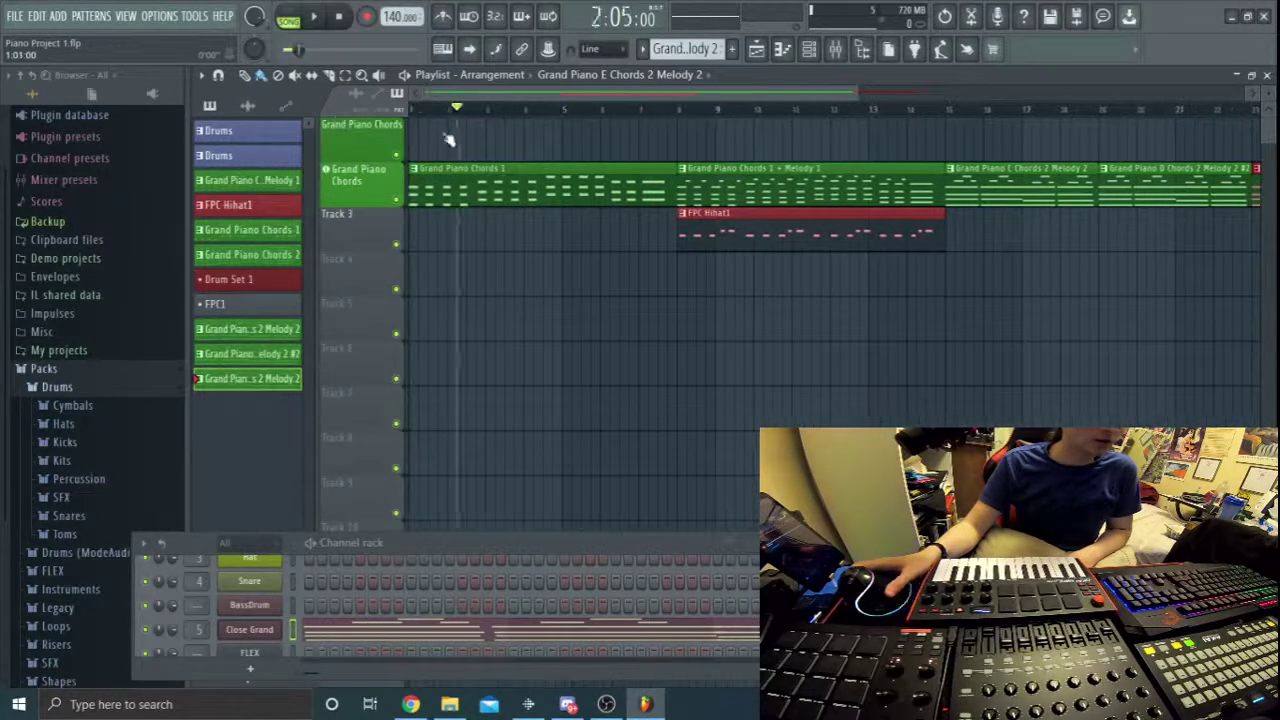
click(418, 117)
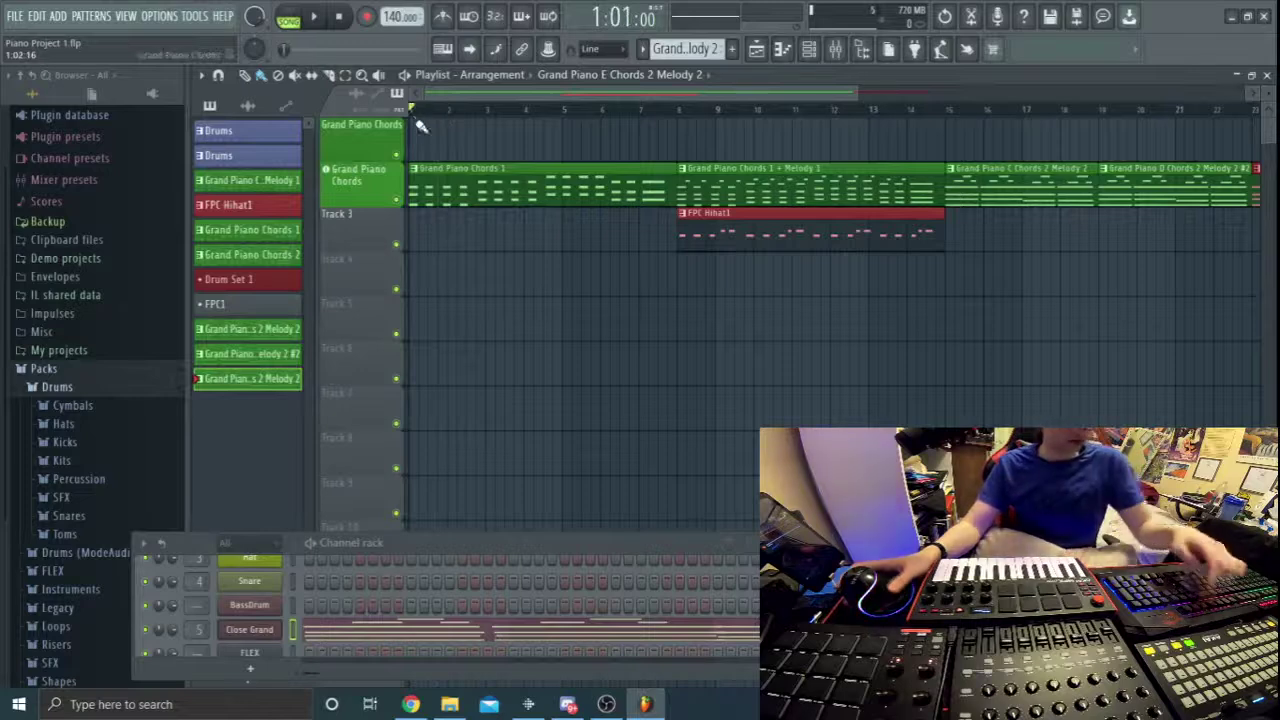
Play the song from bar 1 to review the arrangement and move the channel rack up over the empty tracks.
key(l)
key(l)
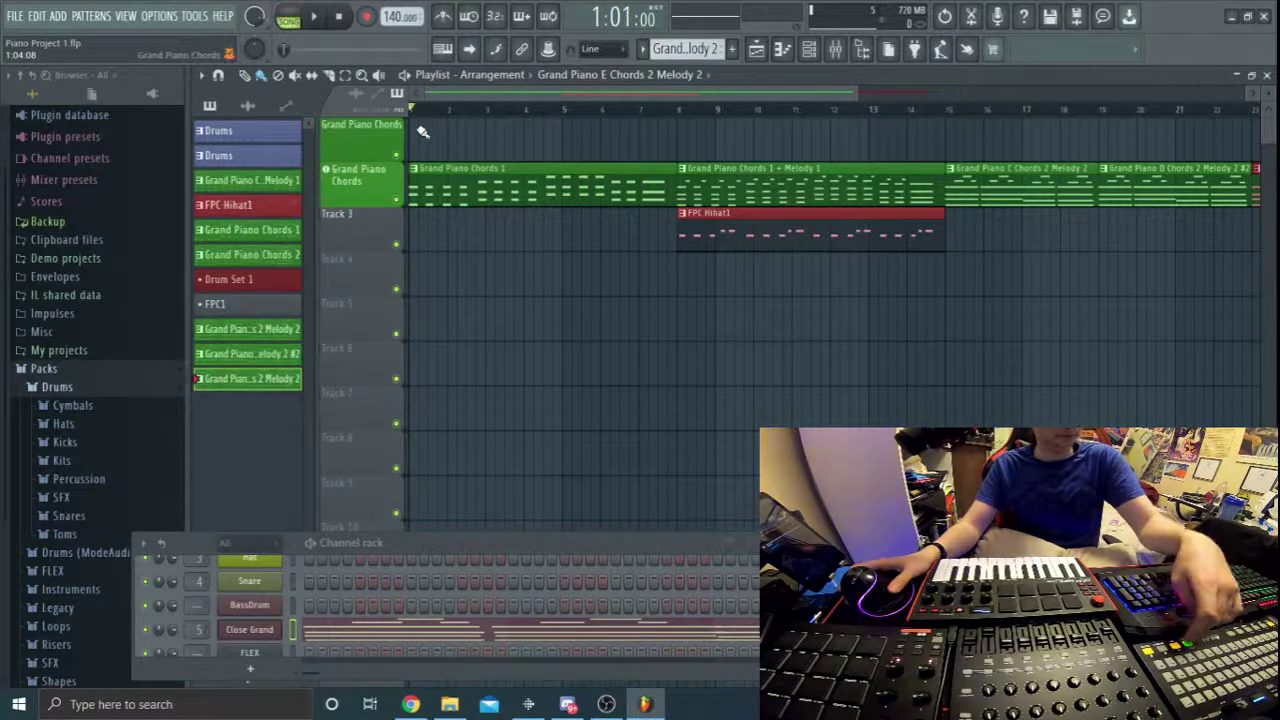
key(space)
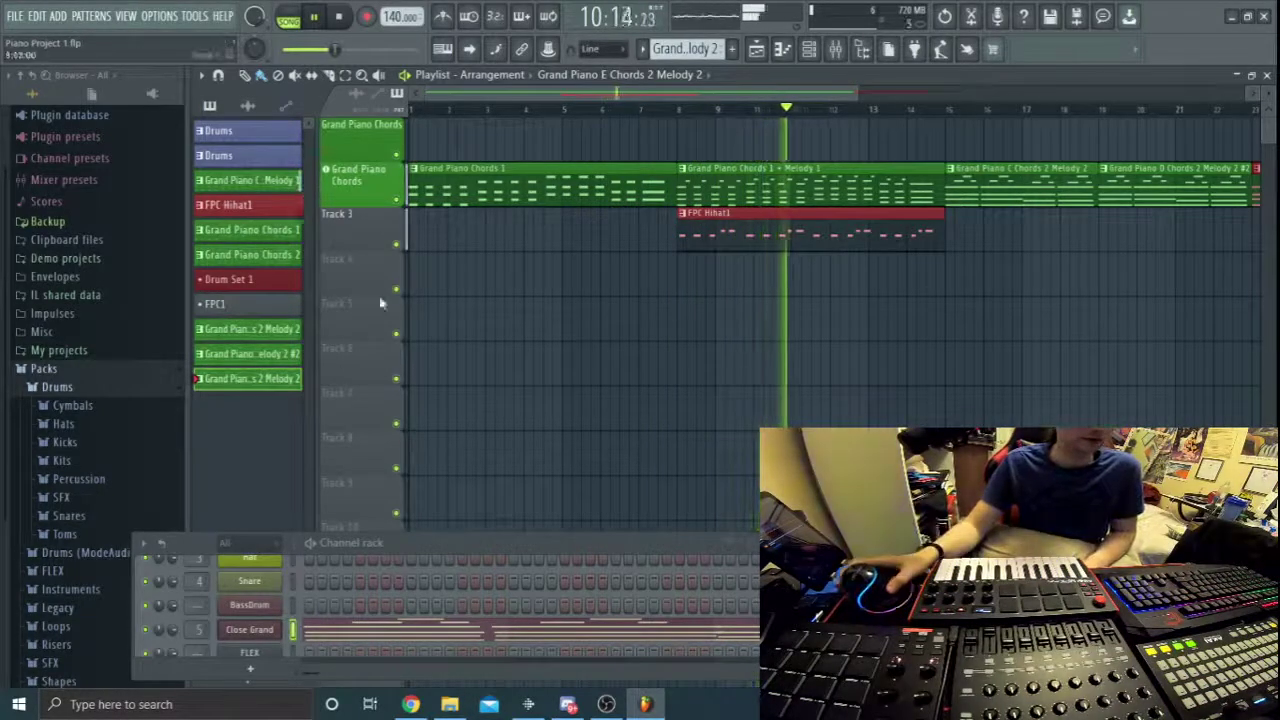
drag(619, 541, 725, 329)
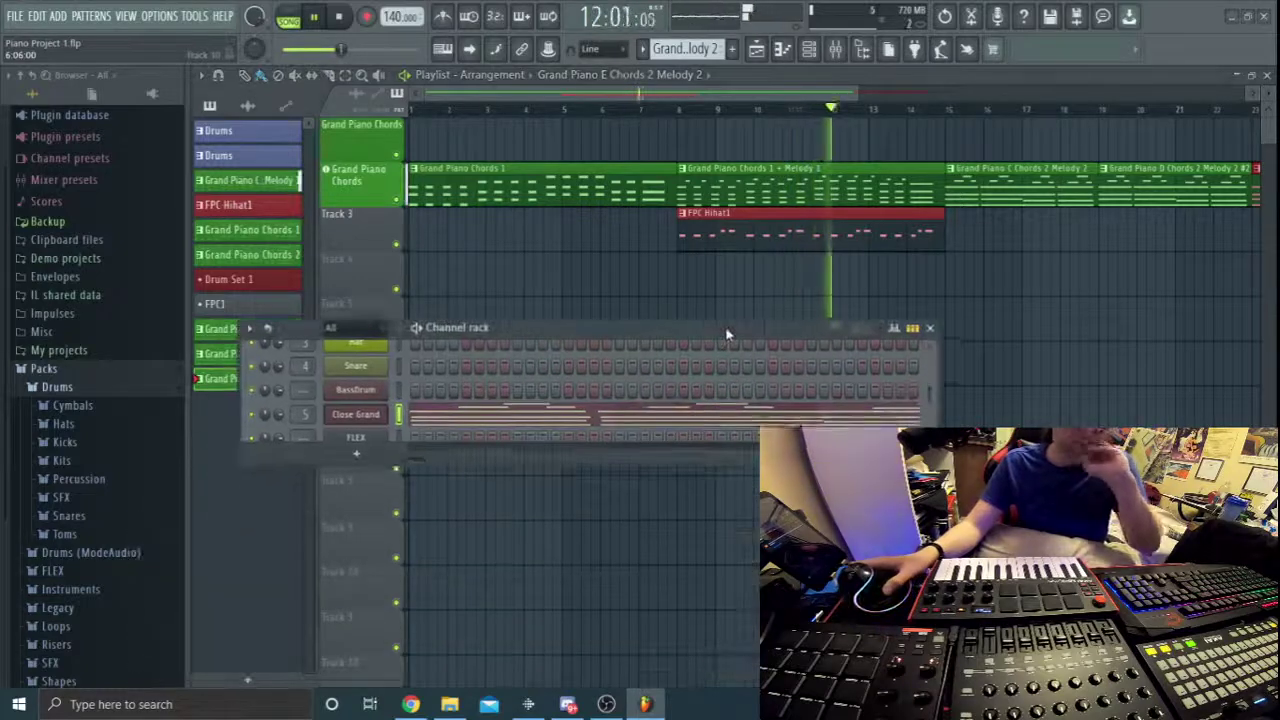
key(space)
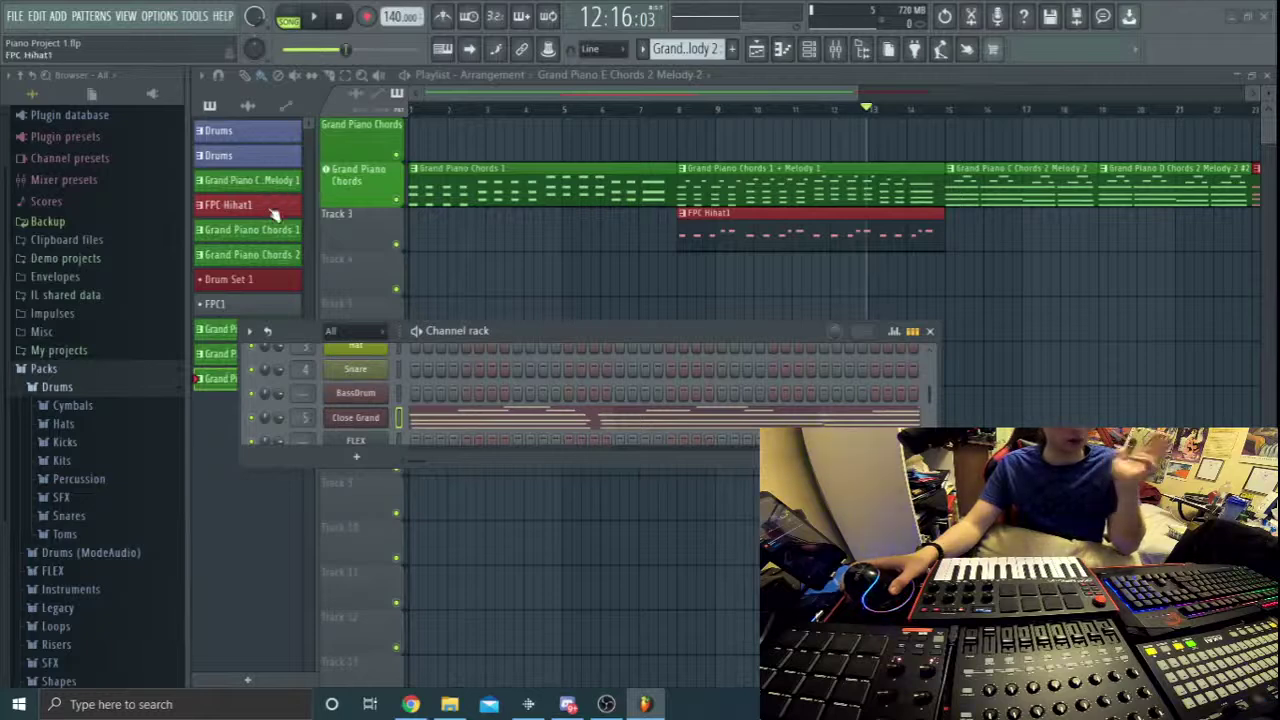
Set the song playhead to bar 8, open the mixer with the channel rack clear of it, and play a short passage.
click(835, 49)
click(835, 49)
click(716, 108)
click(686, 108)
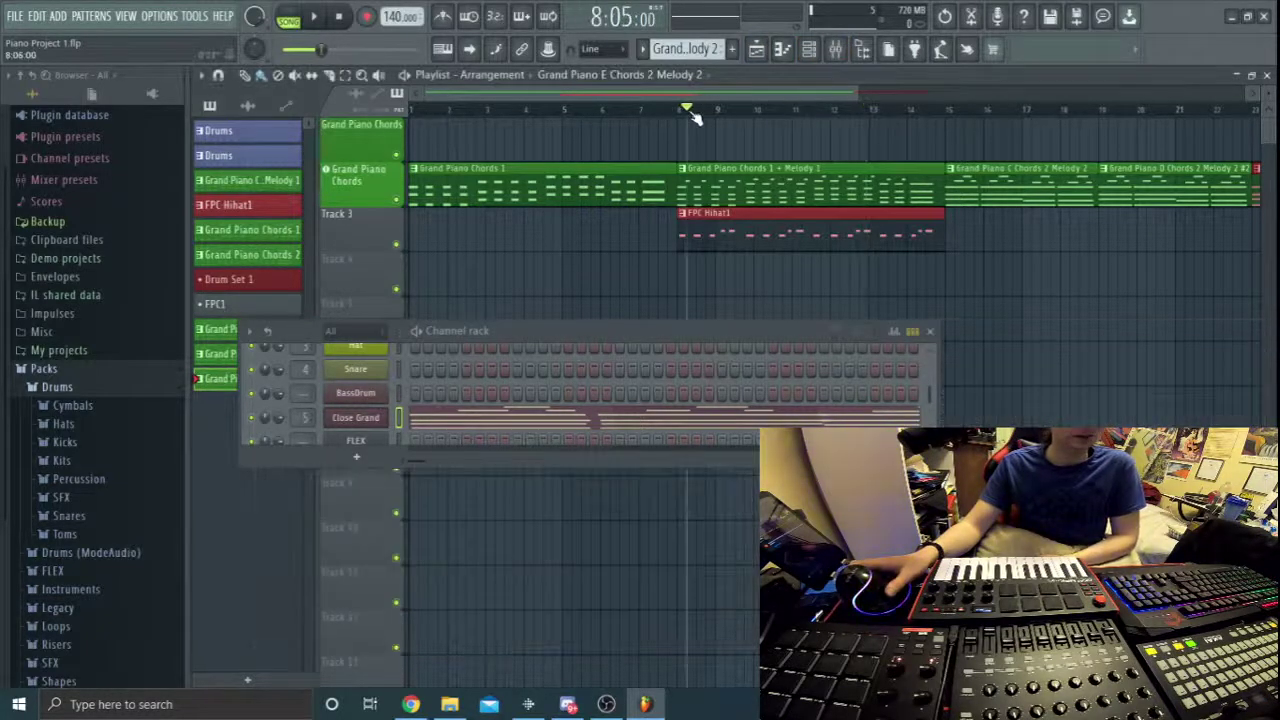
click(841, 56)
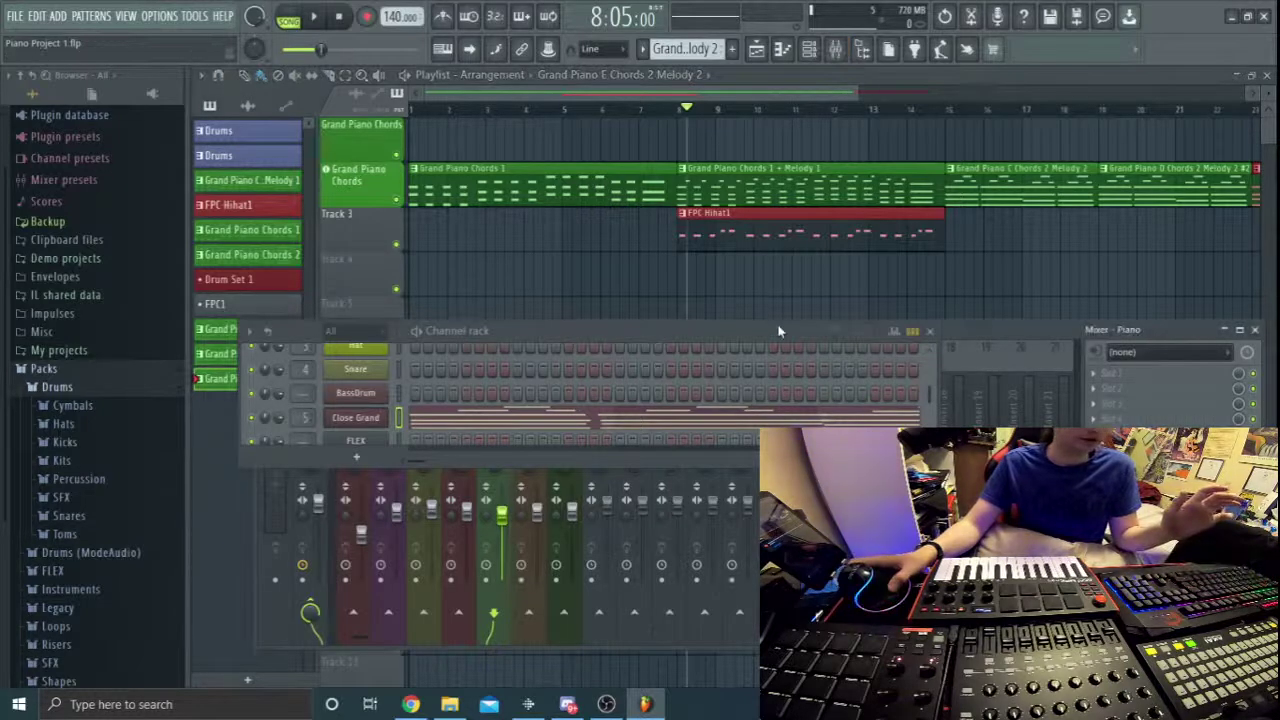
drag(777, 324, 514, 172)
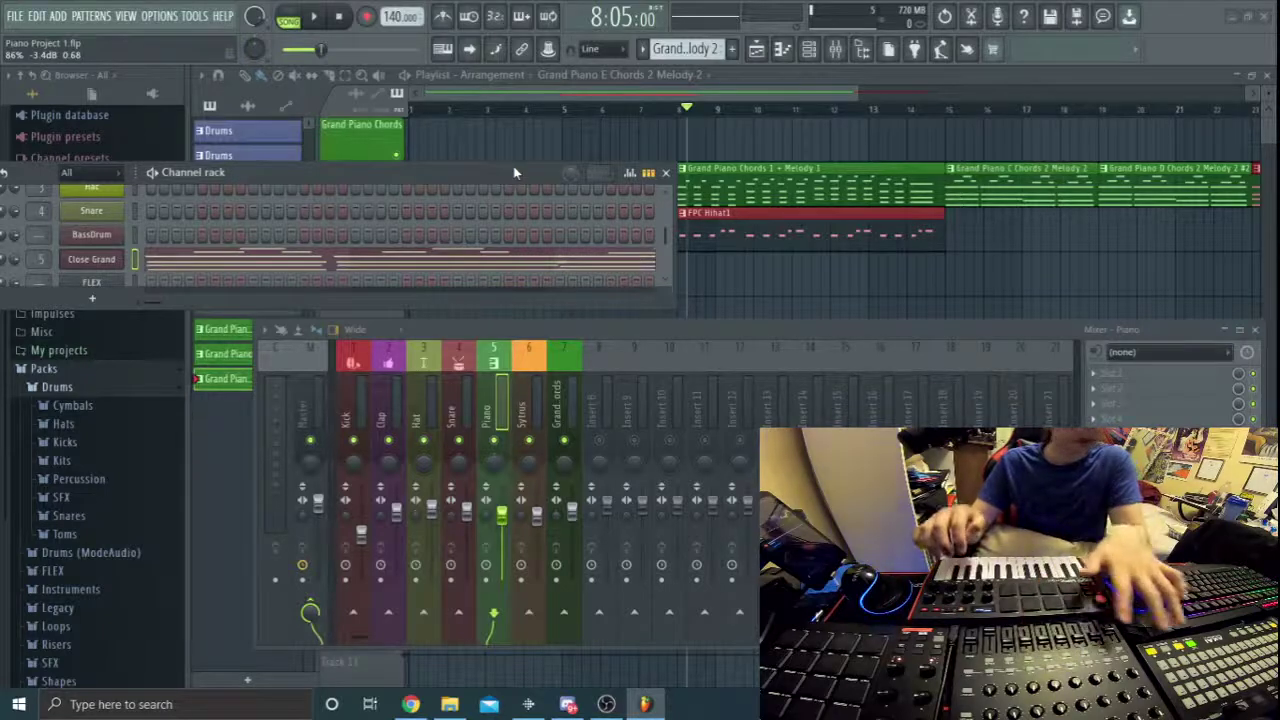
key(space)
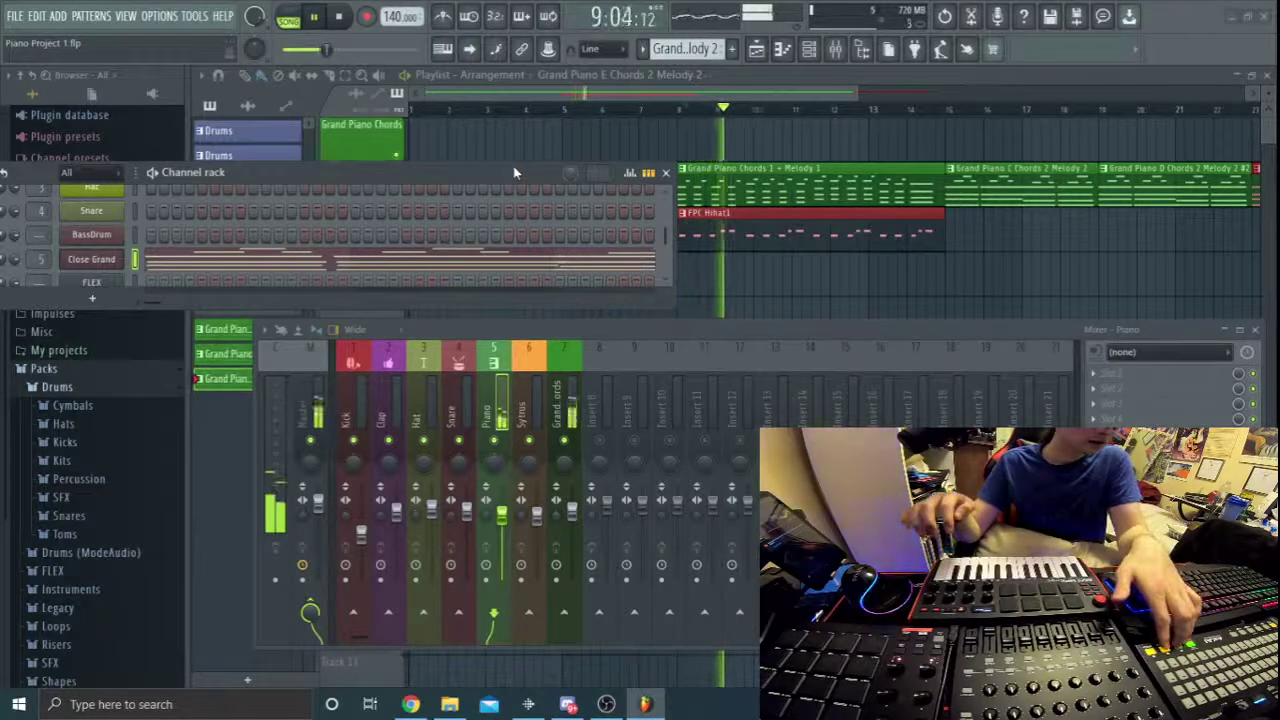
key(space)
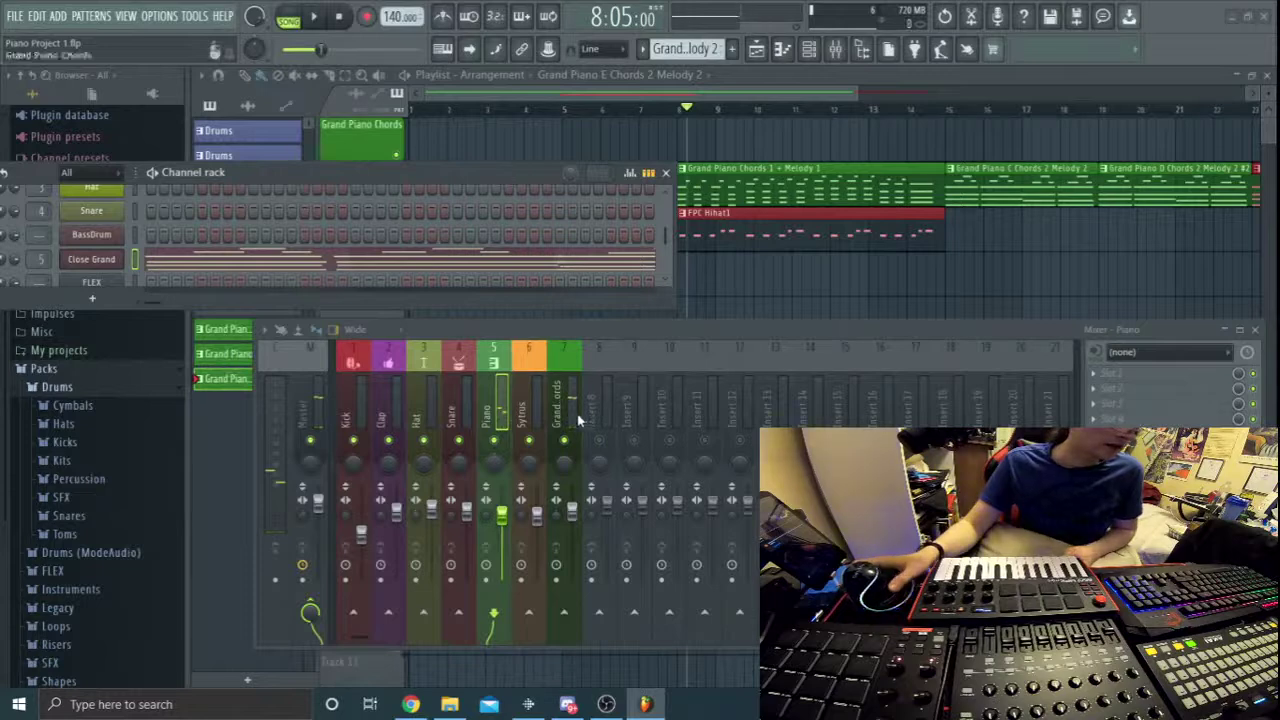
Rename the Grand Piano Chords channel that holds the FPC drum kit as FPC1, using the suggested name.
scroll(233, 277, down, 3)
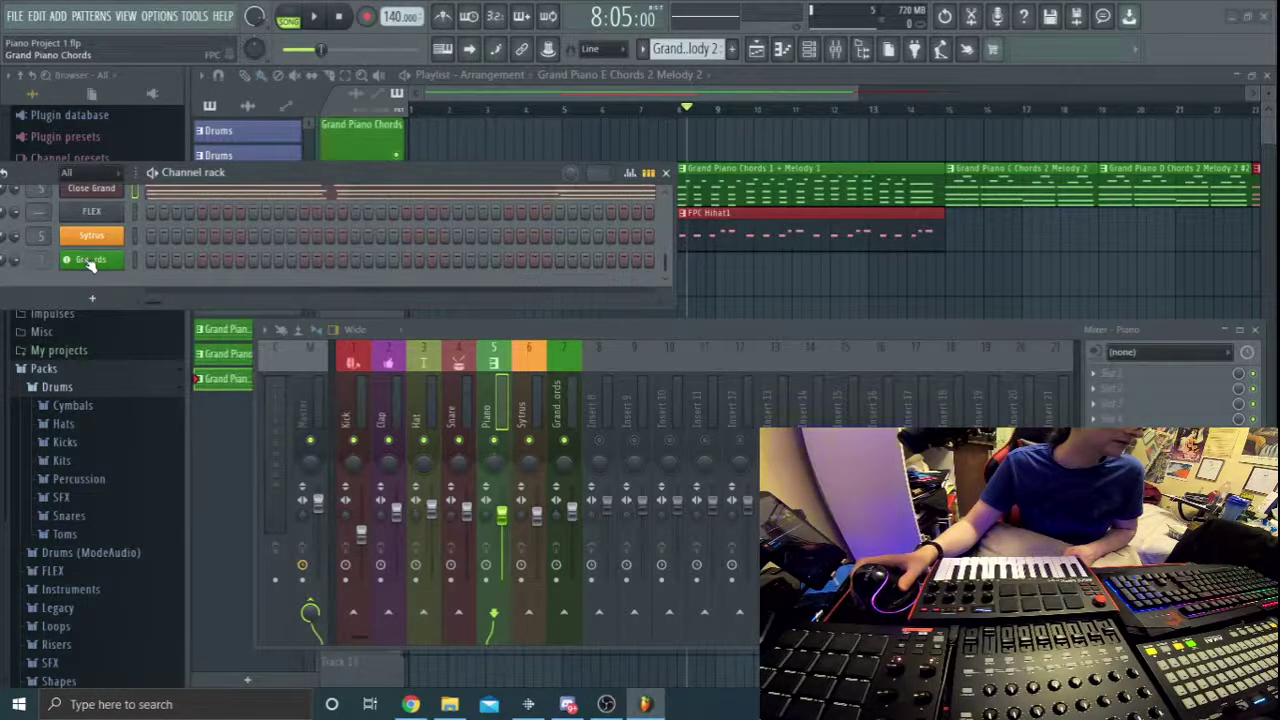
click(90, 262)
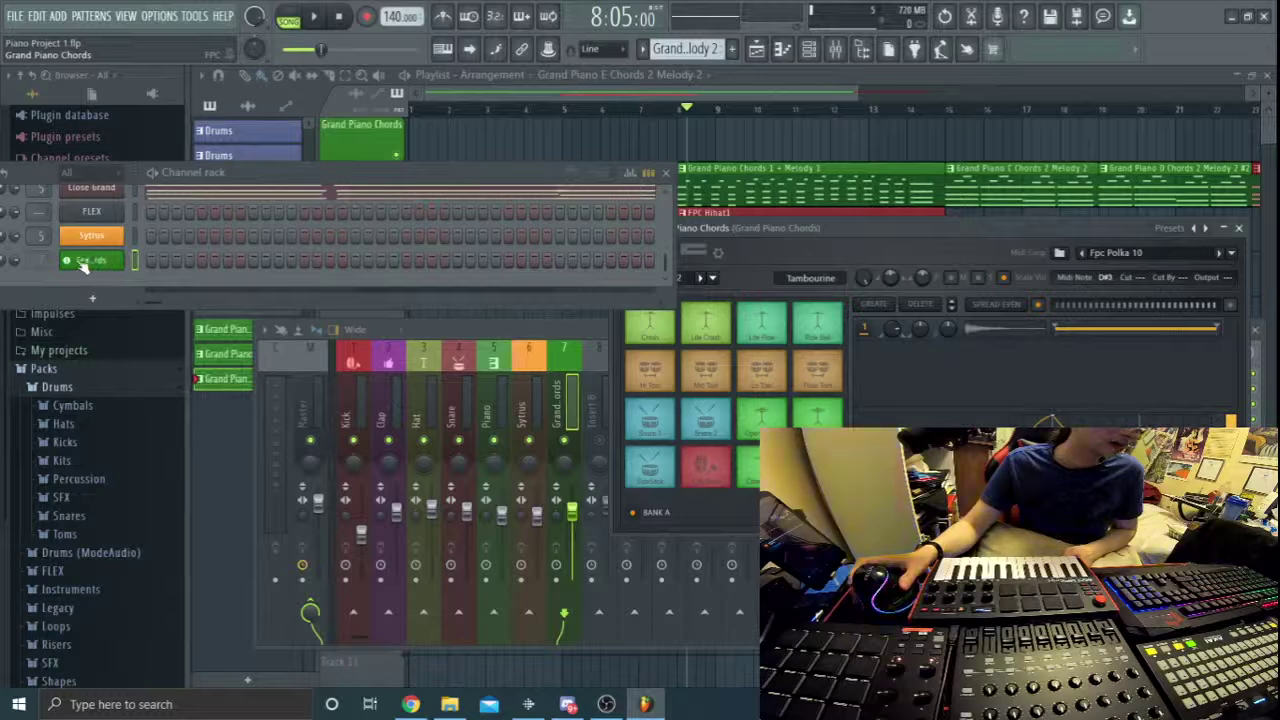
right_click(80, 264)
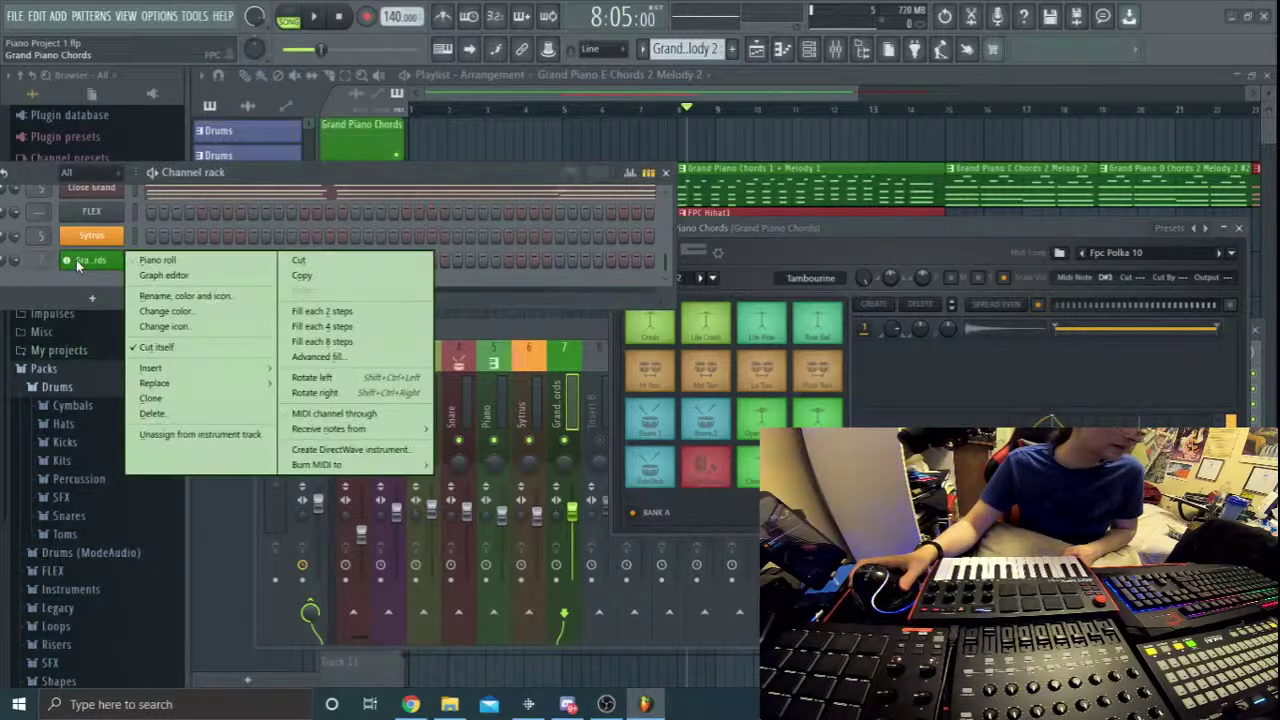
click(195, 297)
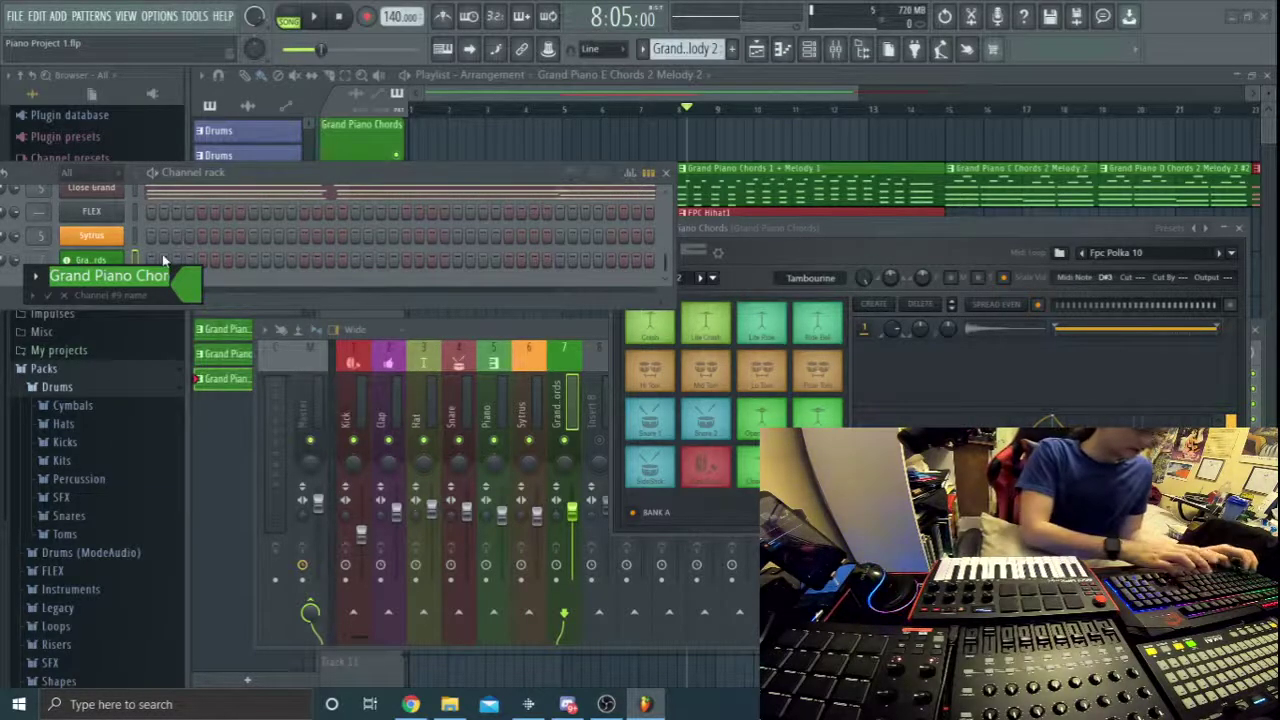
text(FPC)
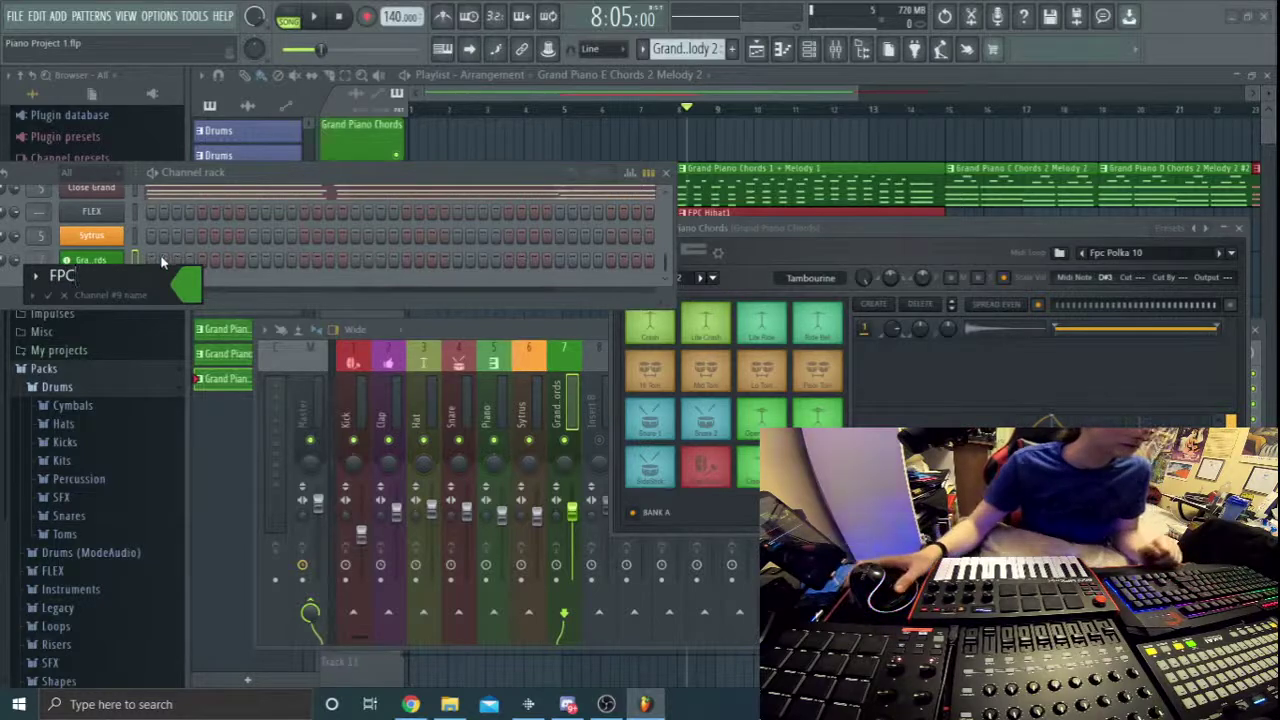
click(32, 296)
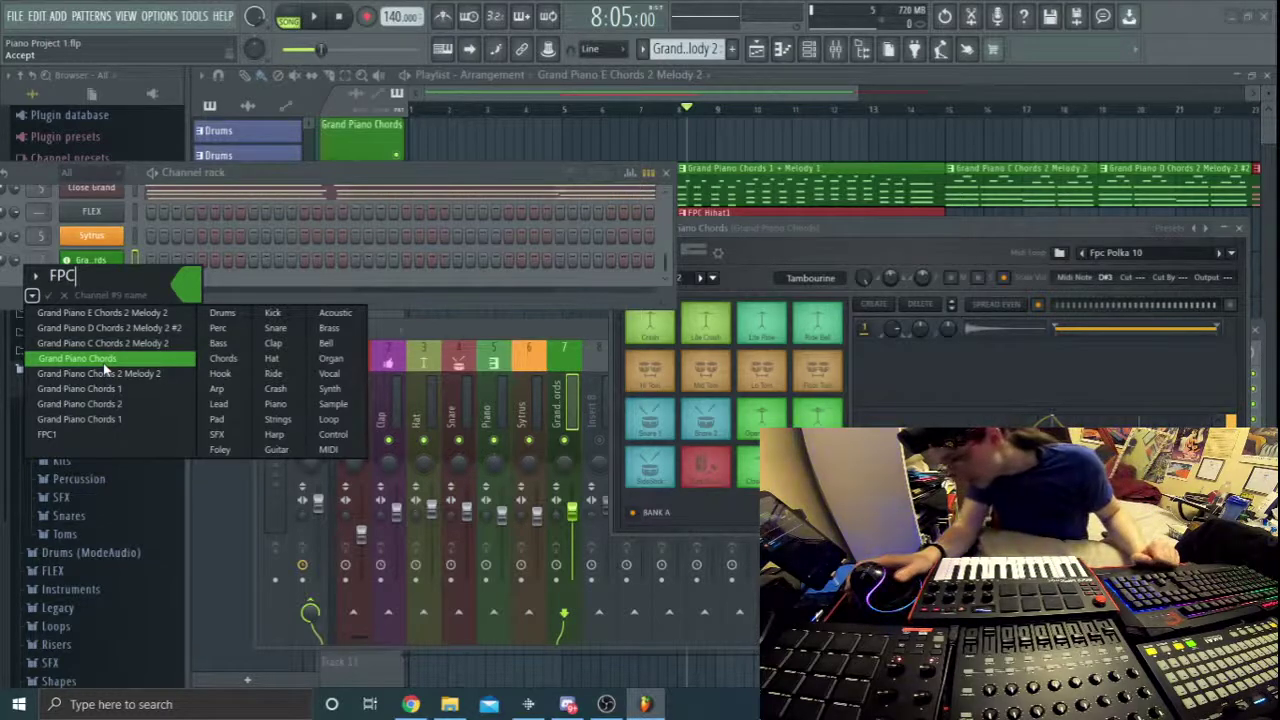
click(88, 434)
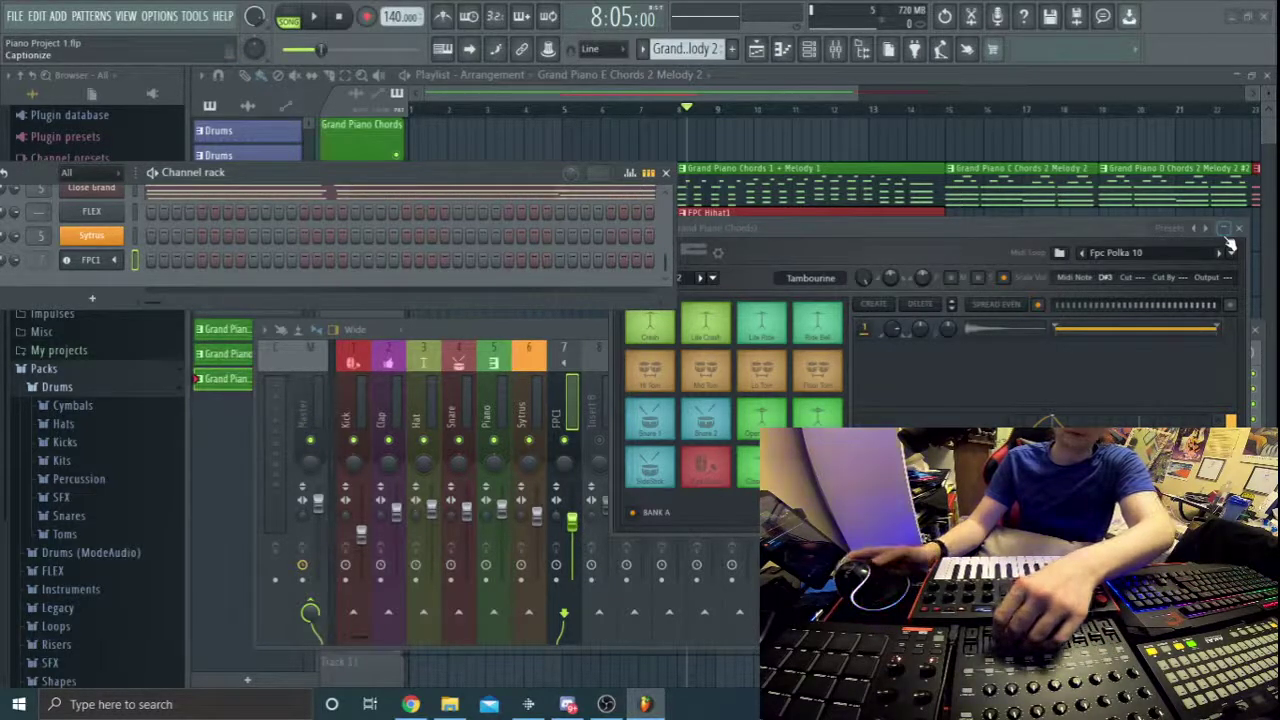
Play the song from bar 8 to check the mixer levels and move the FPC window clear of the playlist clips.
key(space)
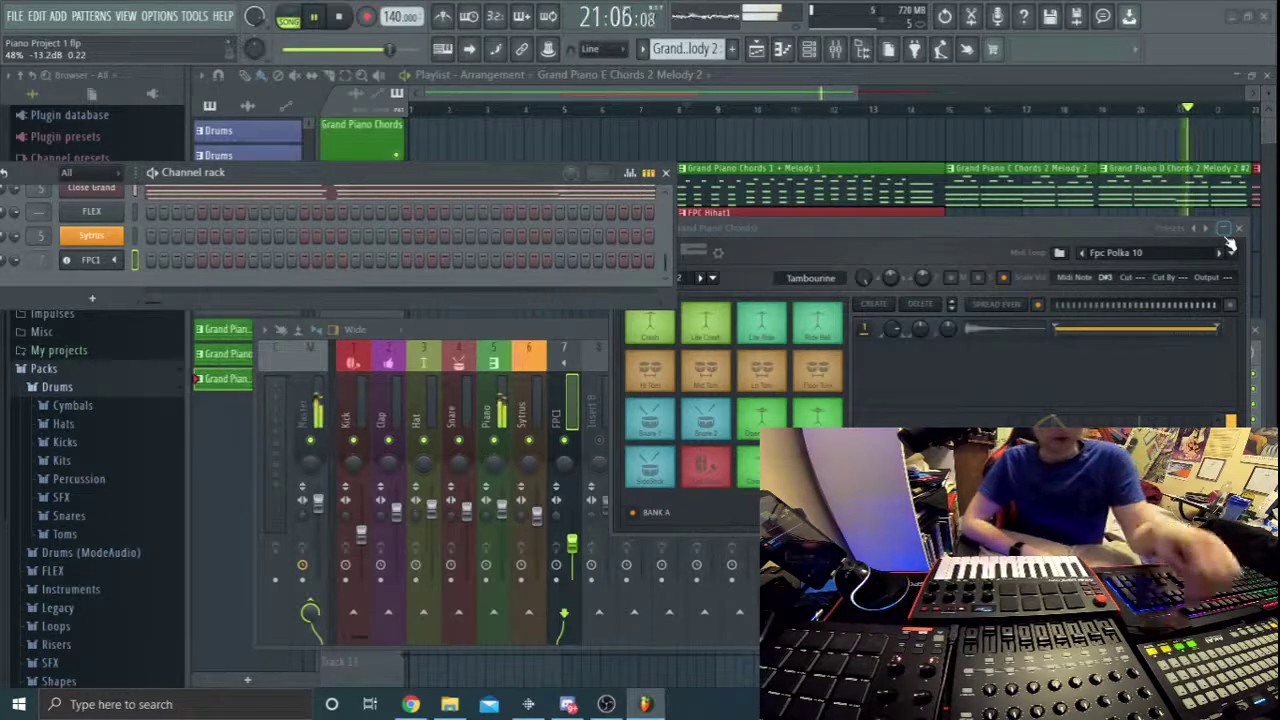
key(space)
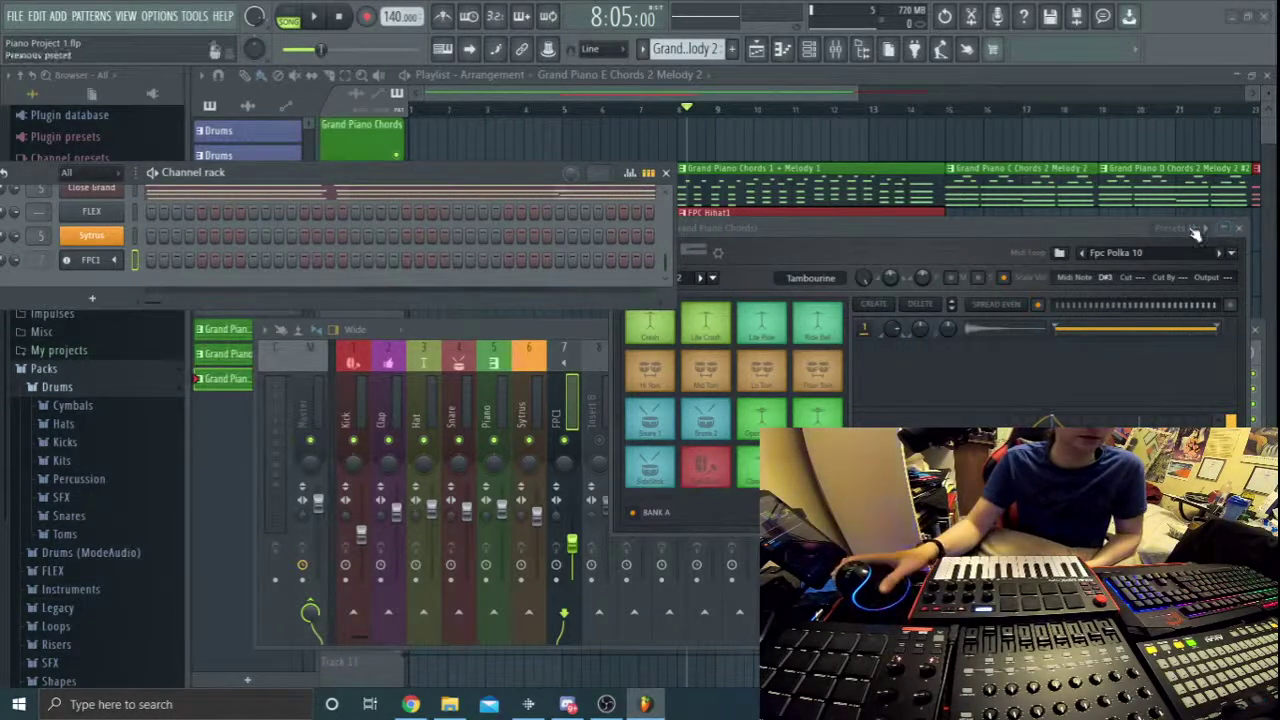
drag(1122, 230, 832, 404)
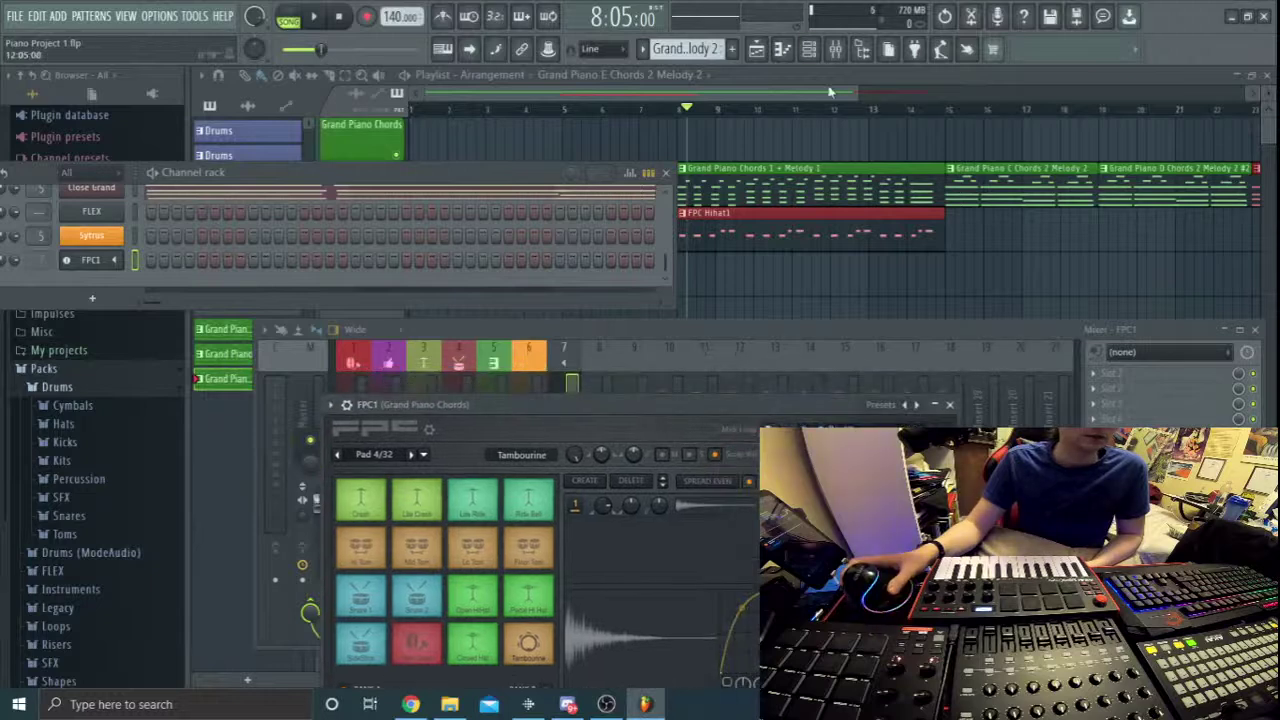
Move the E Chords clip down to Track 5, shift the D Chords clip to bar 24, and close the channel rack.
drag(829, 92, 958, 165)
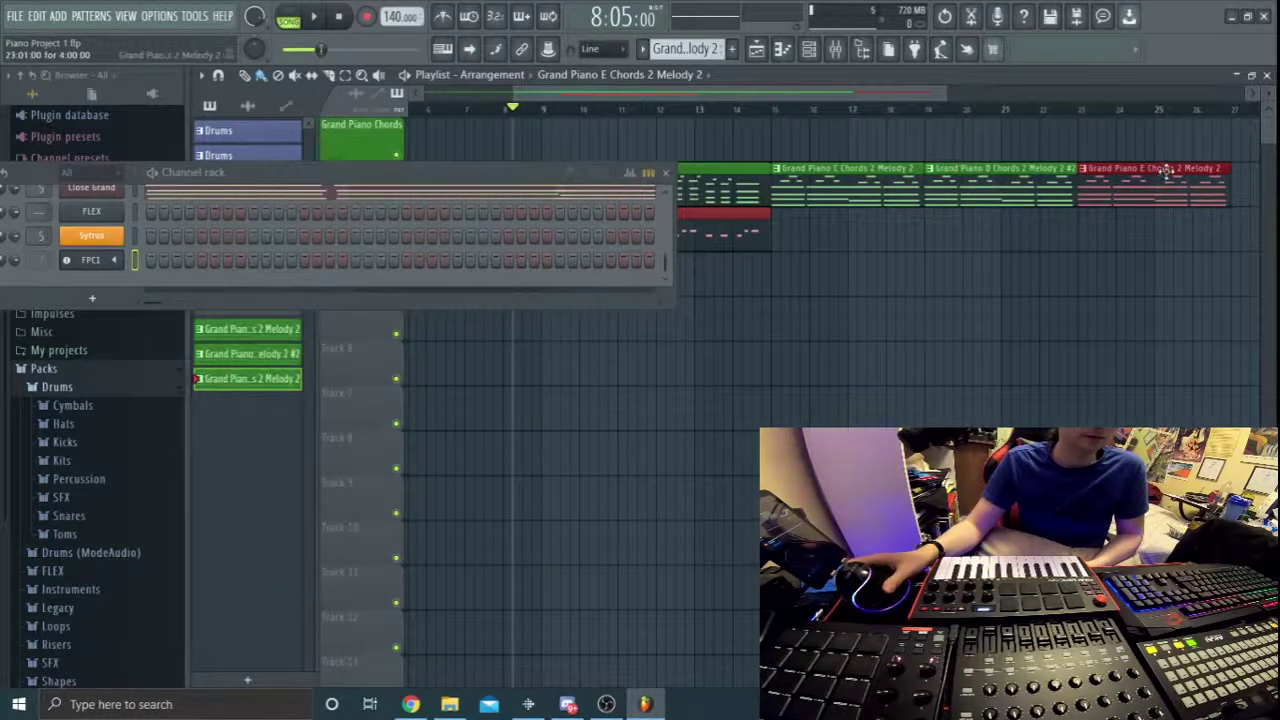
drag(1165, 170, 1220, 305)
drag(968, 168, 1160, 172)
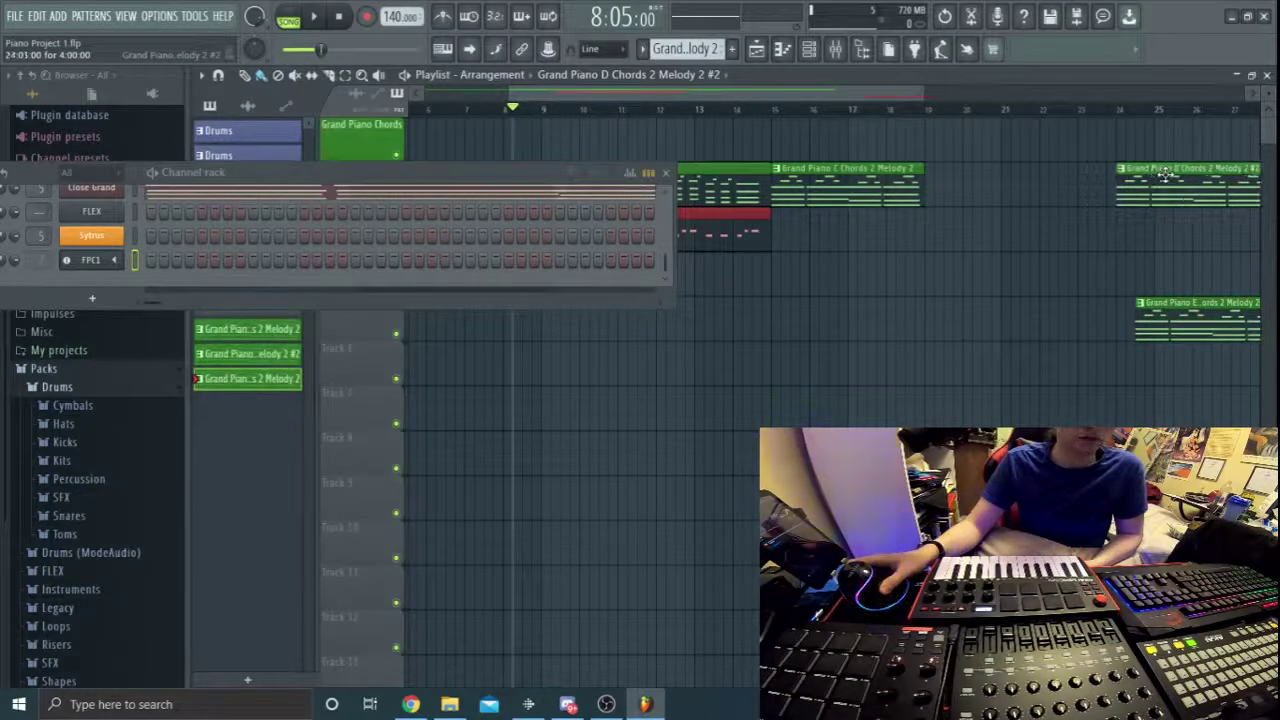
click(666, 172)
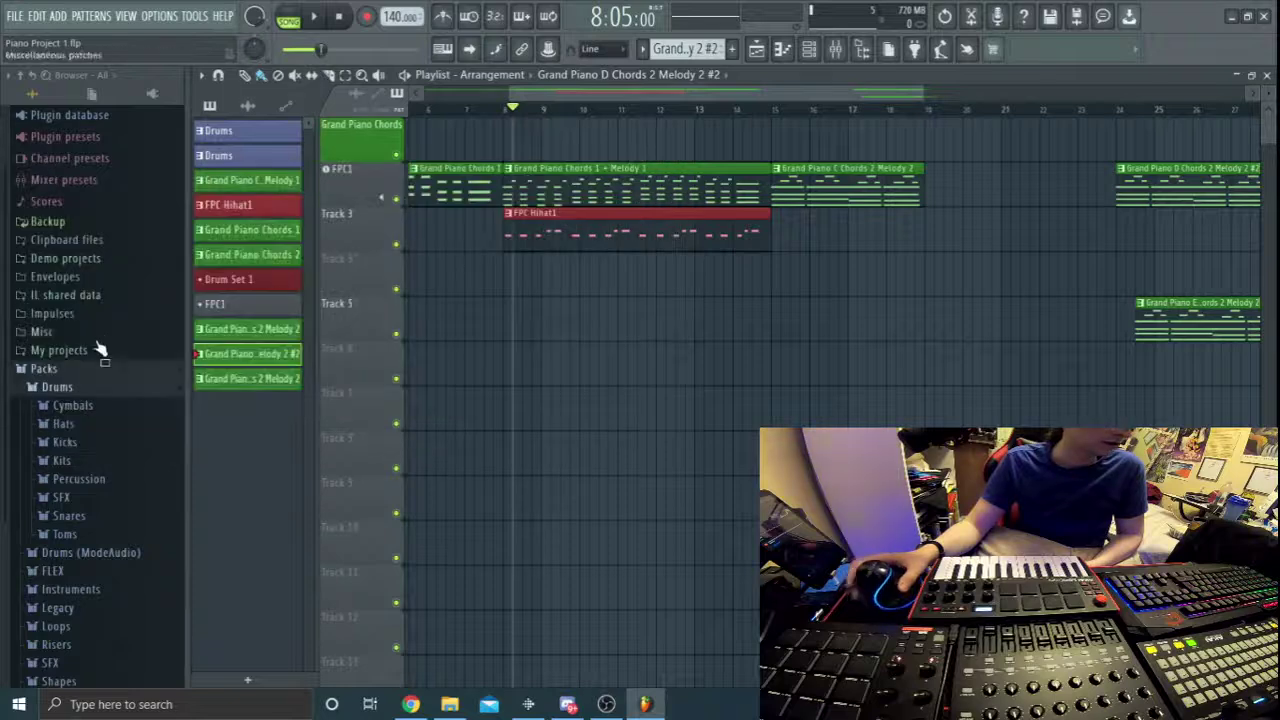
Place a second Grand Piano C Chords 2 Melody 2 clip at bar 19 and move the D Chords clip to bar 23.
click(285, 331)
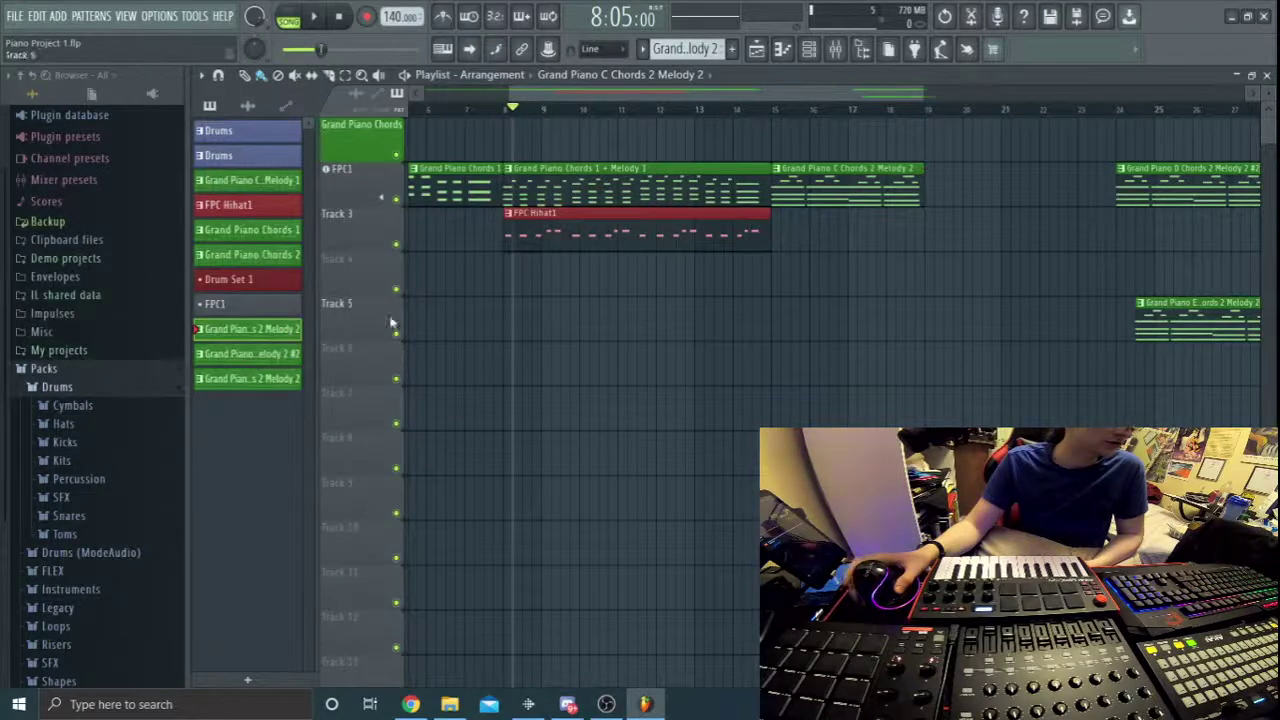
click(940, 190)
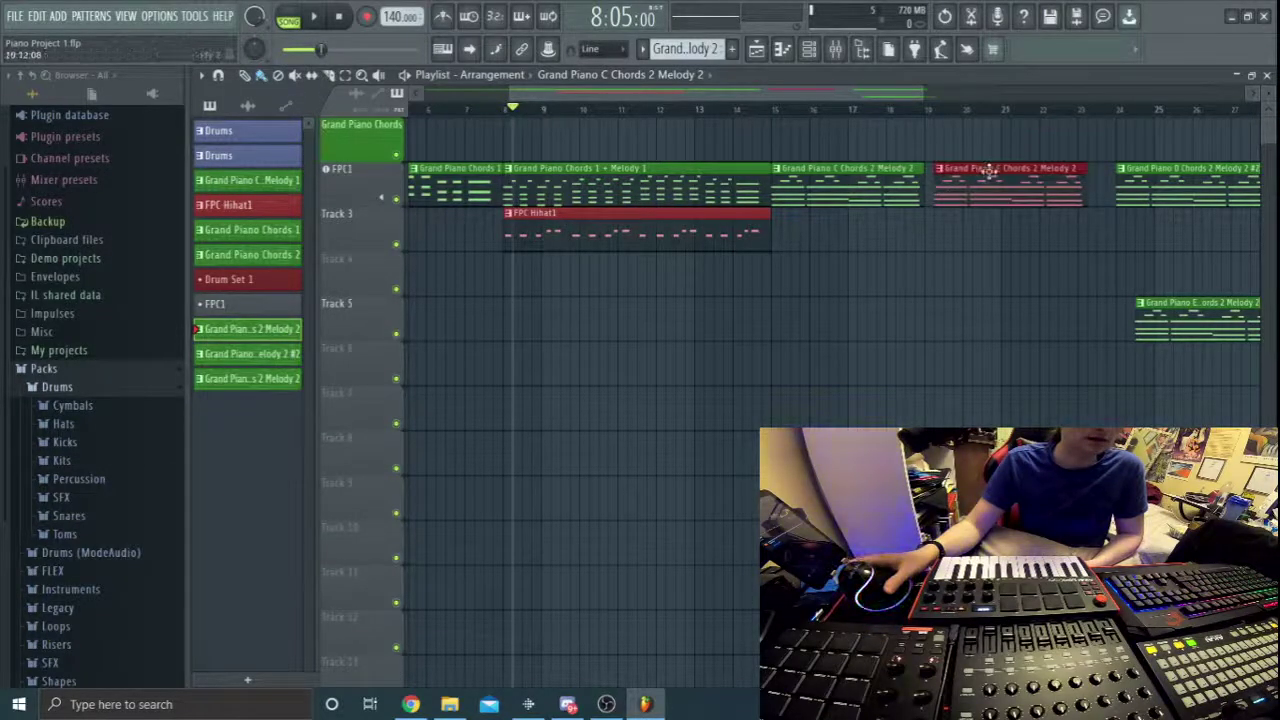
drag(988, 170, 978, 170)
drag(1170, 175, 1134, 175)
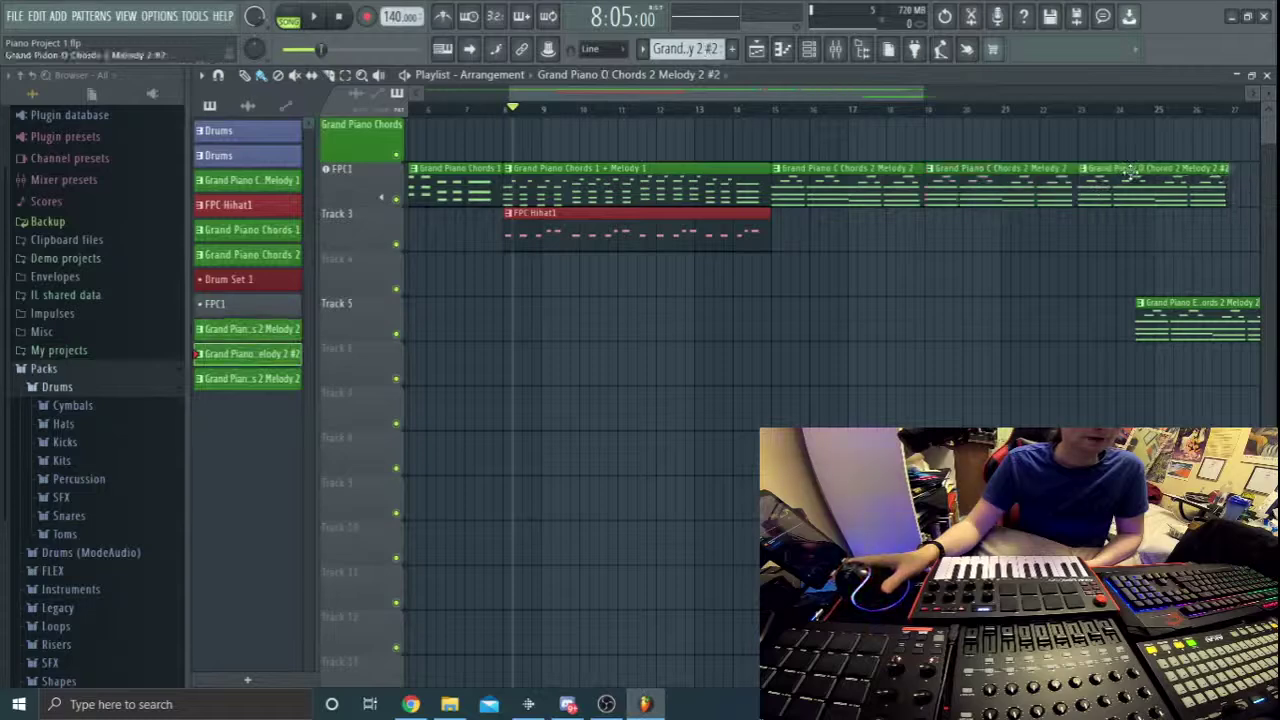
Add a second D Chords clip directly after the first, move the E Chords clip up behind it, and add another E Chords clip.
drag(701, 89, 878, 112)
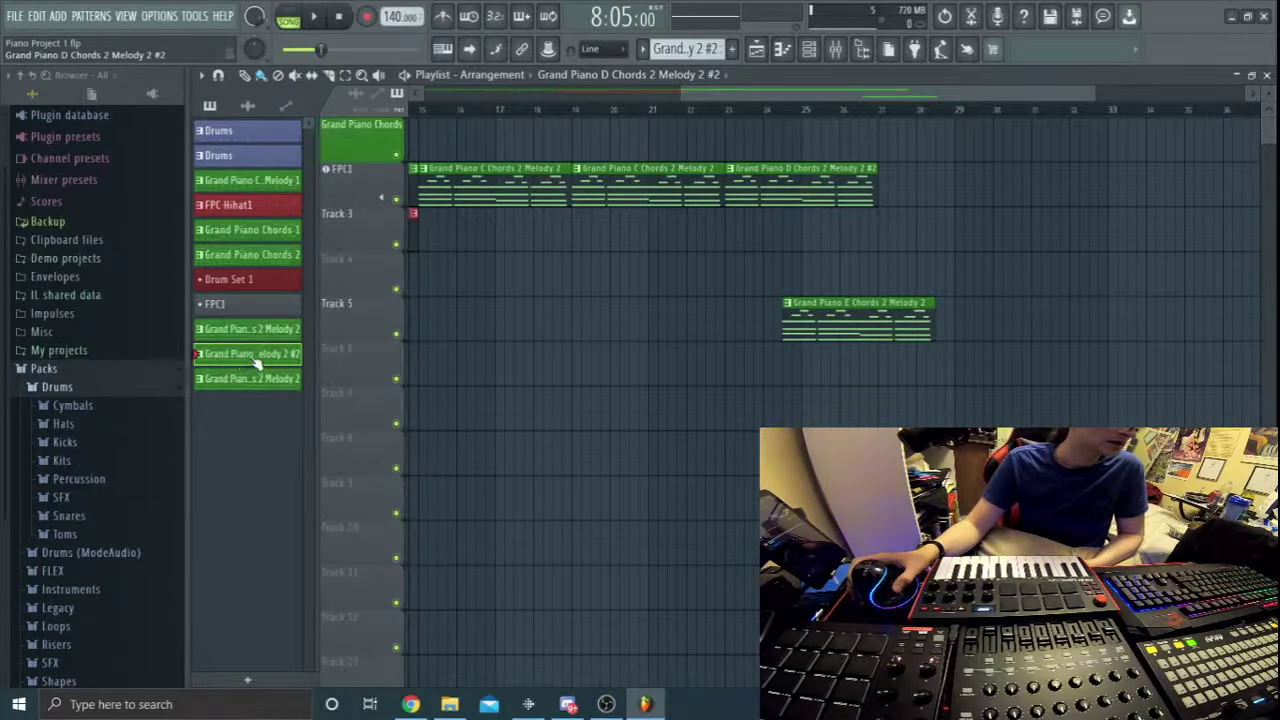
drag(268, 365, 960, 215)
drag(868, 308, 1120, 143)
drag(203, 383, 997, 188)
Play the extended arrangement from bar 8 while watching the levels in the mixer, and close the mixer when playback is stopped.
mouse_move(766, 98)
mouse_down()
mouse_move(600, 102)
mouse_move(547, 112)
mouse_move(587, 122)
mouse_move(522, 135)
mouse_move(578, 114)
mouse_up()
key(space)
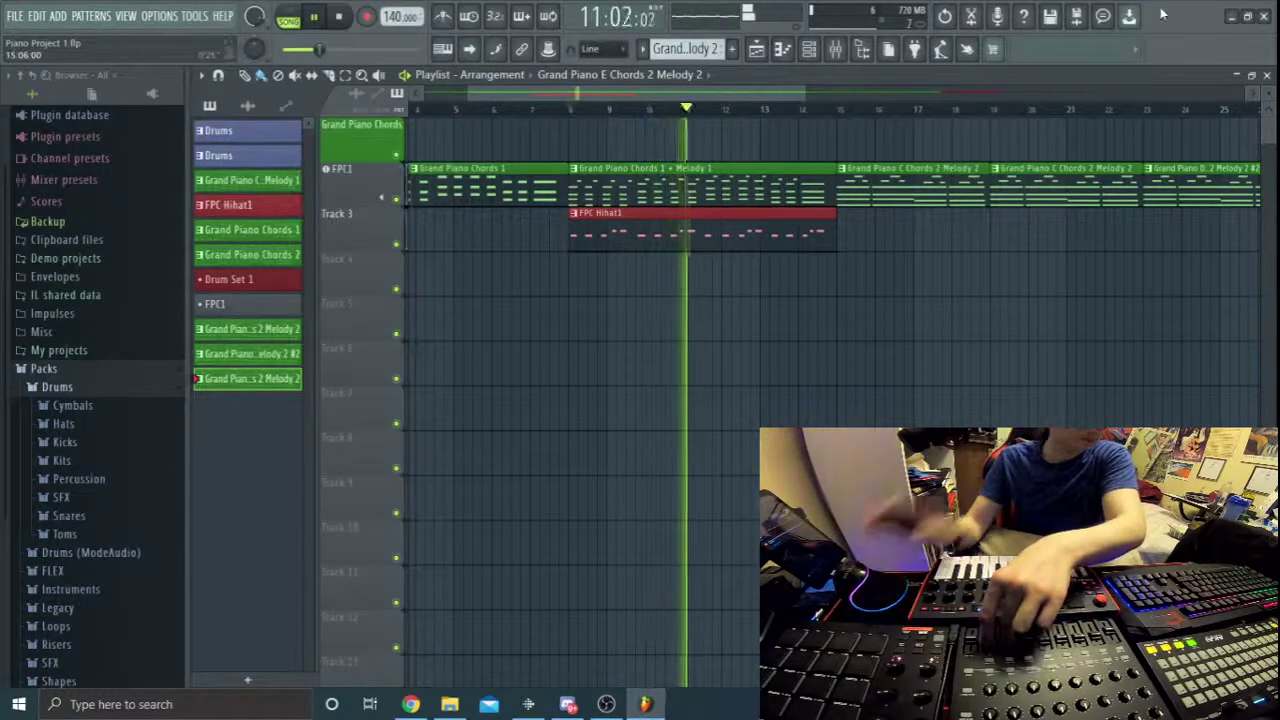
key(F9)
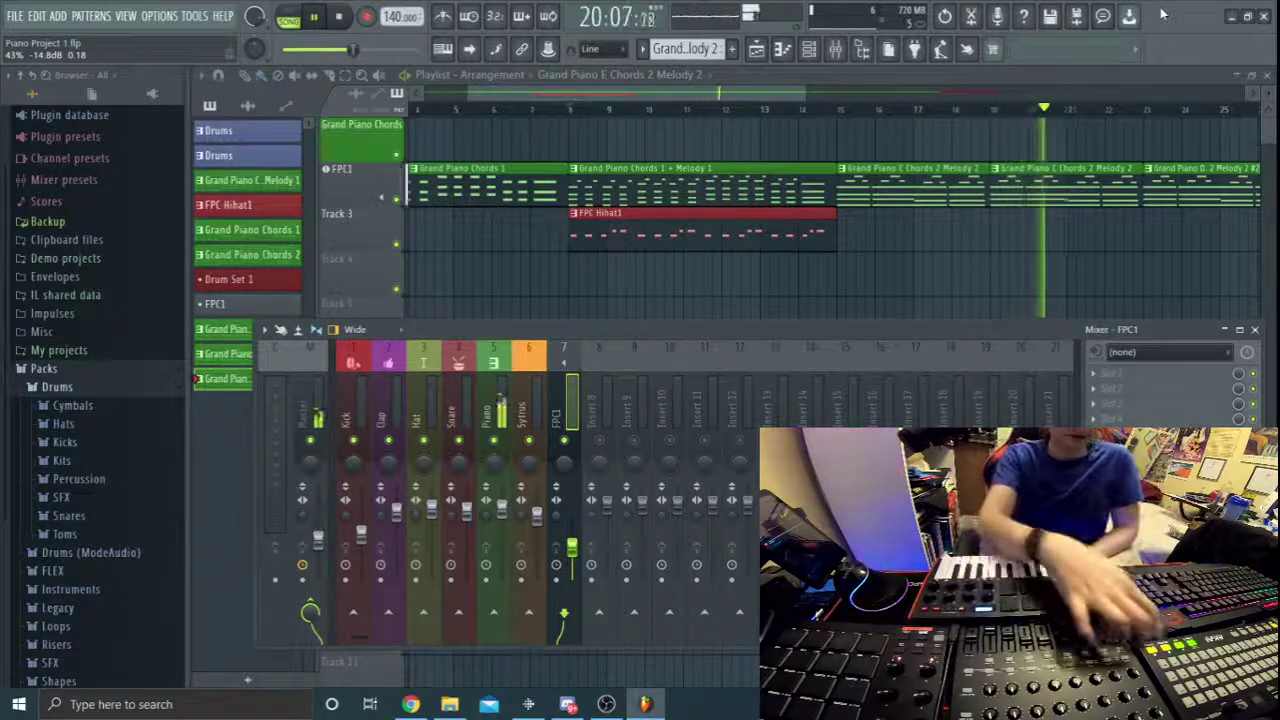
key(space)
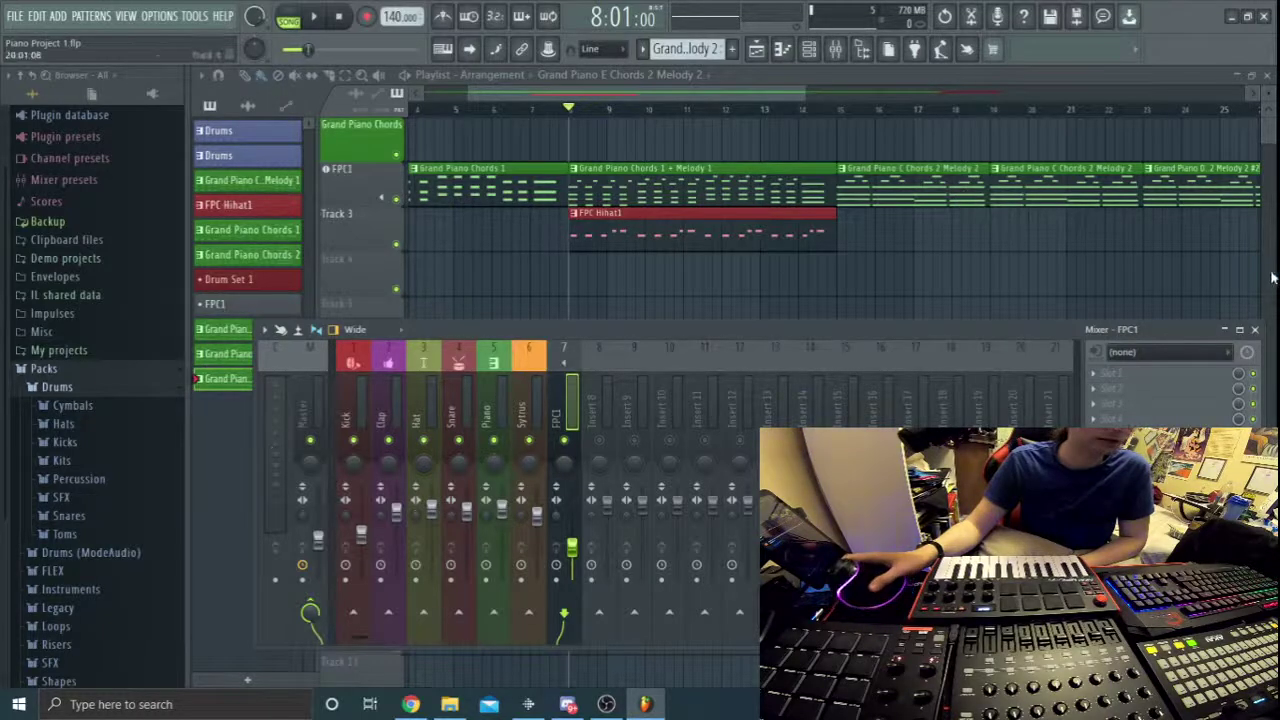
click(1254, 331)
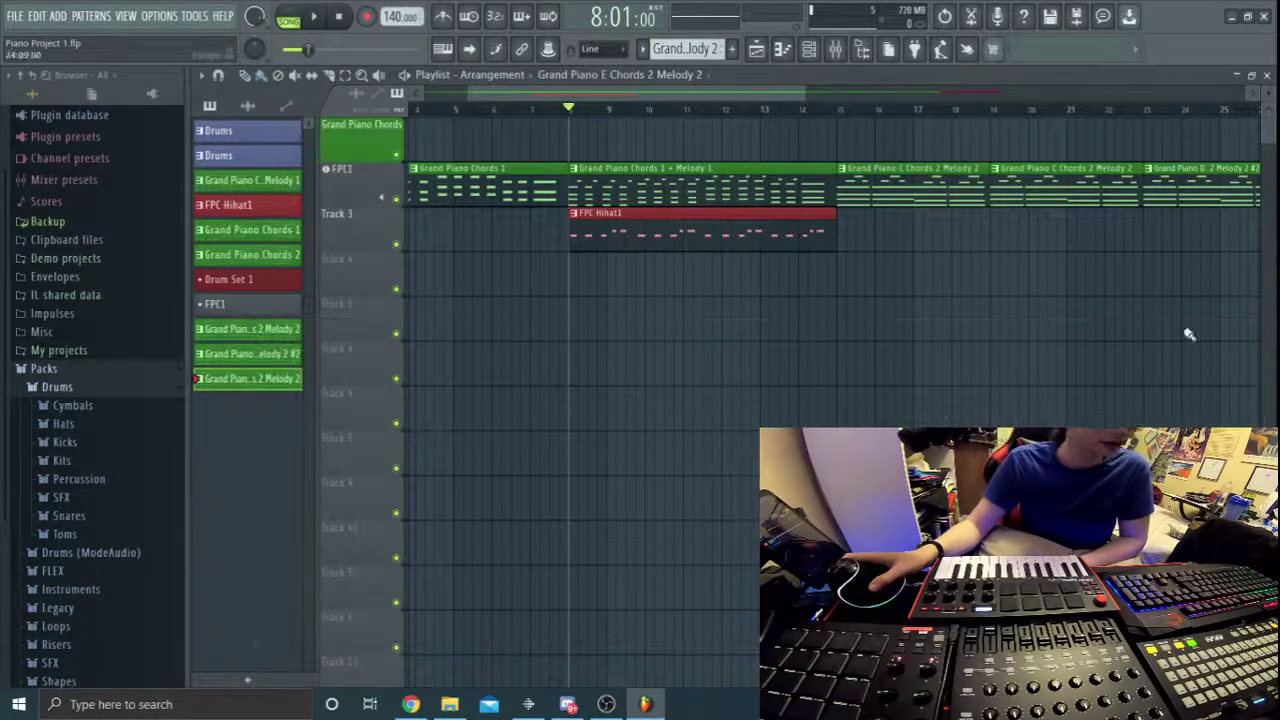
Select the Grand Piano C Chords 2 Melody 2 pattern.
click(270, 336)
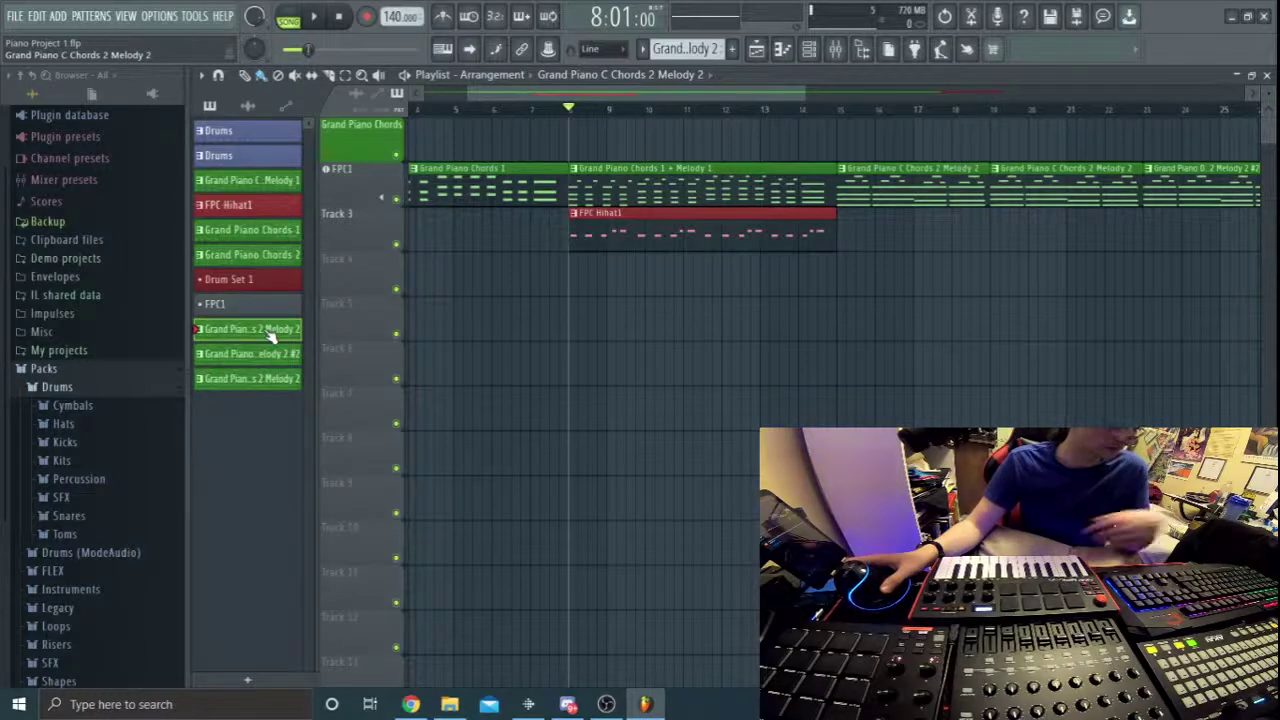
key(F8)
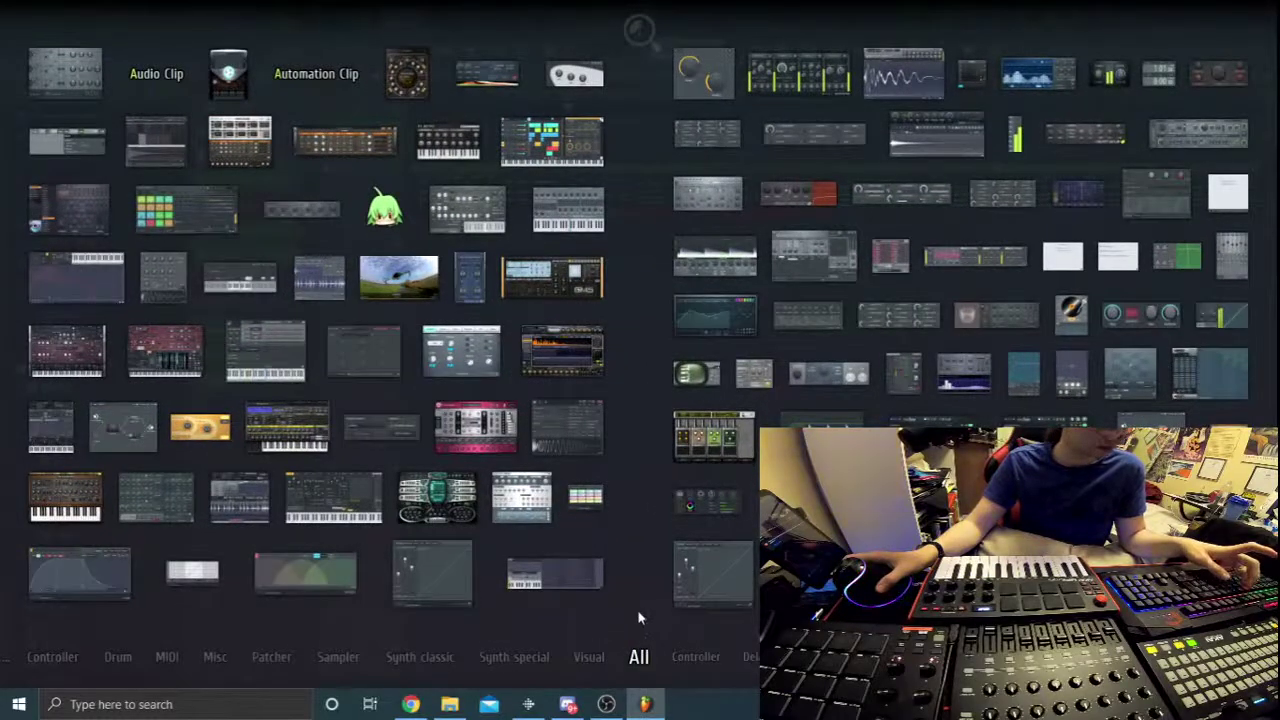
key(F8)
key(F8)
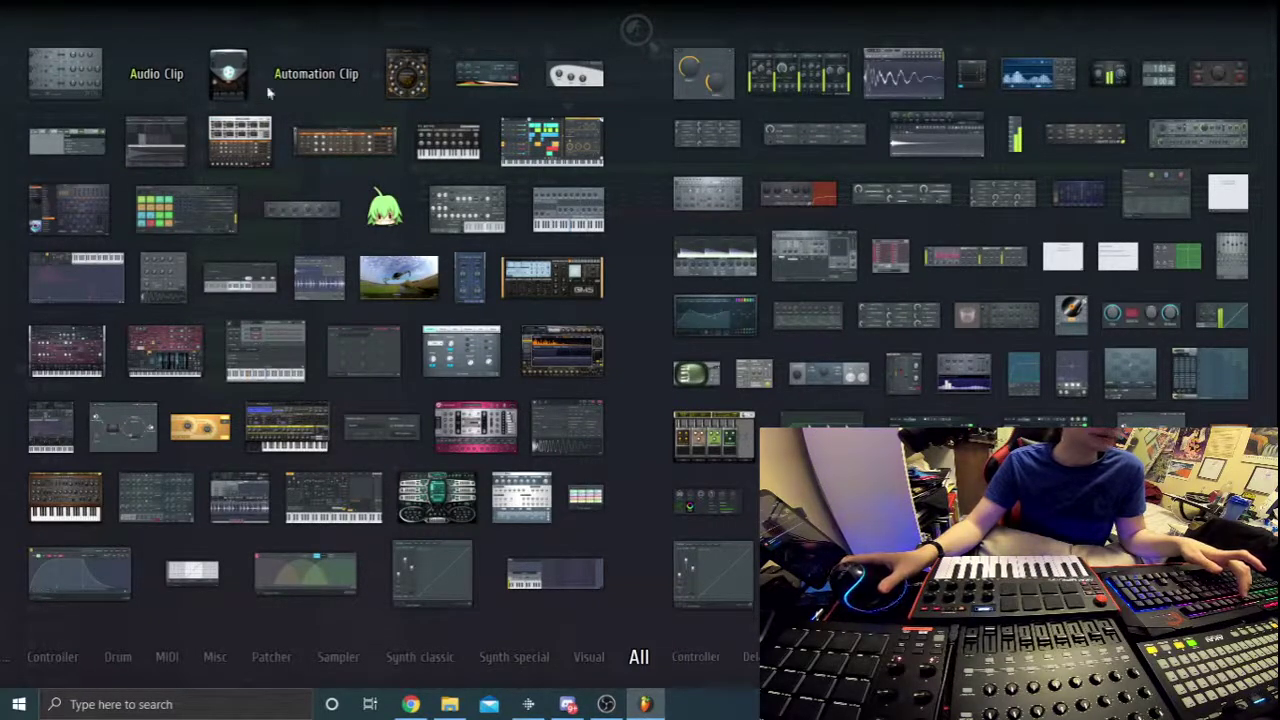
key(F8)
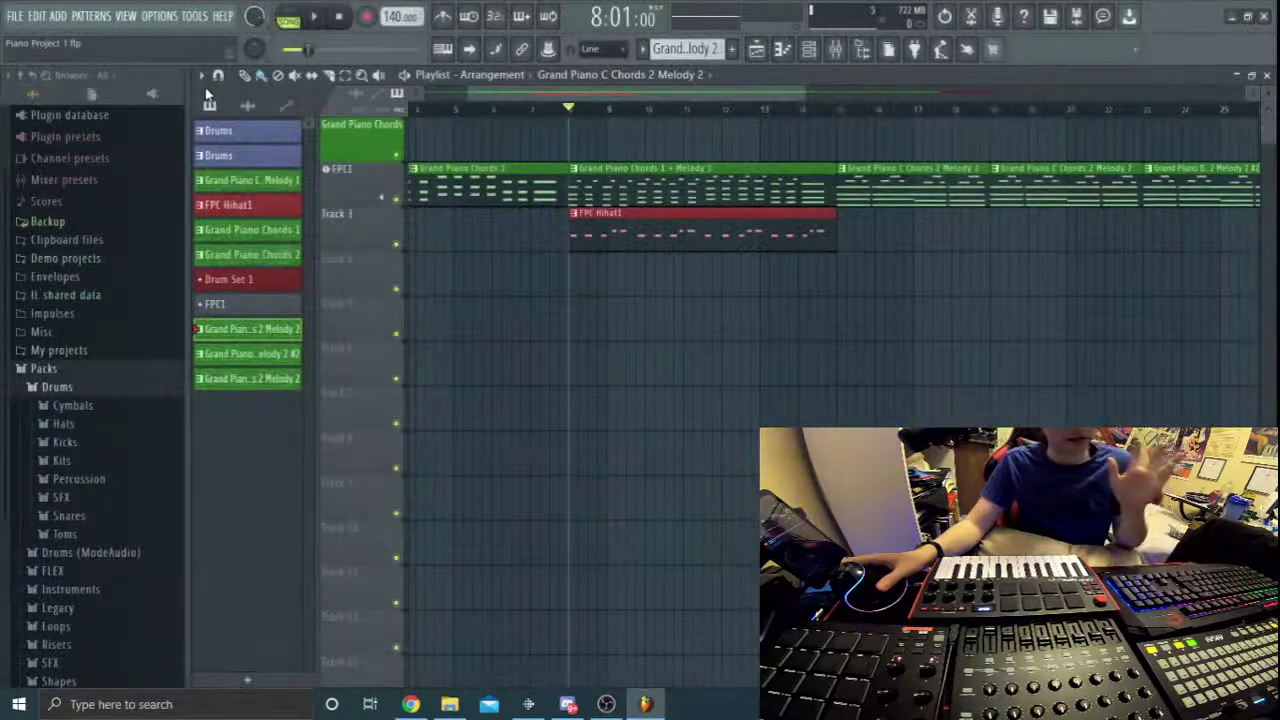
Open the channel rack for the C Chords pattern.
click(810, 50)
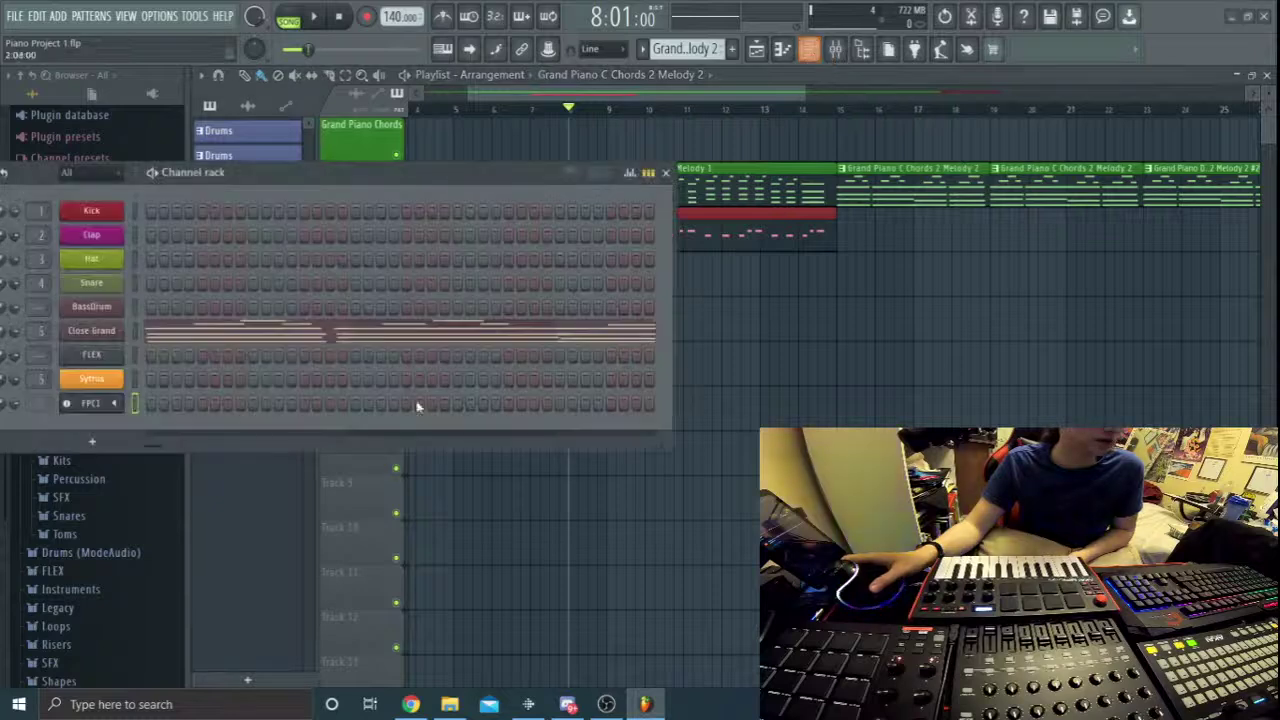
Lengthen the last Close Grand chord notes of the C Chords pattern to the end of bar 4, and set the playback position to bar 15.
click(430, 338)
click(430, 340)
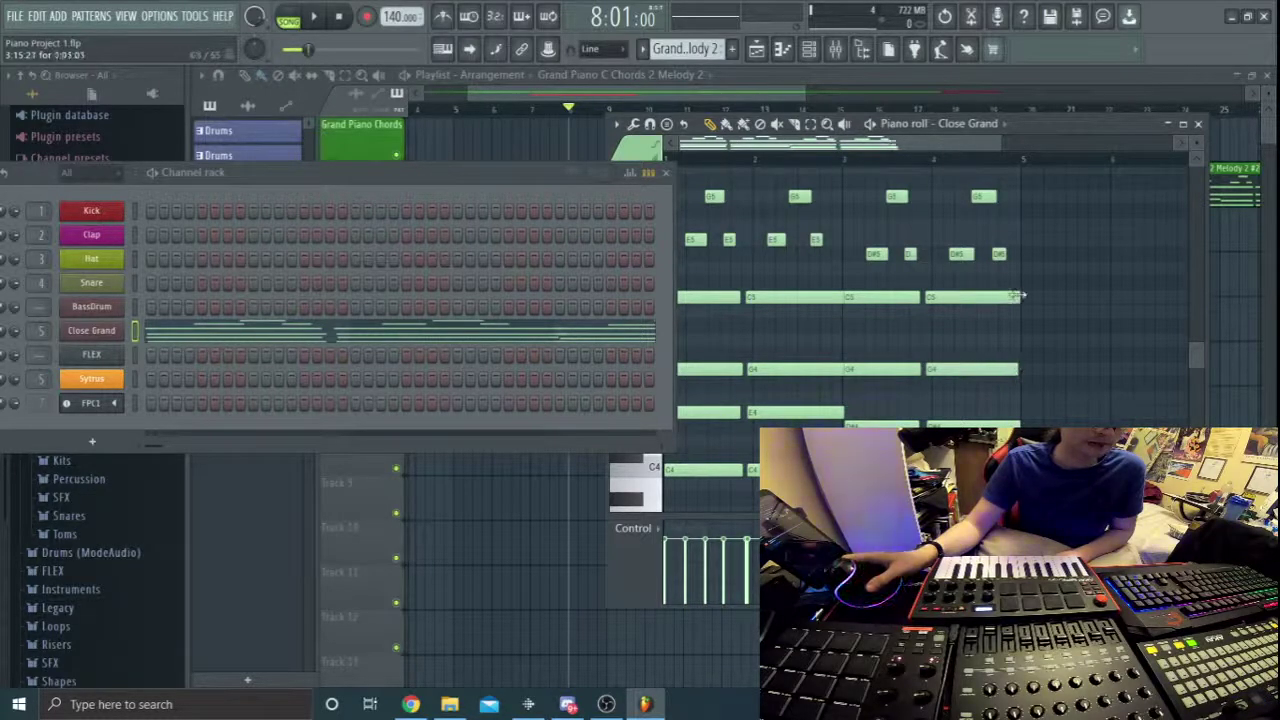
click(1200, 123)
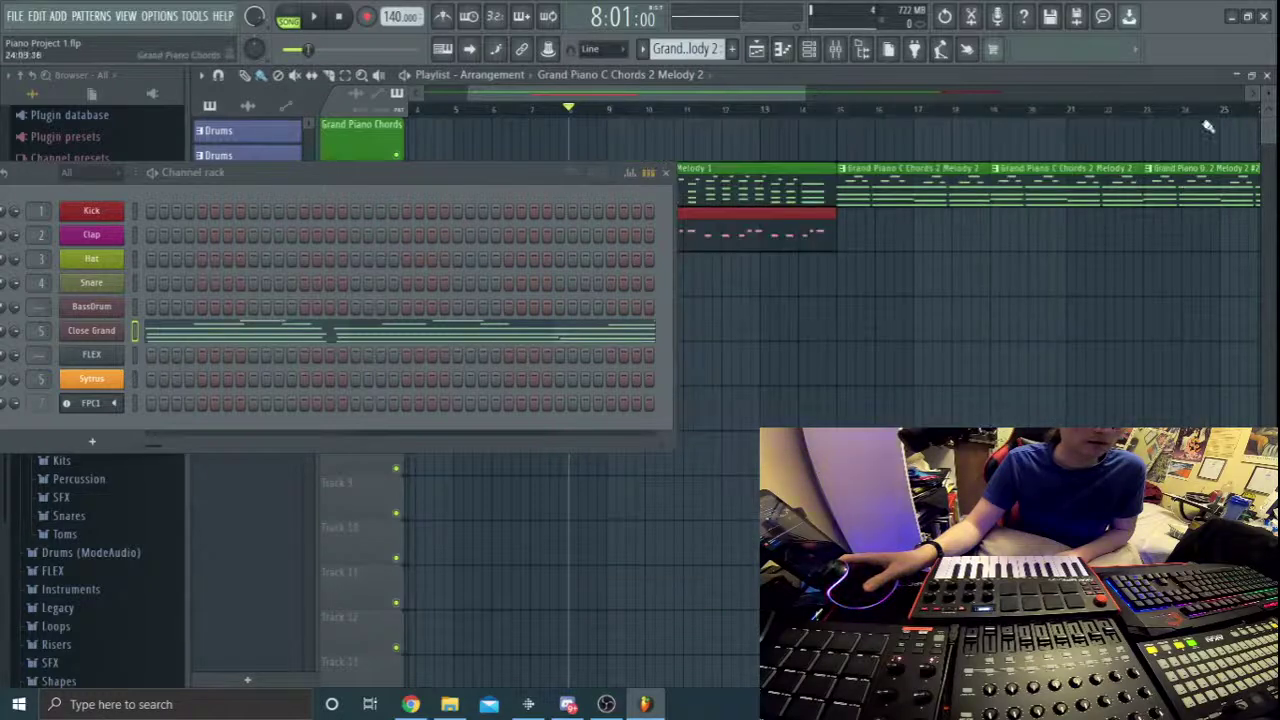
click(840, 110)
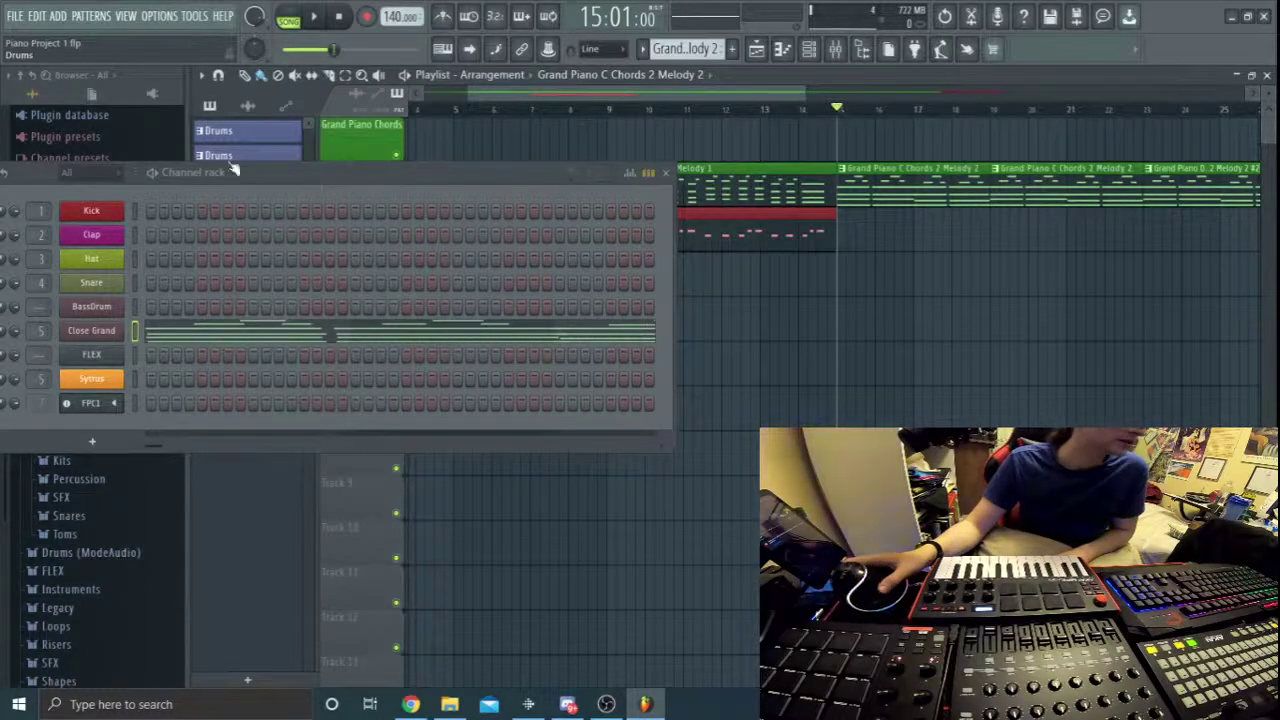
Move the channel rack clear of the pattern list and reopen the Close Grand notes of the Grand Piano C Chords 2 Melody 2 pattern.
drag(258, 172, 615, 367)
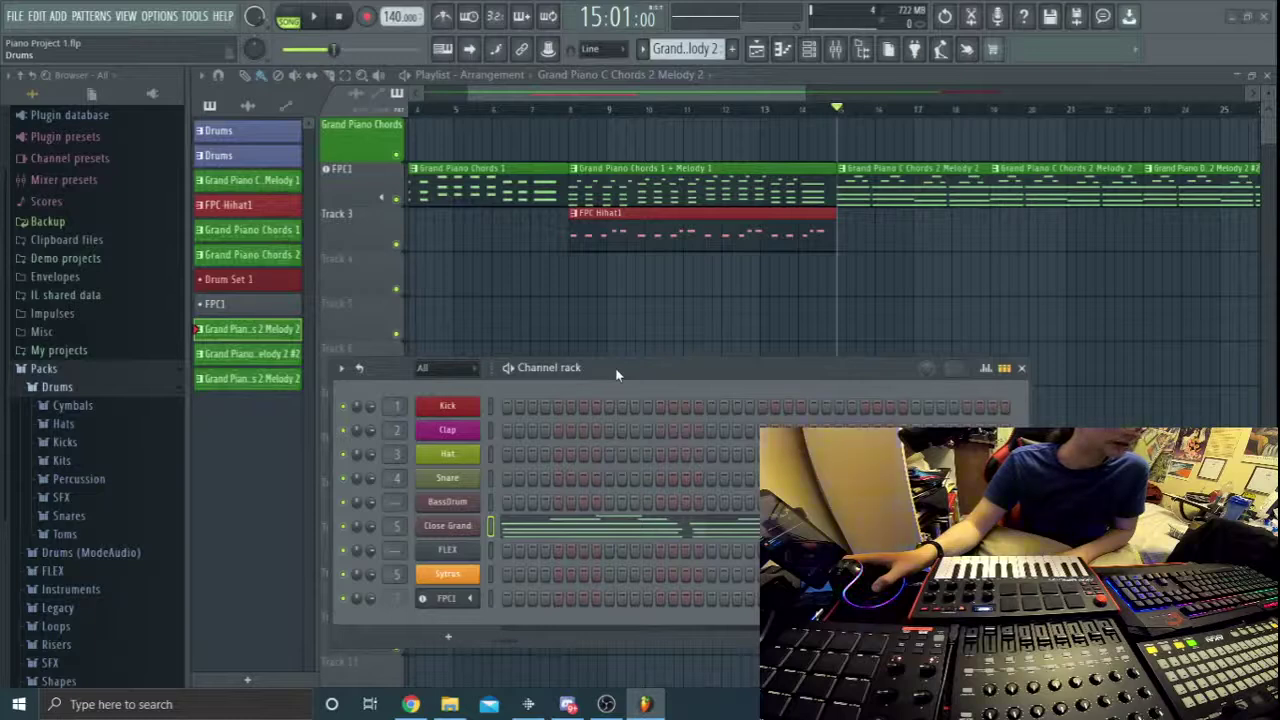
click(262, 304)
click(266, 329)
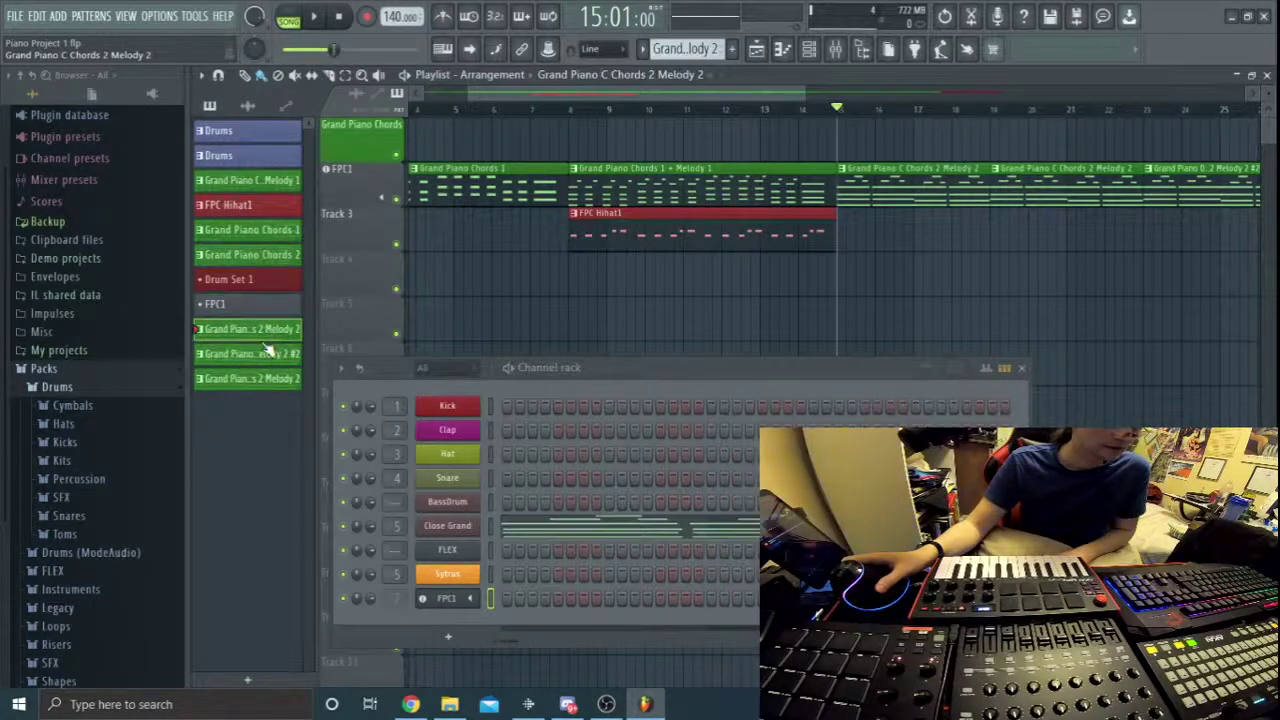
click(270, 356)
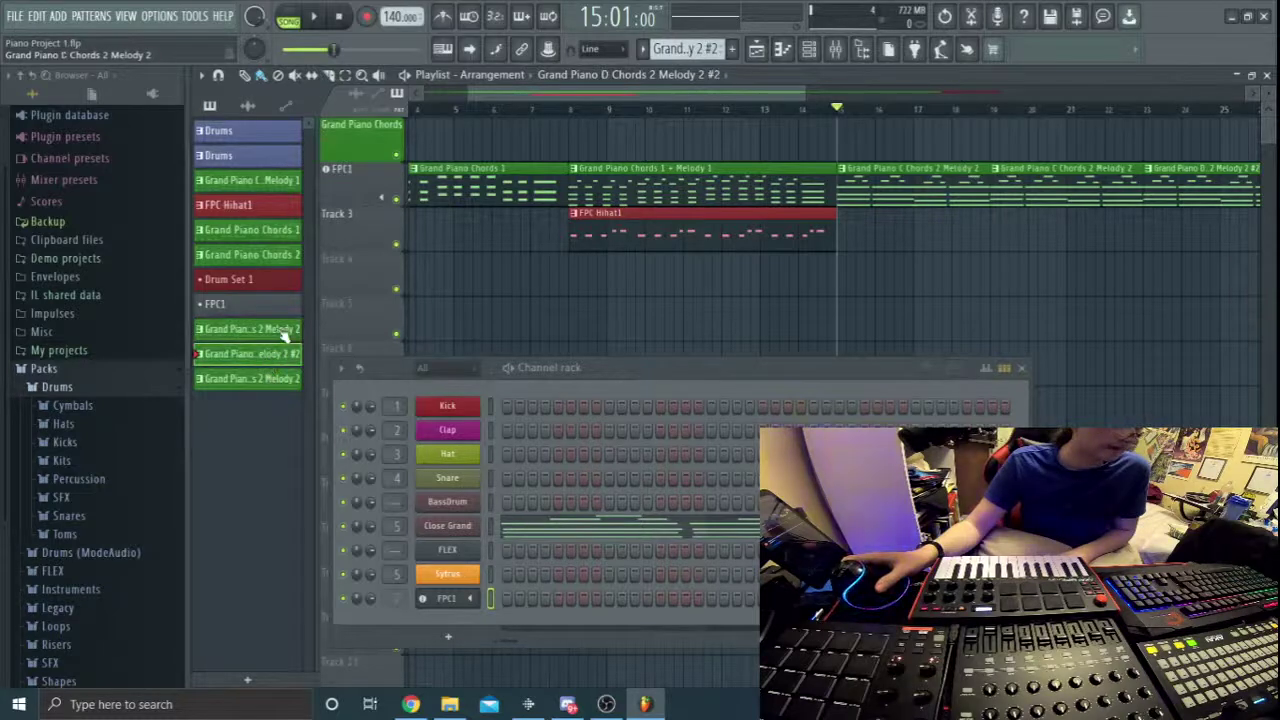
click(284, 332)
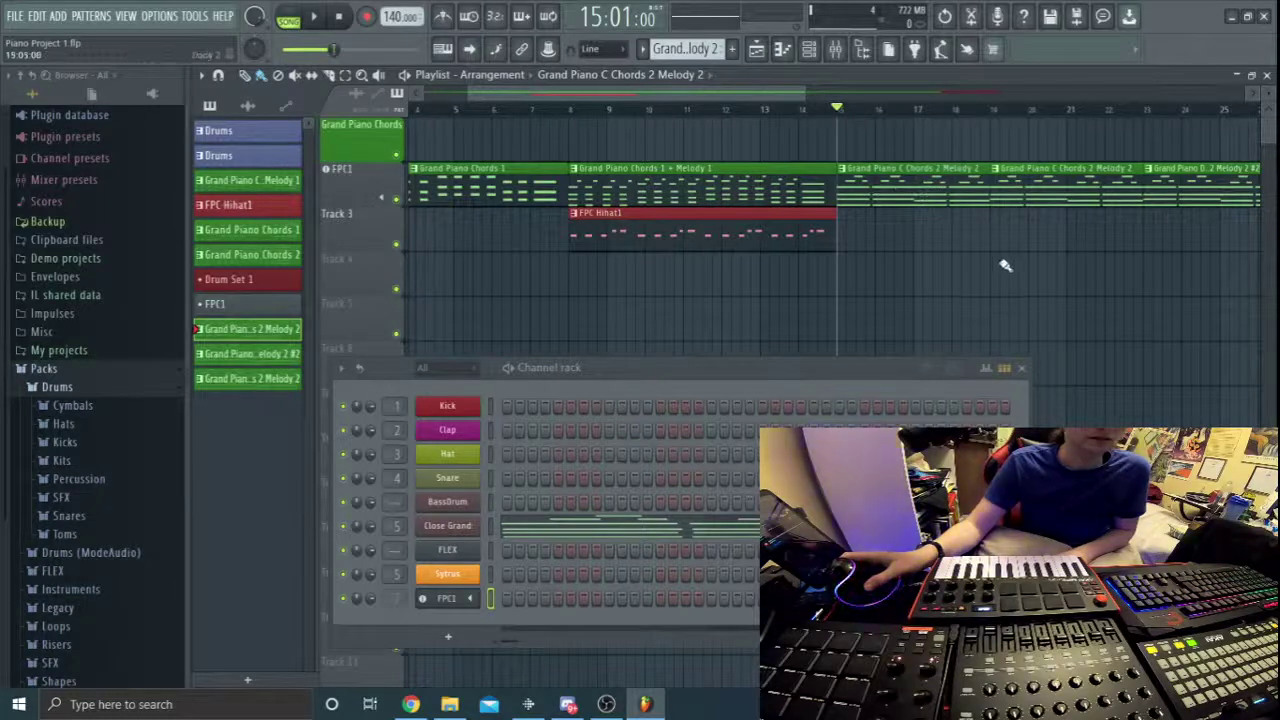
click(713, 534)
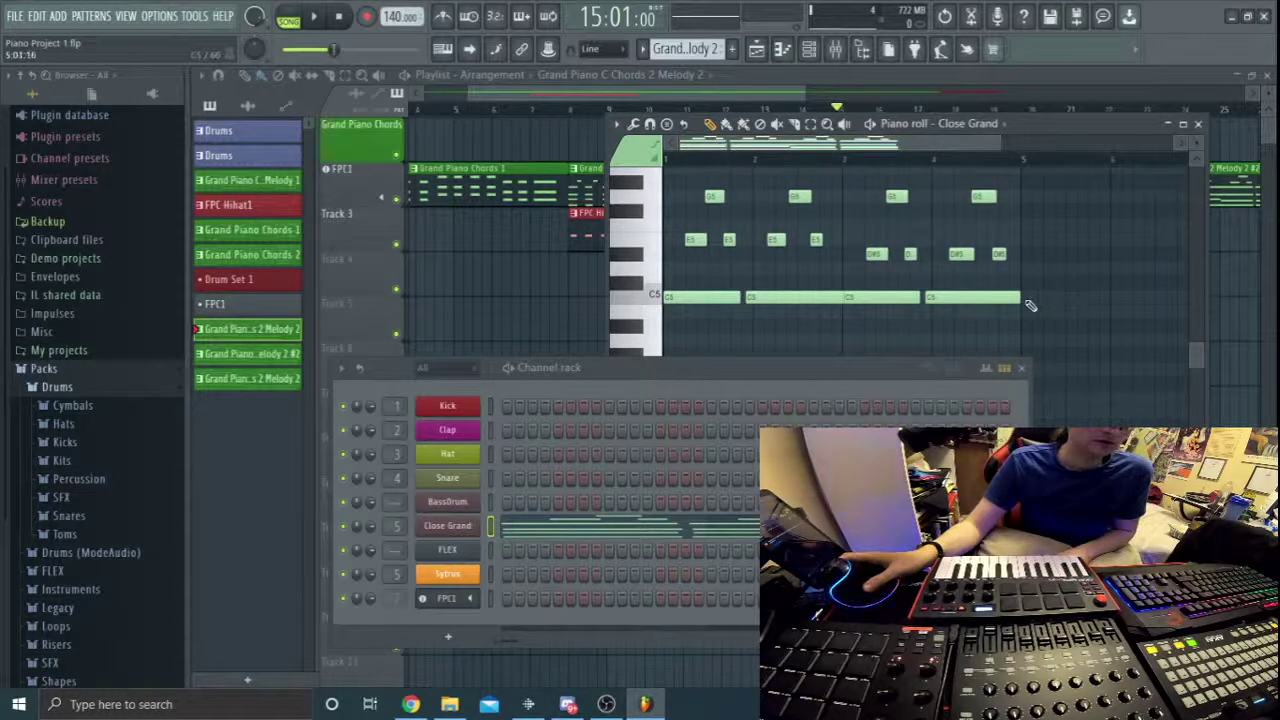
Lengthen the last chord's Close Grand notes in the Grand Piano D Chords 2 Melody 2 #2 pattern to the end of bar 4.
click(250, 353)
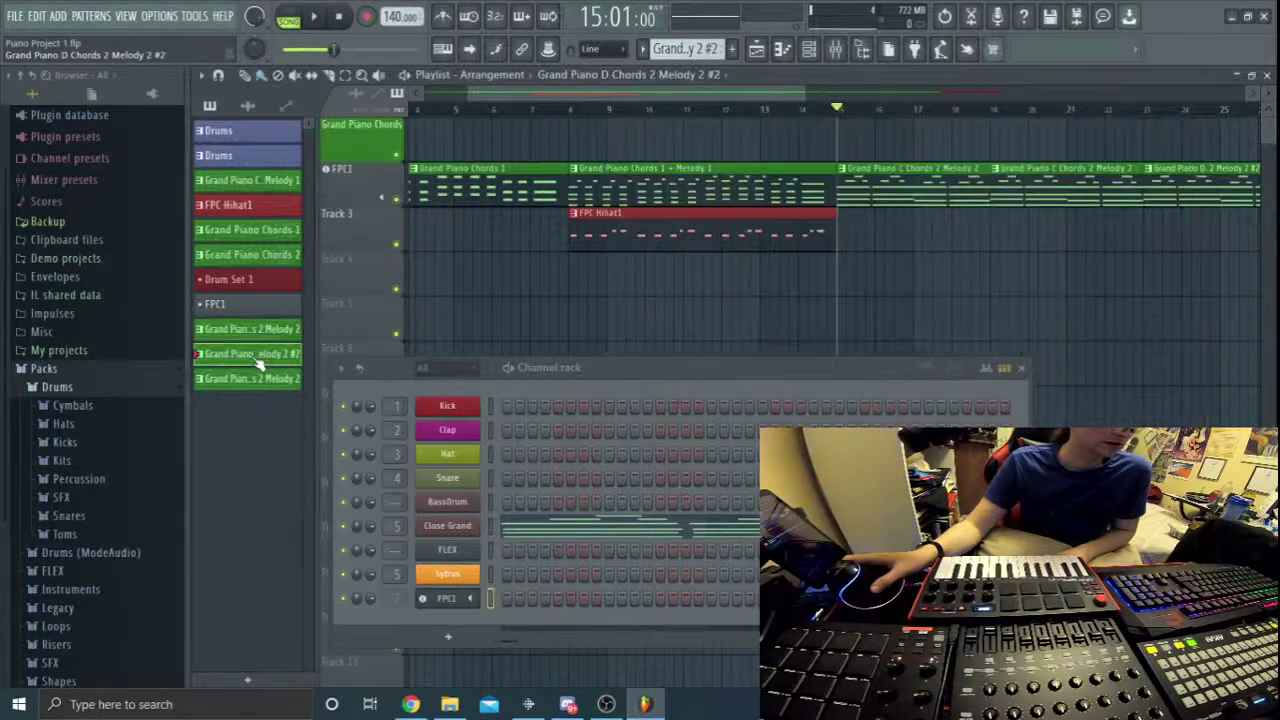
click(563, 535)
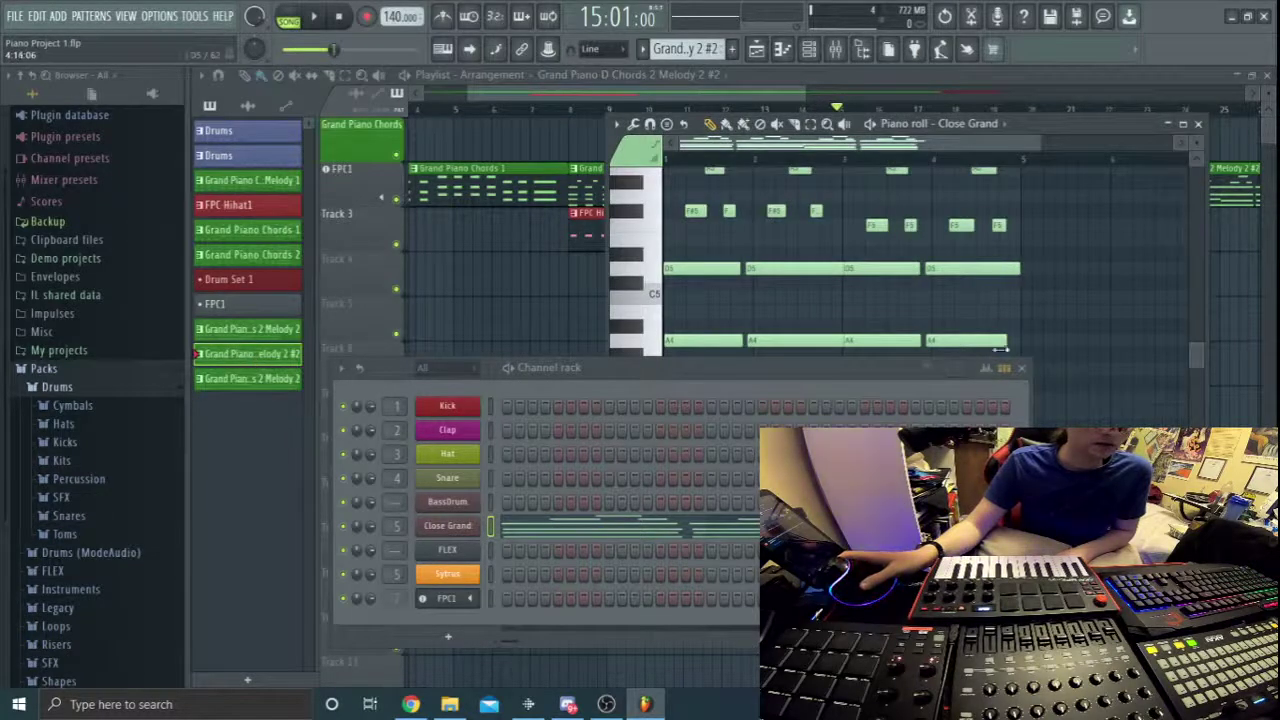
drag(876, 371, 865, 499)
drag(1008, 403, 1020, 401)
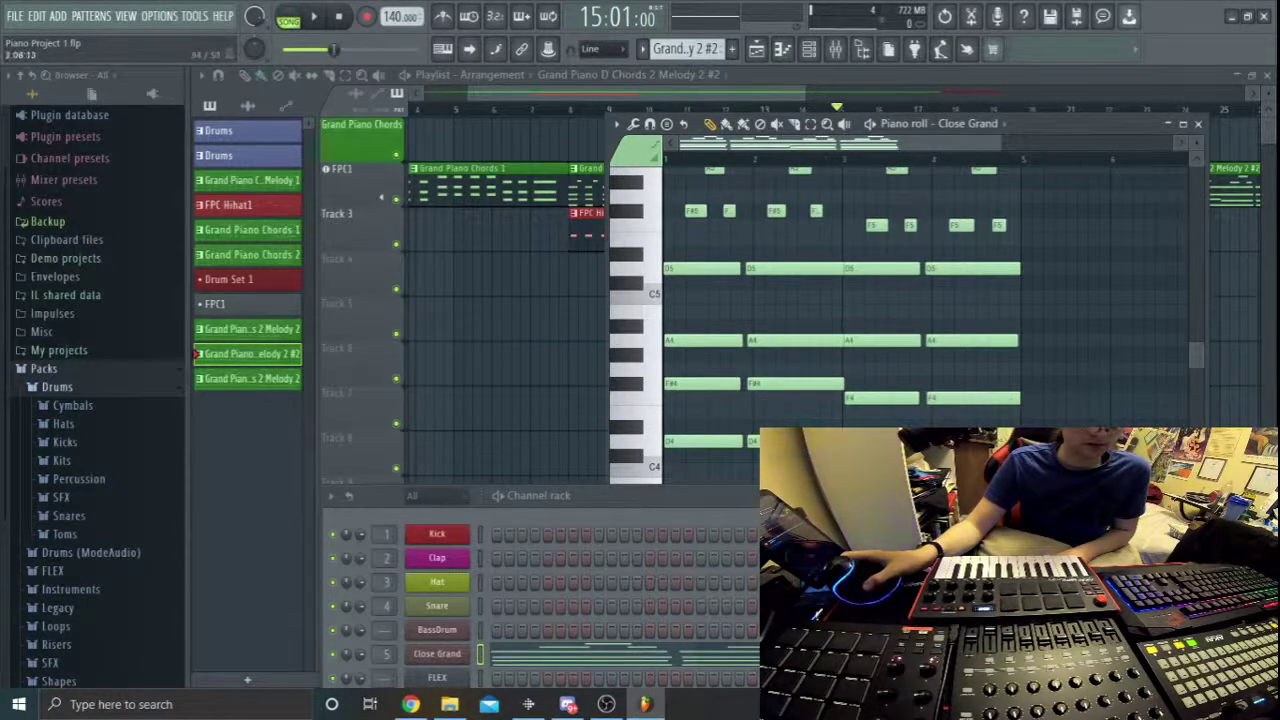
Lengthen the last chord's Close Grand notes in the Grand Piano E Chords 2 Melody 2 pattern to the end of bar 4, and close the piano roll.
click(235, 381)
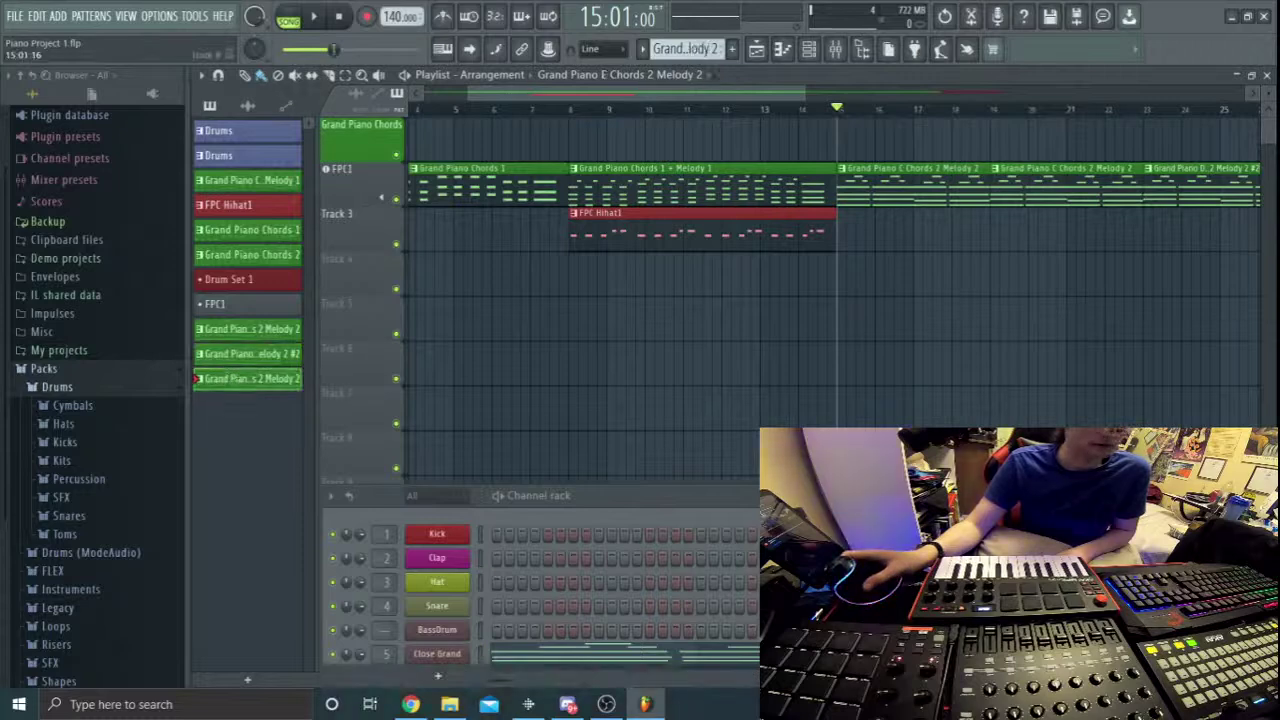
key(F6)
key(F7)
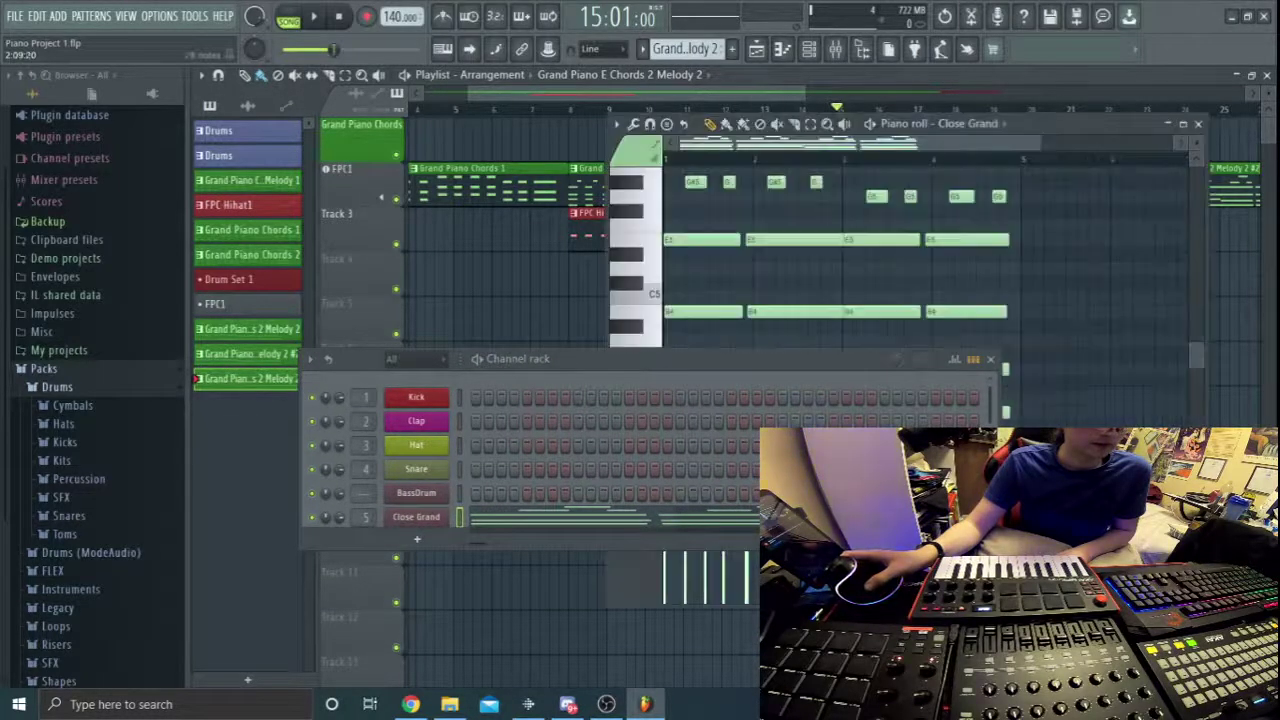
drag(845, 368, 845, 552)
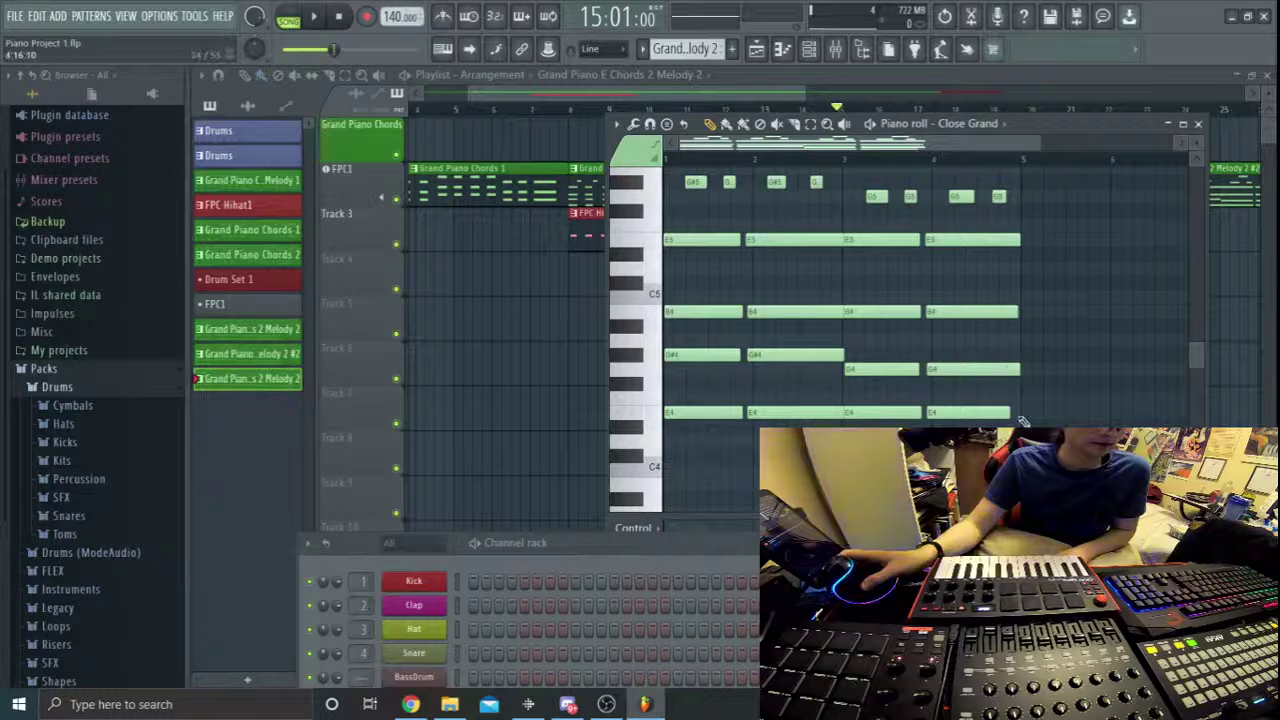
click(1200, 125)
Play the arrangement from late in bar 14 and shorten the last E Chords clip to end at bar 39.
drag(839, 110, 820, 109)
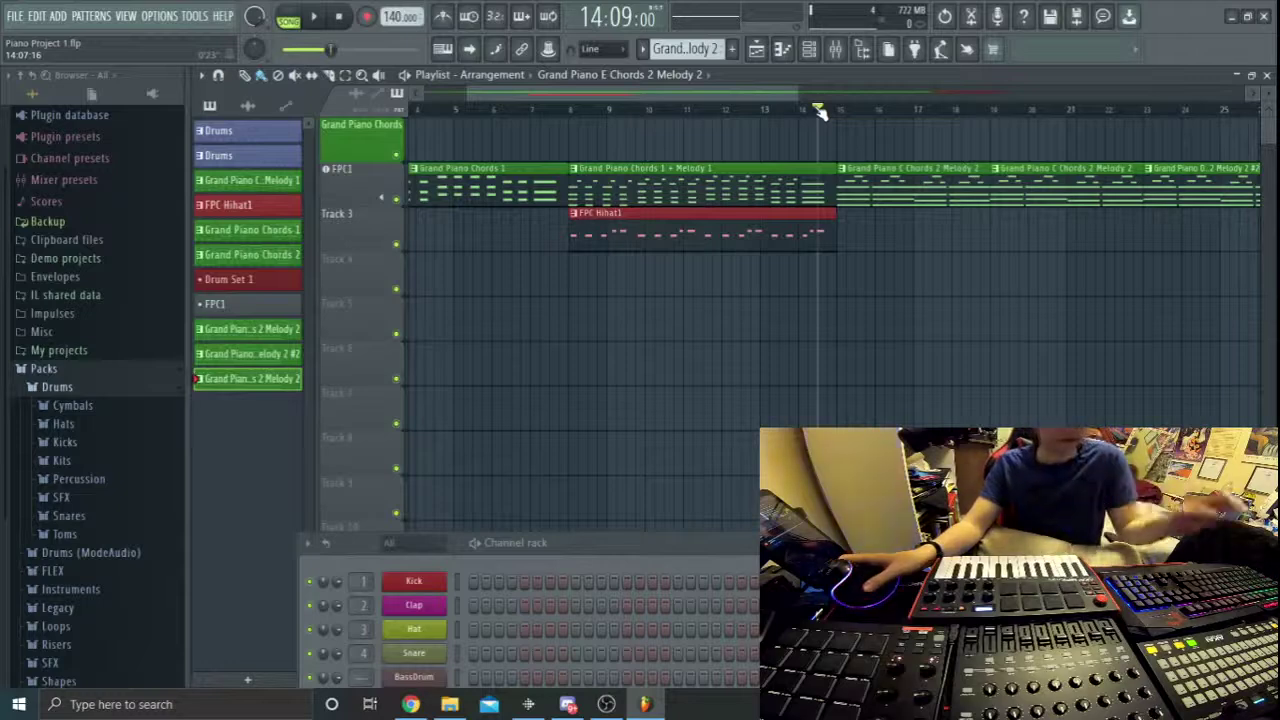
key(space)
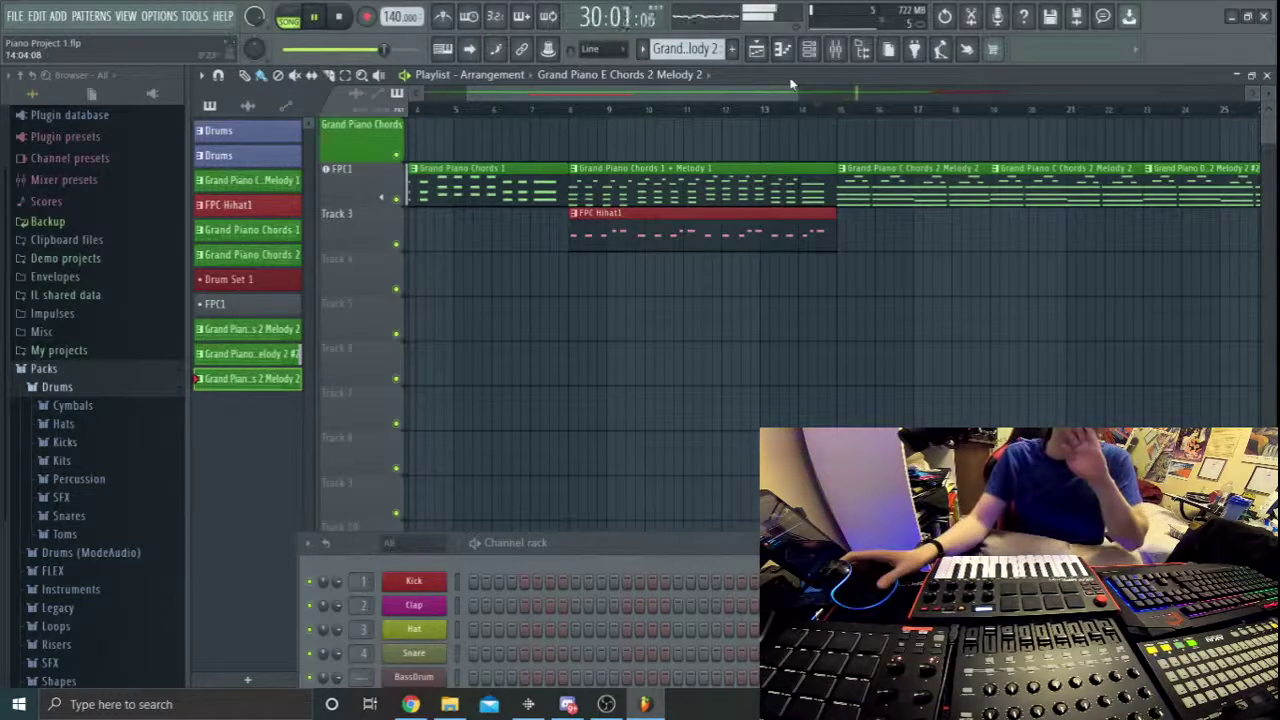
drag(801, 91, 1047, 95)
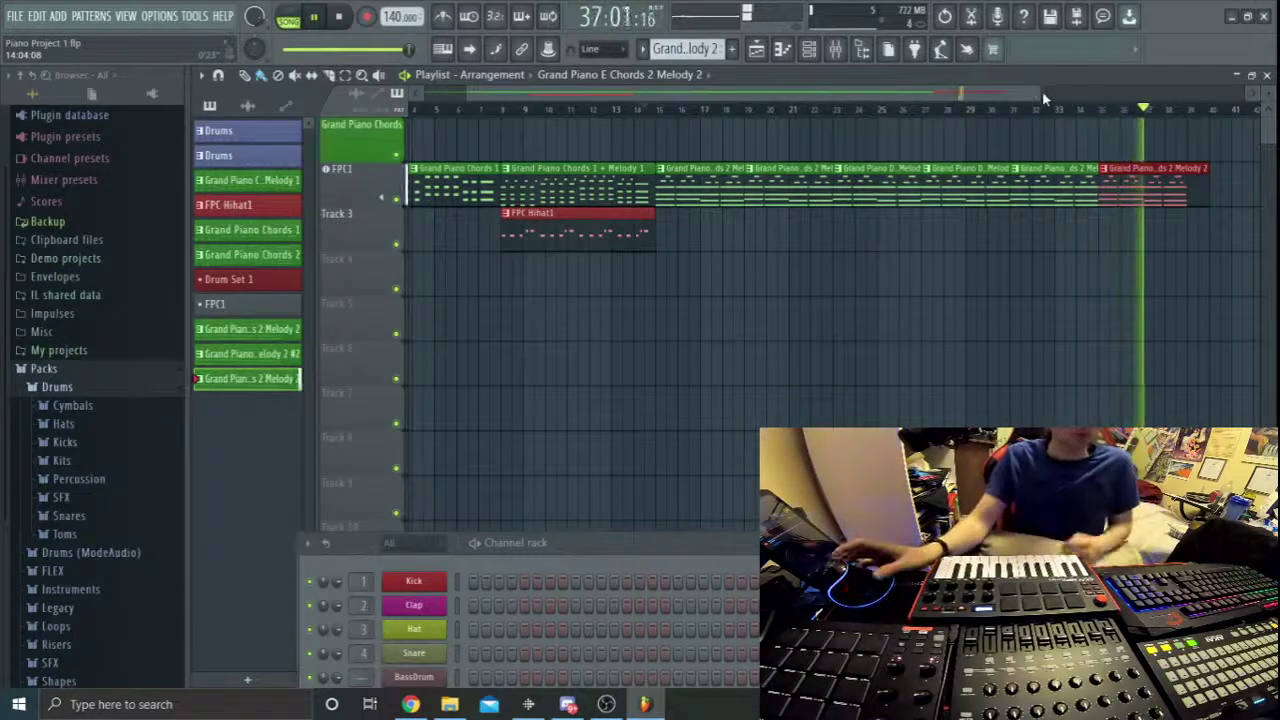
drag(1204, 194, 1188, 192)
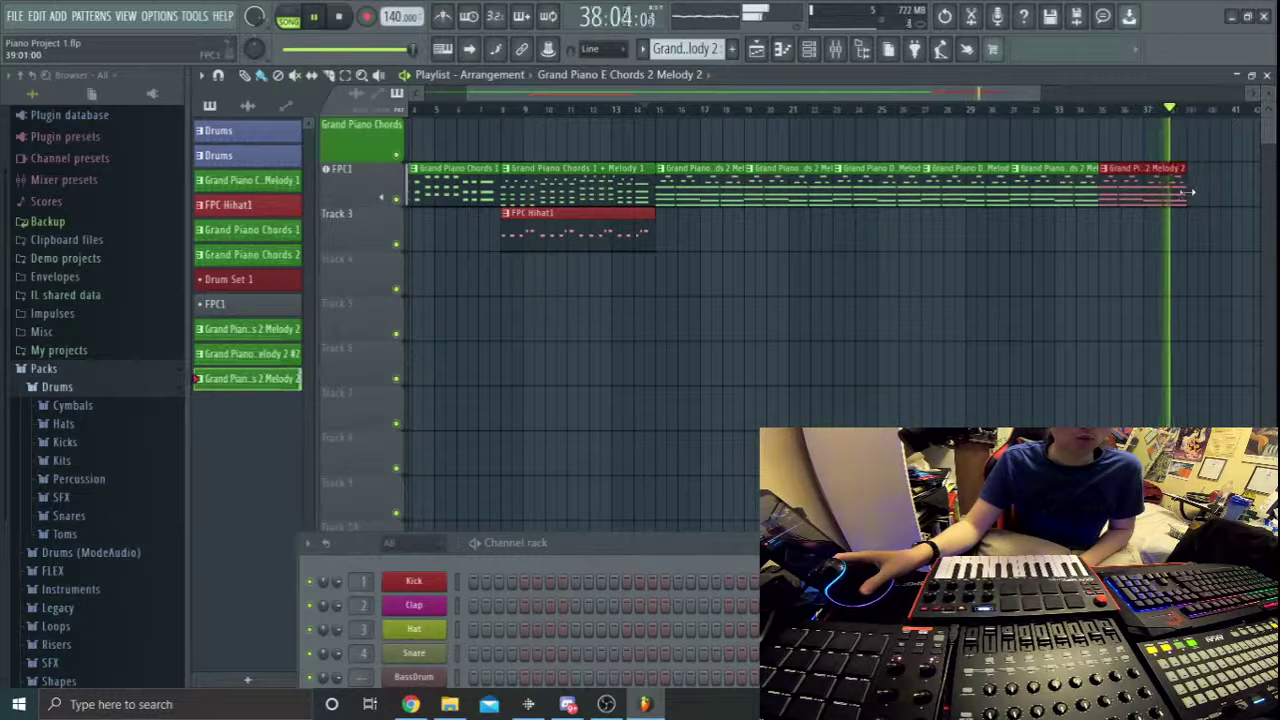
key(space)
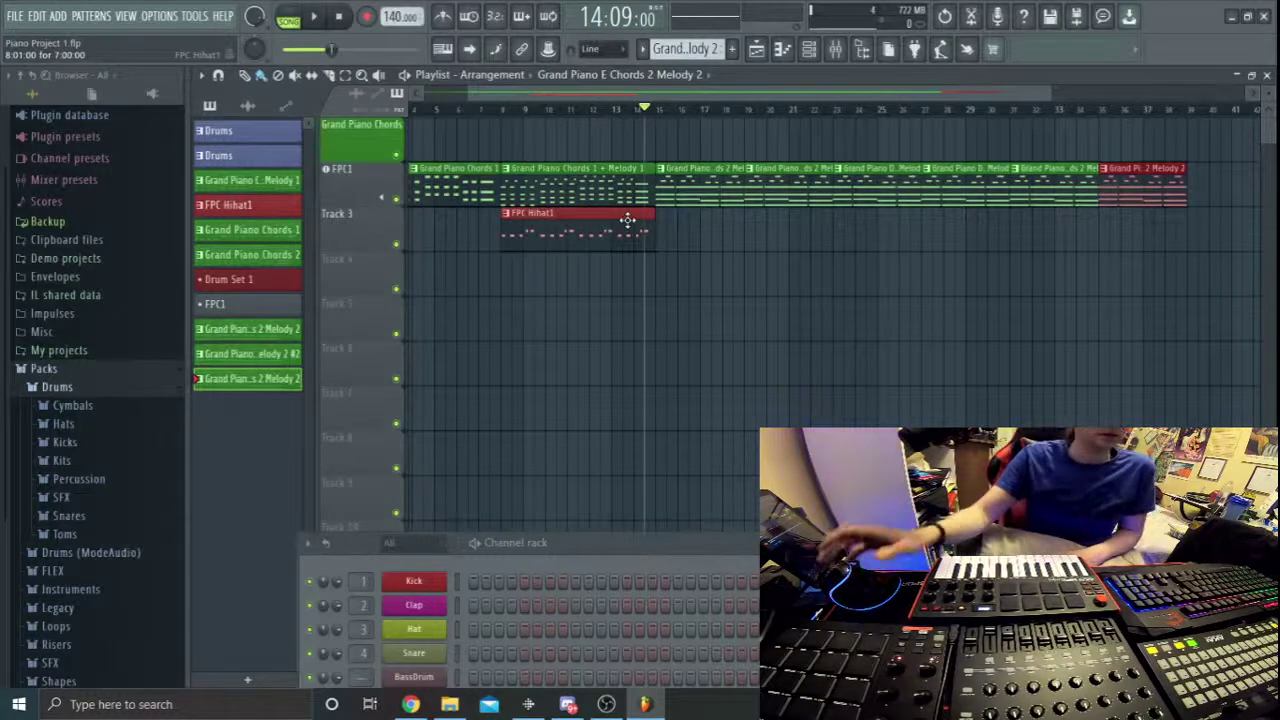
Move the playback position to bar 23 and open the Close Grand and Sytrus instruments, keeping the channel rack clear of the Sytrus window.
mouse_move(645, 100)
mouse_down()
mouse_move(514, 104)
mouse_move(1163, 108)
mouse_move(844, 108)
mouse_up()
drag(645, 553, 650, 414)
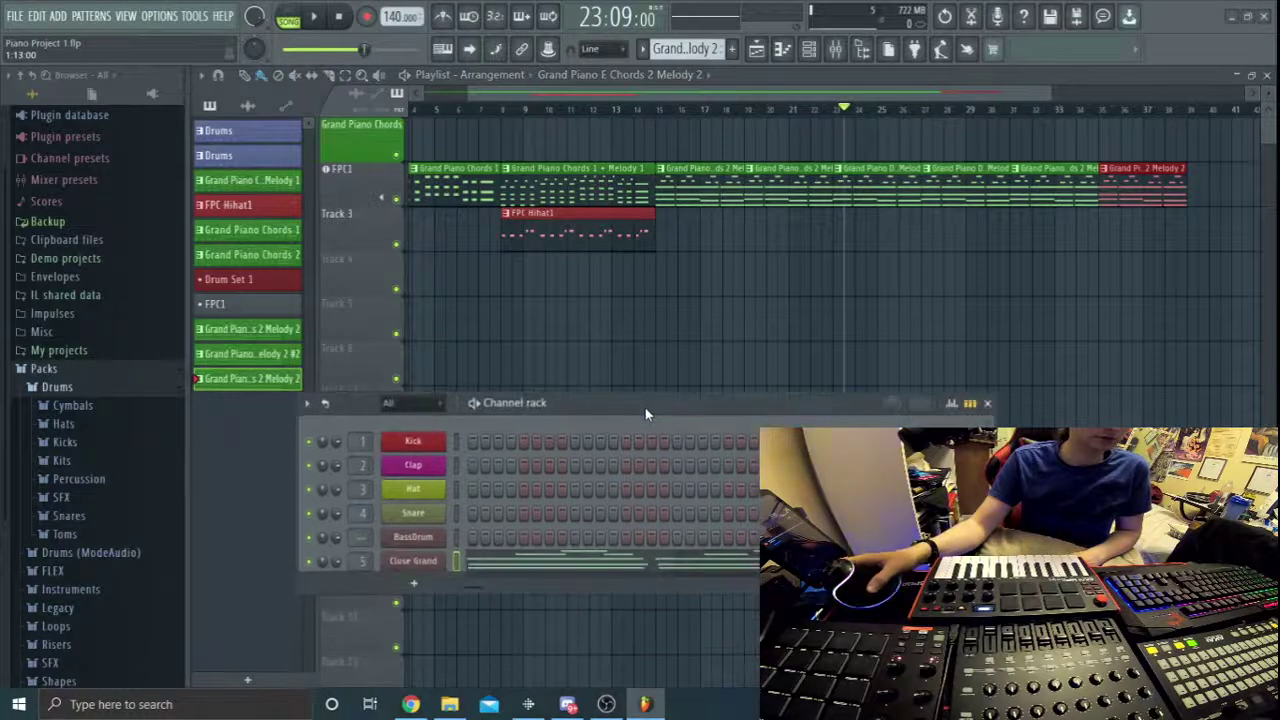
scroll(418, 545, down, 2)
click(413, 514)
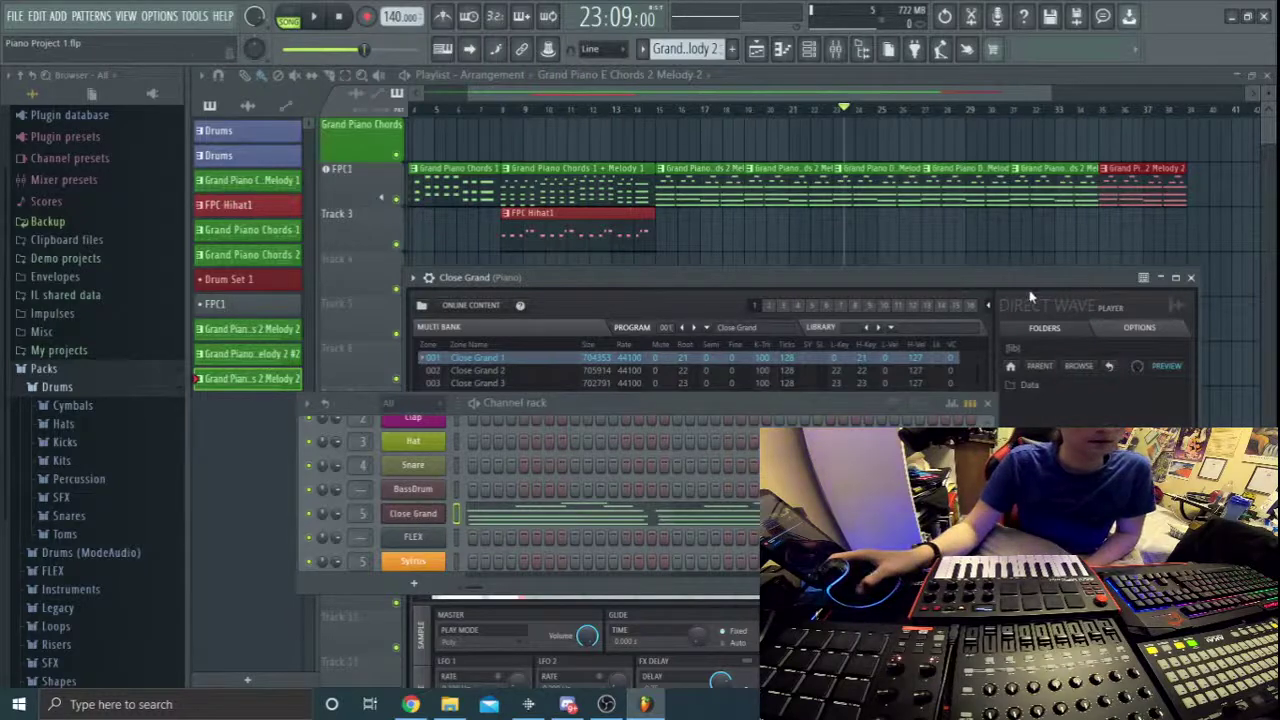
drag(750, 282, 666, 337)
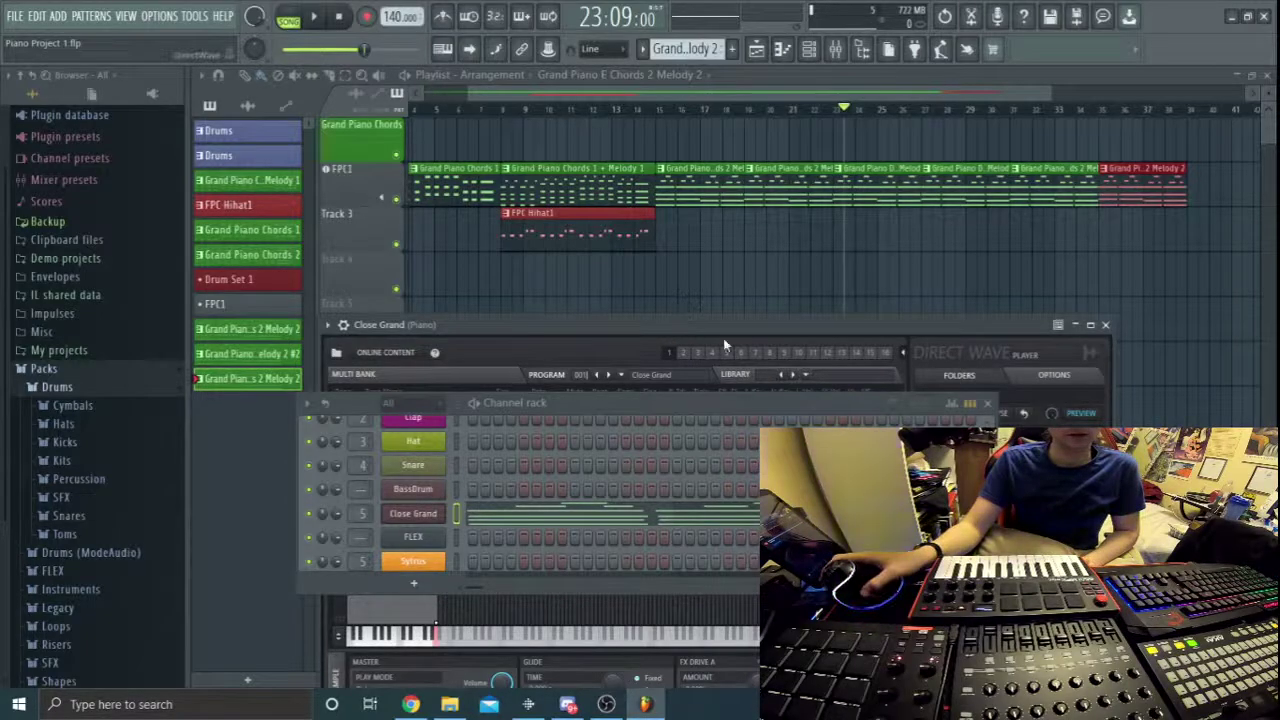
scroll(443, 543, down, 1)
click(440, 541)
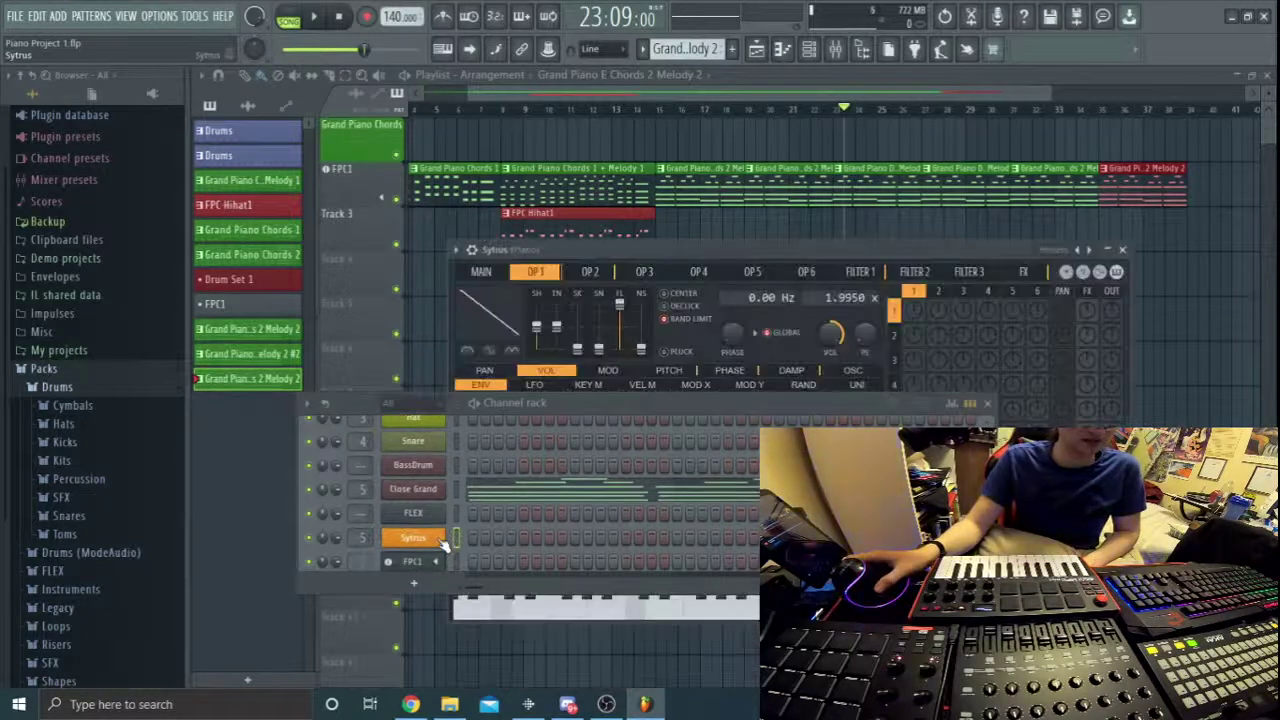
drag(846, 402, 791, 659)
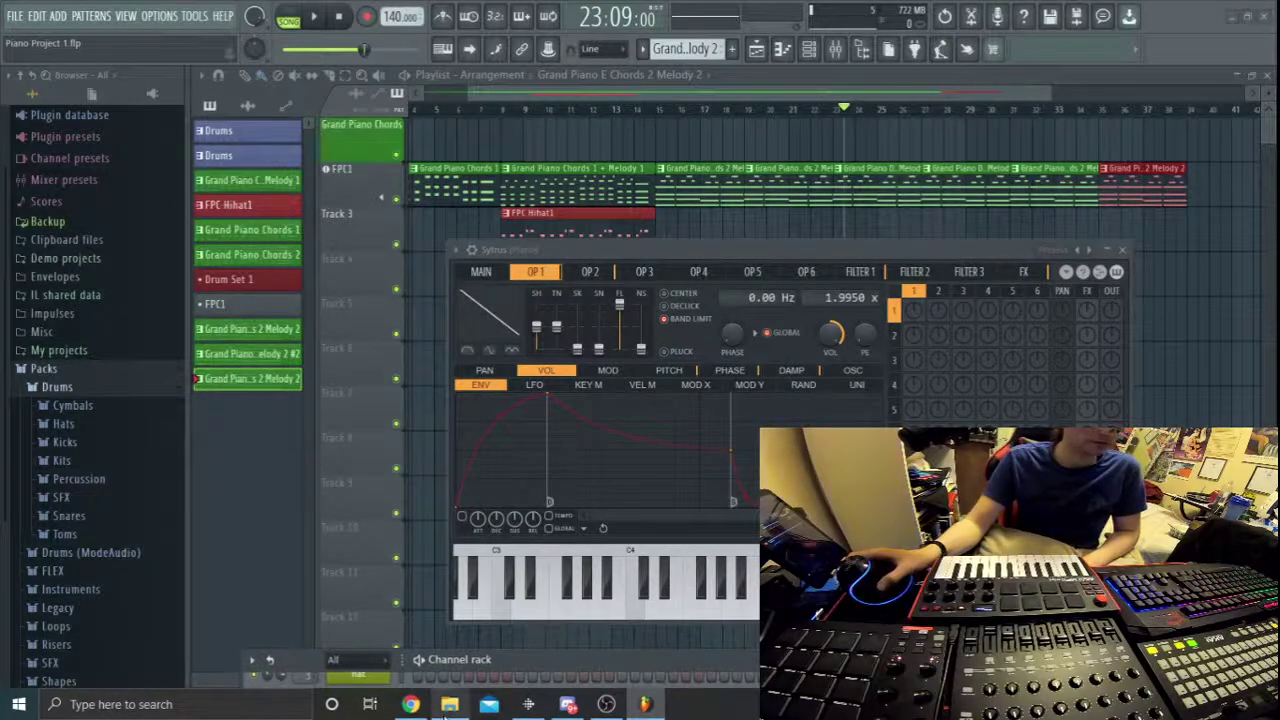
Switch to Chrome to check the live stream's analytics in YouTube Studio, and return to FL Studio.
click(411, 704)
click(338, 12)
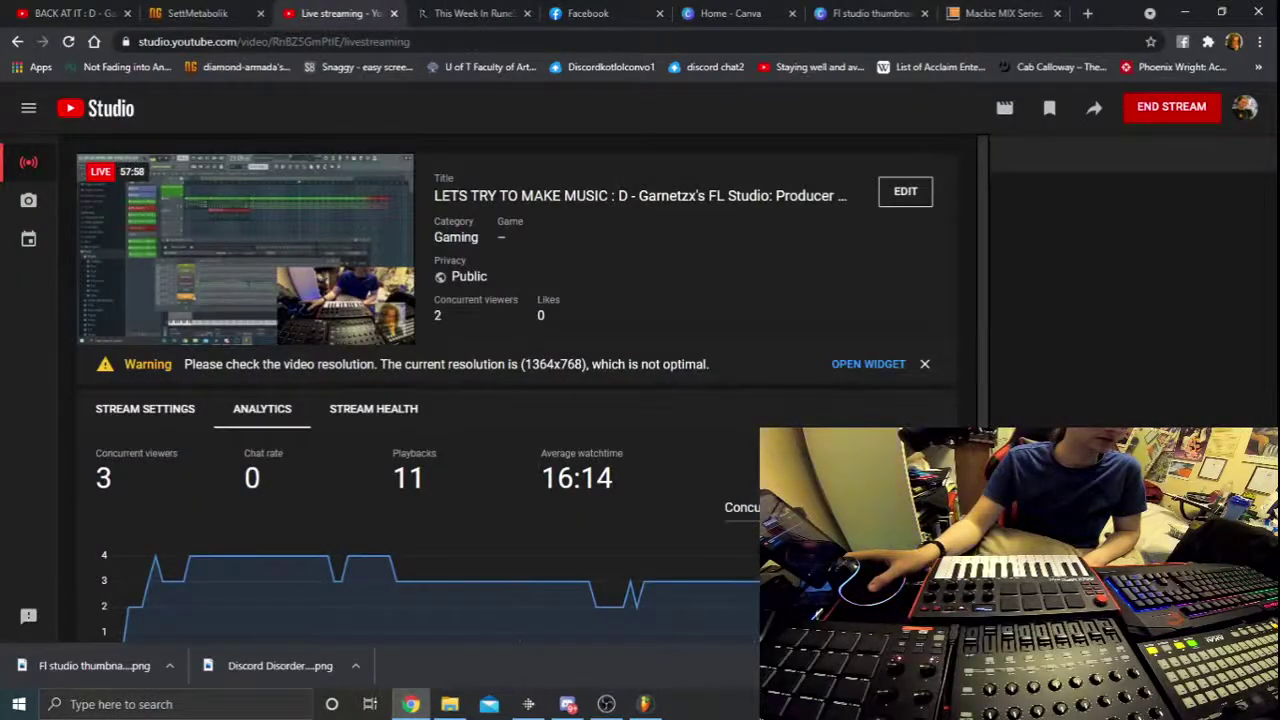
click(645, 704)
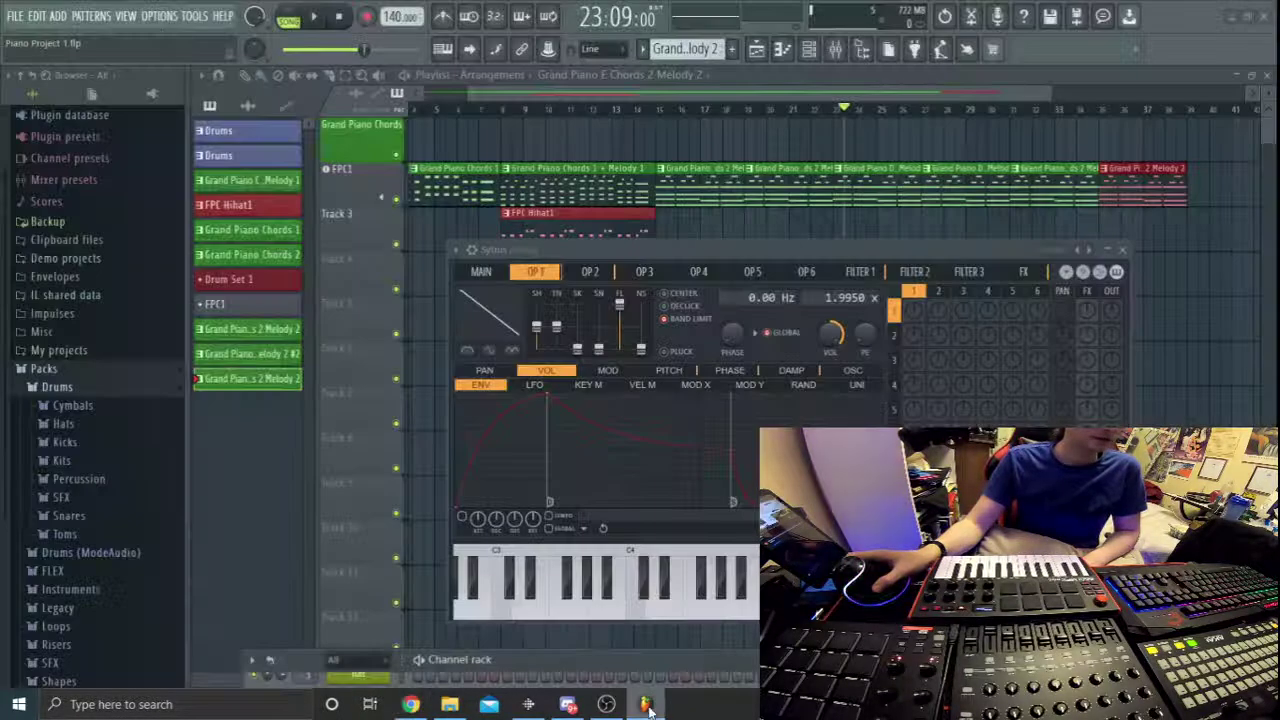
Close the Sytrus window, bring the channel rack back into view, and reopen the Sytrus and Close Grand instruments.
drag(890, 253, 1018, 120)
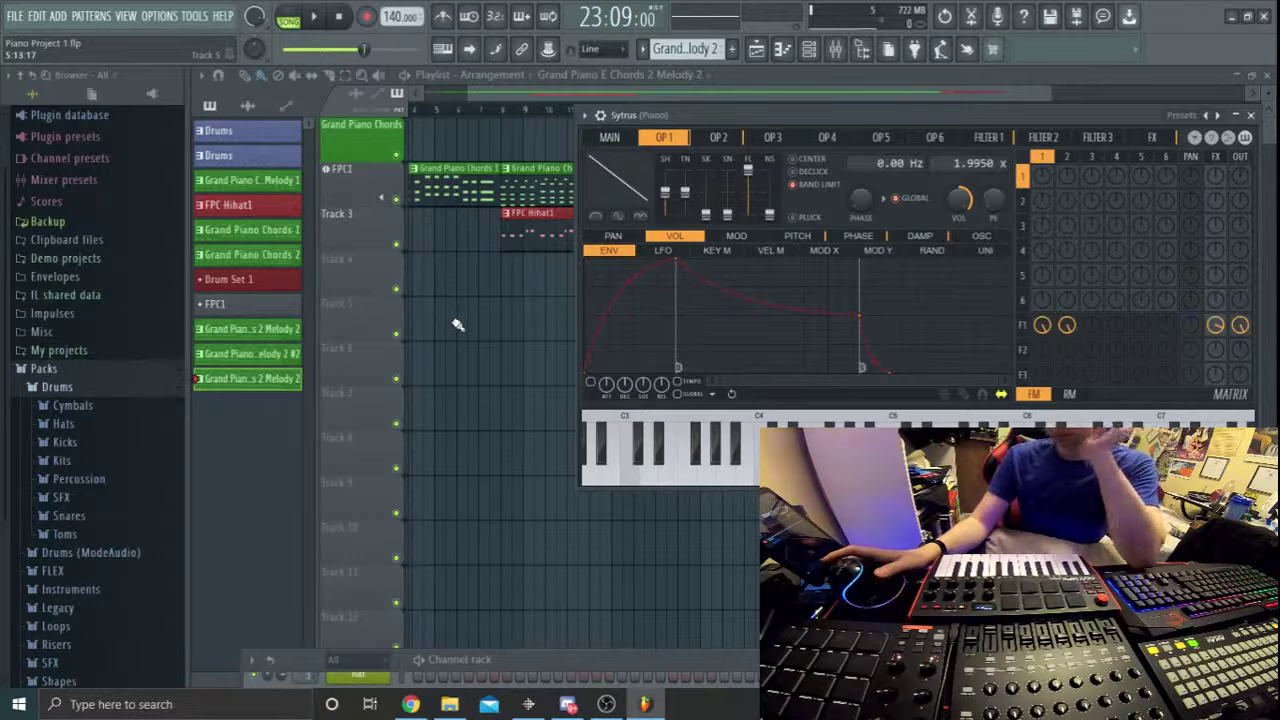
click(1254, 118)
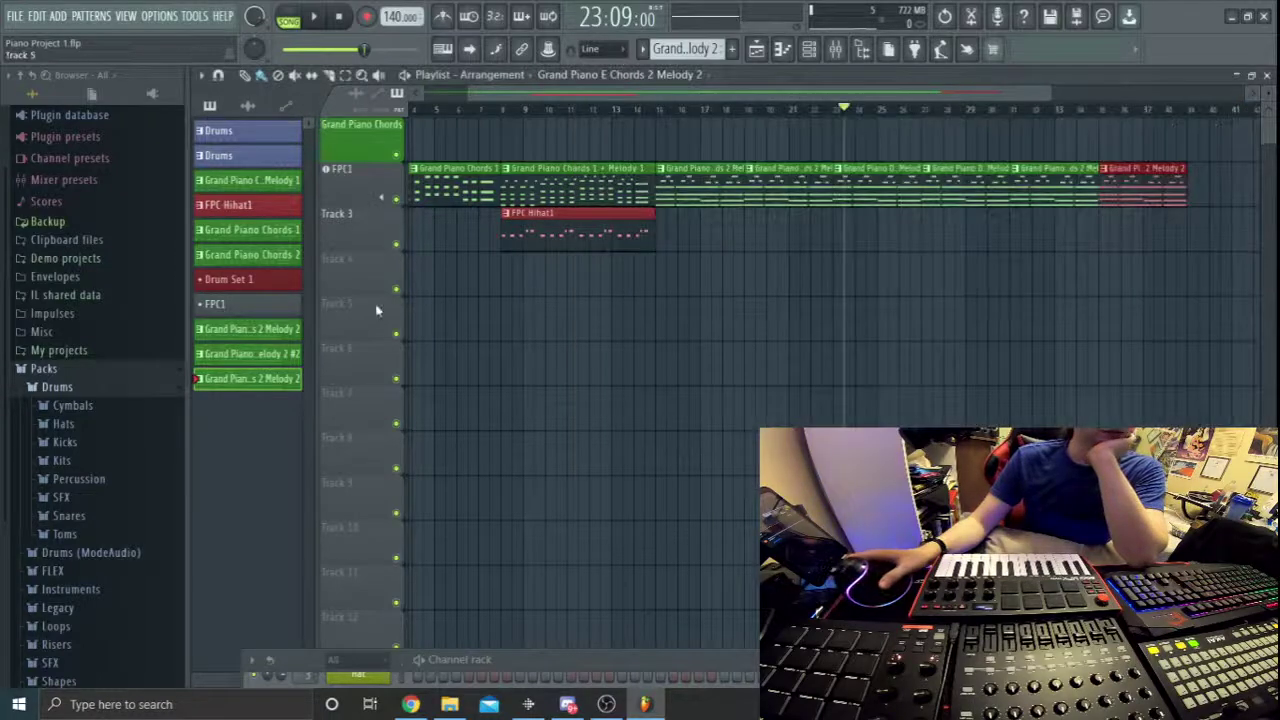
click(640, 659)
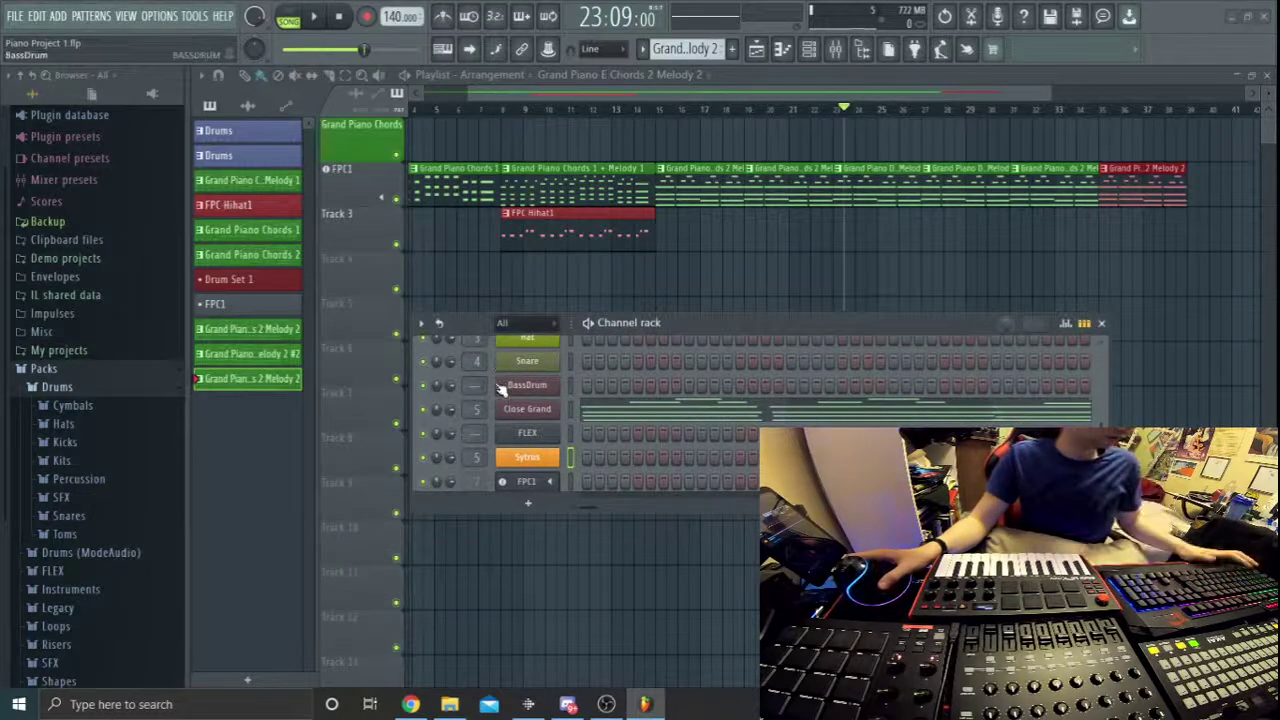
click(530, 462)
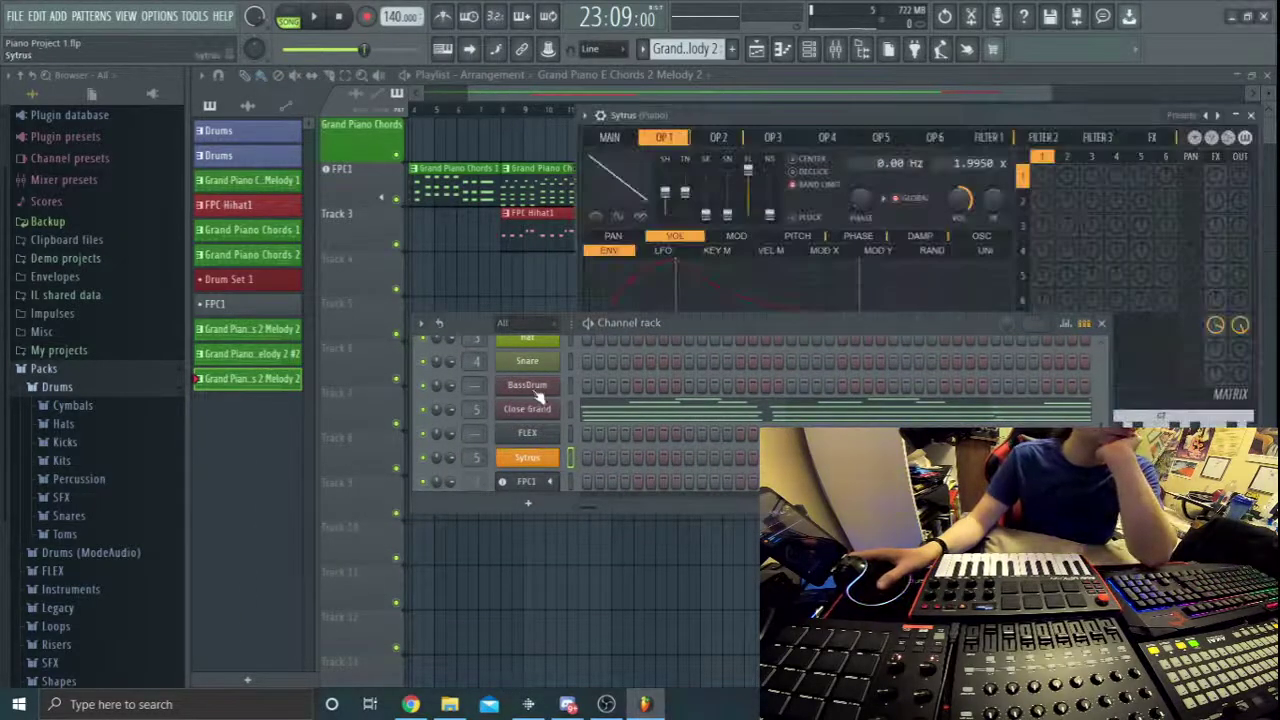
scroll(555, 425, up, 2)
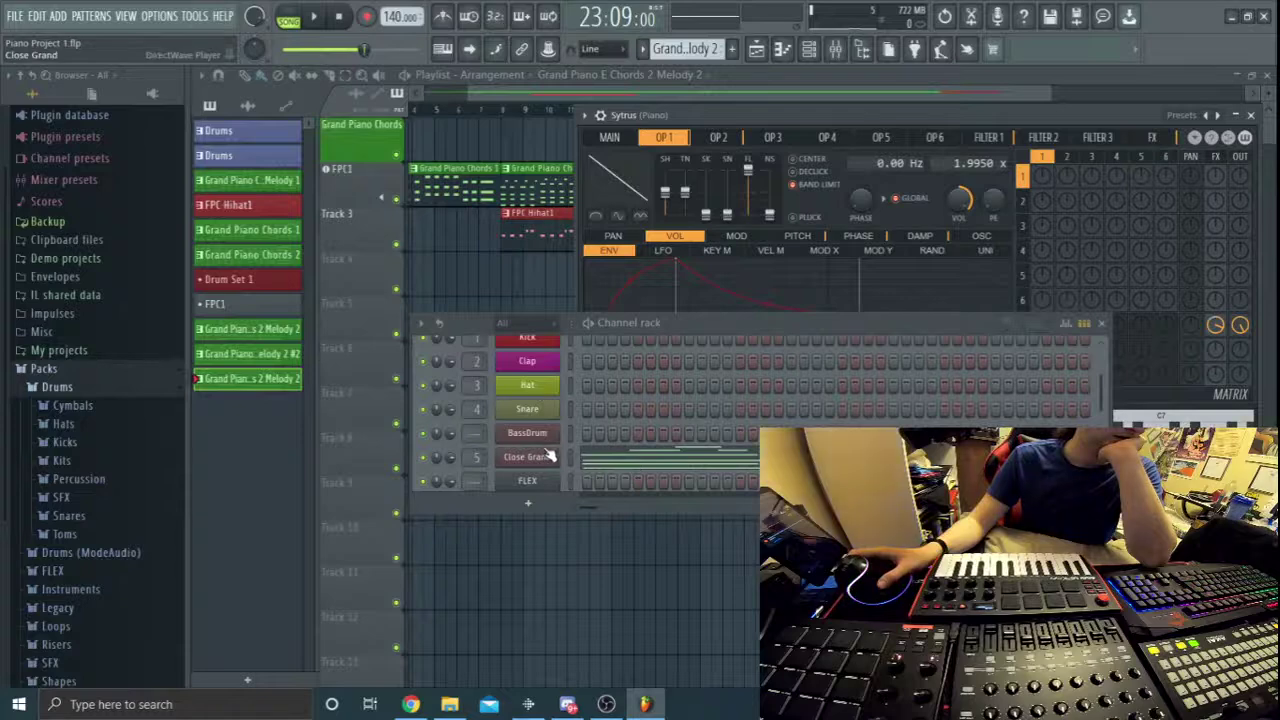
click(540, 457)
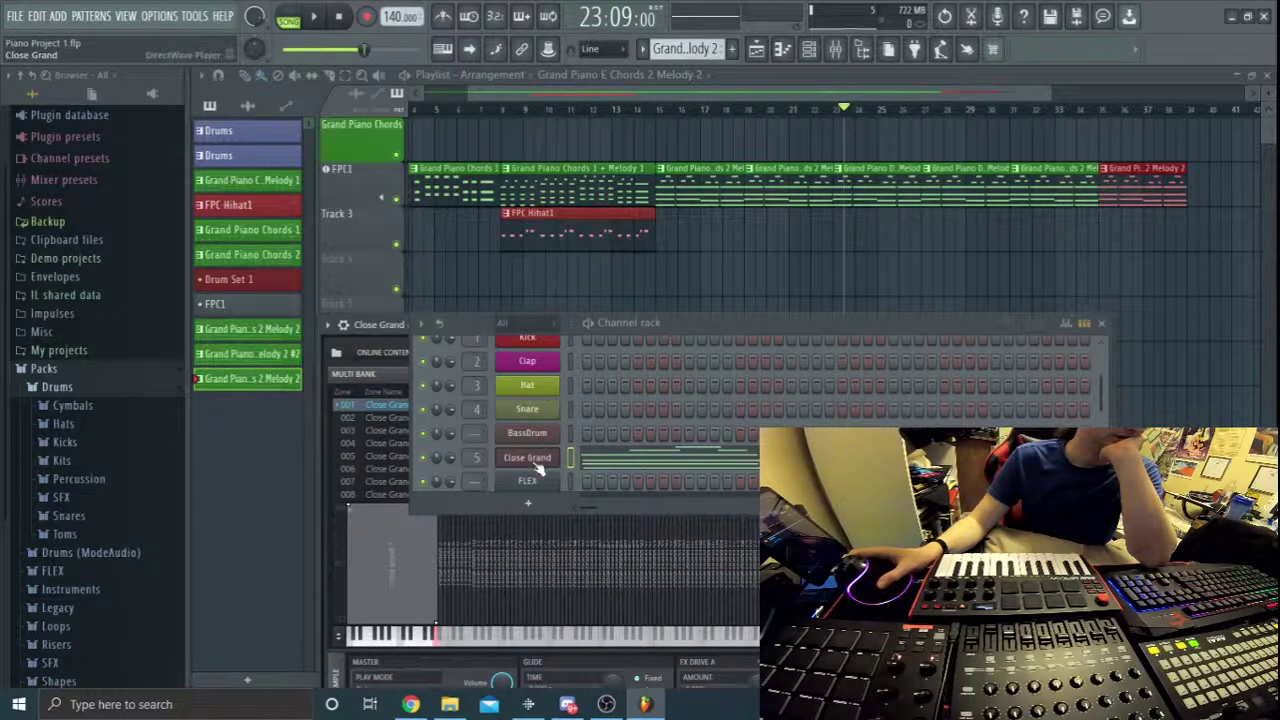
right_click(538, 458)
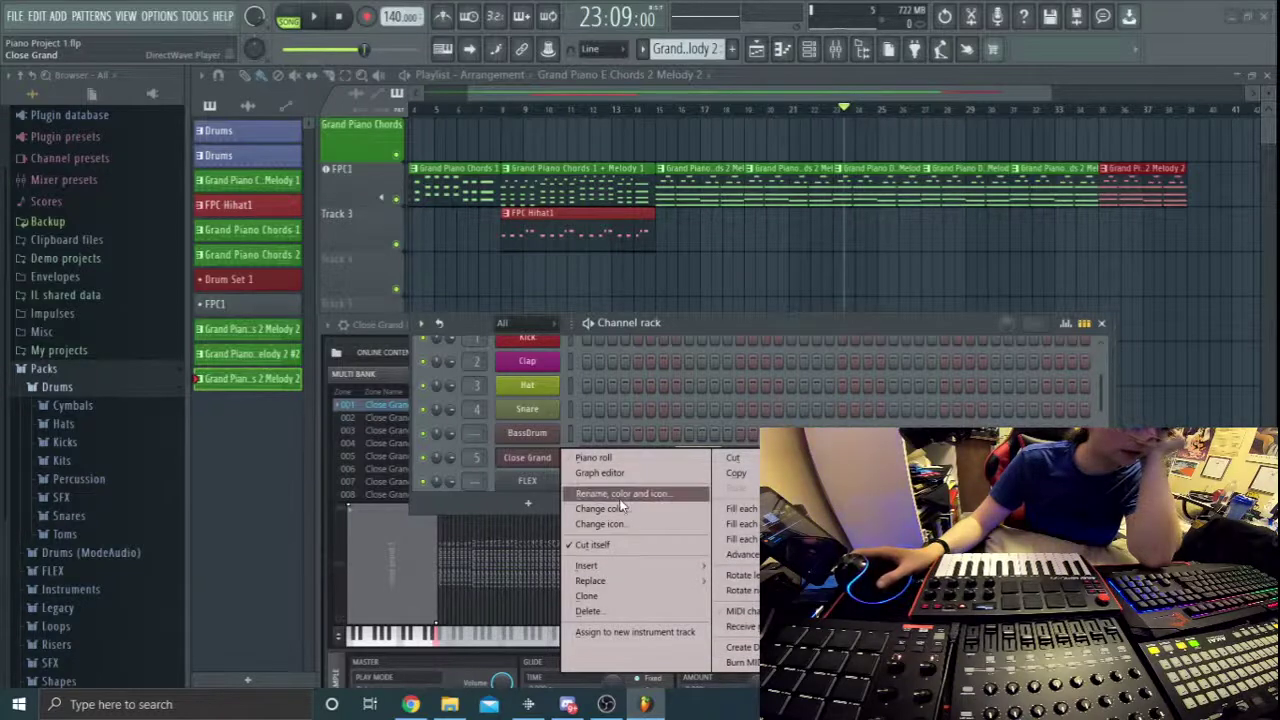
click(491, 498)
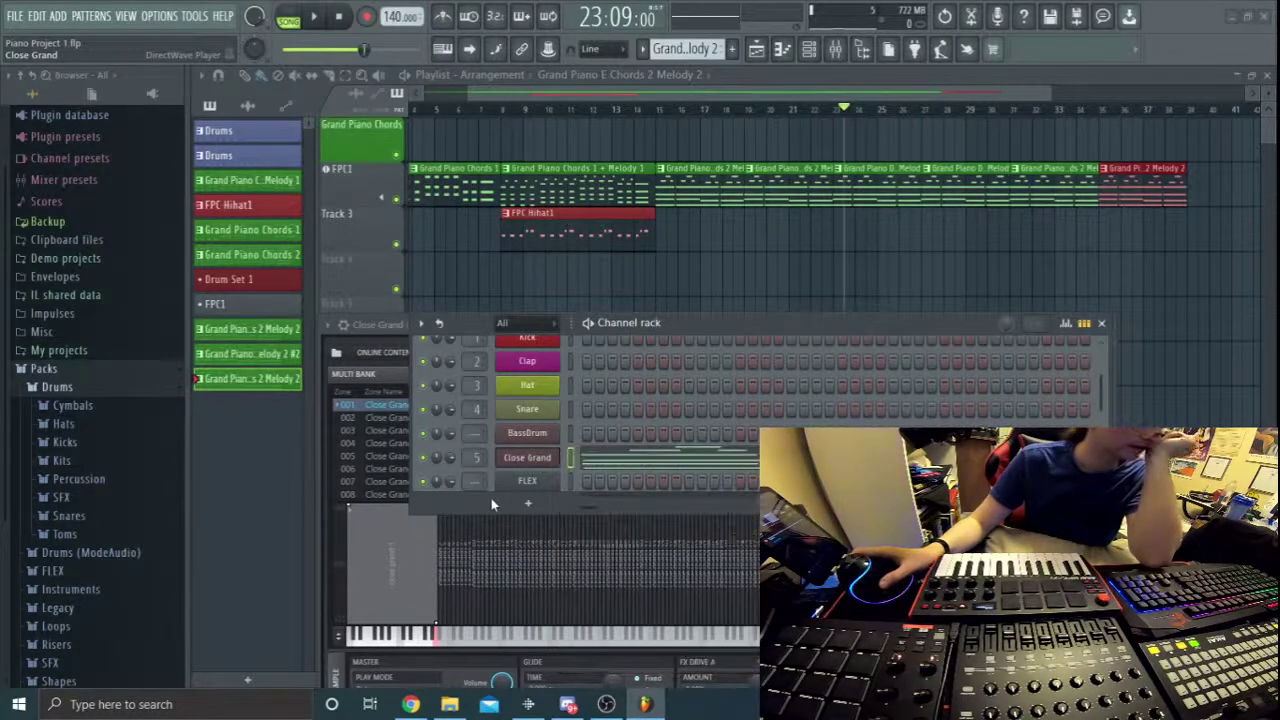
right_click(538, 468)
click(538, 467)
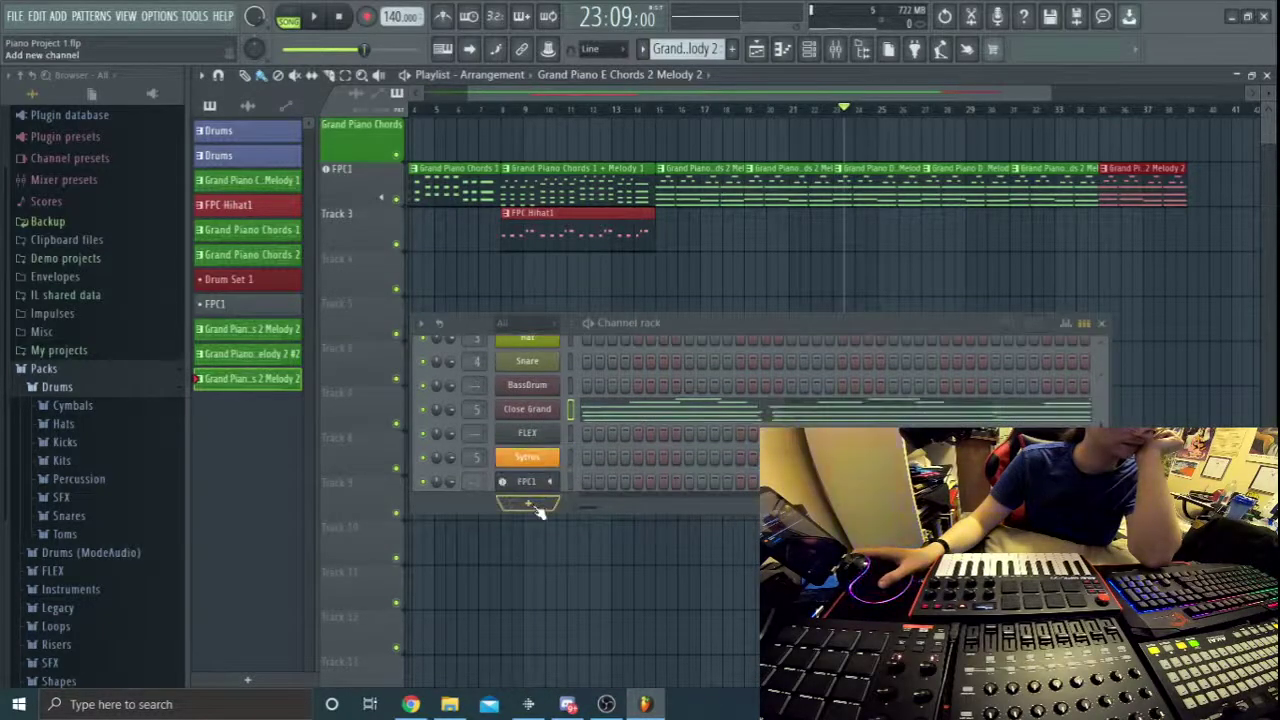
Browse the plugins available for a new channel and inspect the FPC1 and Close Grand instruments.
click(535, 508)
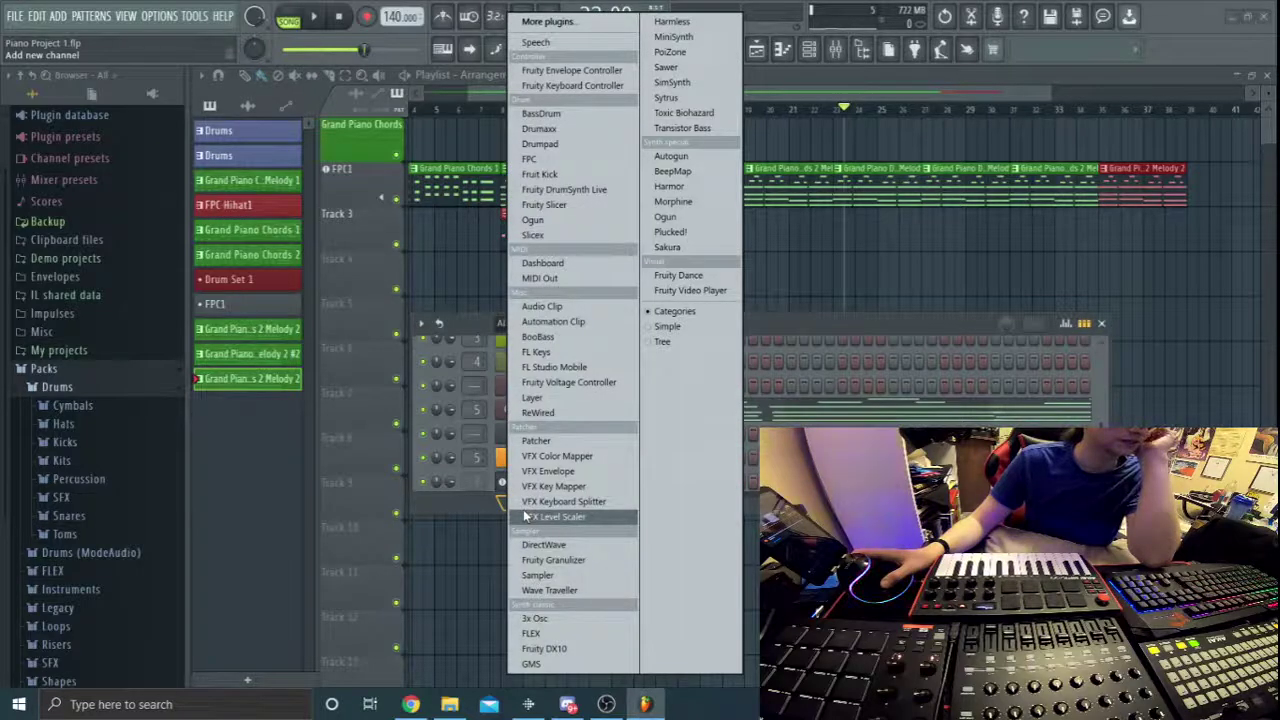
click(668, 98)
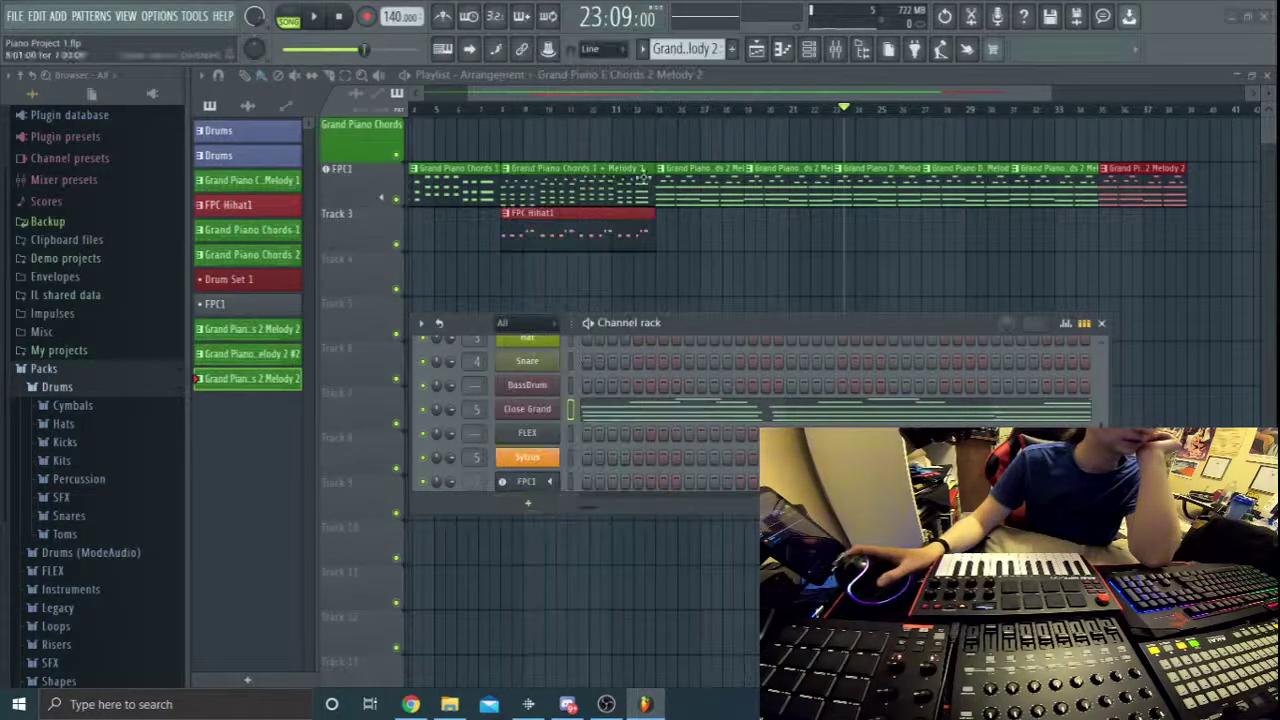
click(549, 468)
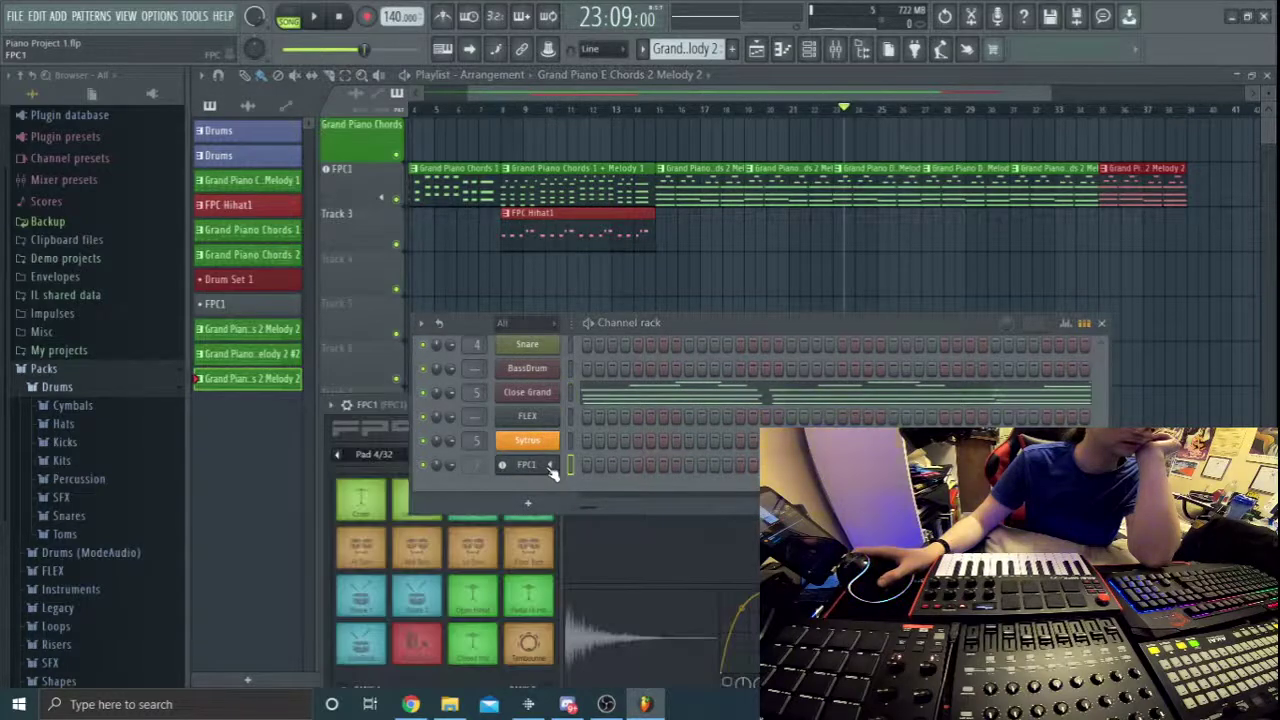
click(550, 469)
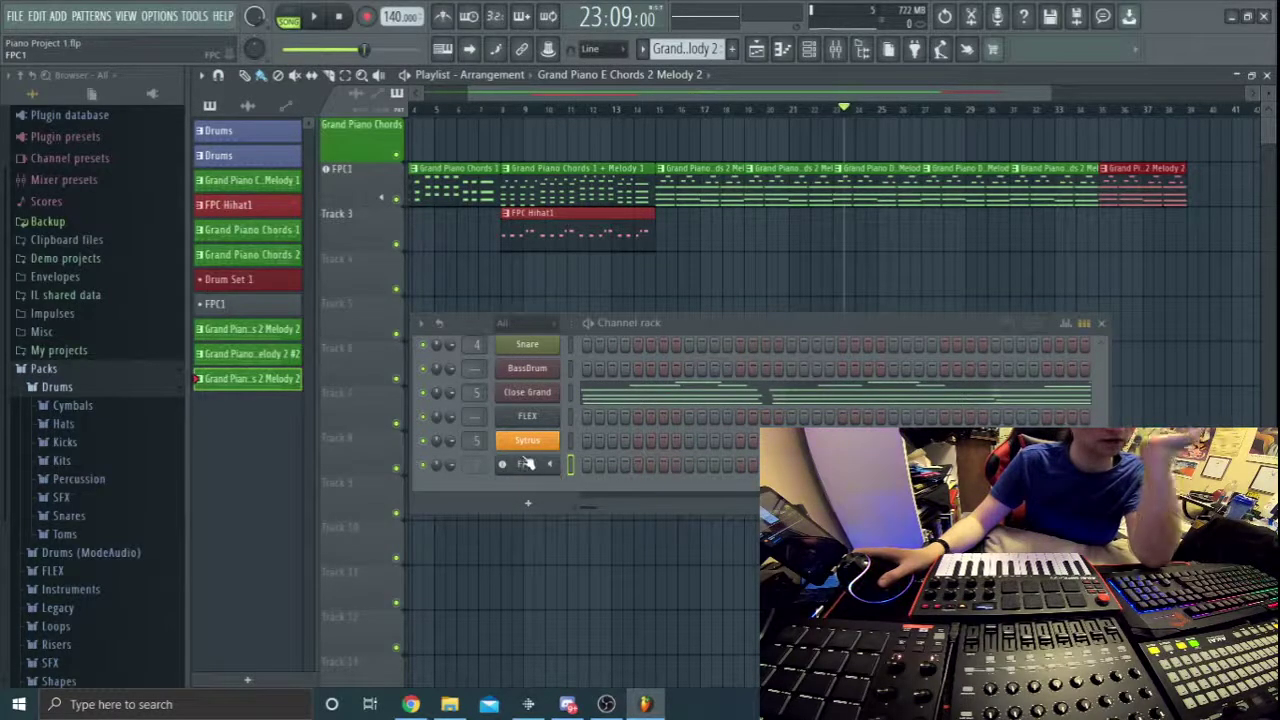
click(540, 395)
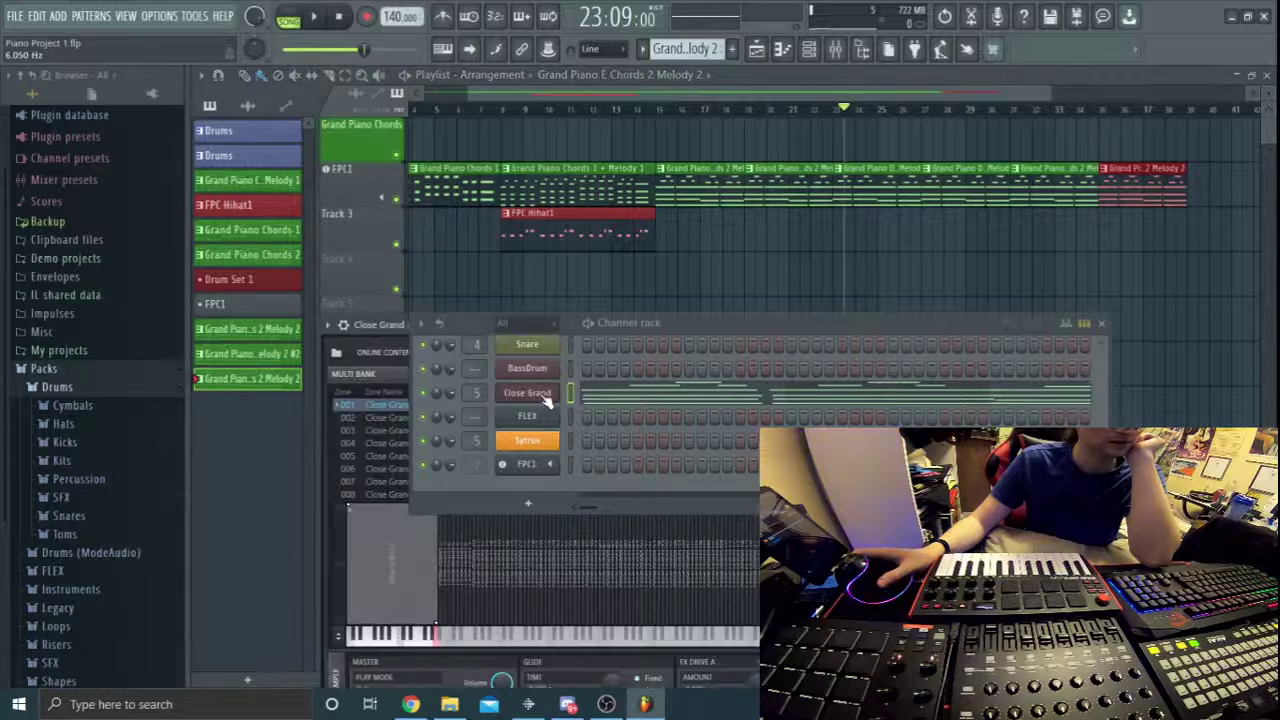
right_click(541, 395)
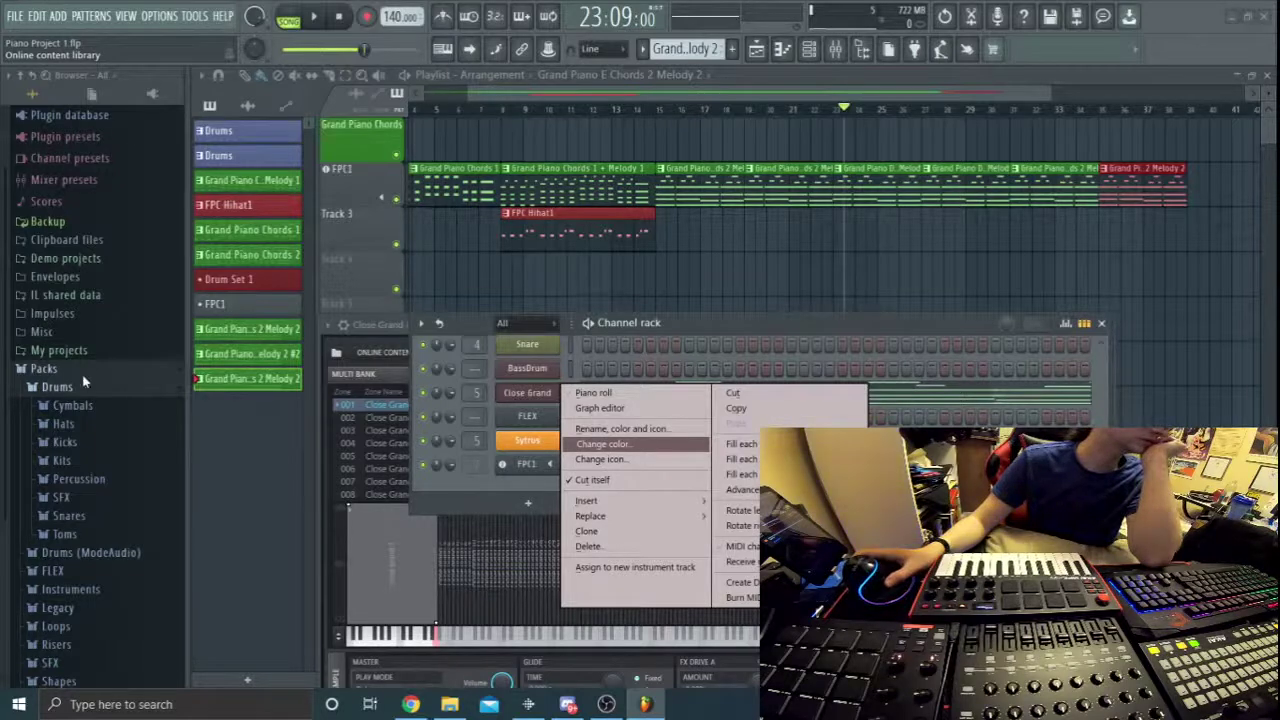
Browse the plugin presets for effects and generators, and look through the Sytrus categories, including Arp.
click(65, 135)
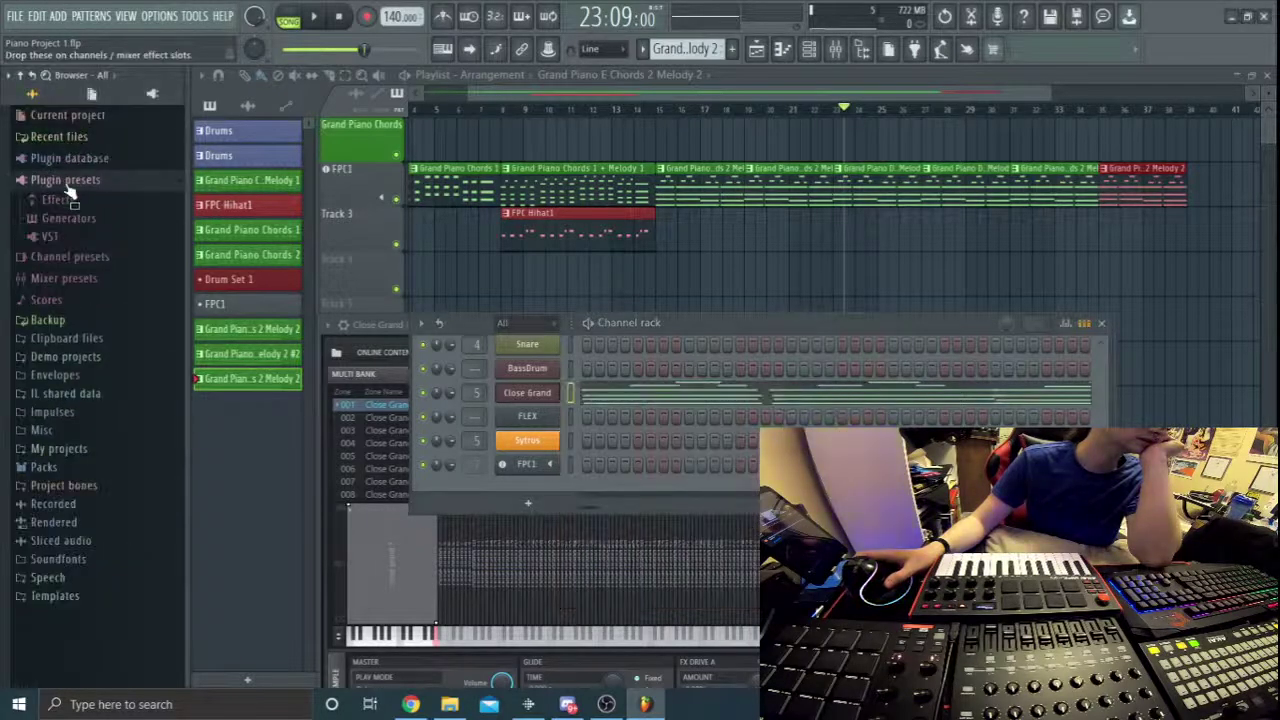
click(57, 200)
scroll(126, 406, down, 10)
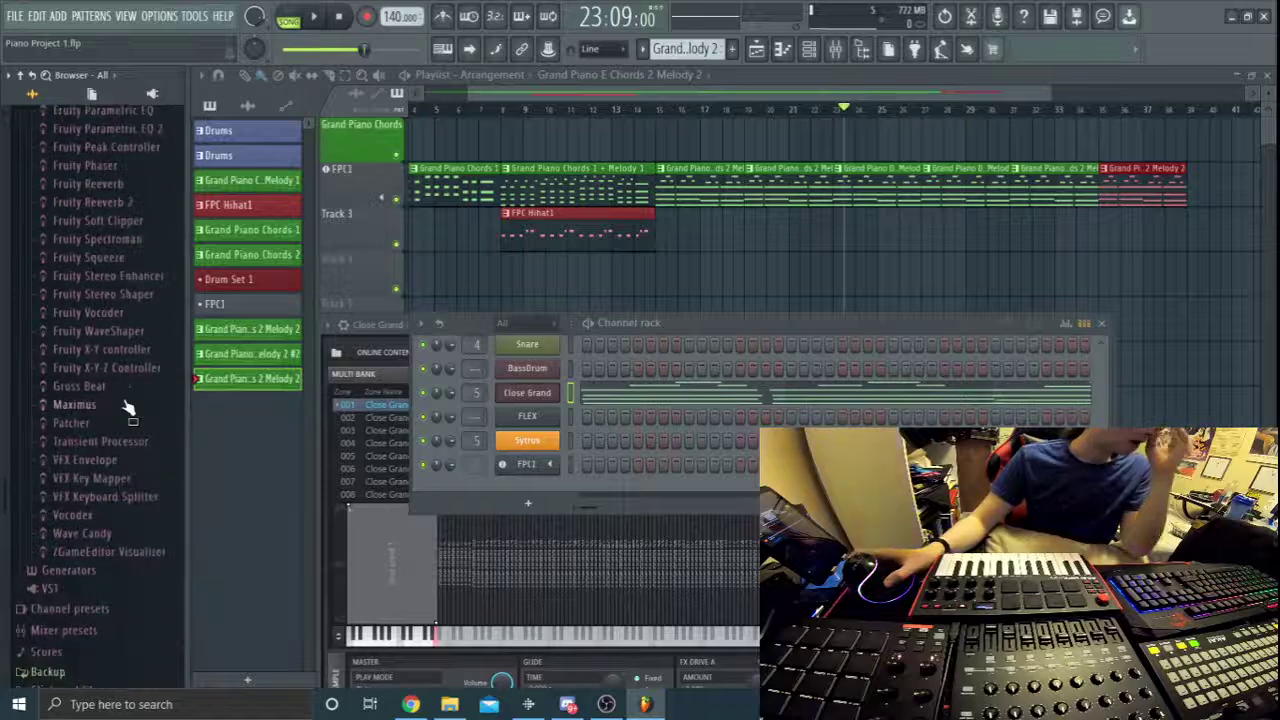
scroll(126, 406, up, 10)
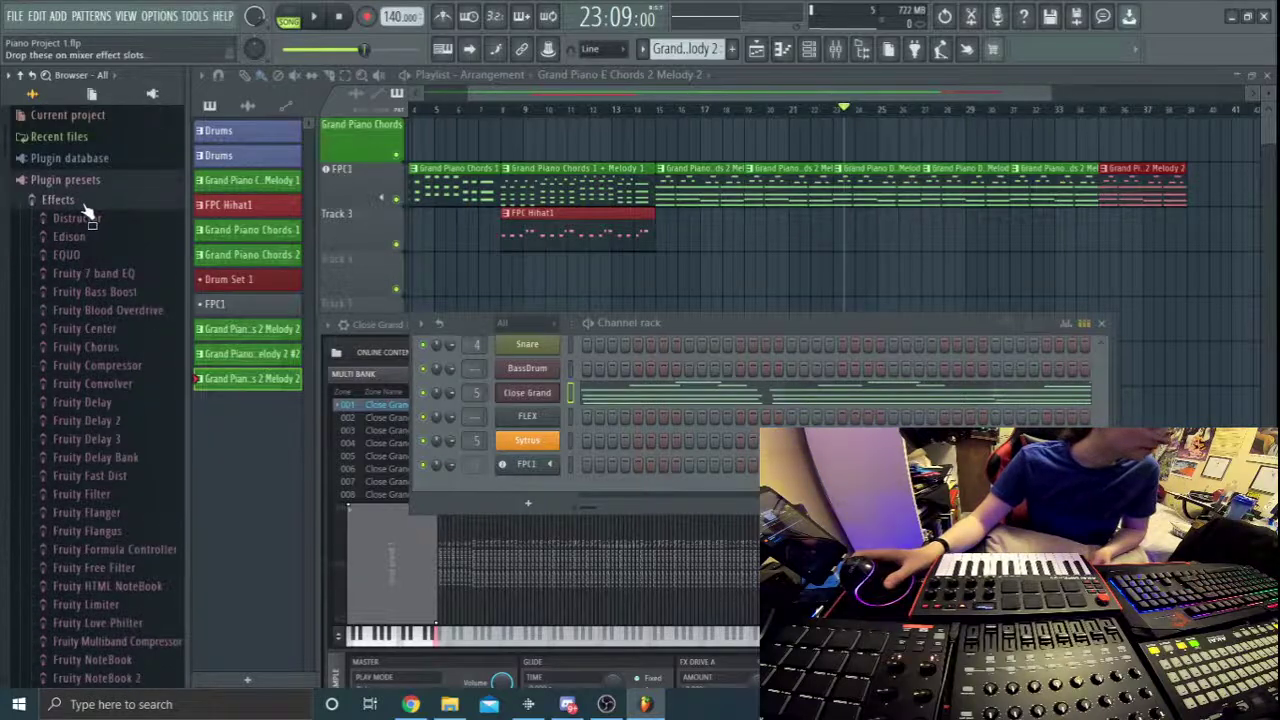
click(90, 200)
click(86, 216)
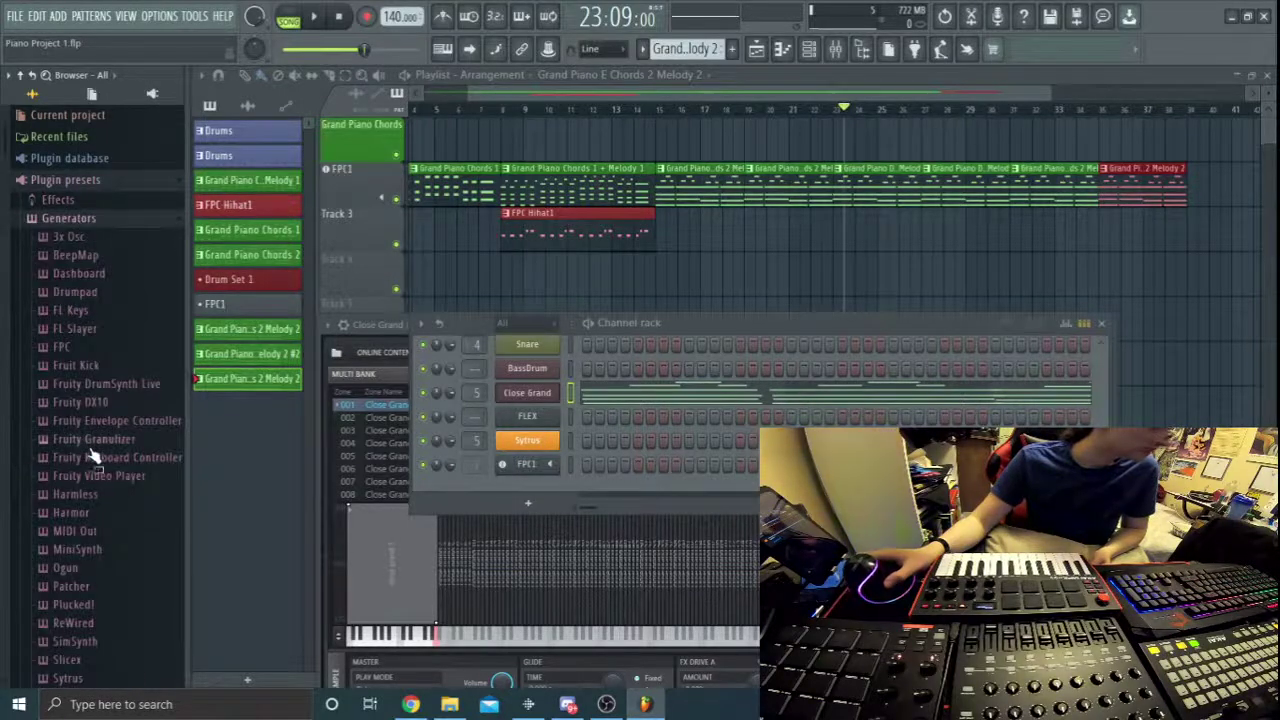
scroll(91, 457, down, 2)
click(75, 572)
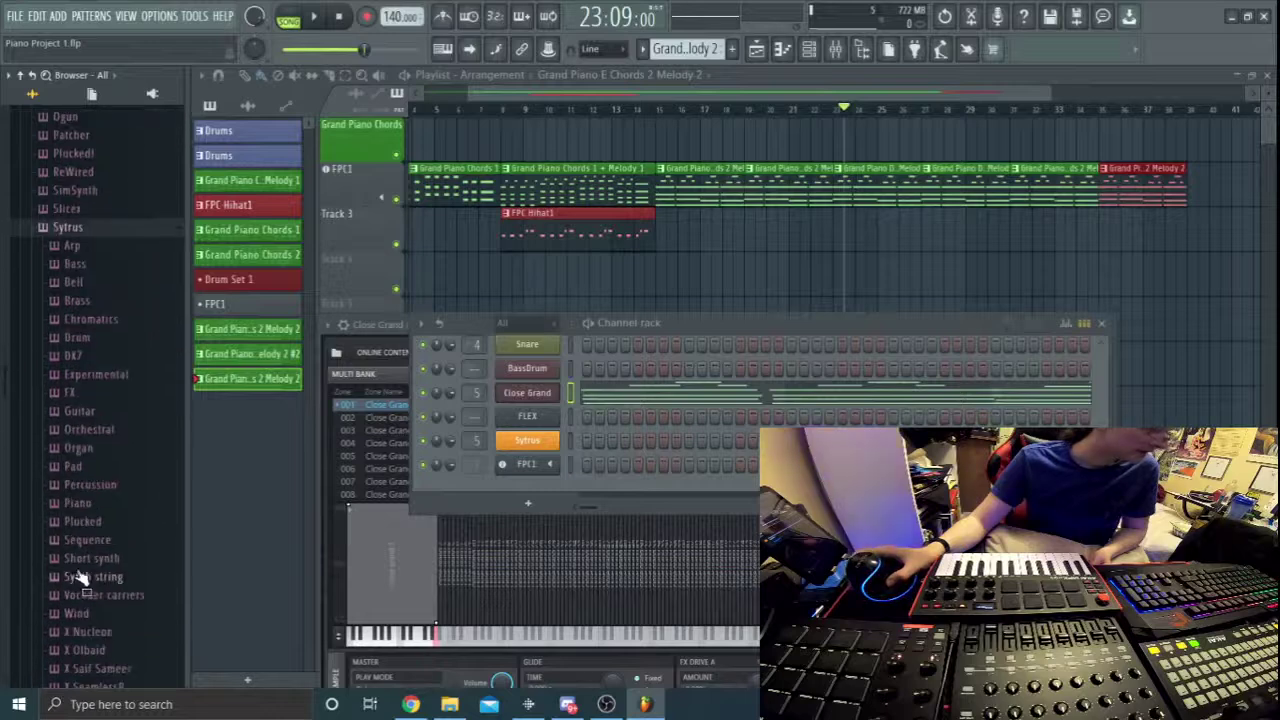
click(68, 227)
click(74, 228)
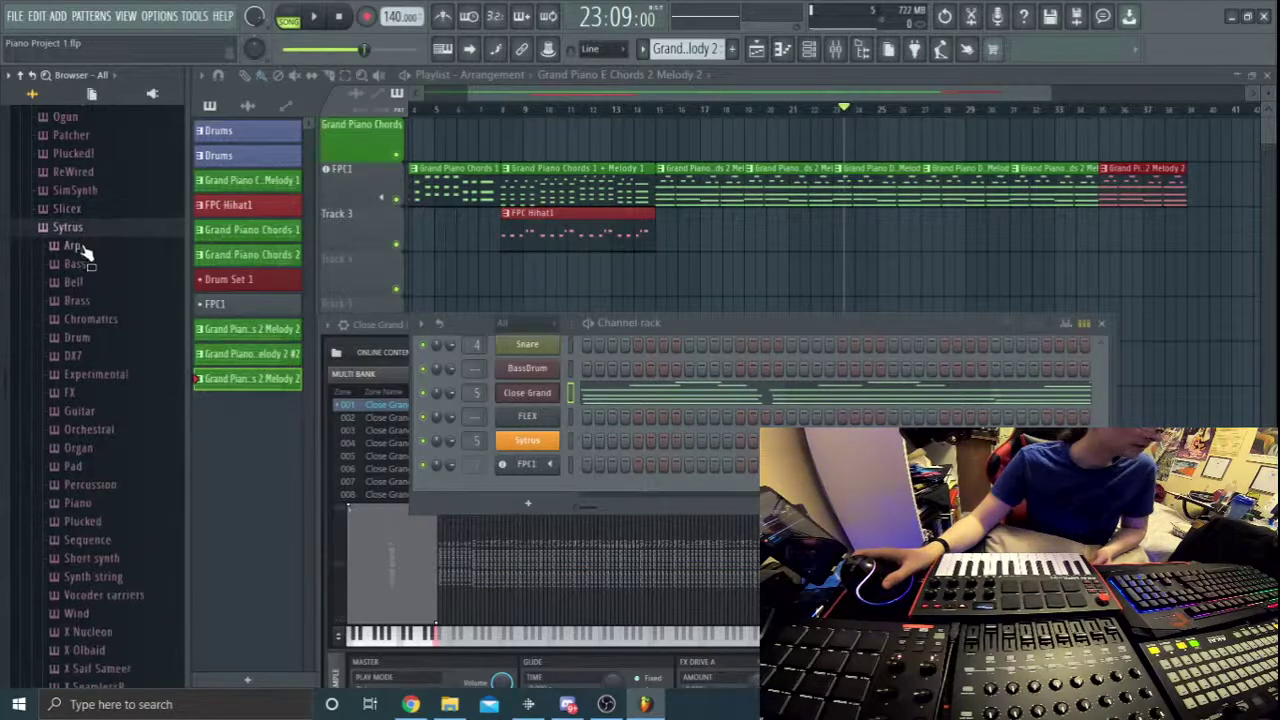
click(80, 247)
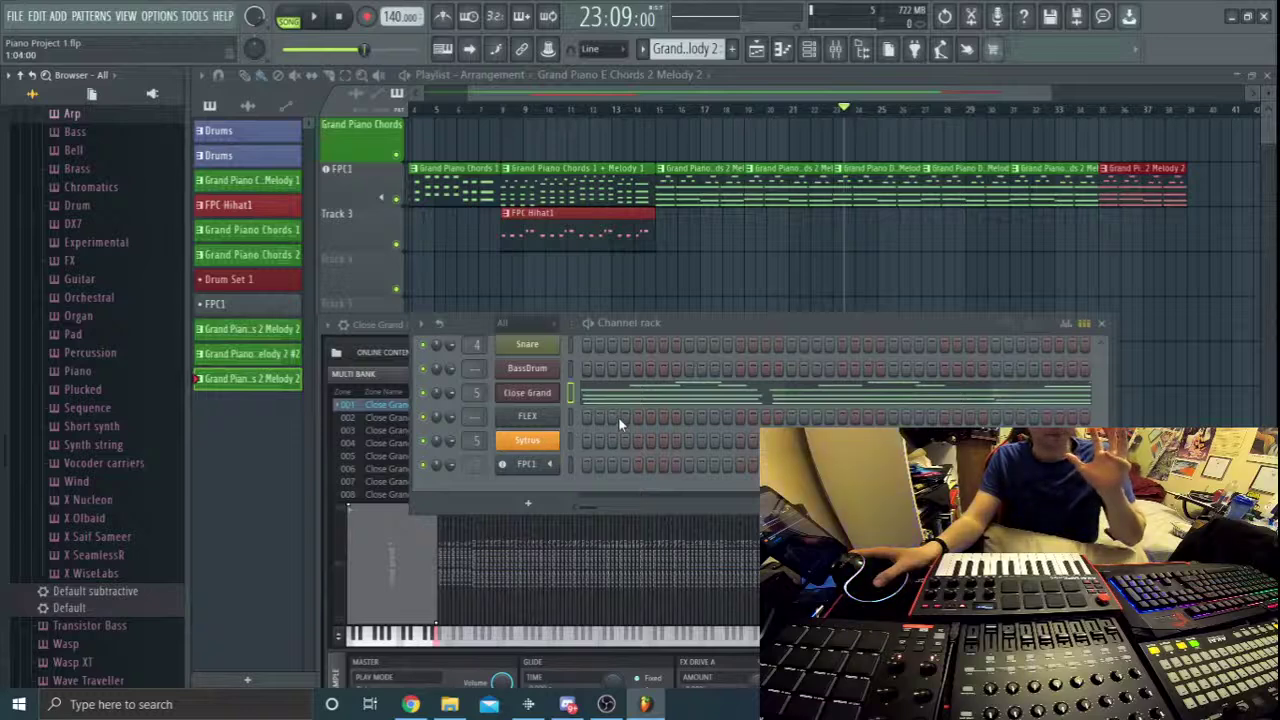
Replace the Close Grand channel's instrument with Sytrus and move the channel rack partly clear of the new instrument window.
right_click(544, 446)
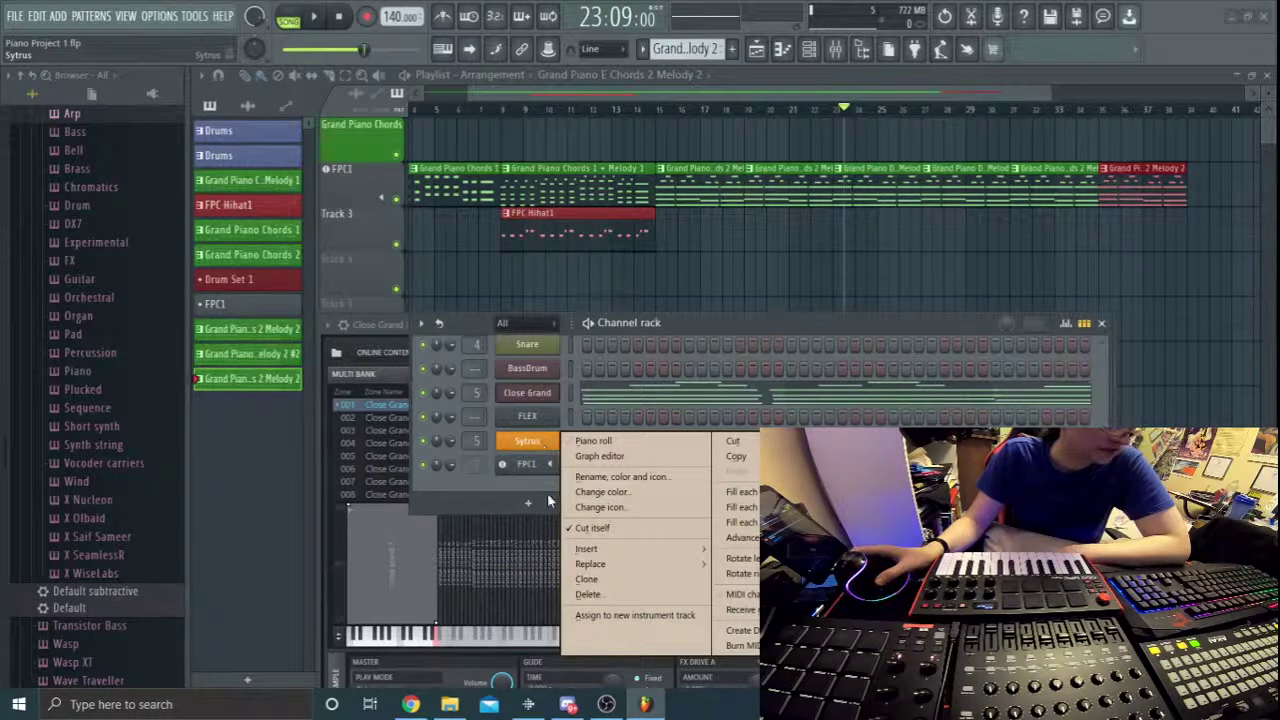
right_click(531, 388)
mouse_move(592, 520)
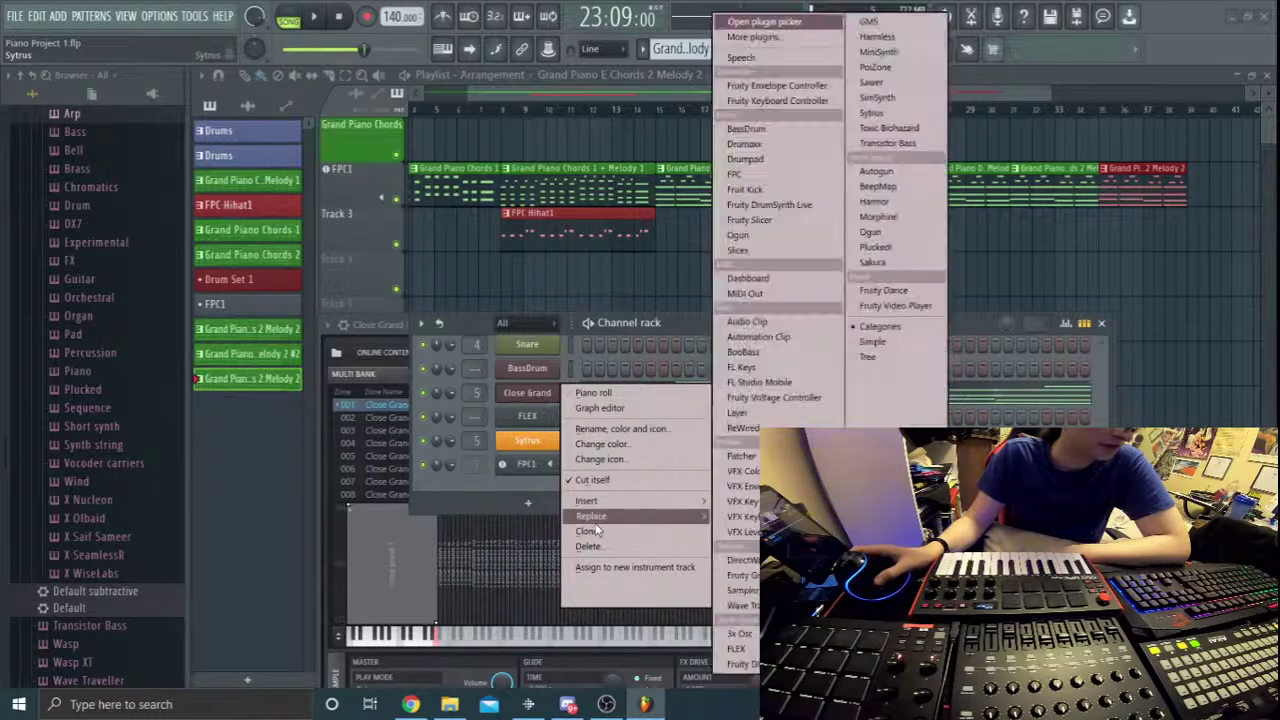
click(878, 113)
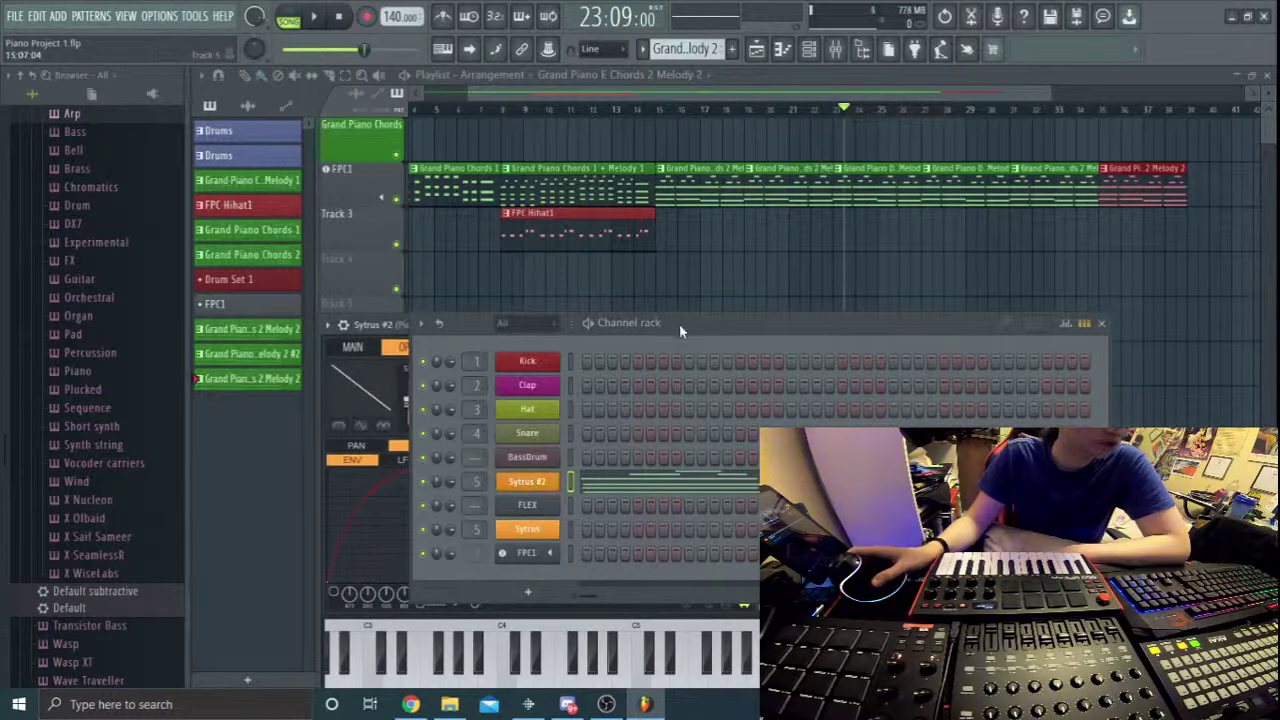
drag(680, 331, 790, 311)
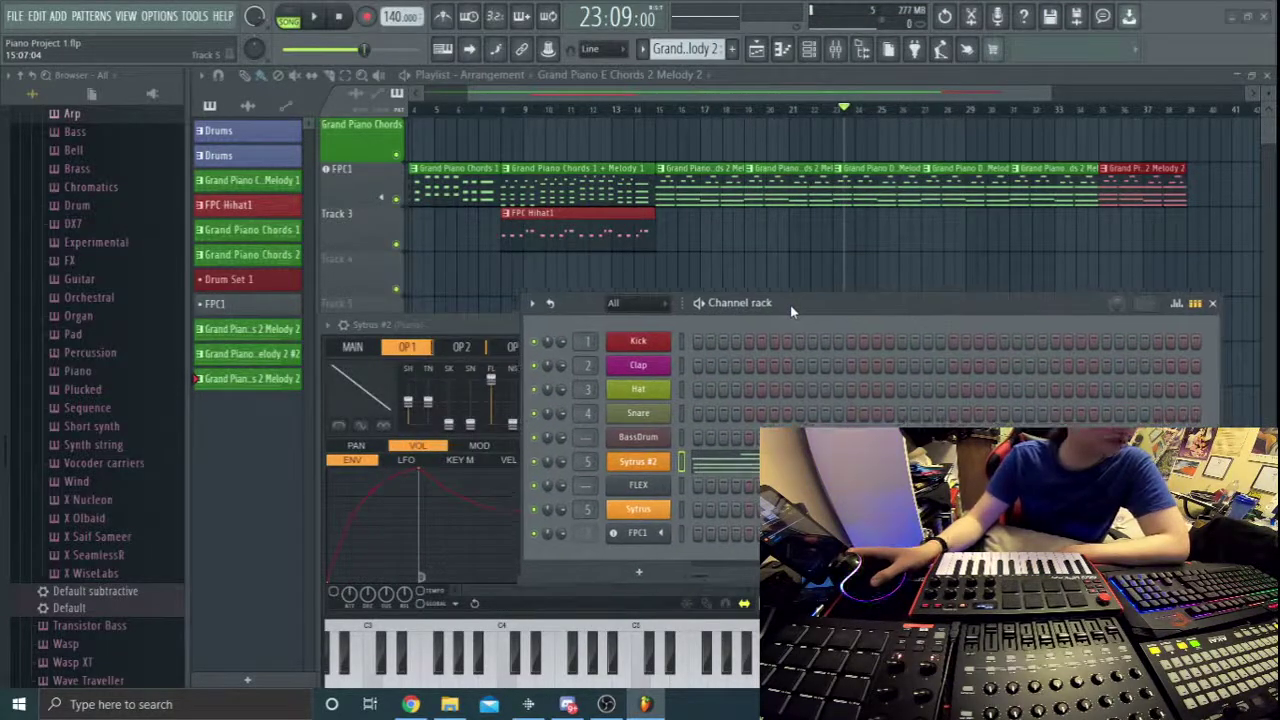
Play the arrangement twice from bar 1 to hear the chords and melodies with the Sytrus sound.
drag(455, 100, 425, 113)
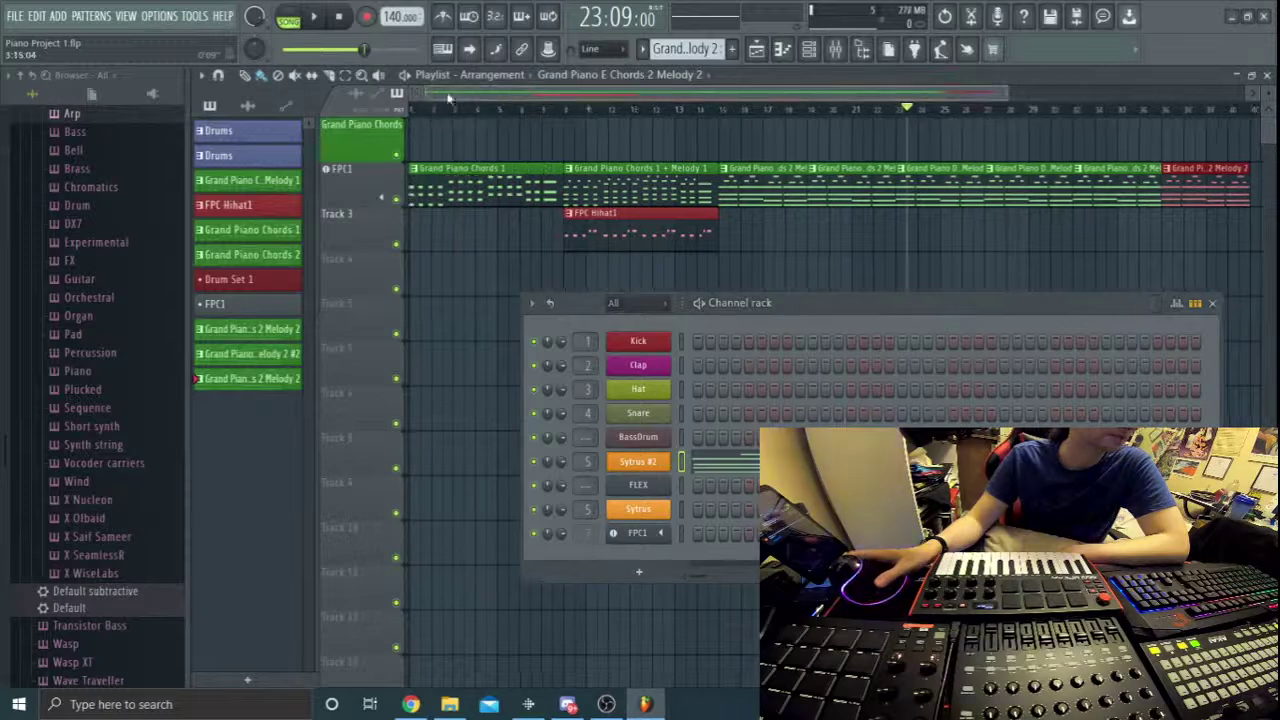
click(425, 113)
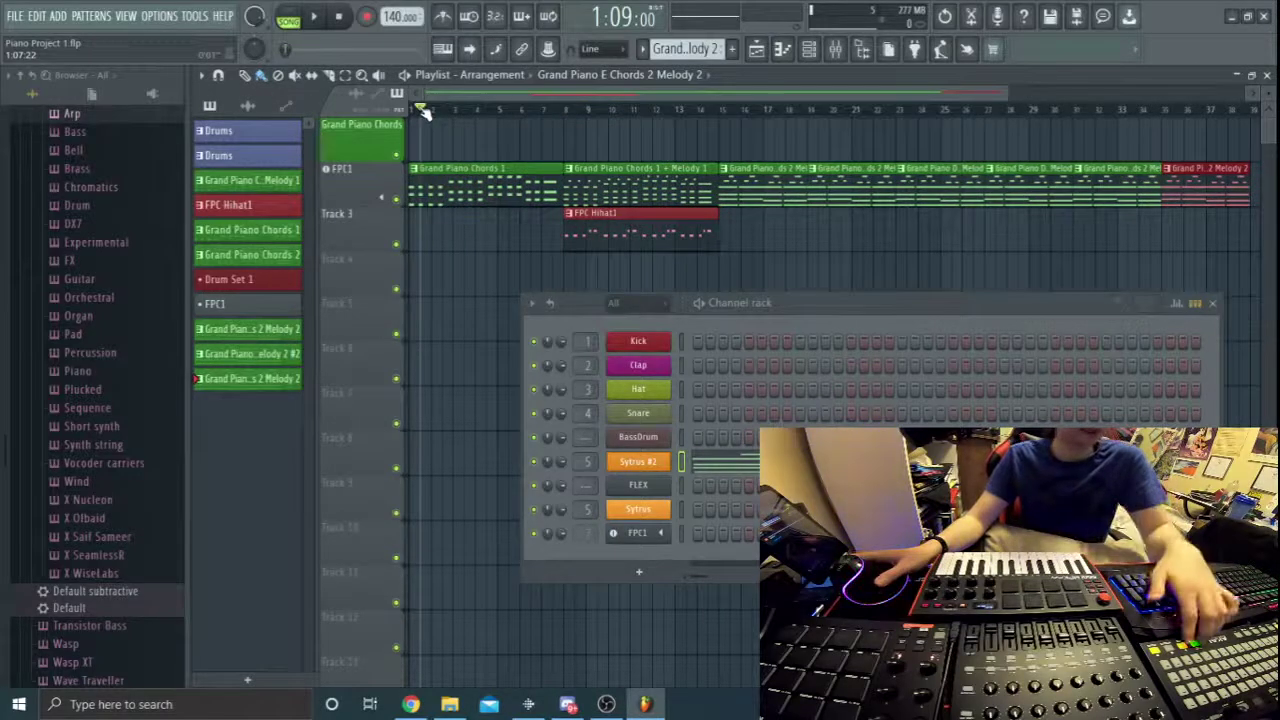
key(space)
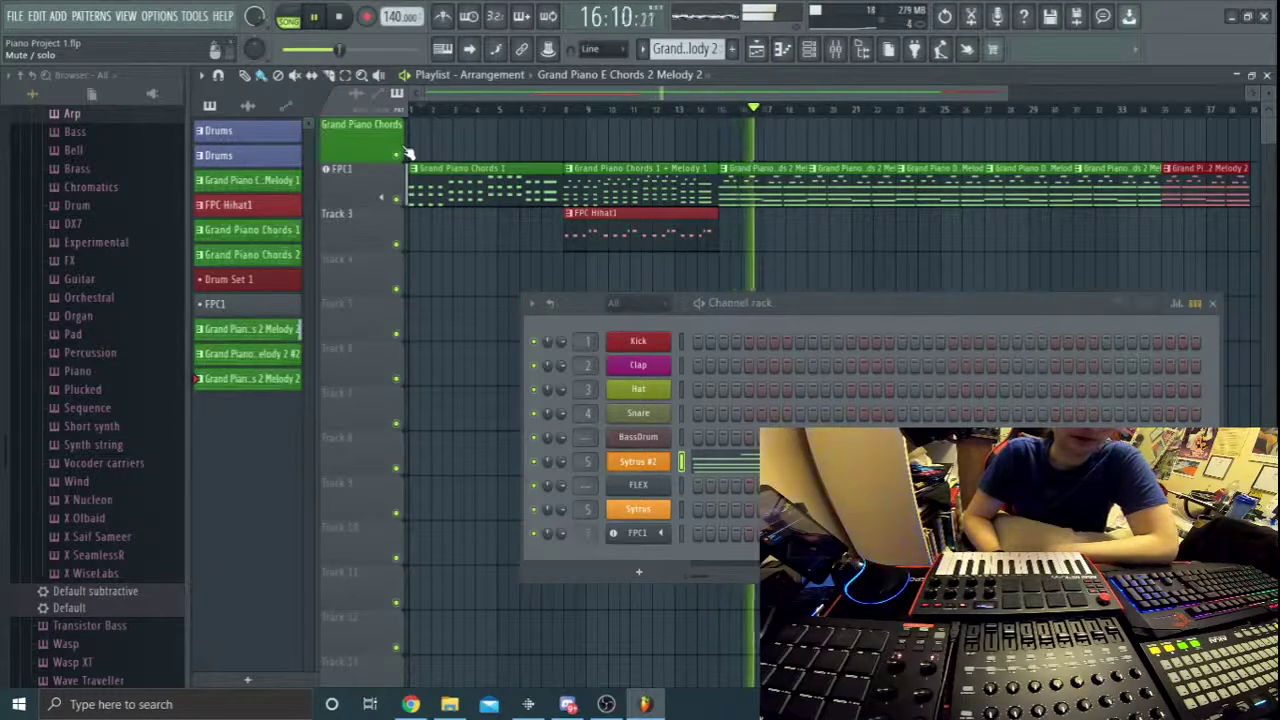
key(space)
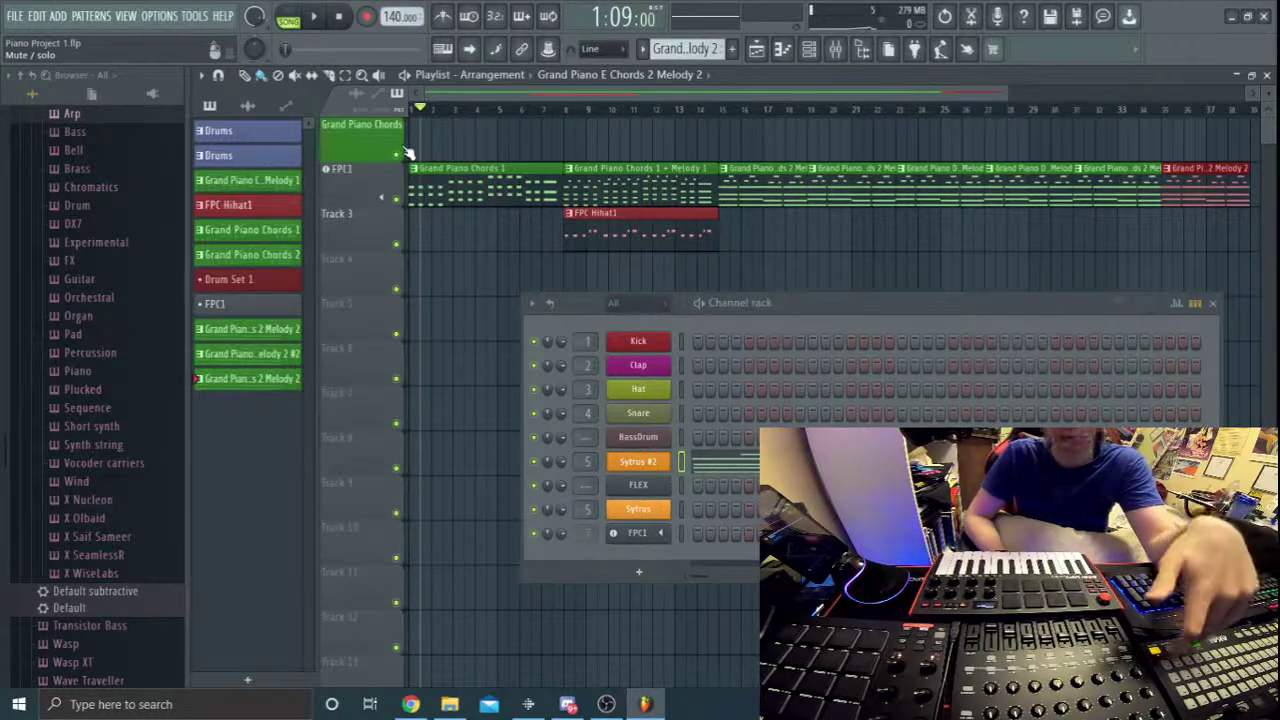
key(space)
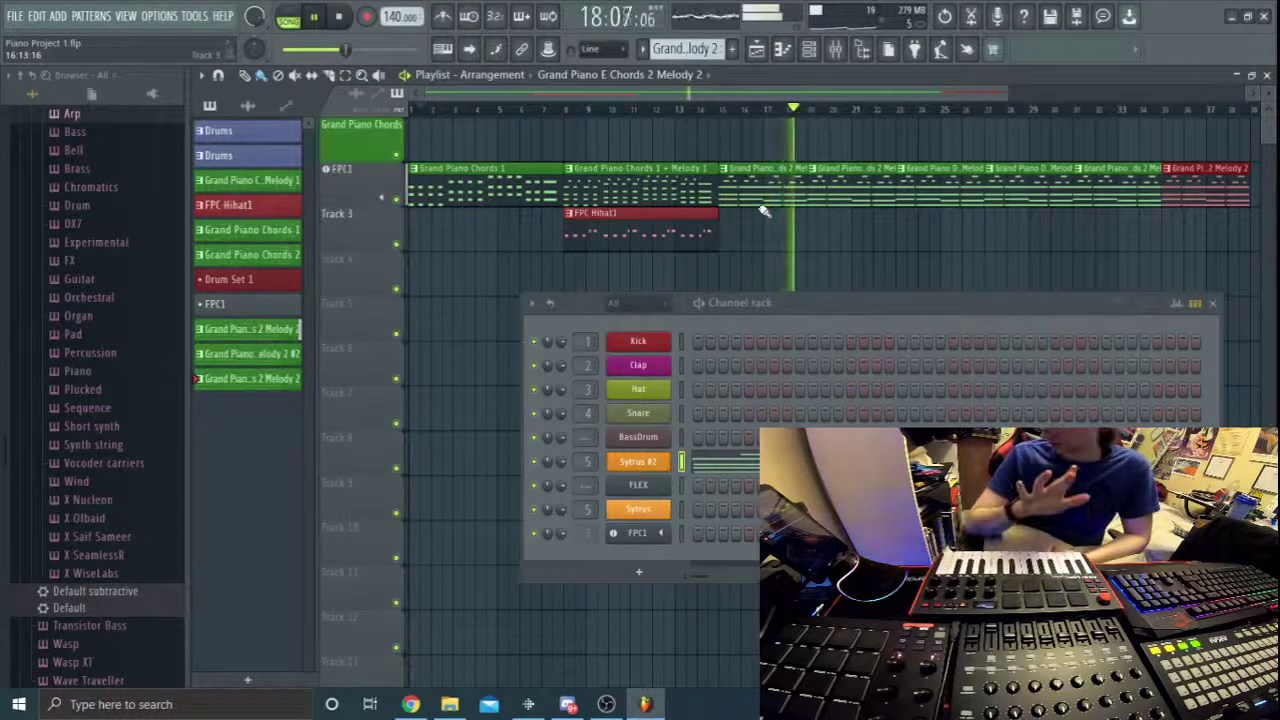
key(space)
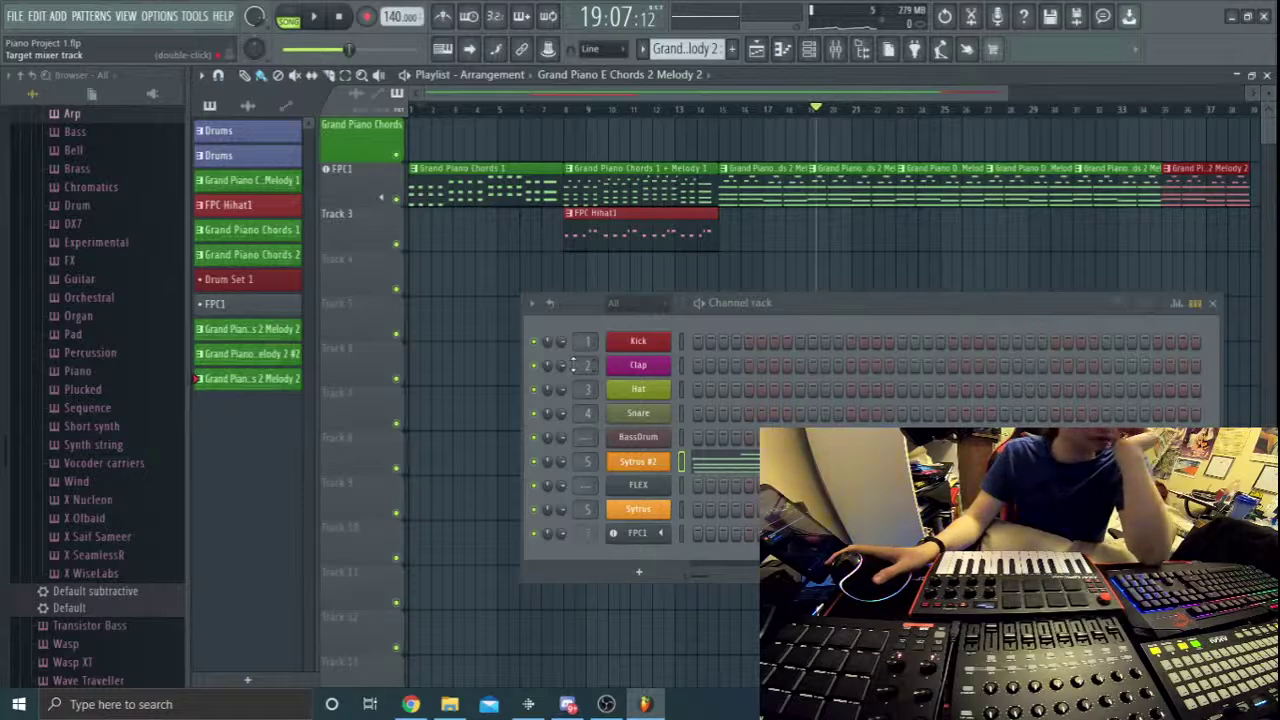
Delete the original Sytrus channel, keeping Sytrus #2, and move the playback position to bar 2.
right_click(670, 513)
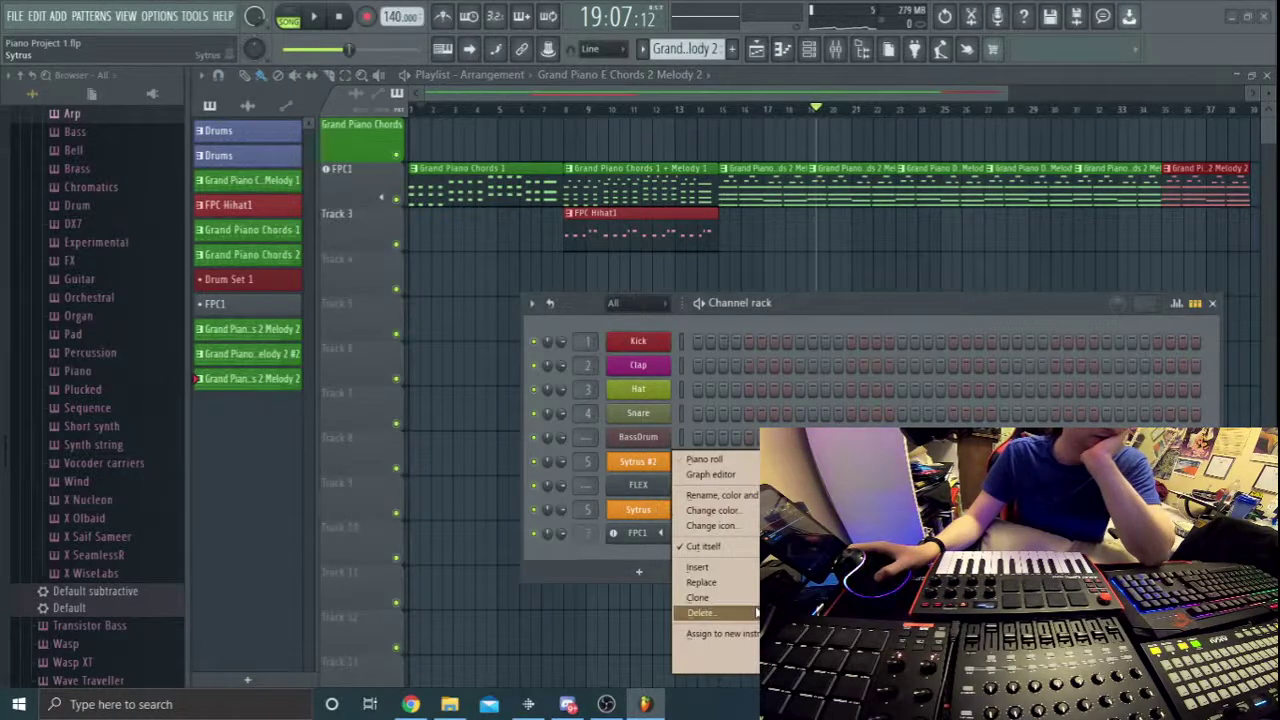
click(690, 609)
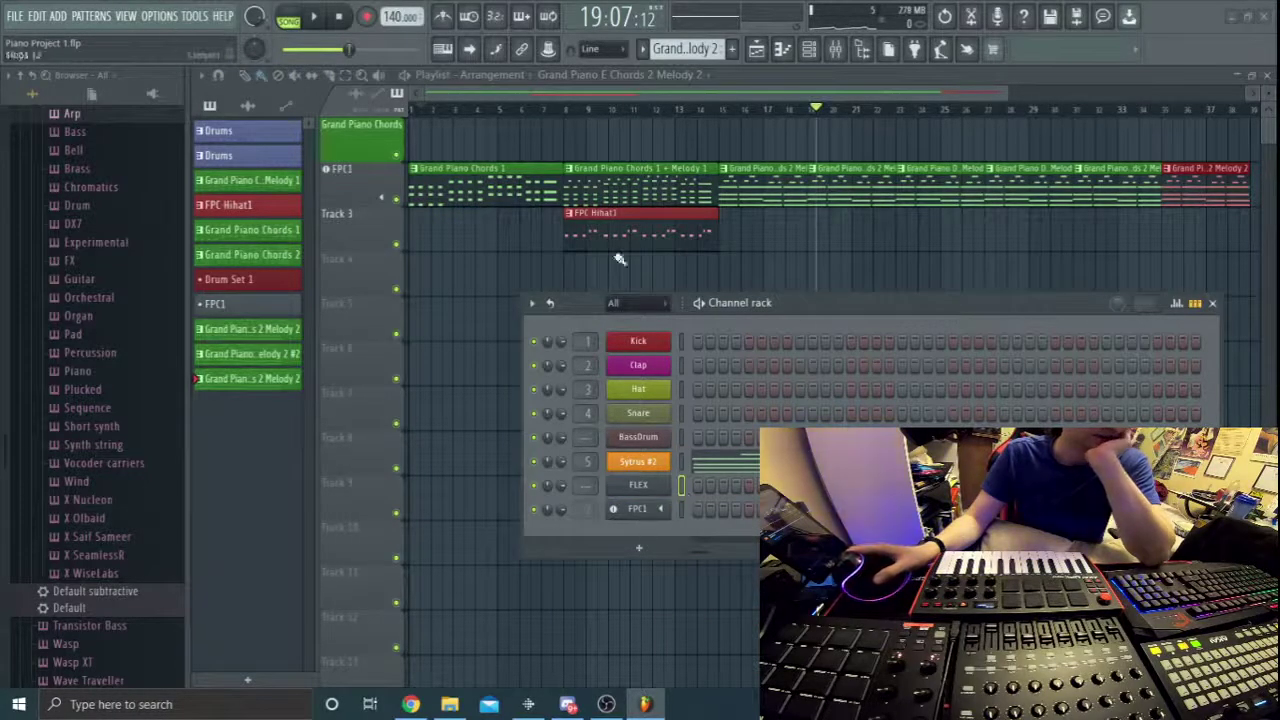
drag(816, 110, 345, 145)
drag(422, 138, 441, 133)
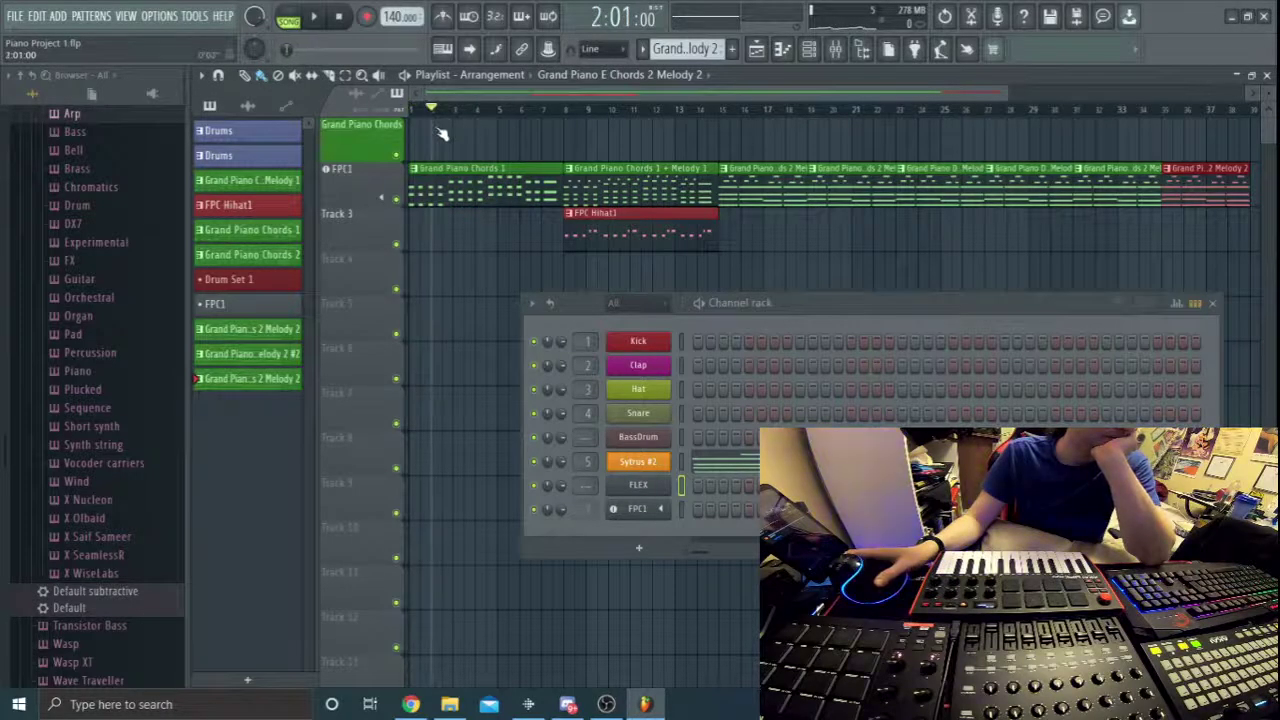
Open the FPC1 drum instrument and arrange its window and the channel rack so that they do not overlap.
click(650, 512)
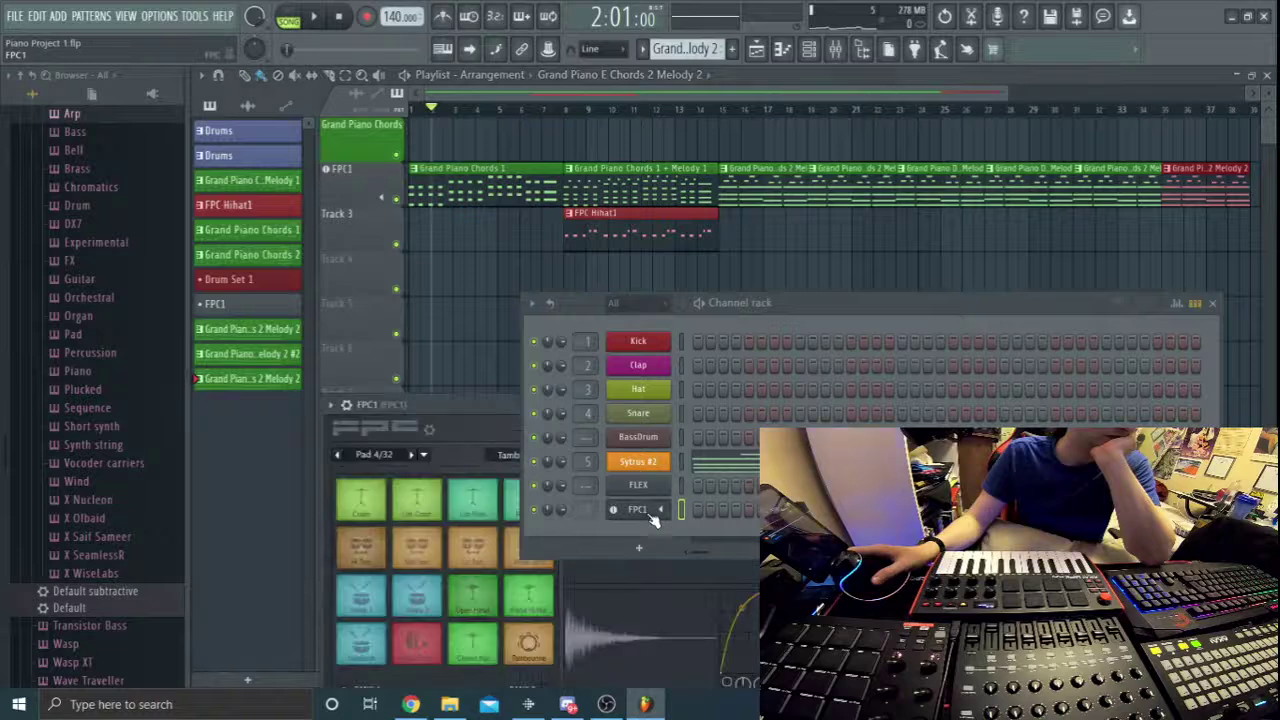
drag(818, 305, 887, 105)
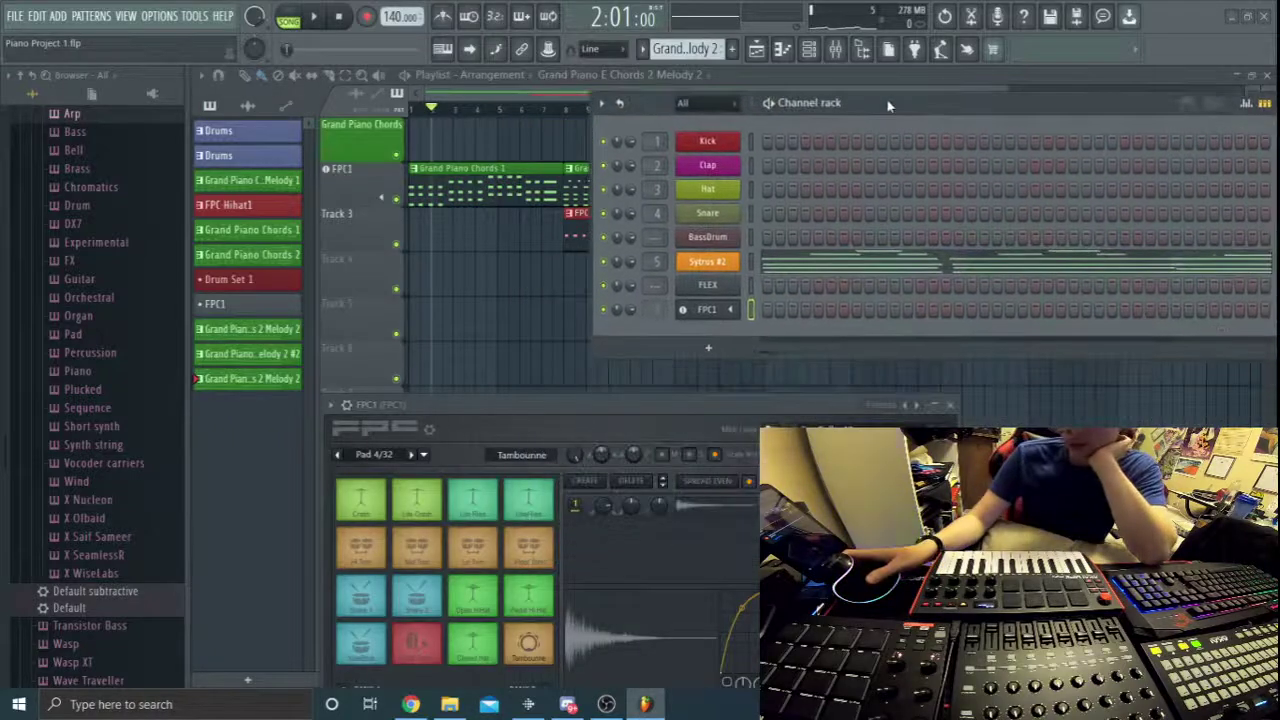
drag(660, 403, 686, 400)
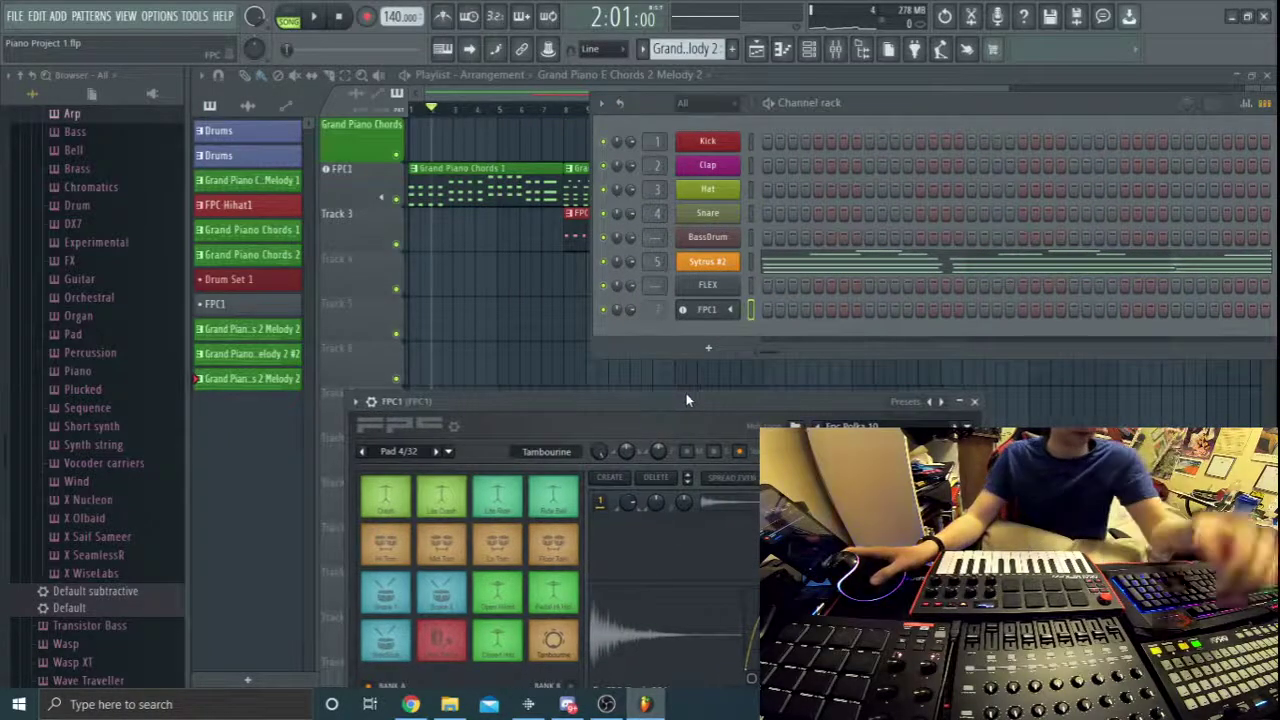
Play the arrangement from bar 2 into bar 15 with a pause in bar 5, moving the channel rack off the playlist clips.
key(space)
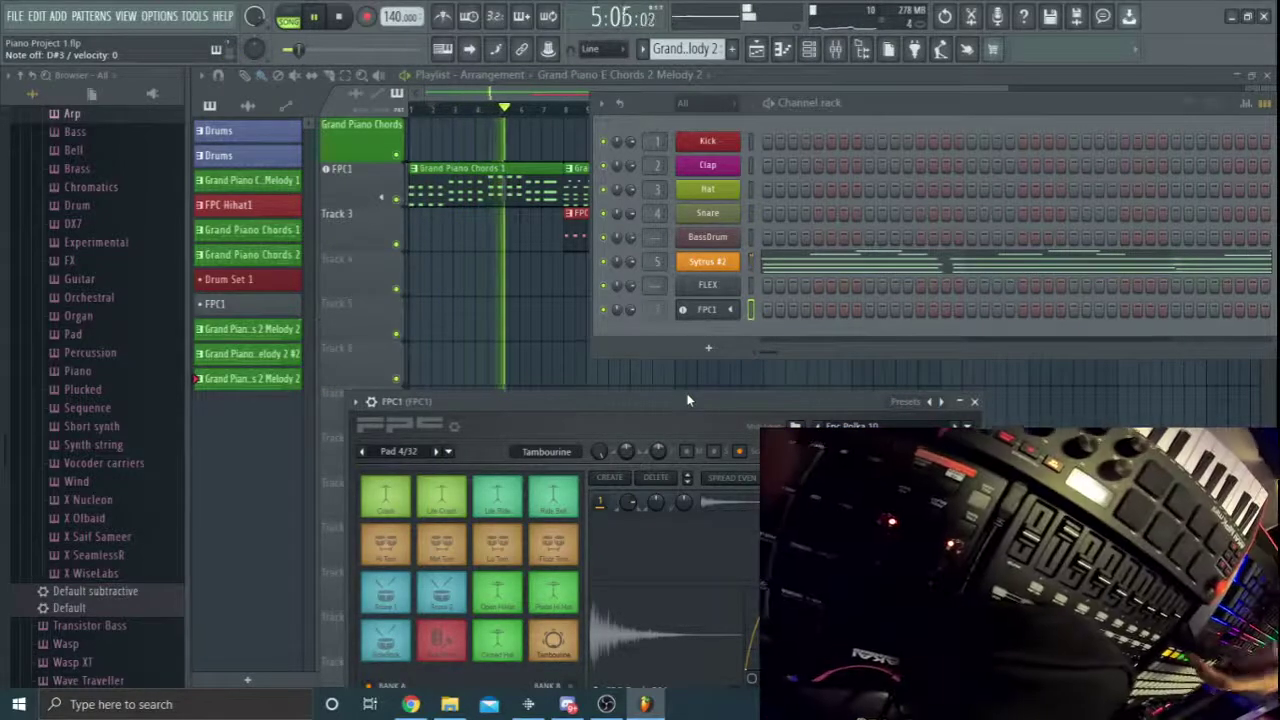
key(space)
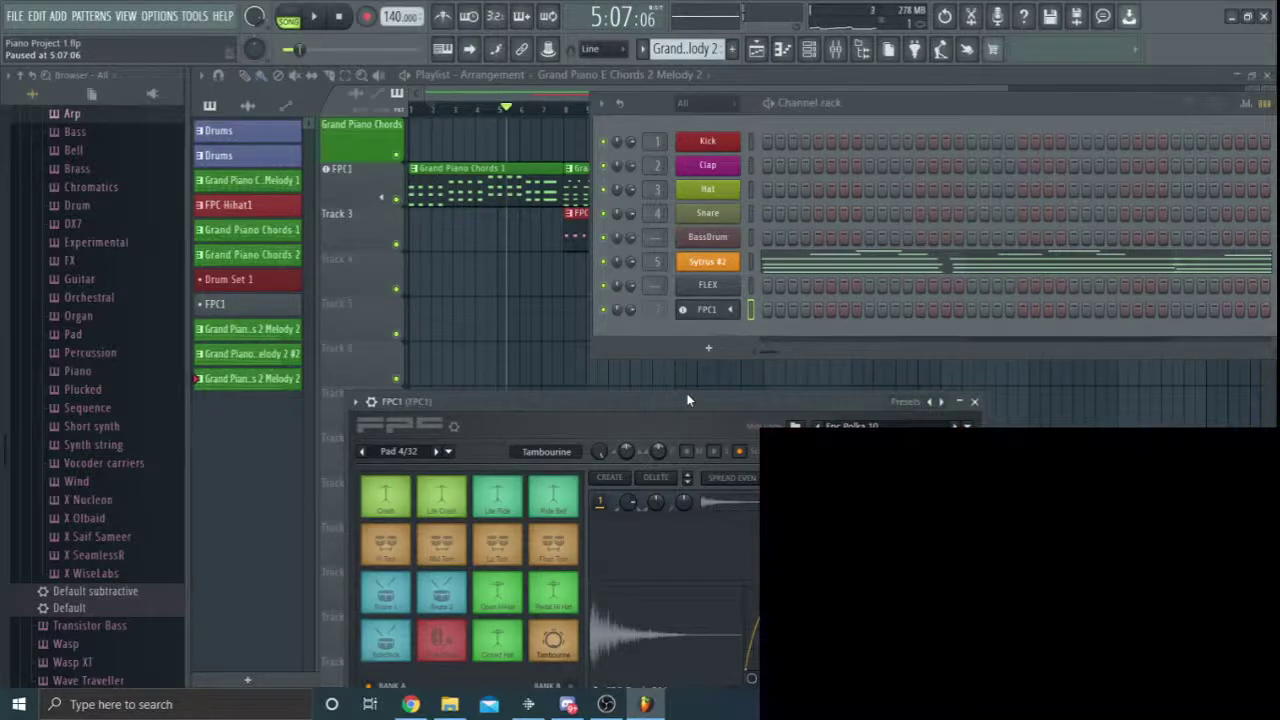
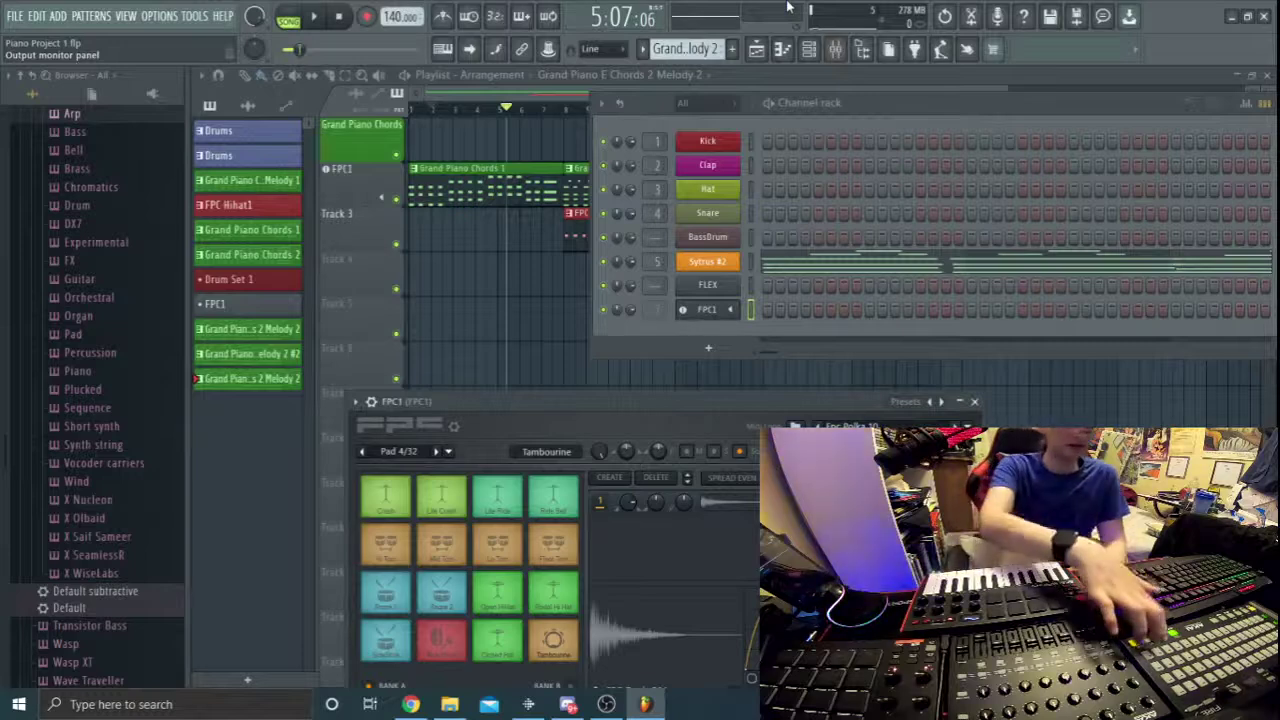
key(space)
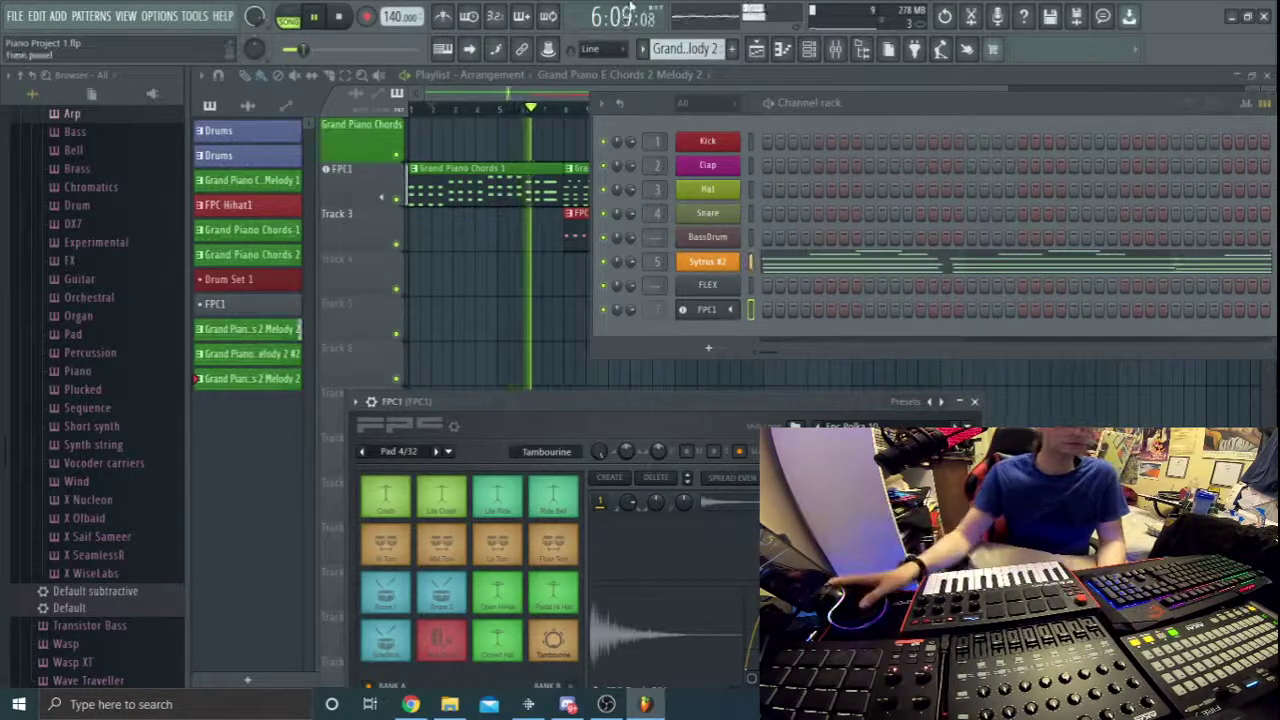
drag(1093, 104, 568, 451)
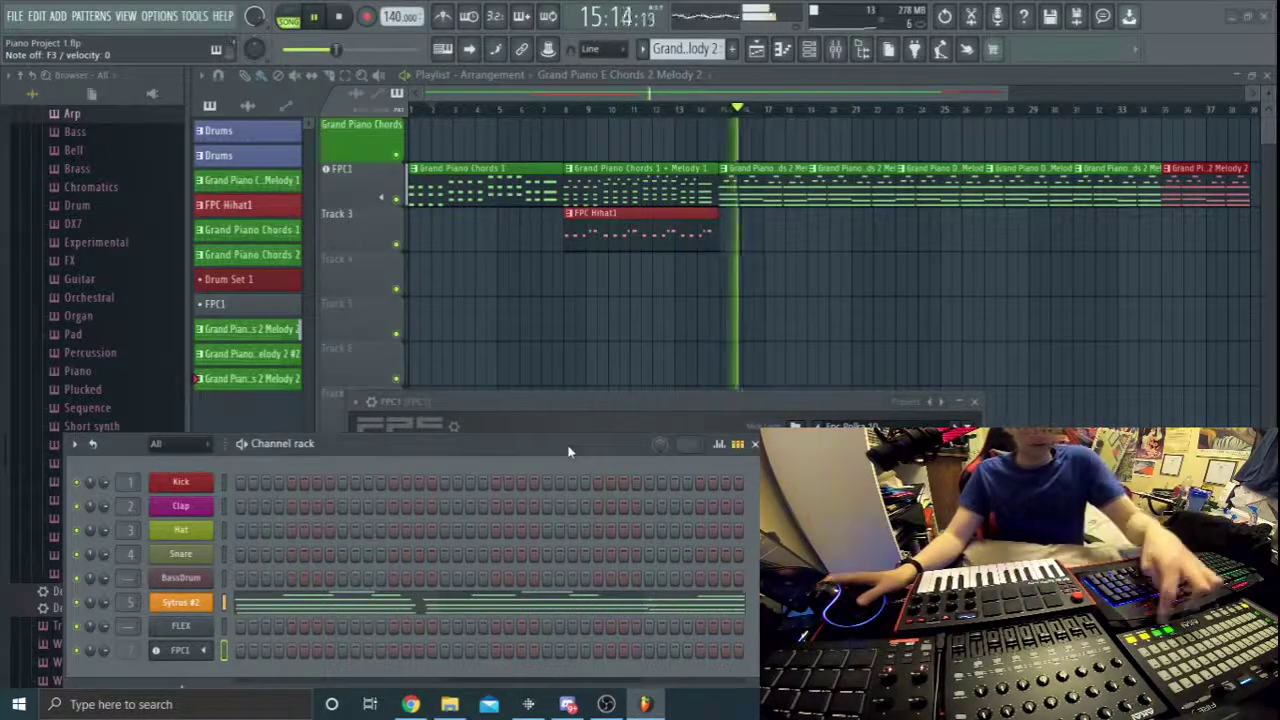
key(space)
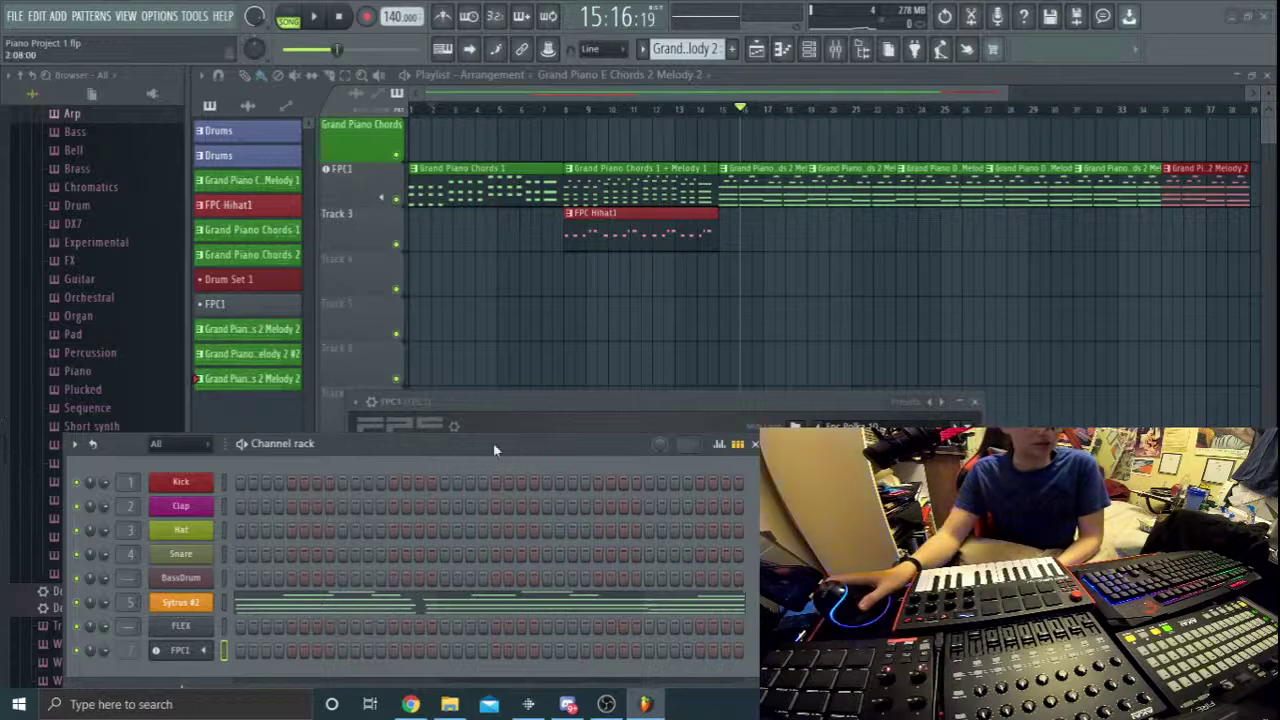
Move the channel rack up over the FPC1 window, switch to OBS to check the webcam capture, and return to FL Studio.
drag(493, 442, 562, 372)
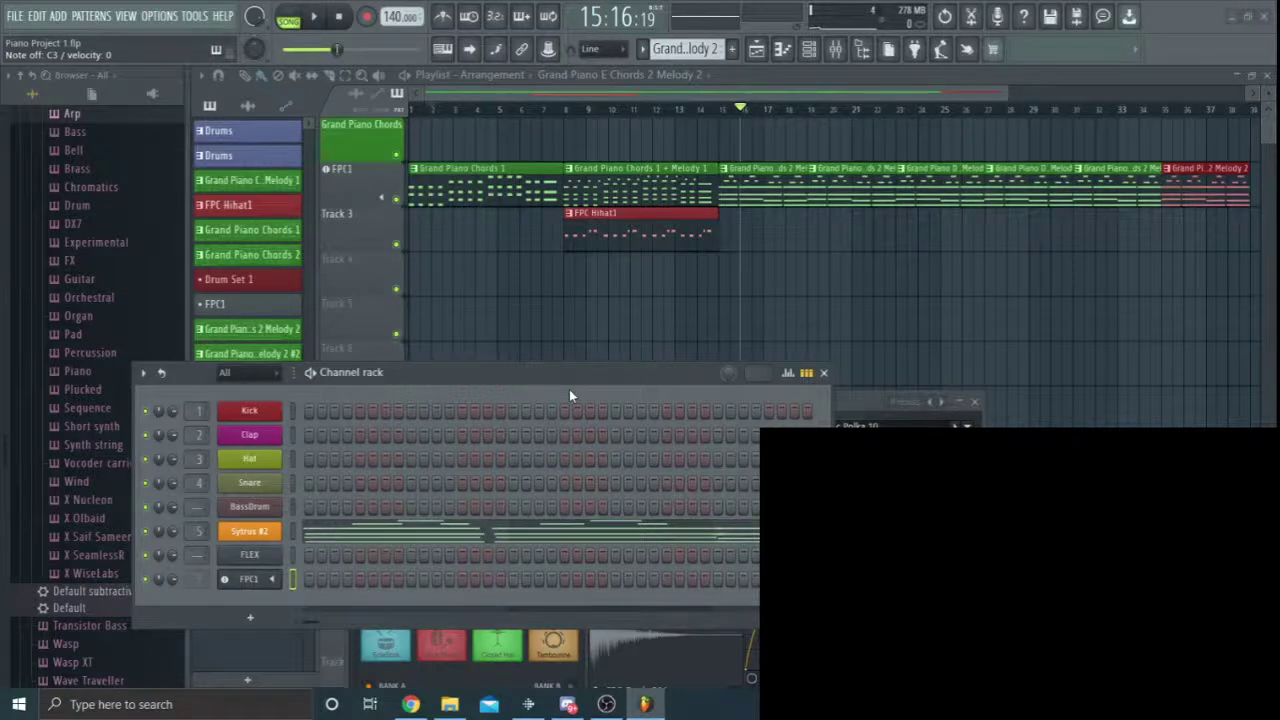
click(620, 702)
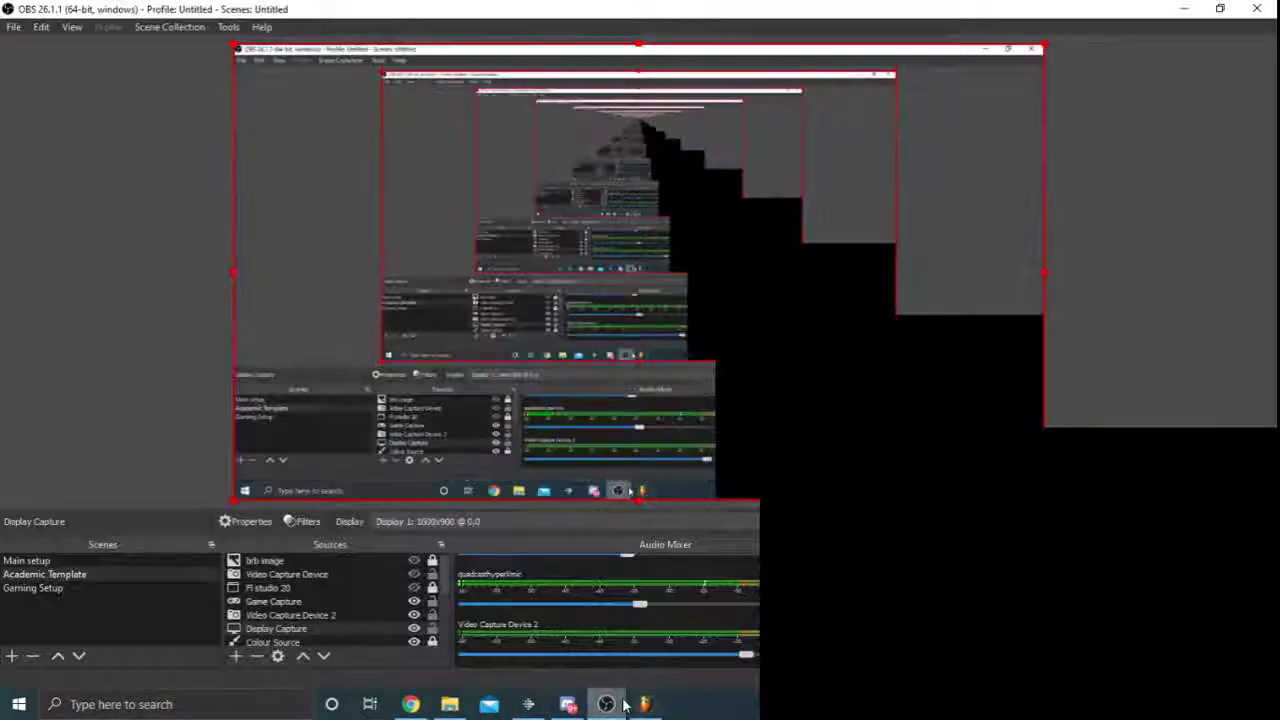
mouse_move(648, 704)
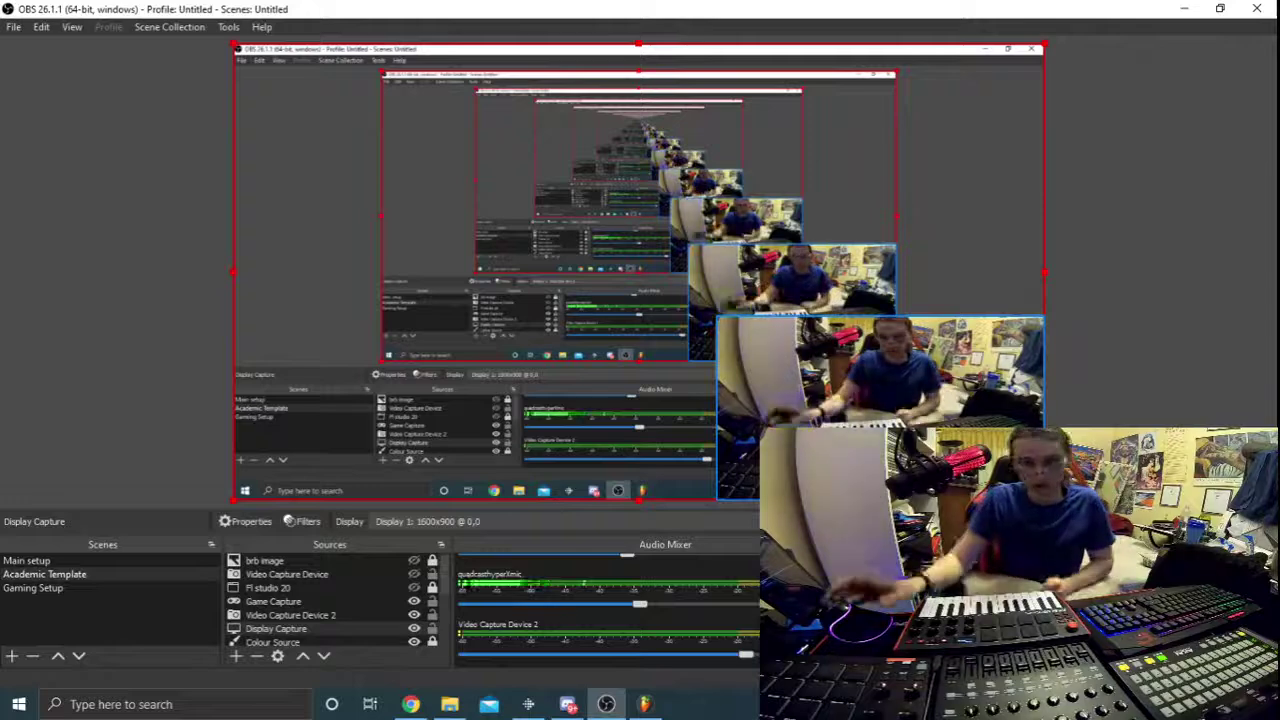
click(652, 705)
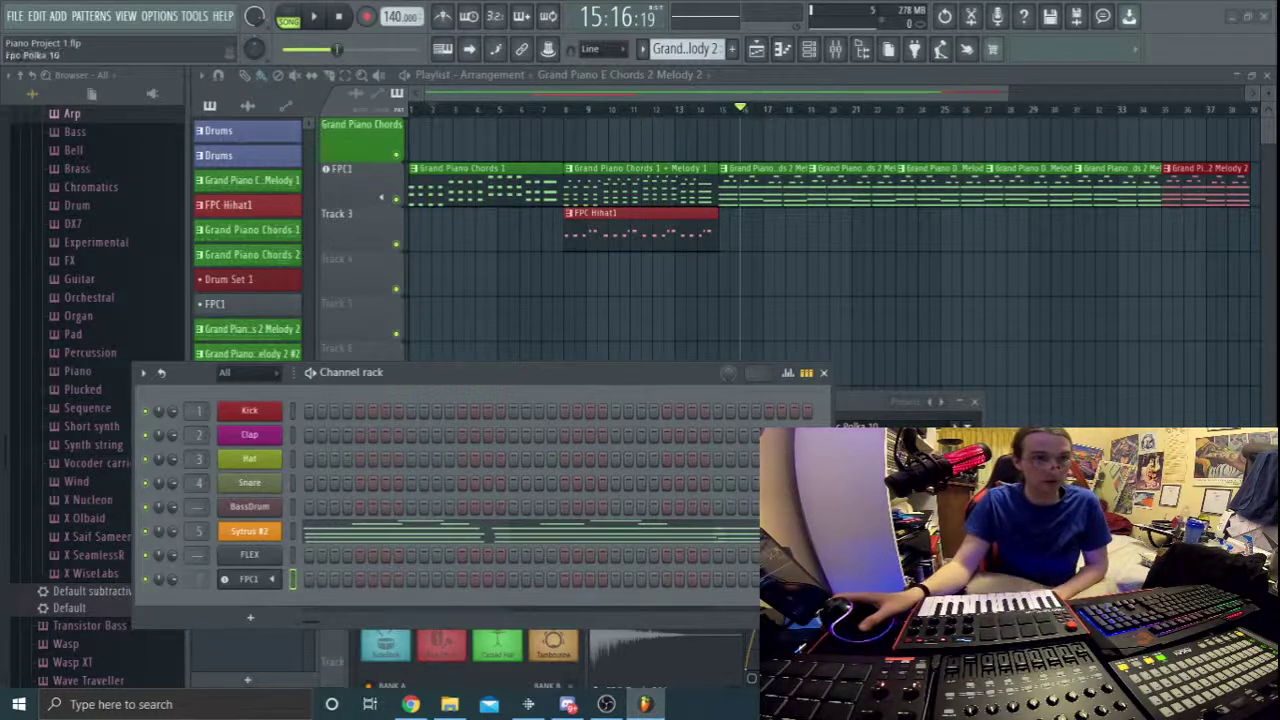
Move the FPC1 window and channel rack below the playlist clips, and play the arrangement from bar 1.
drag(852, 404, 1148, 377)
drag(673, 389, 863, 461)
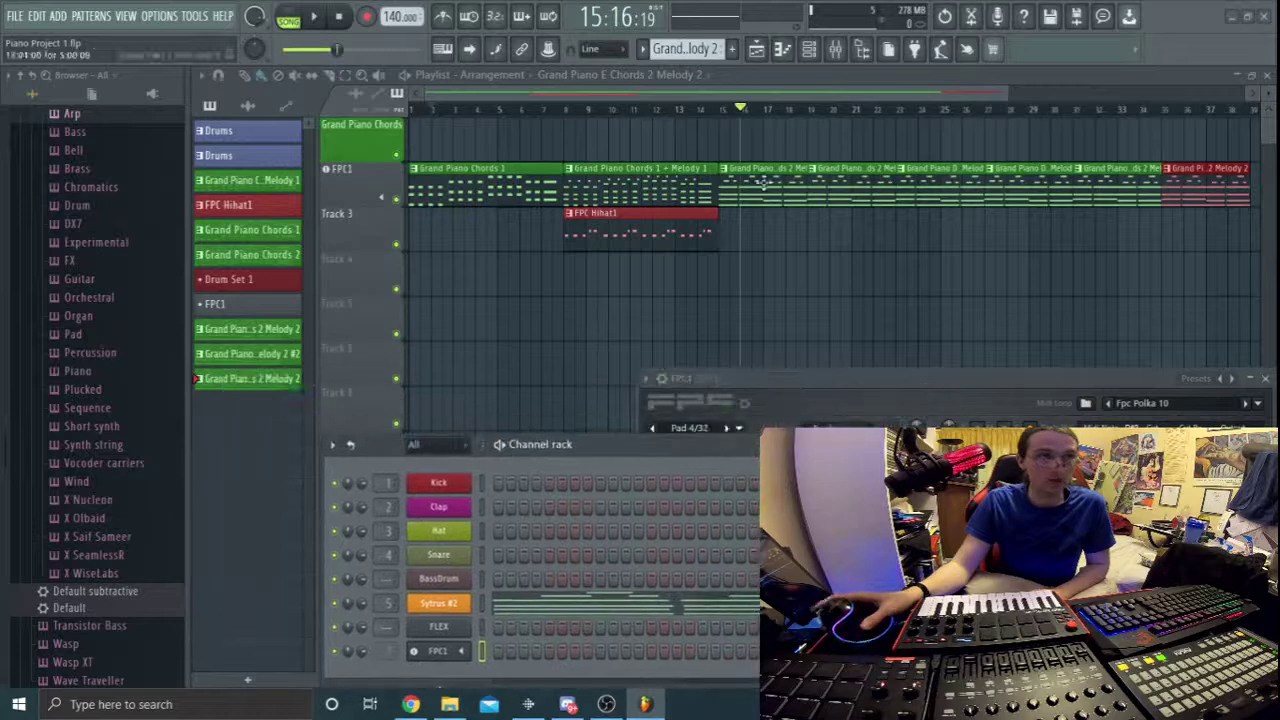
drag(745, 117, 430, 137)
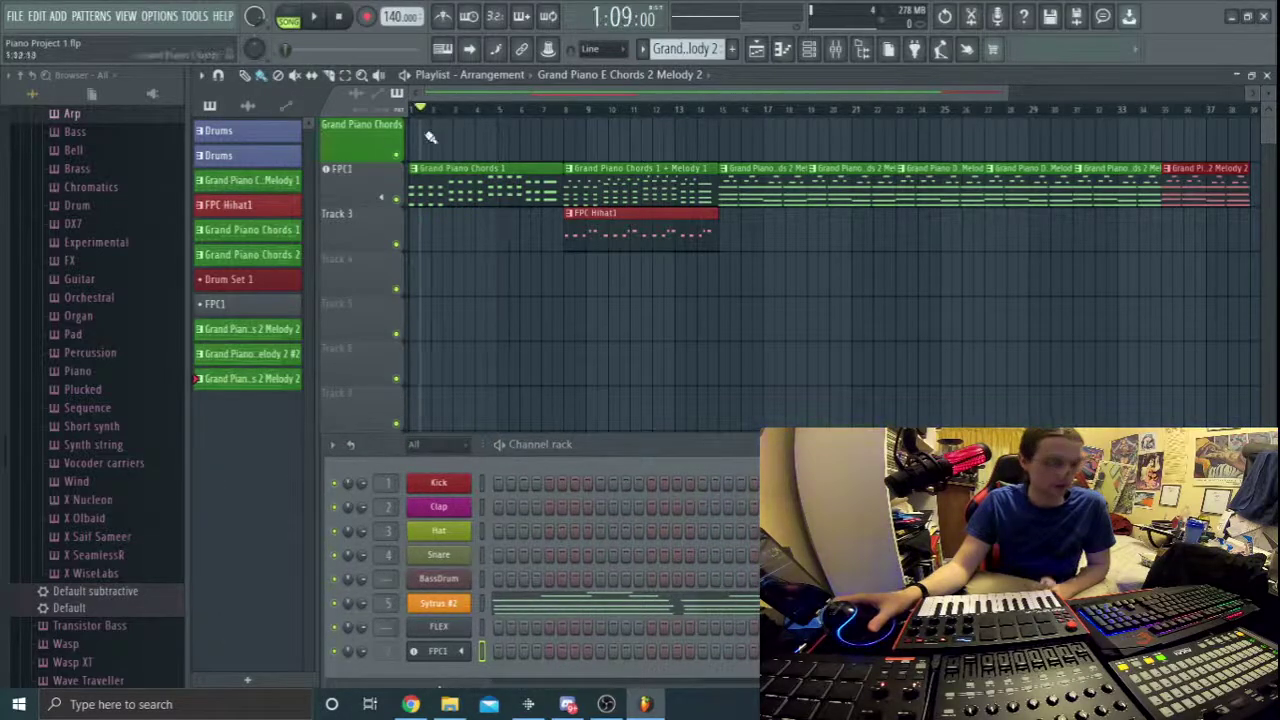
key(space)
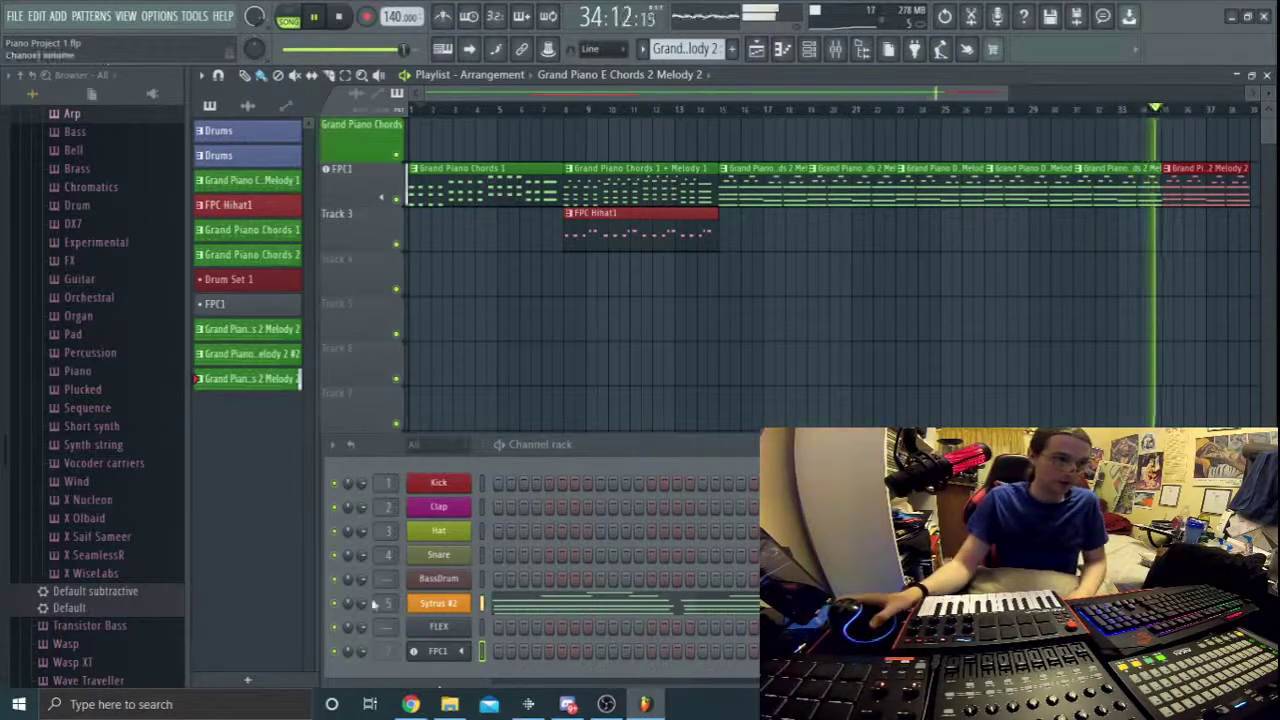
Bring up the FPC1 instrument with its drum pads above the lowered channel rack, and stop playback.
click(438, 651)
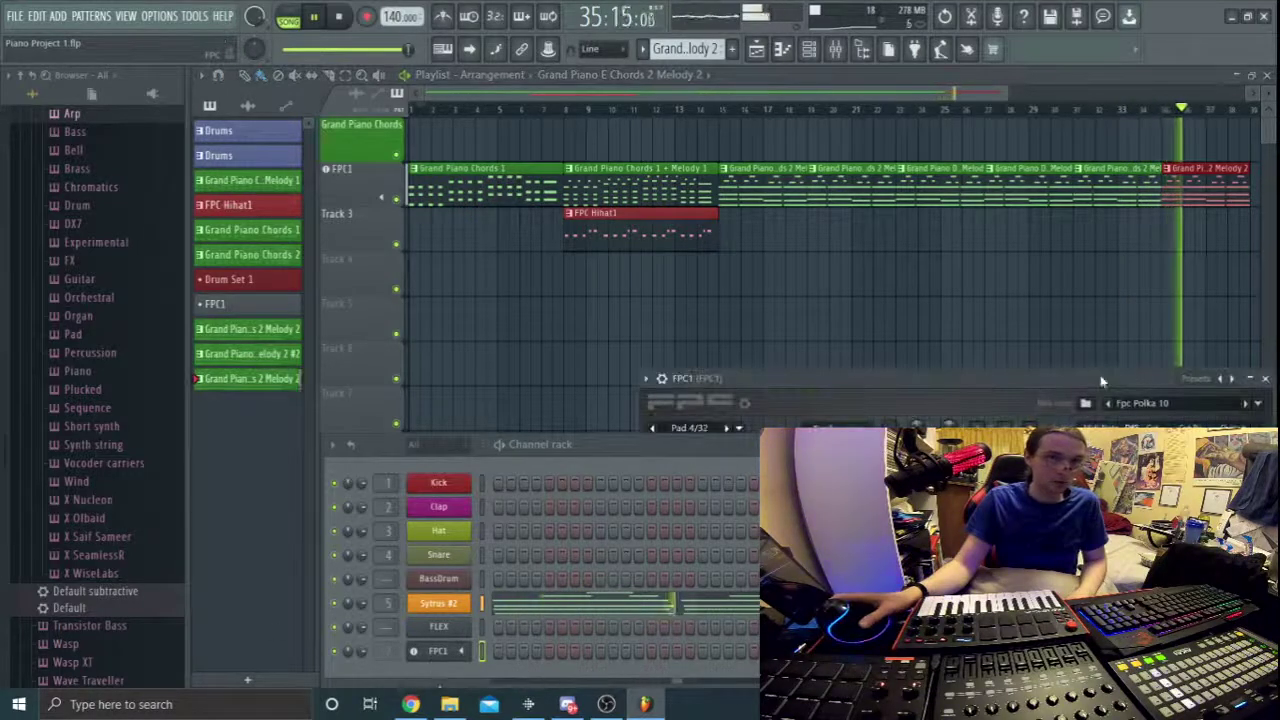
drag(990, 201, 1021, 233)
drag(540, 444, 545, 600)
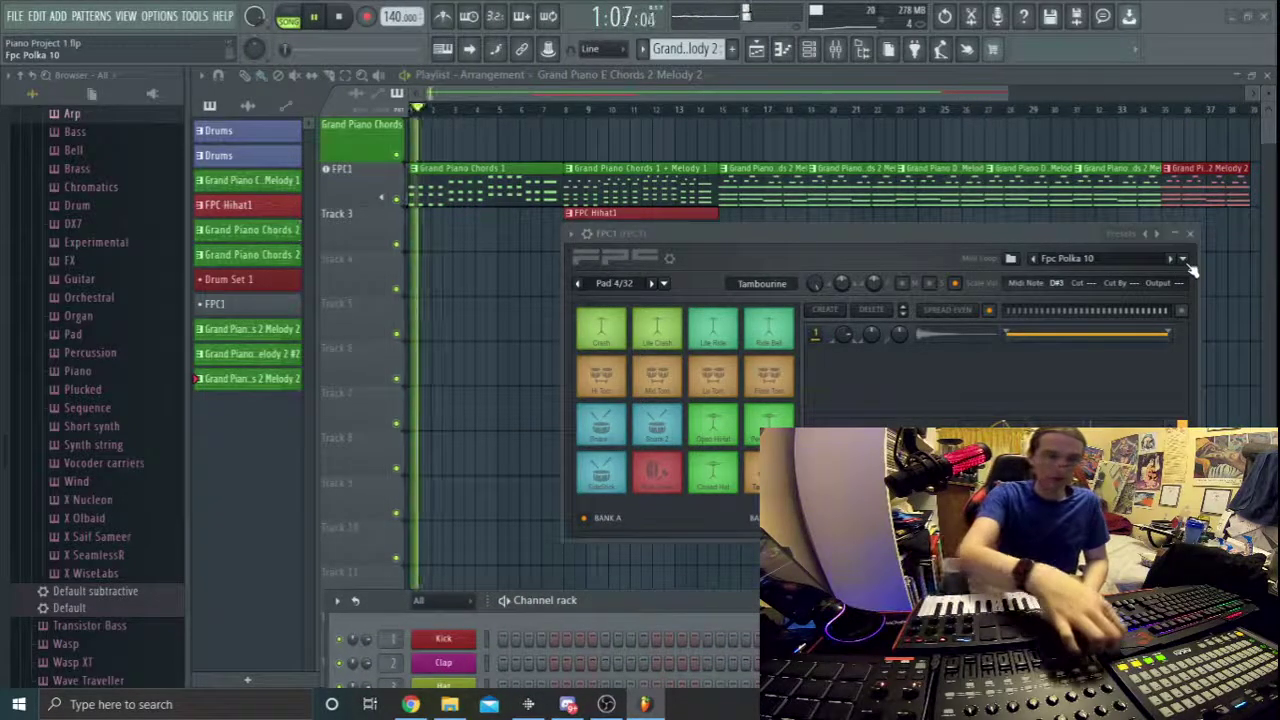
key(space)
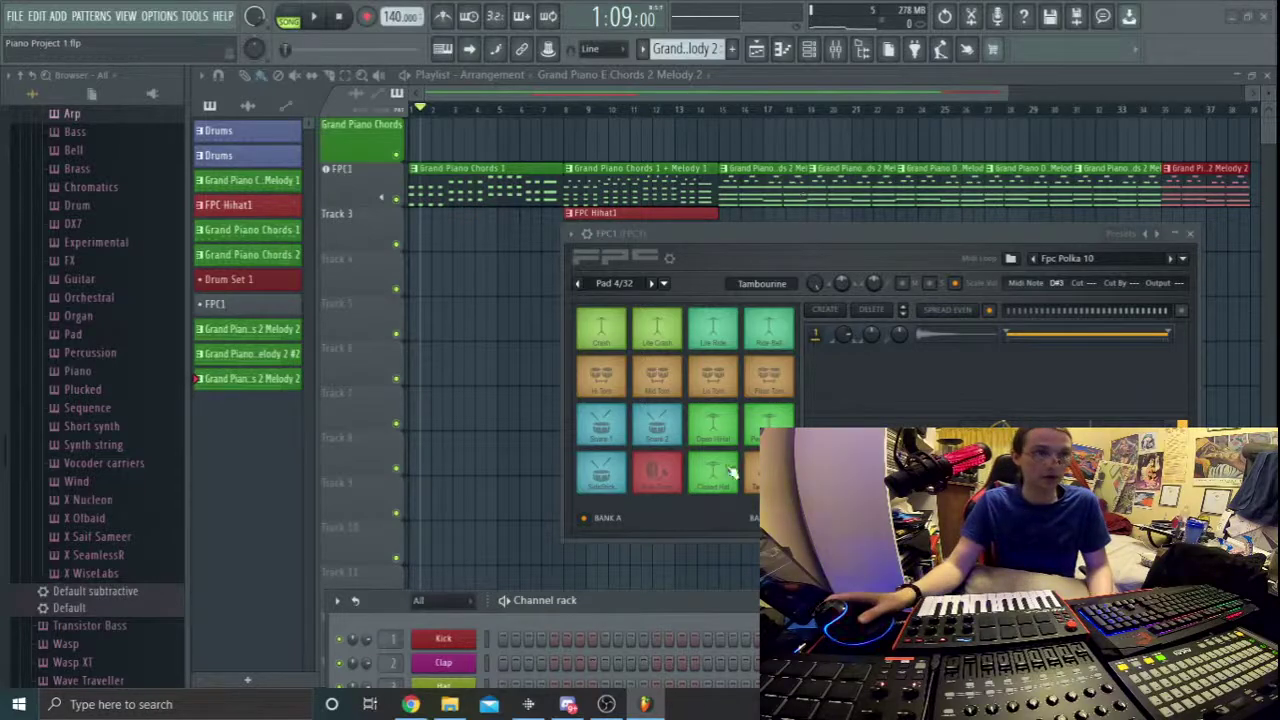
Open the Sytrus #2 notes in the piano roll together with its synth window, and reposition the channel rack around them.
drag(717, 600, 706, 519)
click(718, 518)
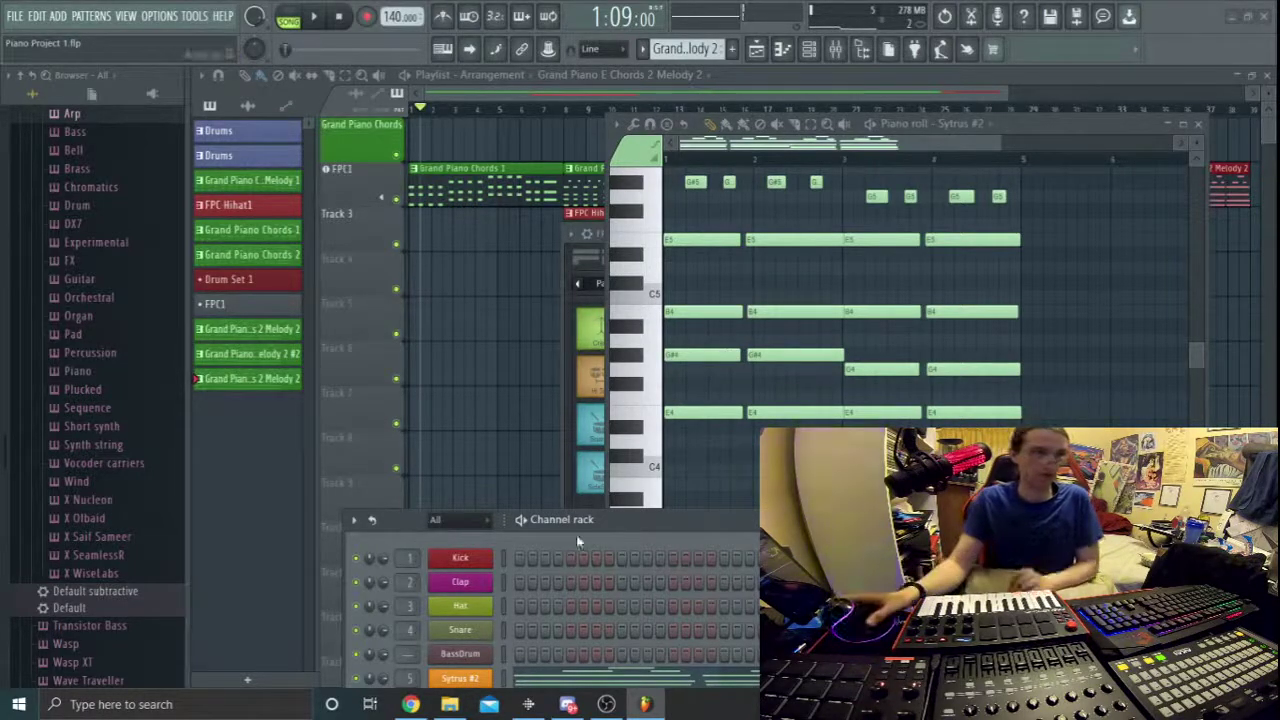
click(459, 679)
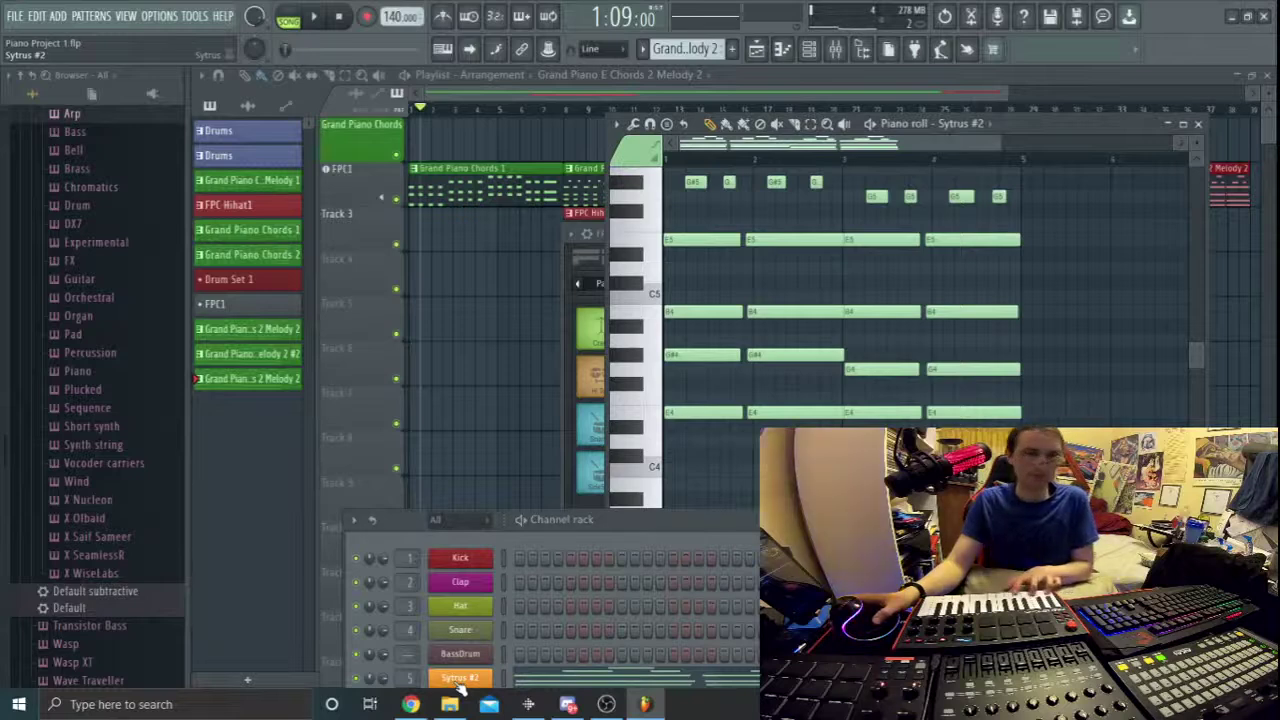
drag(615, 520, 692, 260)
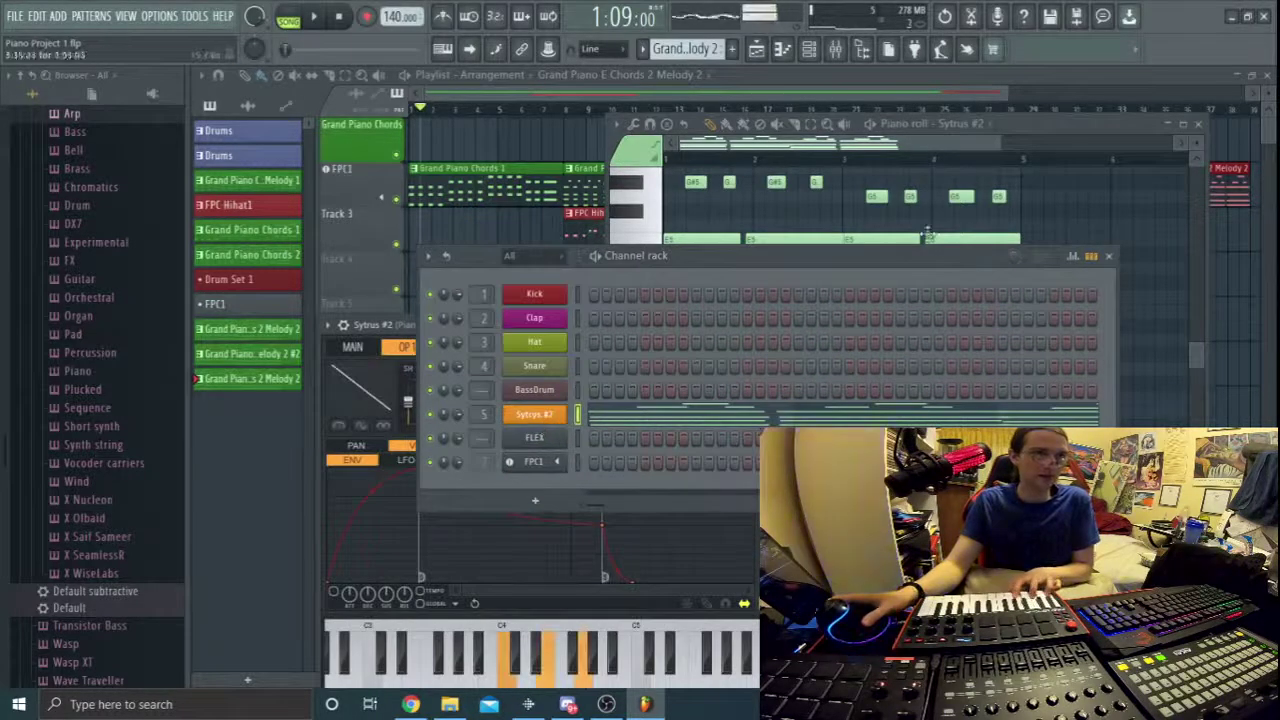
drag(928, 255, 880, 461)
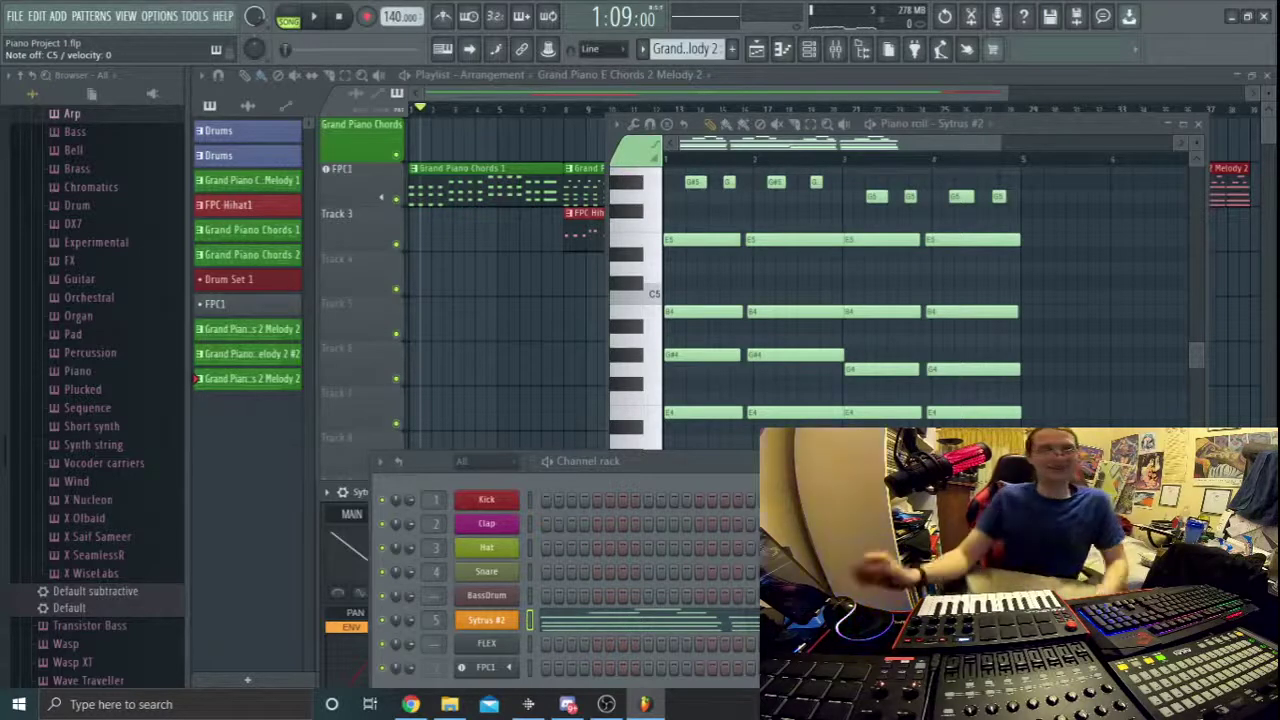
Return from the piano roll to the playlist and move the playback position to bar 15.
drag(1043, 128, 978, 391)
click(629, 110)
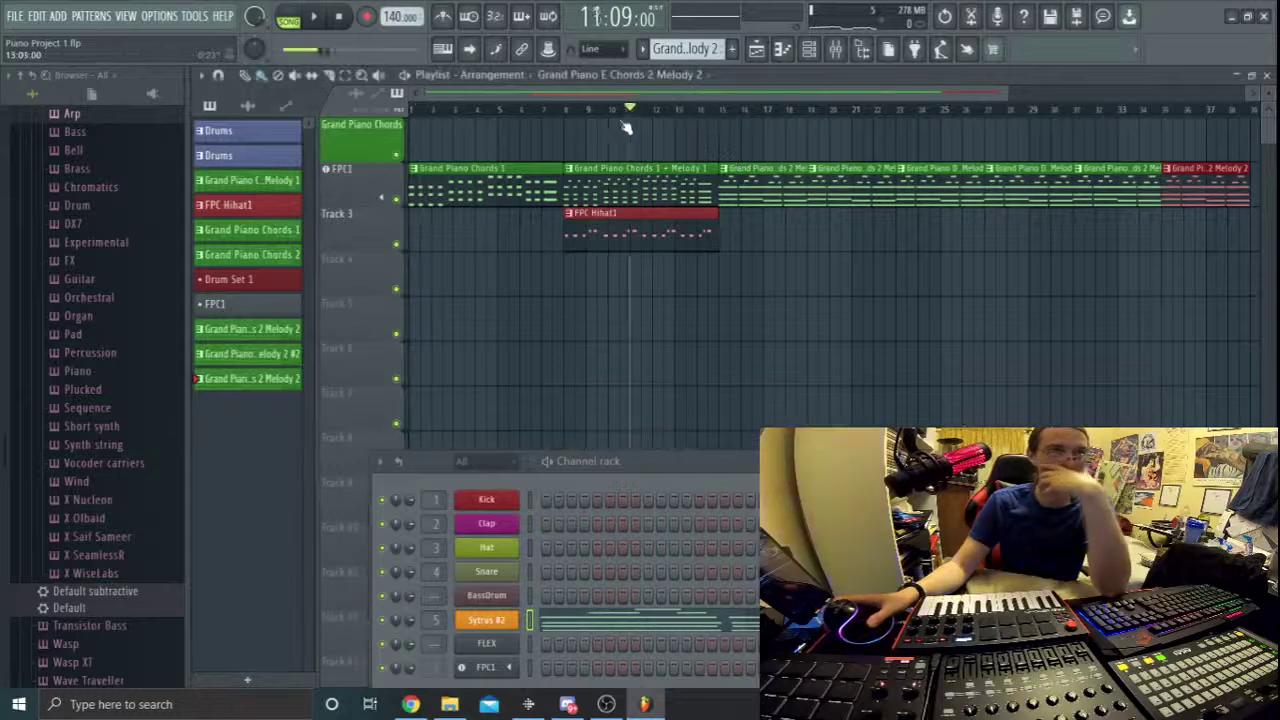
drag(625, 127, 975, 148)
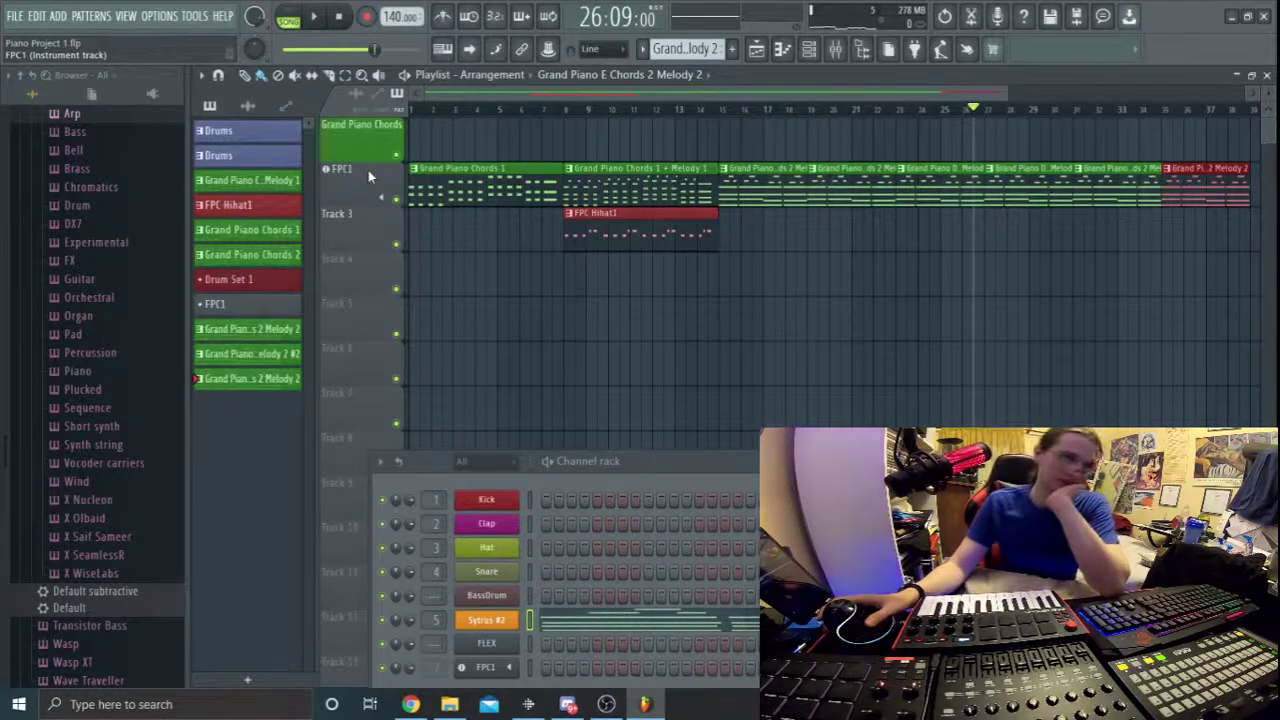
drag(690, 125, 736, 152)
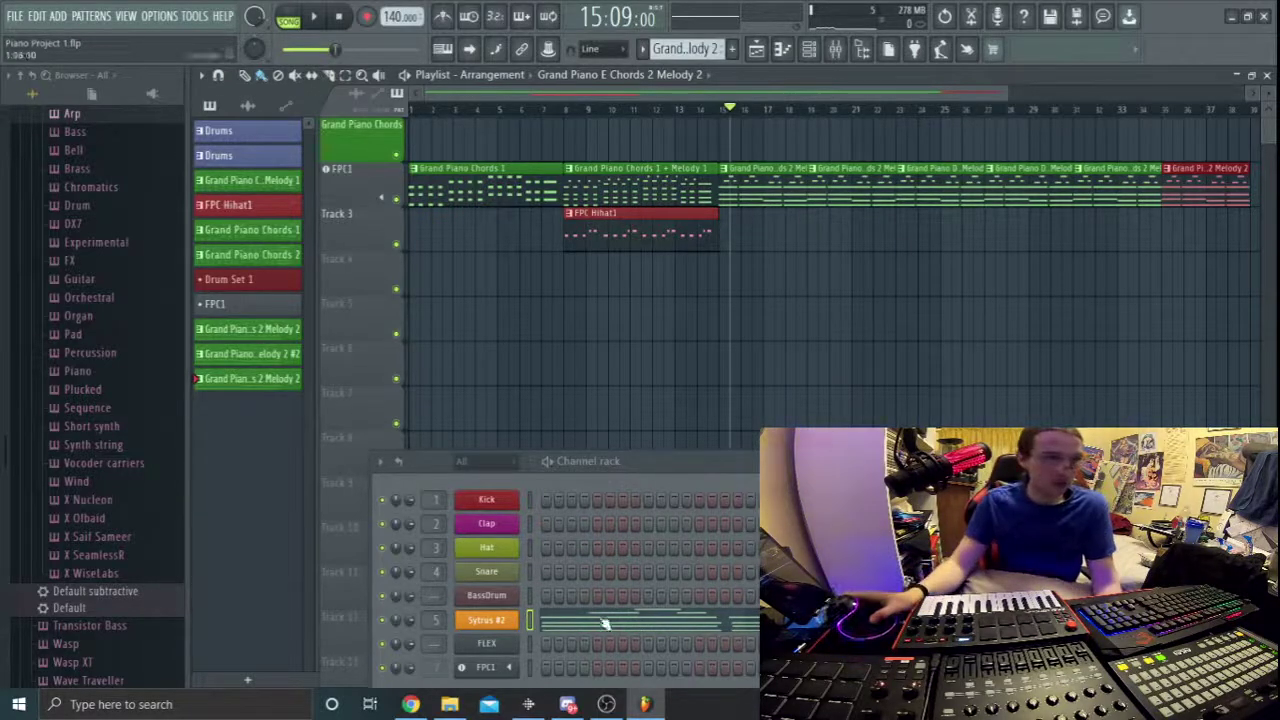
Open the FPC1 drum instrument and place its window below the playlist clips, with the channel rack beneath it.
drag(470, 462, 546, 352)
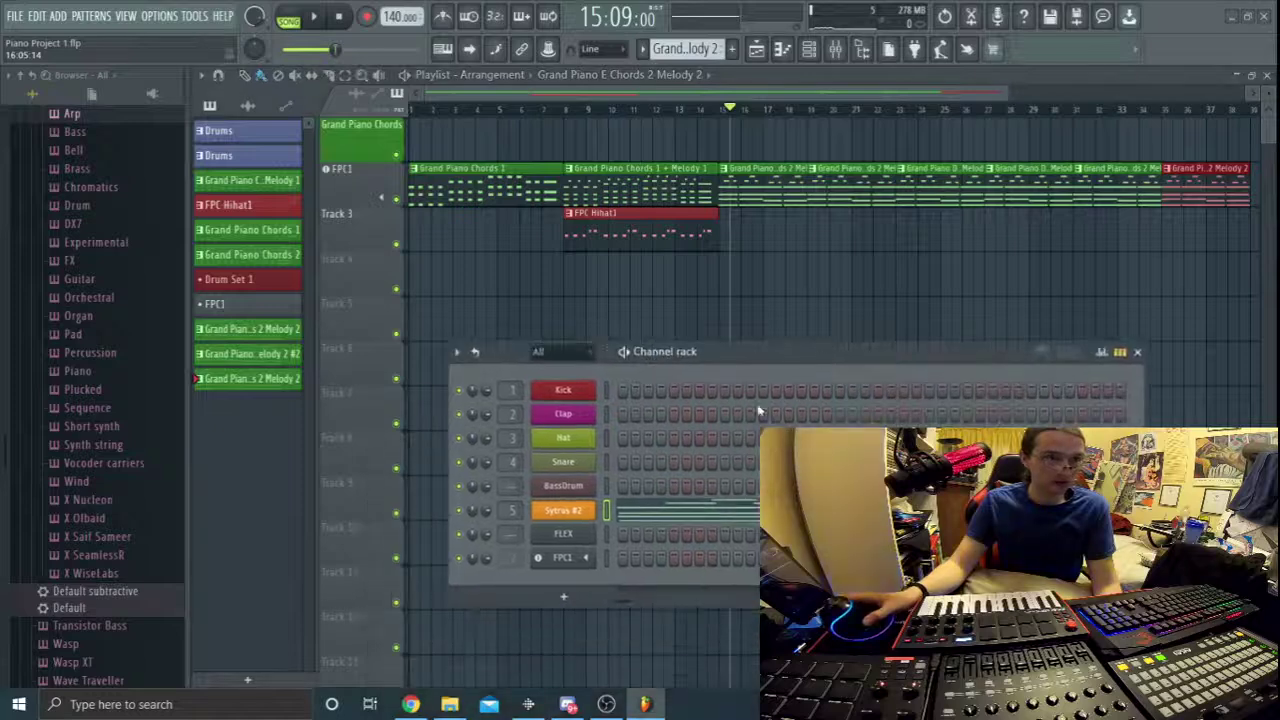
click(558, 559)
drag(653, 562, 651, 565)
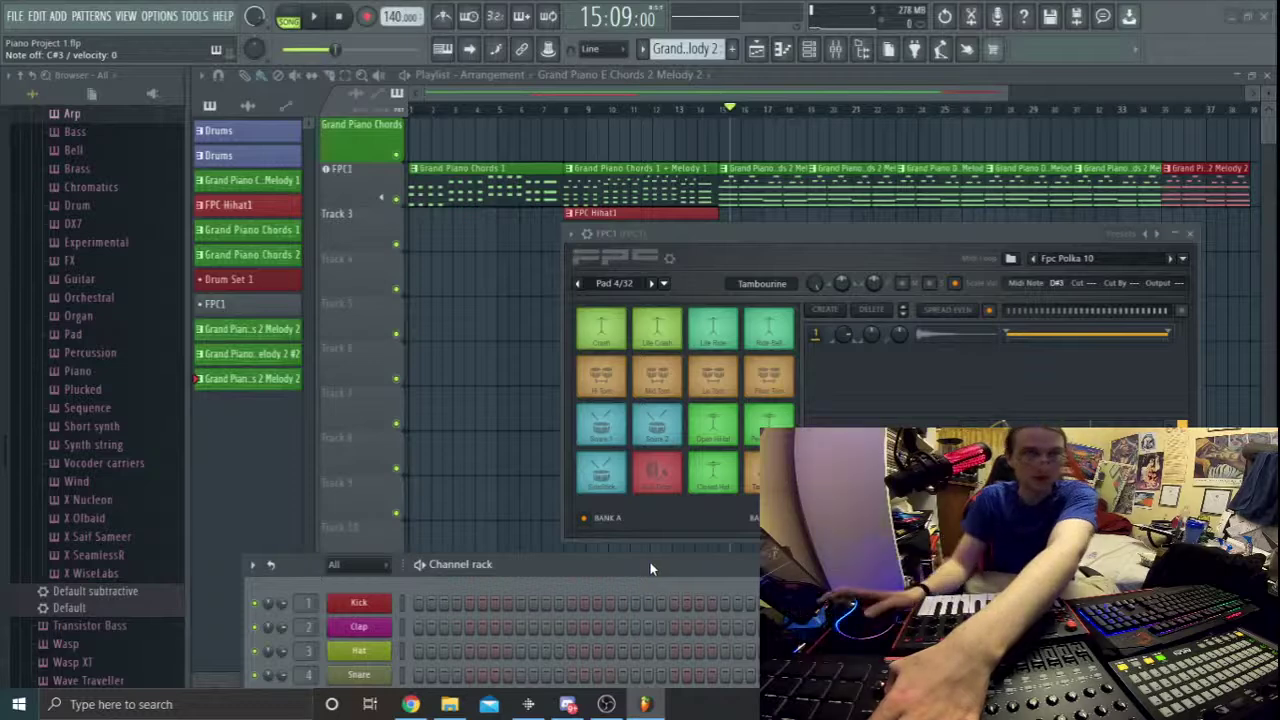
mouse_move(779, 245)
mouse_down()
mouse_move(808, 383)
mouse_move(767, 287)
mouse_move(775, 265)
mouse_up()
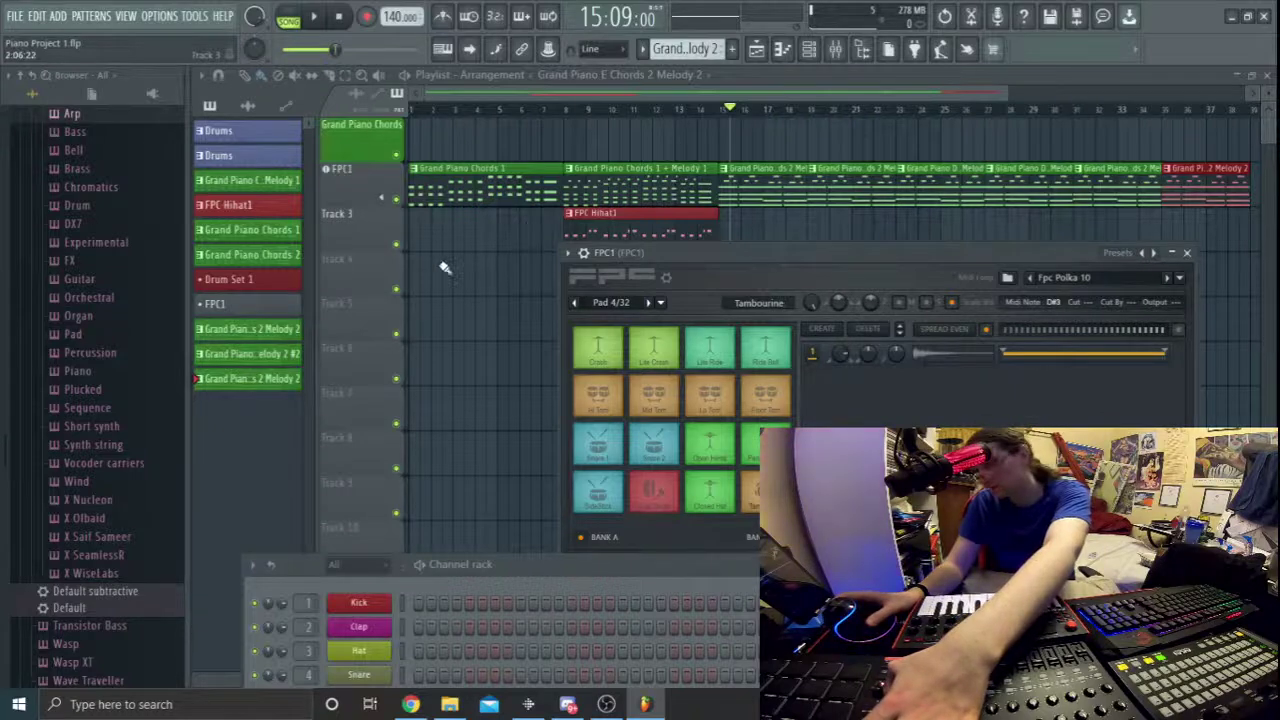
drag(899, 252, 1031, 378)
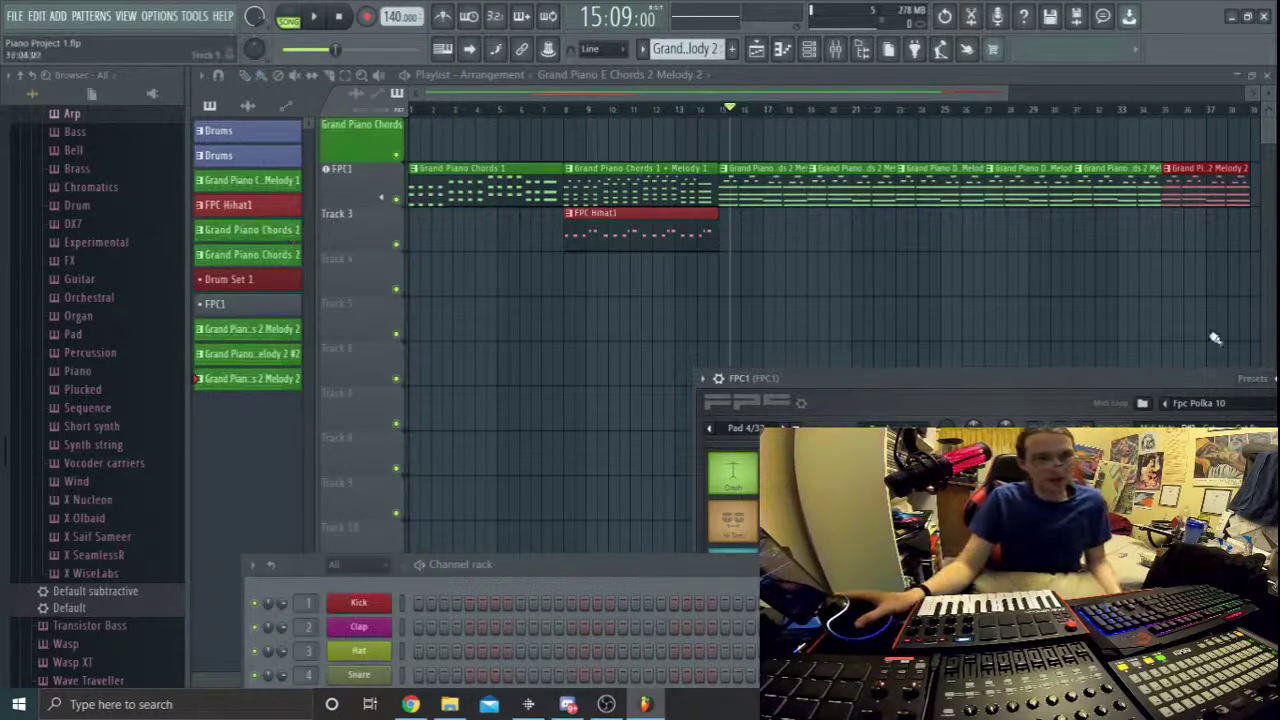
drag(1127, 382, 1068, 265)
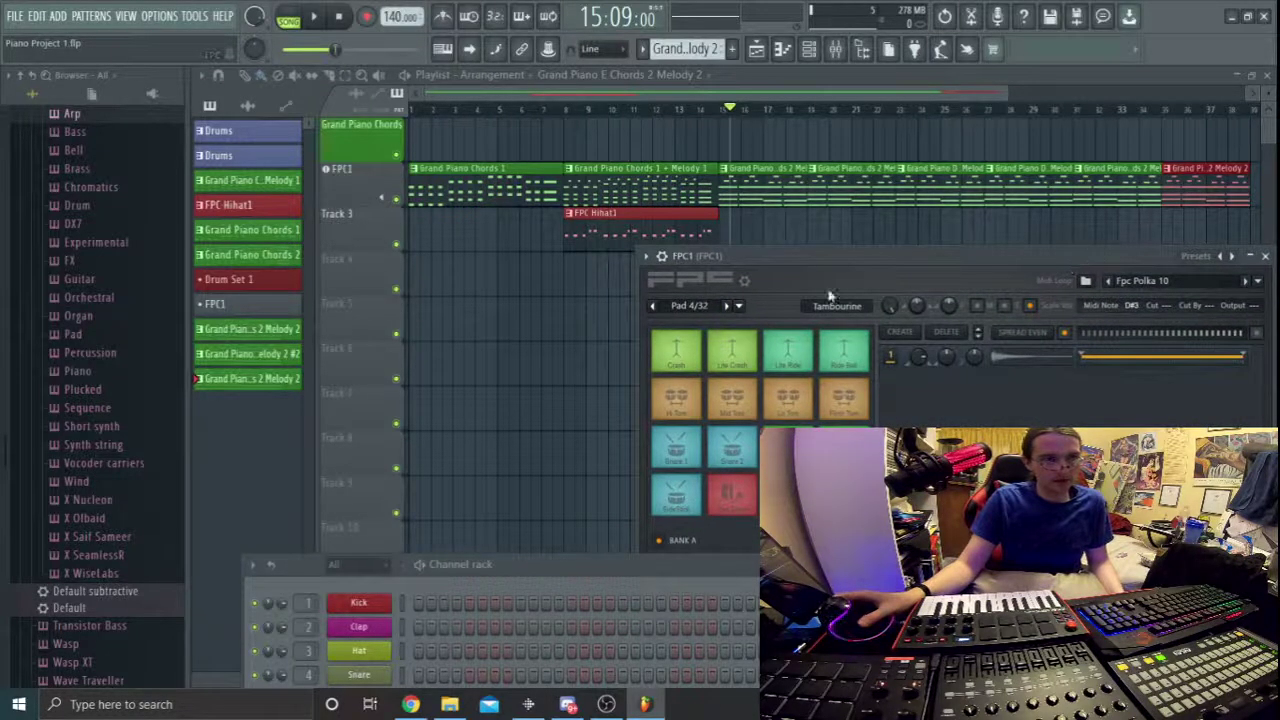
drag(500, 564, 608, 526)
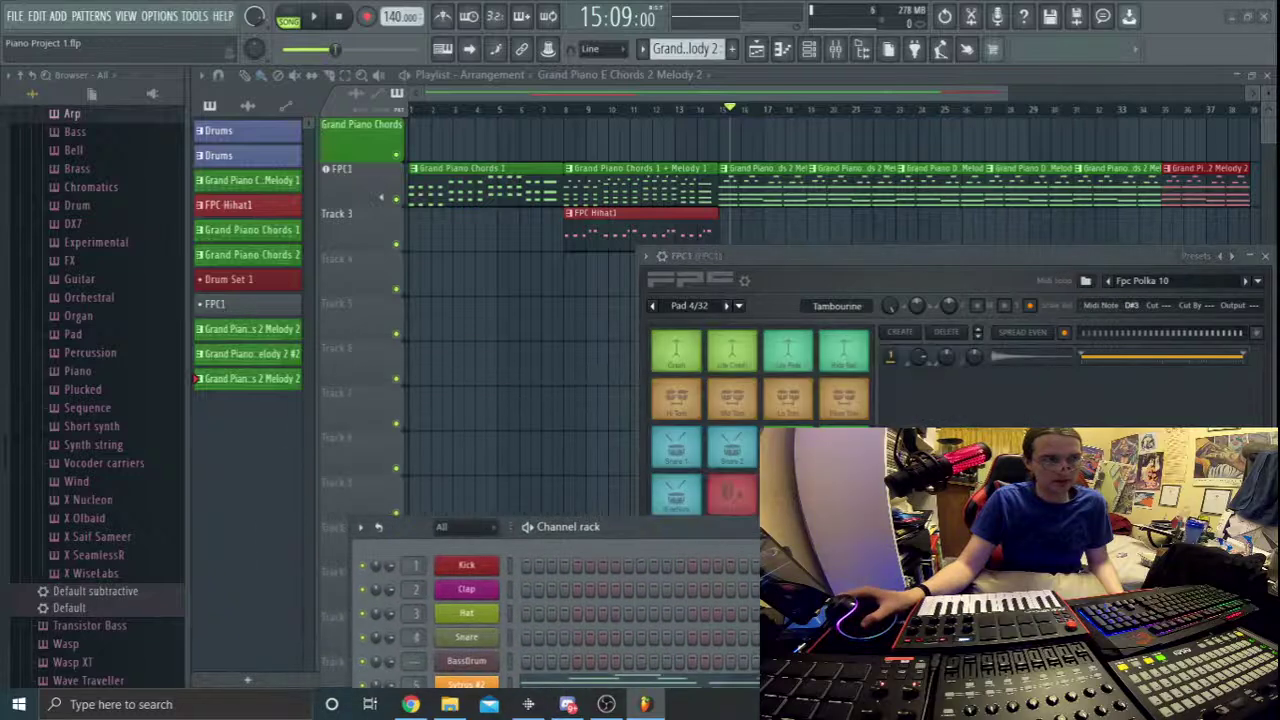
Select the FPC1 pattern, reopen its drum instrument, and move the channel rack below the drum pads.
click(215, 304)
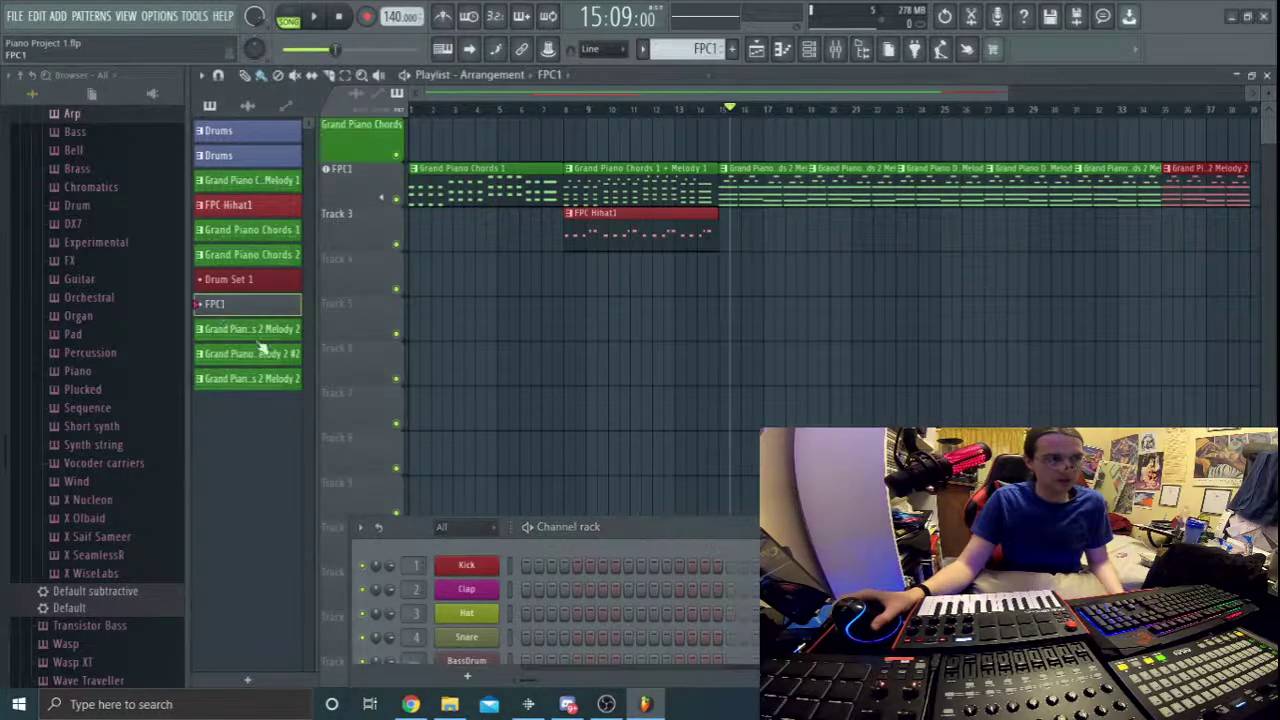
drag(727, 533, 829, 325)
scroll(565, 415, down, 3)
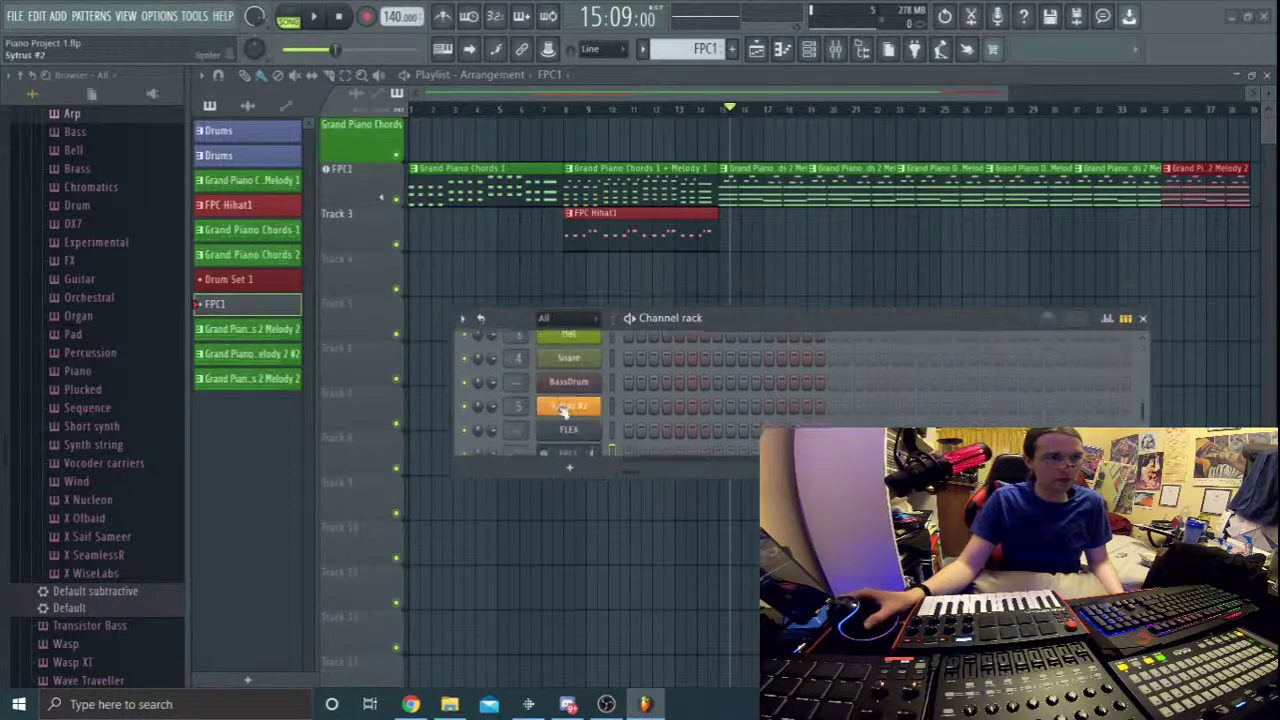
scroll(568, 432, down, 1)
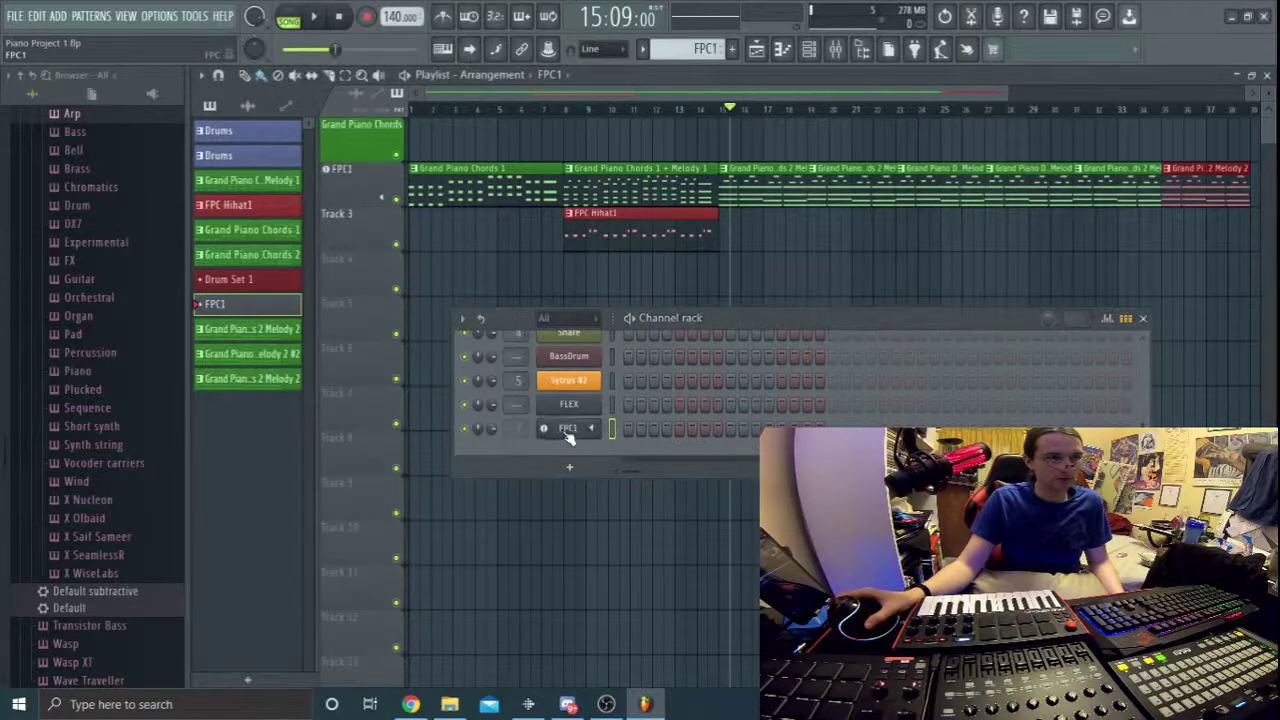
click(567, 428)
drag(880, 318, 773, 575)
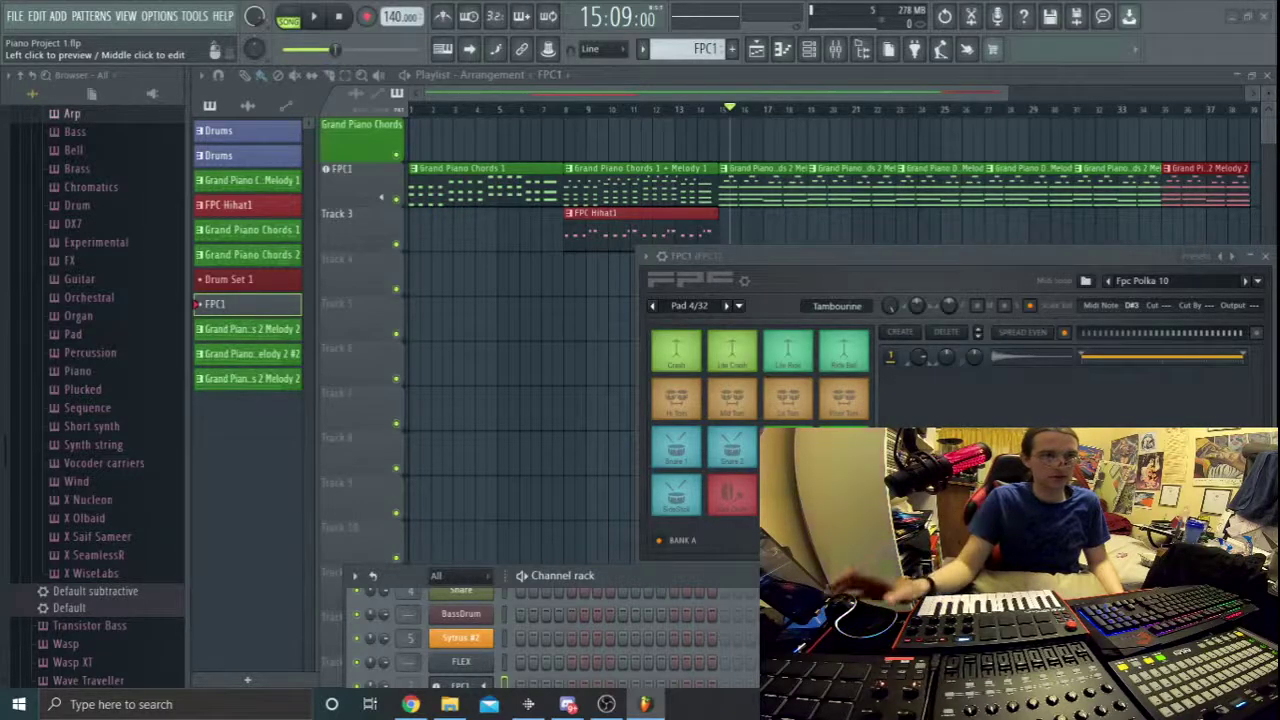
Move the playback position to bar 1 and add Kick hits on steps 1, 5, 9 and 13 of the FPC1 pattern.
drag(463, 108, 412, 108)
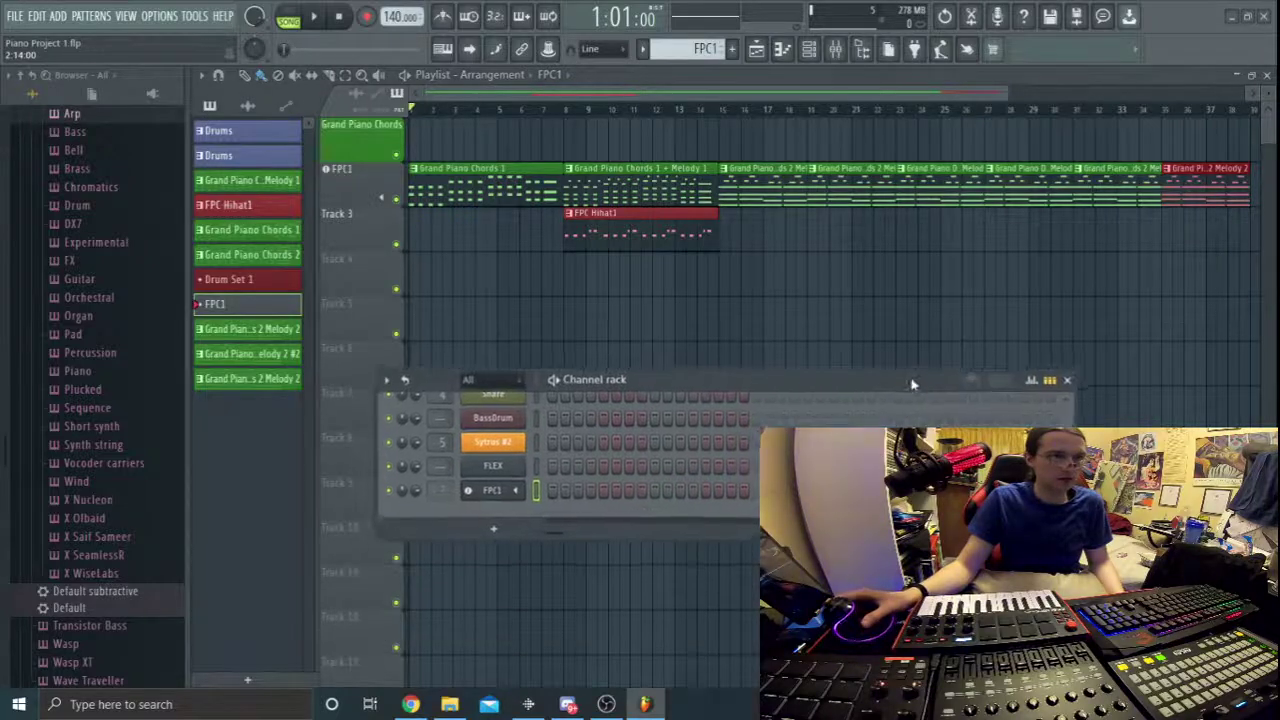
scroll(694, 453, up, 4)
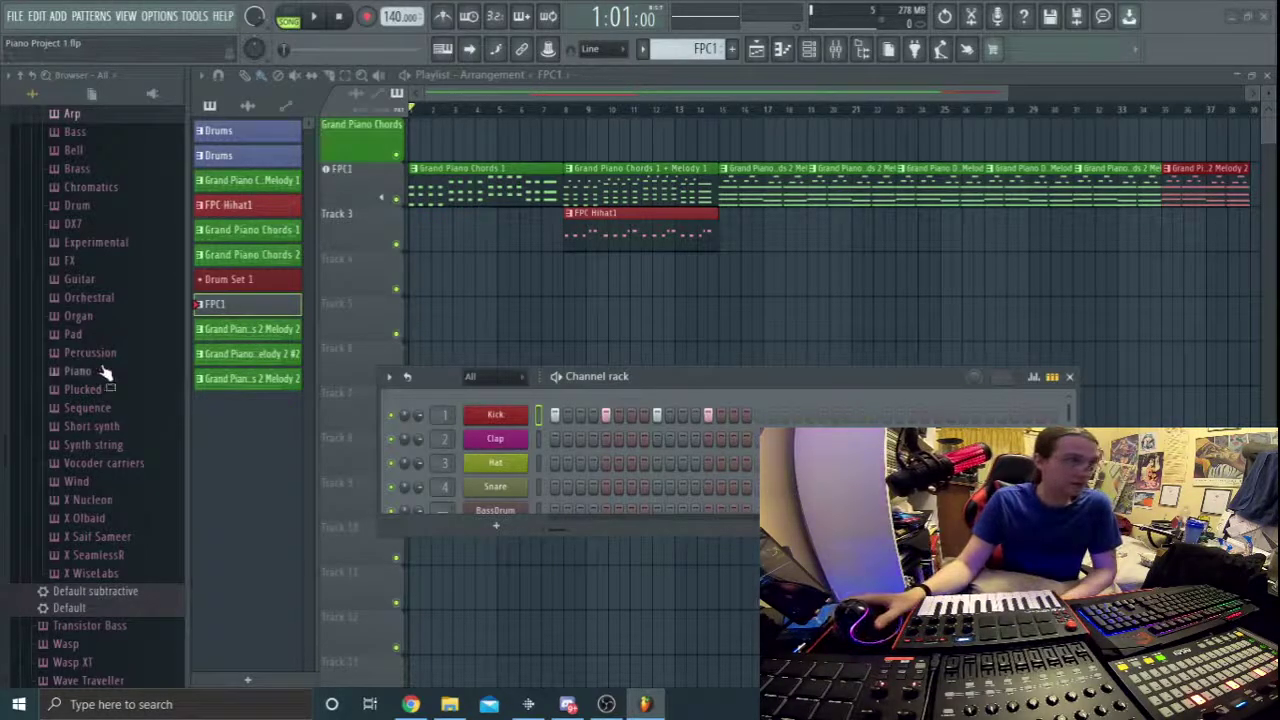
Recolour the FPC1 pattern red (#A03836).
right_click(236, 308)
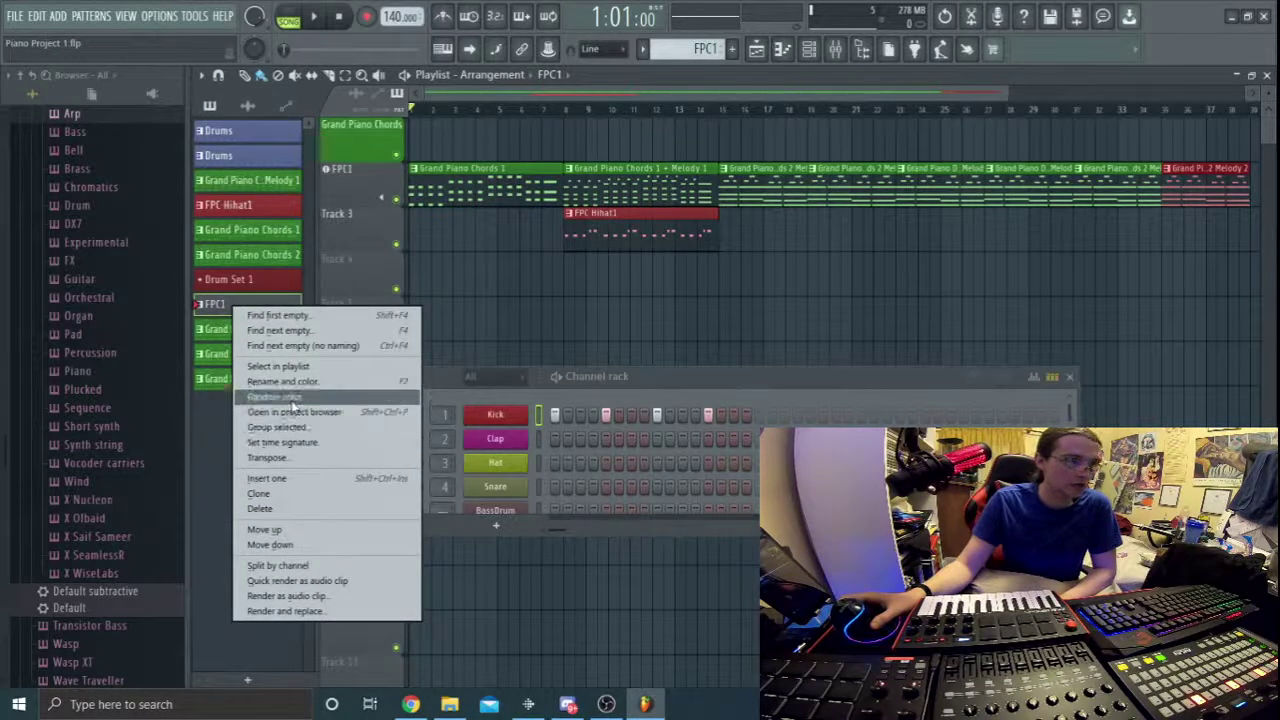
click(250, 306)
right_click(251, 306)
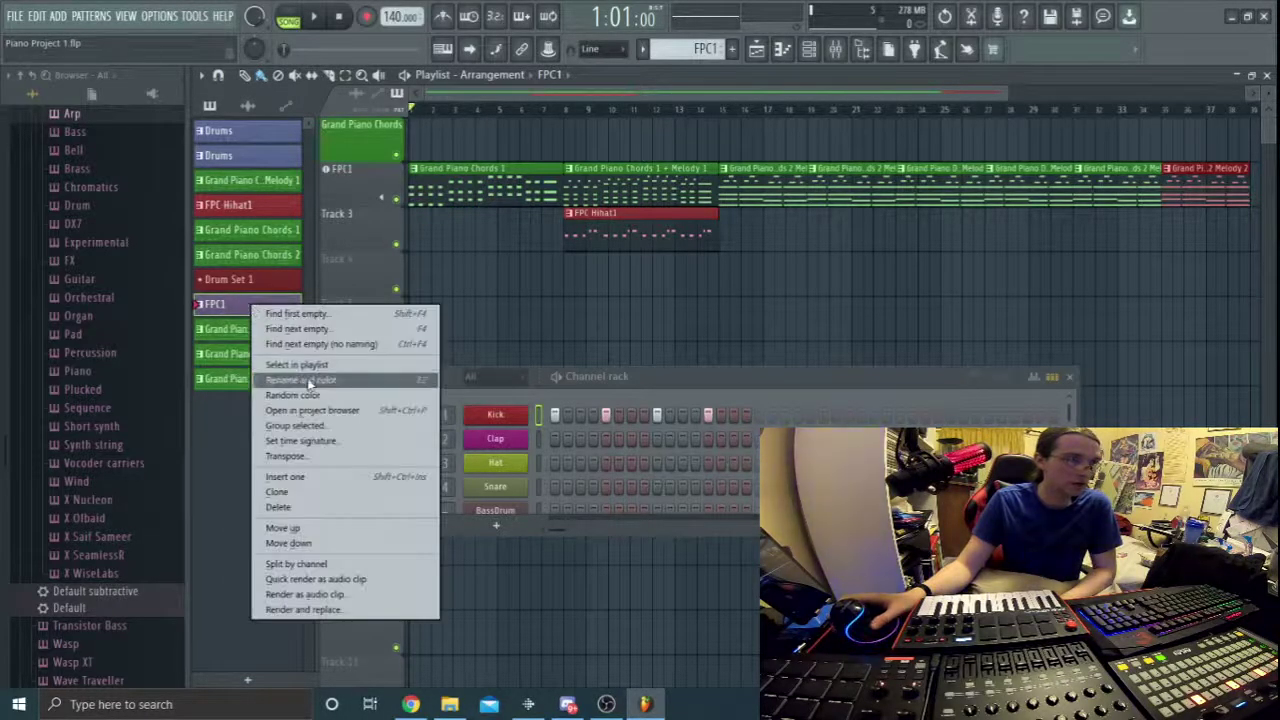
click(316, 382)
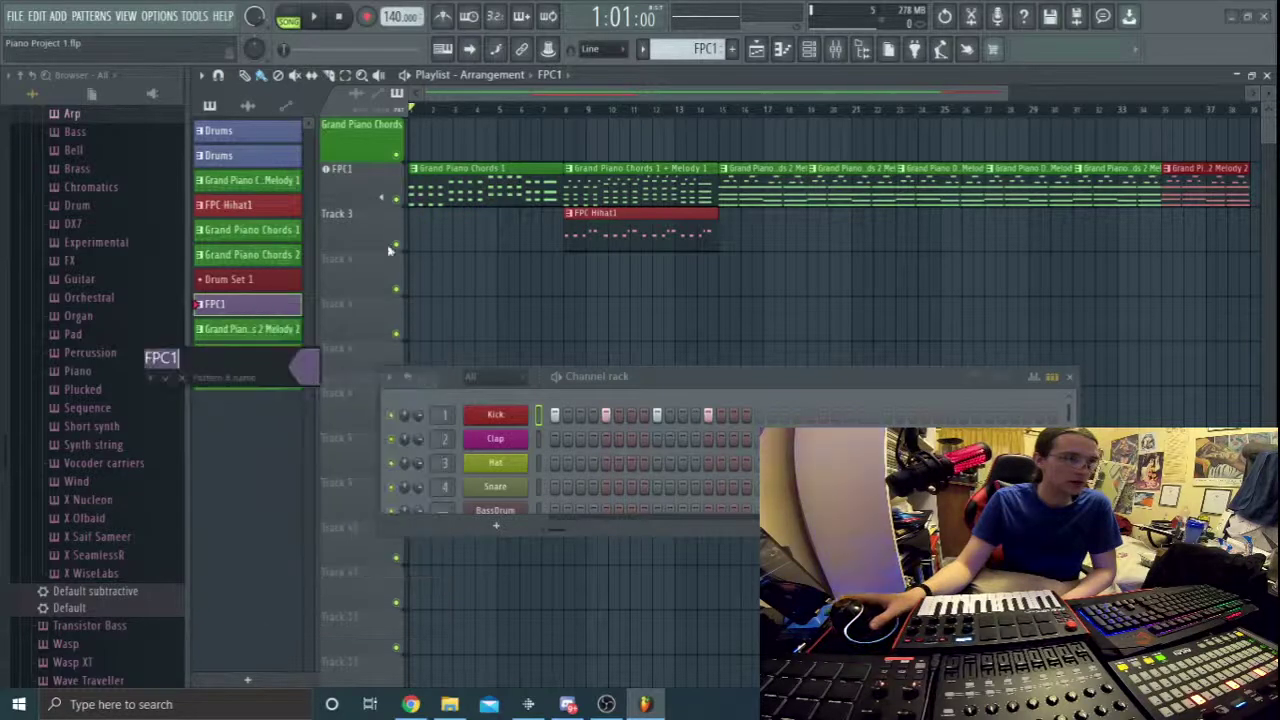
click(297, 373)
click(445, 362)
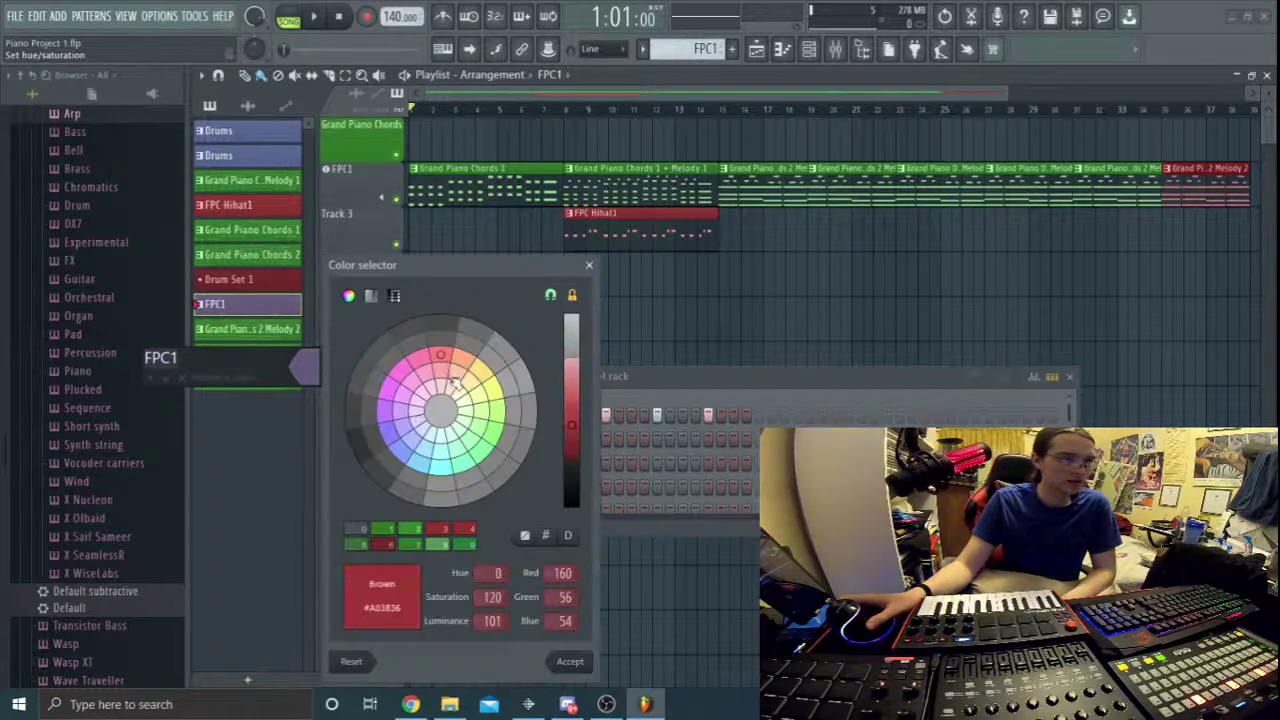
click(572, 662)
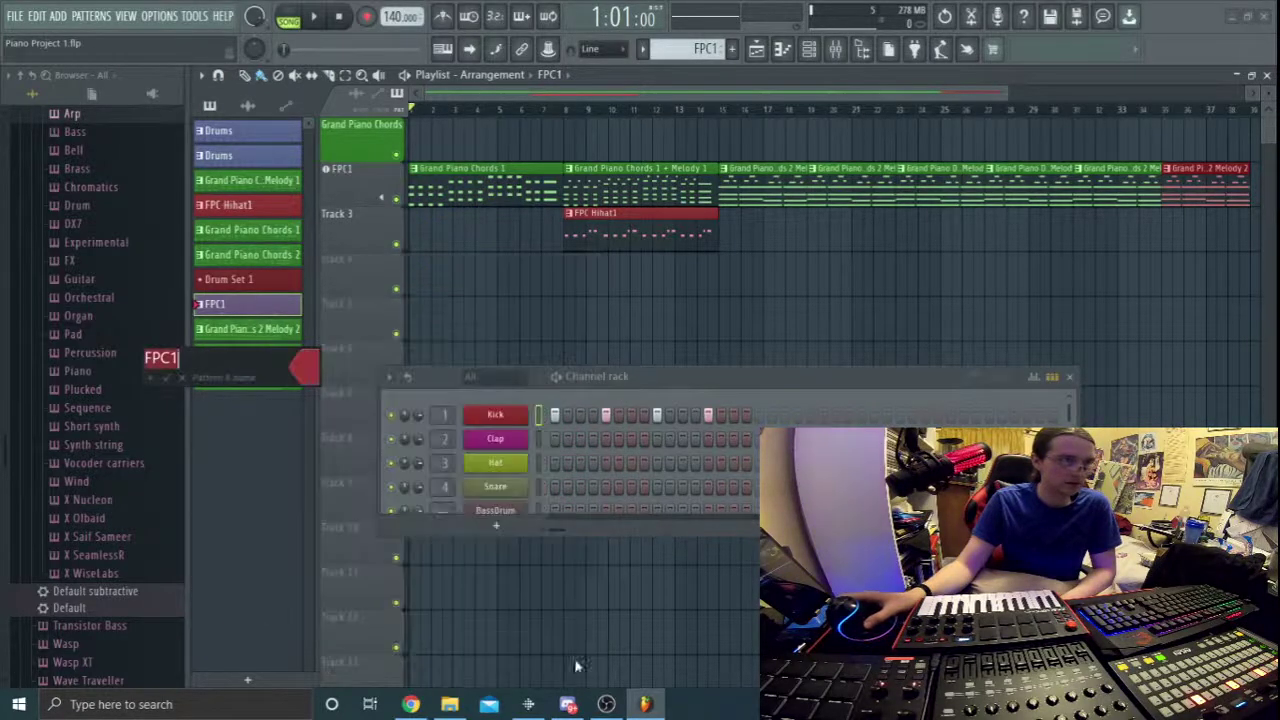
click(167, 379)
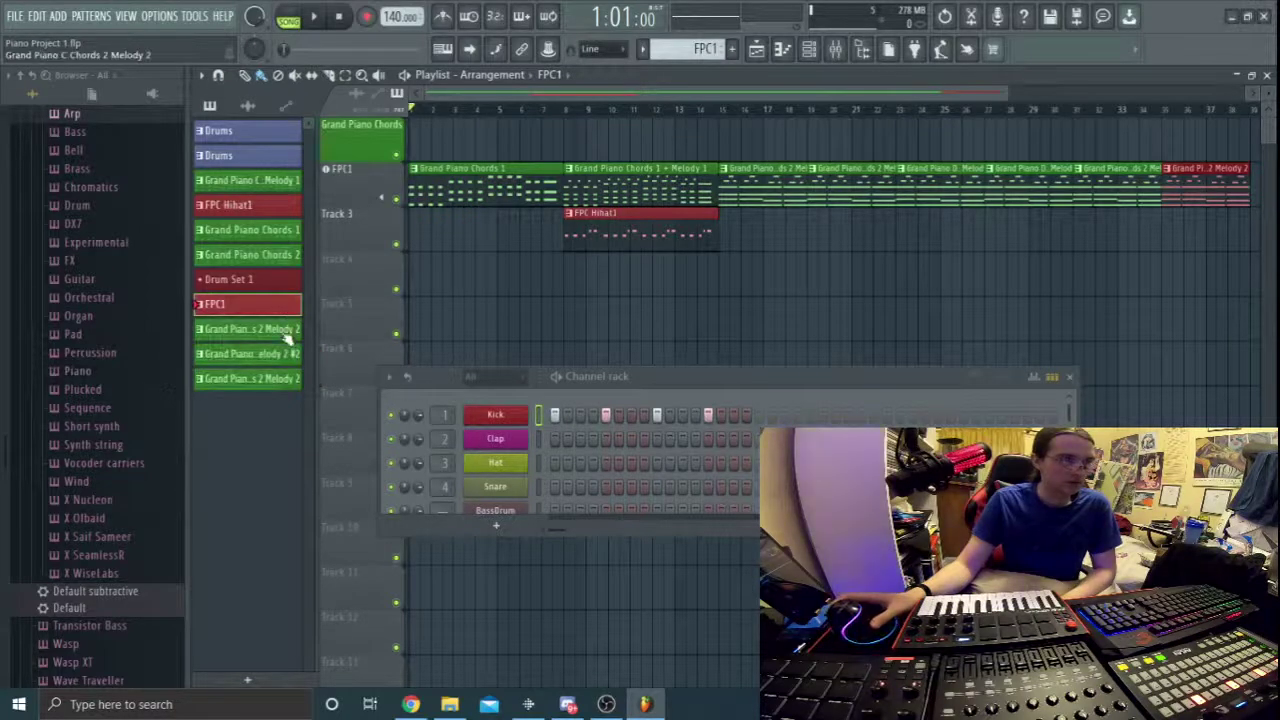
Delete the FPC1 pattern from the project and confirm the deletion.
right_click(242, 305)
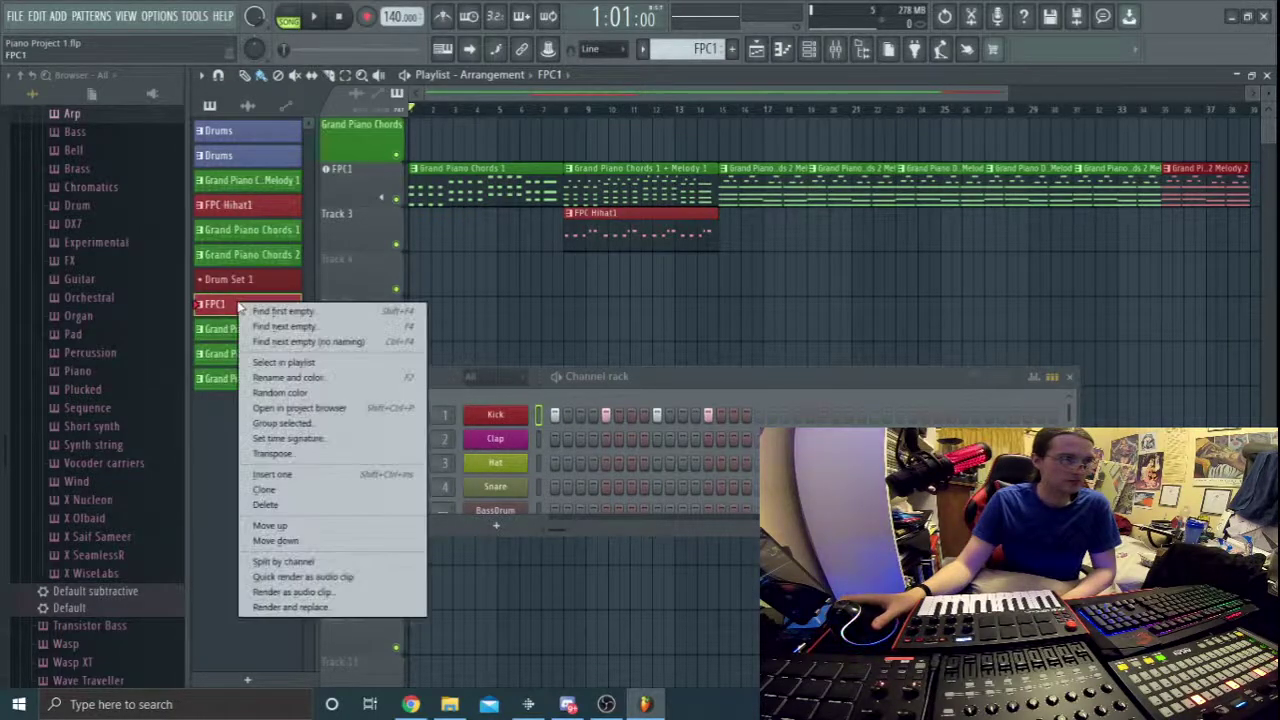
click(262, 505)
click(721, 395)
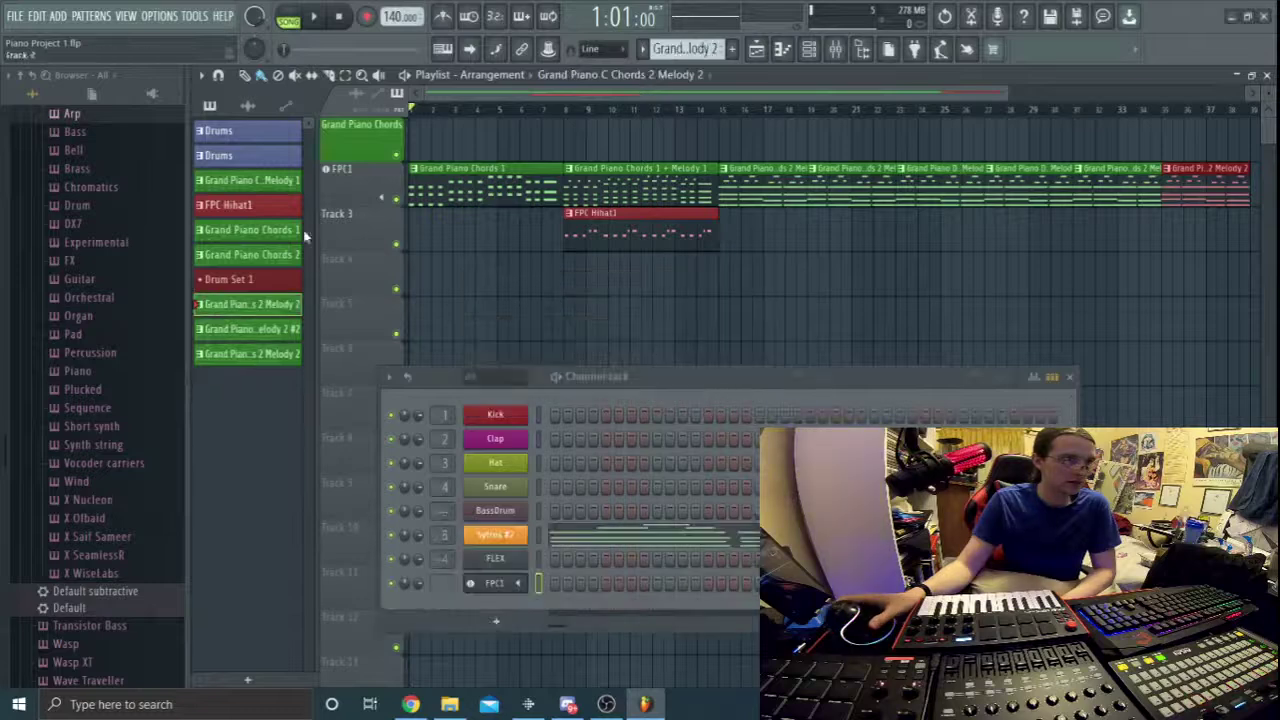
Create a new empty pattern named Drum1 and colour it red.
right_click(255, 285)
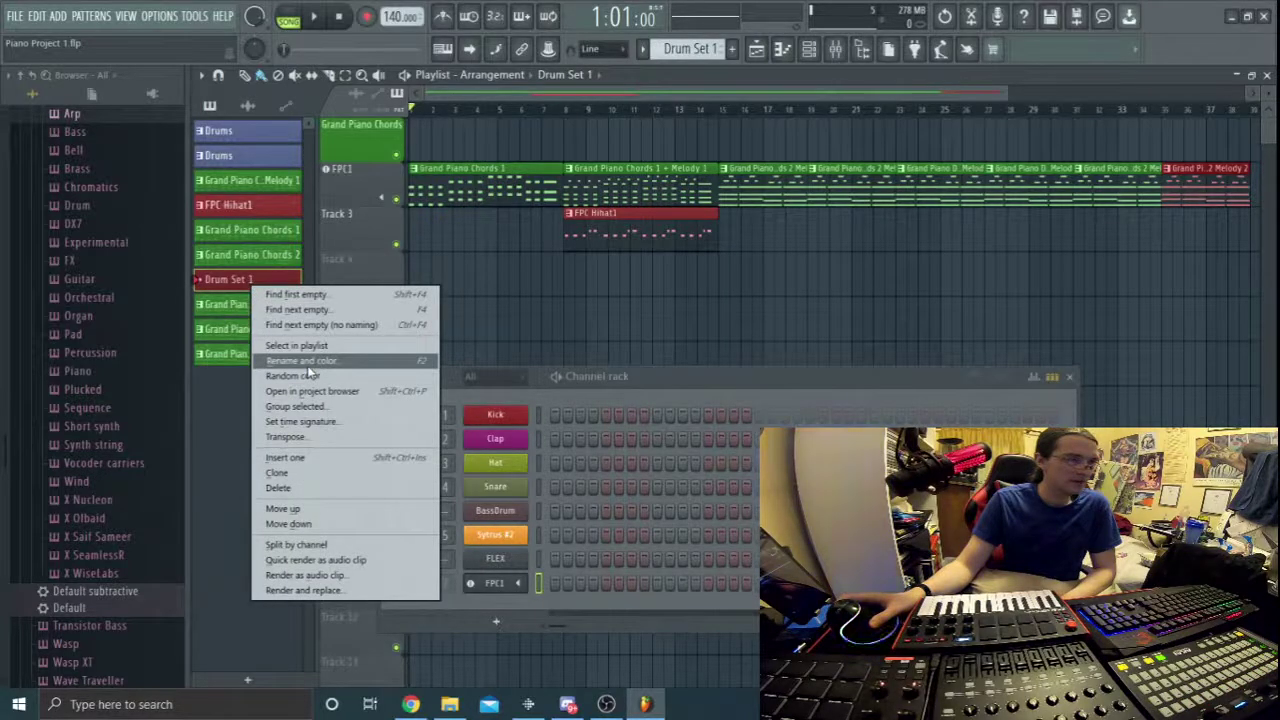
key(F4)
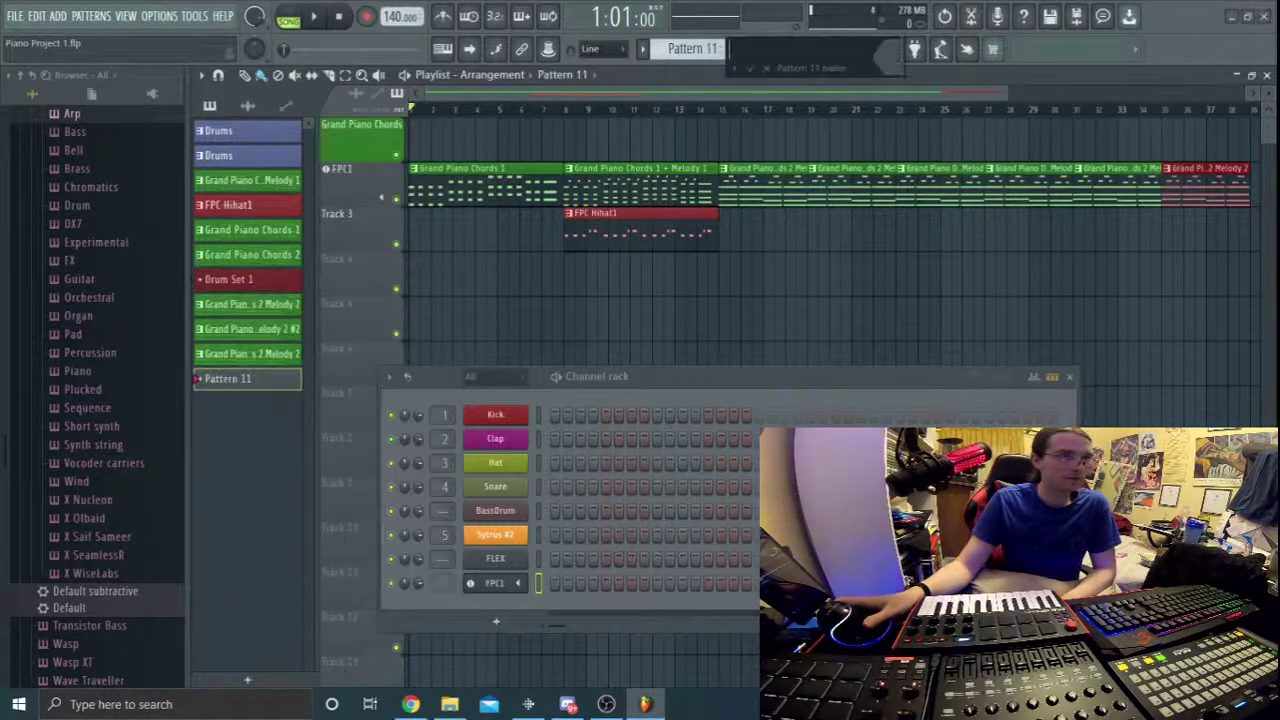
text(Drum1)
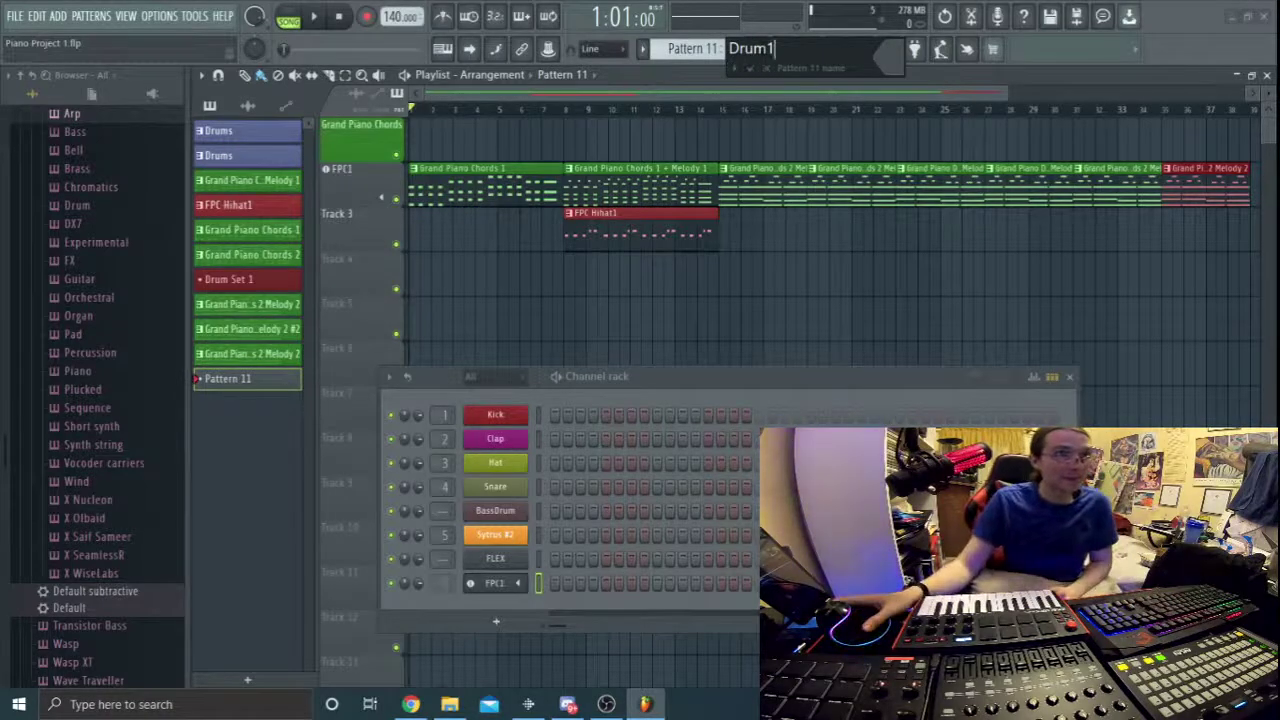
click(736, 68)
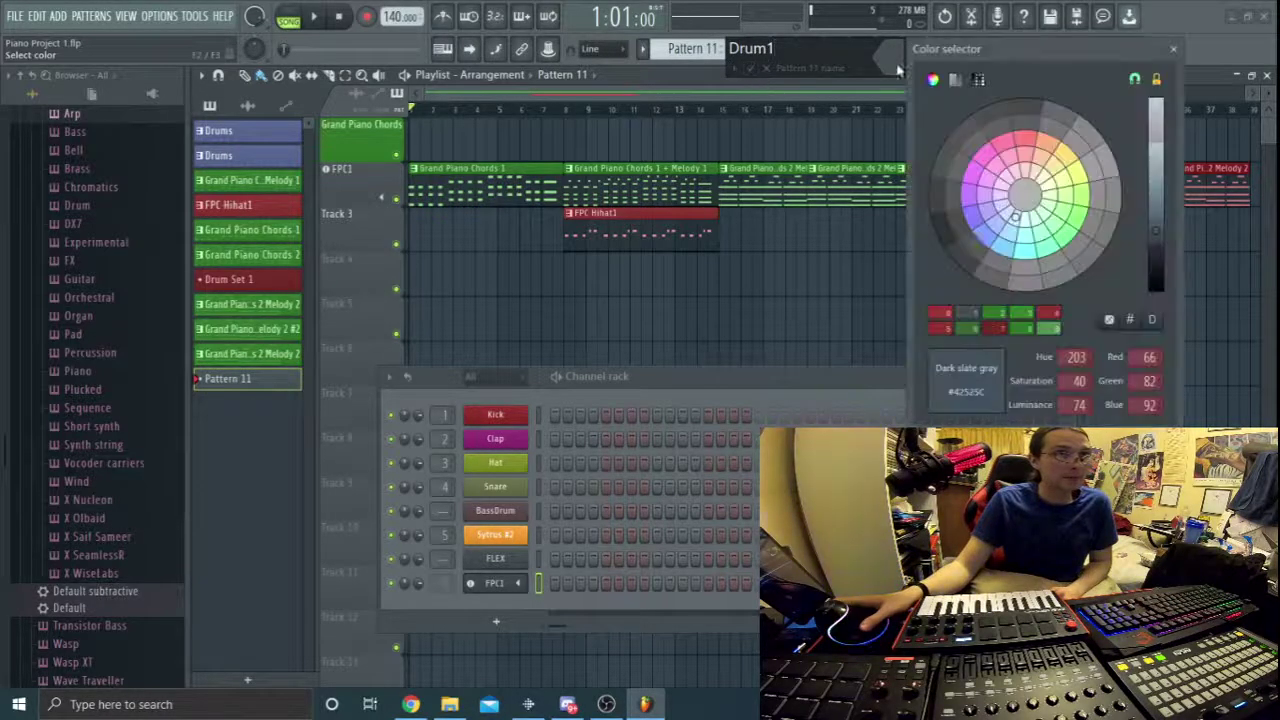
click(943, 330)
click(1173, 48)
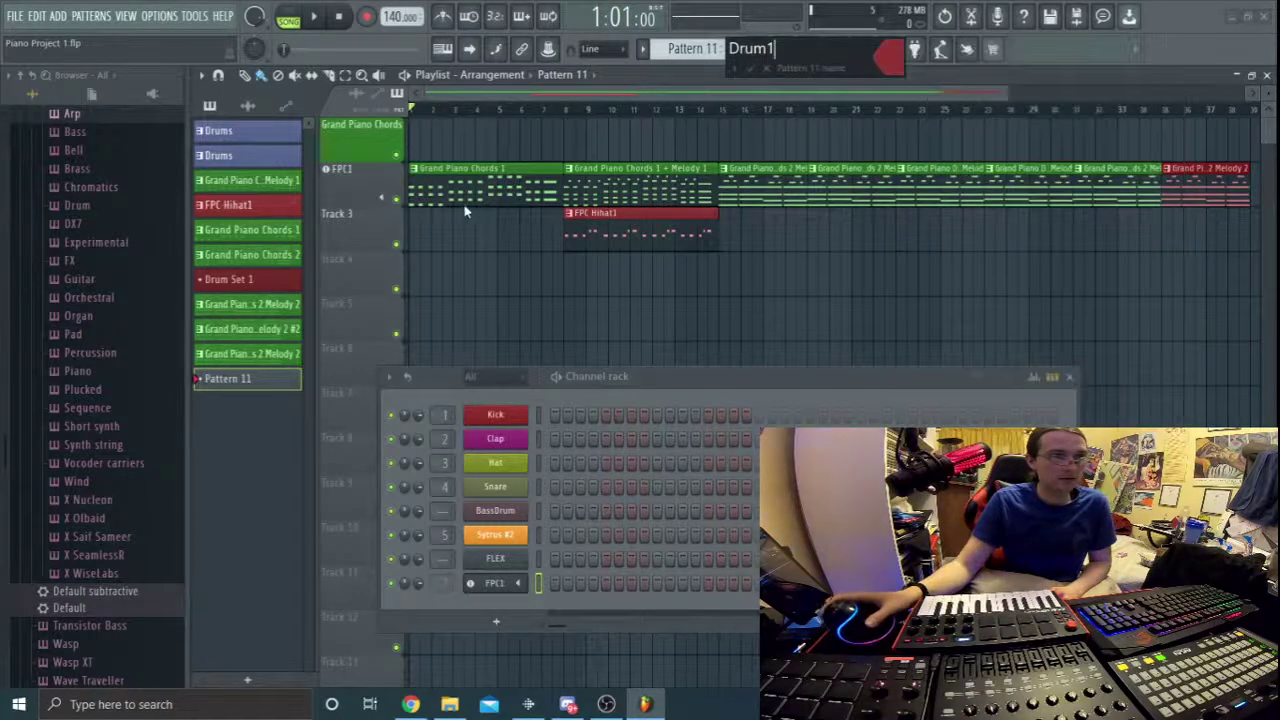
click(765, 68)
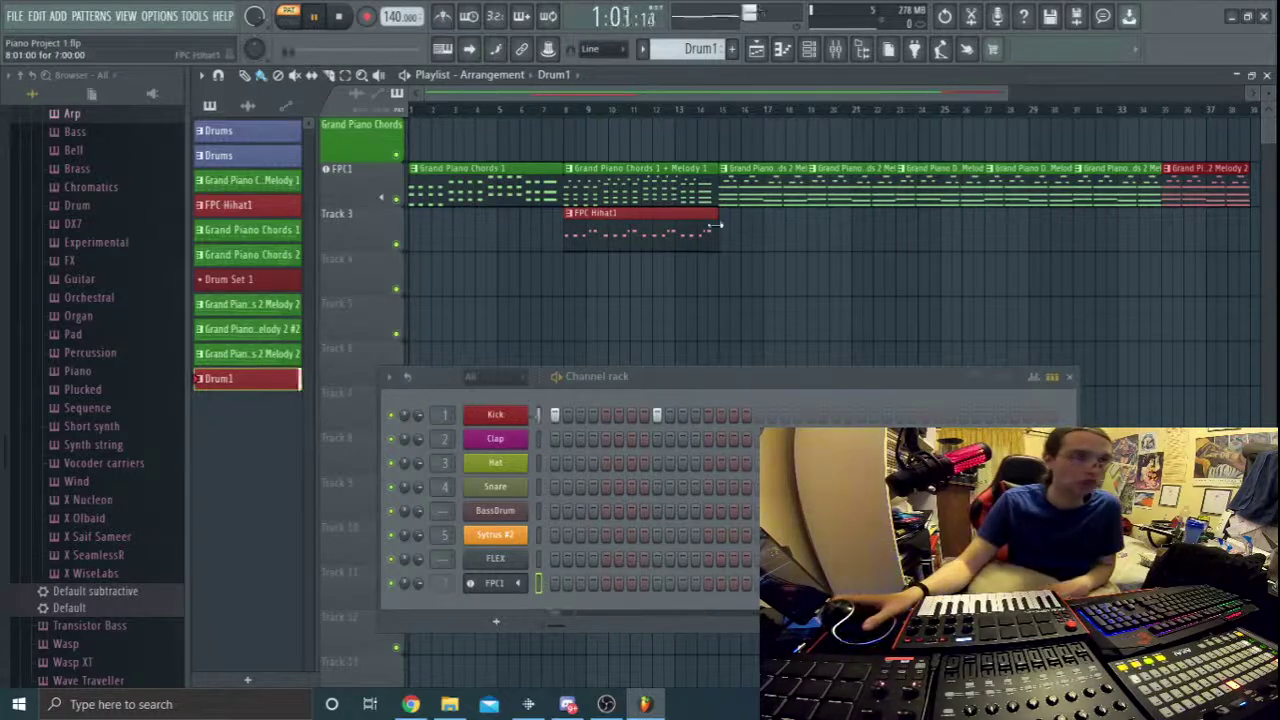
Move the FPC Hihat1 clip from Track 3 to Track 4, check the Drum Set 1 pattern, and reselect the Drum1 pattern.
drag(665, 236, 672, 289)
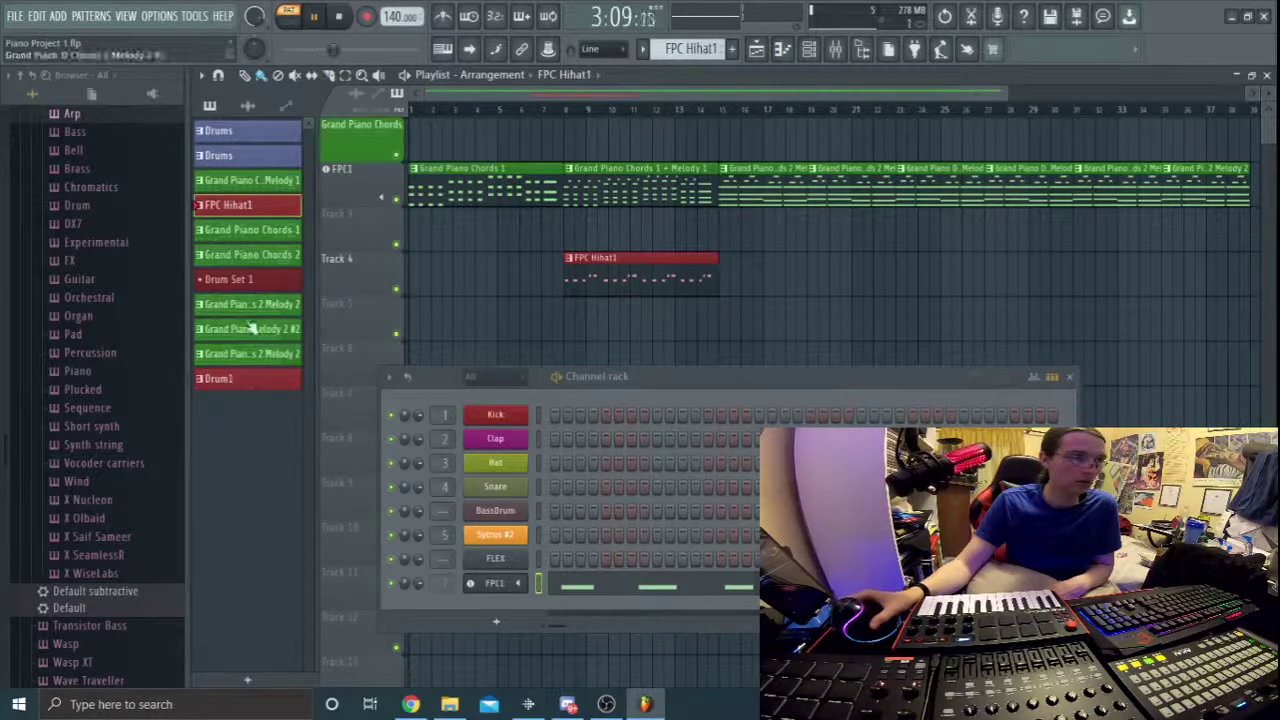
click(208, 282)
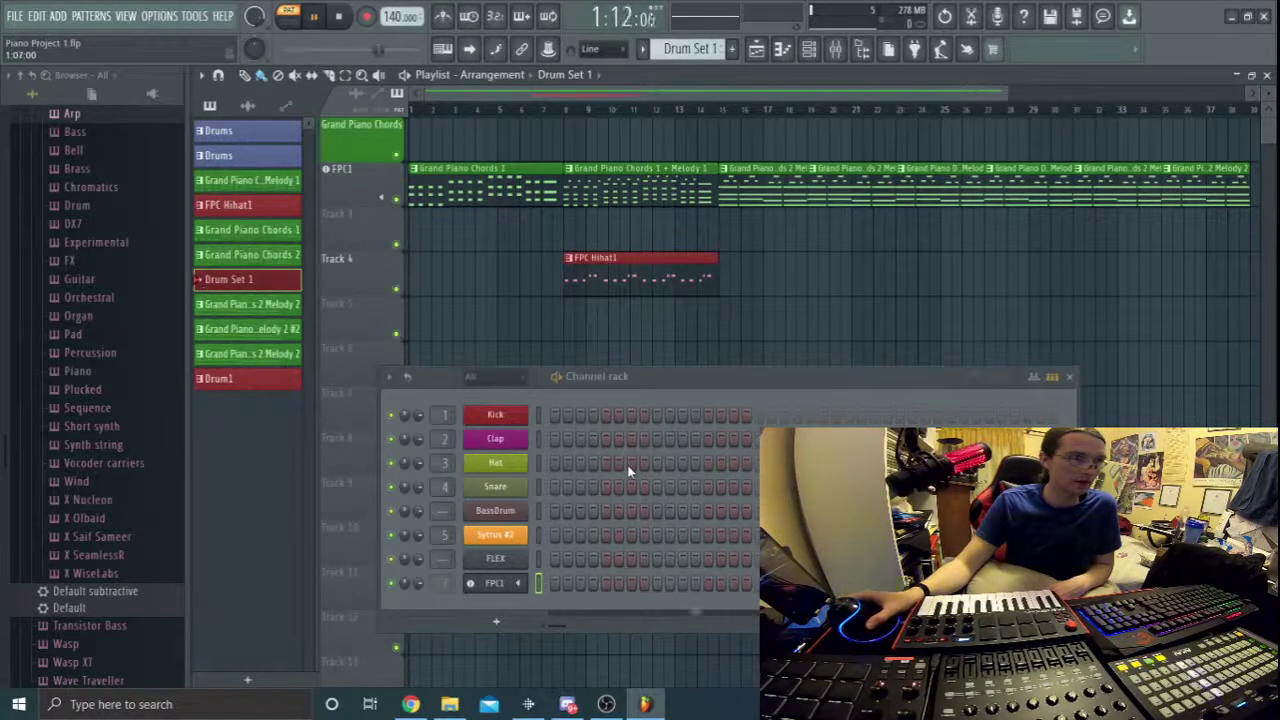
click(212, 380)
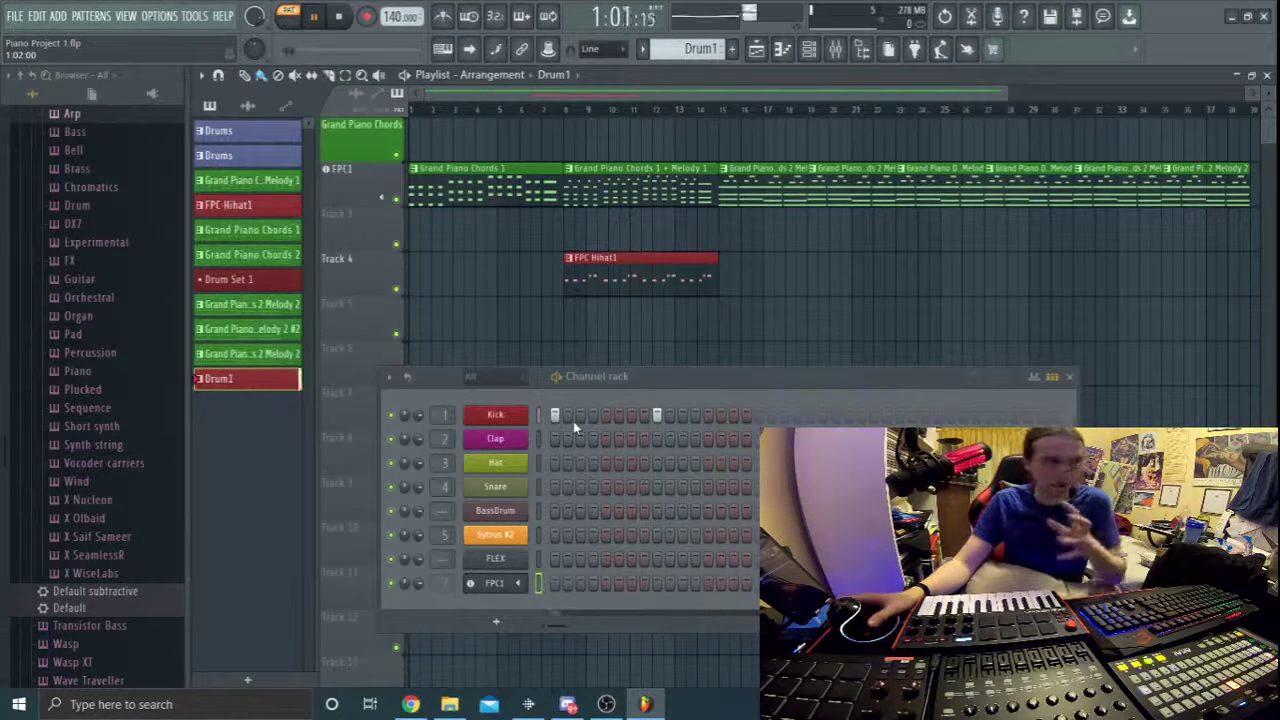
Place four one-bar Drum1 clips back to back on Track 3 across bars 1 to 4.
click(416, 244)
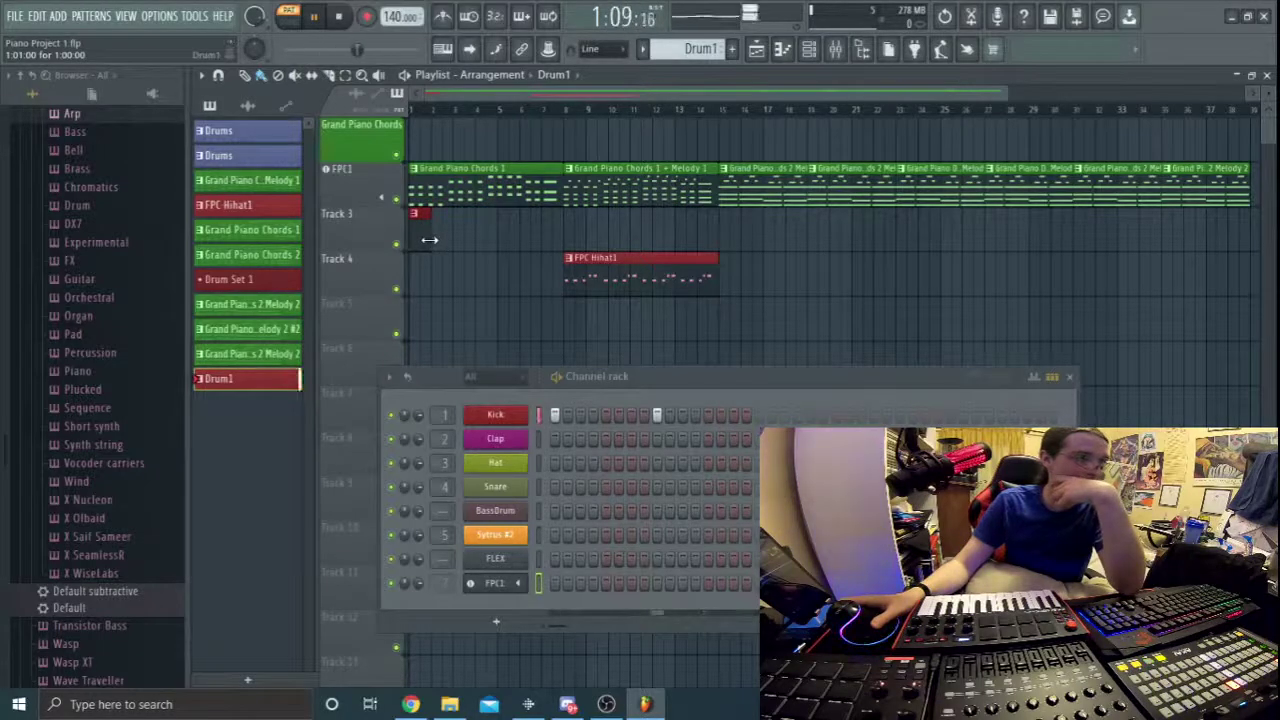
mouse_move(429, 240)
mouse_down()
mouse_move(562, 236)
mouse_move(416, 232)
mouse_move(428, 230)
mouse_up()
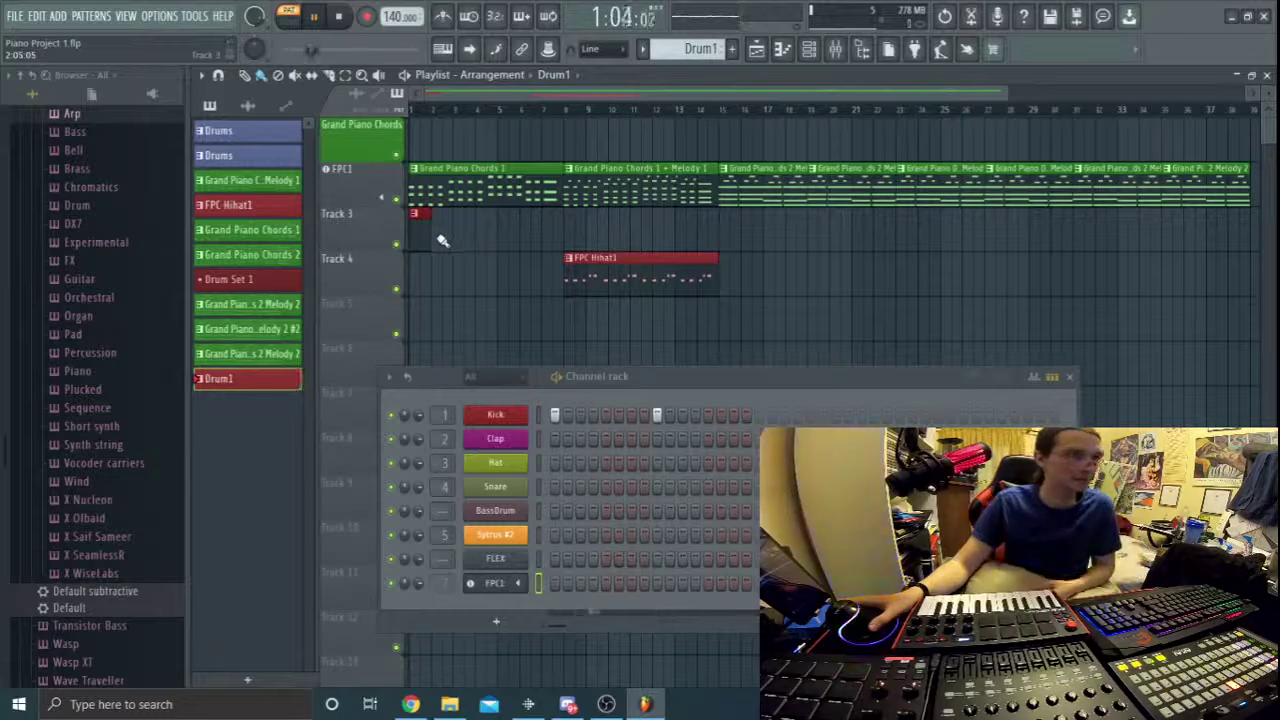
click(436, 226)
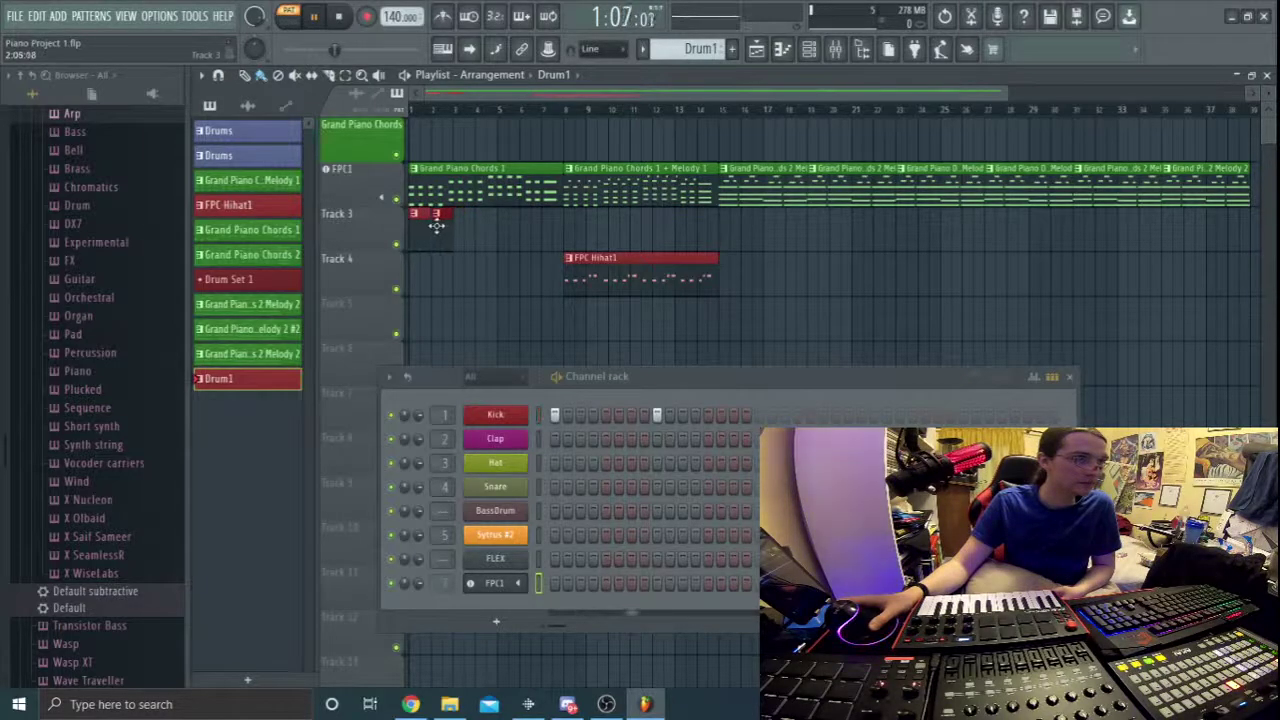
click(466, 236)
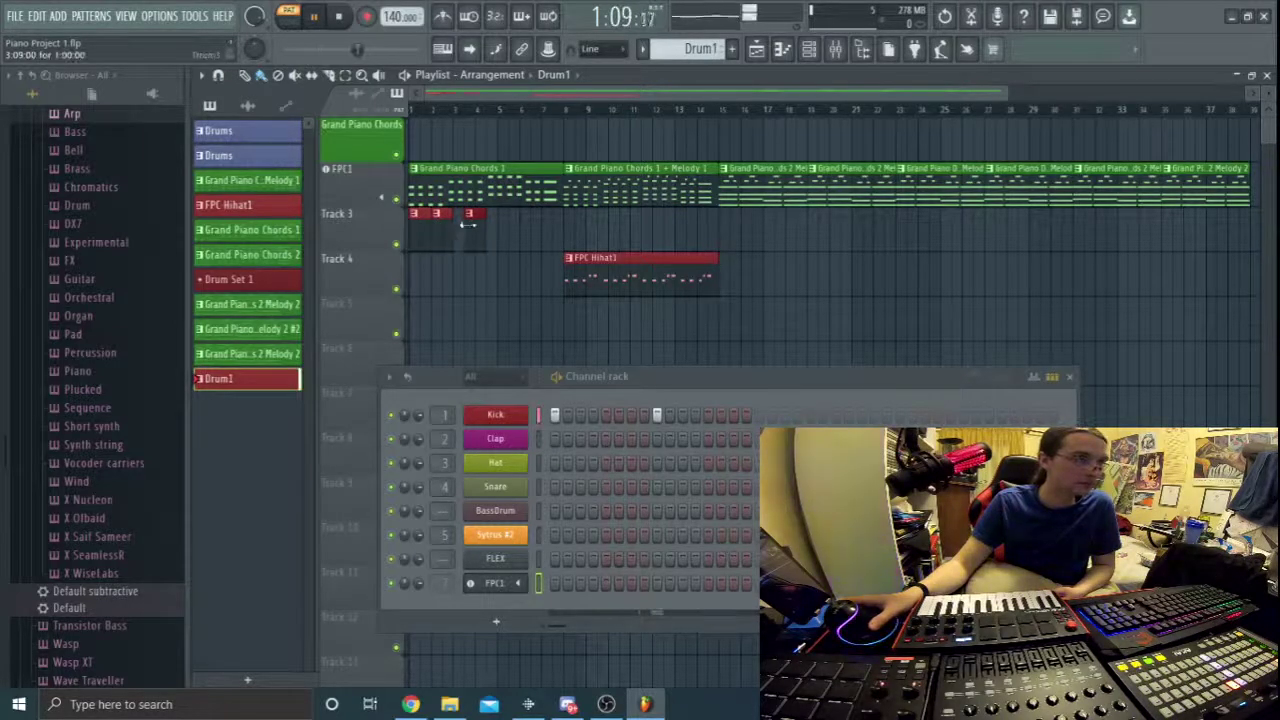
right_click(469, 215)
click(458, 222)
click(489, 224)
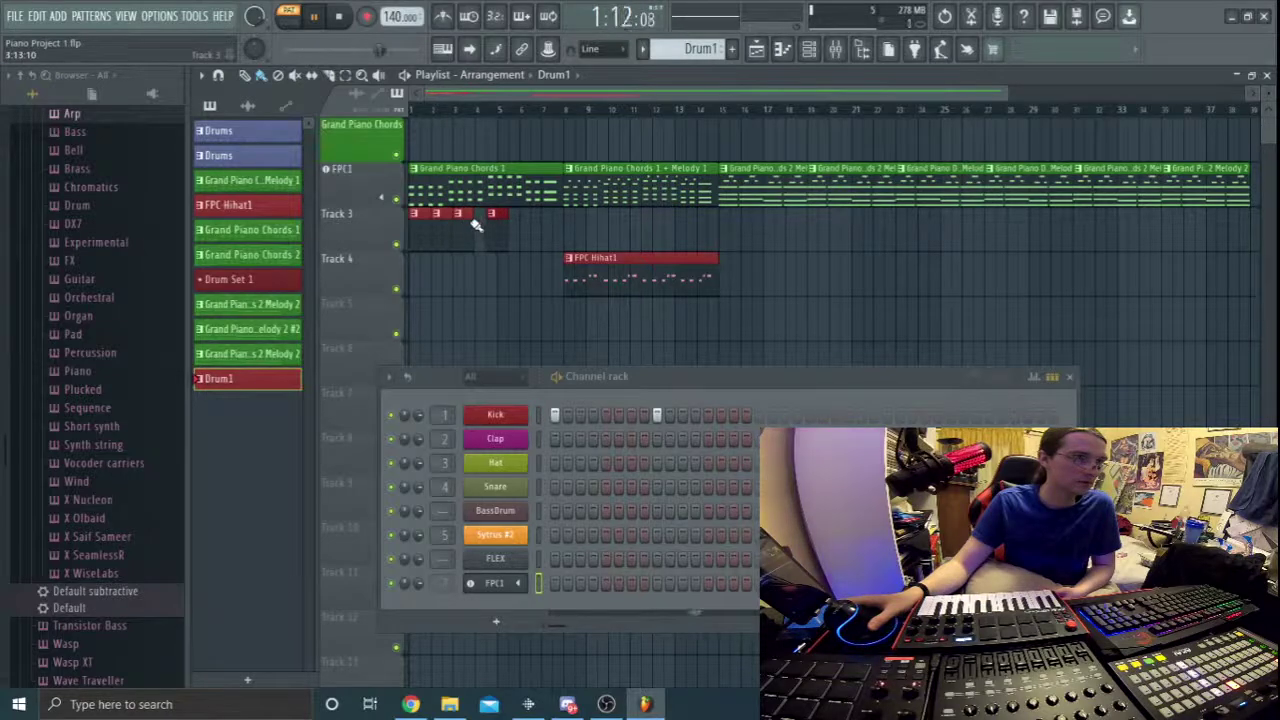
right_click(492, 217)
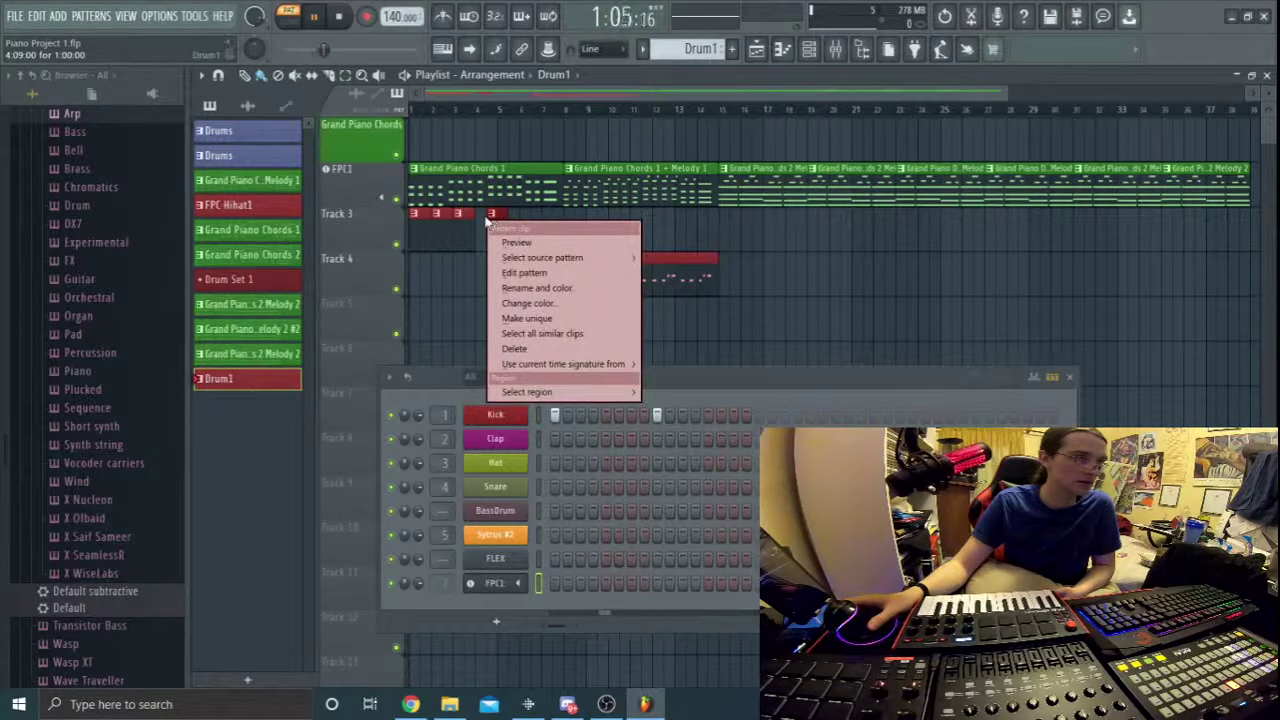
click(497, 217)
drag(494, 216, 484, 216)
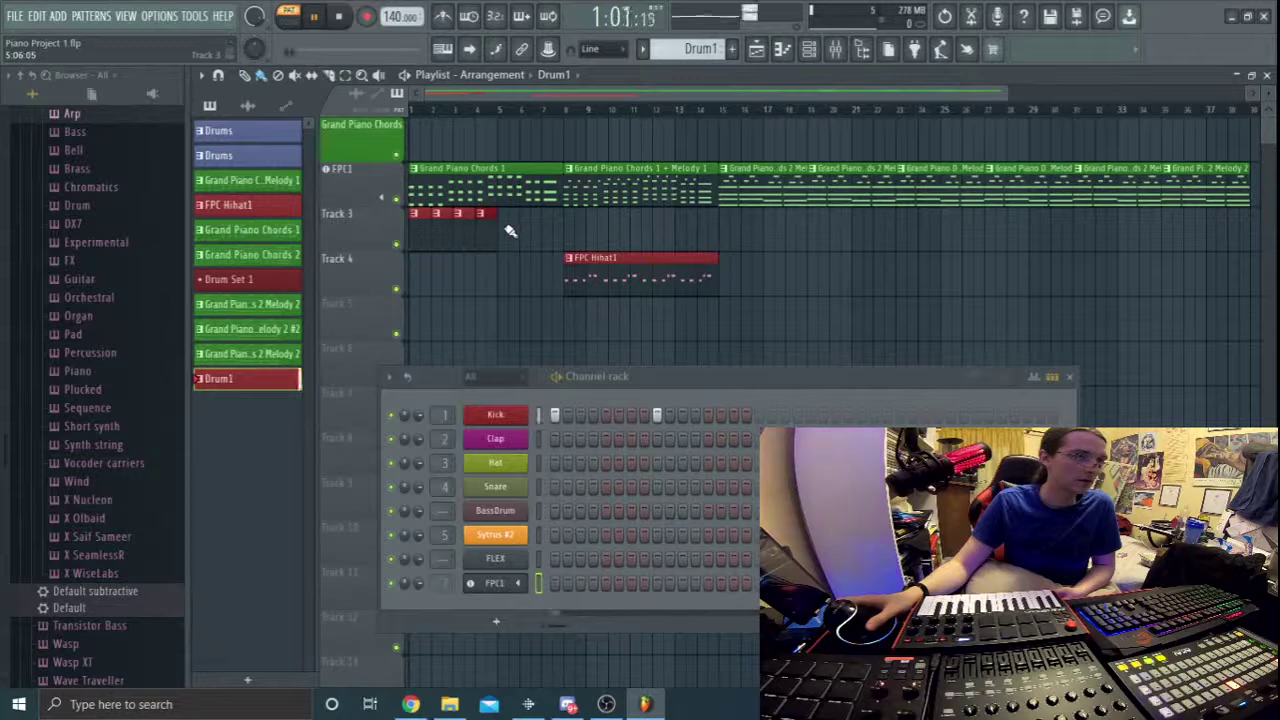
Continue the row on Track 3 with three more adjoining Drum1 clips in bars 5 to 7.
click(510, 231)
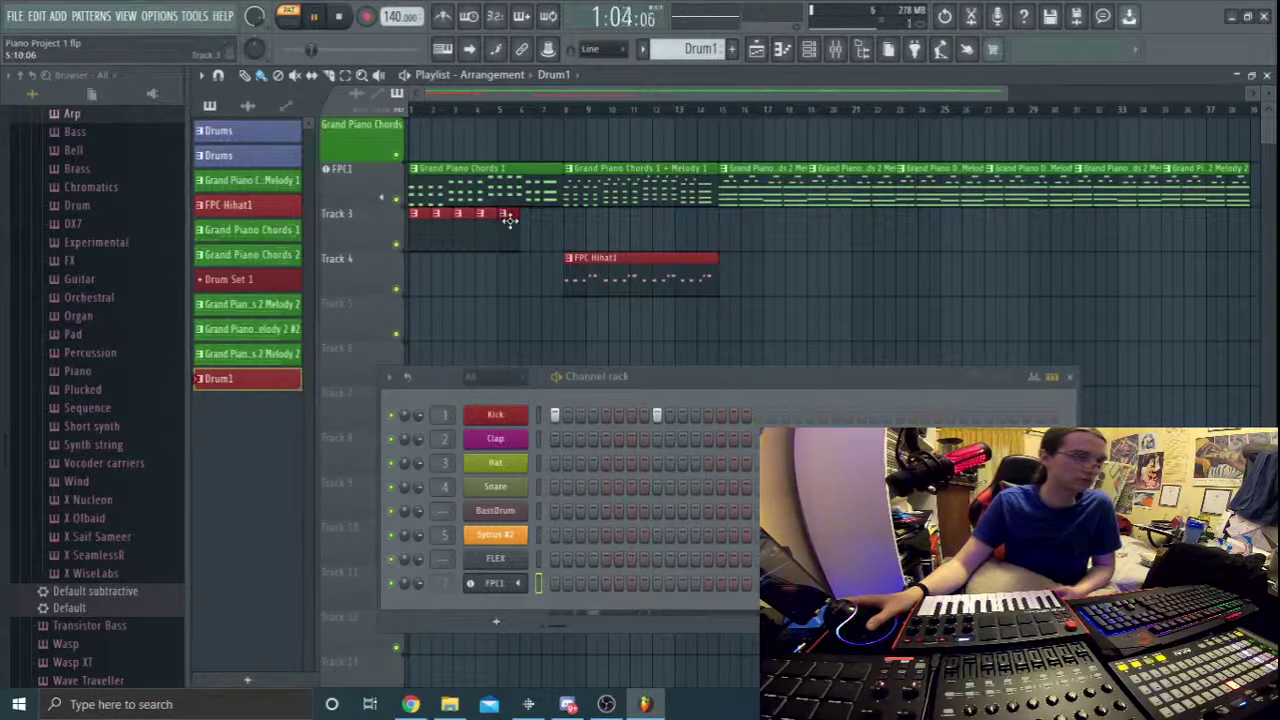
drag(515, 219, 505, 219)
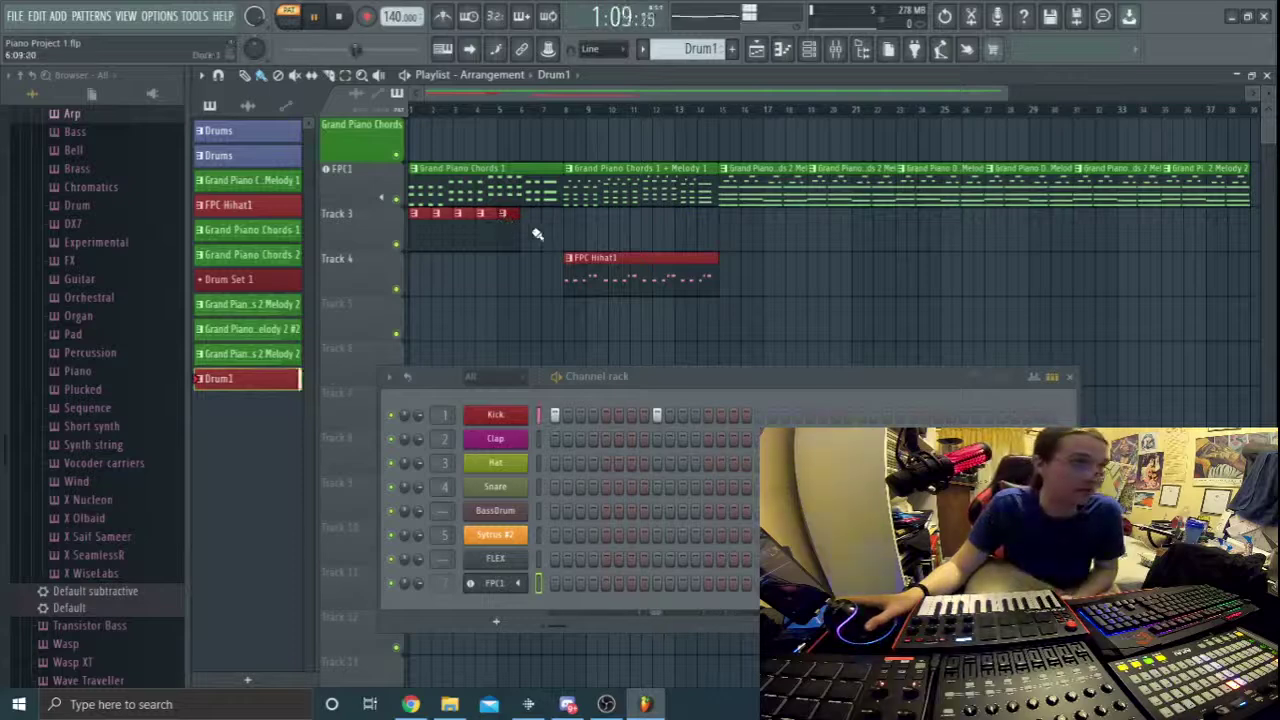
click(532, 232)
click(556, 233)
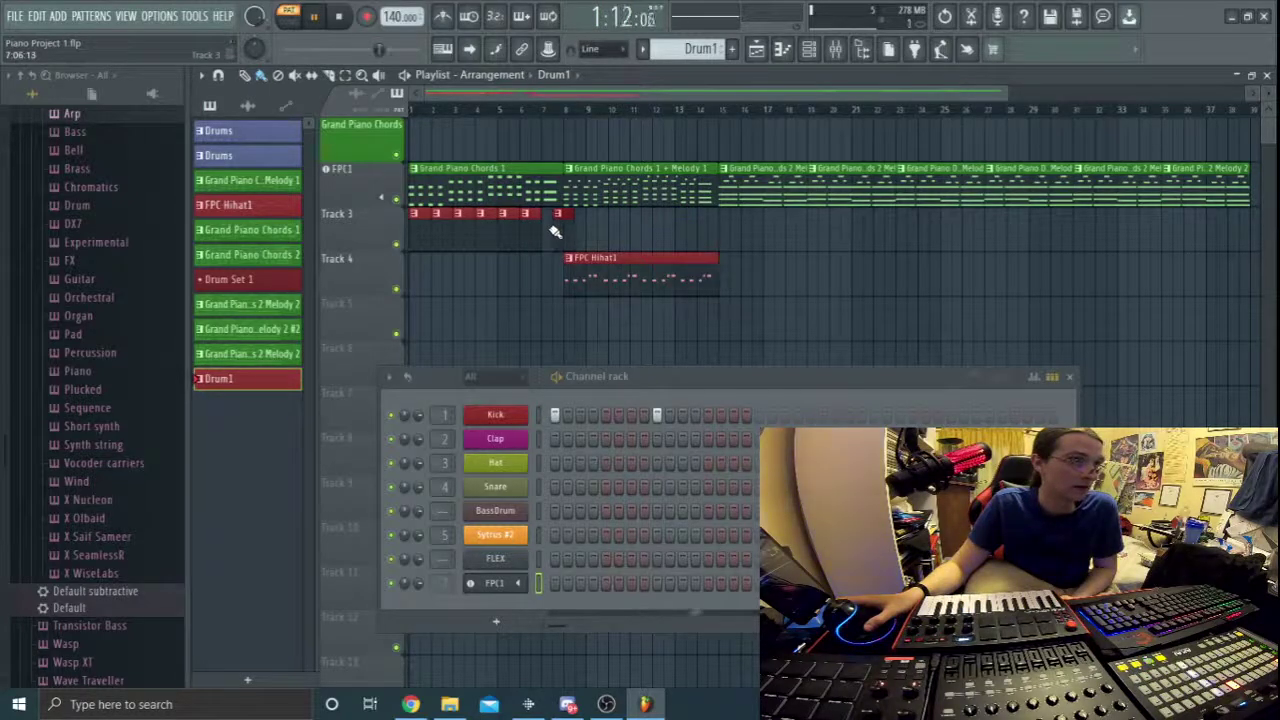
drag(561, 210, 551, 212)
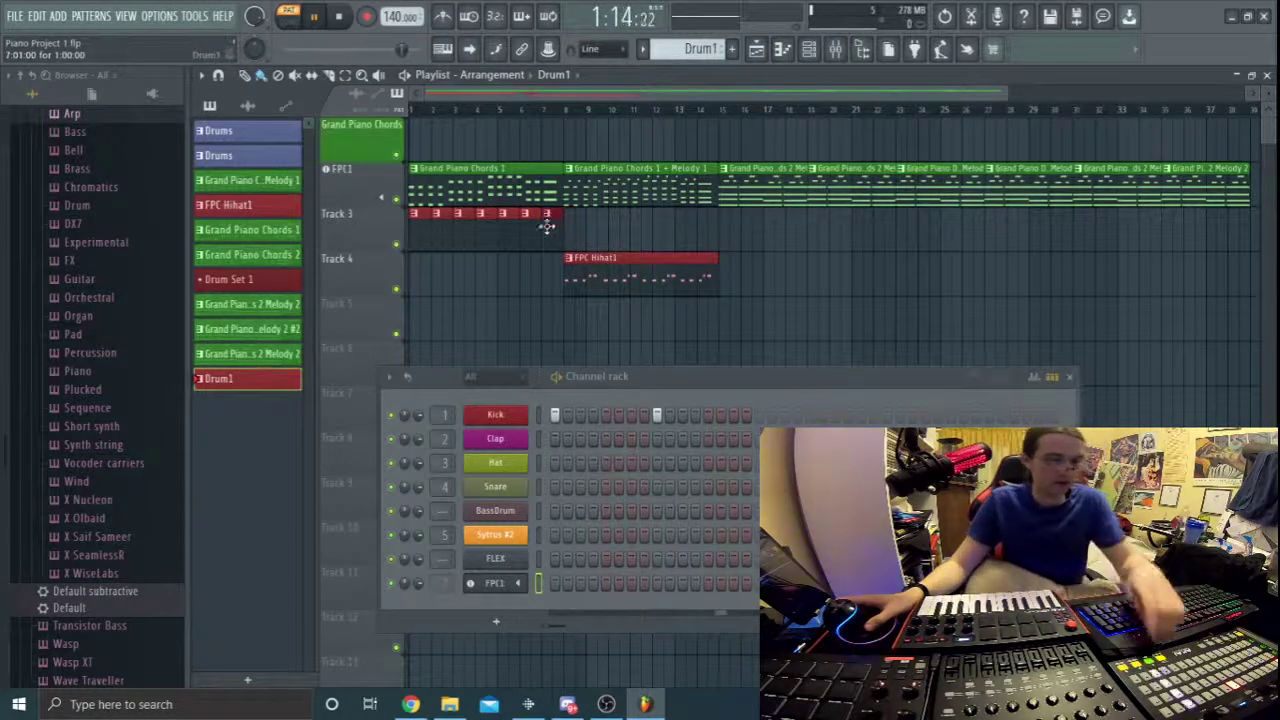
Stop the pattern playback, switch to song mode, and listen to the arrangement with the Drum1 clips from bar 1.
key(space)
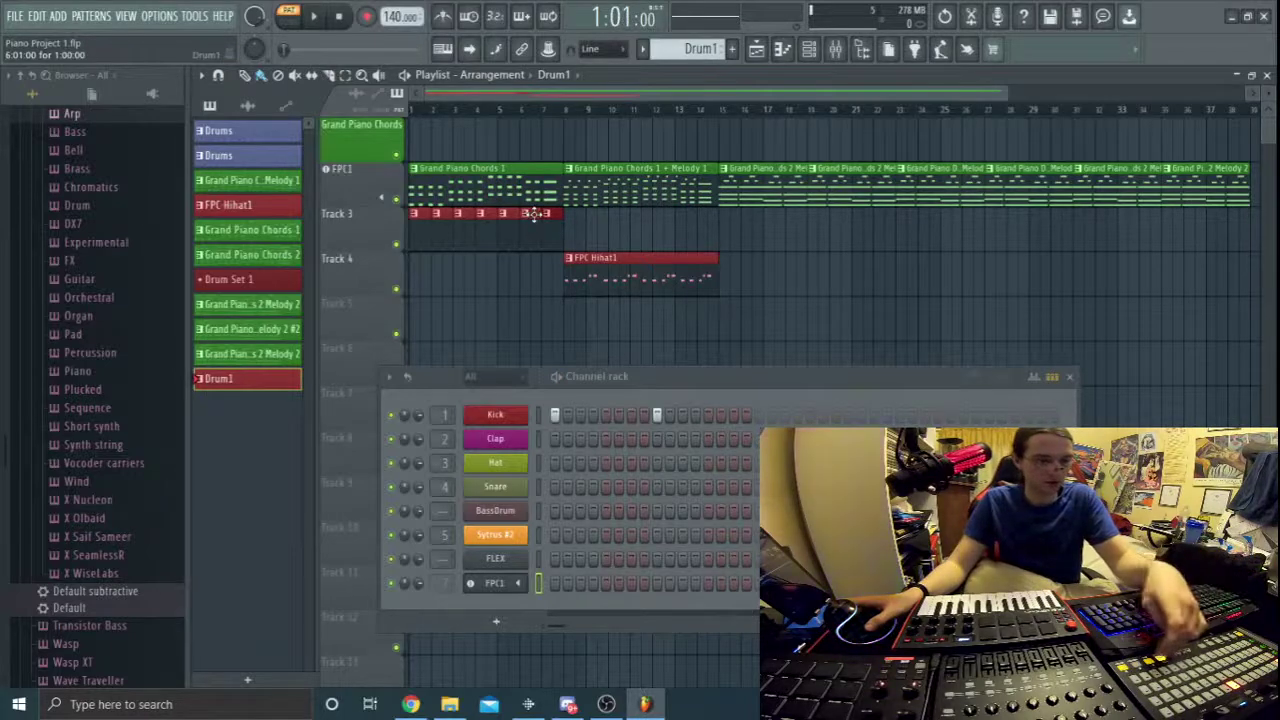
key(l)
key(space)
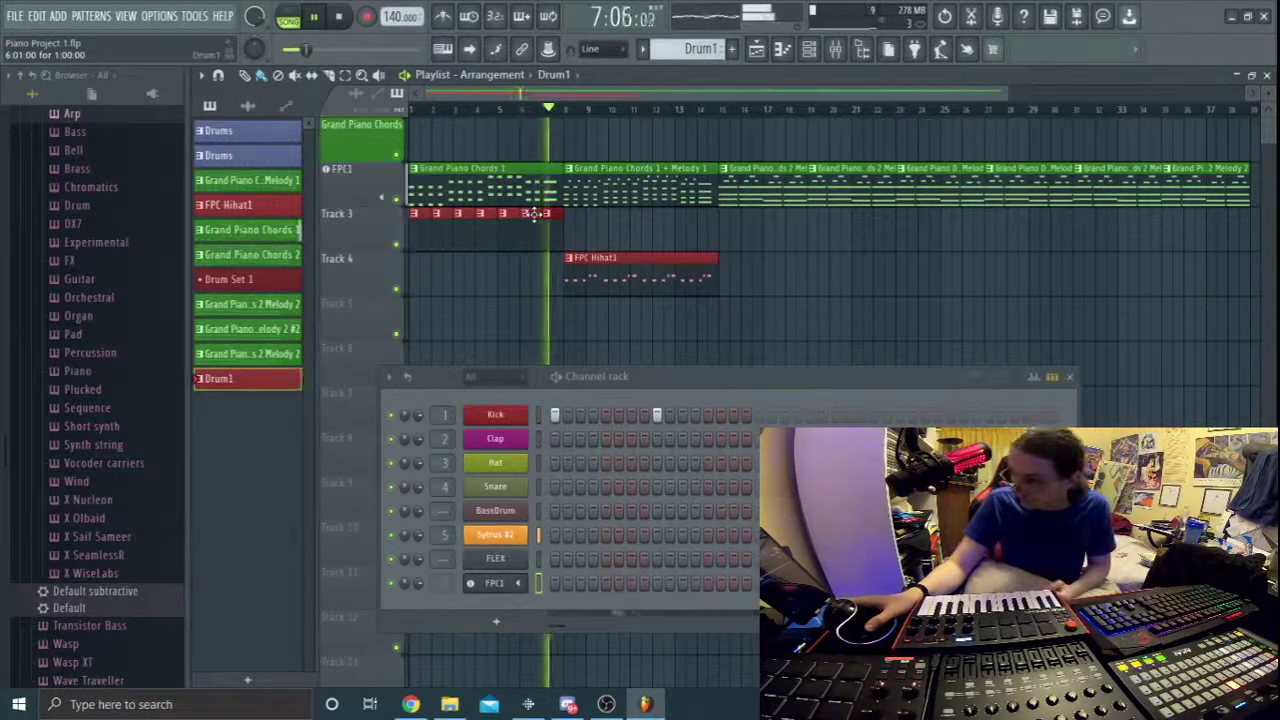
key(space)
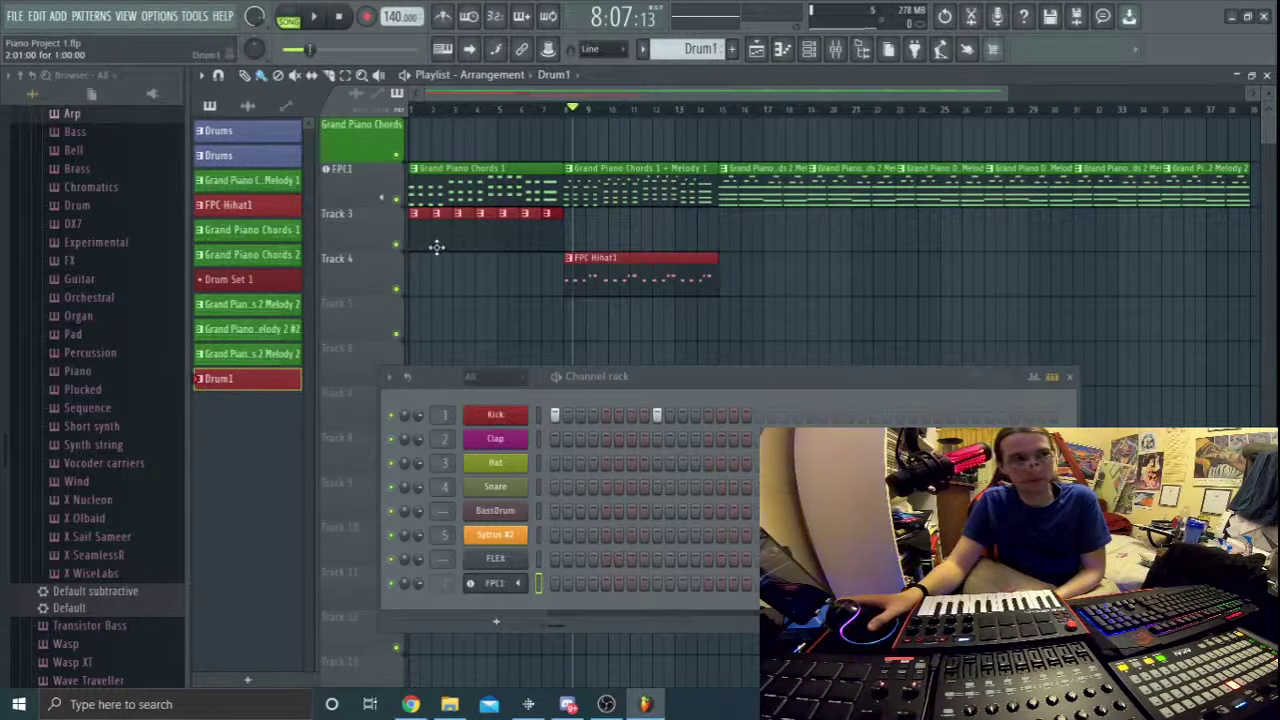
Replace the Drum1 clips in bars 1 to 7 of Track 3 with seven Drum1 clips in bars 8 to 14, and play that section.
right_click(557, 215)
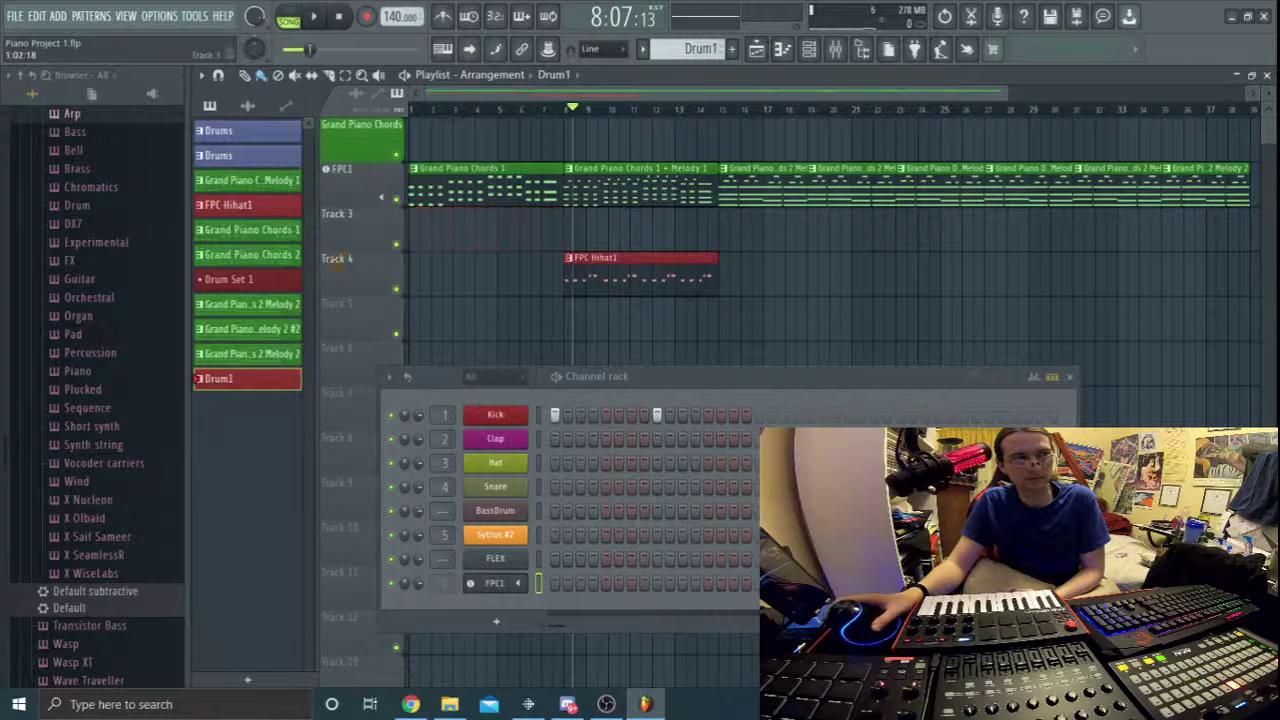
click(572, 230)
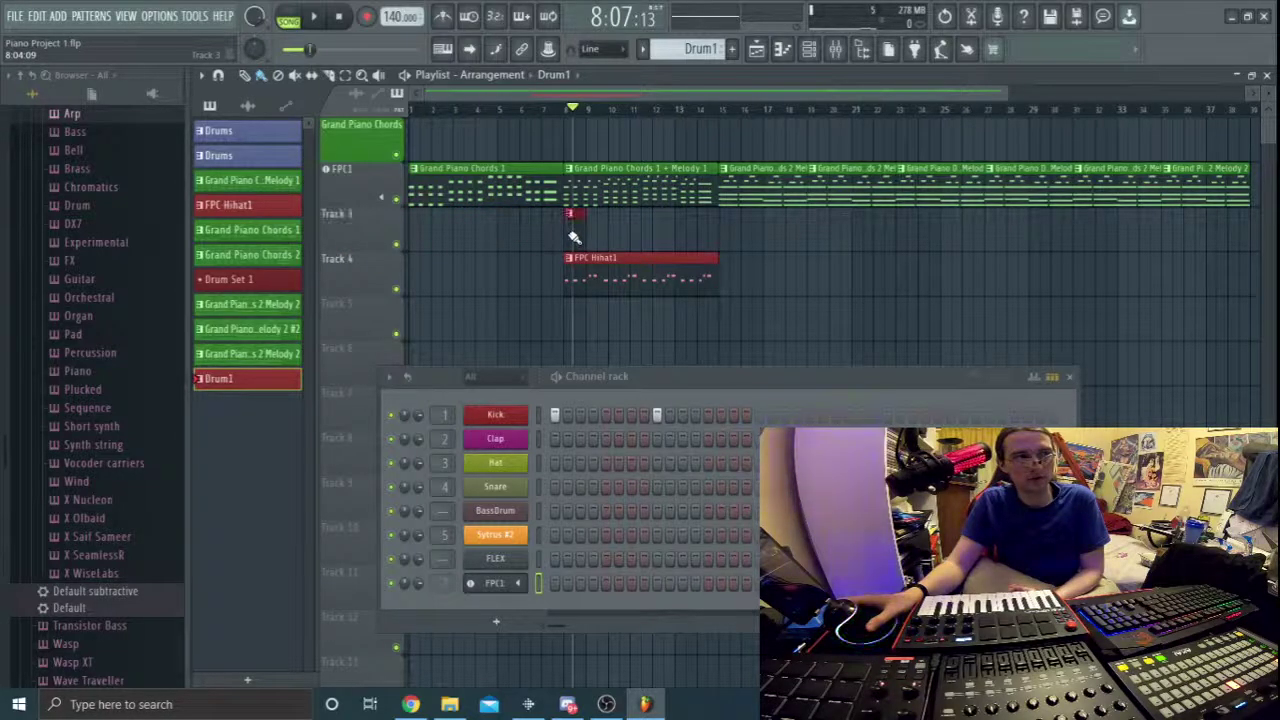
mouse_move(596, 236)
mouse_down()
mouse_move(663, 234)
mouse_move(671, 222)
mouse_move(656, 220)
mouse_move(714, 229)
mouse_move(706, 212)
mouse_up()
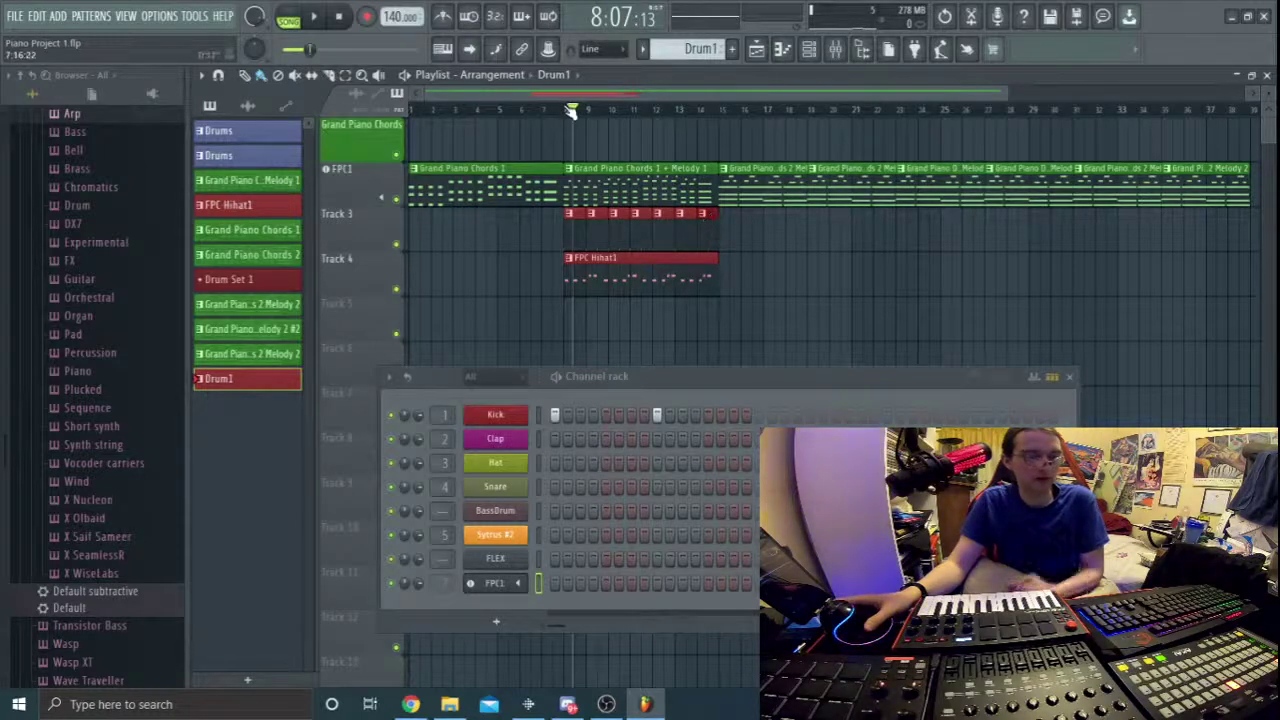
key(space)
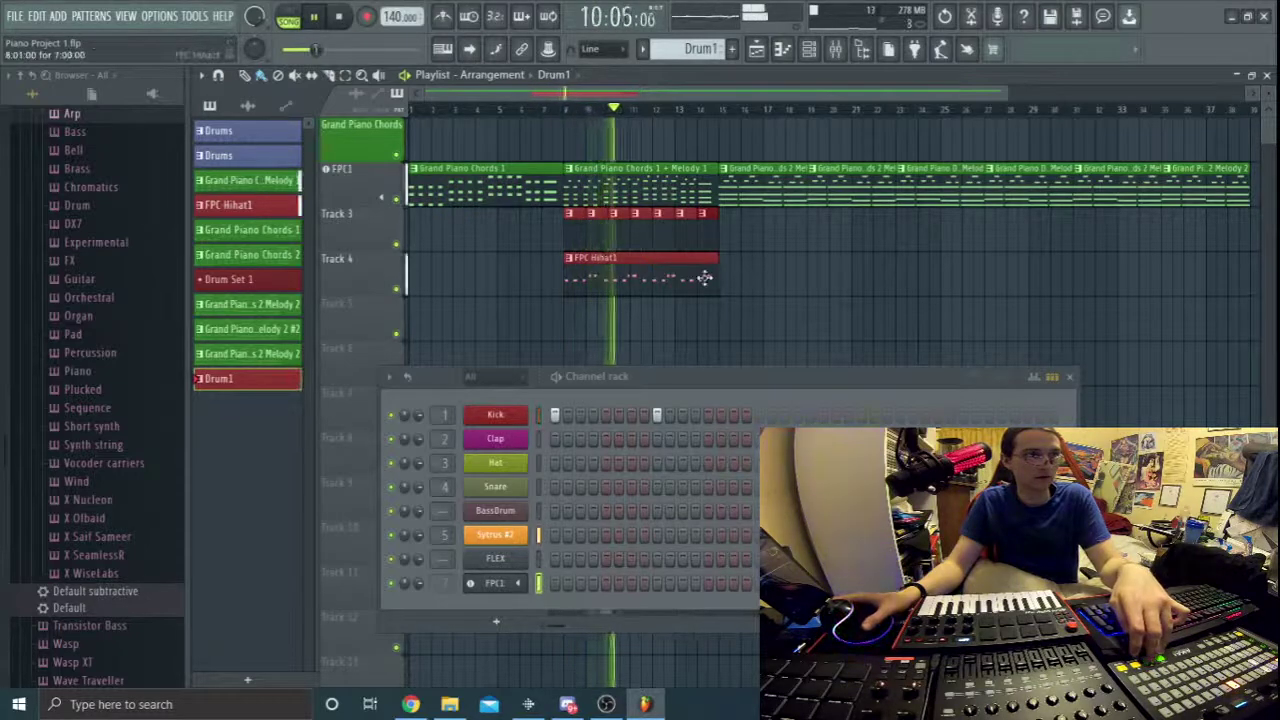
key(space)
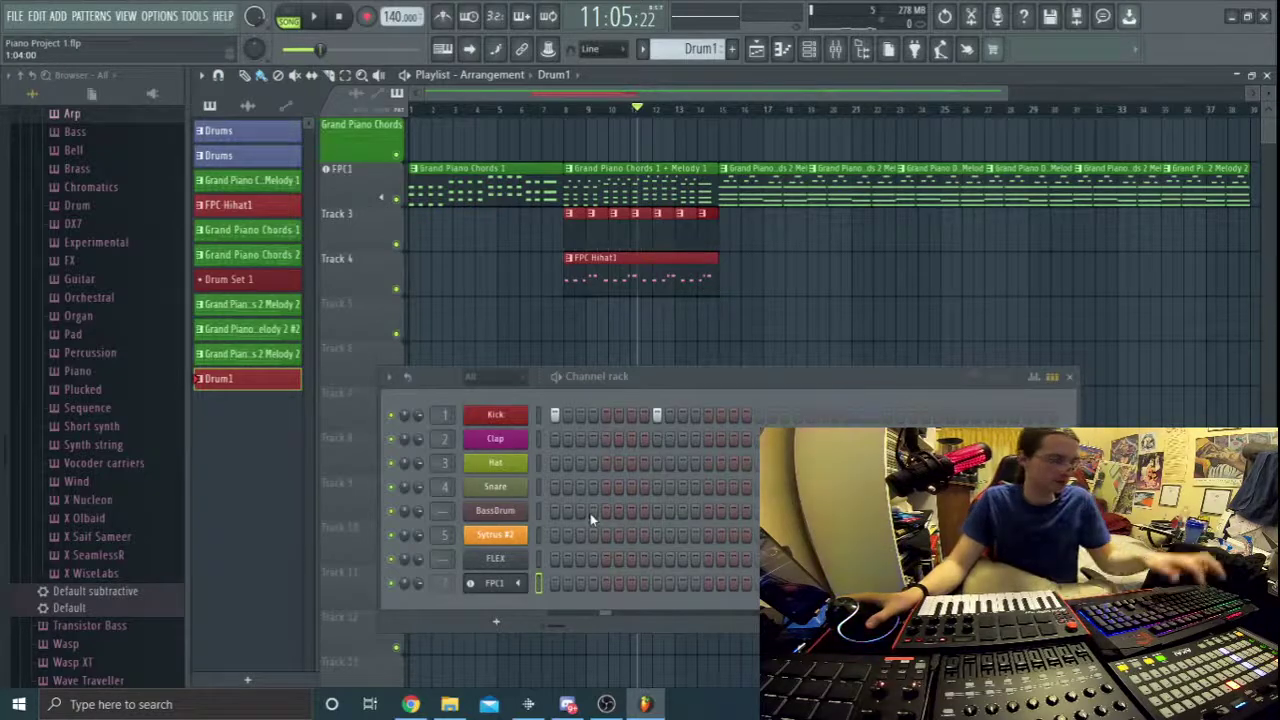
Open the mixer and arrange it below the playlist clips, with the channel rack beneath it.
key(F9)
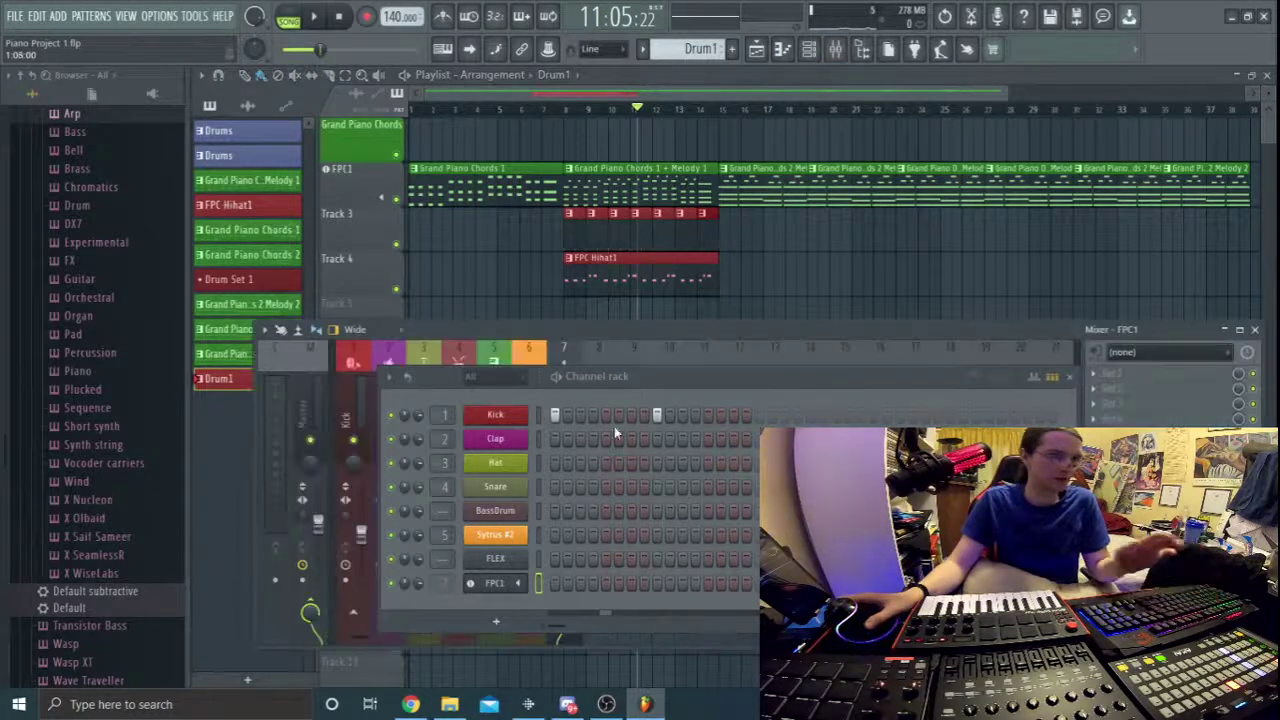
drag(683, 383, 592, 629)
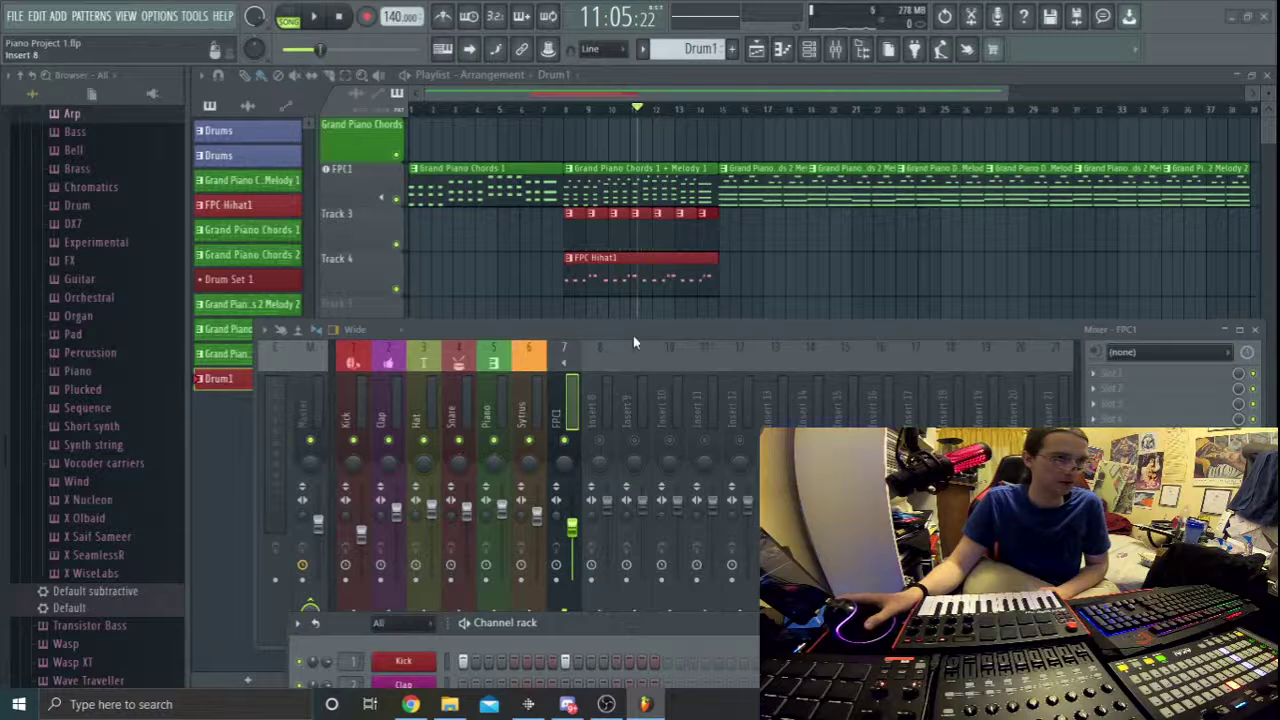
drag(633, 335, 689, 272)
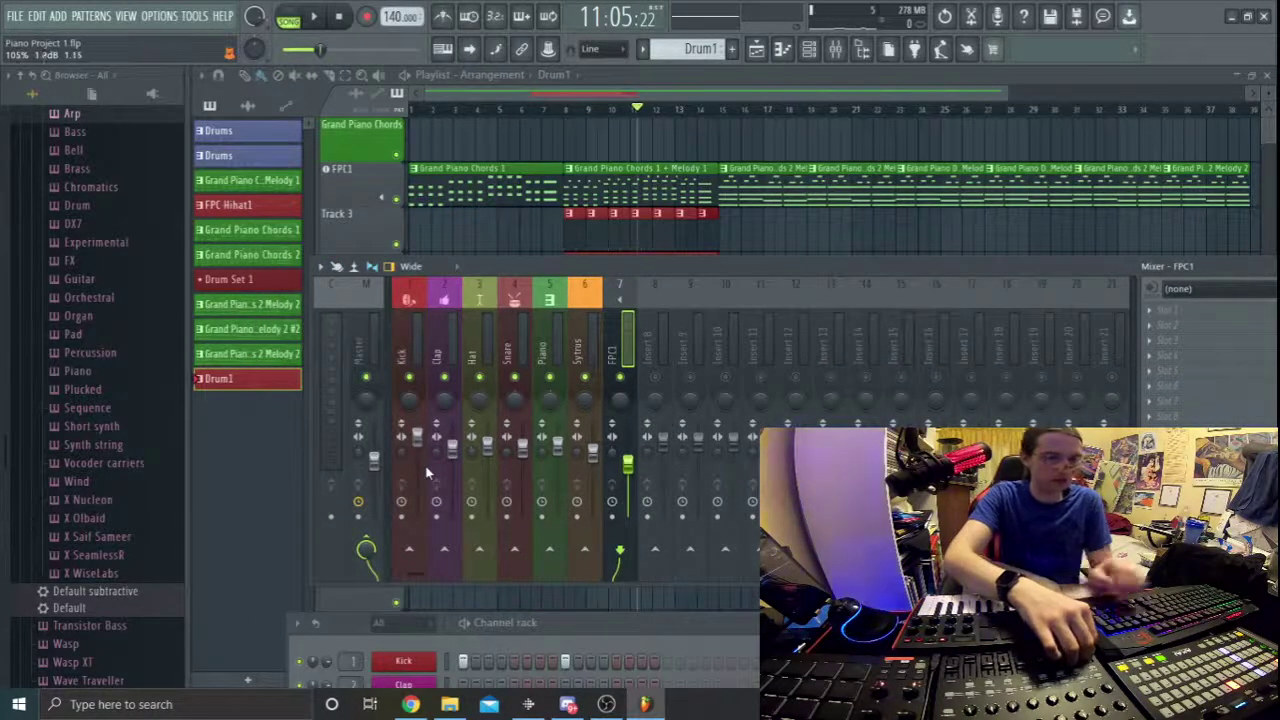
Play on through the drum section while setting the Kick mixer level to 100% (0.1 dB).
key(space)
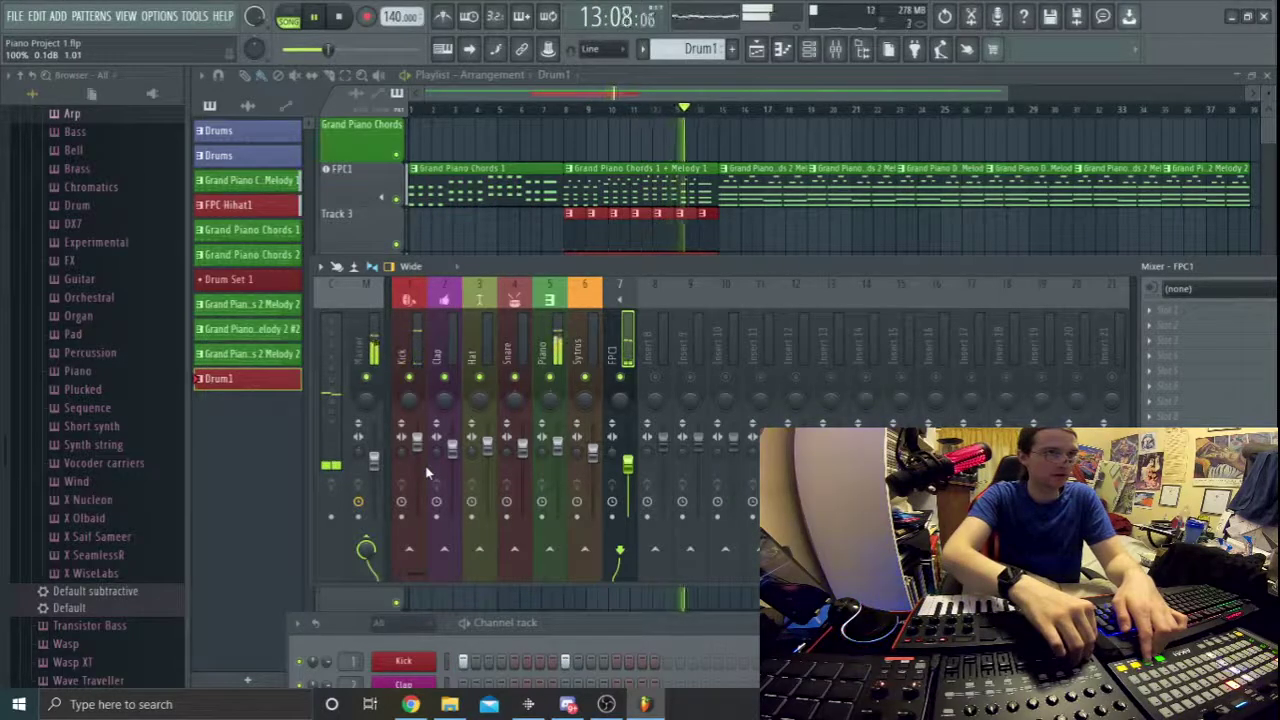
key(space)
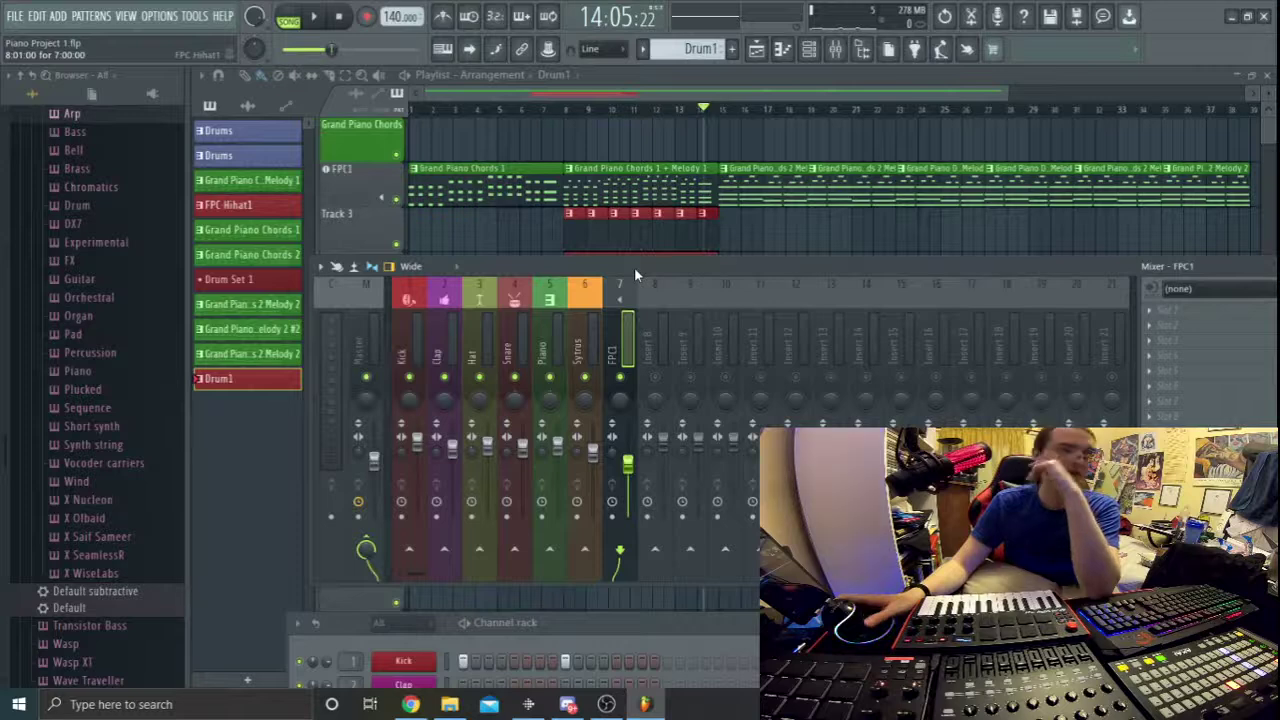
Delete the Drum1 clips in bars 9 to 14 of Track 3, keeping only the one in bar 8.
drag(1008, 89, 604, 151)
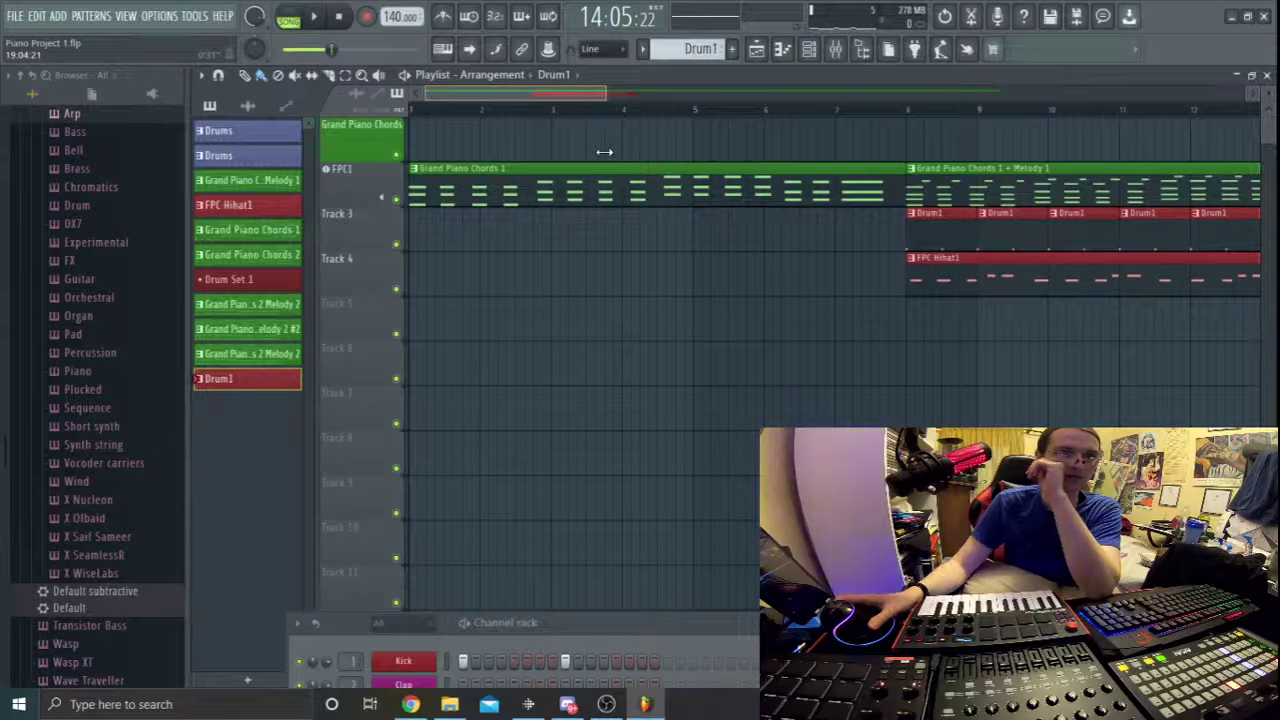
drag(604, 151, 571, 143)
drag(543, 94, 621, 108)
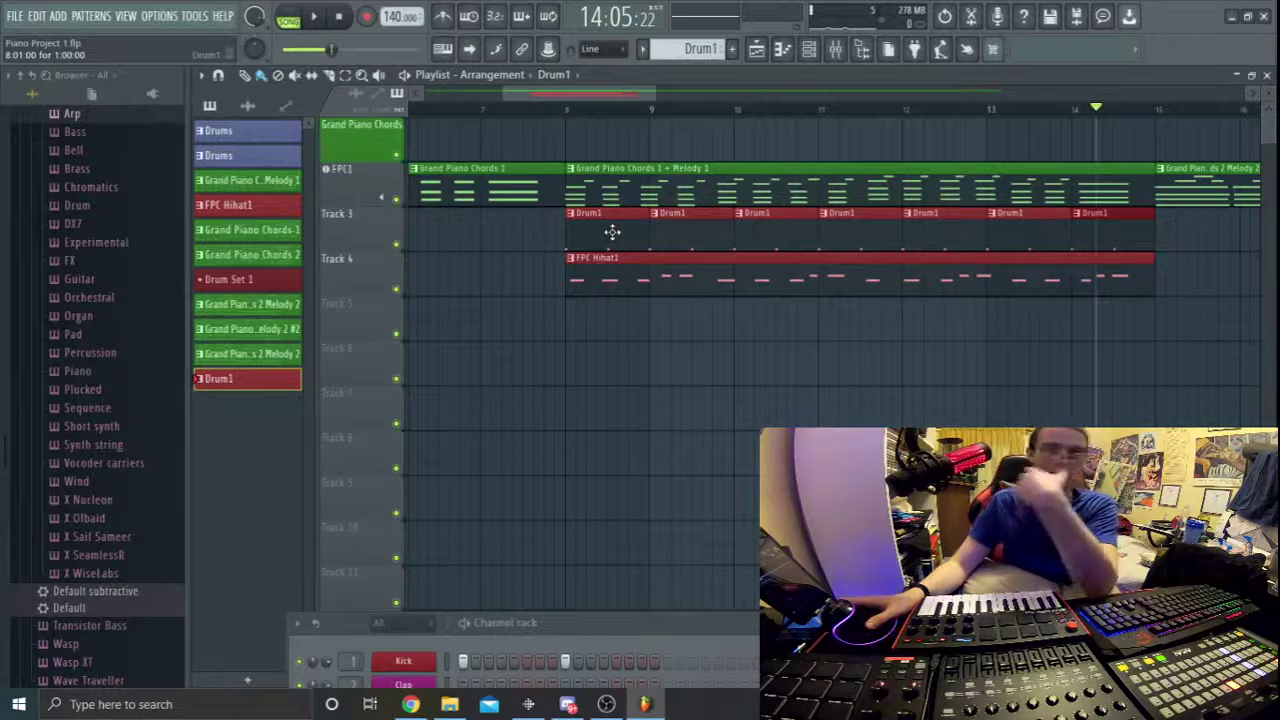
right_click(1080, 216)
right_click(1030, 225)
right_click(945, 236)
right_click(858, 247)
right_click(790, 245)
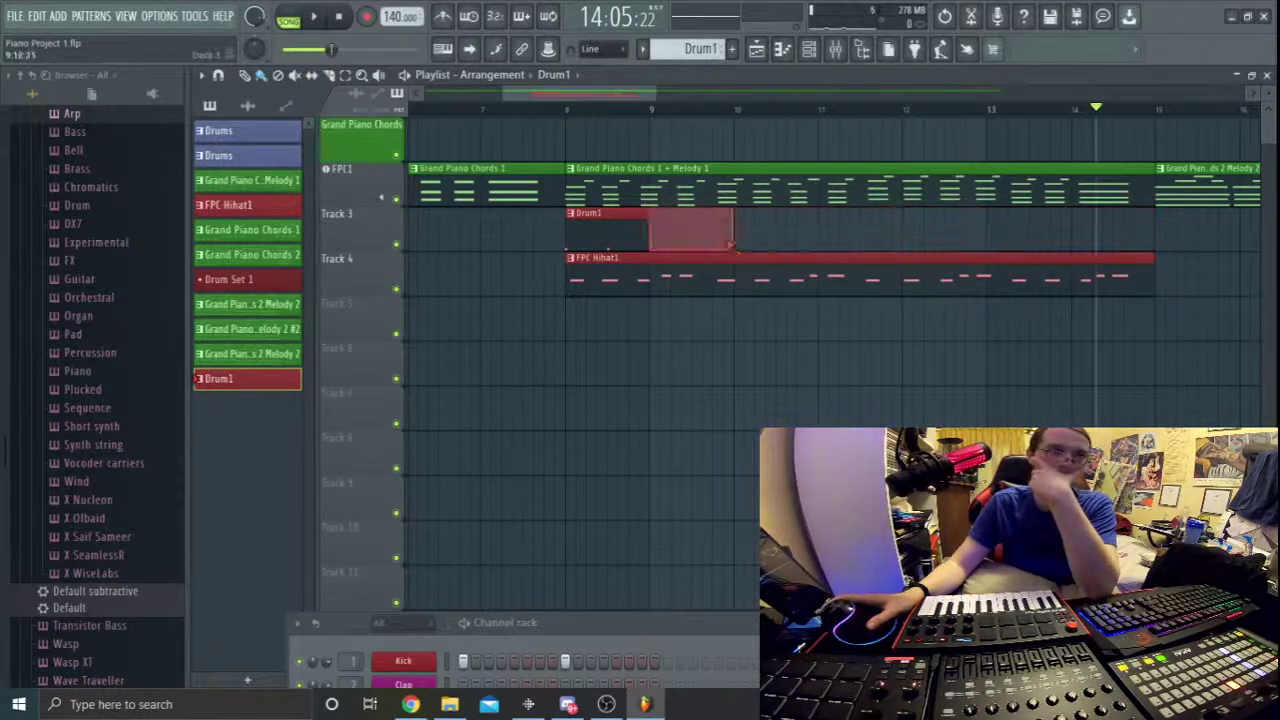
right_click(715, 243)
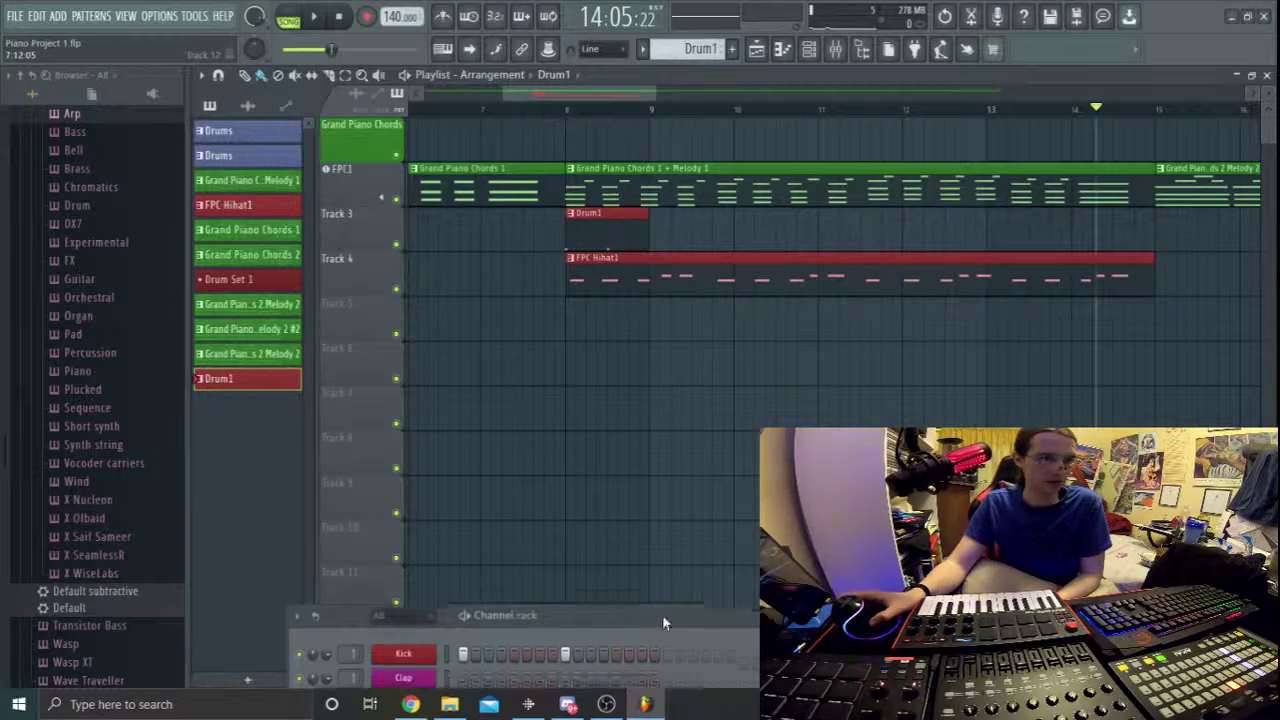
Move the second kick of the Drum1 pattern to step 11, add a Drum1 clip at bar 9, and play from bar 8.
drag(662, 614, 798, 313)
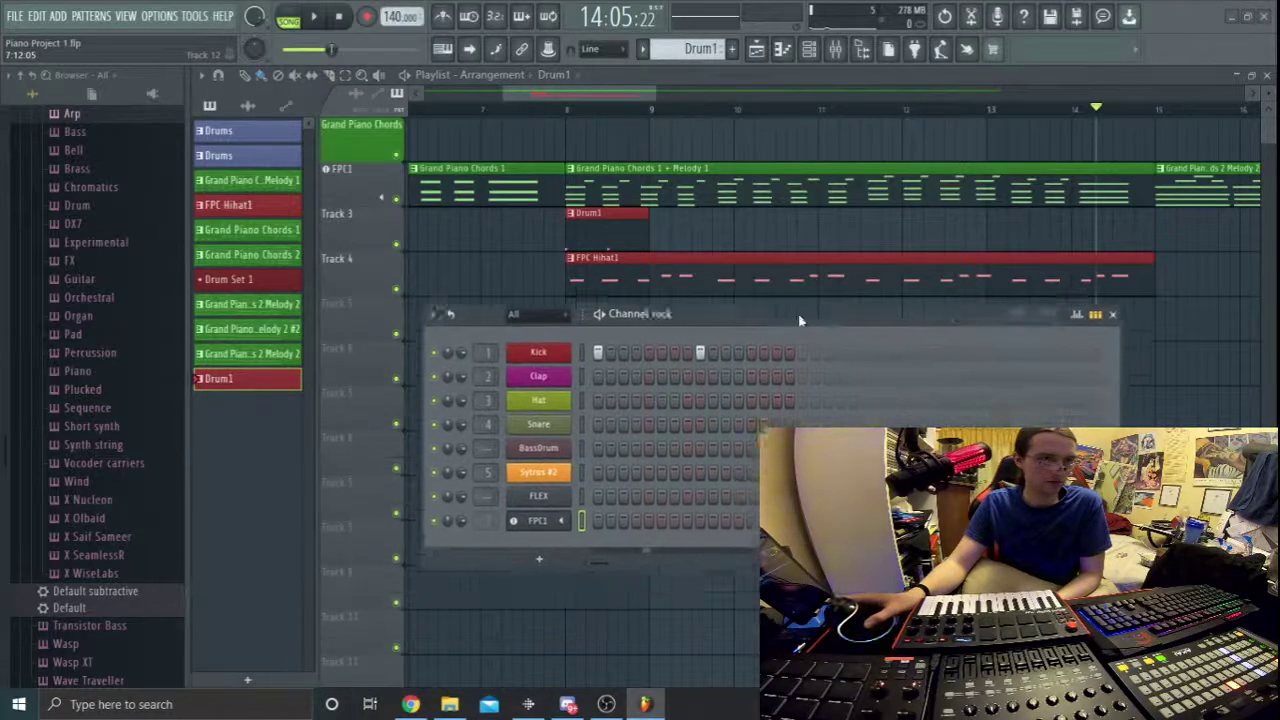
click(732, 346)
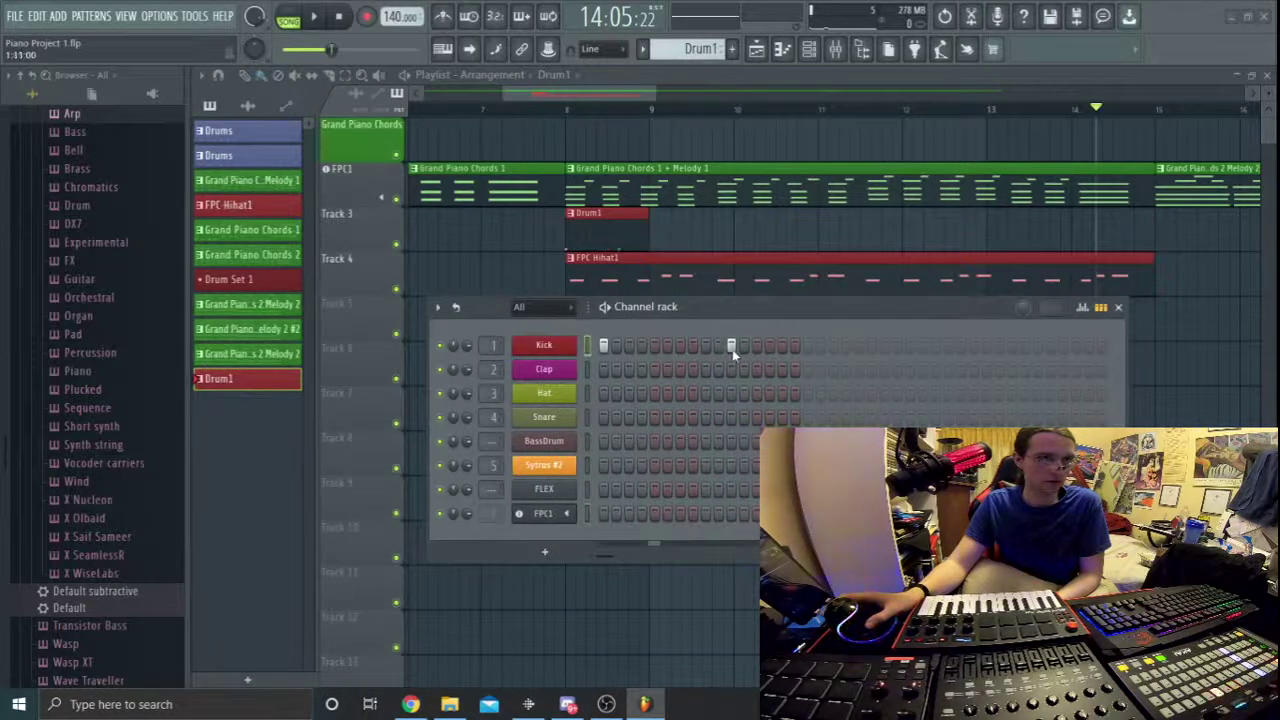
click(660, 232)
drag(676, 213, 672, 217)
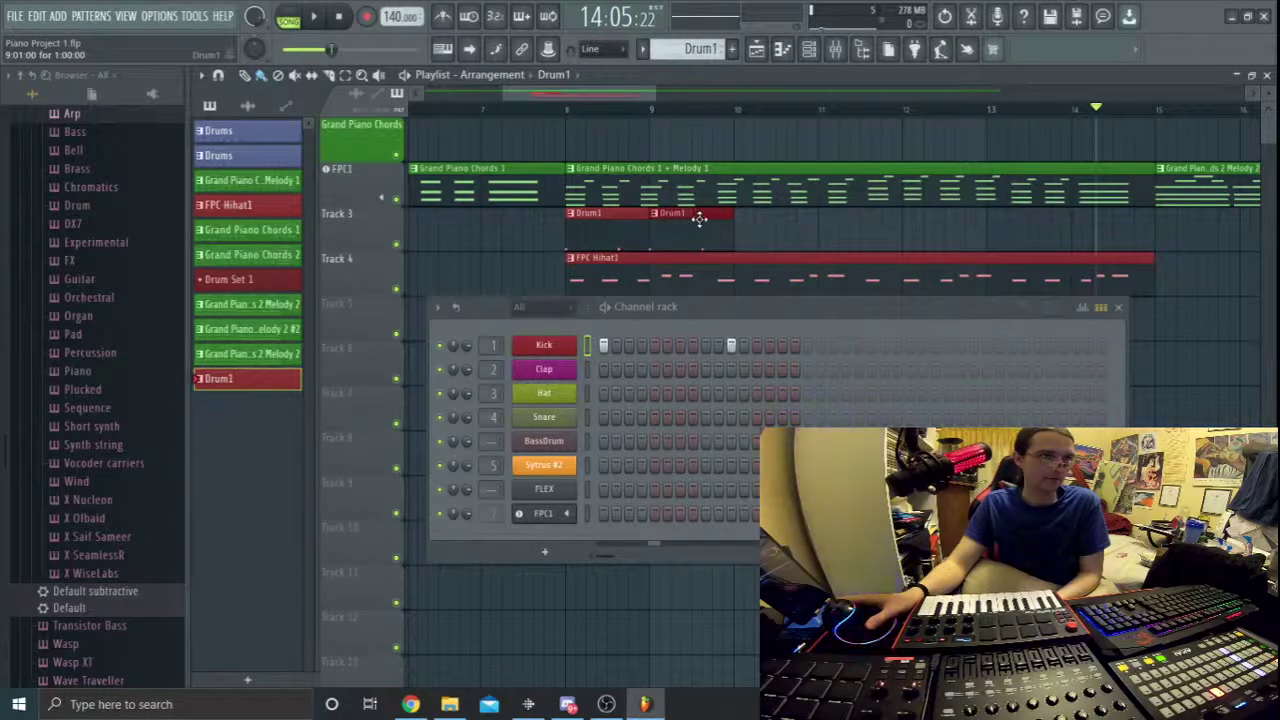
click(567, 110)
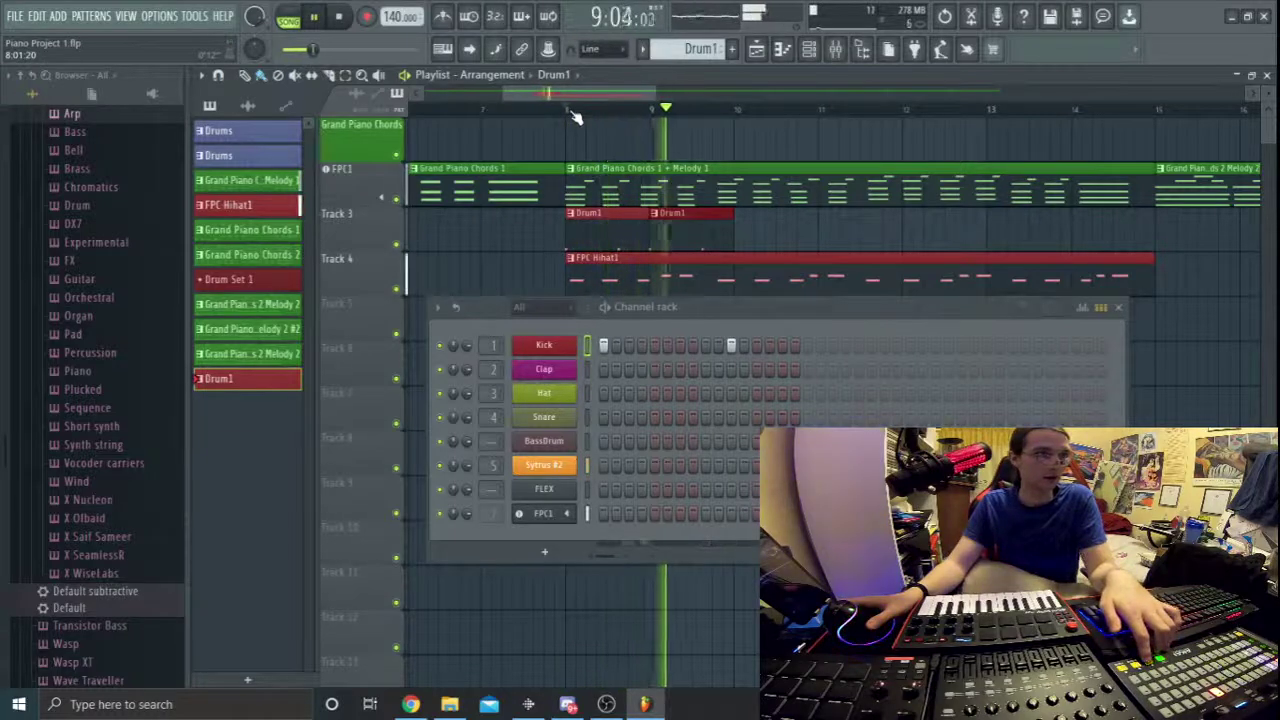
key(space)
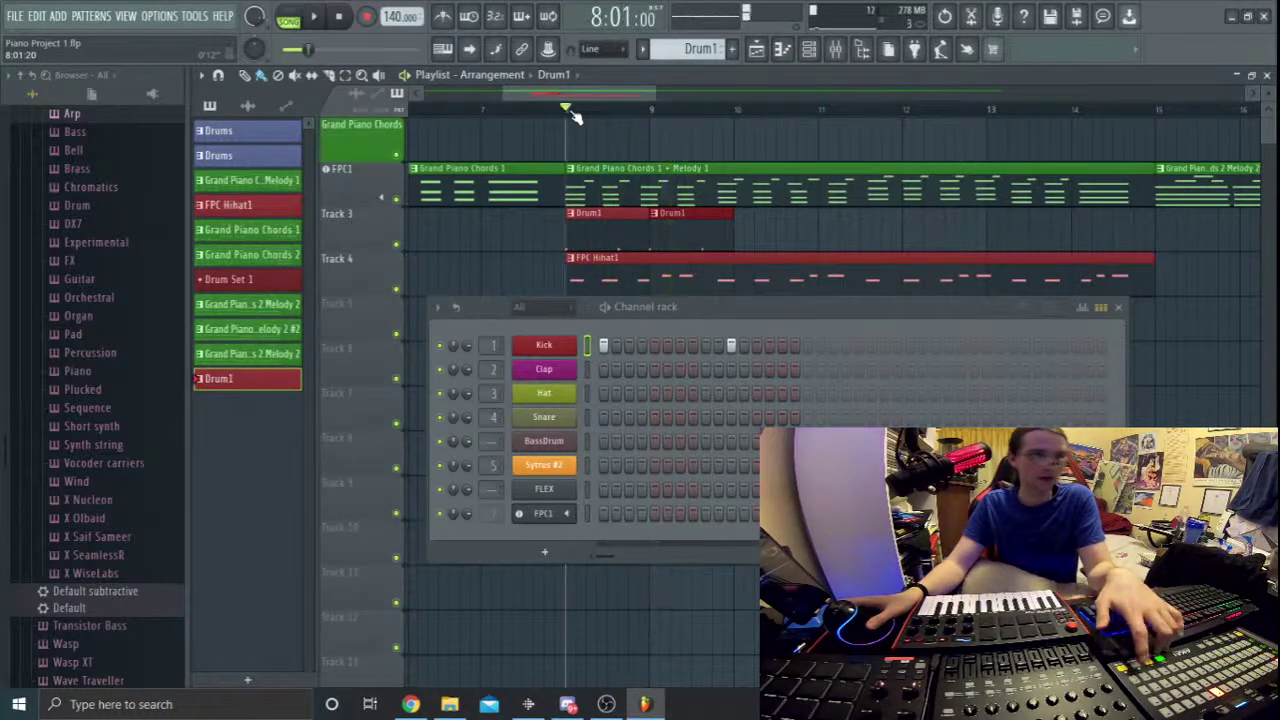
Move the second kick to step 7, shift the second Drum1 clip to 8:15:00, and audition from bar 8.
click(731, 345)
click(757, 345)
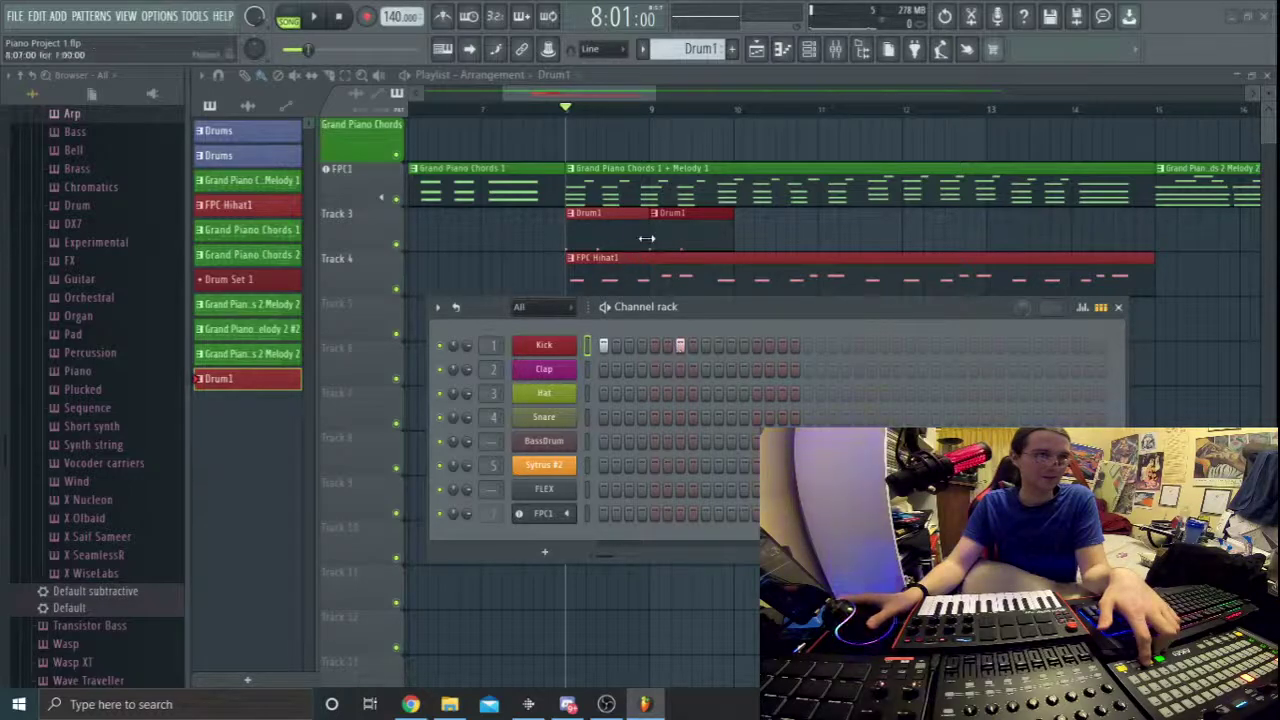
drag(666, 229, 656, 232)
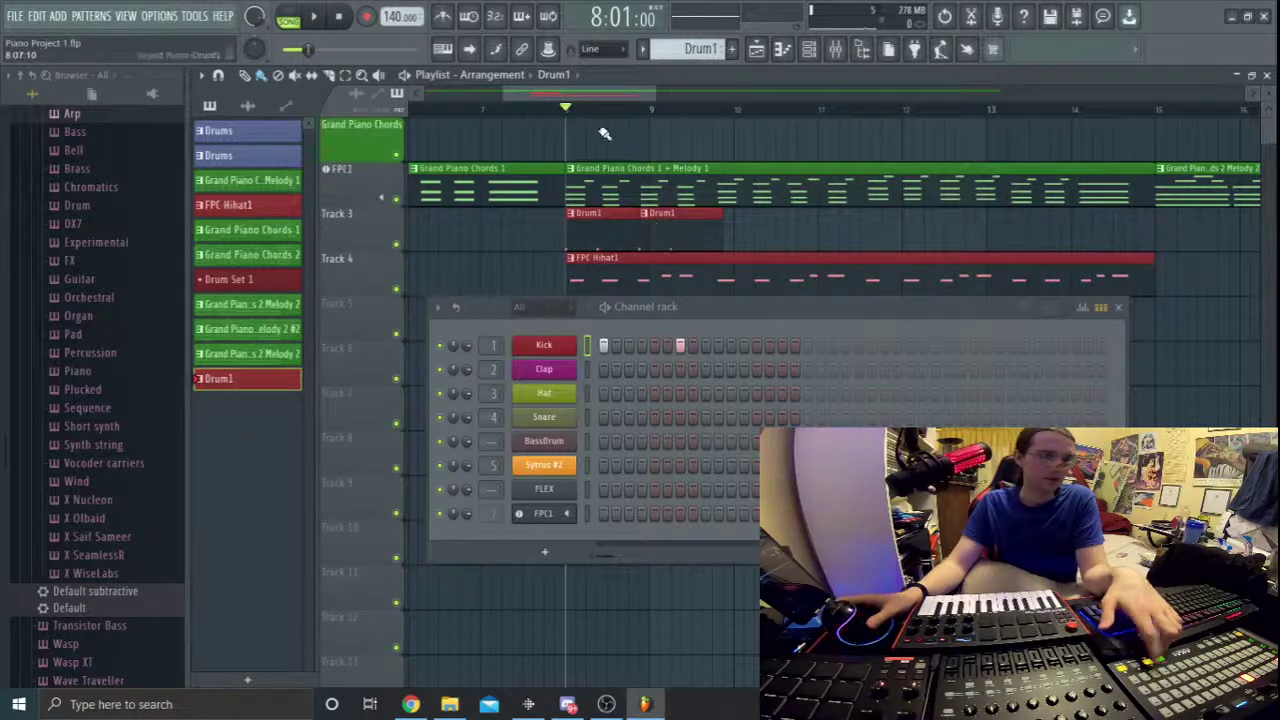
key(space)
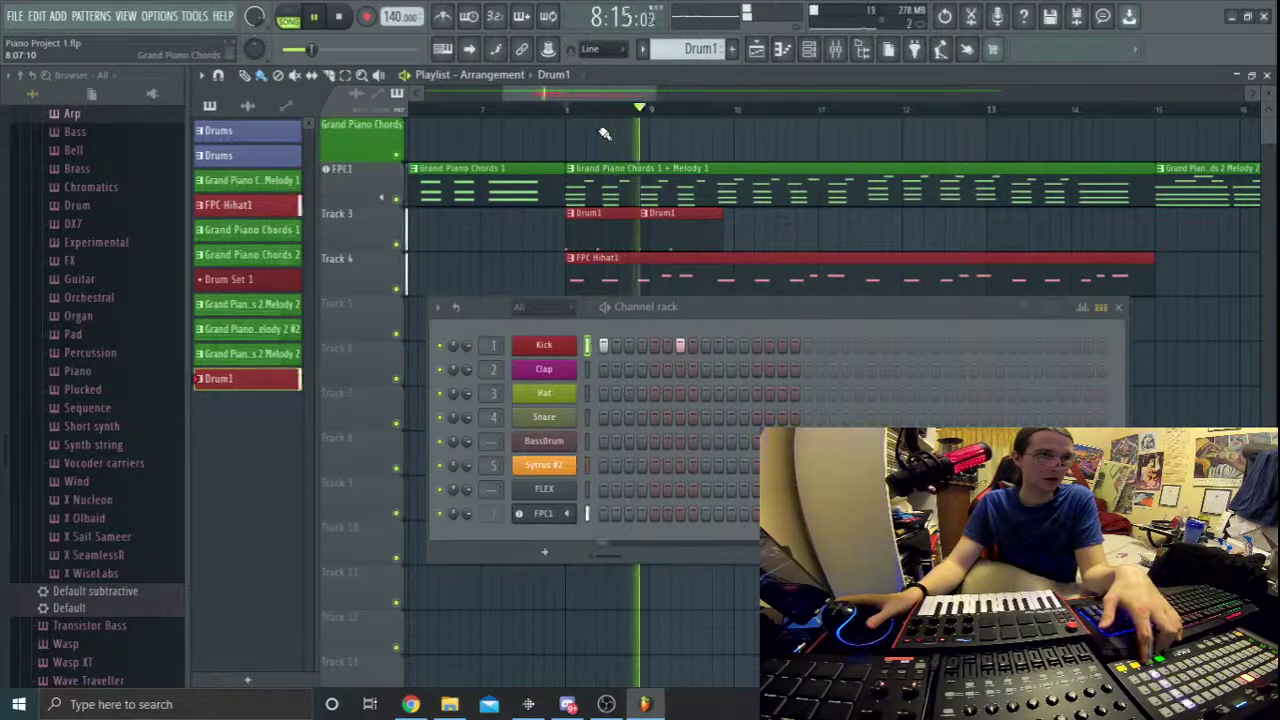
key(space)
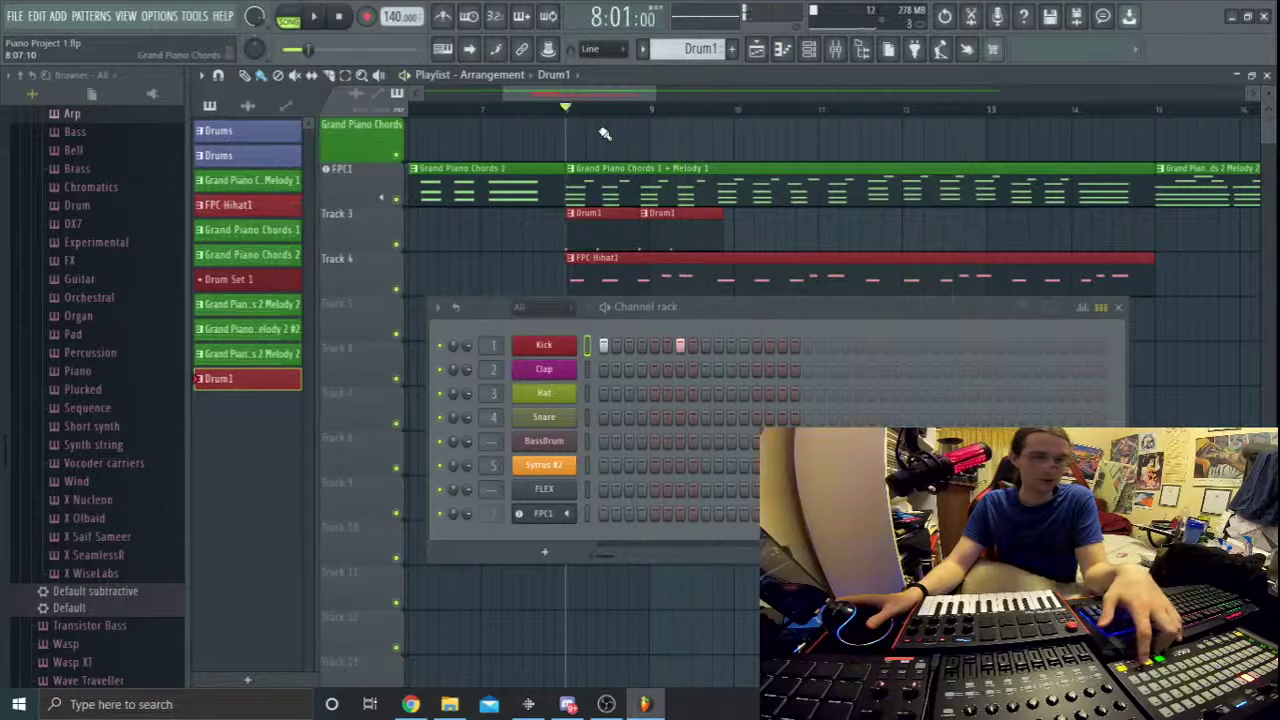
Move the second kick of the Drum1 pattern to step 8 and audition it from bar 8.
click(681, 346)
click(692, 346)
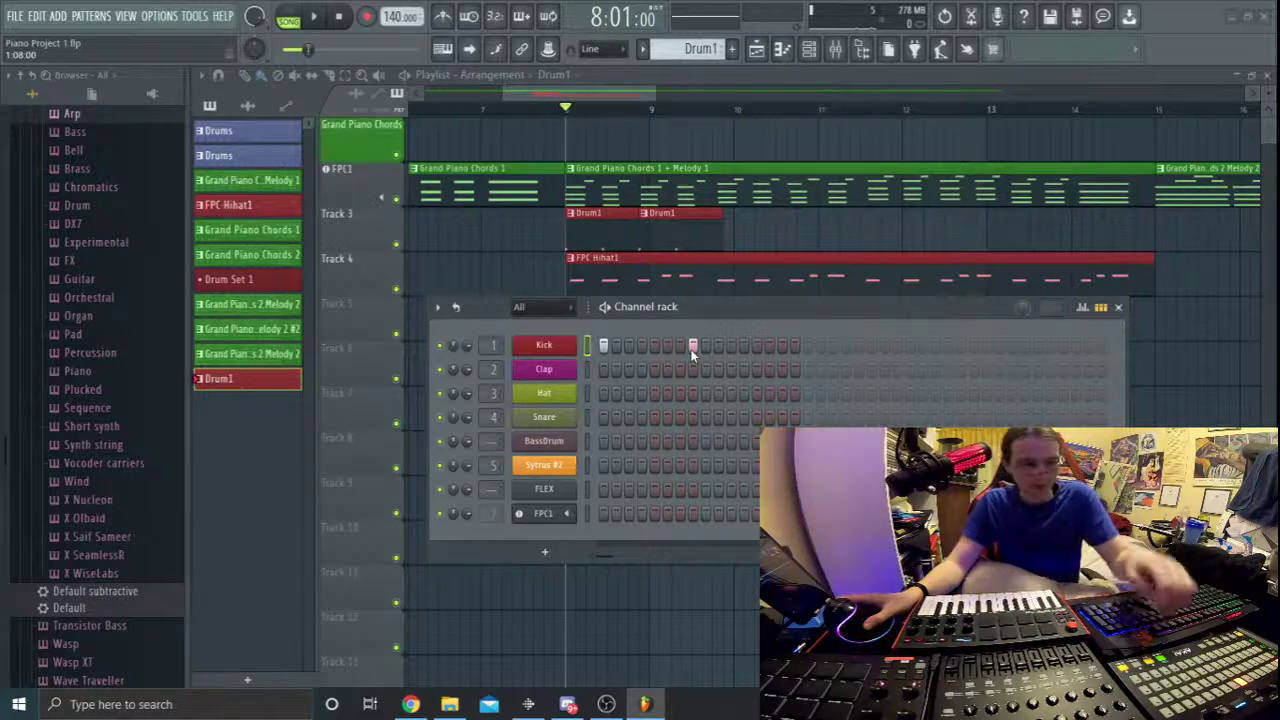
key(space)
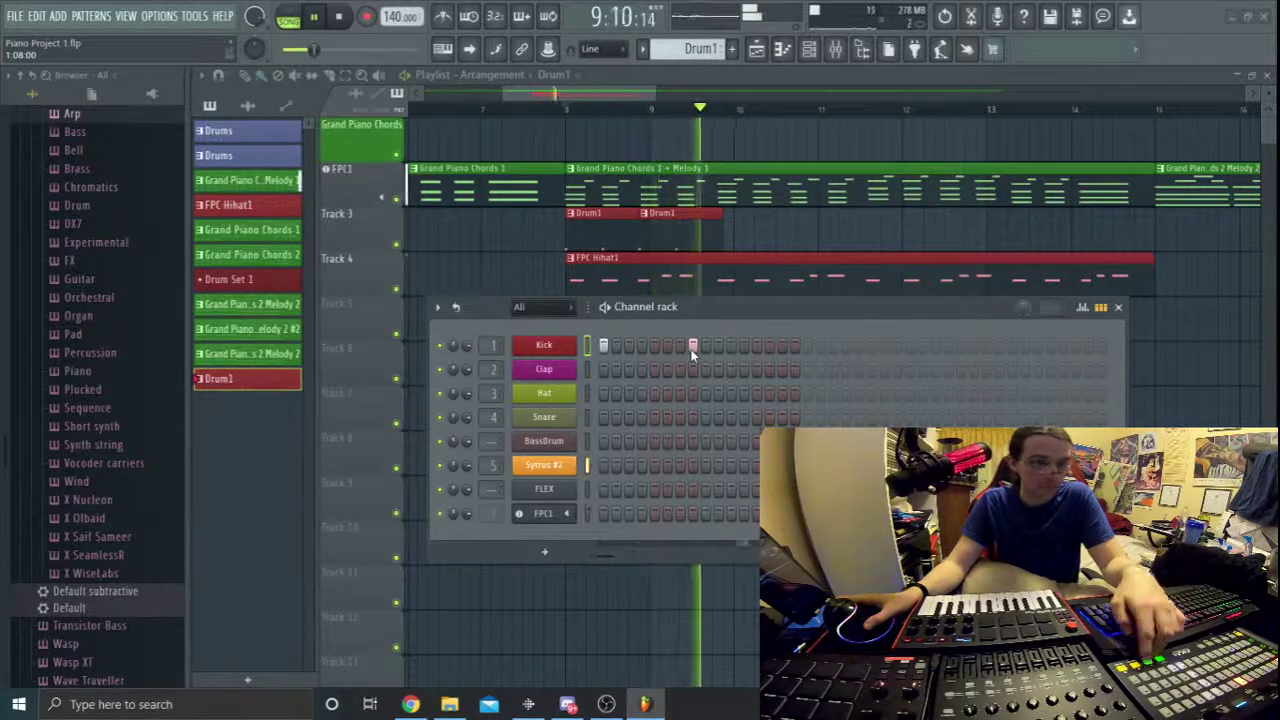
key(space)
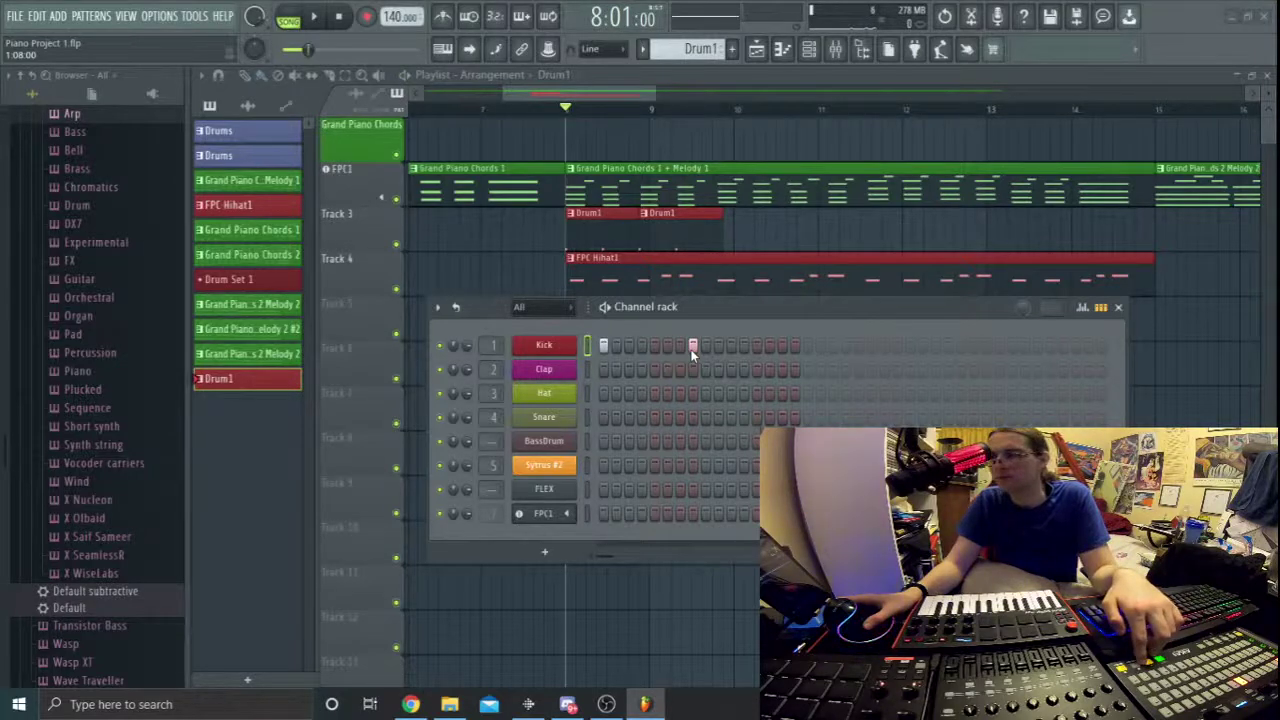
Shorten the second Drum1 clip to 0:14:00, place a third one directly after it, and play the section from bar 8.
drag(722, 235, 709, 233)
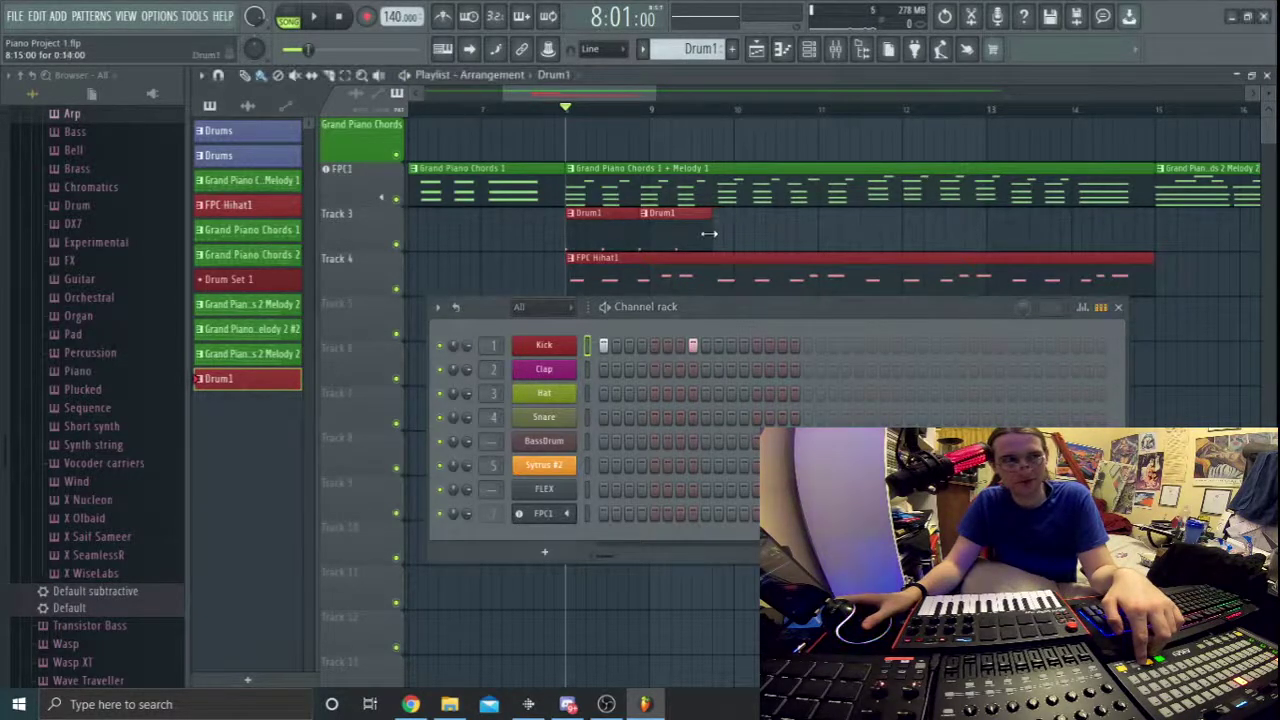
click(720, 240)
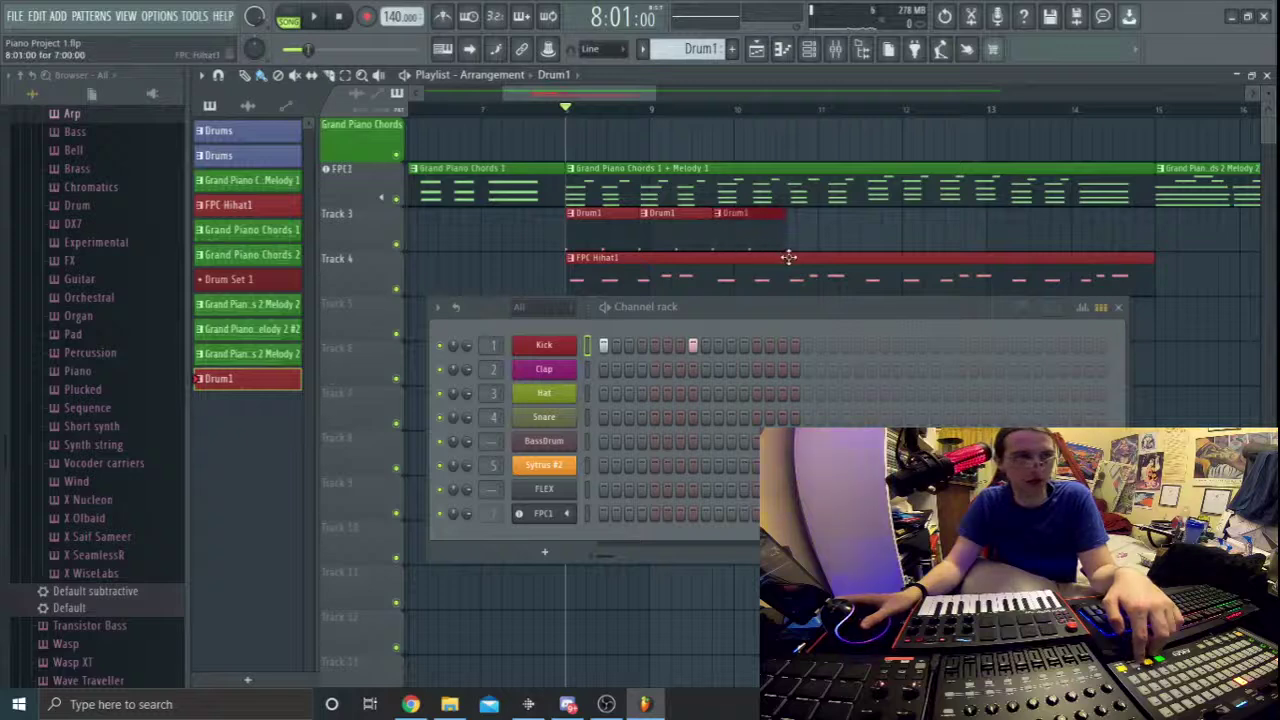
key(space)
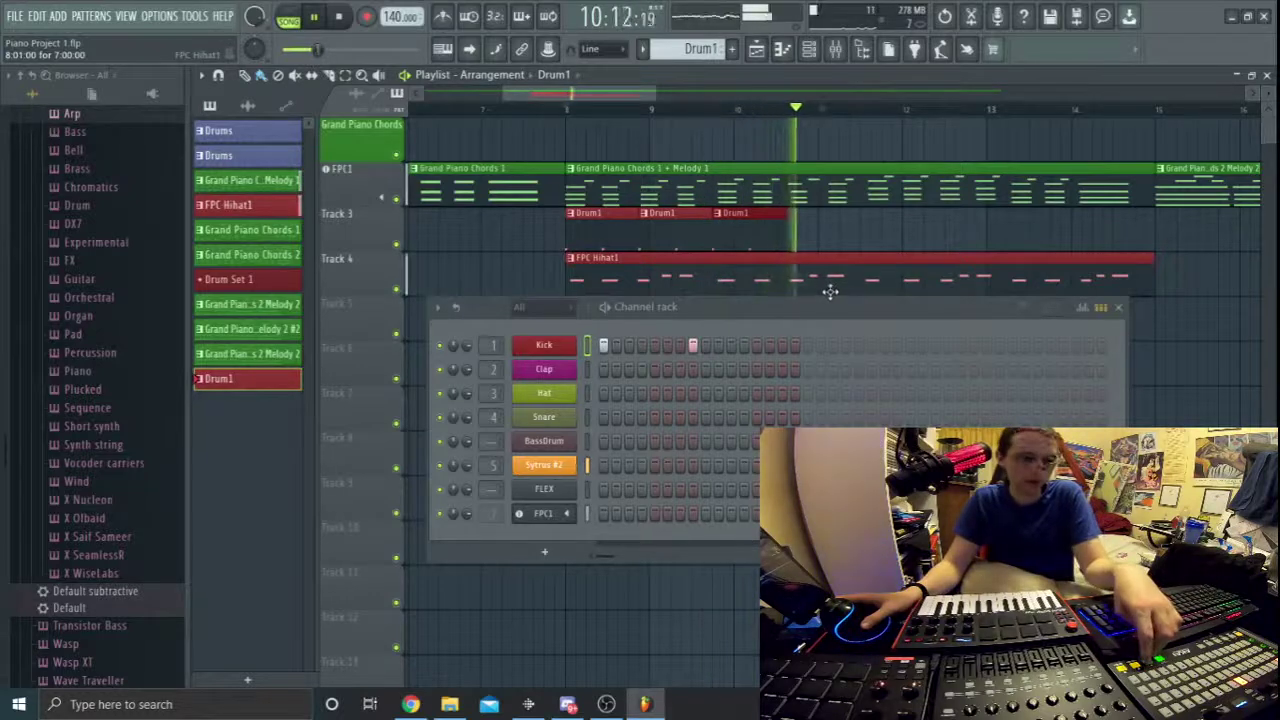
key(space)
Place two more Drum1 clips on Track 3 at 10:11:00 and 11:11:00, and play on through them.
drag(784, 240, 770, 237)
click(780, 240)
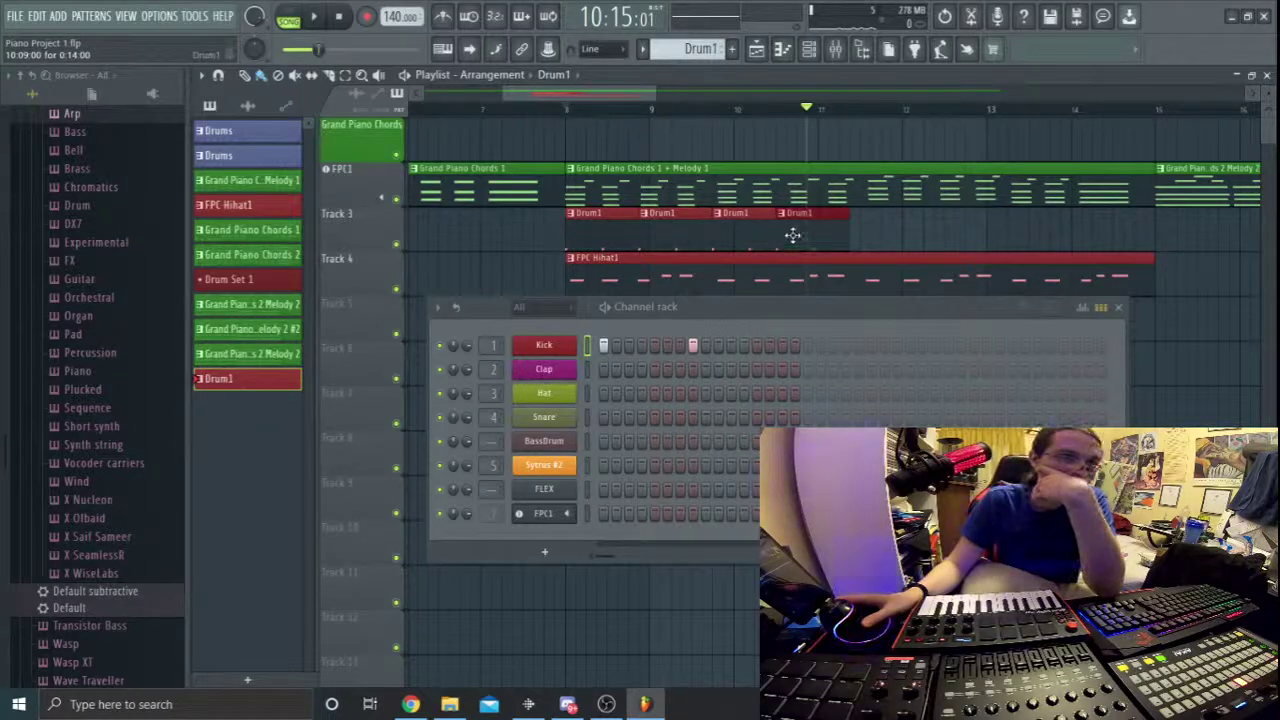
mouse_move(795, 233)
mouse_down()
mouse_move(817, 233)
mouse_move(805, 233)
mouse_up()
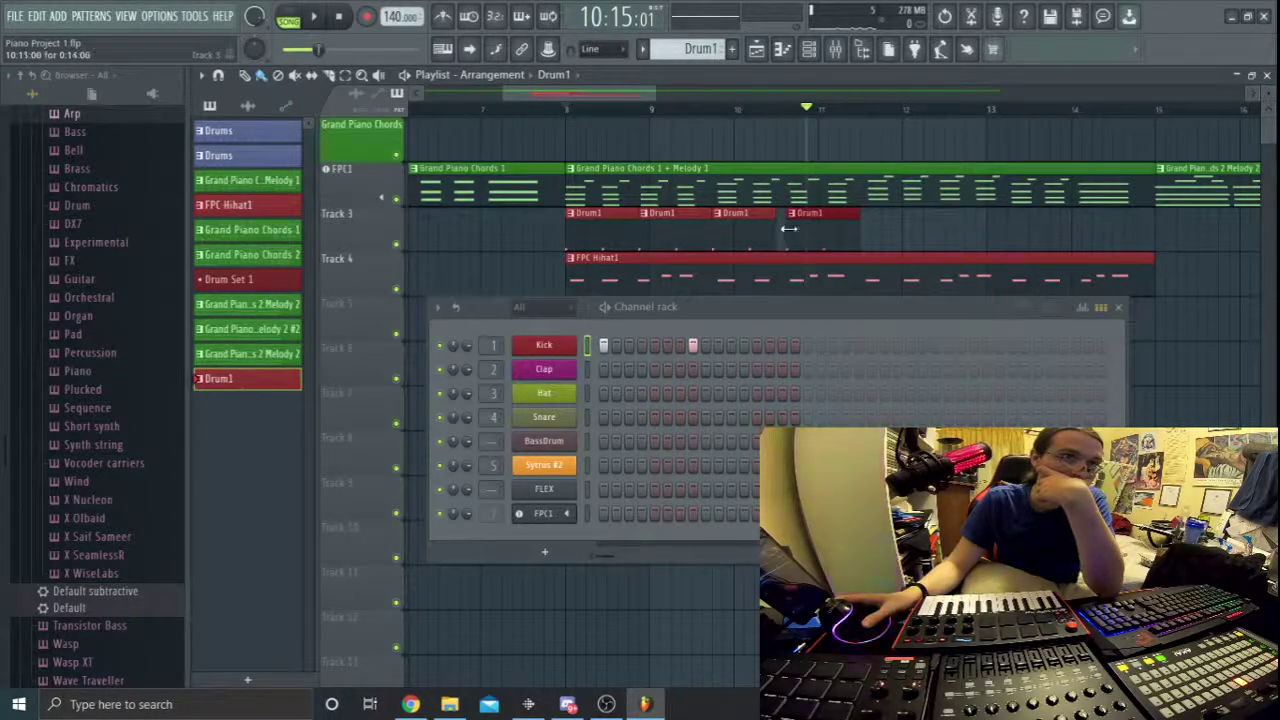
click(871, 234)
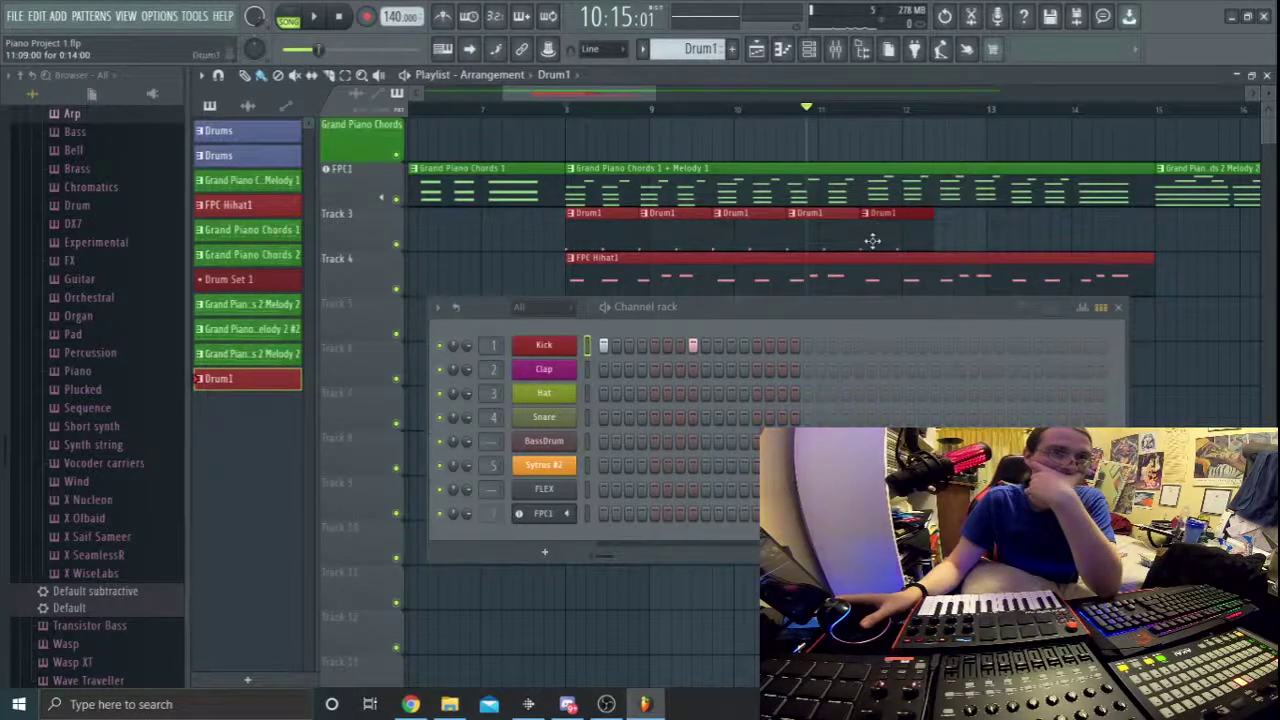
drag(874, 232, 884, 230)
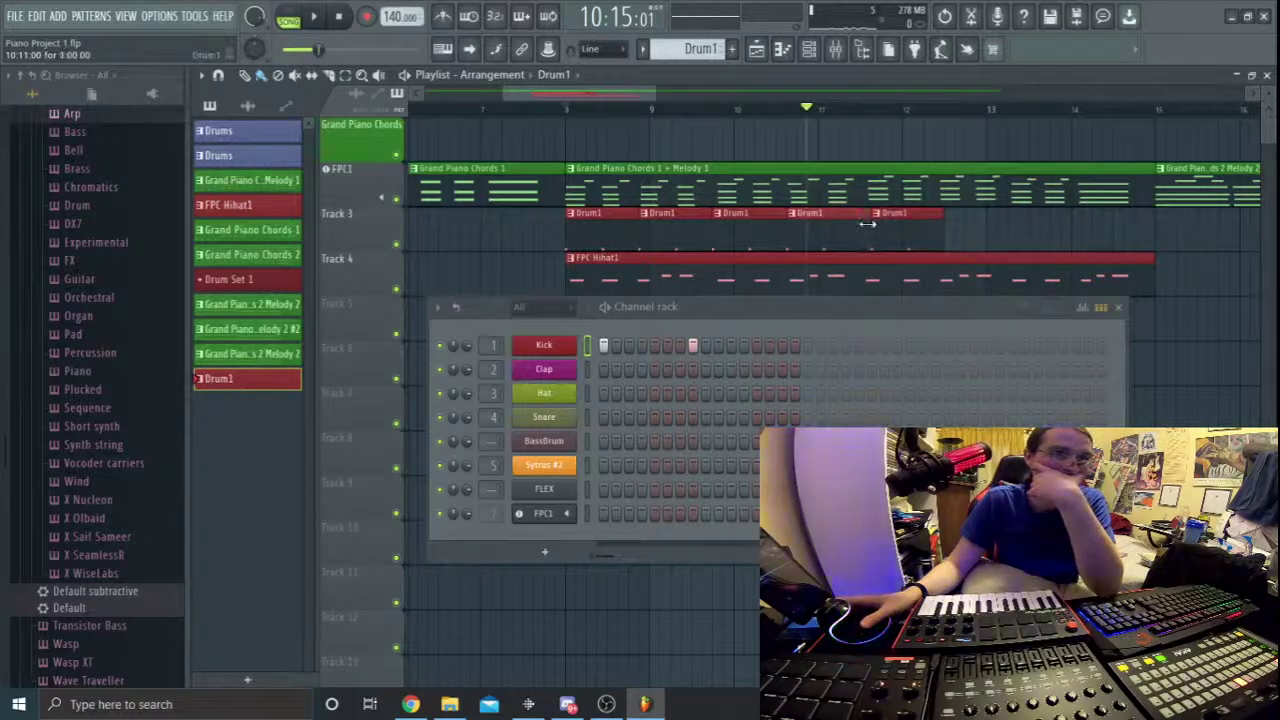
key(space)
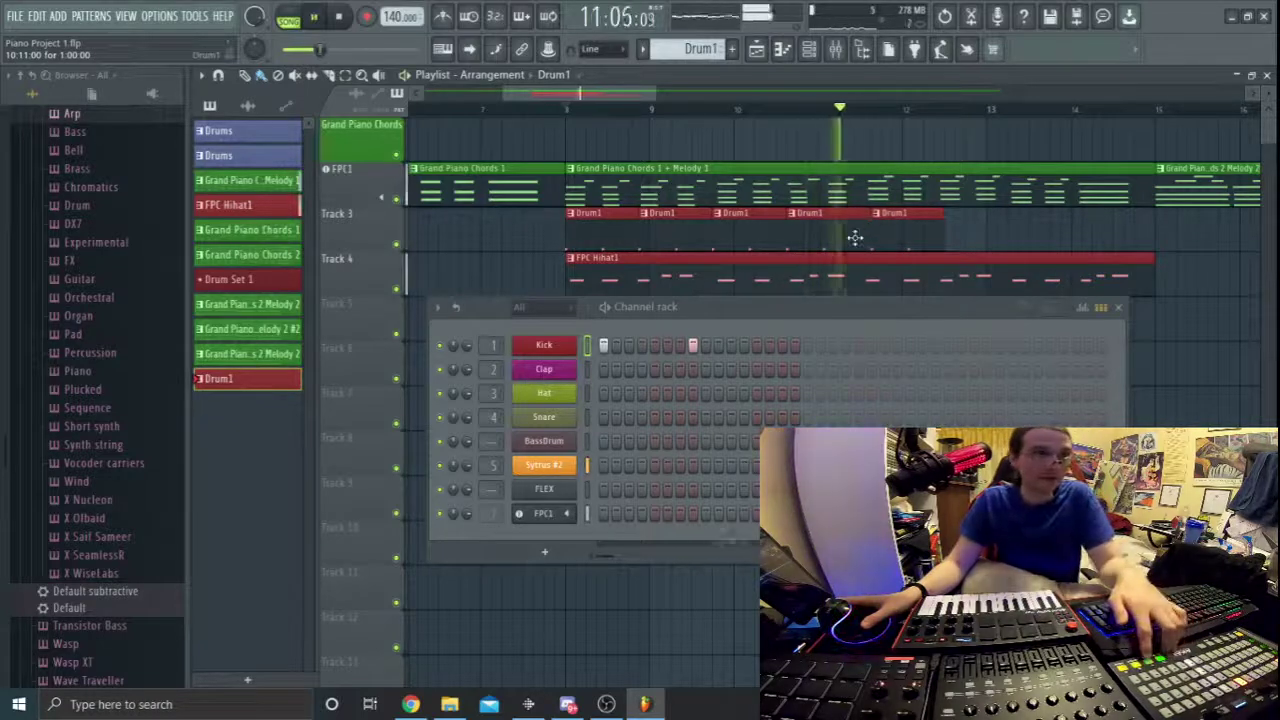
key(space)
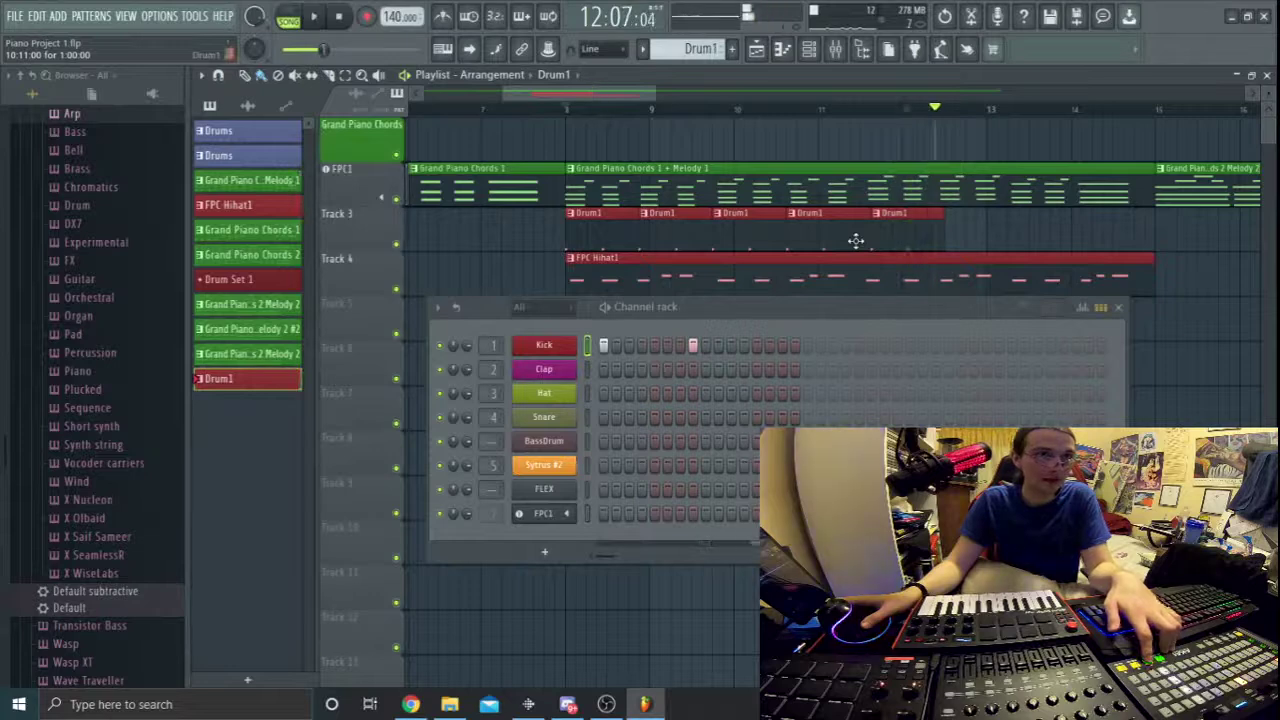
Continue Track 3 with three more Drum1 clips from bar 12 through bar 14, playing short passages to judge their timing.
click(942, 229)
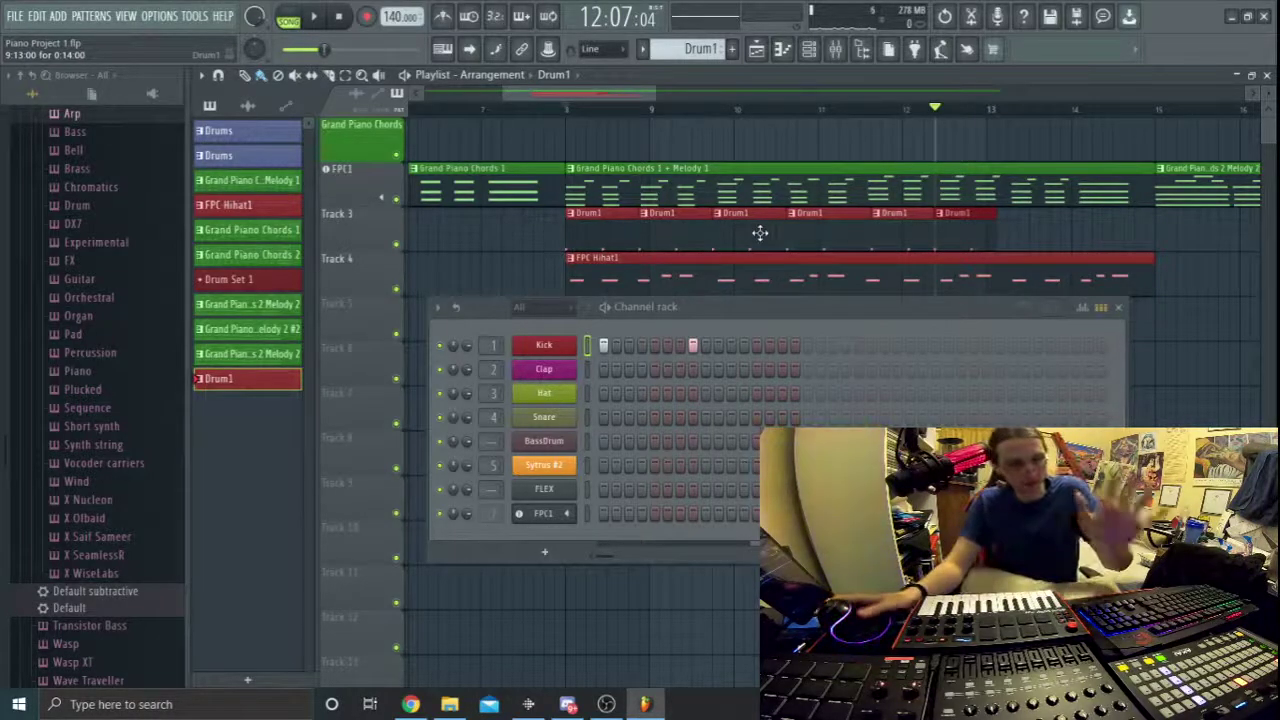
key(space)
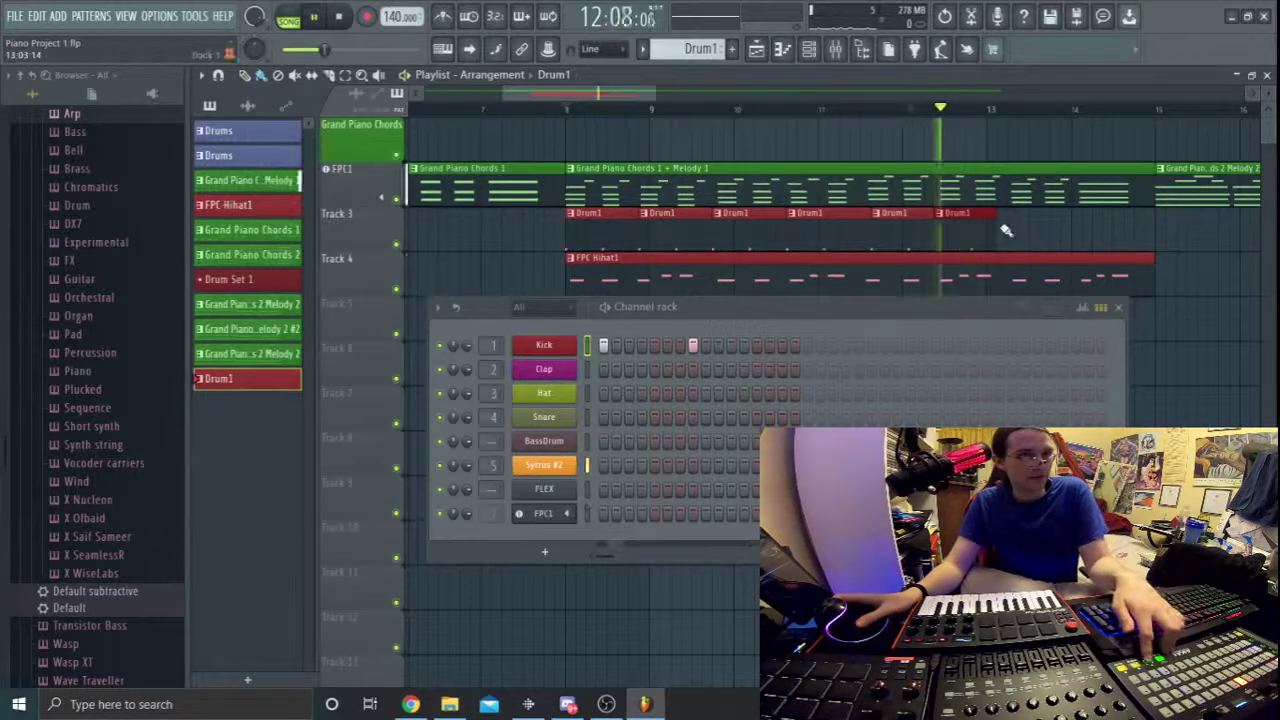
key(space)
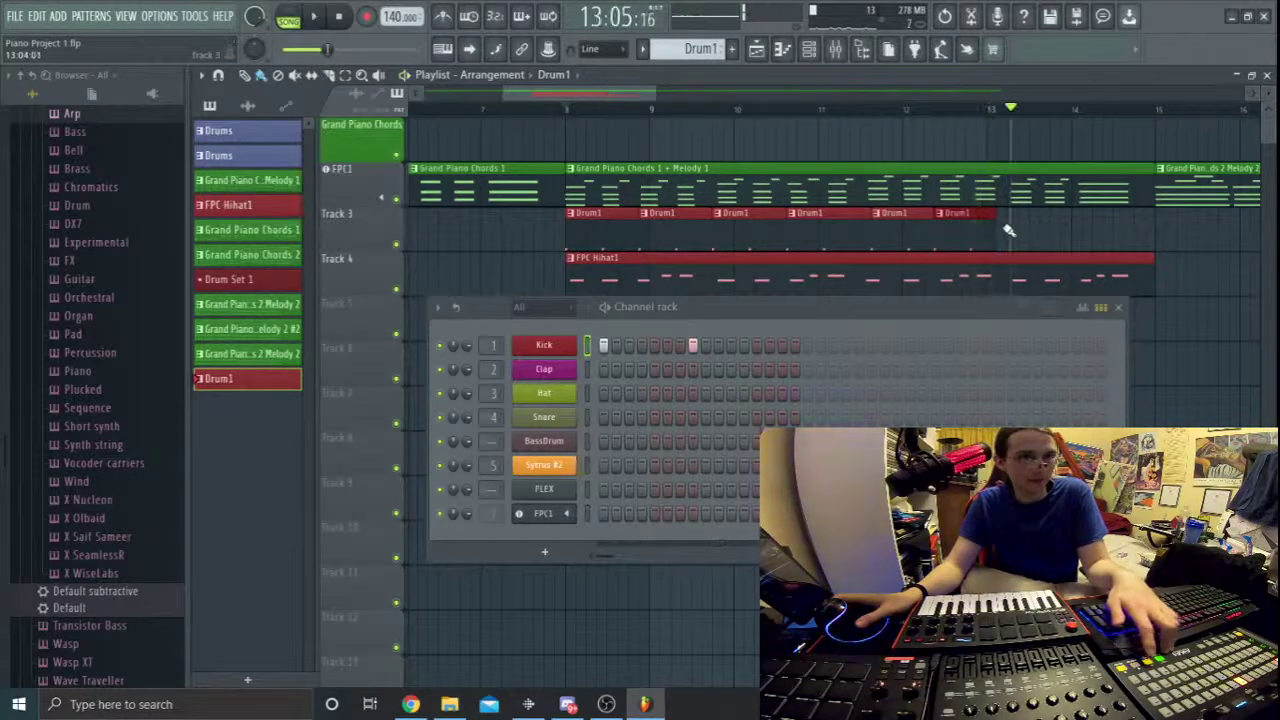
click(1008, 229)
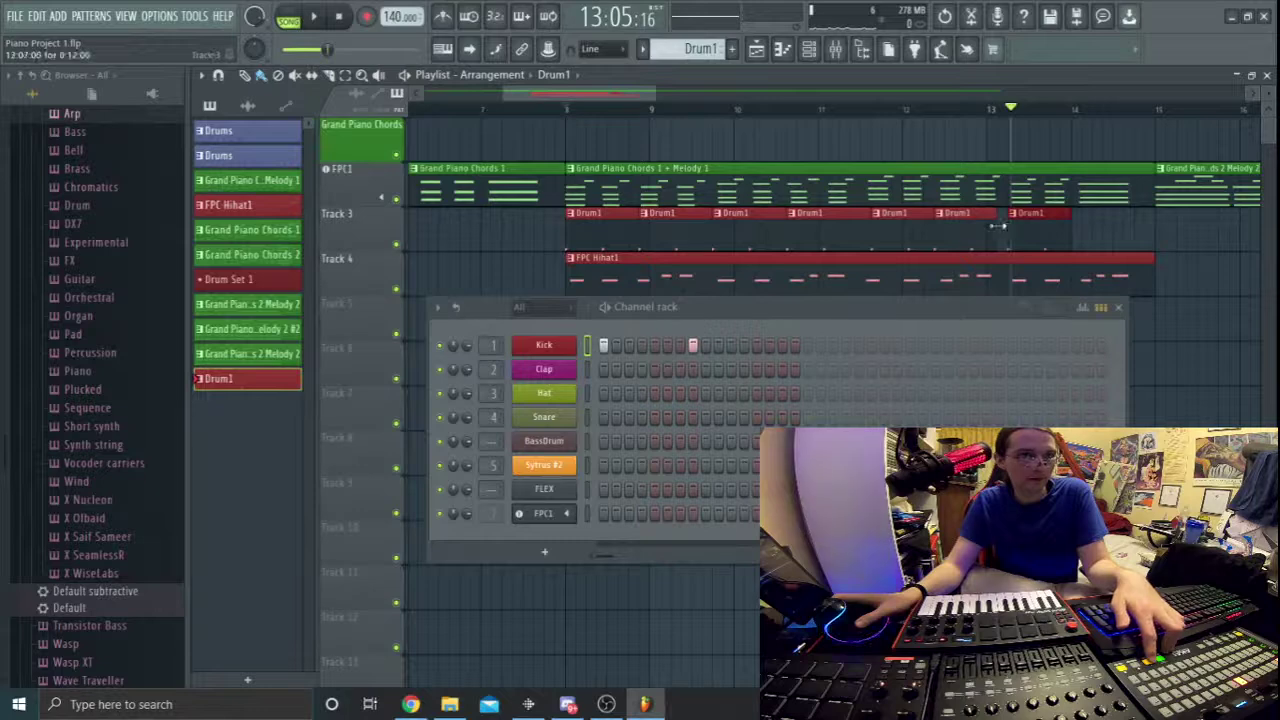
key(space)
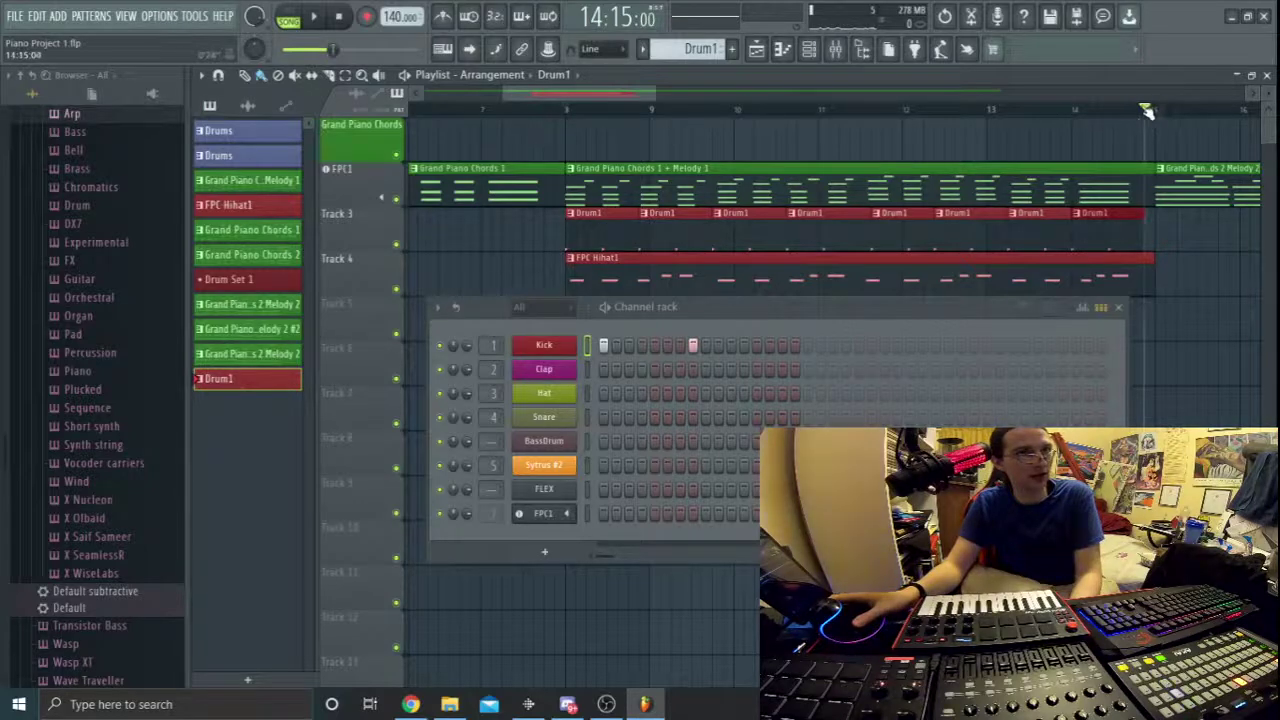
Play the arrangement briefly from bar 1 and bring its opening bars into view.
drag(1146, 108, 838, 108)
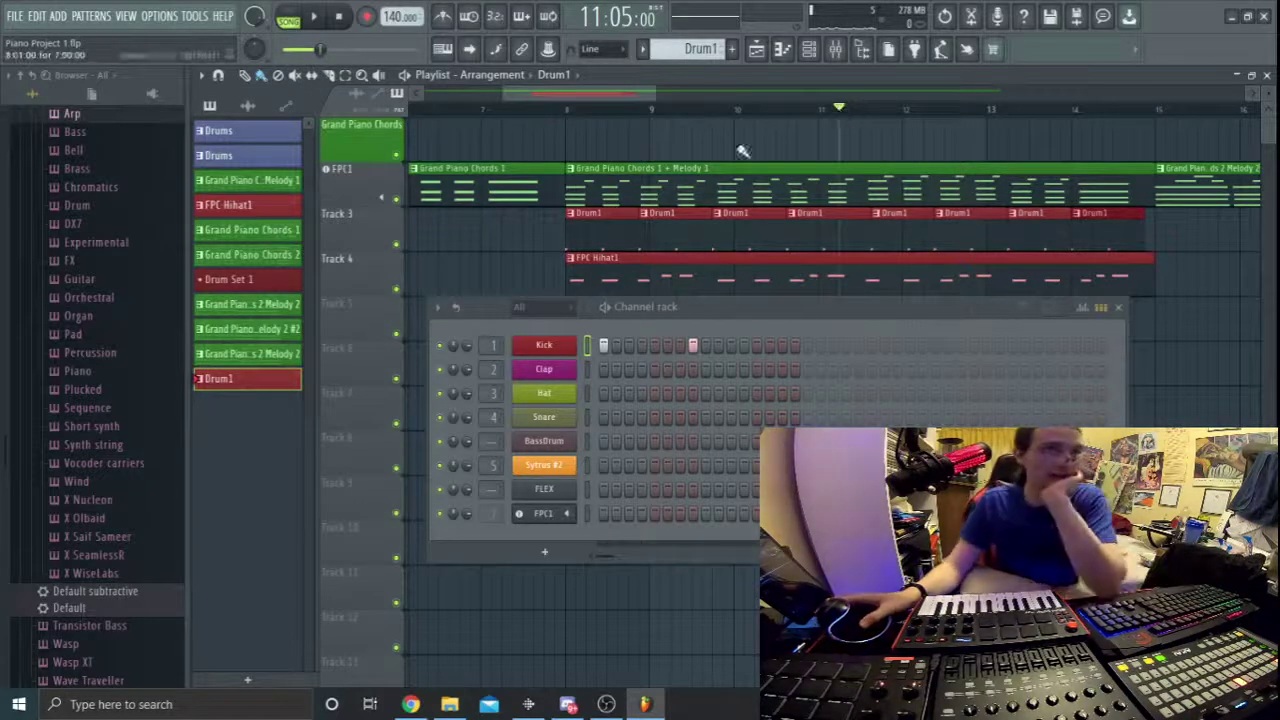
drag(653, 92, 652, 120)
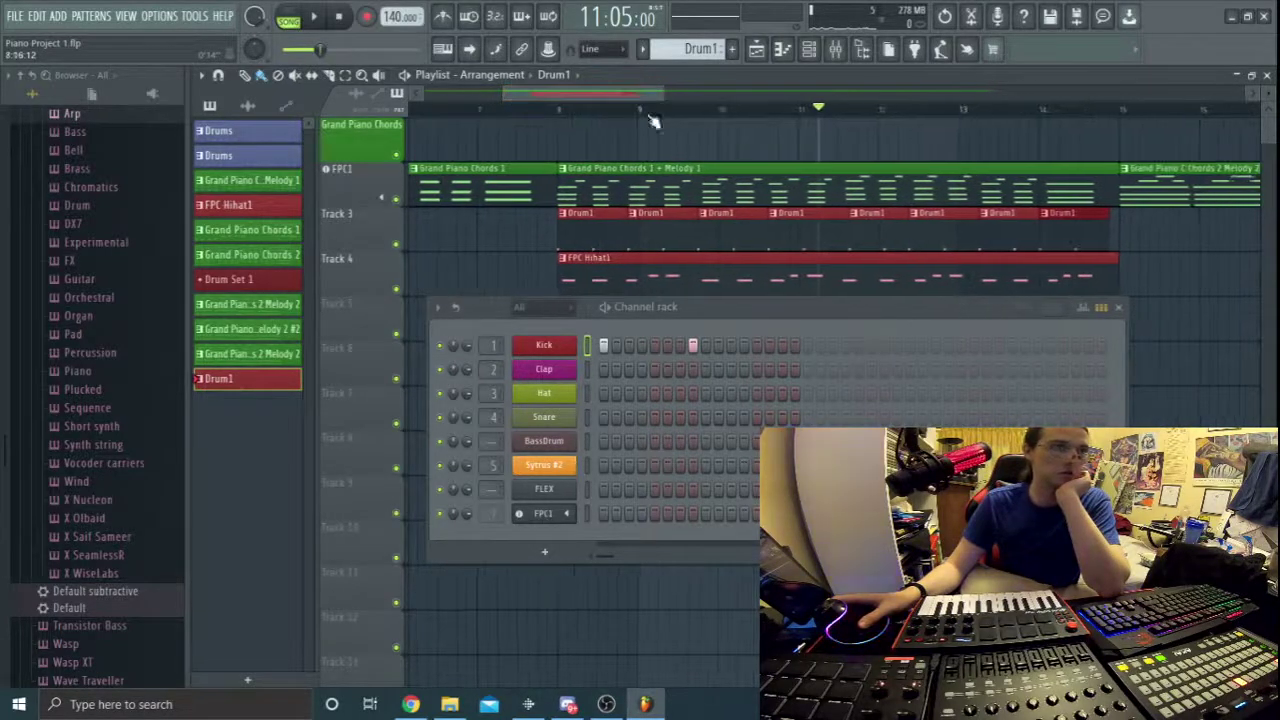
key(space)
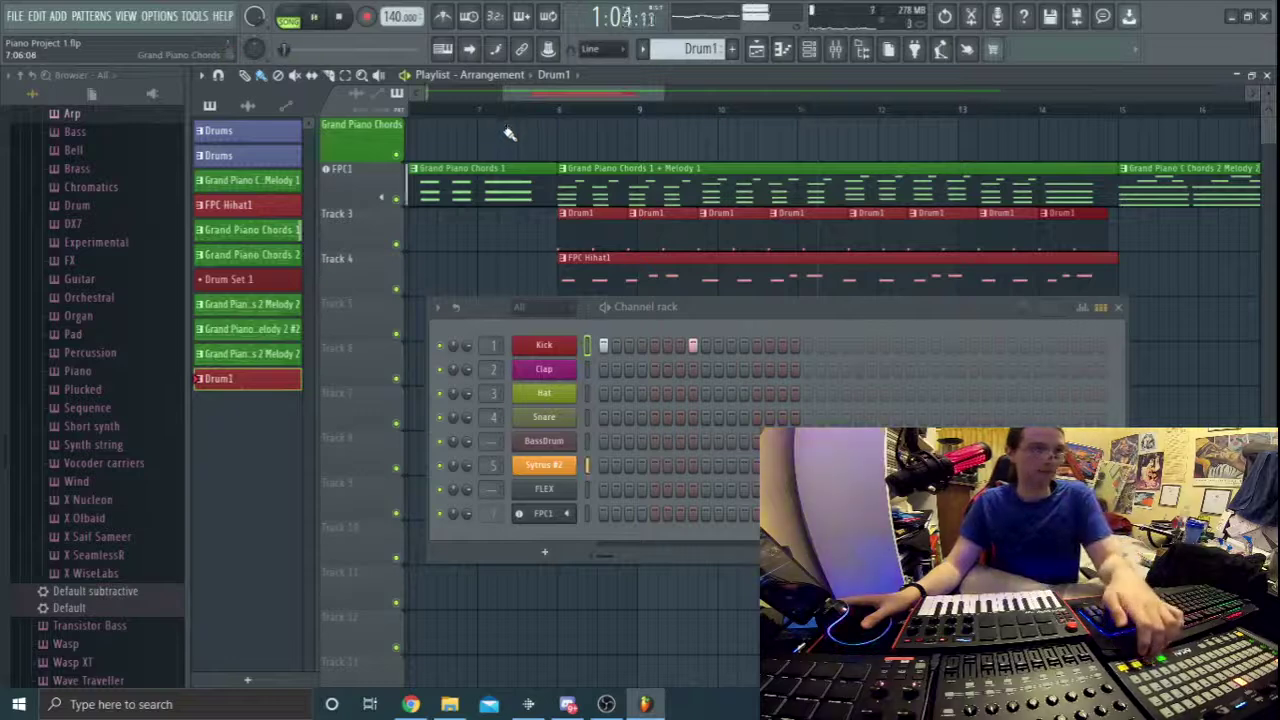
key(space)
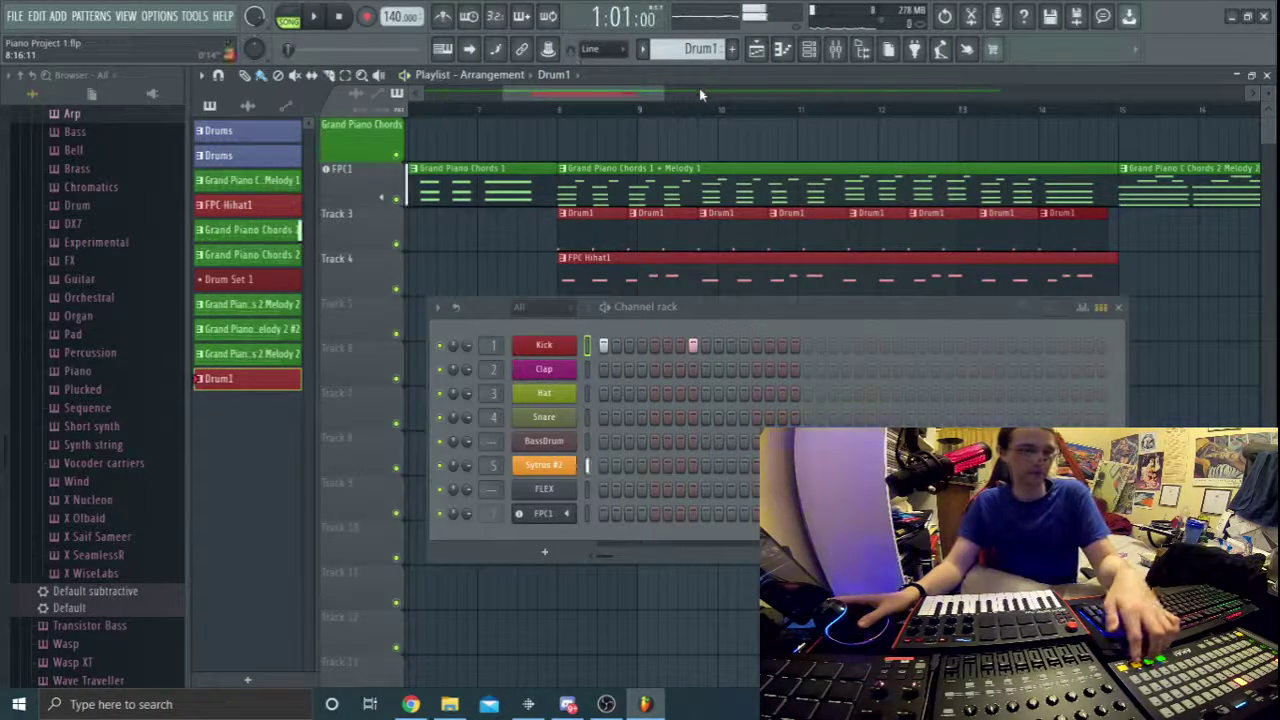
drag(591, 94, 515, 94)
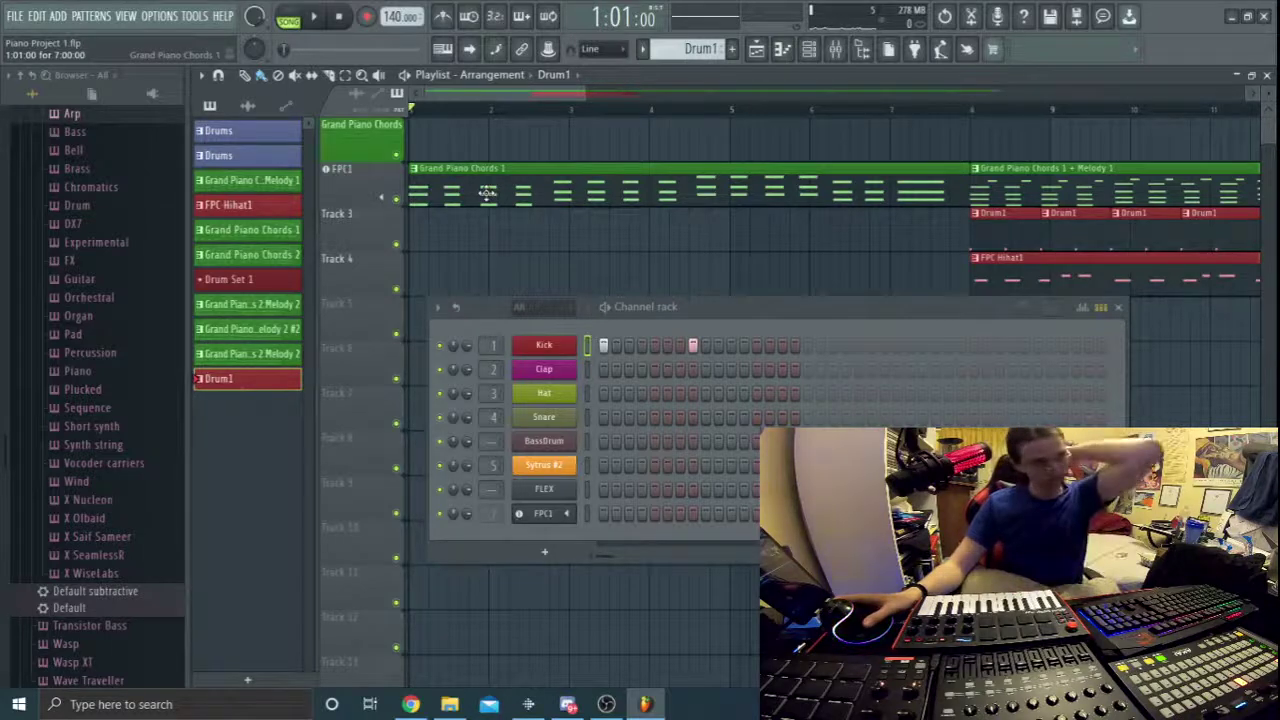
Open the Sytrus #2 notes of Grand Piano Chords 1 in the piano roll and place the window beside the channel rack.
click(565, 168)
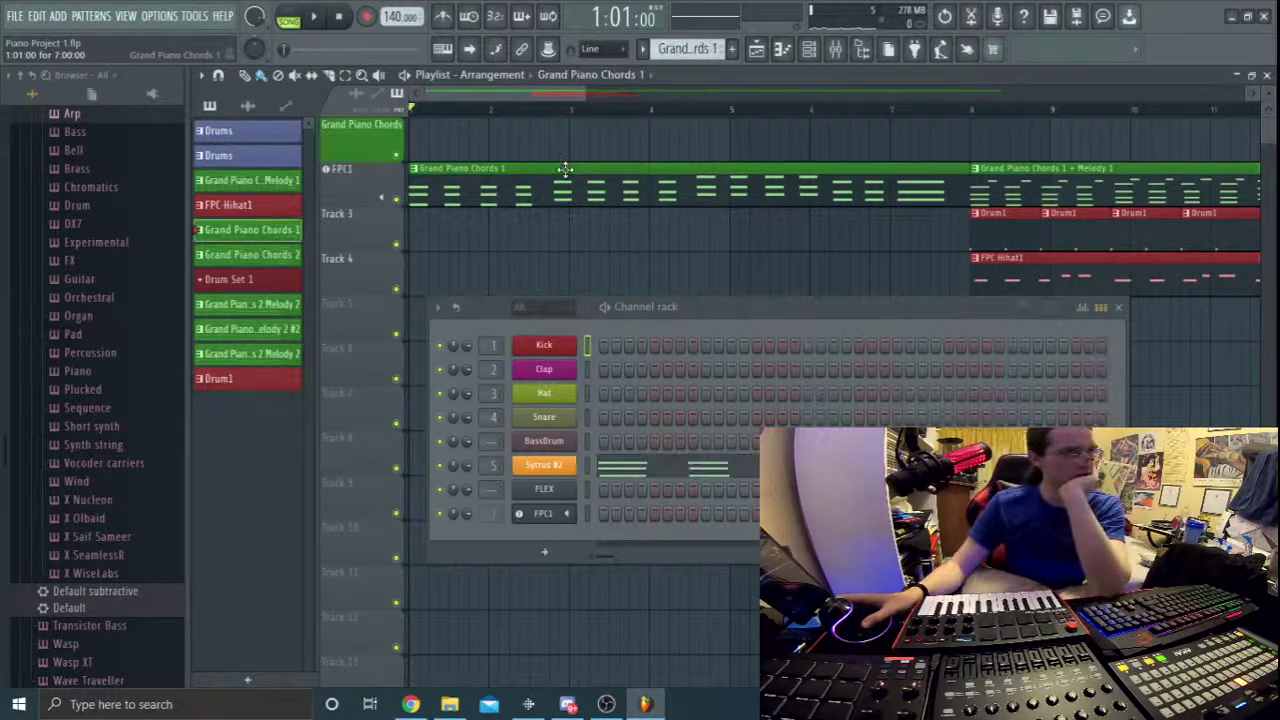
click(735, 451)
drag(802, 307, 766, 95)
drag(981, 395, 884, 162)
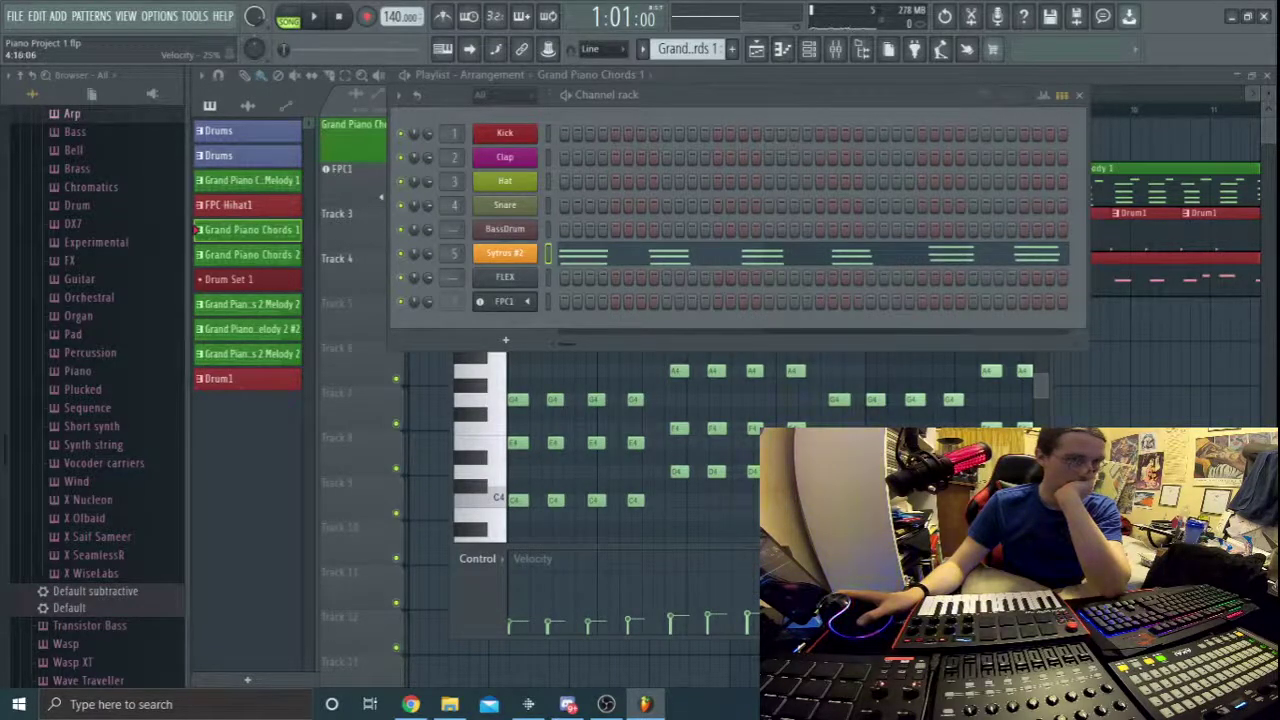
drag(860, 100, 399, 311)
drag(898, 153, 1016, 100)
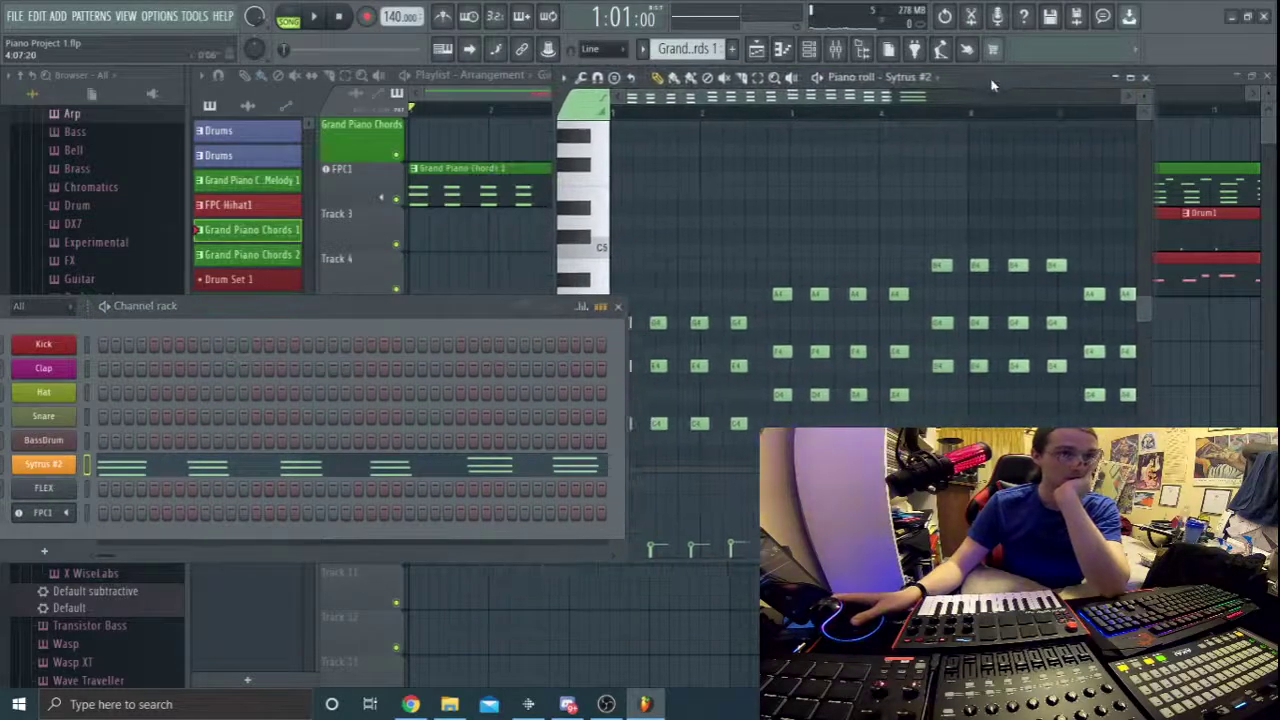
drag(800, 123, 918, 167)
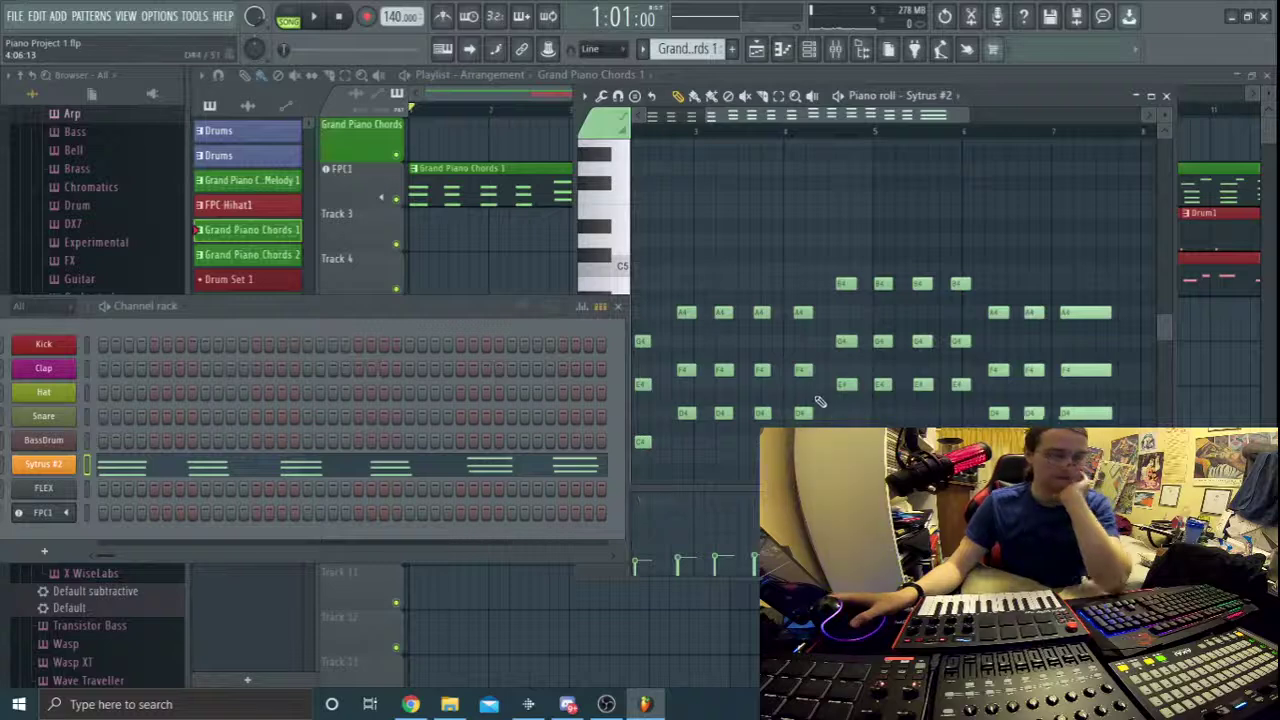
Play the arrangement with the chord notes in view, stop it, and move the piano roll below the playlist clips.
key(space)
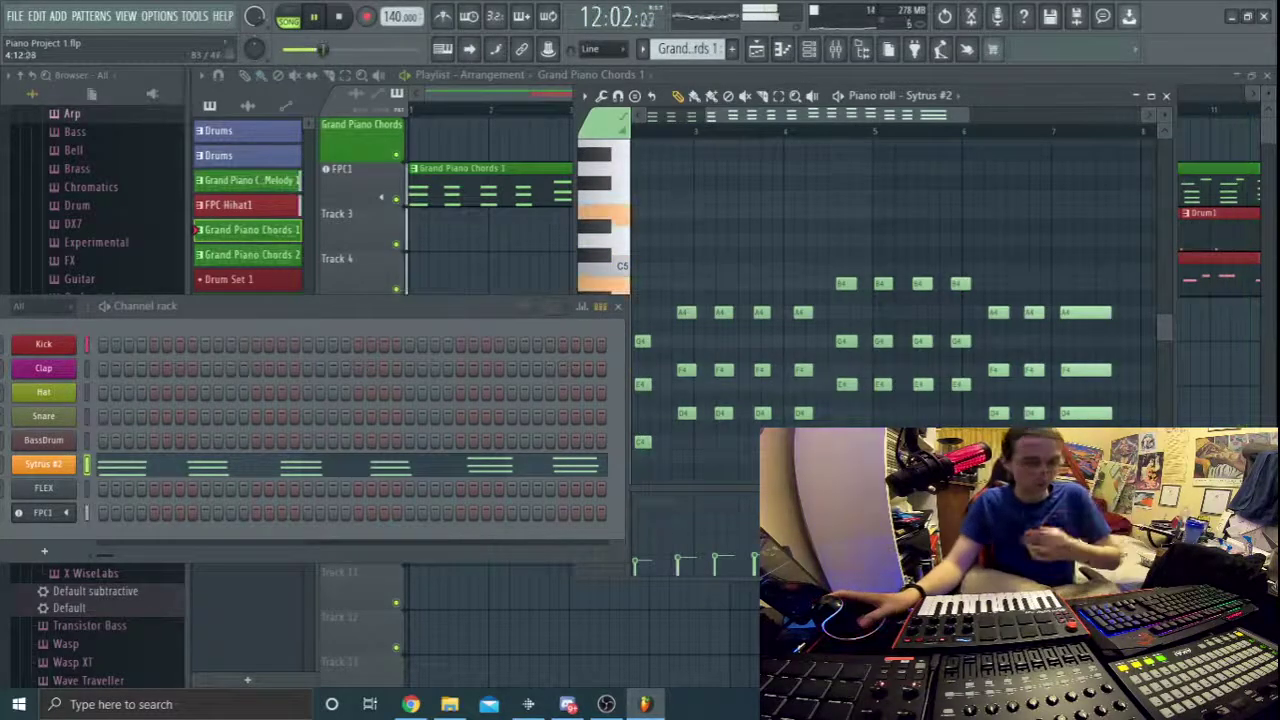
drag(1018, 85, 953, 131)
key(space)
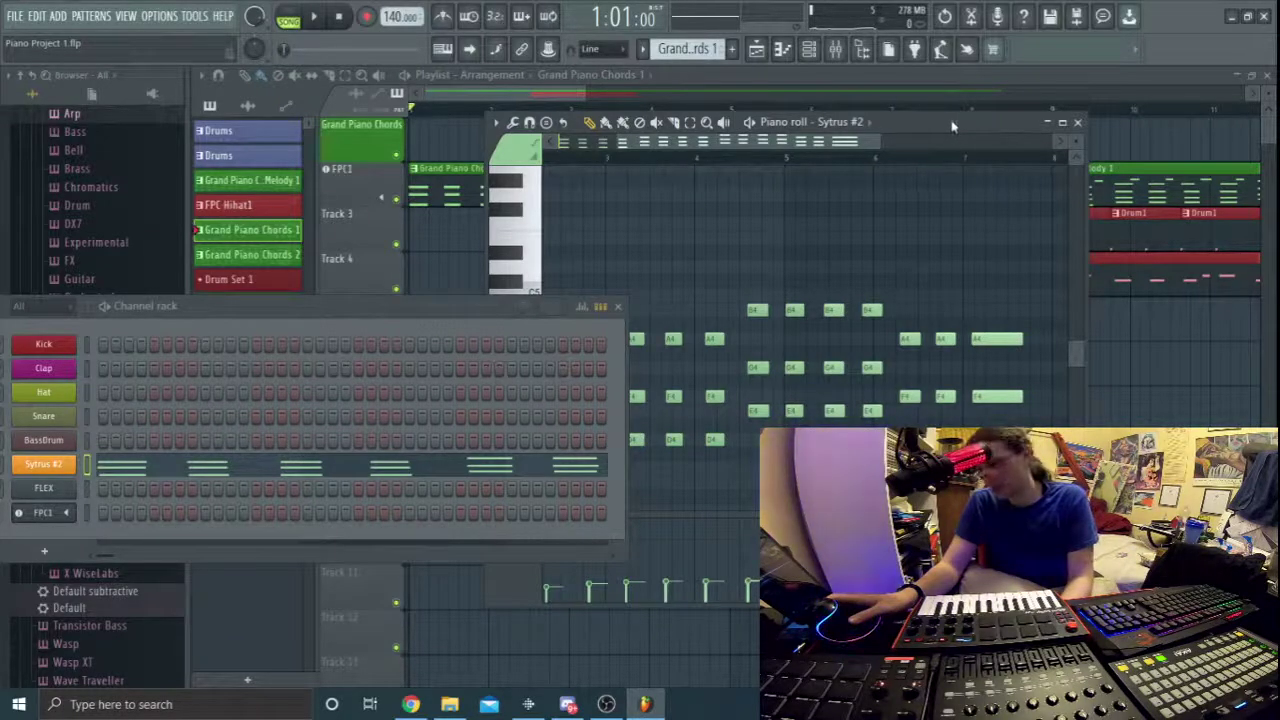
drag(935, 130, 855, 364)
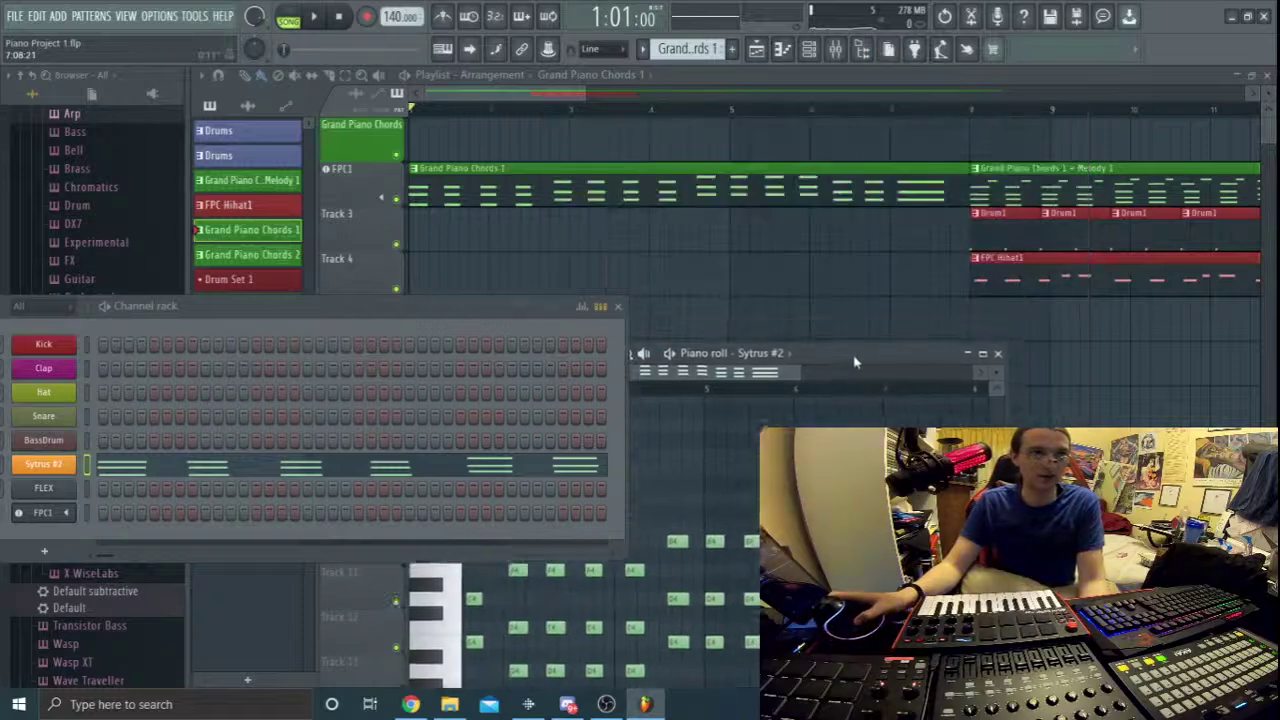
Look through the arrangement from its opening bars to the final clips, and briefly check the recording in OBS.
drag(531, 100, 688, 114)
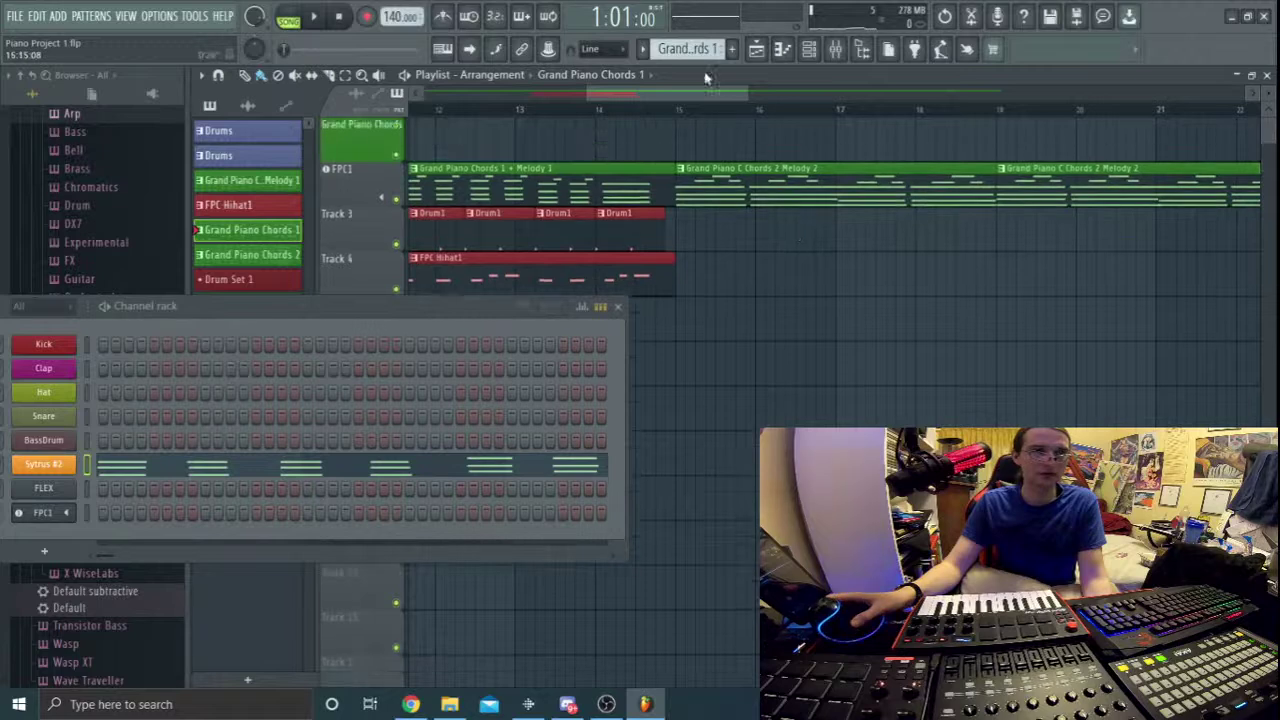
drag(708, 104, 503, 111)
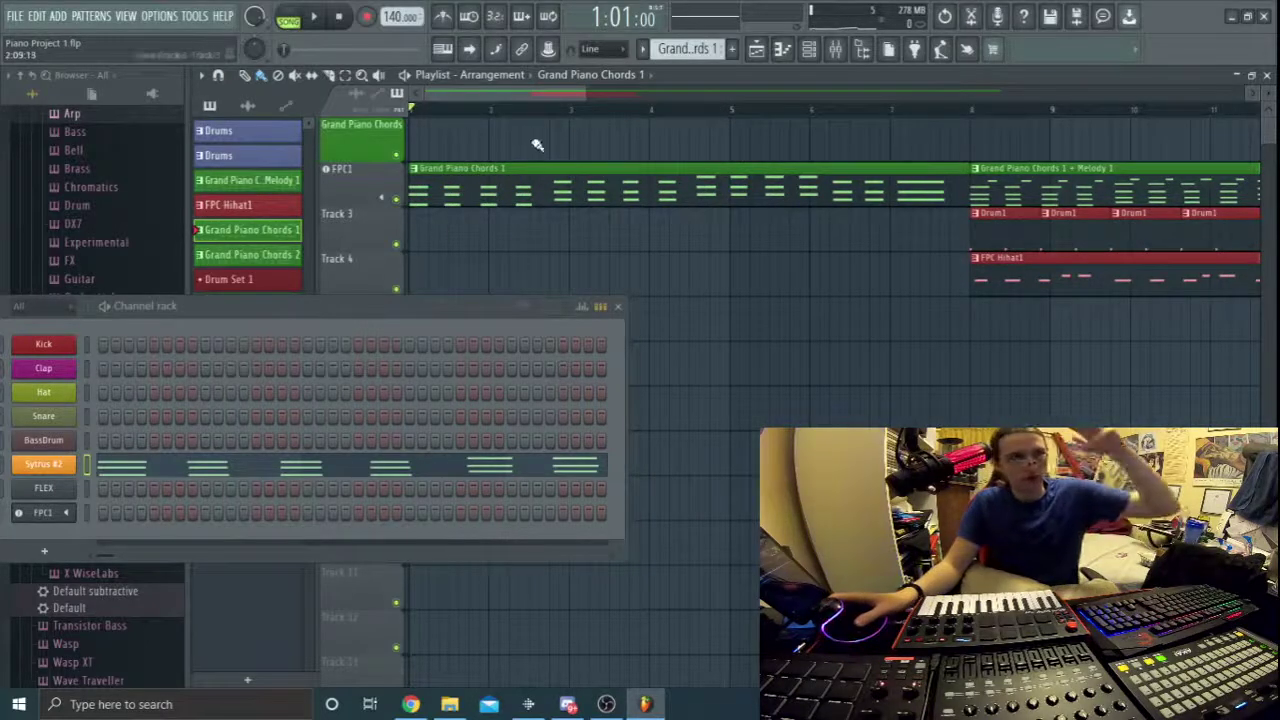
drag(535, 107, 1005, 106)
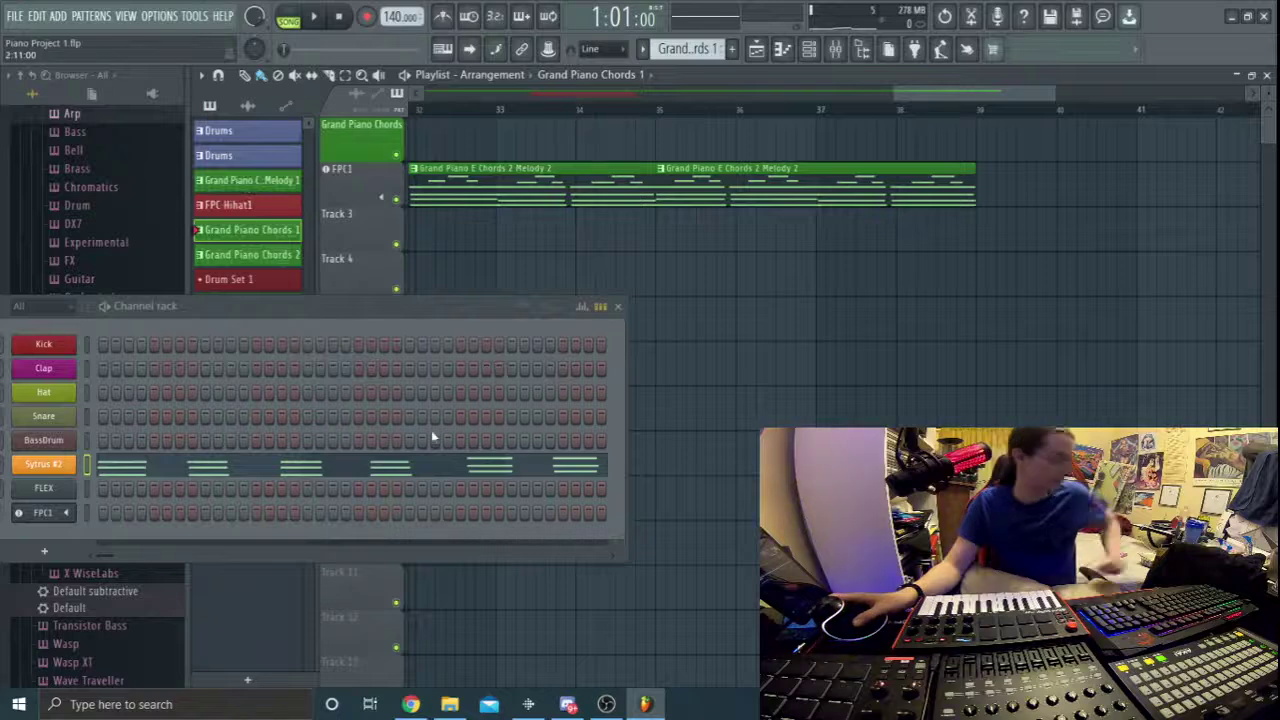
click(606, 704)
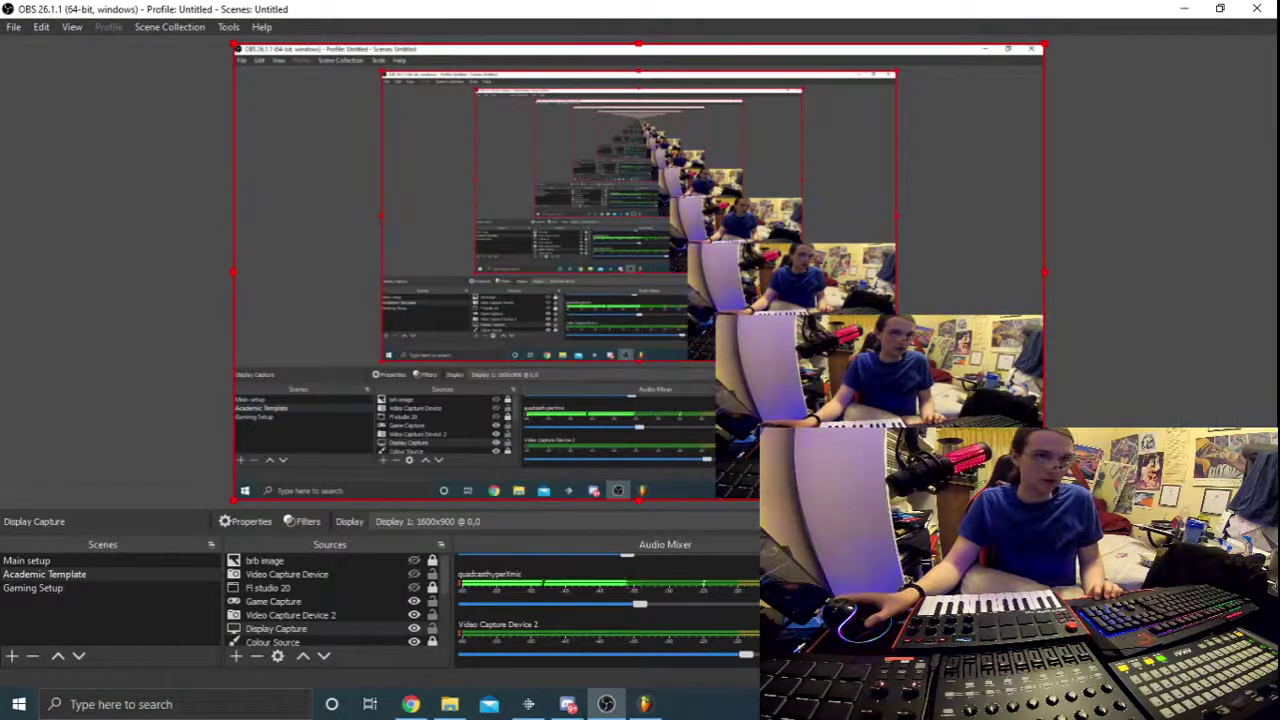
click(642, 704)
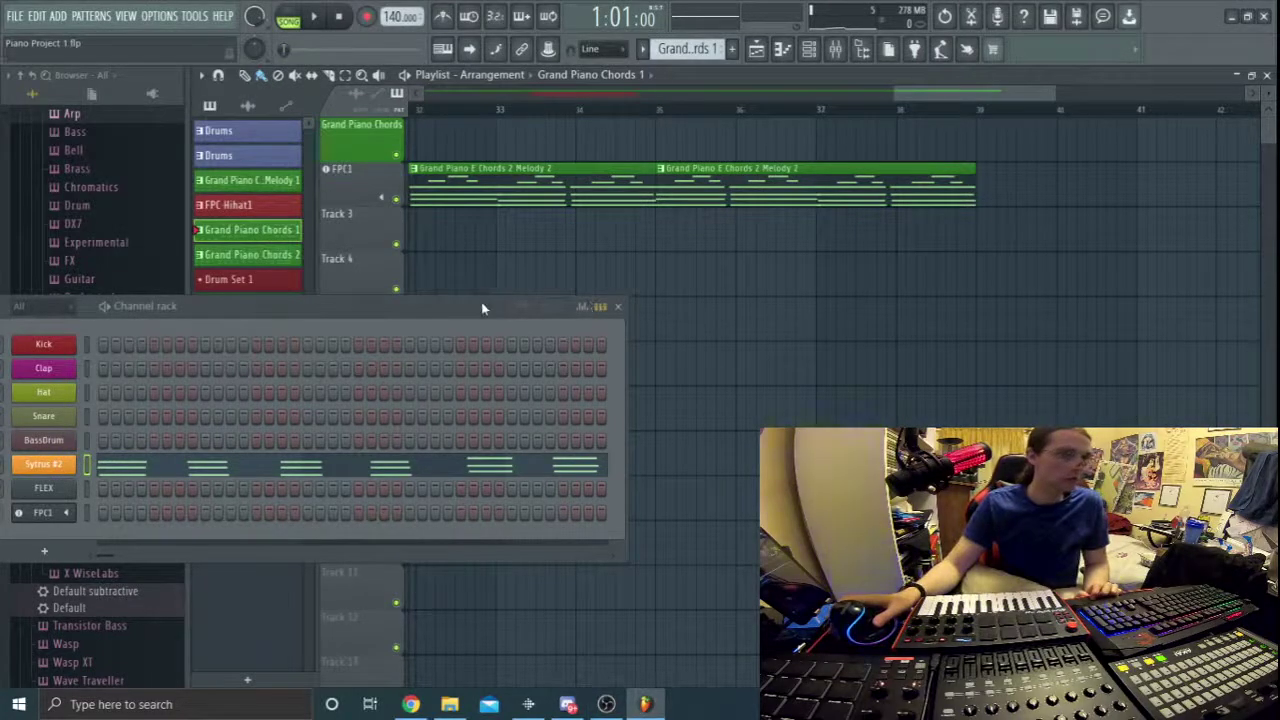
Fit bars 1 to 33 of the playlist in view, remove the stray Grand Piano Chords 1 clip, and play from bar 8.
drag(482, 308, 1012, 332)
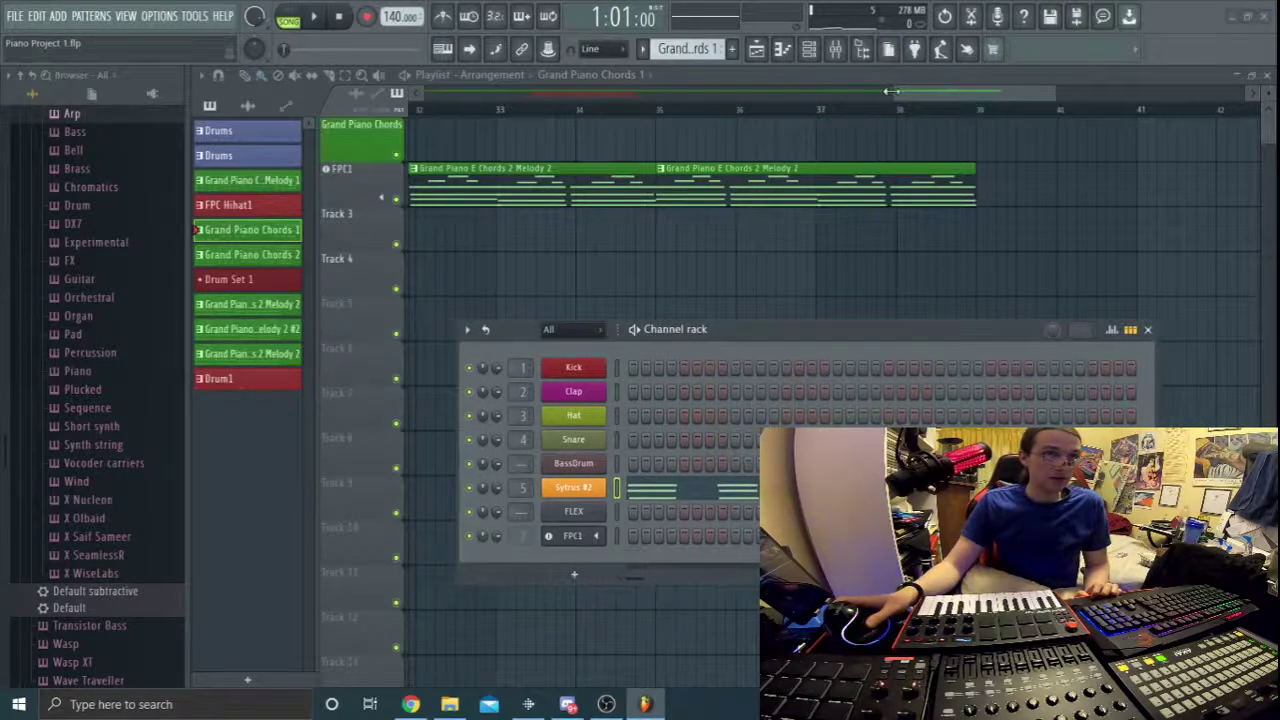
drag(890, 91, 518, 112)
click(625, 124)
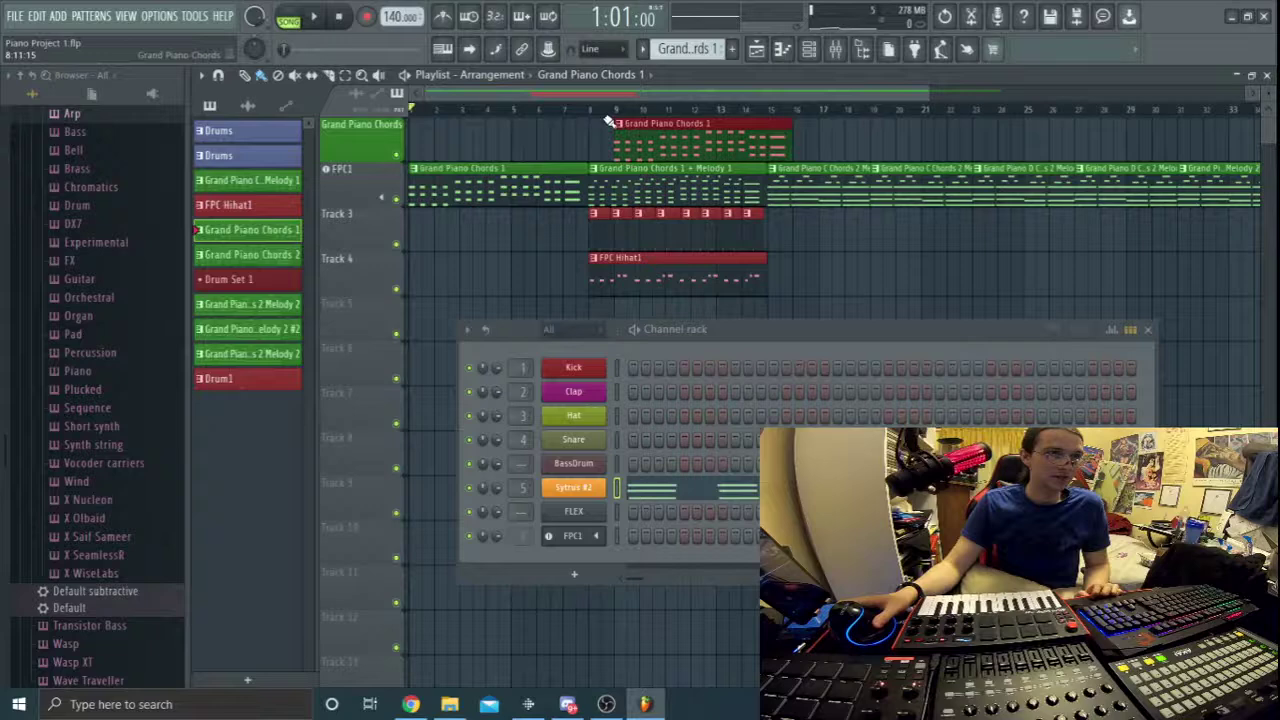
right_click(668, 125)
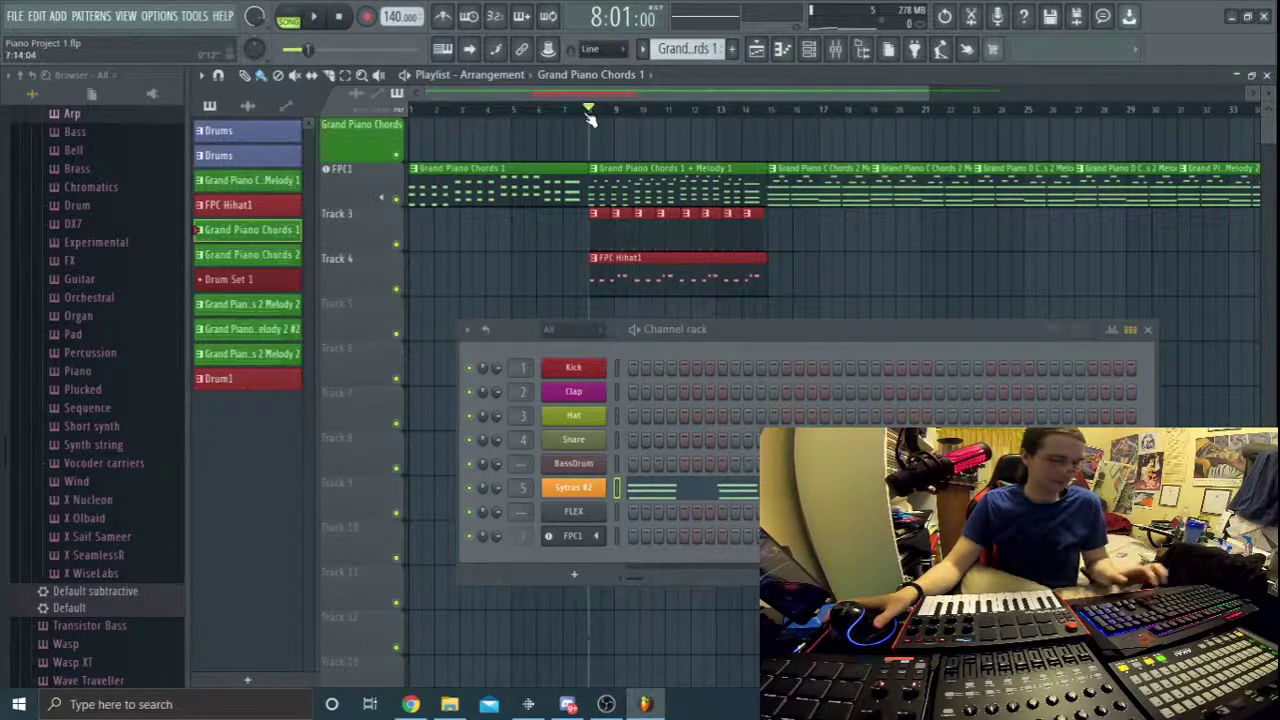
key(space)
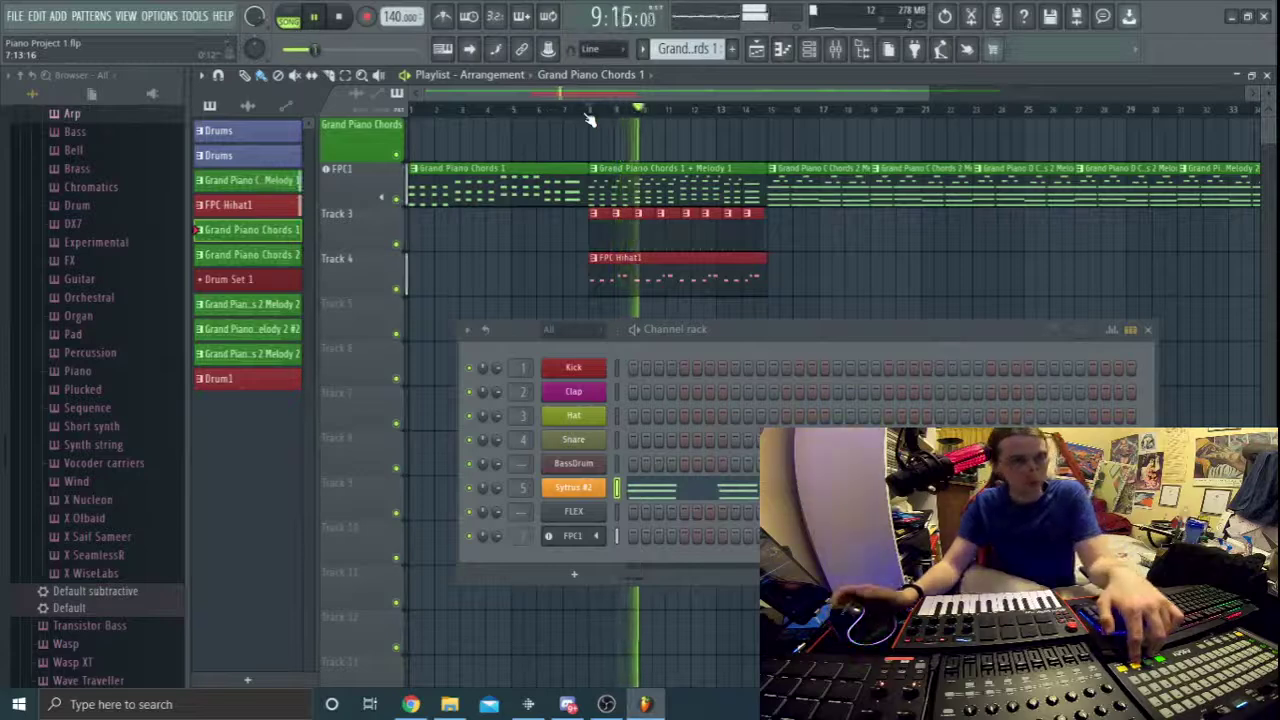
key(space)
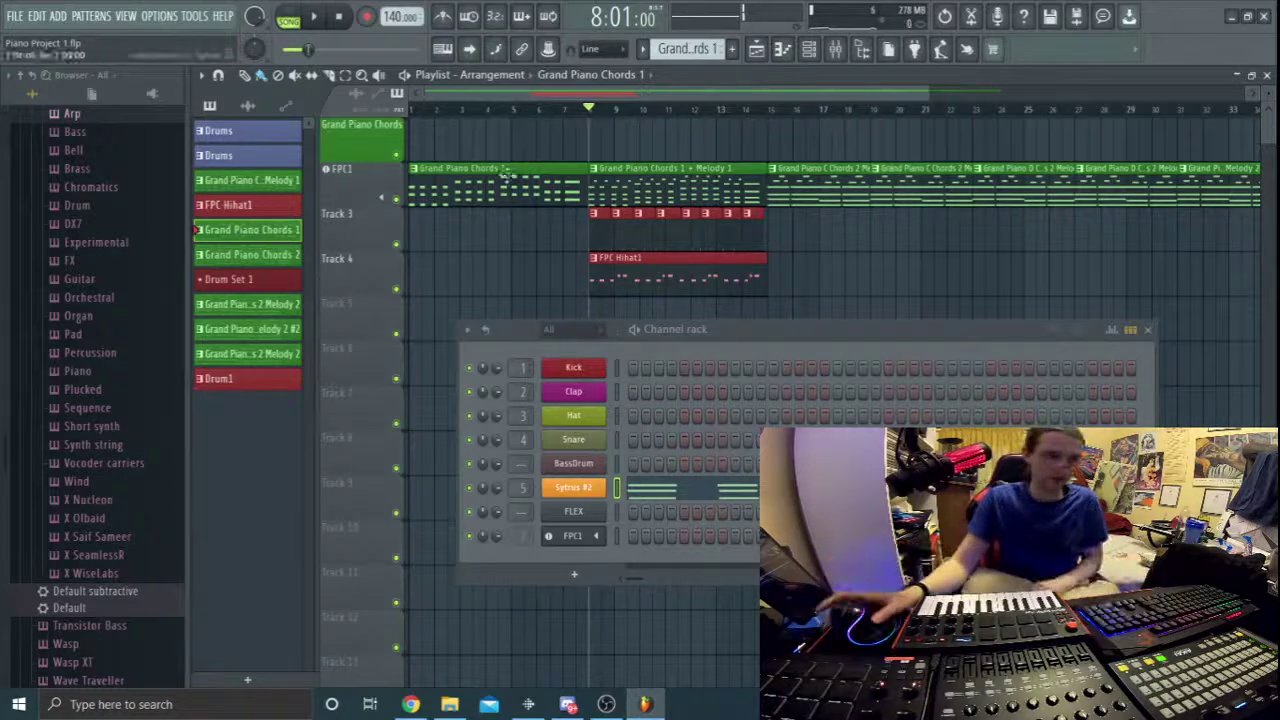
Inspect the FPC1 drum pads with the channel rack moved out of the way, and play a short passage from bar 8.
click(573, 537)
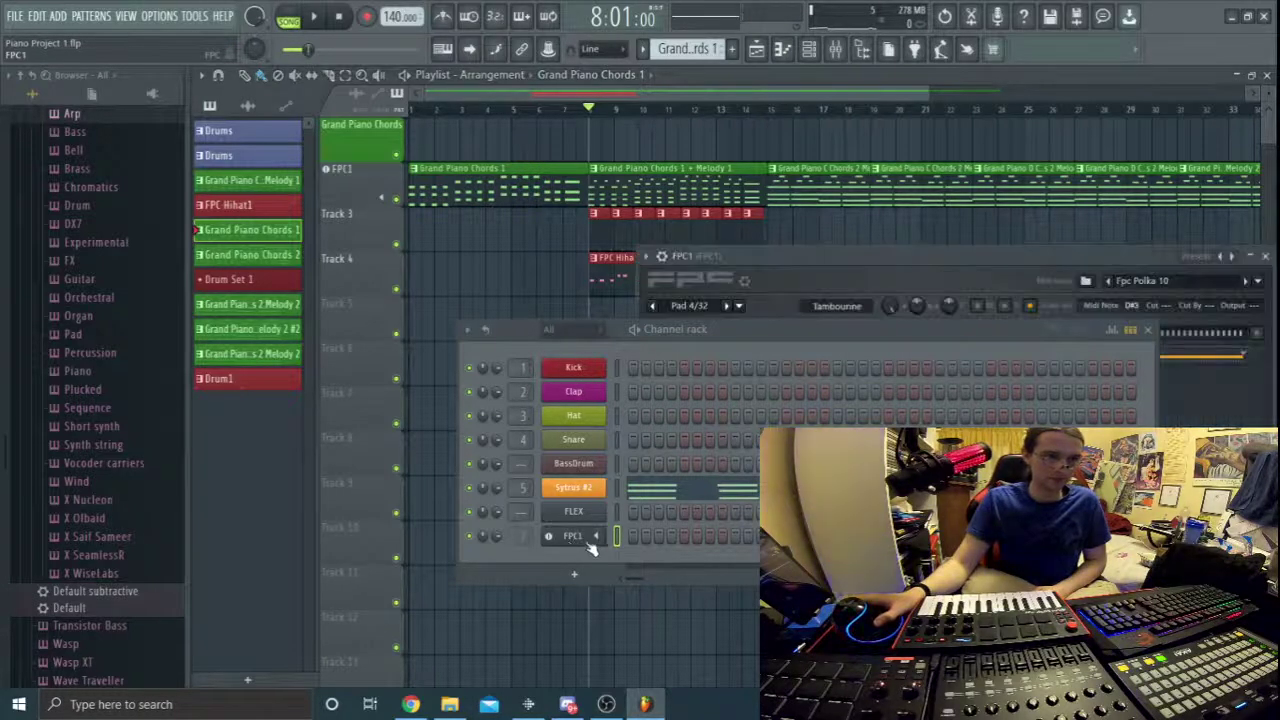
drag(956, 338, 980, 614)
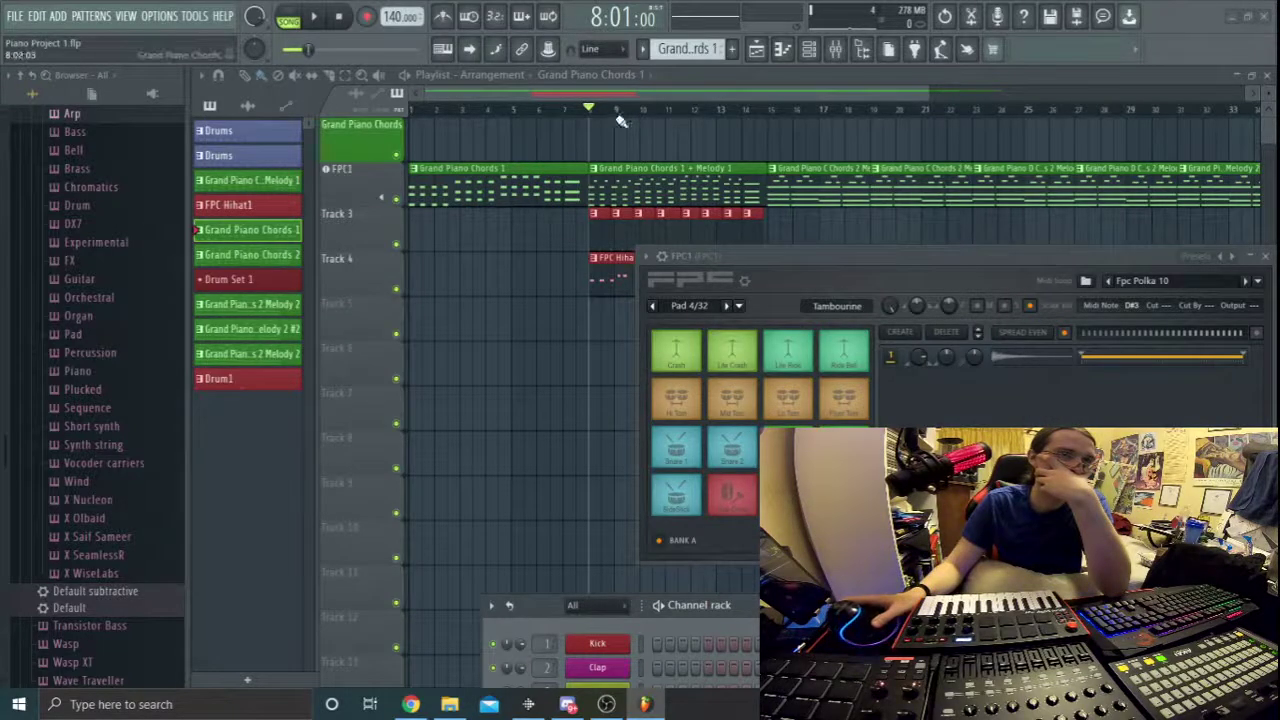
drag(597, 91, 545, 118)
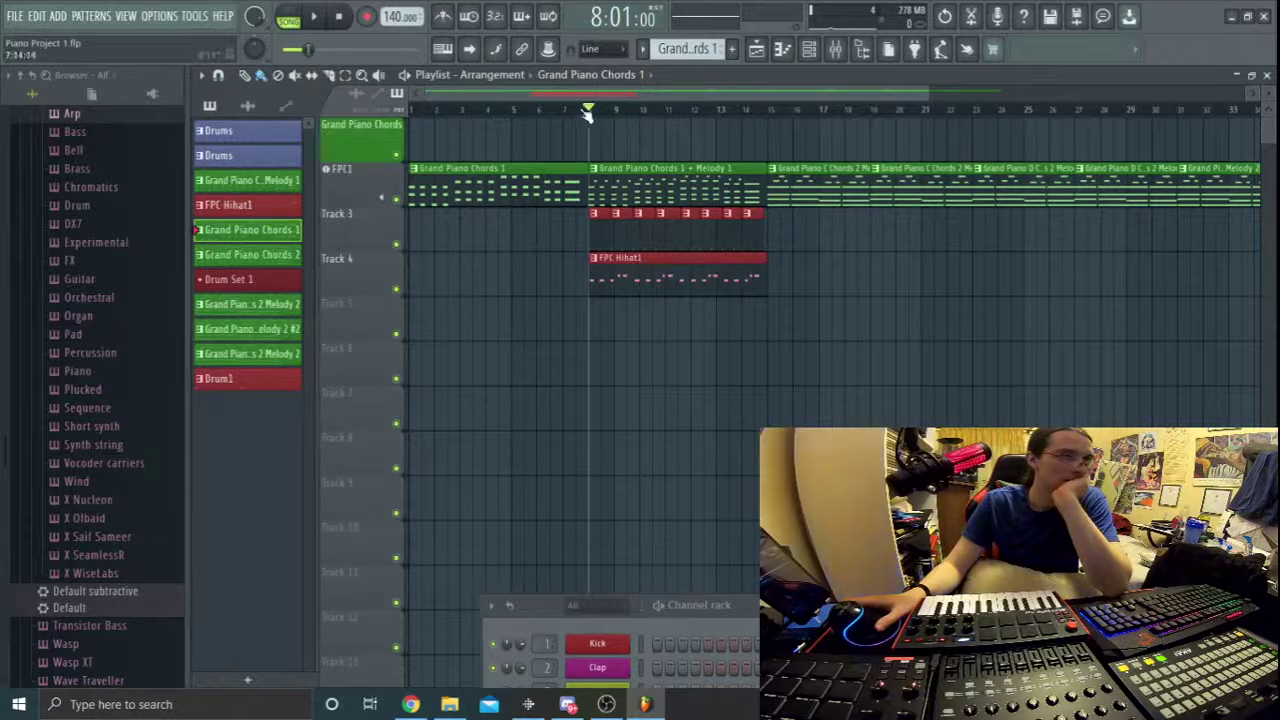
mouse_move(598, 108)
mouse_down()
mouse_move(820, 128)
mouse_move(578, 130)
mouse_move(597, 131)
mouse_up()
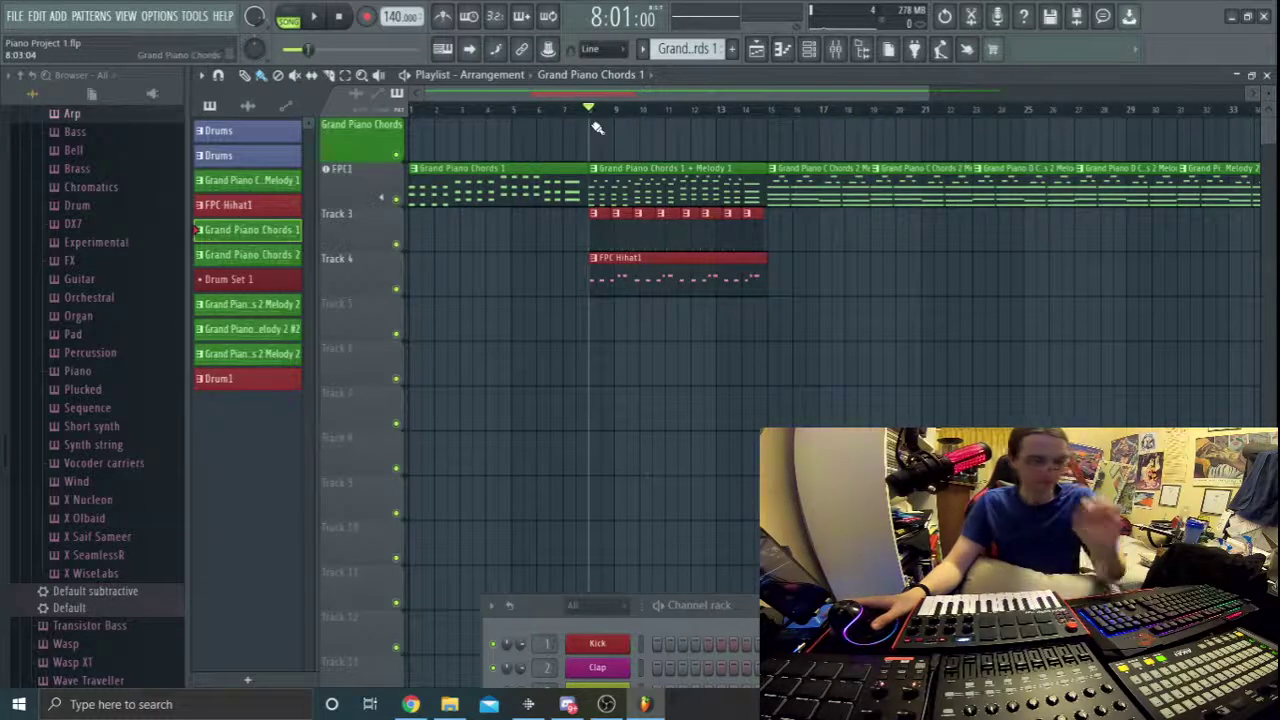
key(space)
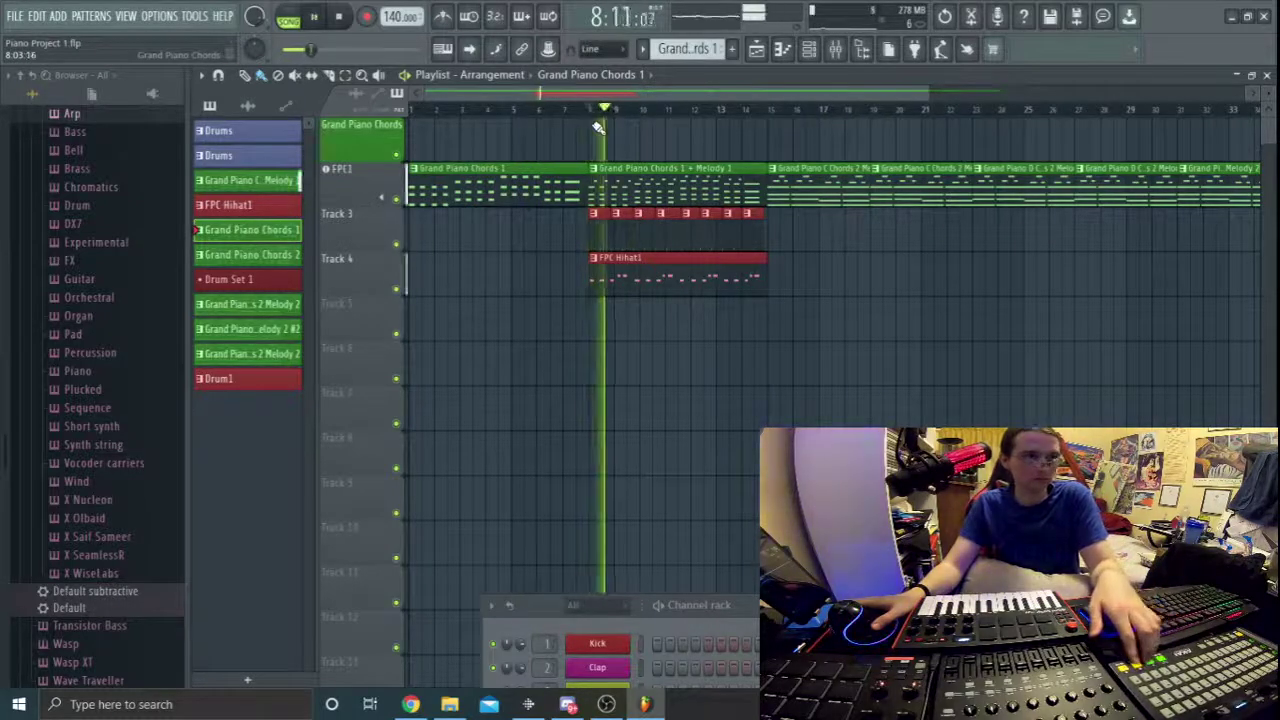
key(space)
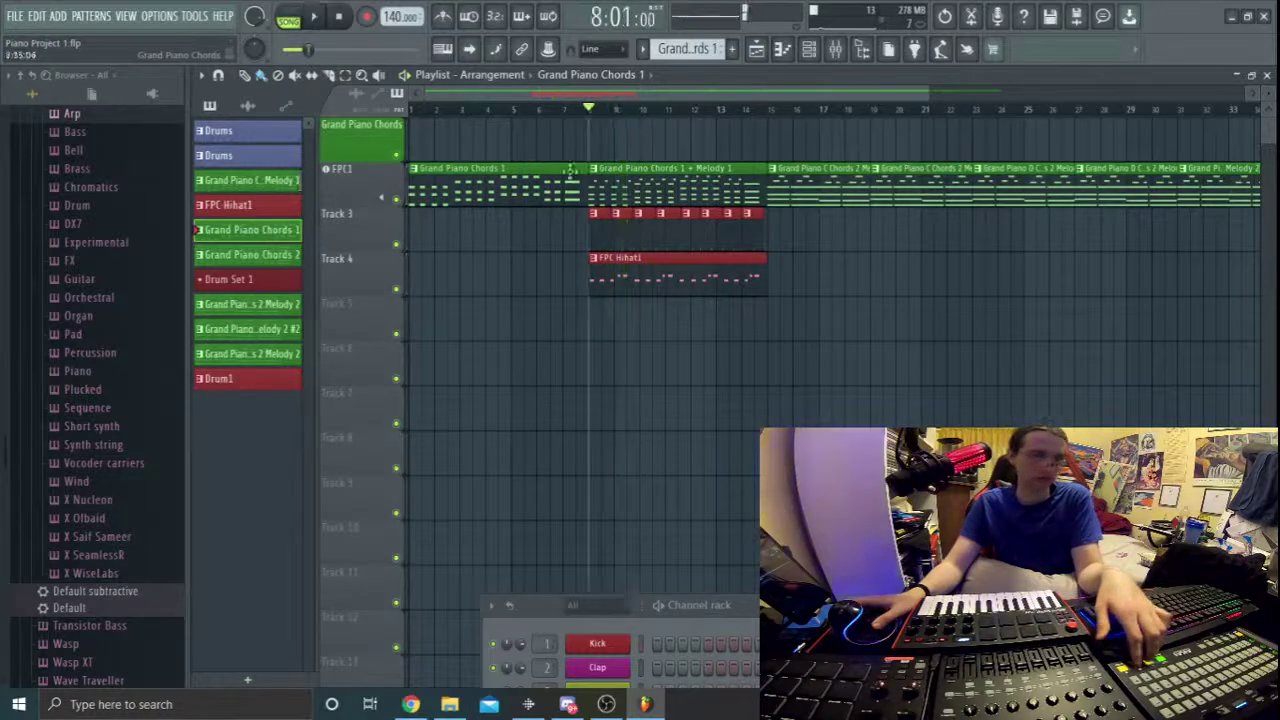
Show the mixer beneath the playlist clips with the channel rack in front of it, checking the OBS recording in between.
key(F9)
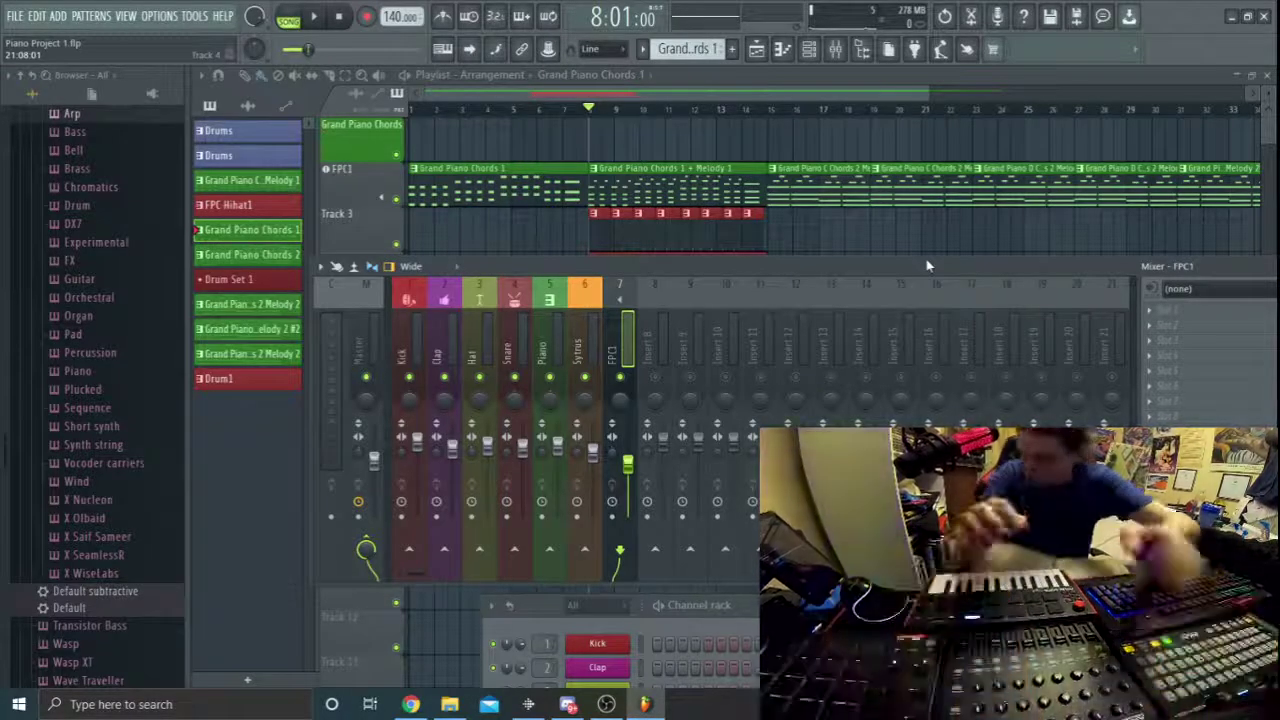
click(606, 704)
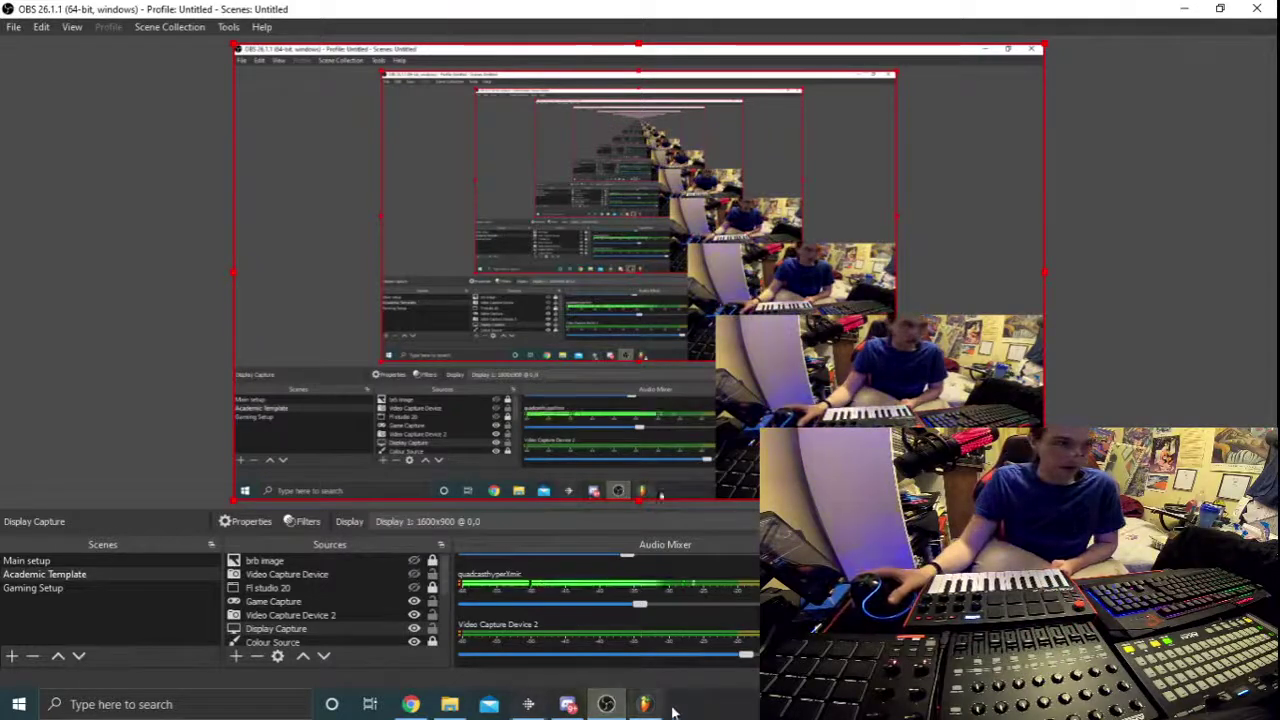
click(645, 704)
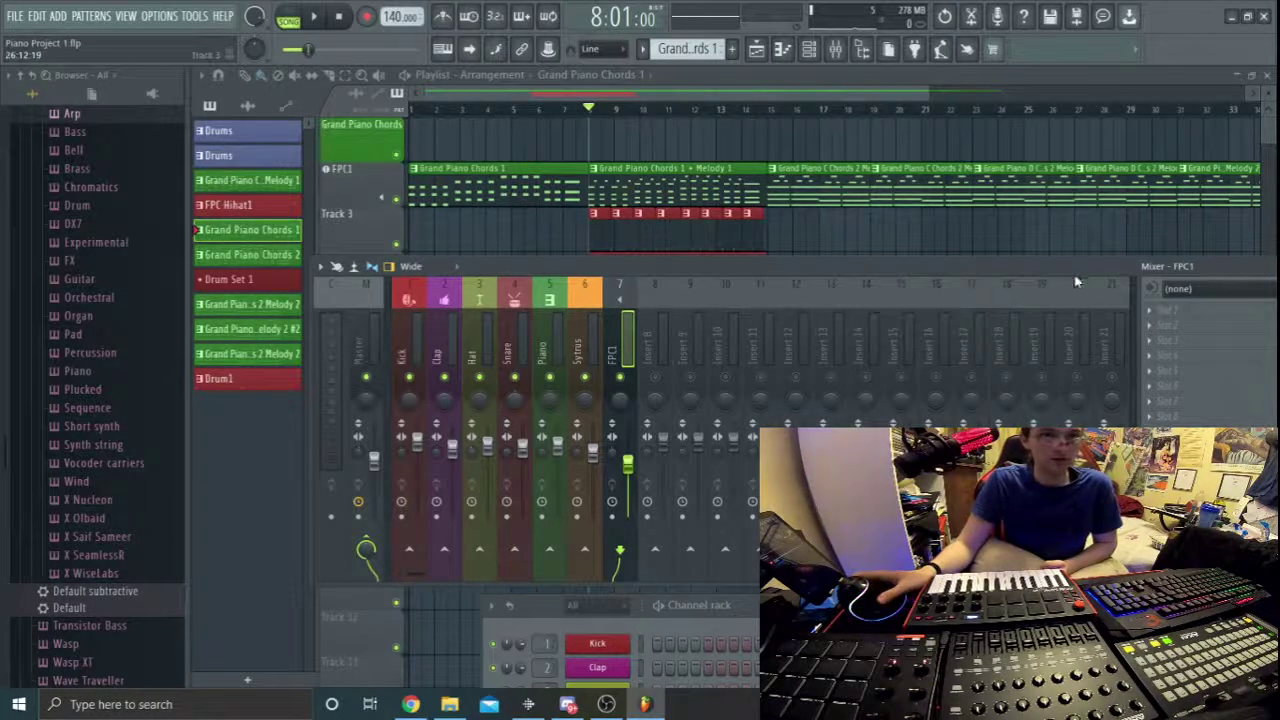
drag(1082, 263, 888, 447)
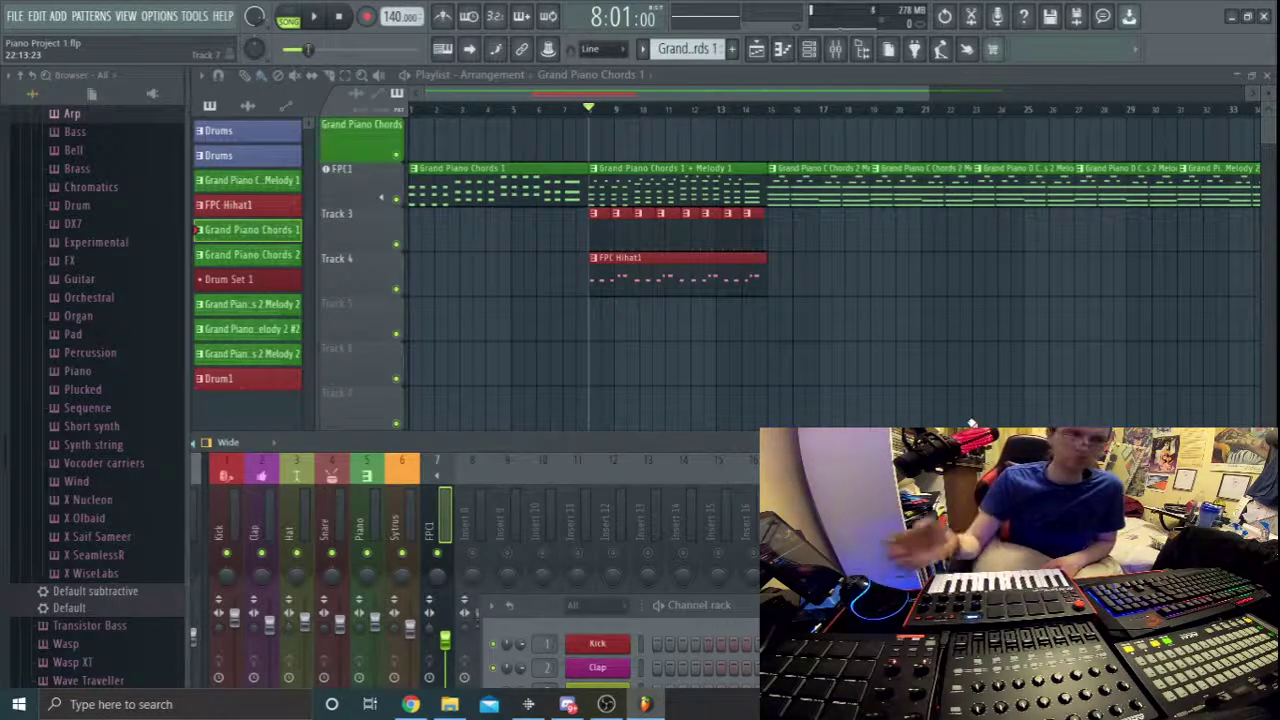
drag(667, 457, 667, 307)
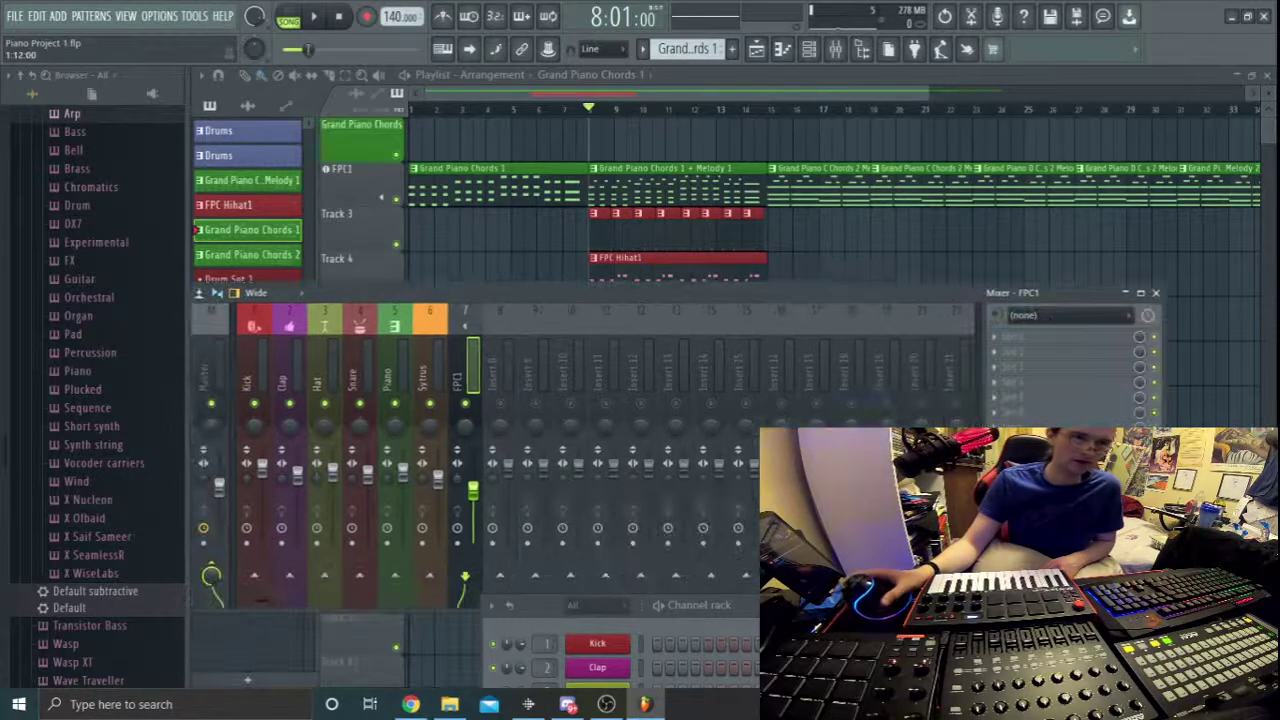
drag(821, 607, 774, 329)
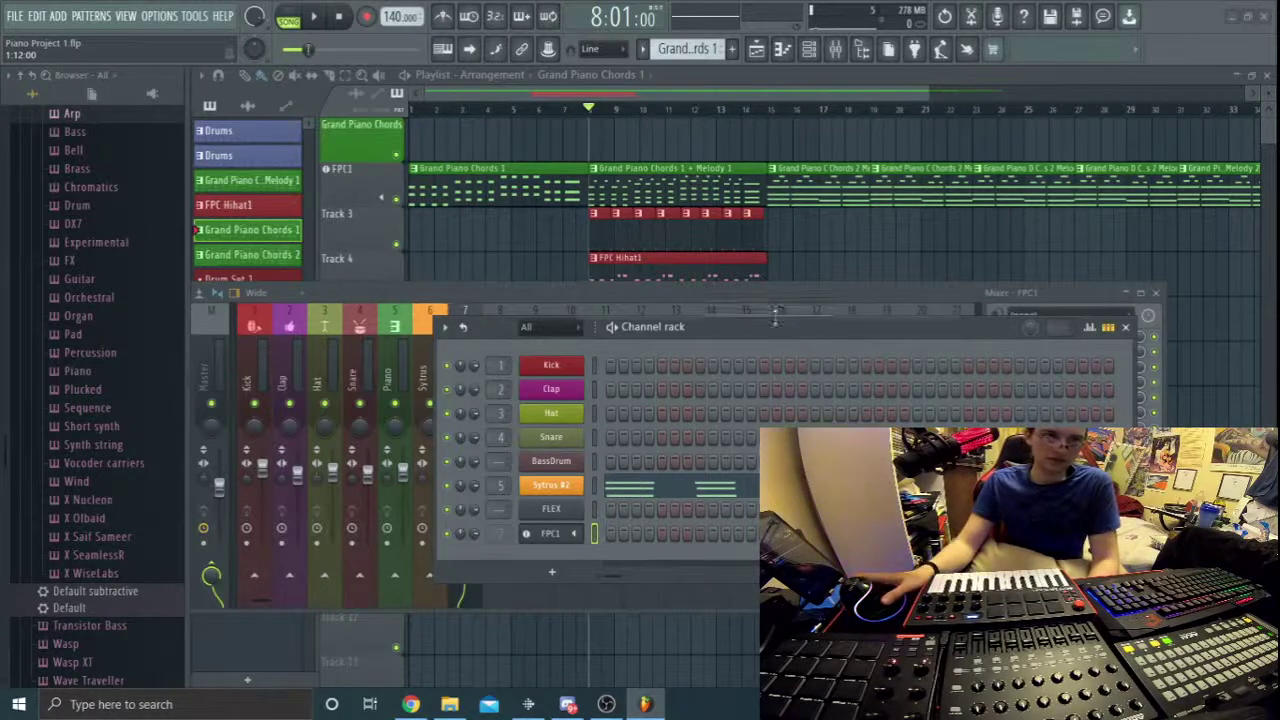
mouse_move(775, 330)
mouse_down()
mouse_move(822, 492)
mouse_move(753, 374)
mouse_move(787, 304)
mouse_move(781, 318)
mouse_up()
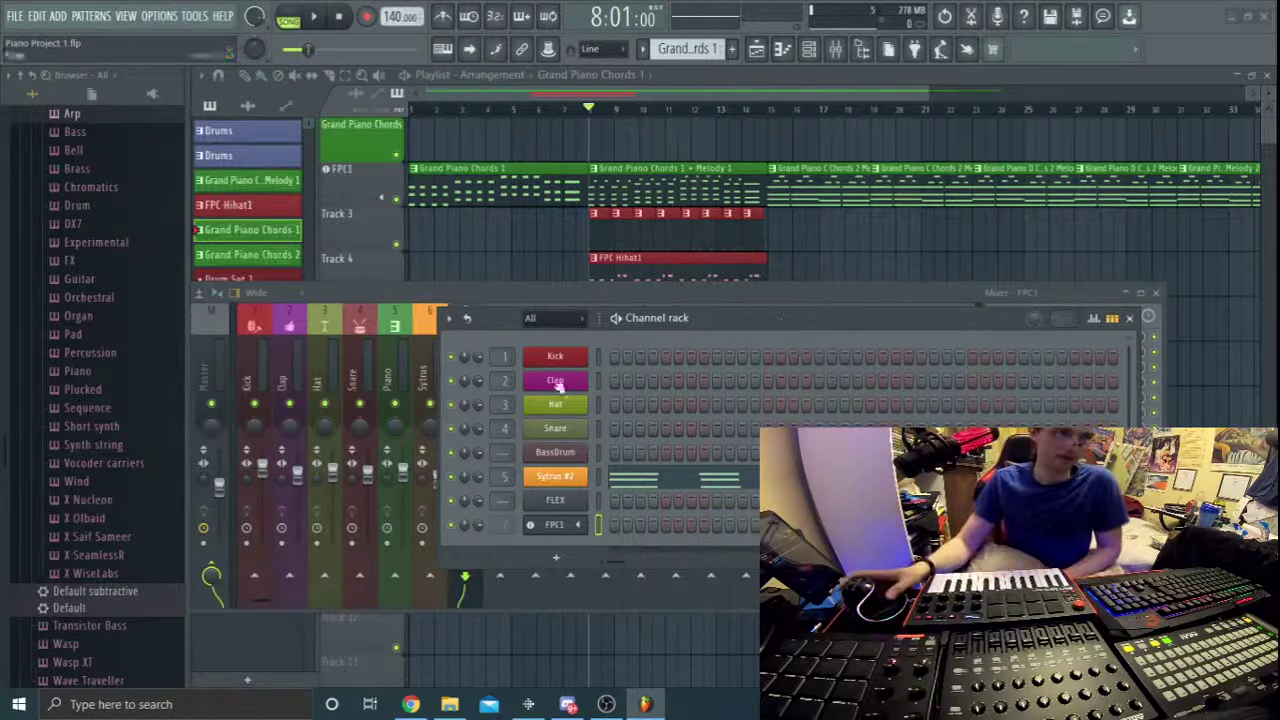
Open the Sytrus #2 and FPC1 instruments, position FPC1 above the channel rack with the mixer tracks visible, and switch to OBS.
click(553, 477)
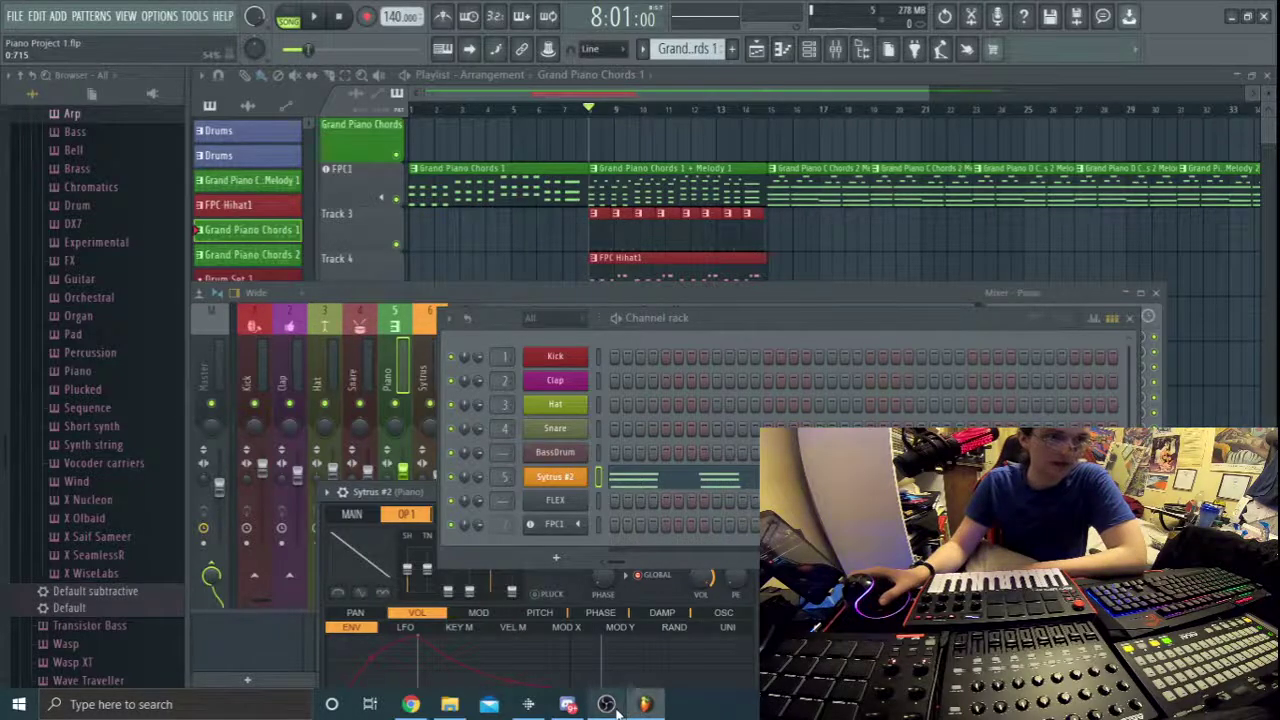
mouse_move(615, 710)
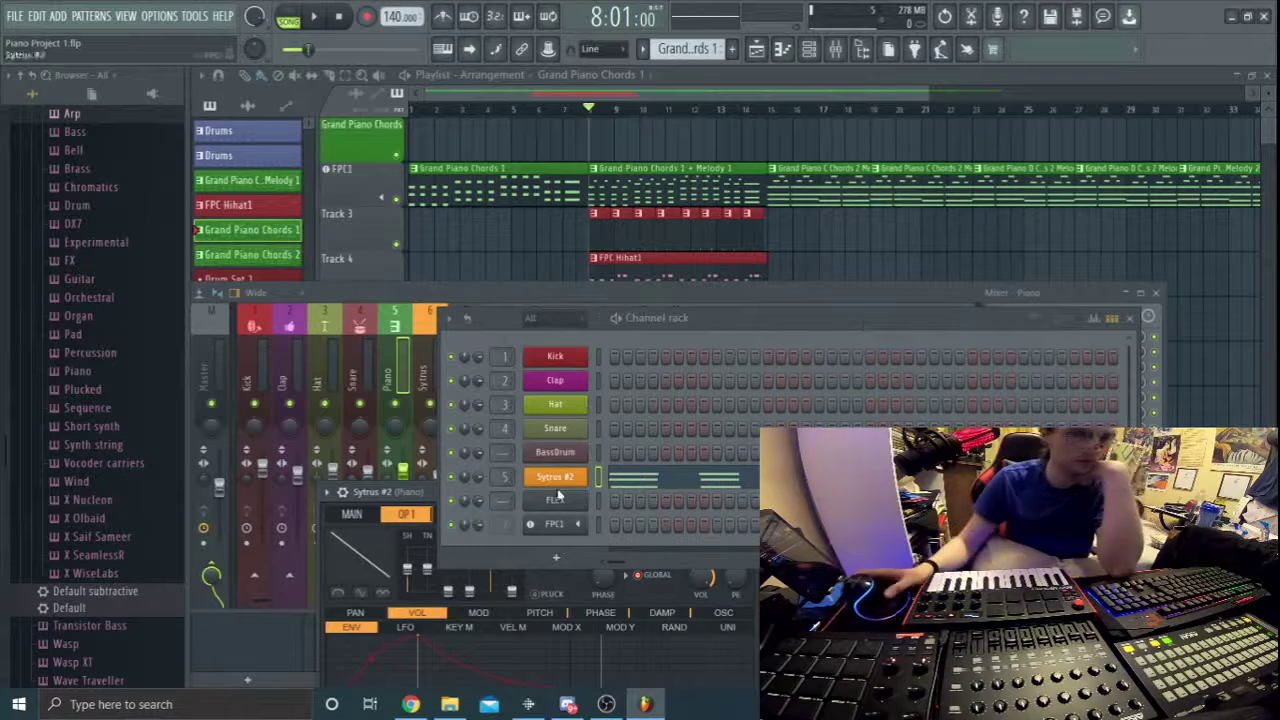
click(572, 524)
drag(893, 255, 893, 89)
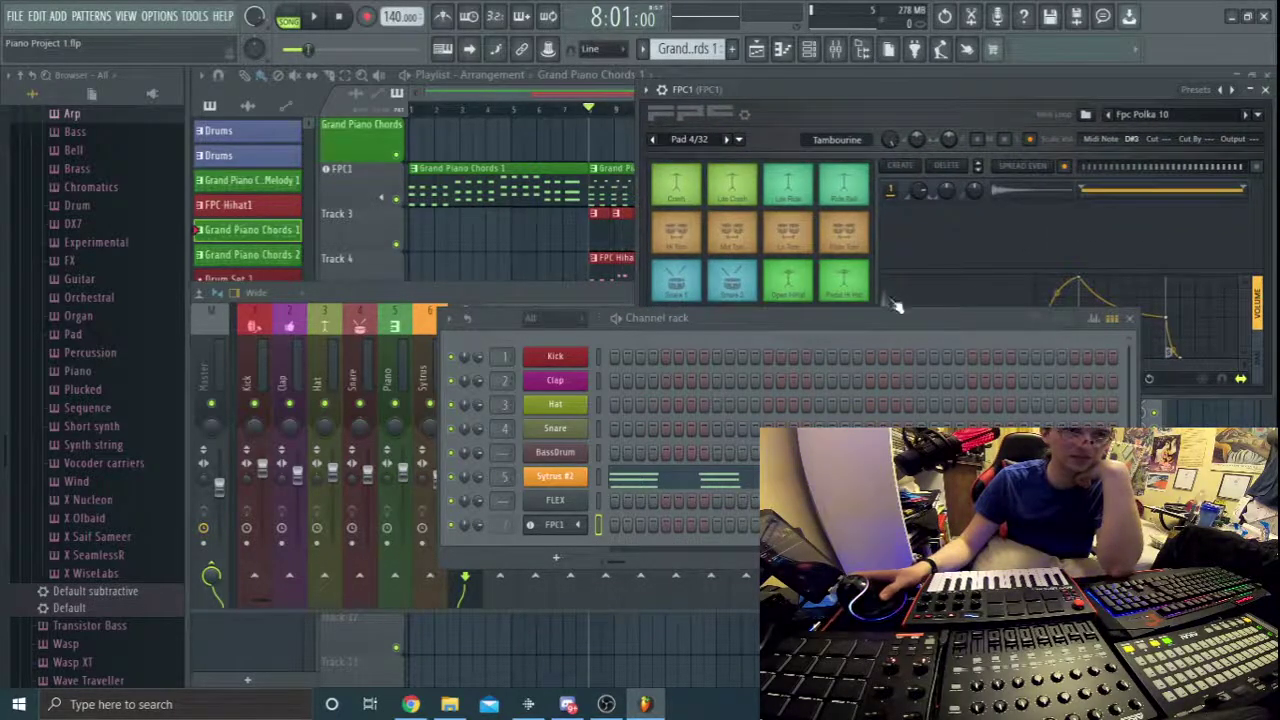
drag(906, 314, 762, 500)
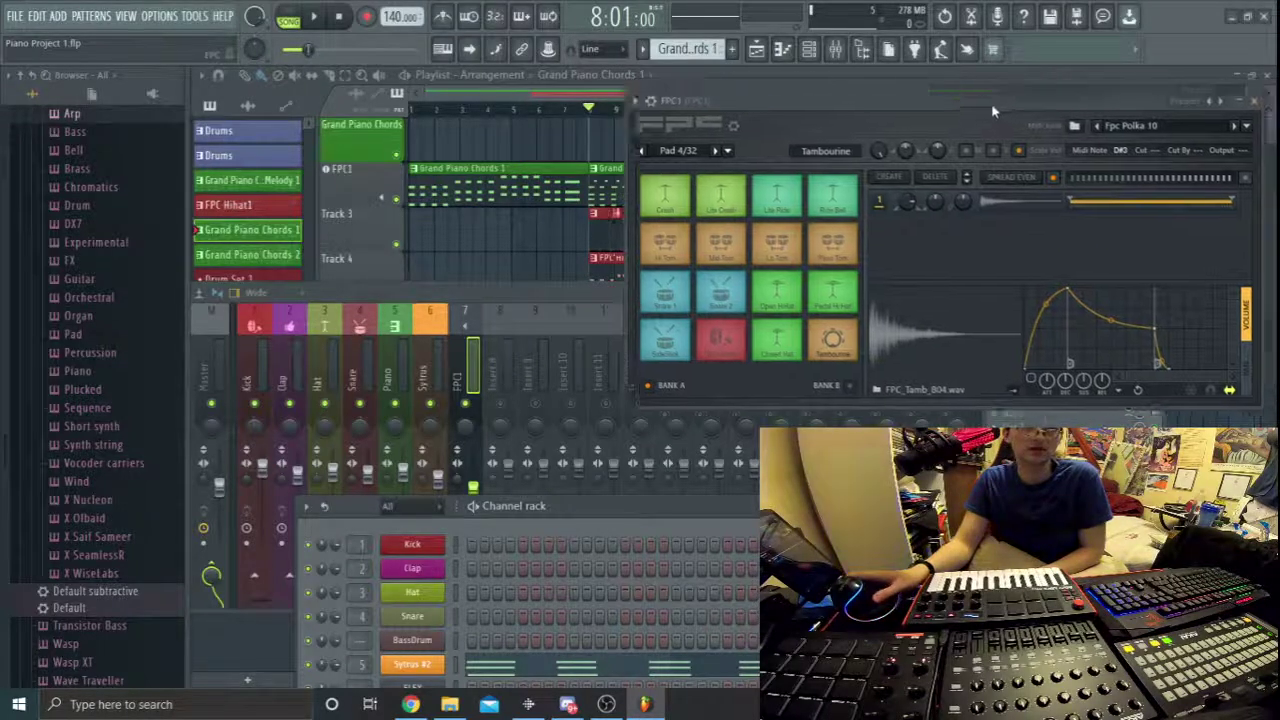
drag(1007, 98, 864, 294)
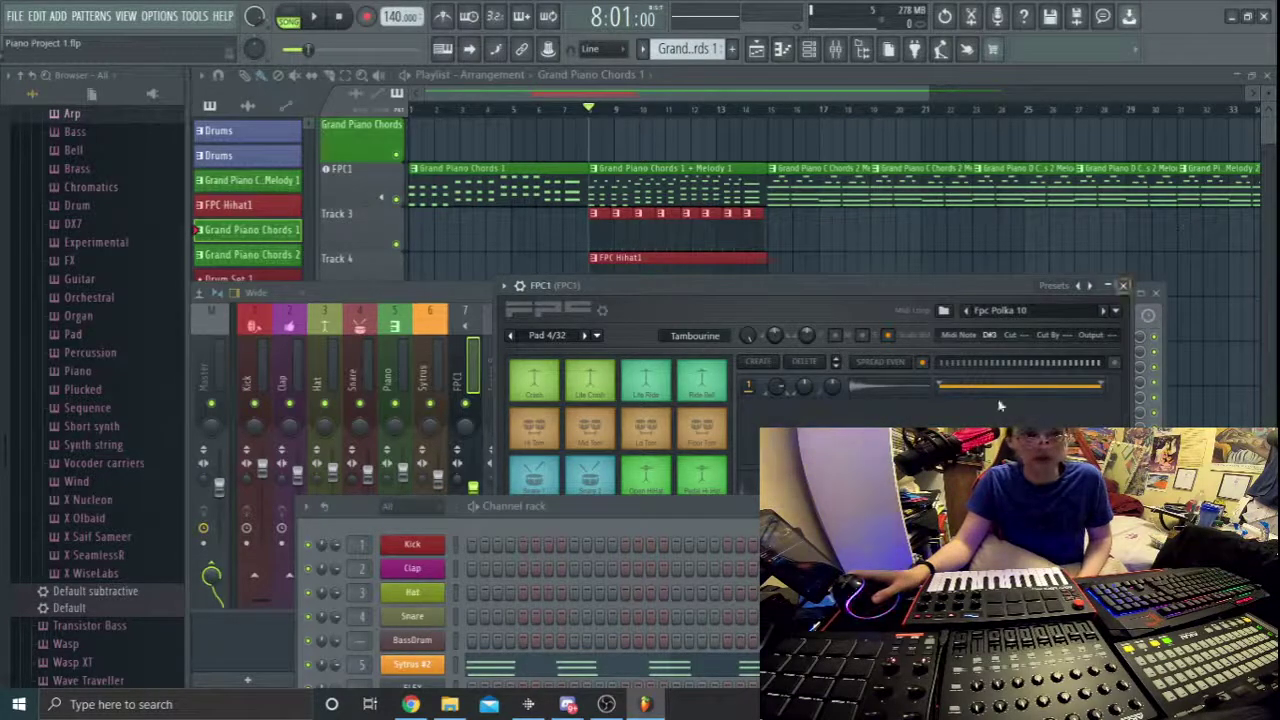
click(606, 704)
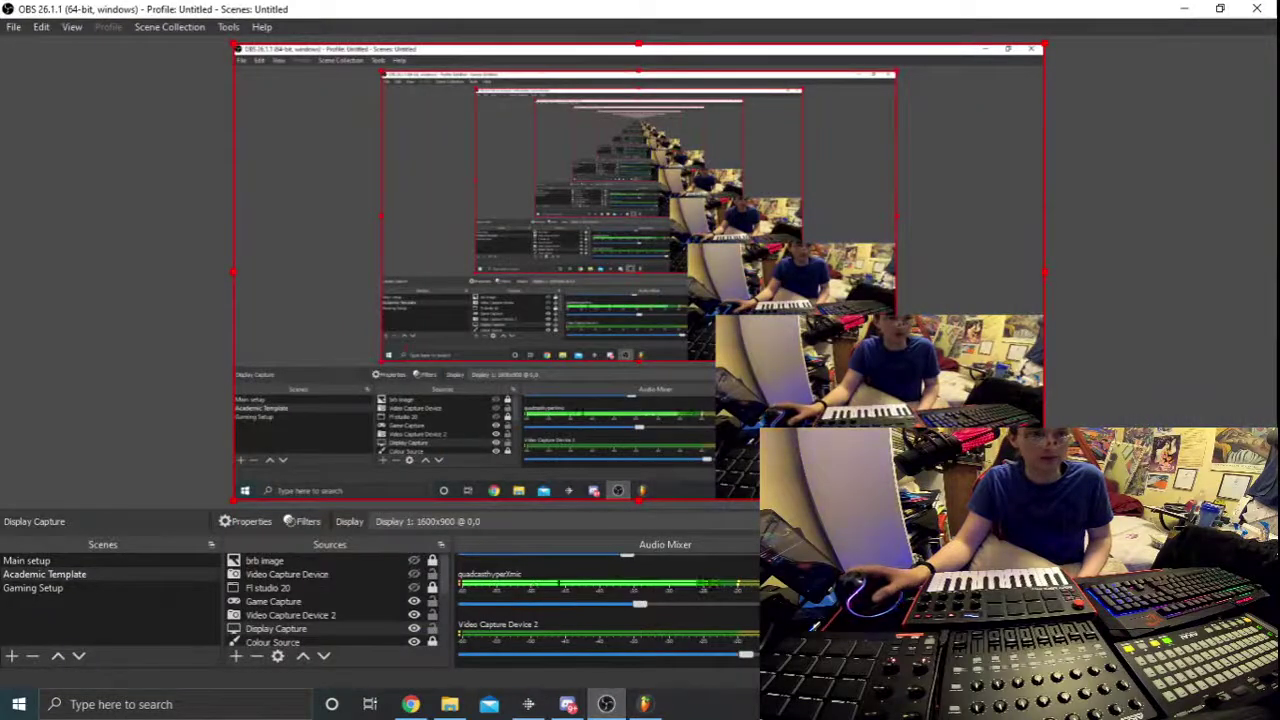